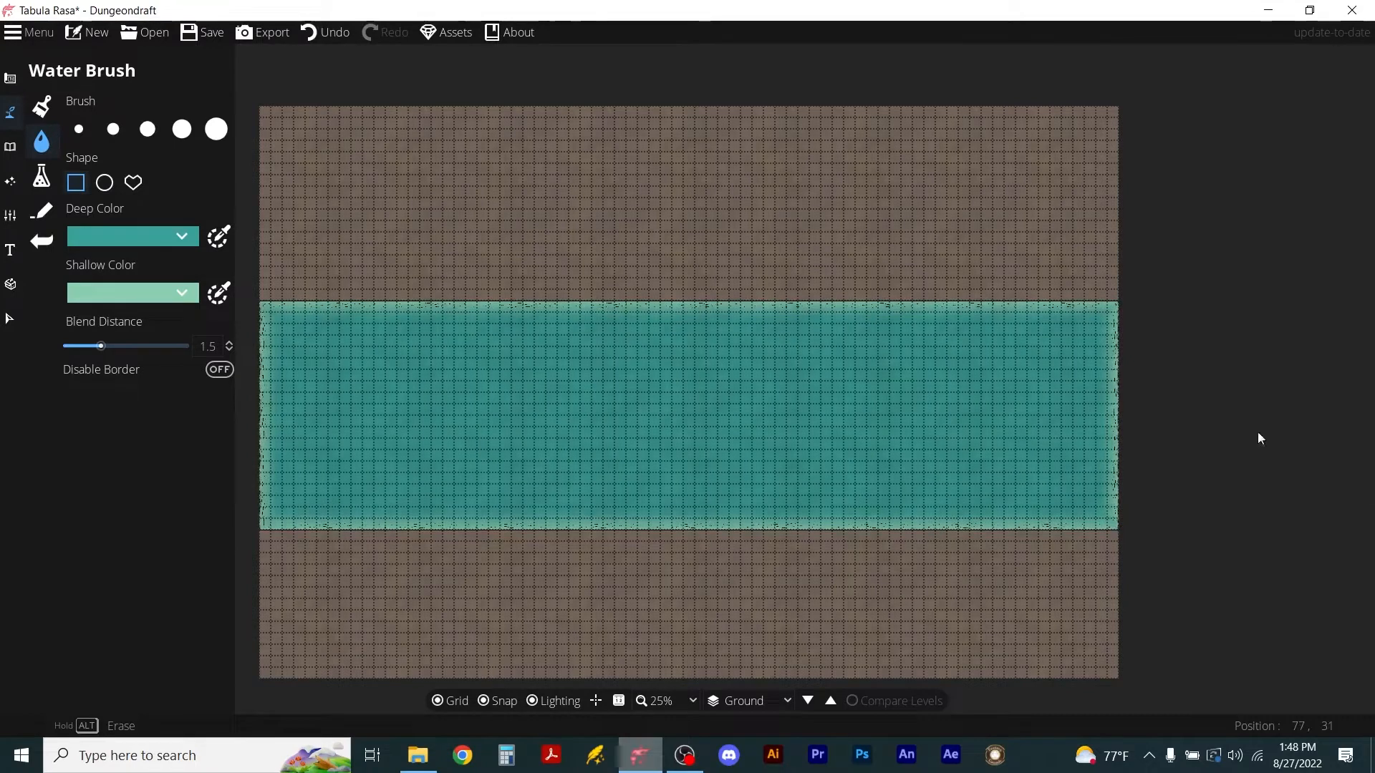
Roughen the water's straight north shoreline across the full map width with irregular Water Brush strokes at the largest brush size.
{"action": "left_click", "coordinate": [184, 130]}
{"action": "left_click", "coordinate": [215, 129]}
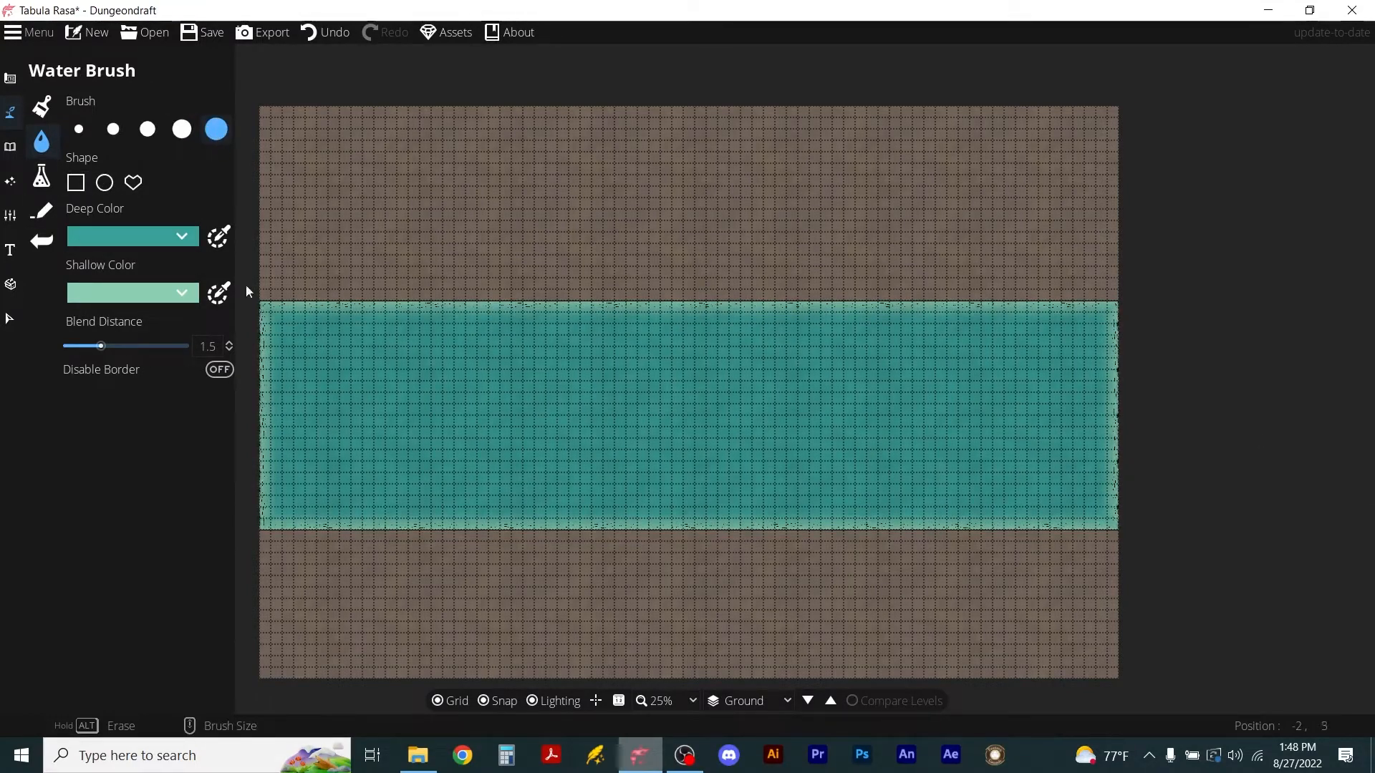
{"action": "scroll", "coordinate": [267, 318], "scroll_direction": "up", "scroll_amount": 1}
{"action": "mouse_move", "coordinate": [256, 293]}
{"action": "left_mouse_down"}
{"action": "mouse_move", "coordinate": [297, 276]}
{"action": "mouse_move", "coordinate": [364, 334]}
{"action": "mouse_move", "coordinate": [388, 310]}
{"action": "mouse_move", "coordinate": [482, 297]}
{"action": "mouse_move", "coordinate": [656, 288]}
{"action": "mouse_move", "coordinate": [723, 305]}
{"action": "mouse_move", "coordinate": [785, 265]}
{"action": "mouse_move", "coordinate": [835, 286]}
{"action": "mouse_move", "coordinate": [1114, 292]}
{"action": "left_mouse_up"}
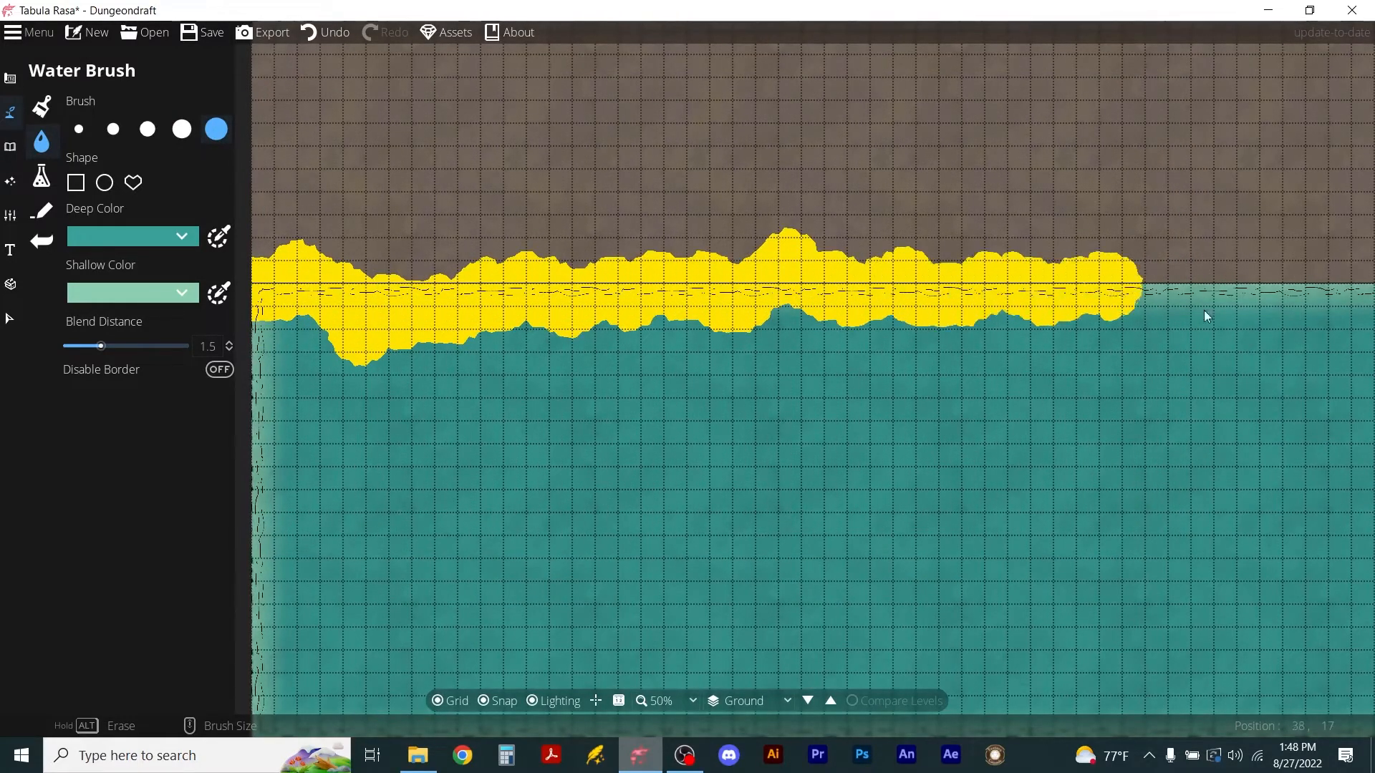
{"action": "scroll", "coordinate": [773, 458], "scroll_direction": "down", "scroll_amount": 5}
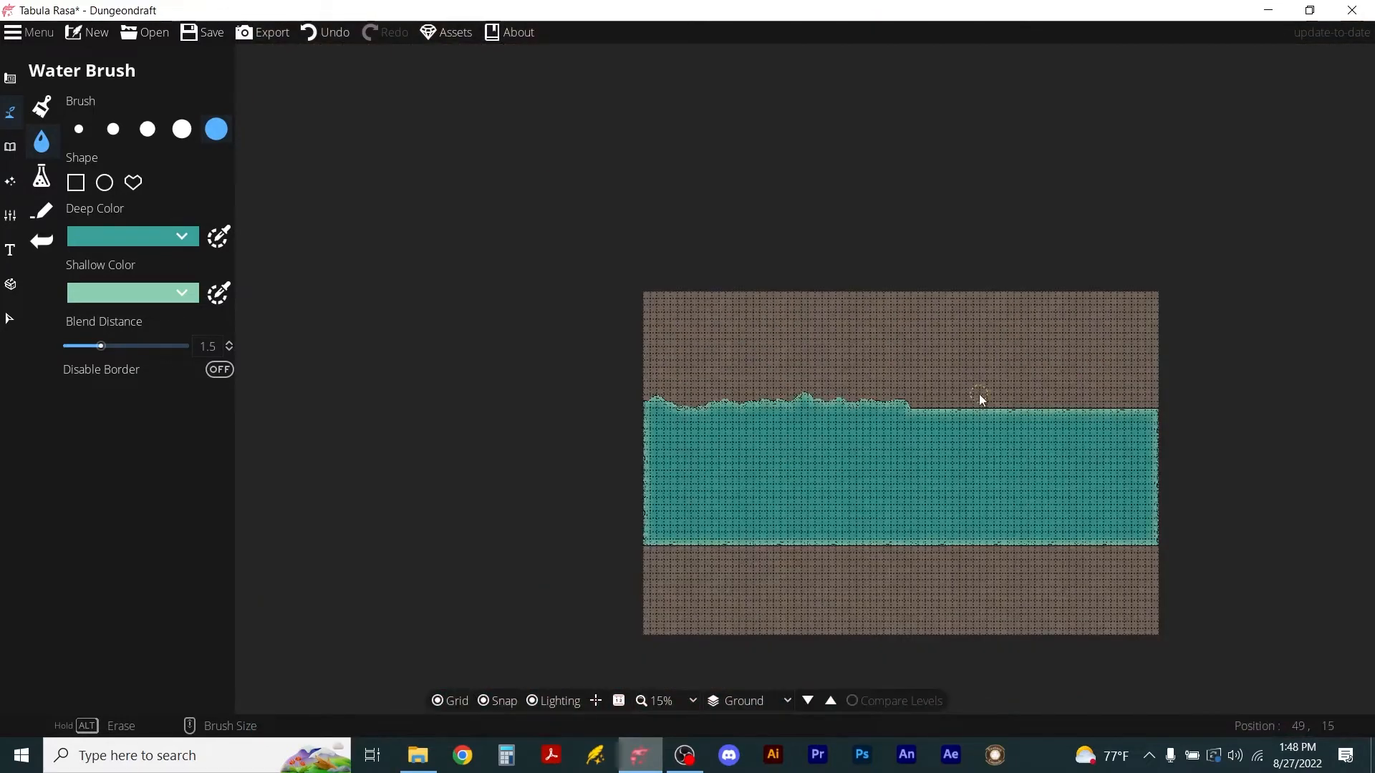
{"action": "mouse_move", "coordinate": [913, 411]}
{"action": "left_mouse_down"}
{"action": "mouse_move", "coordinate": [975, 395]}
{"action": "mouse_move", "coordinate": [970, 407]}
{"action": "mouse_move", "coordinate": [1005, 416]}
{"action": "mouse_move", "coordinate": [1073, 400]}
{"action": "mouse_move", "coordinate": [1154, 424]}
{"action": "left_mouse_up"}
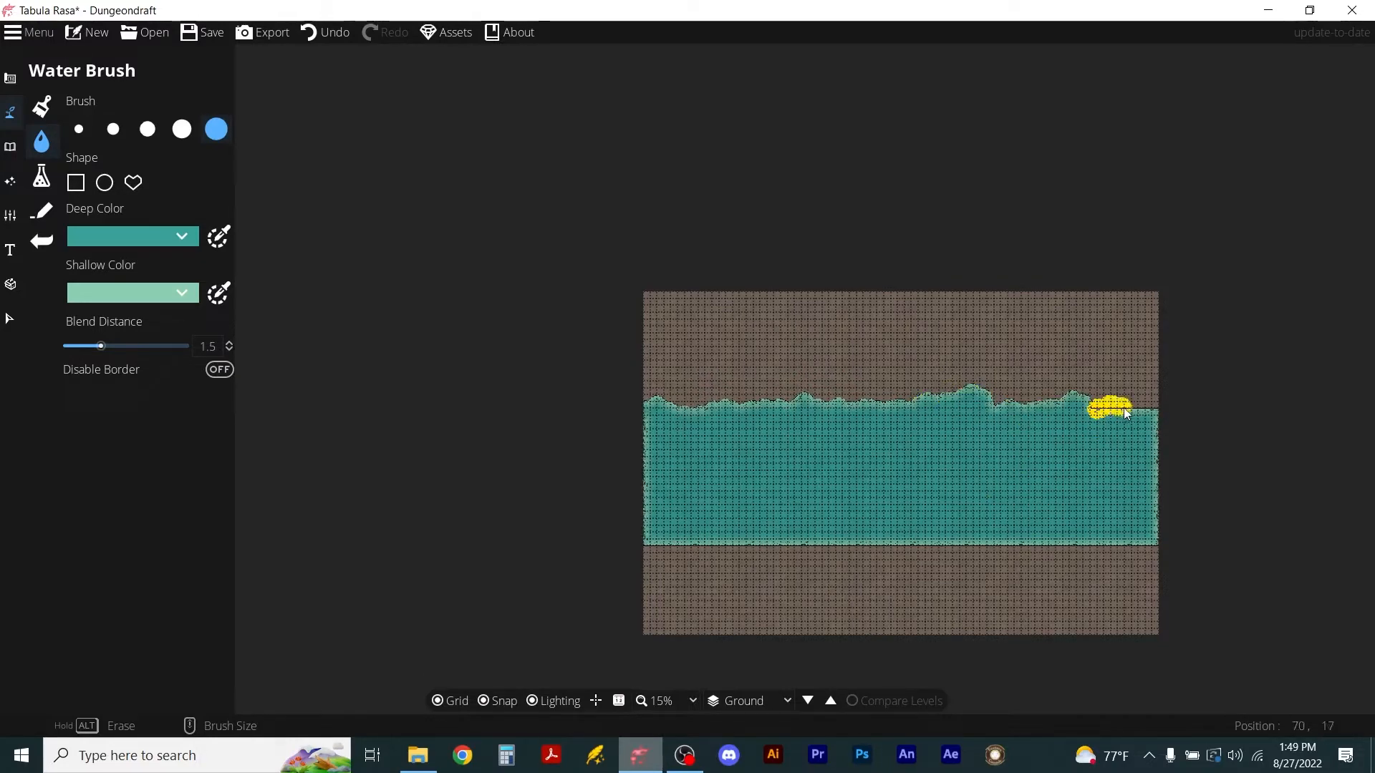
{"action": "left_click_drag", "start_coordinate": [1142, 421], "coordinate": [1156, 414]}
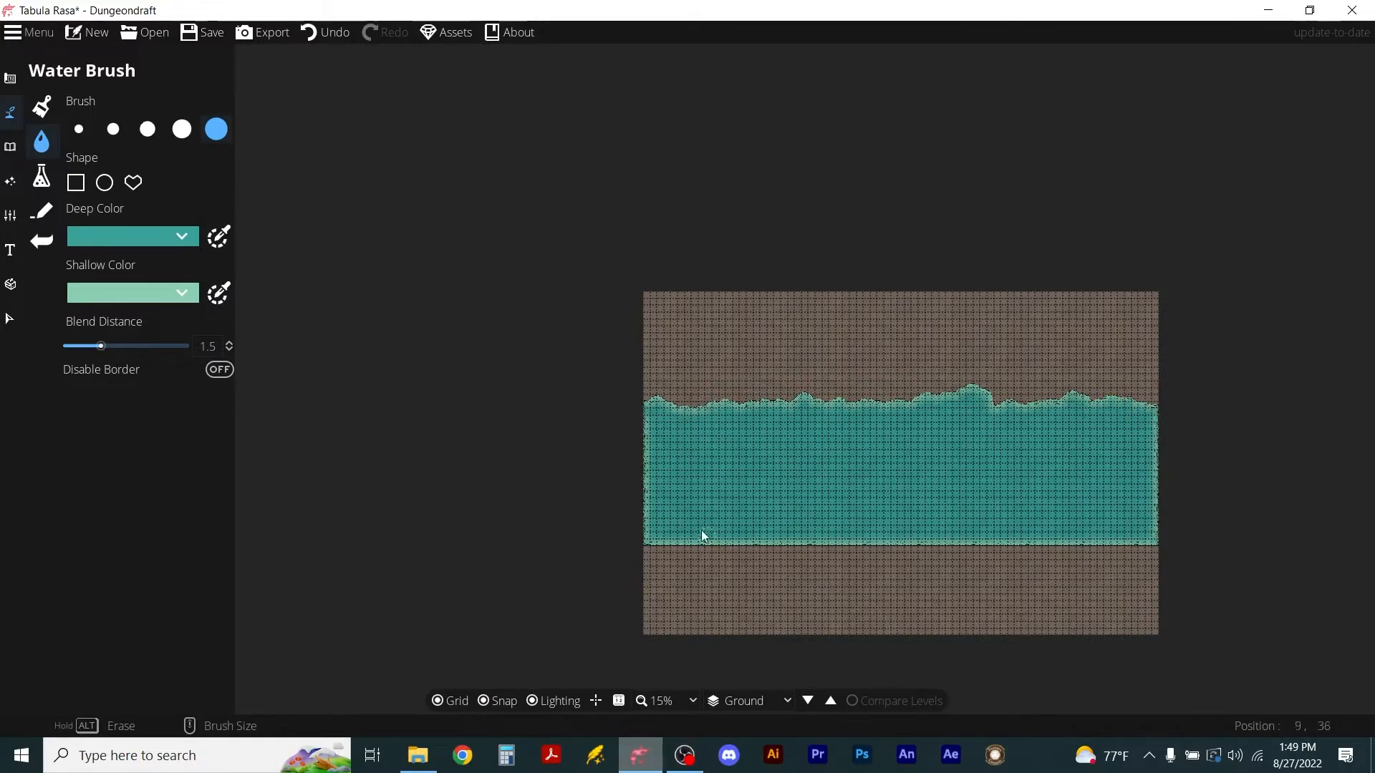
Roughen the western and middle parts of the water's south shoreline with irregular strokes of the largest water brush.
{"action": "left_click_drag", "start_coordinate": [680, 545], "coordinate": [723, 545]}
{"action": "scroll", "coordinate": [622, 540], "scroll_direction": "up", "scroll_amount": 5}
{"action": "mouse_move", "coordinate": [622, 540]}
{"action": "left_mouse_down"}
{"action": "mouse_move", "coordinate": [761, 519]}
{"action": "mouse_move", "coordinate": [943, 534]}
{"action": "mouse_move", "coordinate": [990, 496]}
{"action": "mouse_move", "coordinate": [1041, 488]}
{"action": "mouse_move", "coordinate": [1042, 508]}
{"action": "mouse_move", "coordinate": [1081, 522]}
{"action": "mouse_move", "coordinate": [1182, 502]}
{"action": "left_mouse_up"}
{"action": "scroll", "coordinate": [707, 570], "scroll_direction": "down", "scroll_amount": 2}
{"action": "scroll", "coordinate": [1020, 509], "scroll_direction": "down", "scroll_amount": 3}
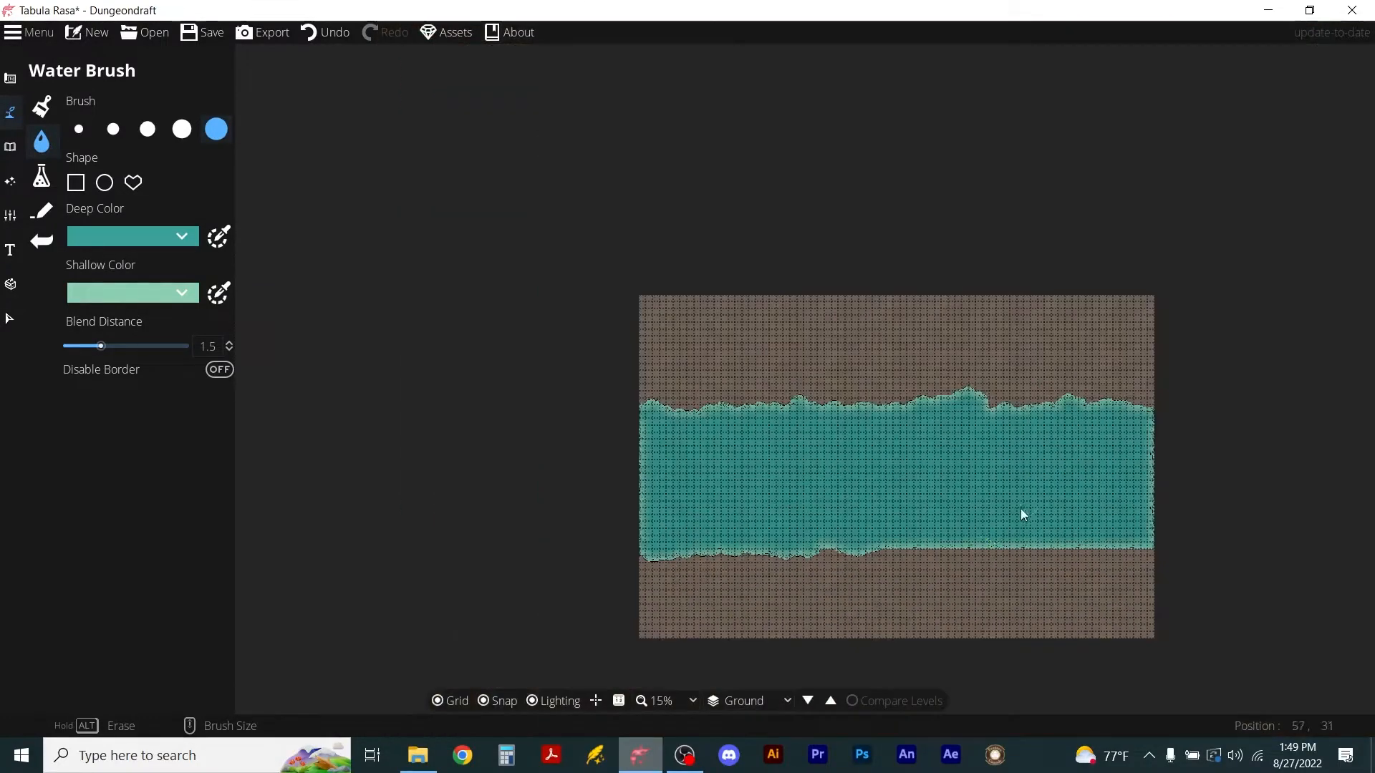
{"action": "scroll", "coordinate": [527, 723], "scroll_direction": "up", "scroll_amount": 5}
{"action": "mouse_move", "coordinate": [557, 660]}
{"action": "left_mouse_down"}
{"action": "mouse_move", "coordinate": [706, 670]}
{"action": "mouse_move", "coordinate": [750, 701]}
{"action": "mouse_move", "coordinate": [794, 647]}
{"action": "mouse_move", "coordinate": [831, 632]}
{"action": "mouse_move", "coordinate": [868, 643]}
{"action": "left_mouse_up"}
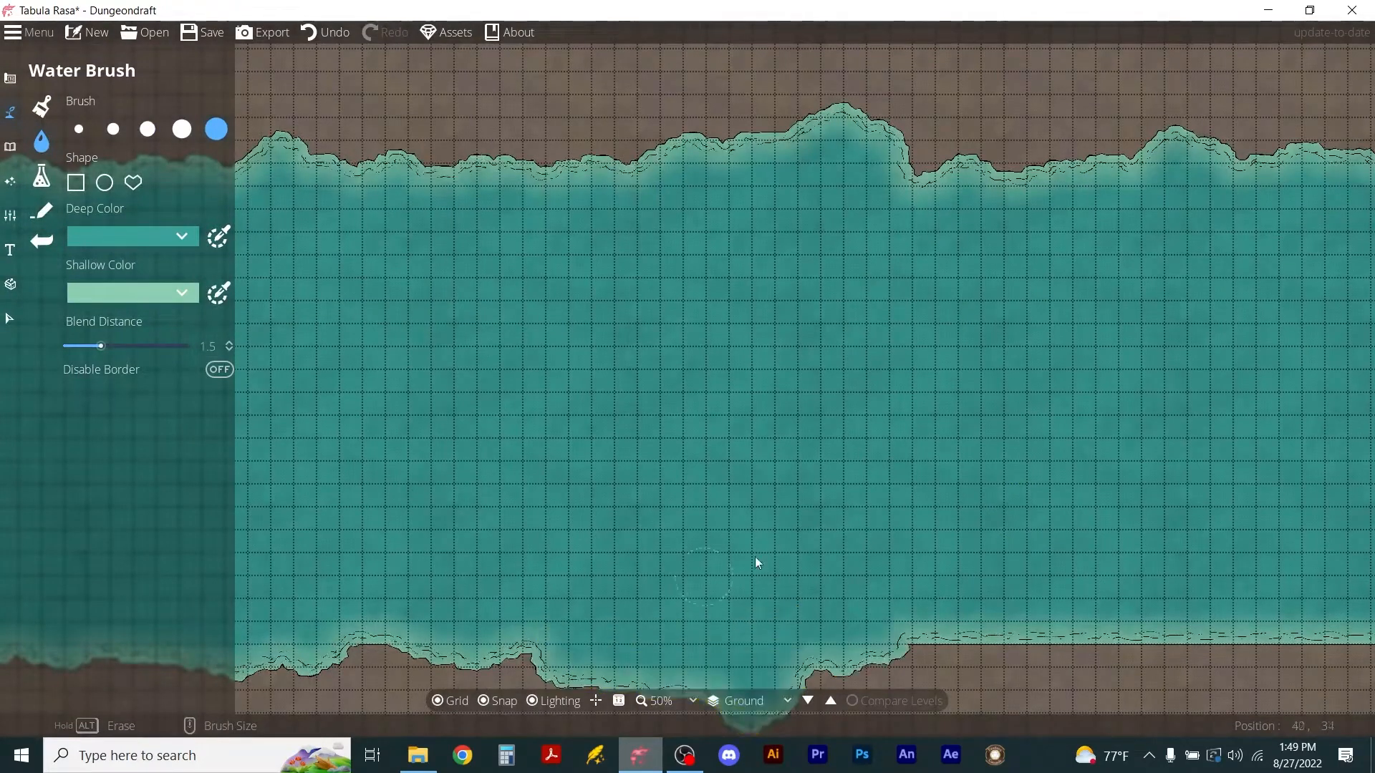
Roughen the remaining eastern part of the south shoreline with irregular water strokes at the second-smallest brush size.
{"action": "left_click", "coordinate": [108, 129]}
{"action": "scroll", "coordinate": [839, 424], "scroll_direction": "down", "scroll_amount": 2}
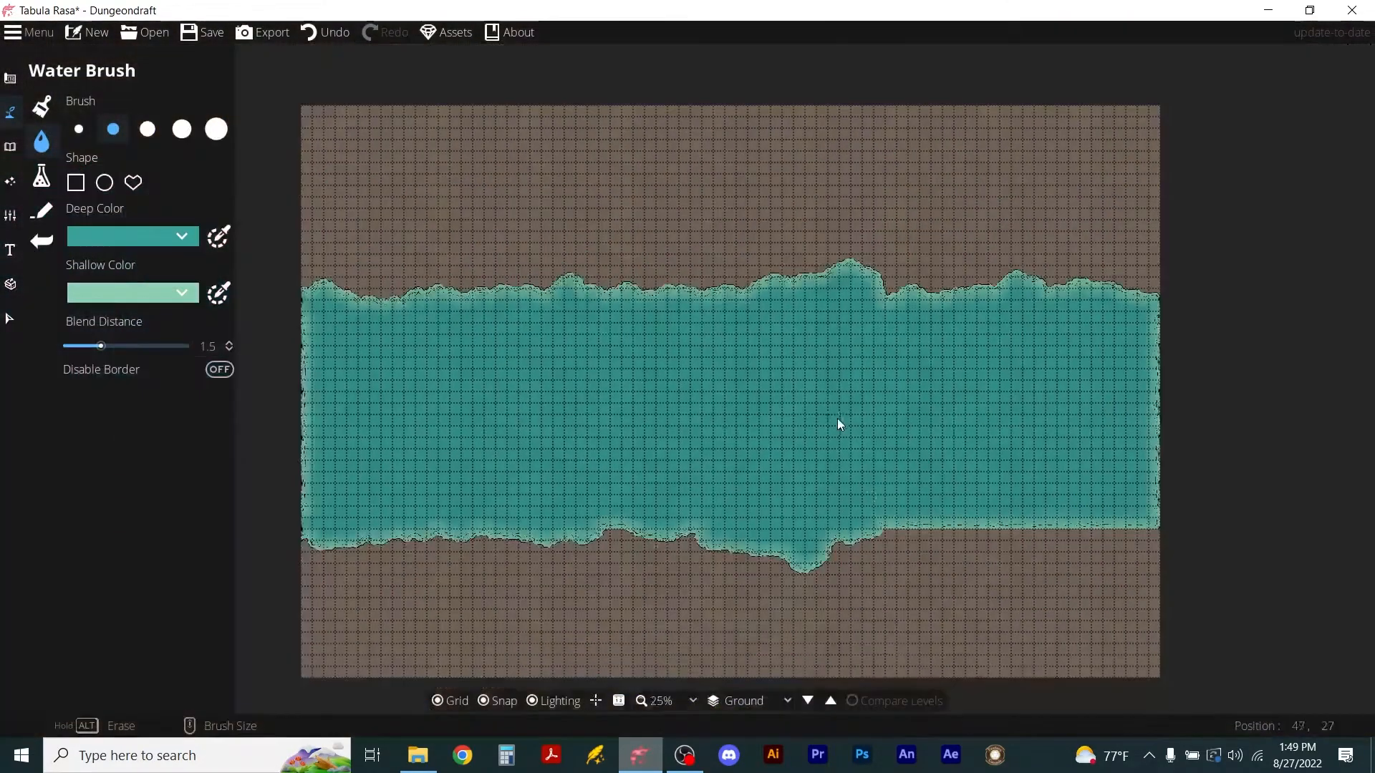
{"action": "scroll", "coordinate": [905, 518], "scroll_direction": "up", "scroll_amount": 2}
{"action": "mouse_move", "coordinate": [736, 538]}
{"action": "left_mouse_down"}
{"action": "mouse_move", "coordinate": [801, 555]}
{"action": "mouse_move", "coordinate": [842, 591]}
{"action": "mouse_move", "coordinate": [861, 562]}
{"action": "mouse_move", "coordinate": [931, 533]}
{"action": "left_mouse_up"}
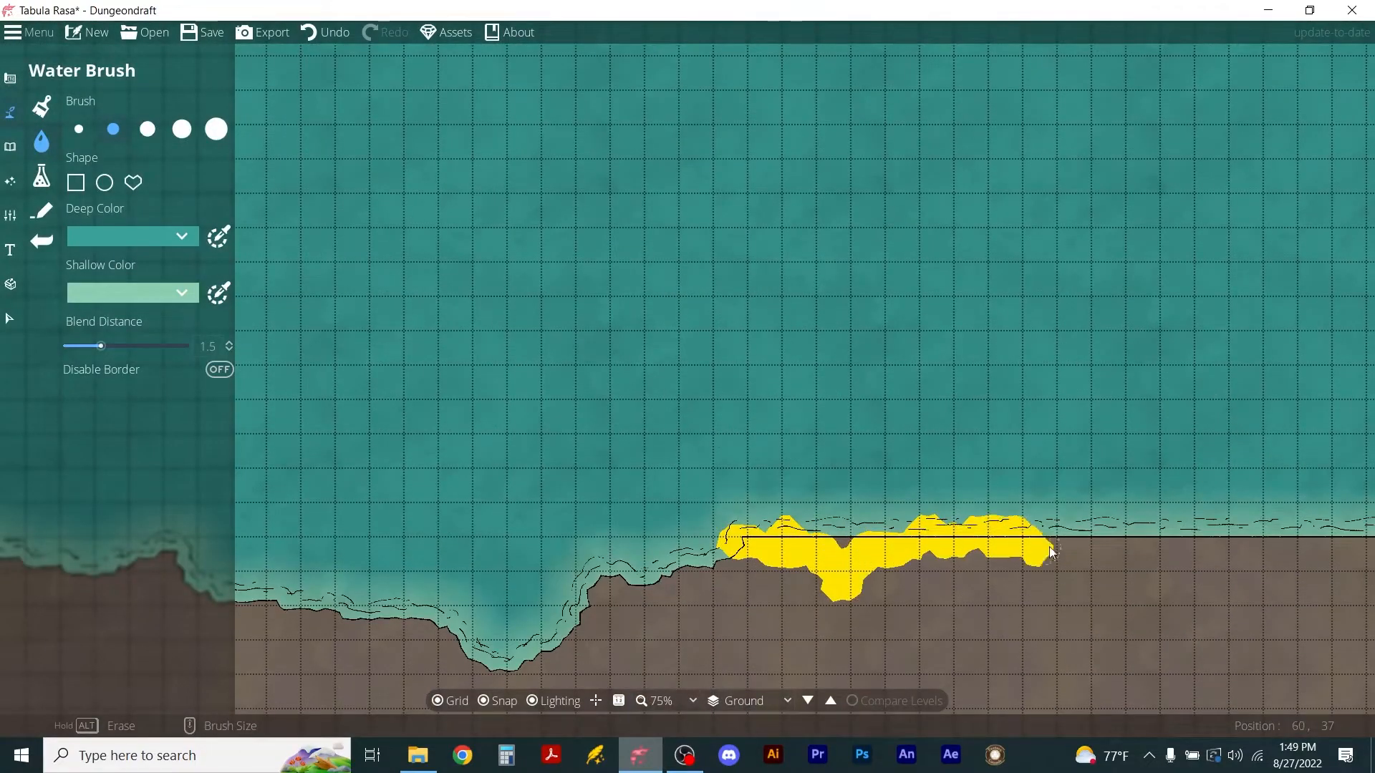
{"action": "left_click_drag", "start_coordinate": [1137, 539], "coordinate": [1269, 529]}
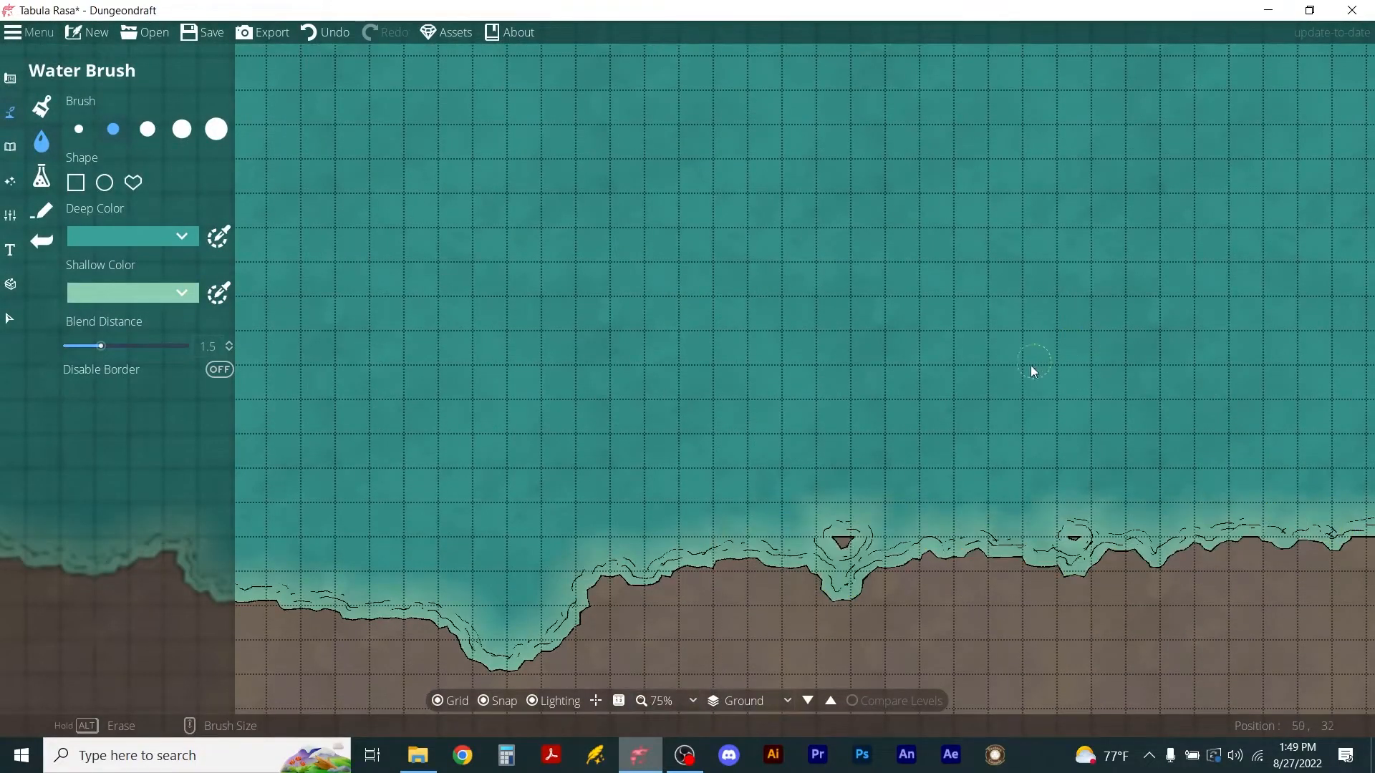
{"action": "scroll", "coordinate": [879, 442], "scroll_direction": "down", "scroll_amount": 1}
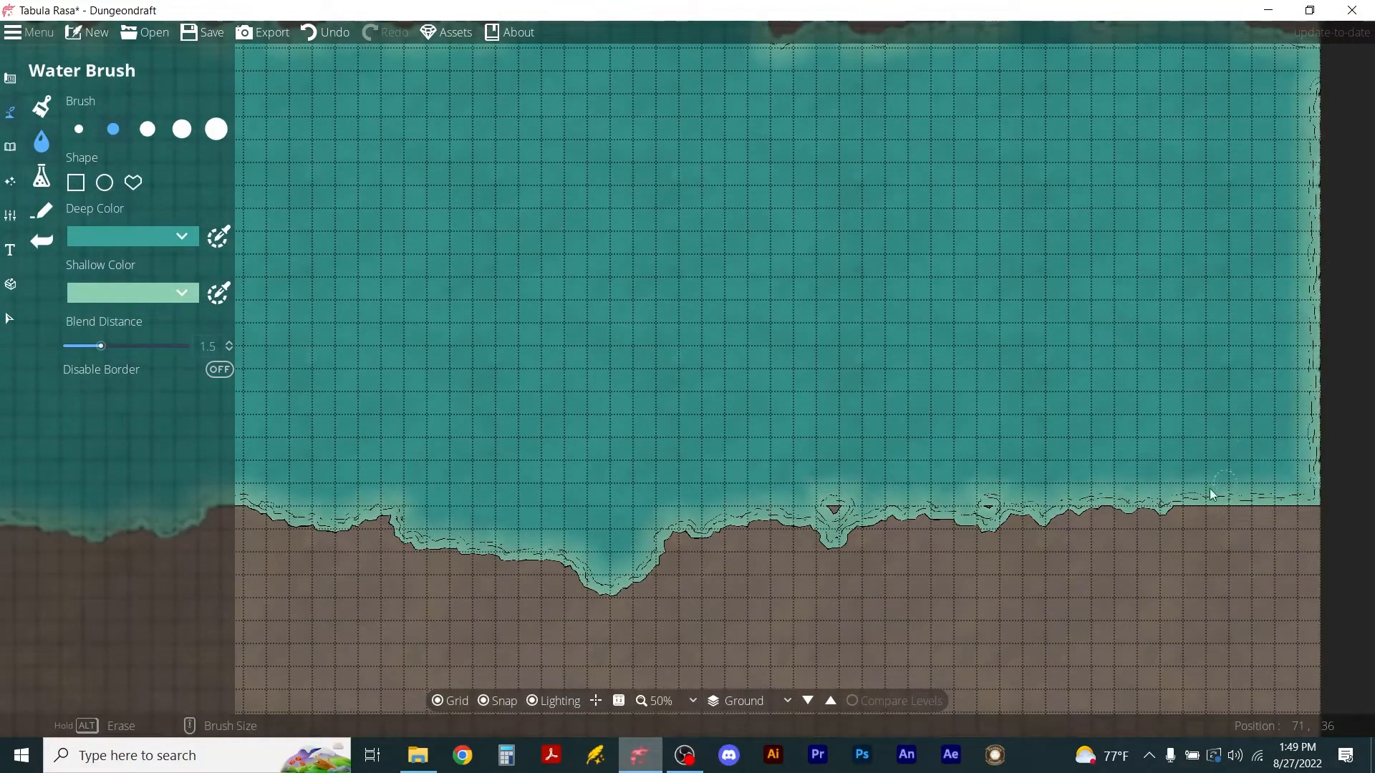
{"action": "left_click_drag", "start_coordinate": [1182, 511], "coordinate": [1282, 521]}
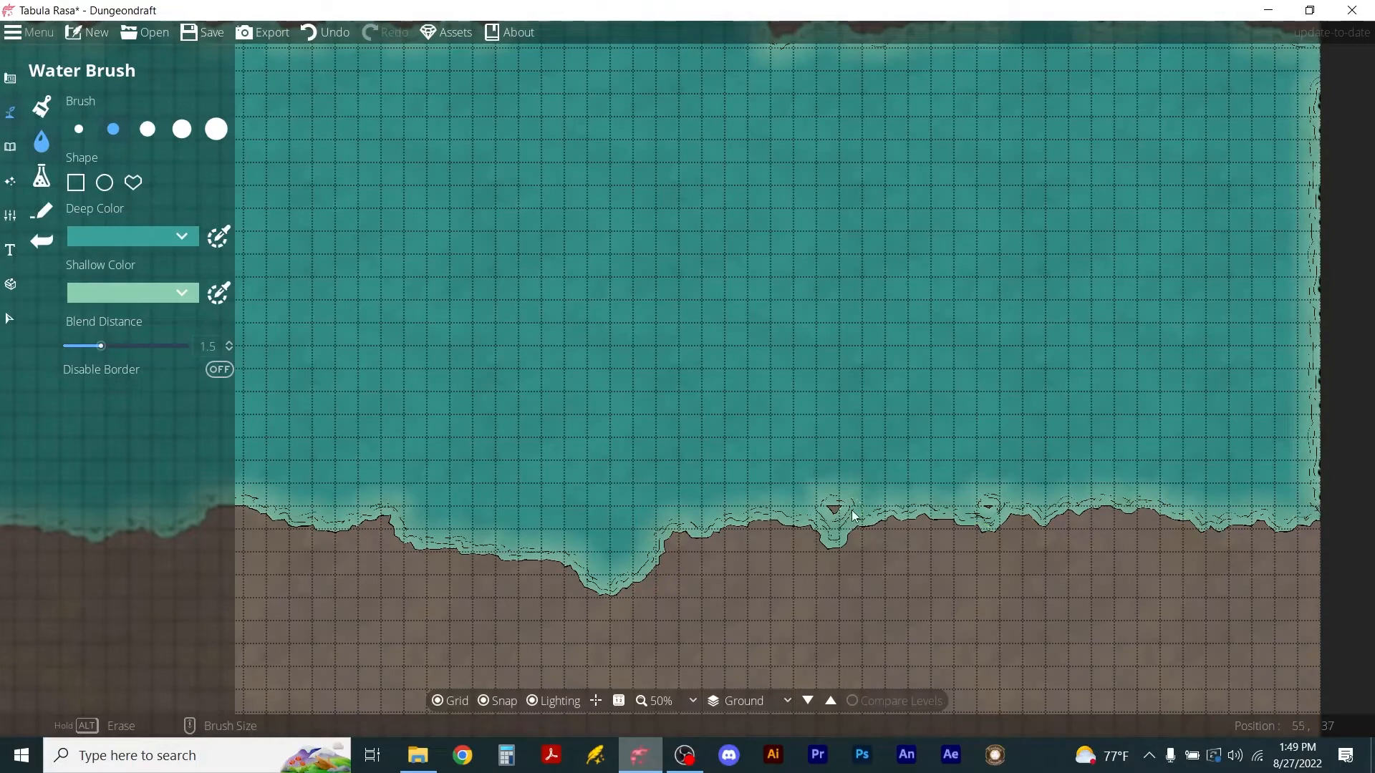
{"action": "scroll", "coordinate": [719, 434], "scroll_direction": "down", "scroll_amount": 3}
{"action": "scroll", "coordinate": [459, 330], "scroll_direction": "up", "scroll_amount": 2}
{"action": "scroll", "coordinate": [446, 332], "scroll_direction": "down", "scroll_amount": 1}
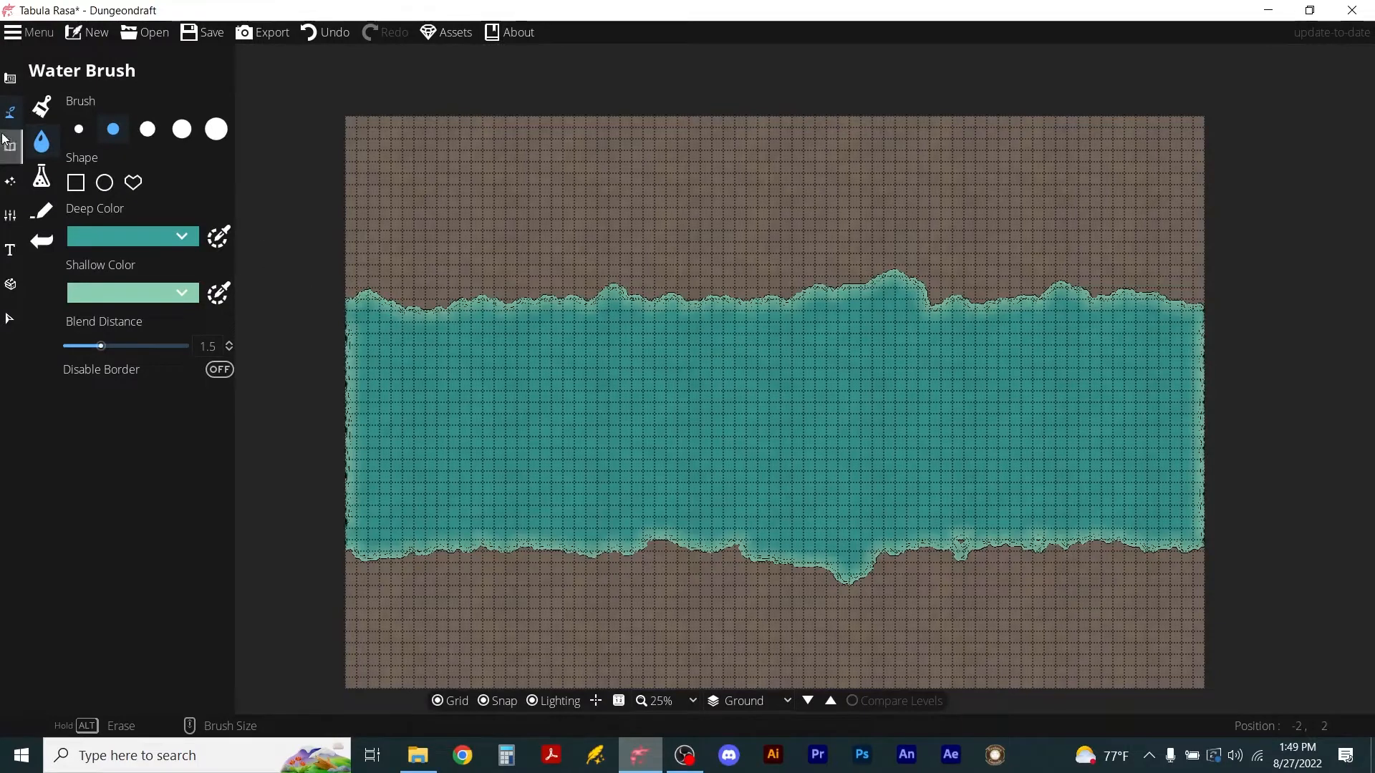
Set up the Path Tool with the first grey layered-rock cliff texture and a width of 2.99.
{"action": "left_click", "coordinate": [45, 209]}
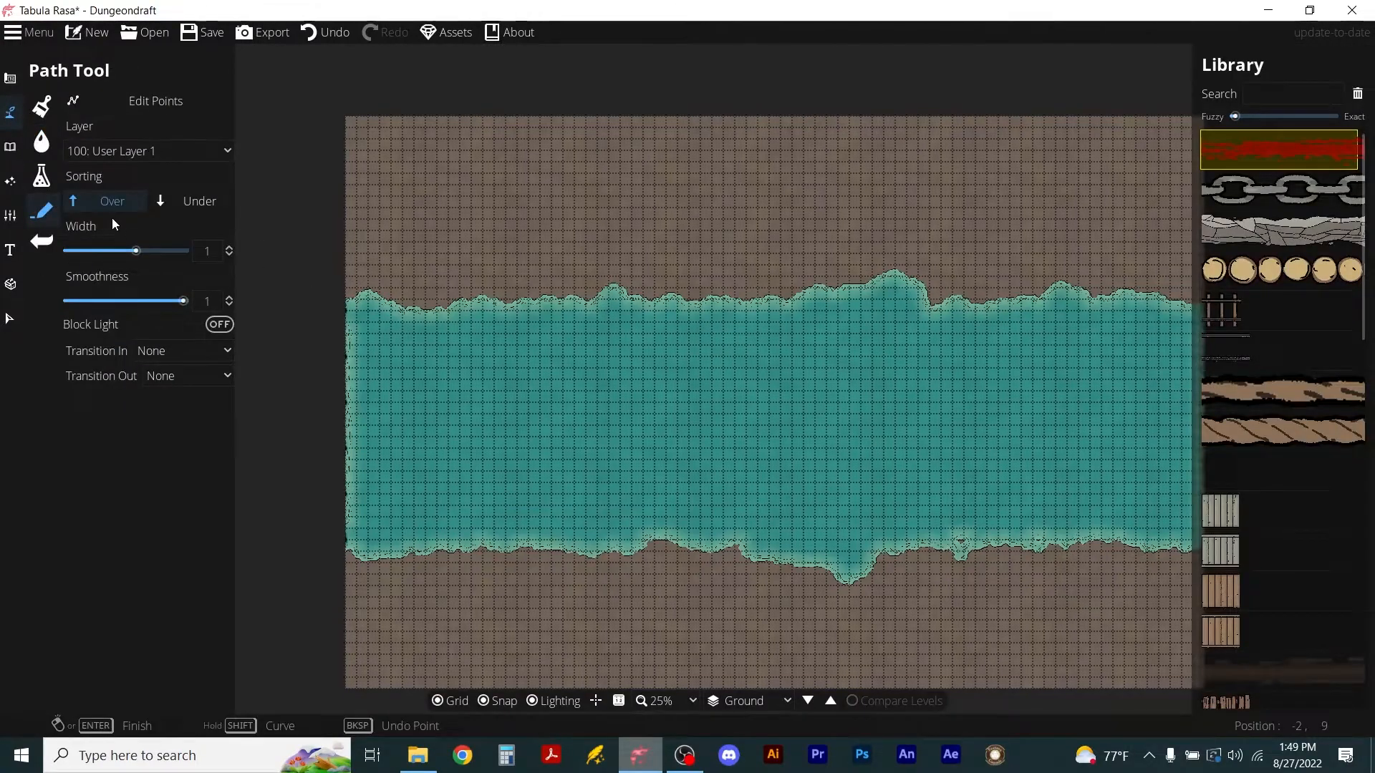
{"action": "scroll", "coordinate": [1321, 451], "scroll_direction": "down", "scroll_amount": 5}
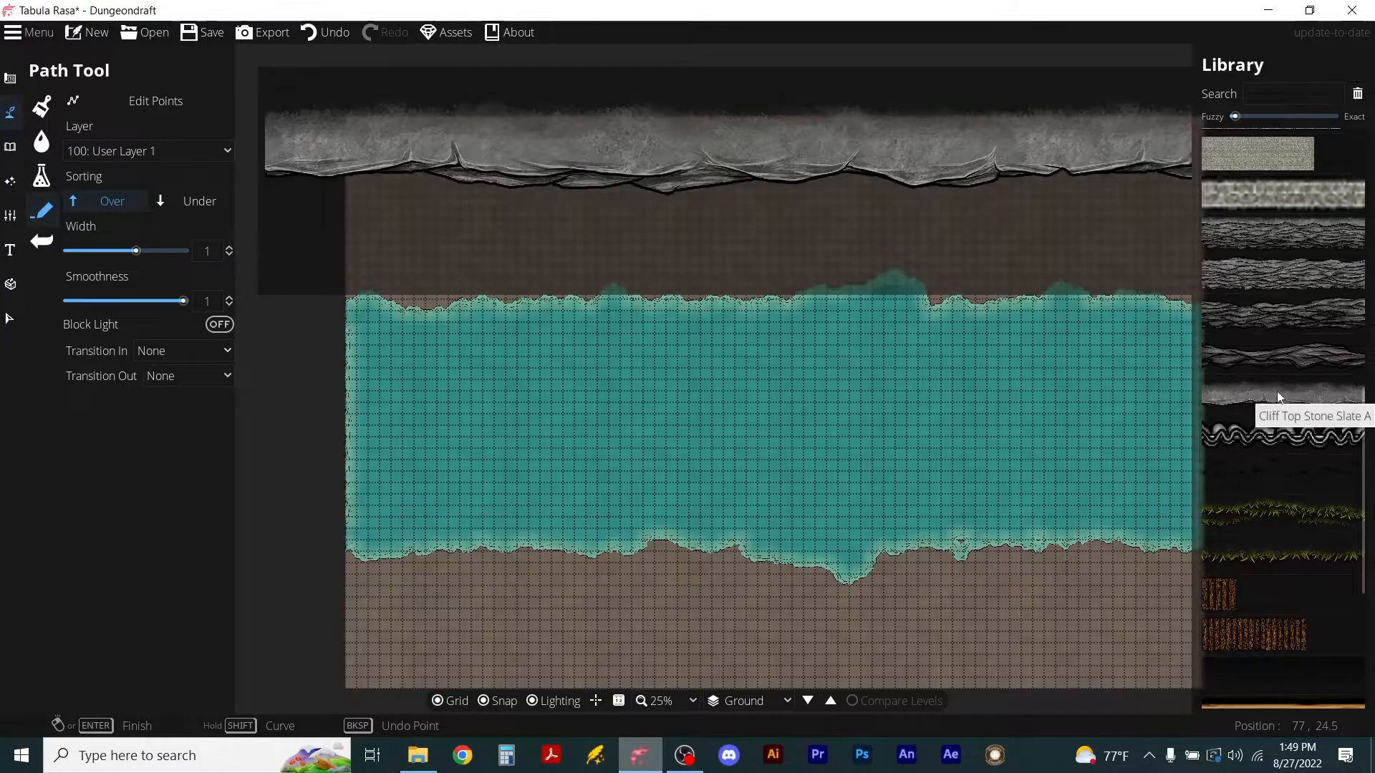
{"action": "left_click", "coordinate": [1281, 240]}
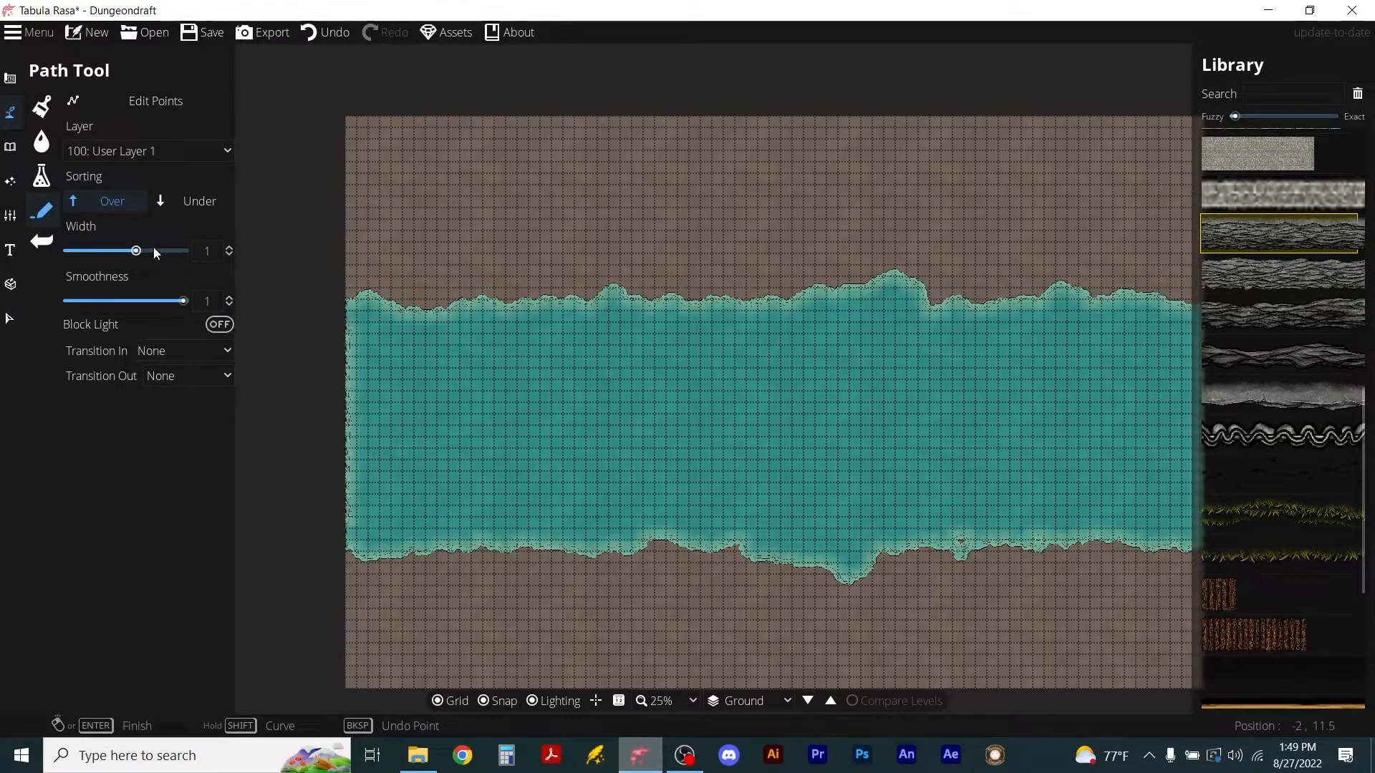
{"action": "left_click_drag", "start_coordinate": [136, 251], "coordinate": [168, 257]}
Start a wavy cliff path on the land just north of the water, running eastward from the map's west edge.
{"action": "left_click", "coordinate": [347, 277]}
{"action": "scroll", "coordinate": [336, 275], "scroll_direction": "up", "scroll_amount": 3}
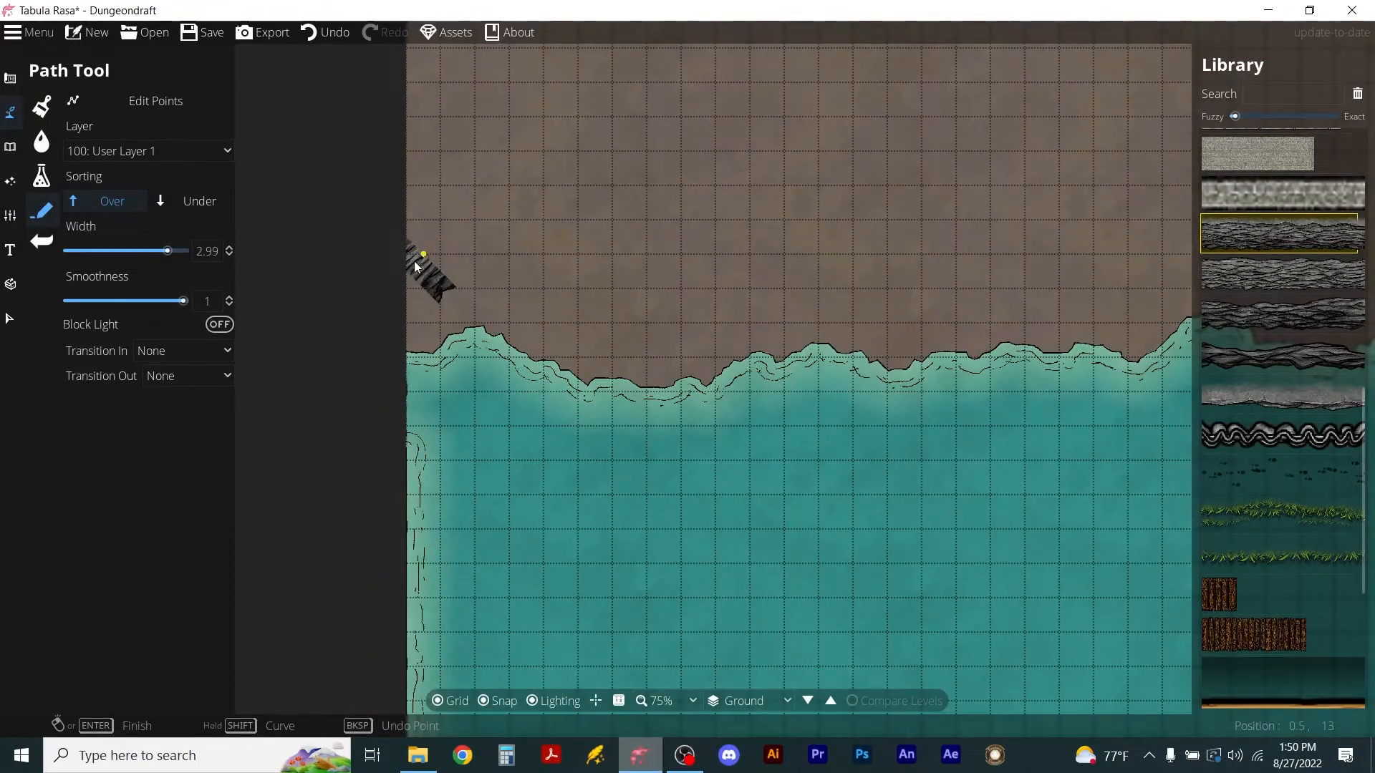
{"action": "left_click", "coordinate": [449, 272]}
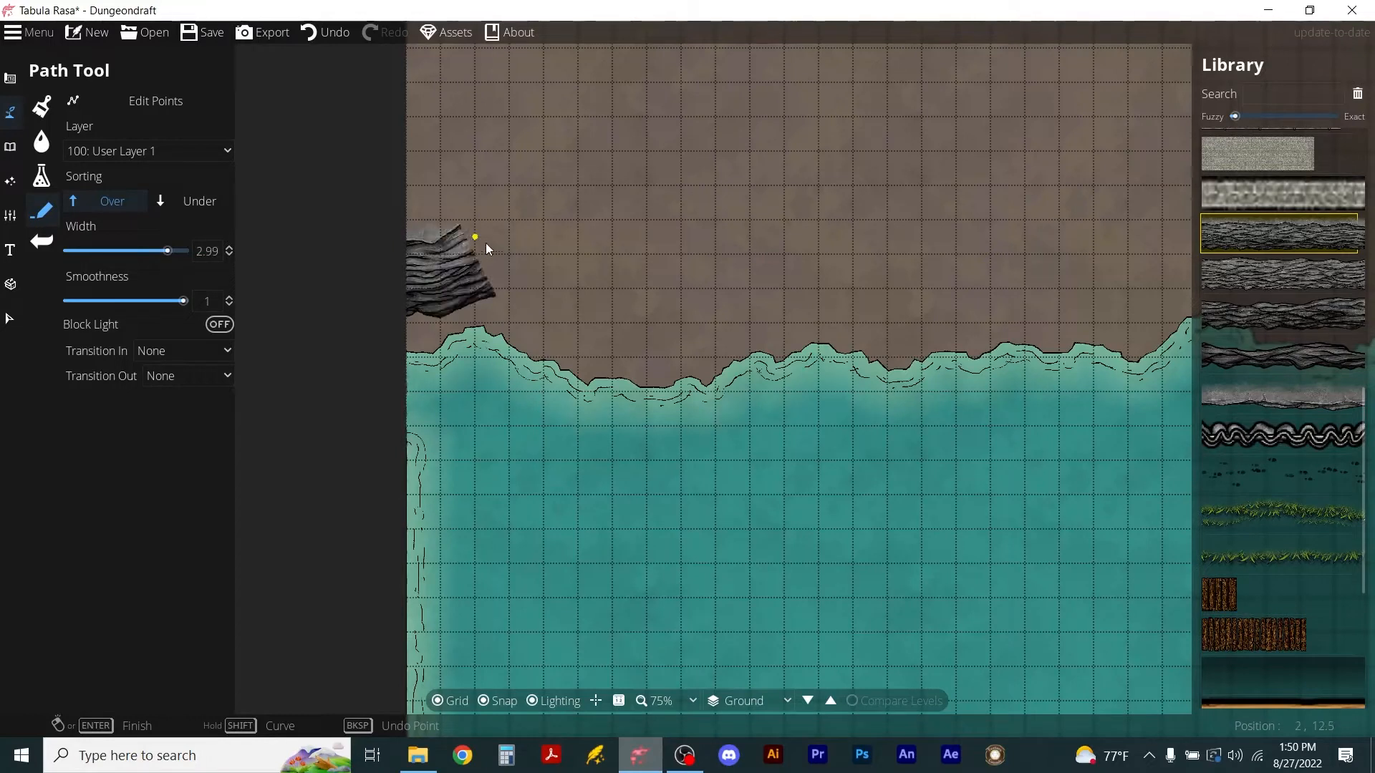
{"action": "left_click", "coordinate": [541, 222]}
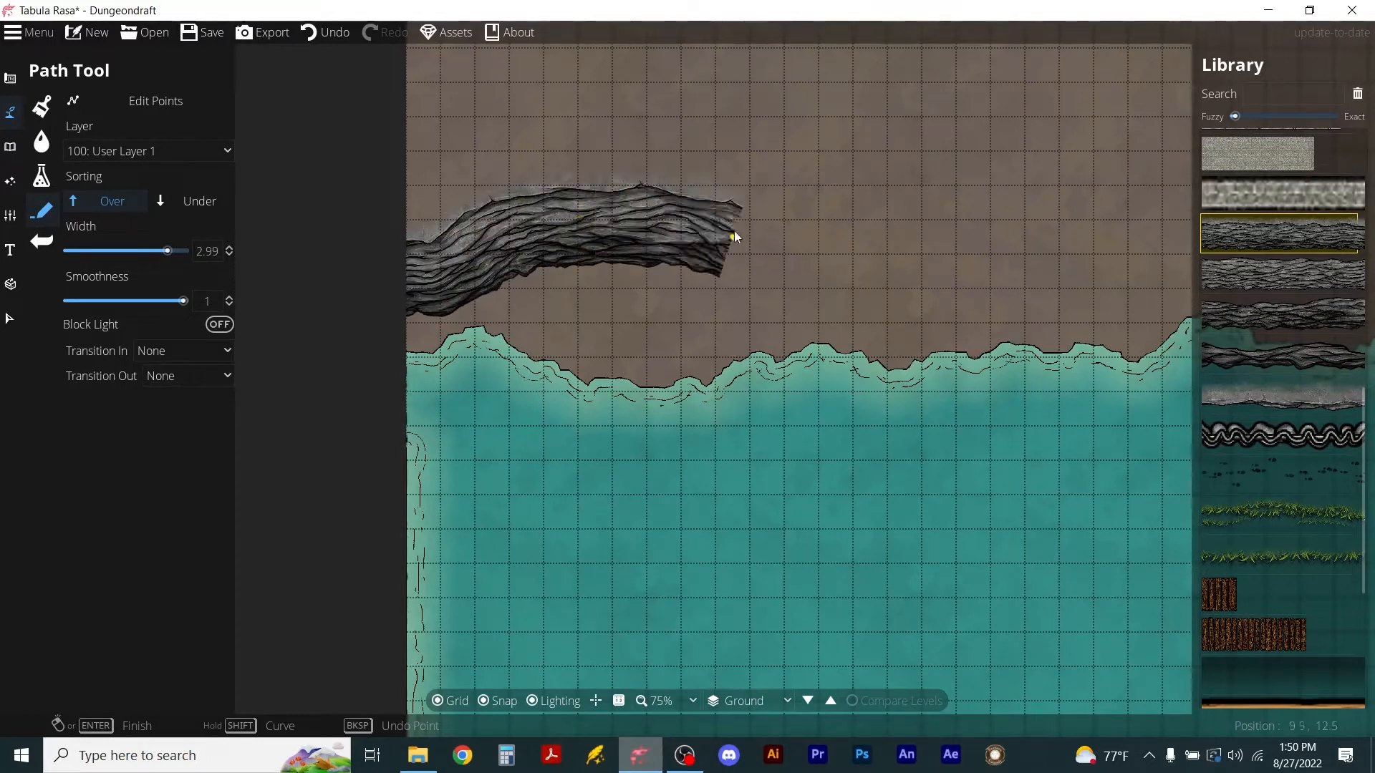
{"action": "left_click", "coordinate": [822, 249]}
{"action": "left_click", "coordinate": [961, 233]}
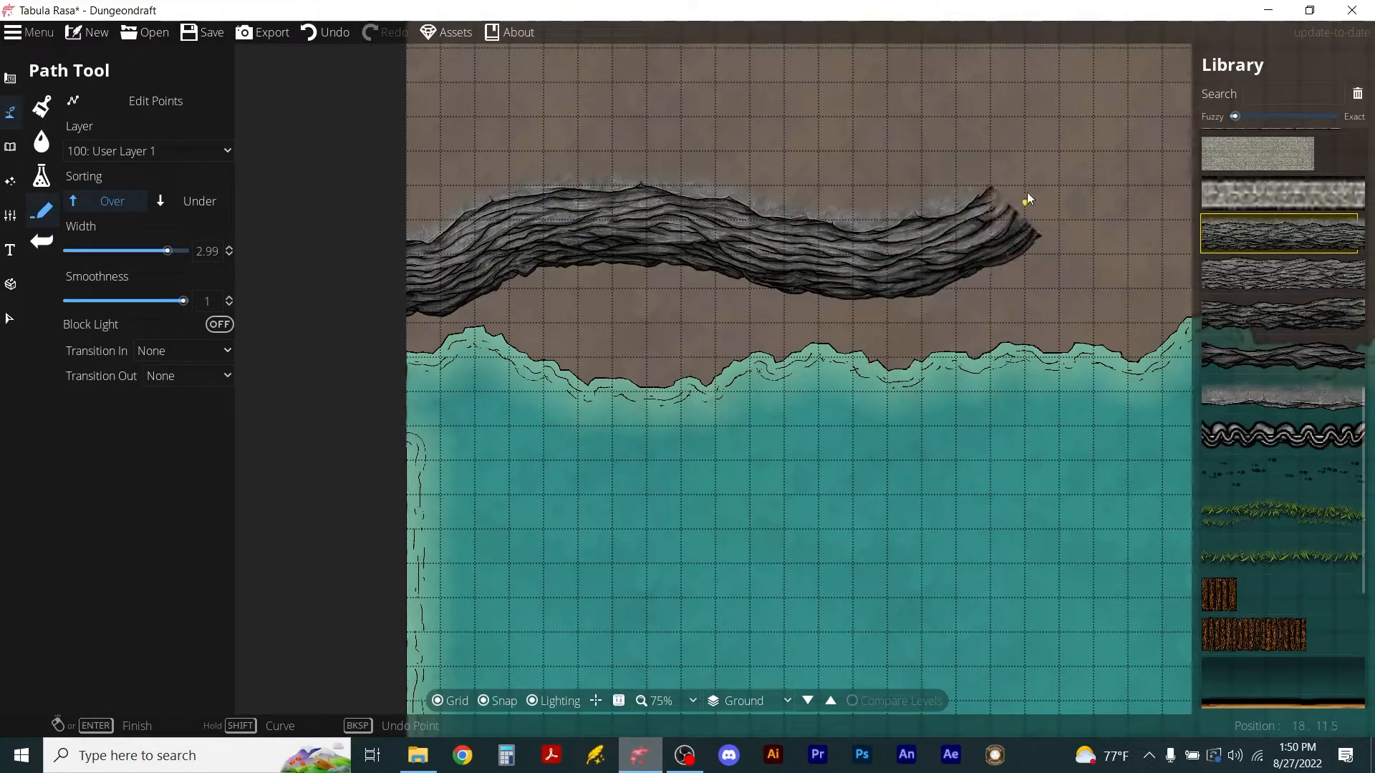
{"action": "left_click", "coordinate": [1057, 183]}
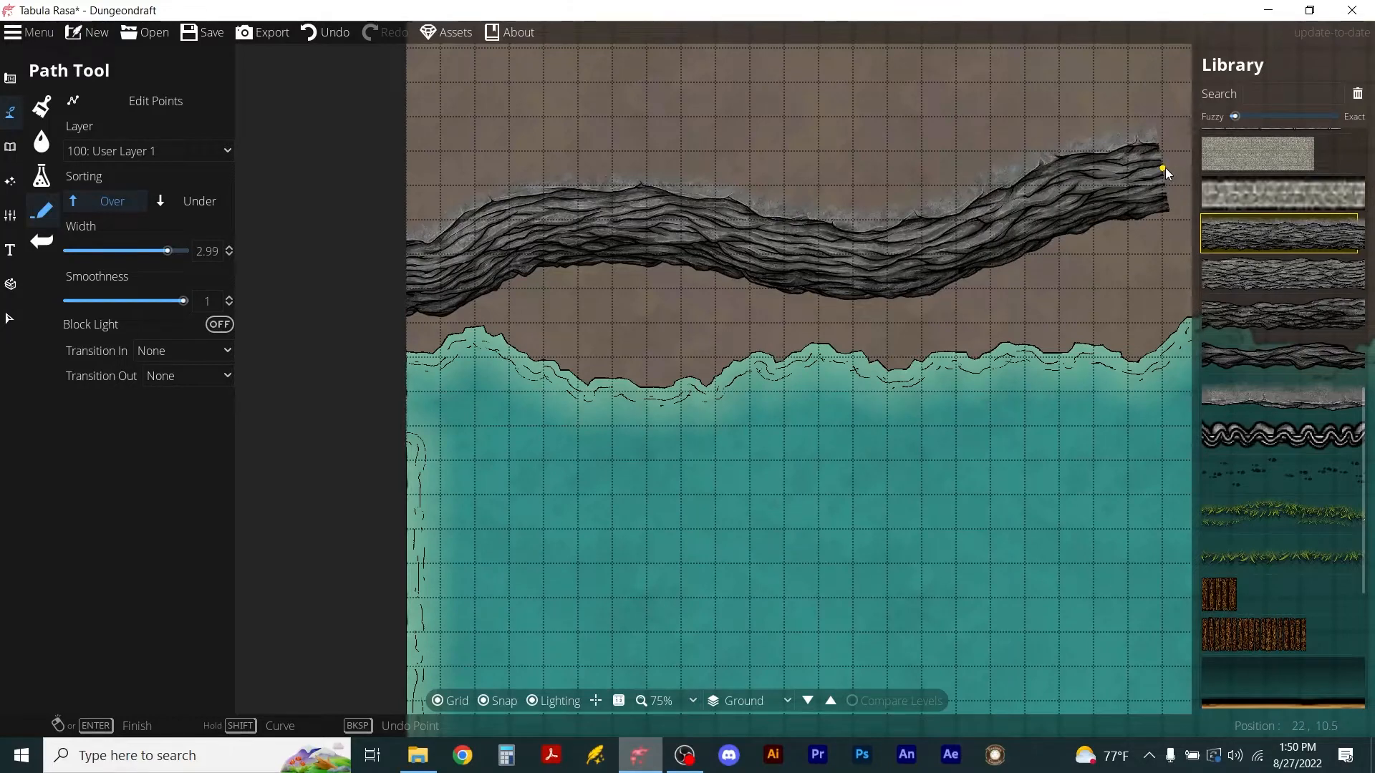
Continue the northern cliff path in gentle waves to the map's east edge and finish it there.
{"action": "scroll", "coordinate": [1165, 168], "scroll_direction": "down", "scroll_amount": 5}
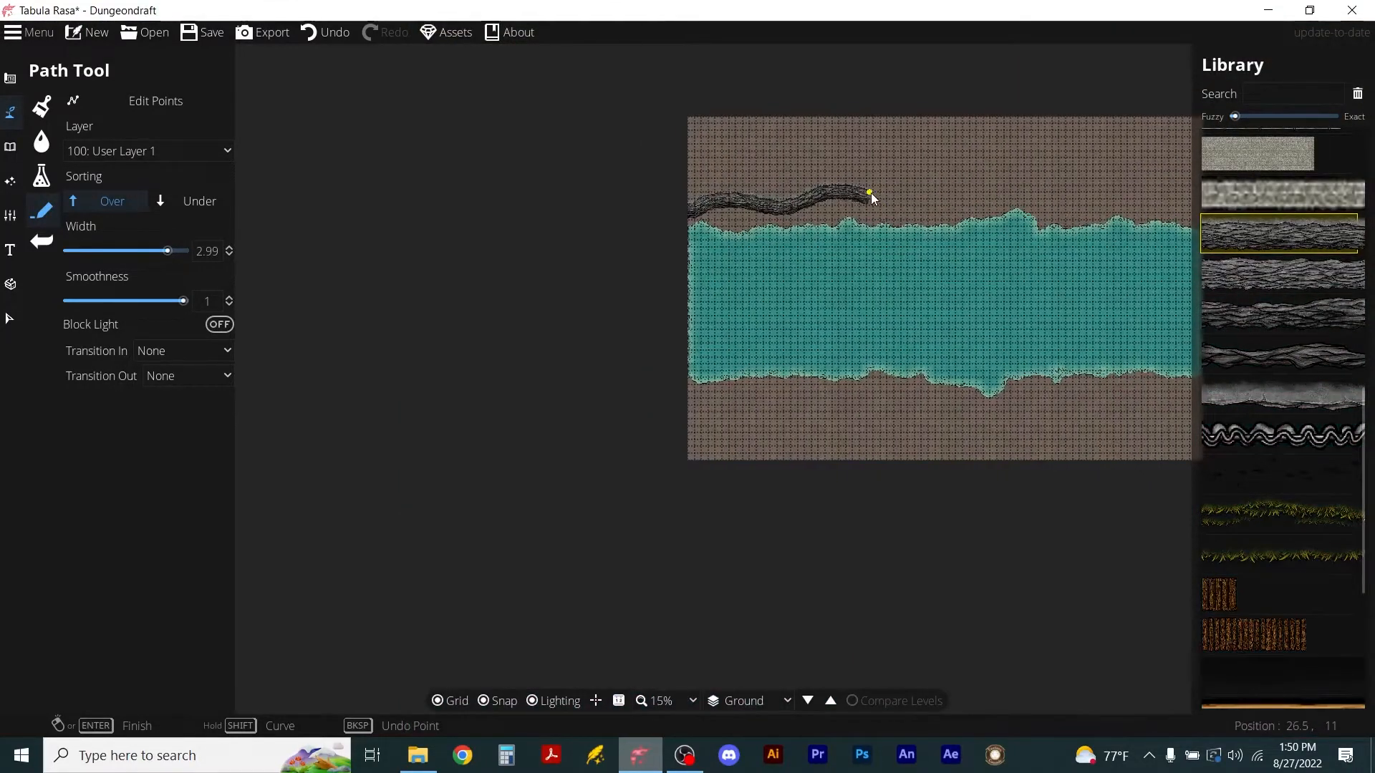
{"action": "scroll", "coordinate": [871, 192], "scroll_direction": "up", "scroll_amount": 2}
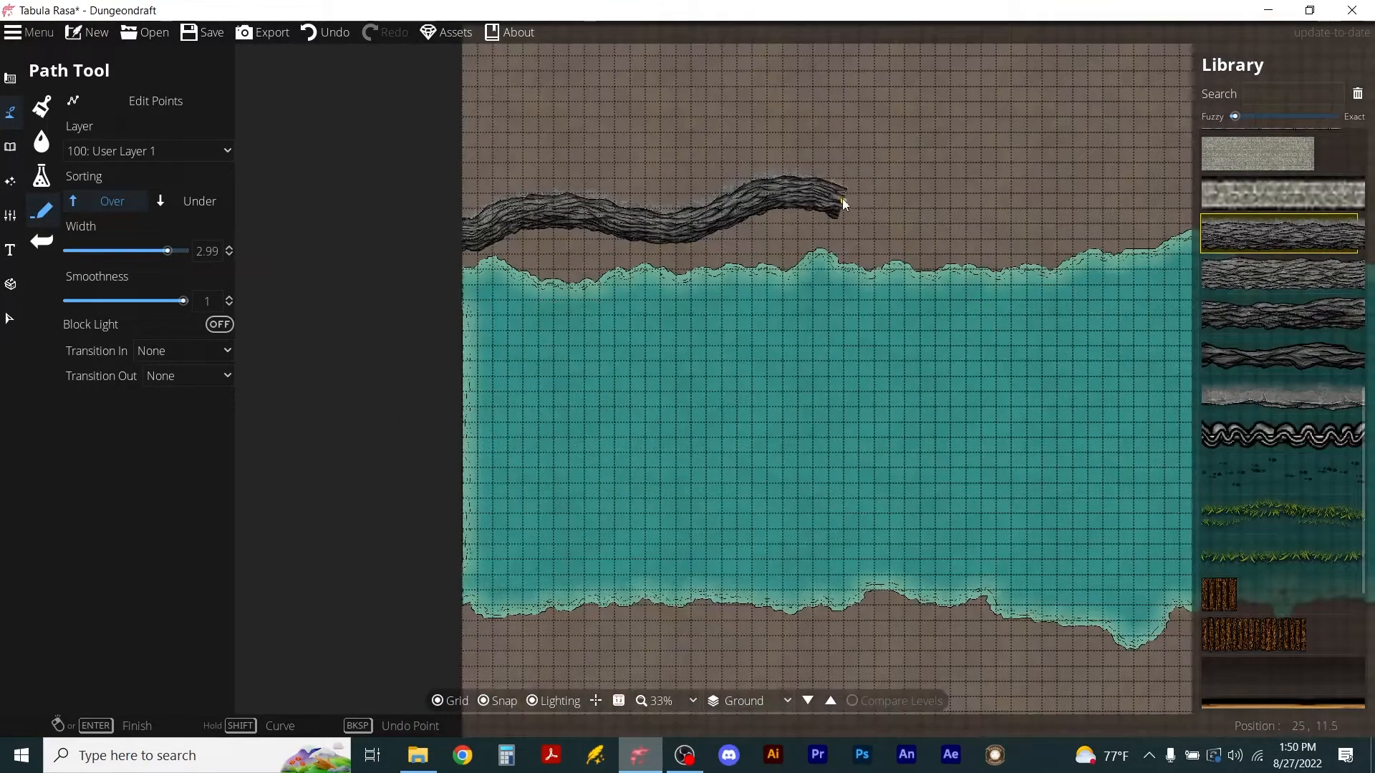
{"action": "left_click", "coordinate": [842, 199]}
{"action": "left_click", "coordinate": [986, 170]}
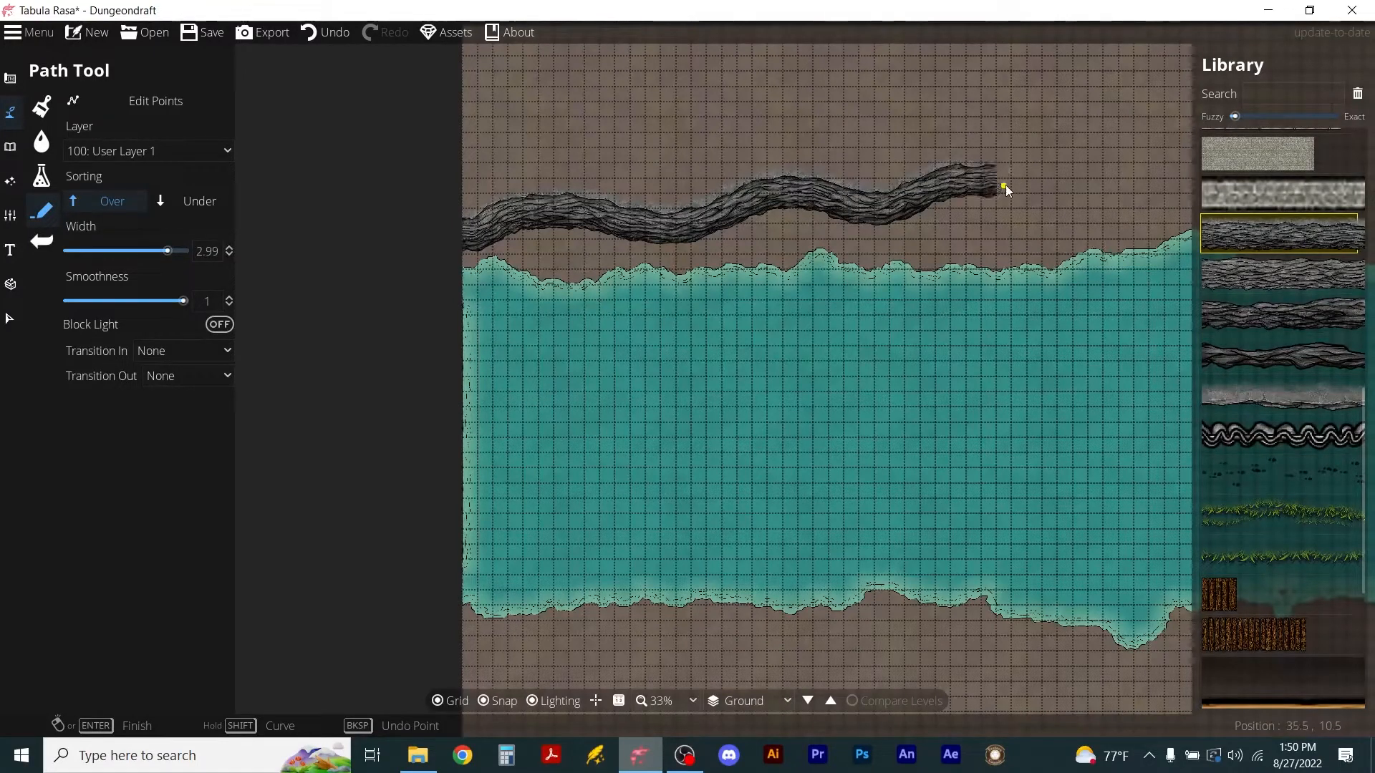
{"action": "left_click", "coordinate": [1093, 199]}
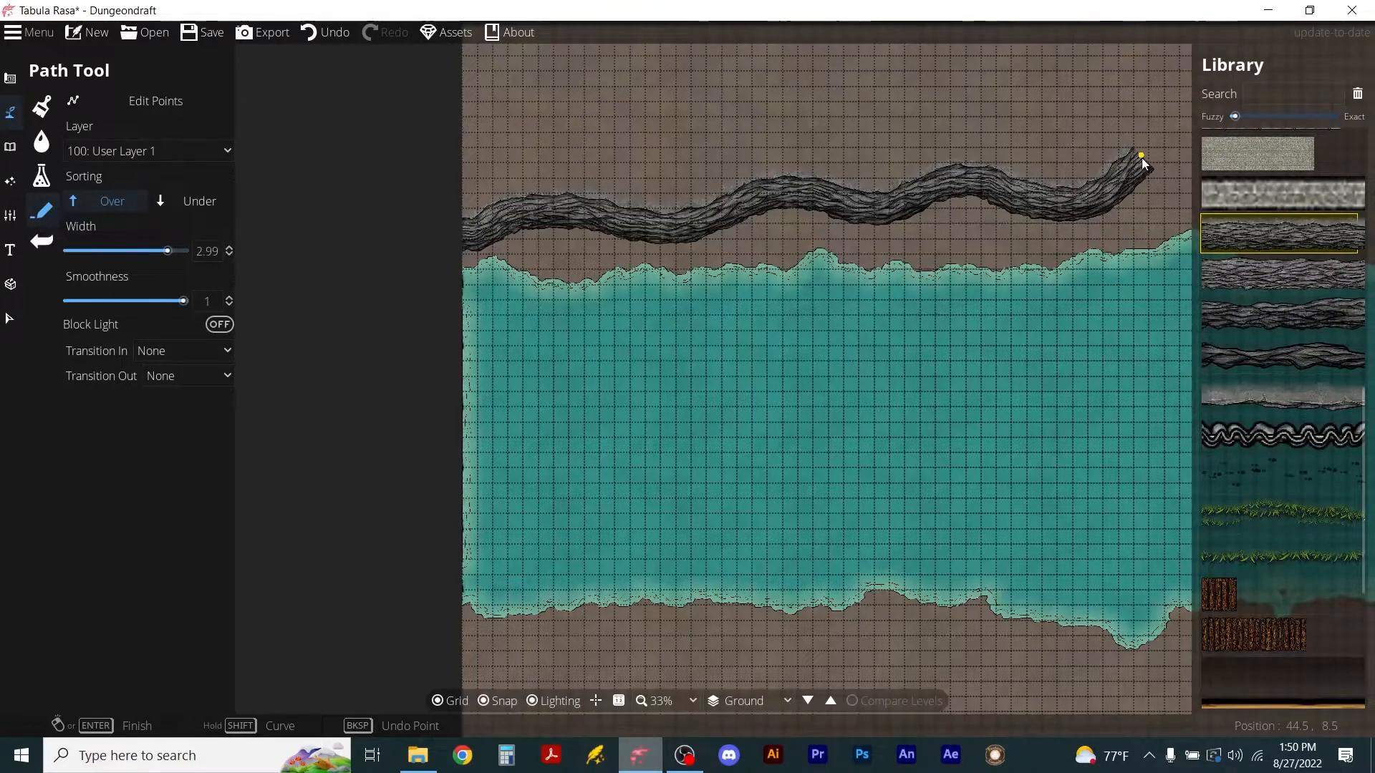
{"action": "scroll", "coordinate": [1141, 158], "scroll_direction": "down", "scroll_amount": 3}
{"action": "scroll", "coordinate": [926, 211], "scroll_direction": "up", "scroll_amount": 1}
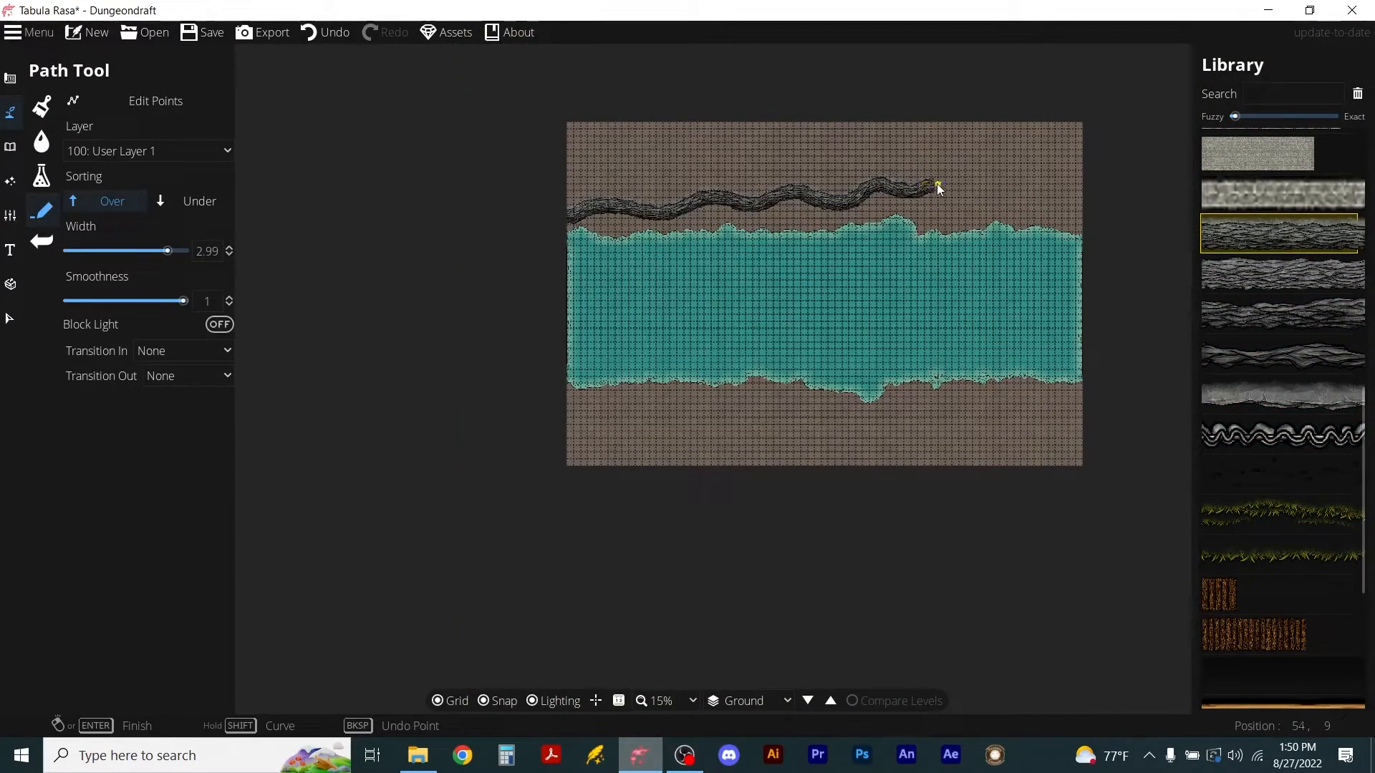
{"action": "left_click", "coordinate": [953, 209]}
{"action": "left_click", "coordinate": [1045, 194]}
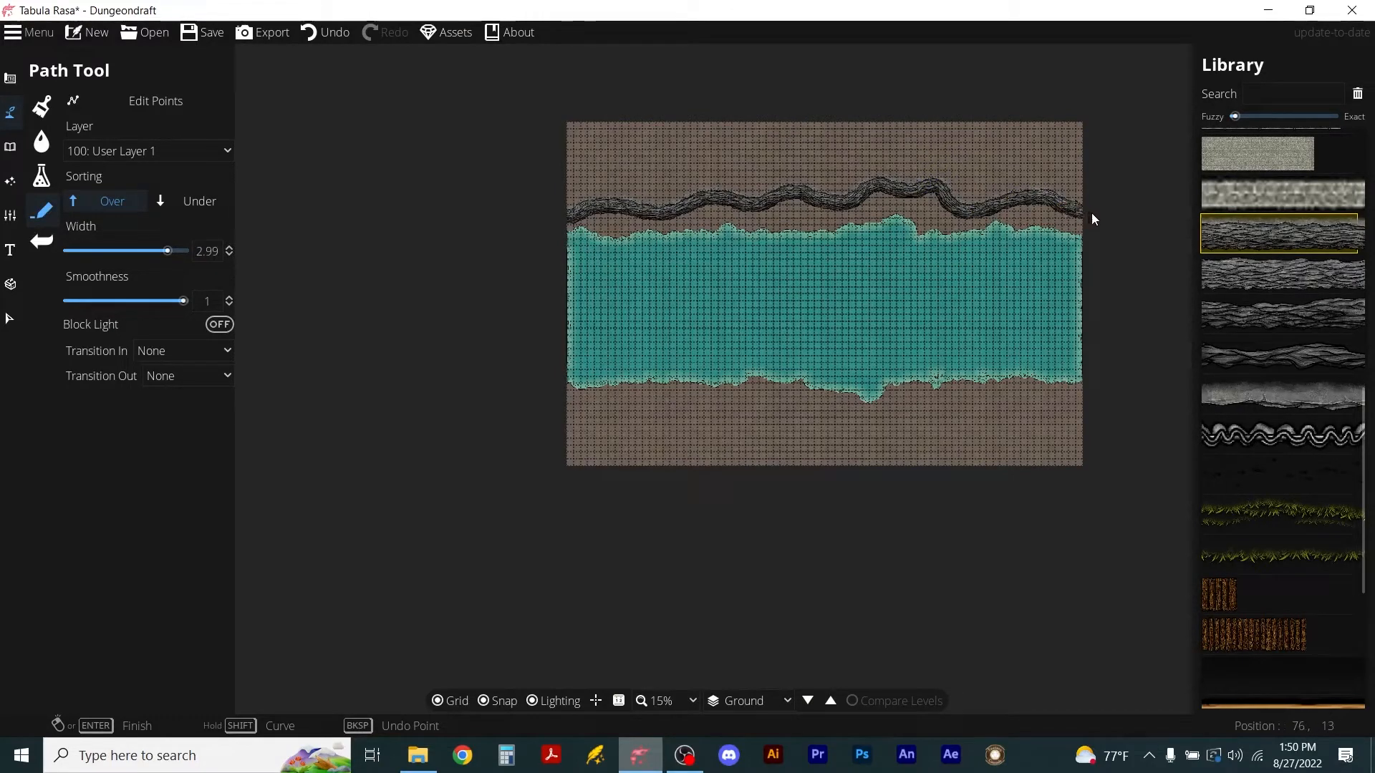
{"action": "right_click", "coordinate": [1093, 212]}
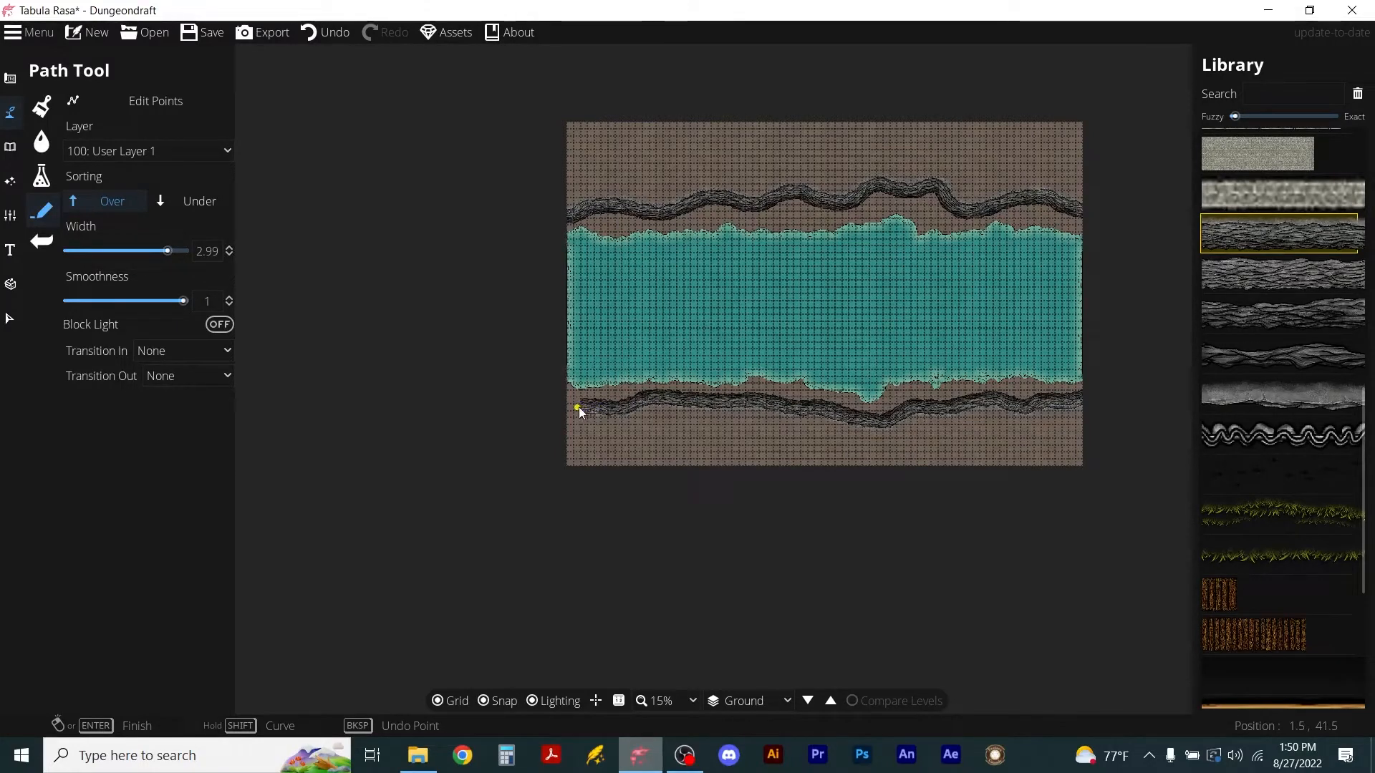
Draw a second wavy cliff path on the land just south of the water, spanning the full map width.
{"action": "right_click", "coordinate": [559, 410]}
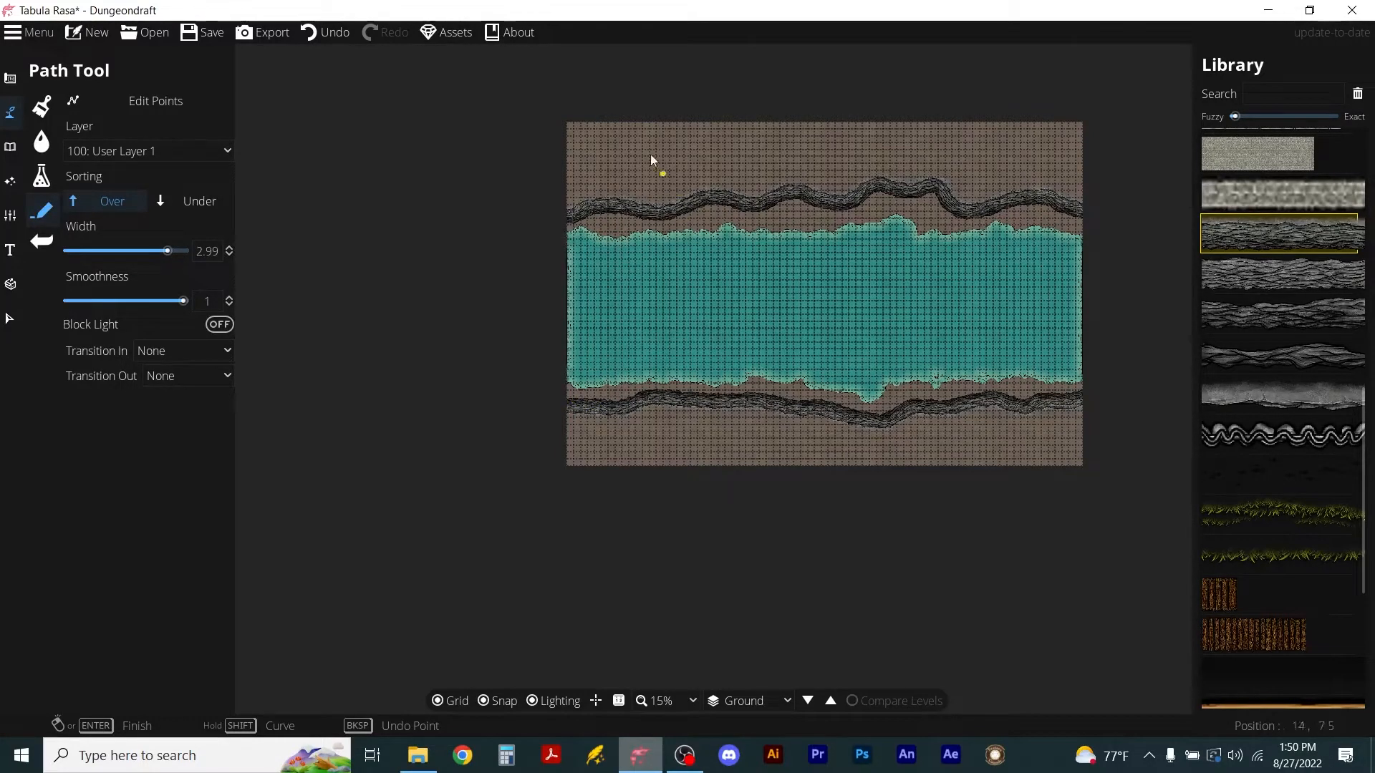
Draw three curved cliff paths along the map's north edge: across the northwest corner, a middle arc, and across the northeast corner.
{"action": "scroll", "coordinate": [530, 171], "scroll_direction": "down", "scroll_amount": 1}
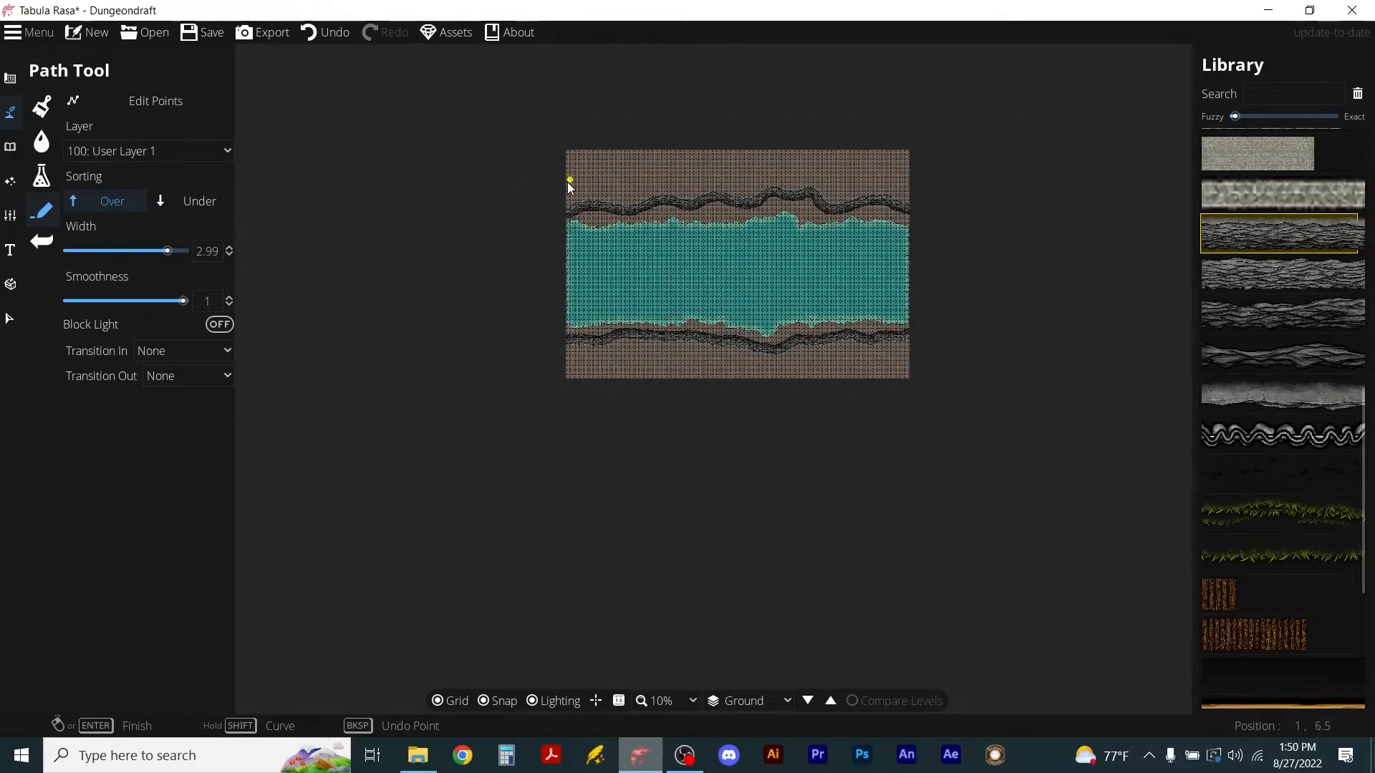
{"action": "left_click", "coordinate": [570, 182]}
{"action": "left_click", "coordinate": [625, 139]}
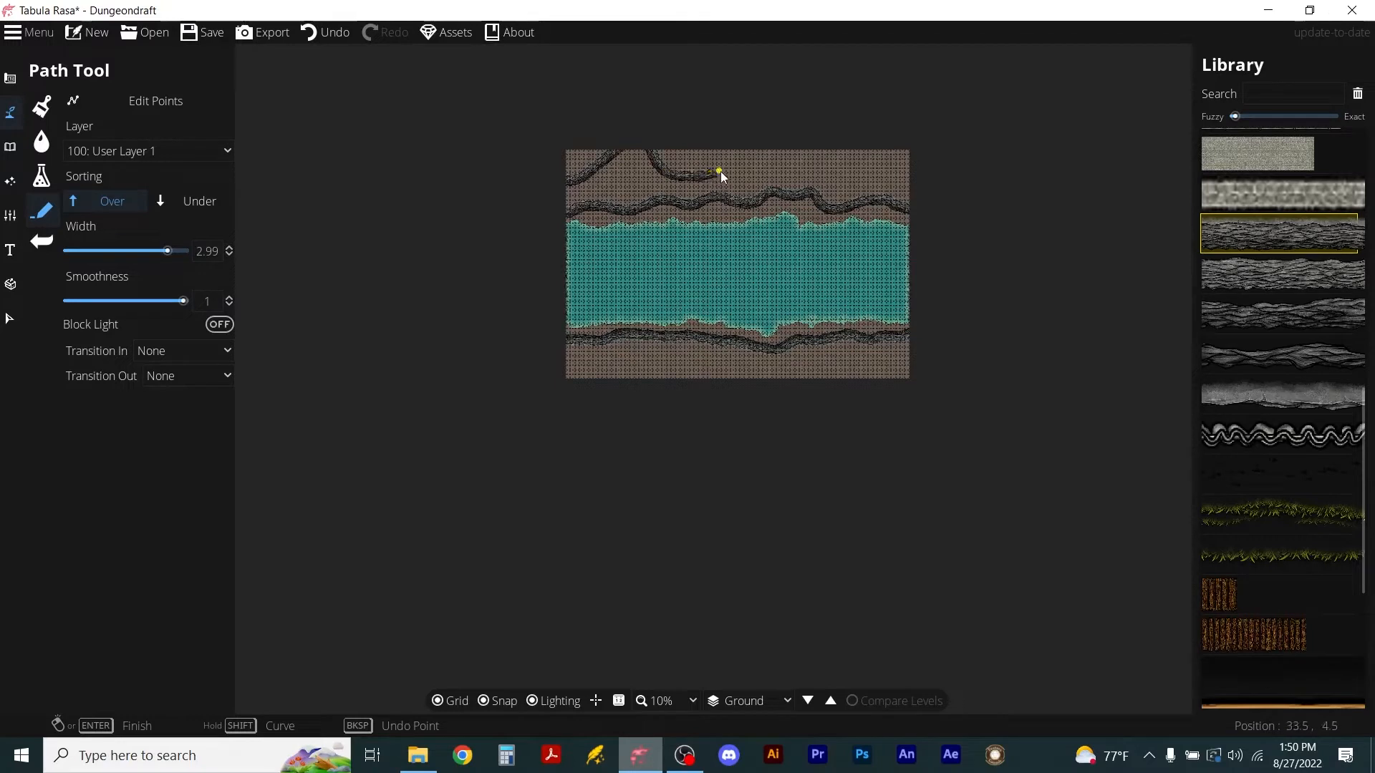
{"action": "left_click", "coordinate": [726, 166]}
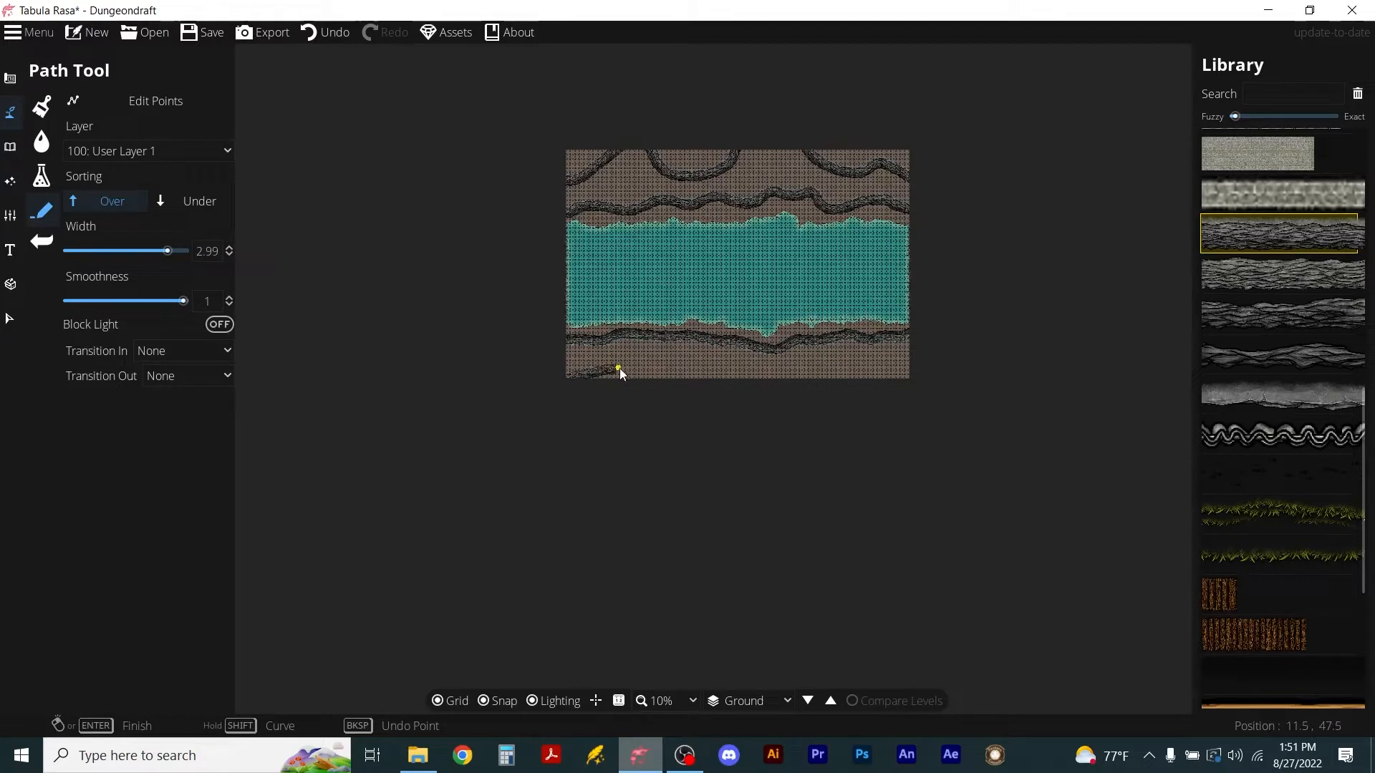
Draw two curved cliff paths along the map's south edge, one in the southwest and one in the southeast.
{"action": "left_click", "coordinate": [648, 360]}
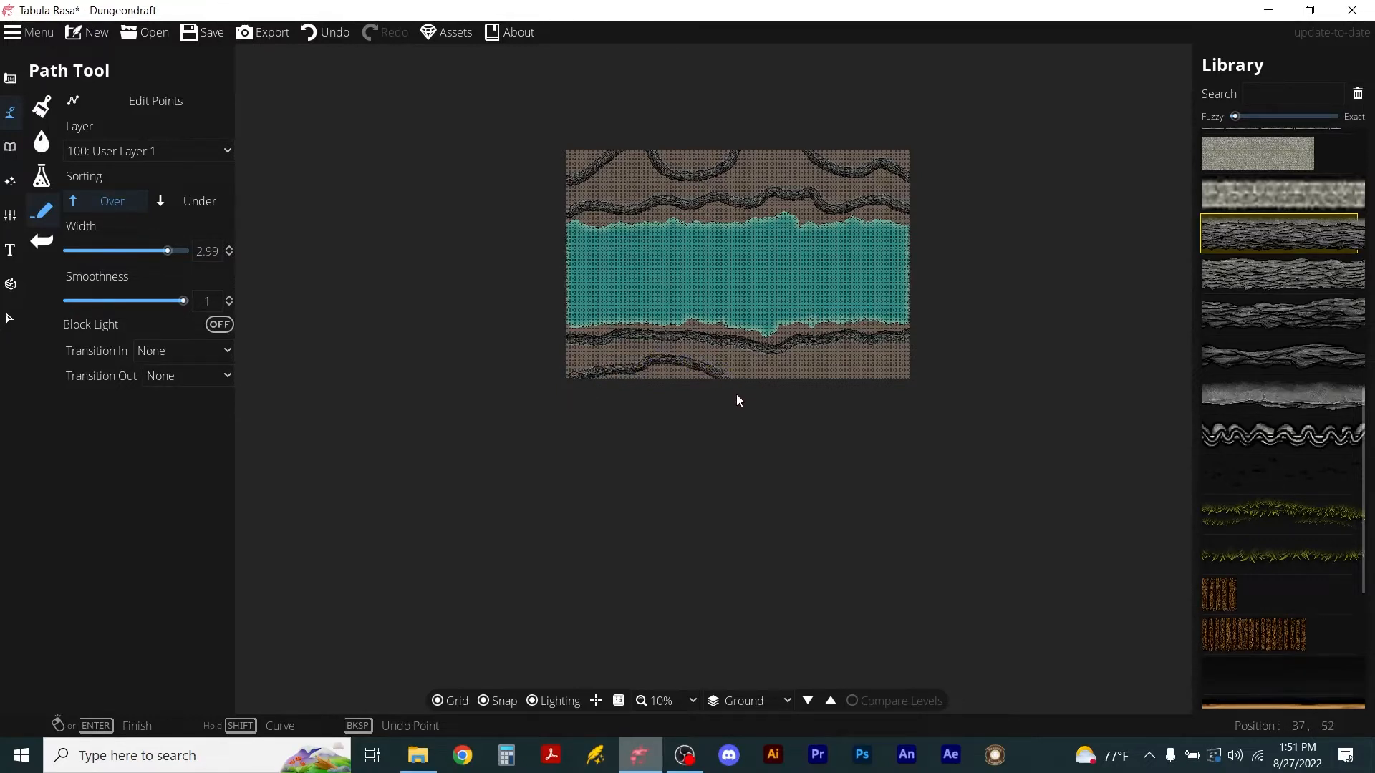
{"action": "left_click", "coordinate": [807, 380]}
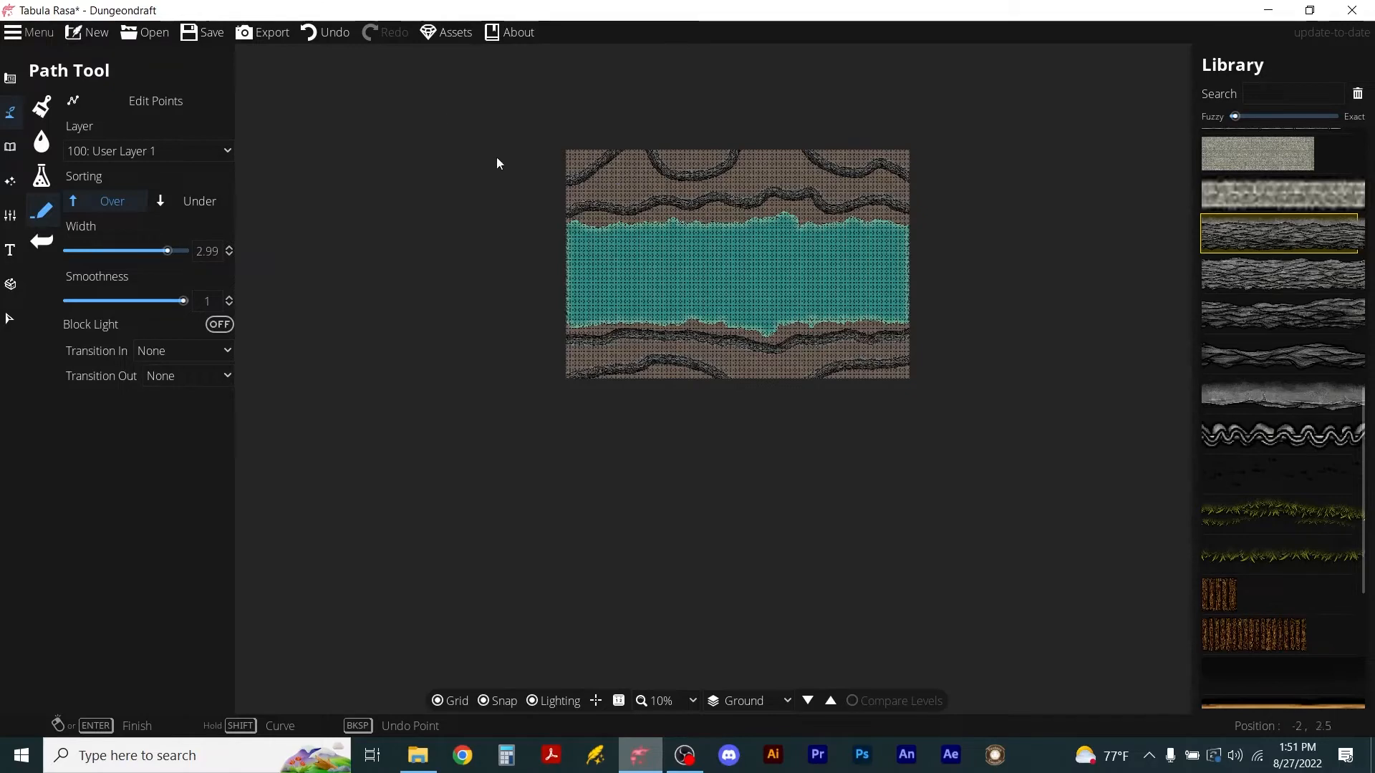
{"action": "scroll", "coordinate": [551, 170], "scroll_direction": "up", "scroll_amount": 5}
{"action": "scroll", "coordinate": [579, 250], "scroll_direction": "down", "scroll_amount": 2}
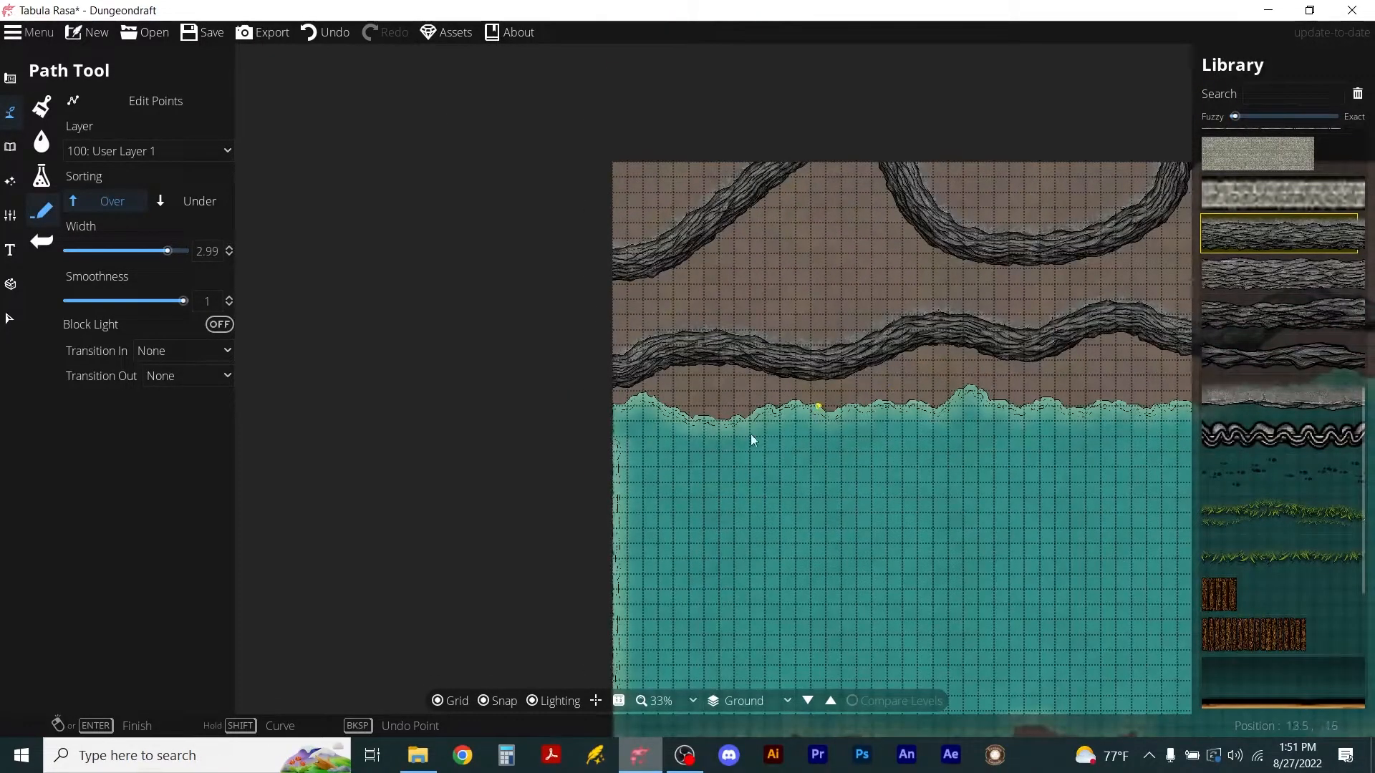
Search the objects for "rocks" with the Object Tool and choose the Rock Stone Slate A6 2x2 rock.
{"action": "left_click", "coordinate": [13, 146]}
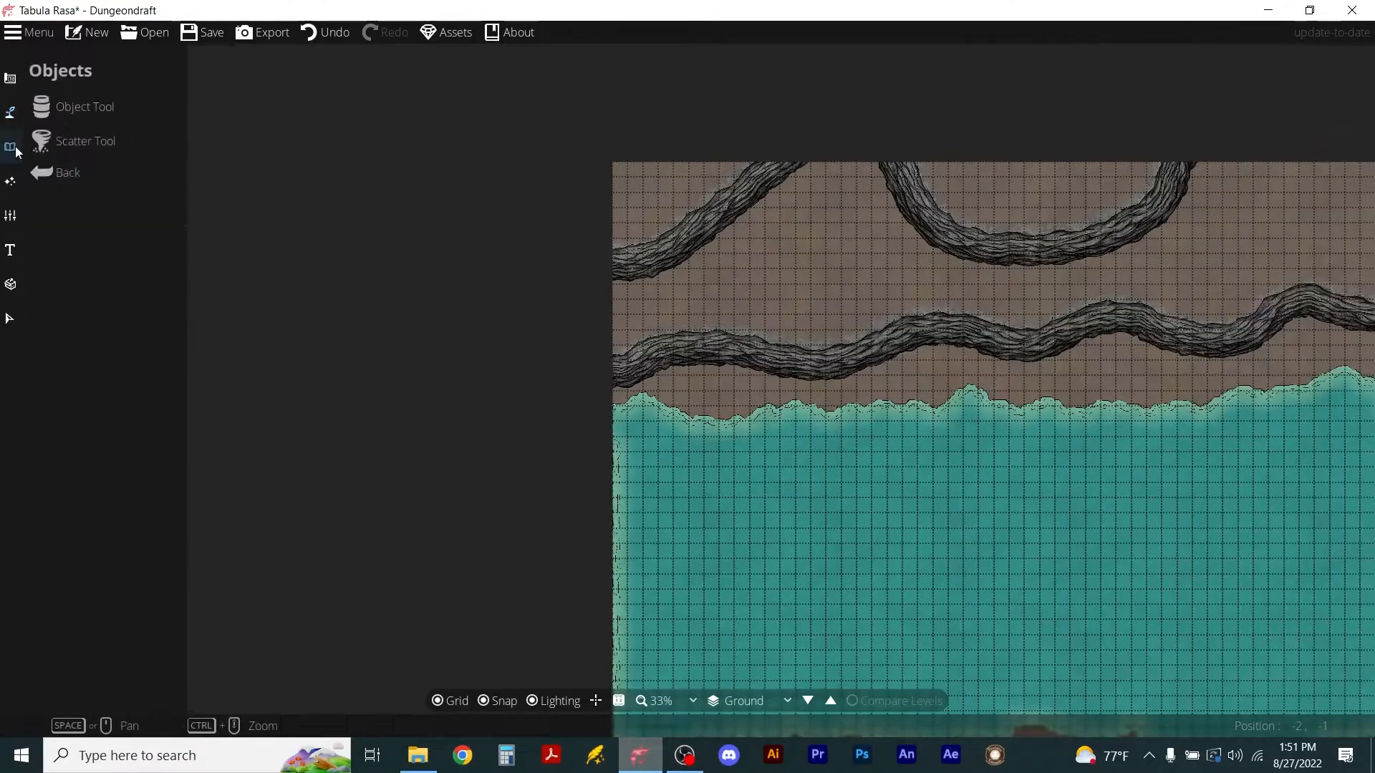
{"action": "left_click", "coordinate": [67, 104]}
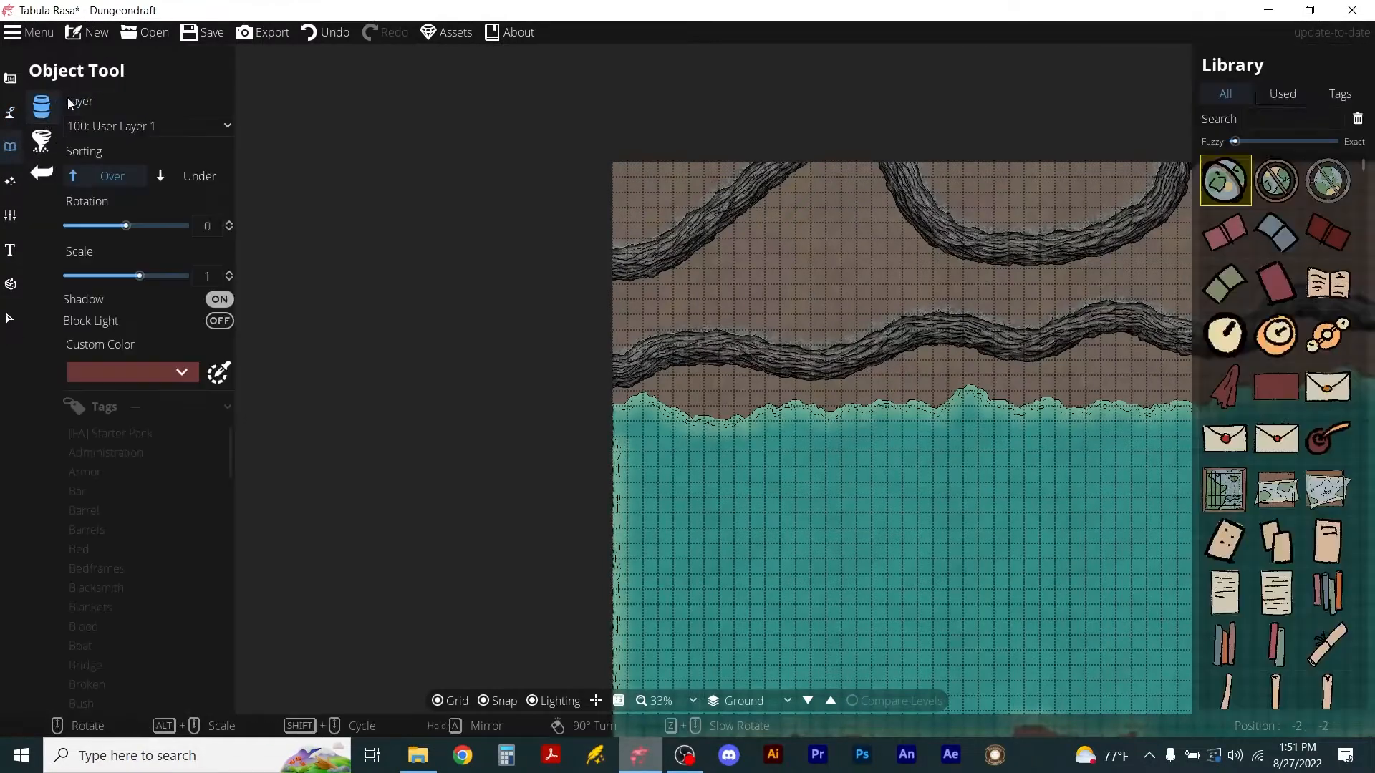
{"action": "left_click", "coordinate": [1259, 122]}
{"action": "type", "text": "rocks"}
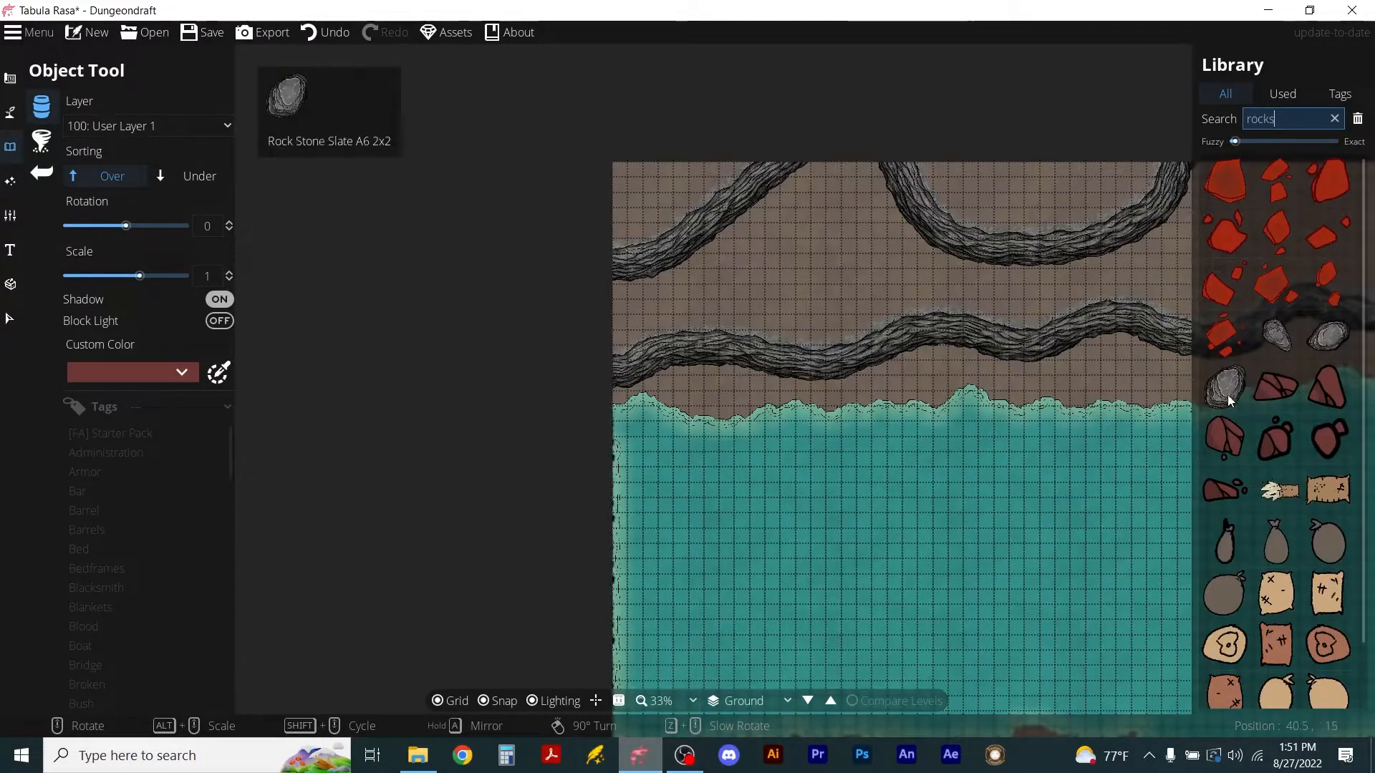
{"action": "left_click", "coordinate": [1230, 392]}
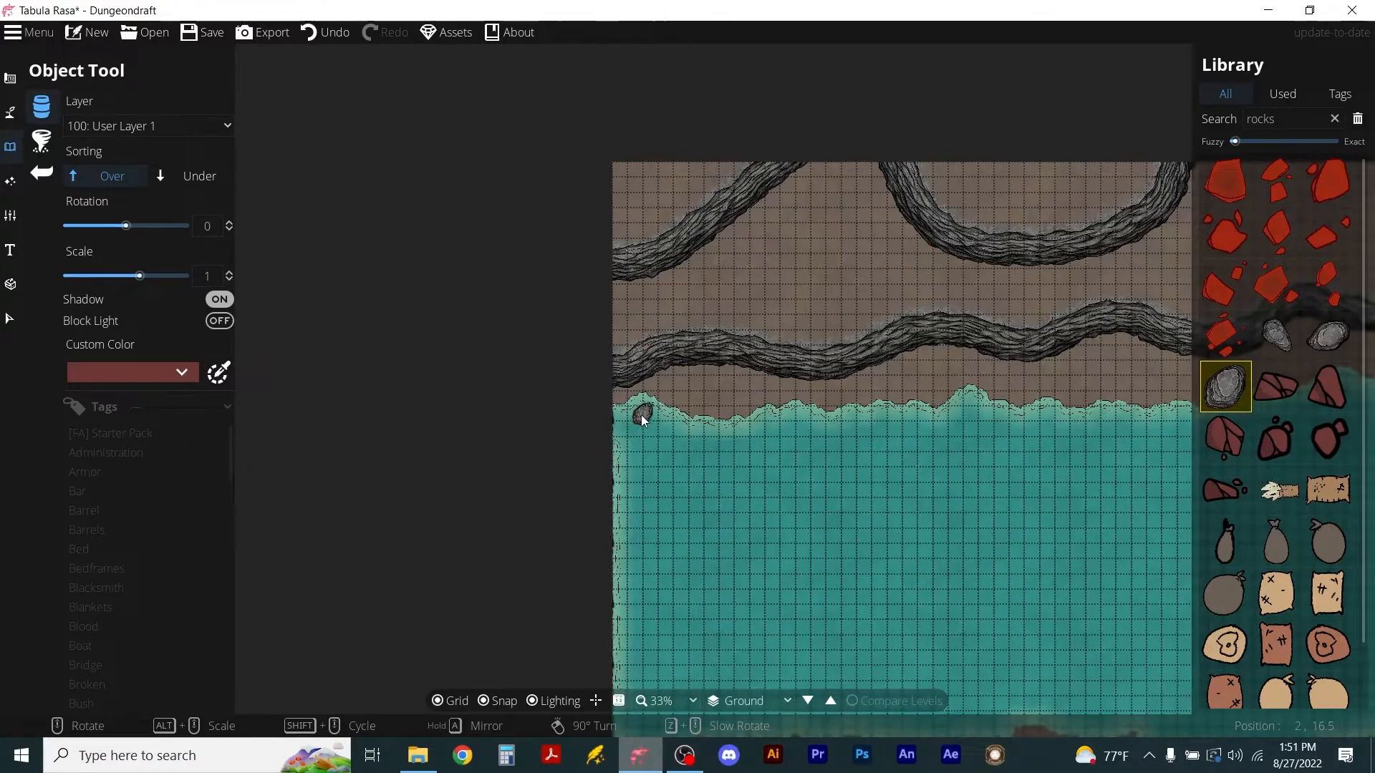
Turn off grid snapping and place three large slate rocks at scale 1, each rotated differently, on the northern bank's west end.
{"action": "scroll", "coordinate": [642, 411], "scroll_direction": "up", "scroll_amount": 5}
{"action": "scroll", "coordinate": [645, 404], "scroll_direction": "up", "scroll_amount": 1}
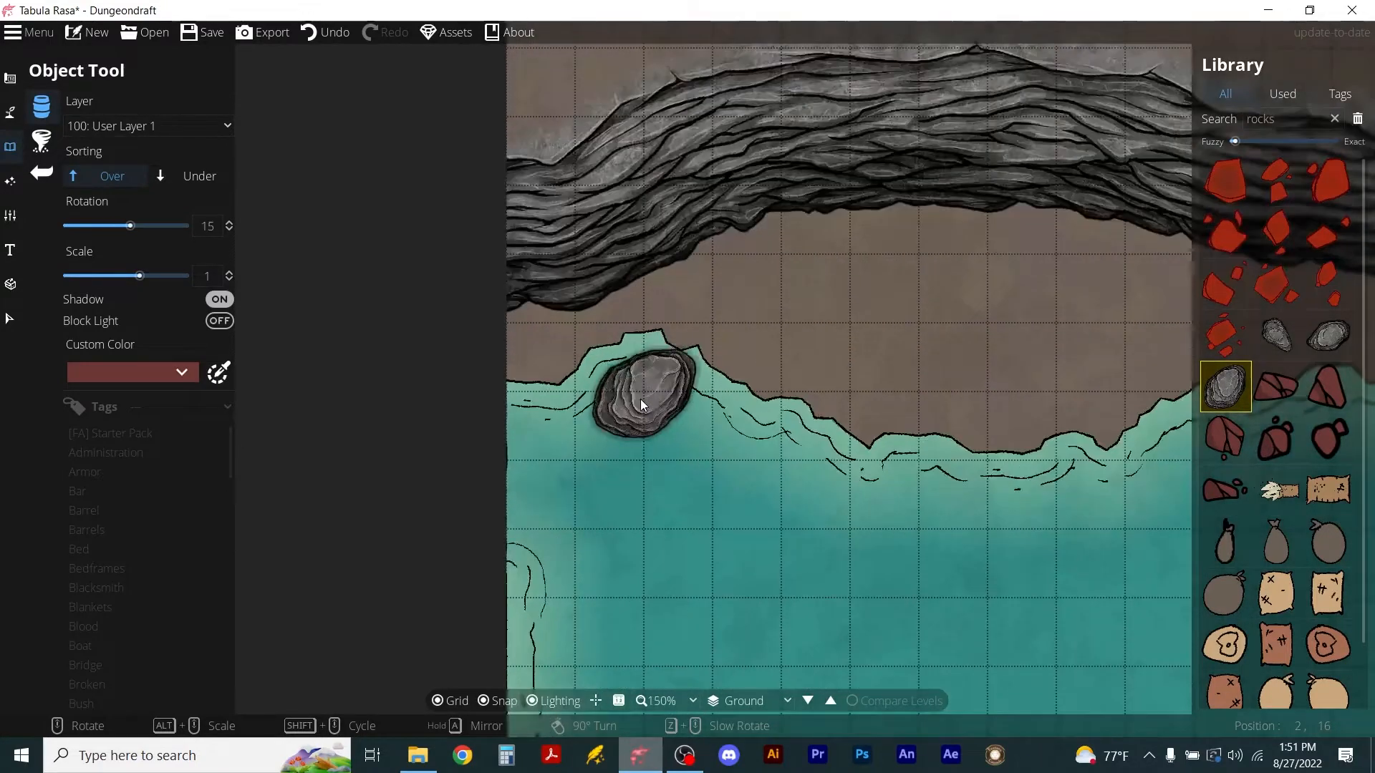
{"action": "left_click", "coordinate": [483, 701]}
{"action": "left_click", "coordinate": [552, 338]}
{"action": "scroll", "coordinate": [696, 319], "scroll_direction": "down", "scroll_amount": 4}
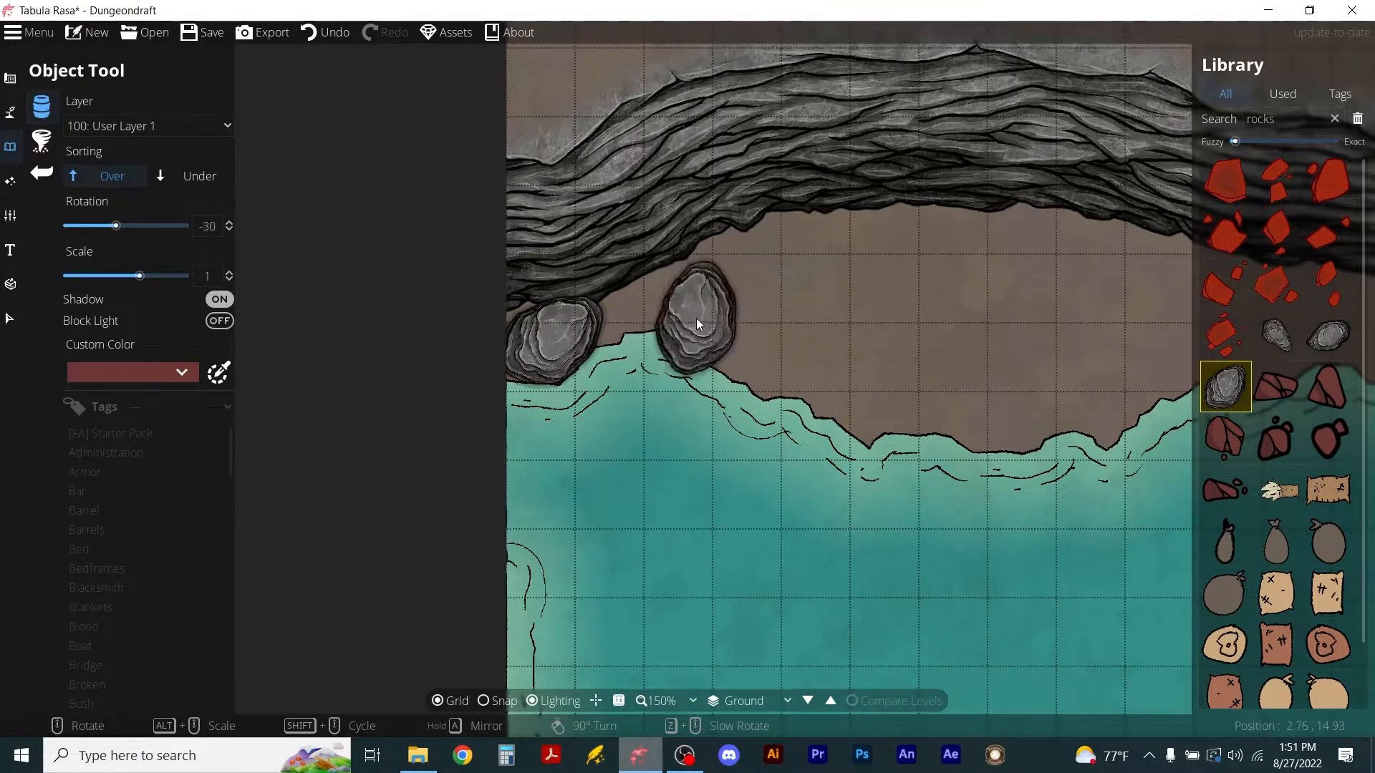
{"action": "scroll", "coordinate": [730, 299], "scroll_direction": "up", "scroll_amount": 5}
{"action": "left_click", "coordinate": [762, 282]}
{"action": "left_click", "coordinate": [858, 388]}
{"action": "scroll", "coordinate": [917, 307], "scroll_direction": "down", "scroll_amount": 7}
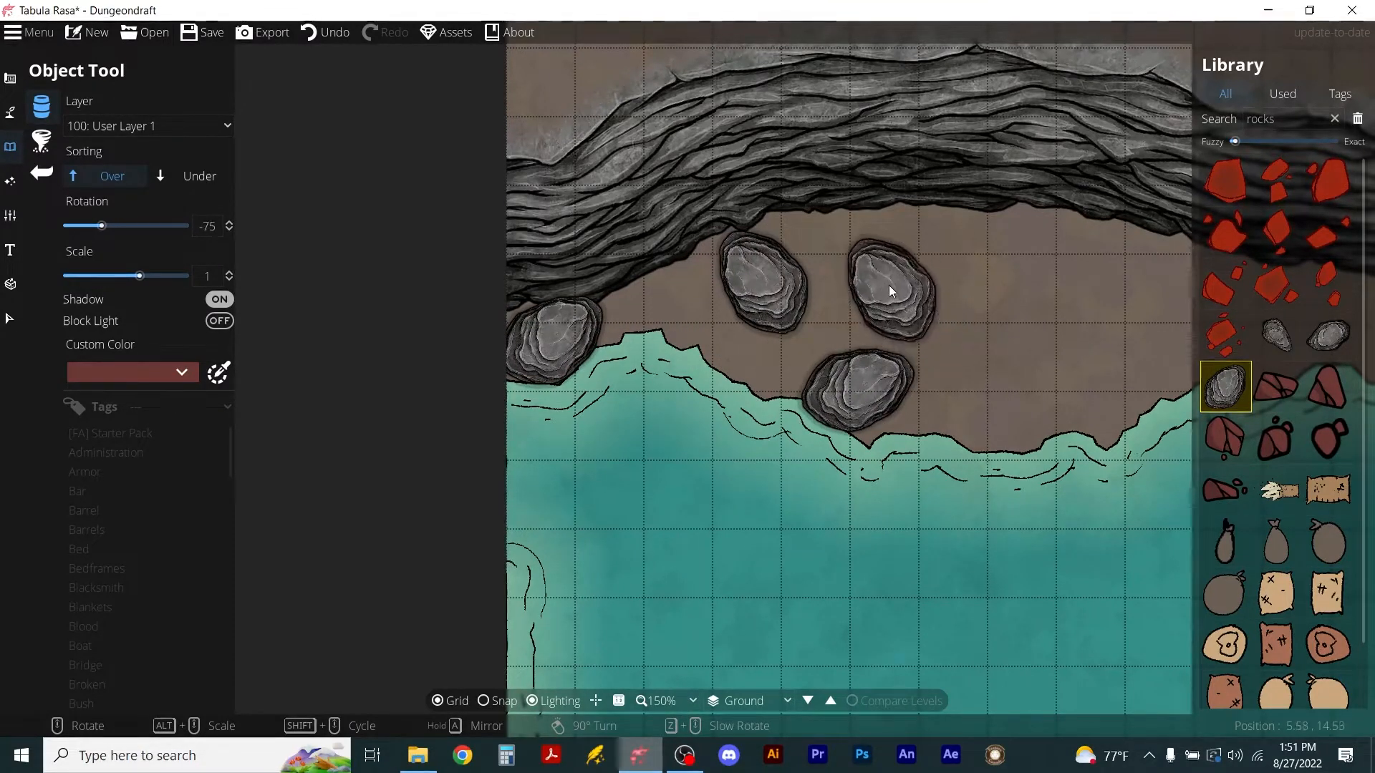
Add two smaller slate rocks at scale 0.5 and one at scale 0.9 just east of the large ones.
{"action": "scroll", "coordinate": [903, 271], "scroll_direction": "down", "scroll_amount": 1, "text": "alt"}
{"action": "scroll", "coordinate": [903, 269], "scroll_direction": "down", "scroll_amount": 4, "text": "alt"}
{"action": "scroll", "coordinate": [970, 298], "scroll_direction": "up", "scroll_amount": 4}
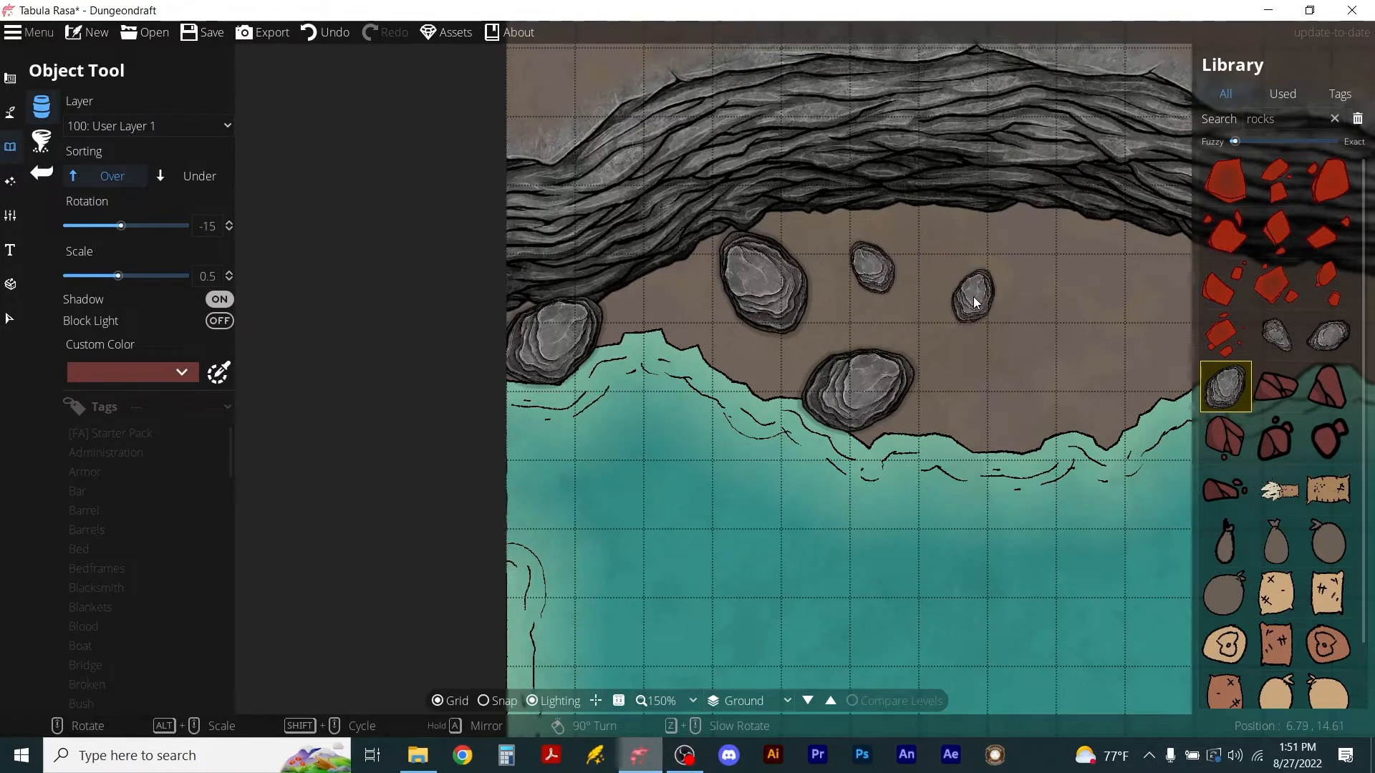
{"action": "left_click", "coordinate": [971, 299]}
{"action": "scroll", "coordinate": [1003, 387], "scroll_direction": "up", "scroll_amount": 4, "text": "alt"}
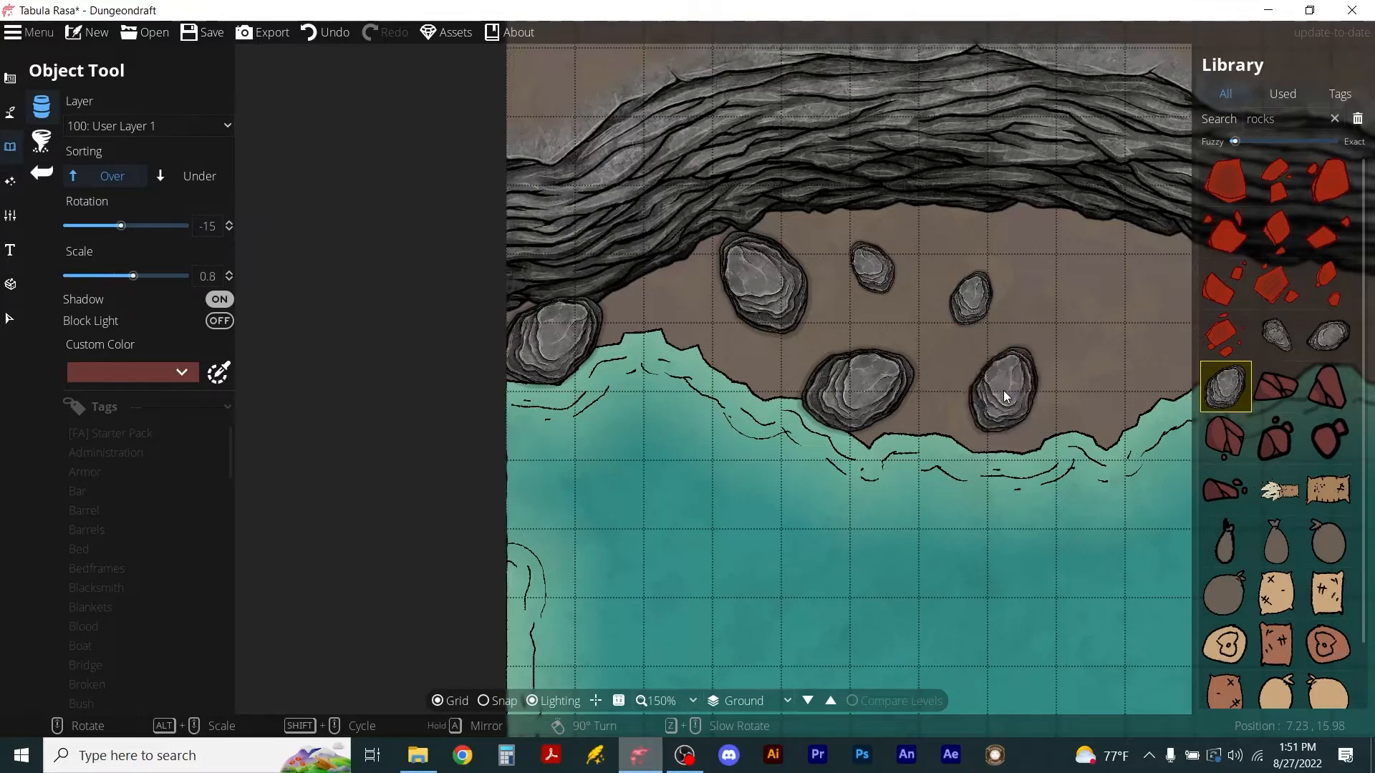
{"action": "left_click", "coordinate": [1004, 389]}
Place the narrow slate rock once at scale 0.9 and three times at scale 0.6 among the existing rocks, varying the rotation.
{"action": "left_click", "coordinate": [1268, 342]}
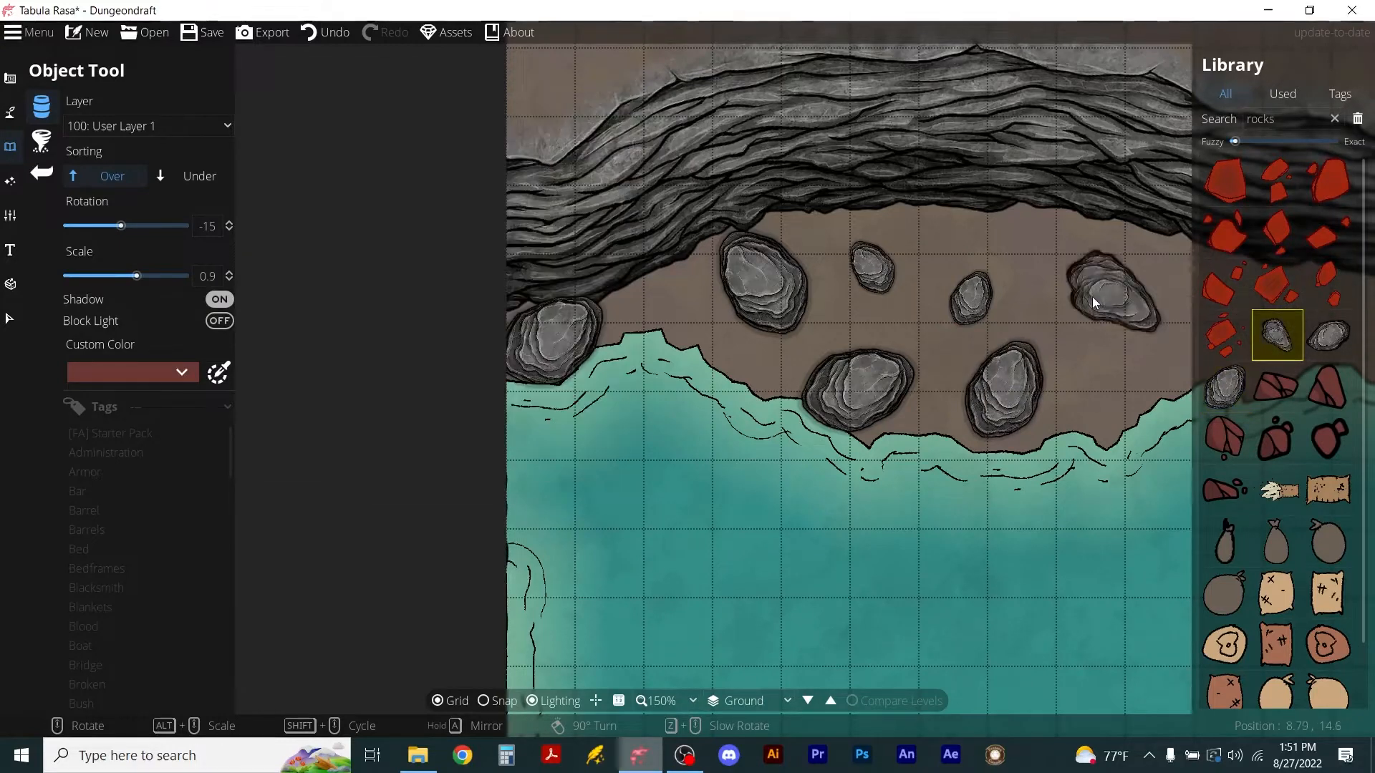
{"action": "scroll", "coordinate": [1043, 259], "scroll_direction": "up", "scroll_amount": 3}
{"action": "left_click", "coordinate": [1043, 255]}
{"action": "scroll", "coordinate": [920, 330], "scroll_direction": "up", "scroll_amount": 1}
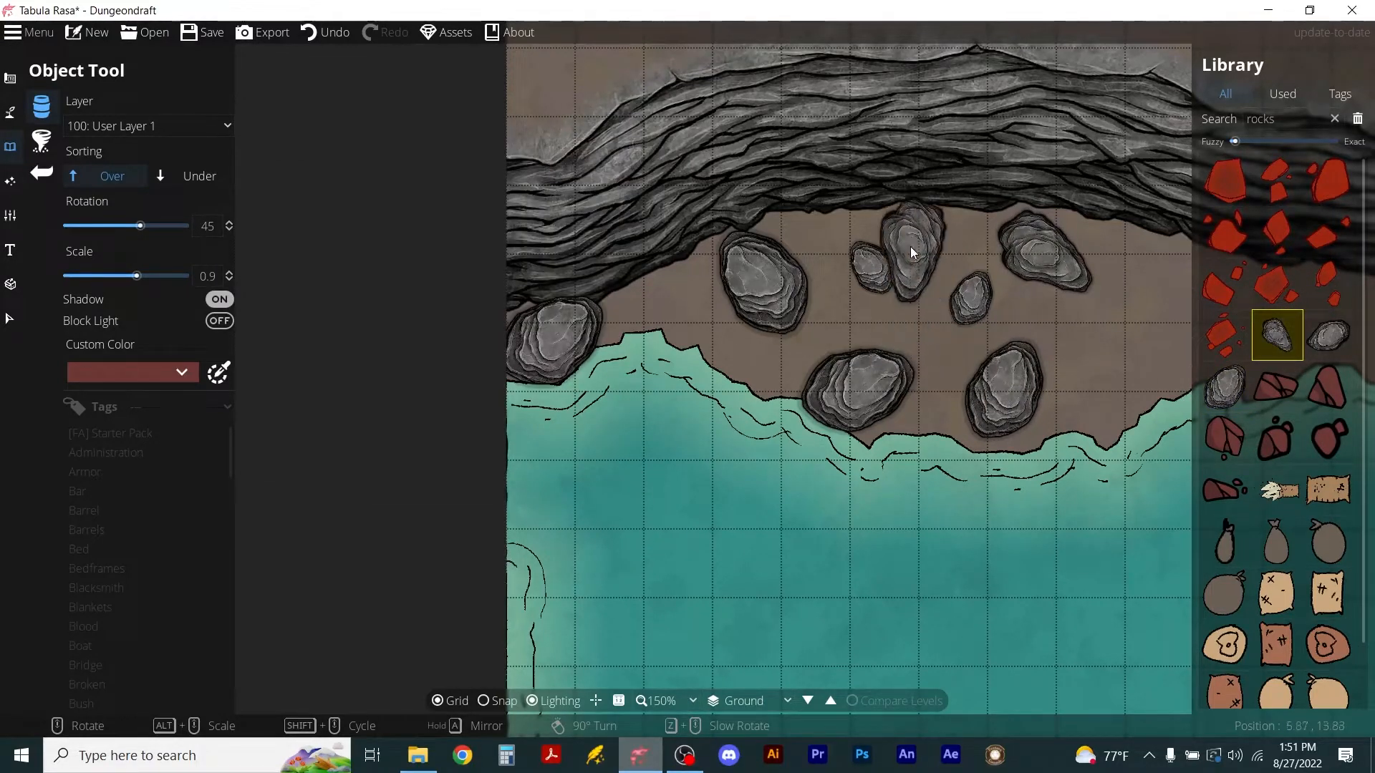
{"action": "scroll", "coordinate": [929, 249], "scroll_direction": "down", "scroll_amount": 3, "text": "alt"}
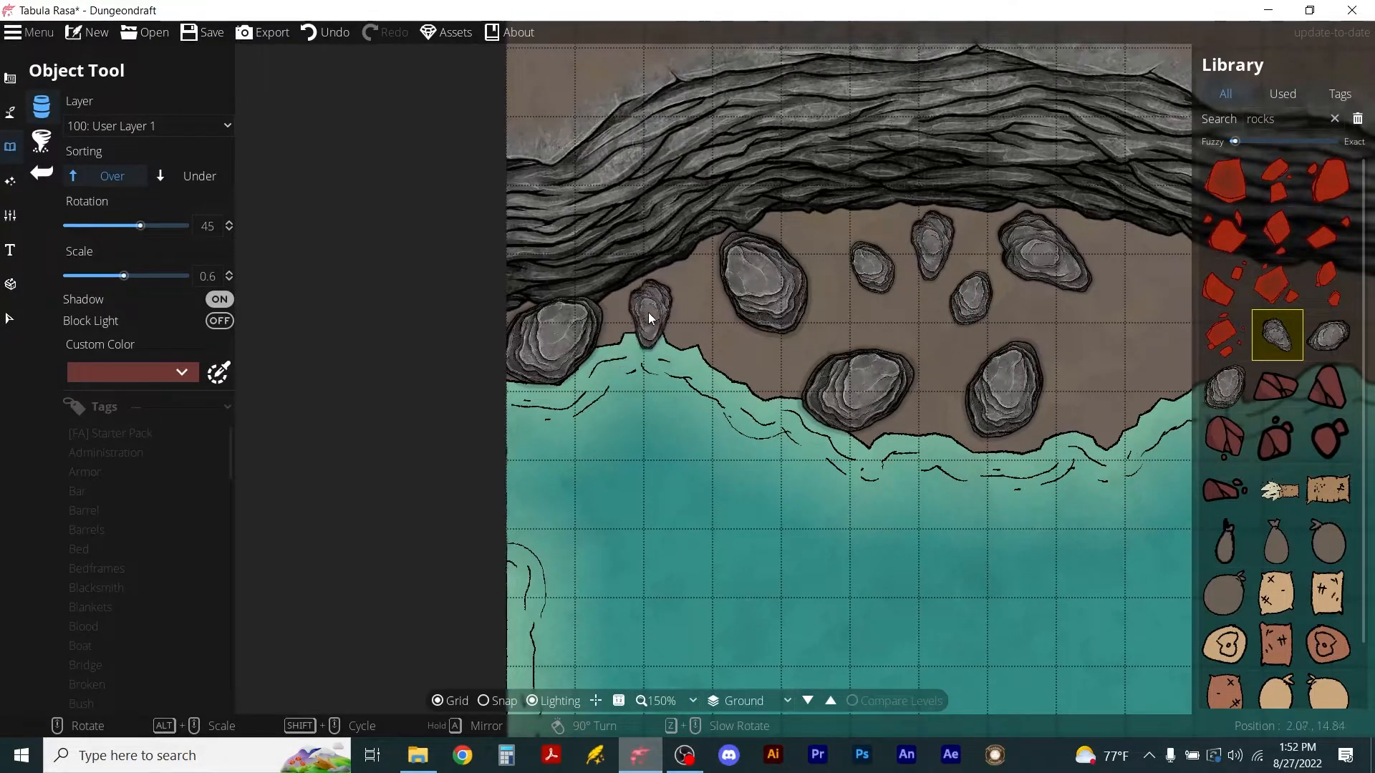
{"action": "left_click", "coordinate": [649, 317]}
{"action": "scroll", "coordinate": [737, 355], "scroll_direction": "down", "scroll_amount": 3}
{"action": "left_click", "coordinate": [736, 360]}
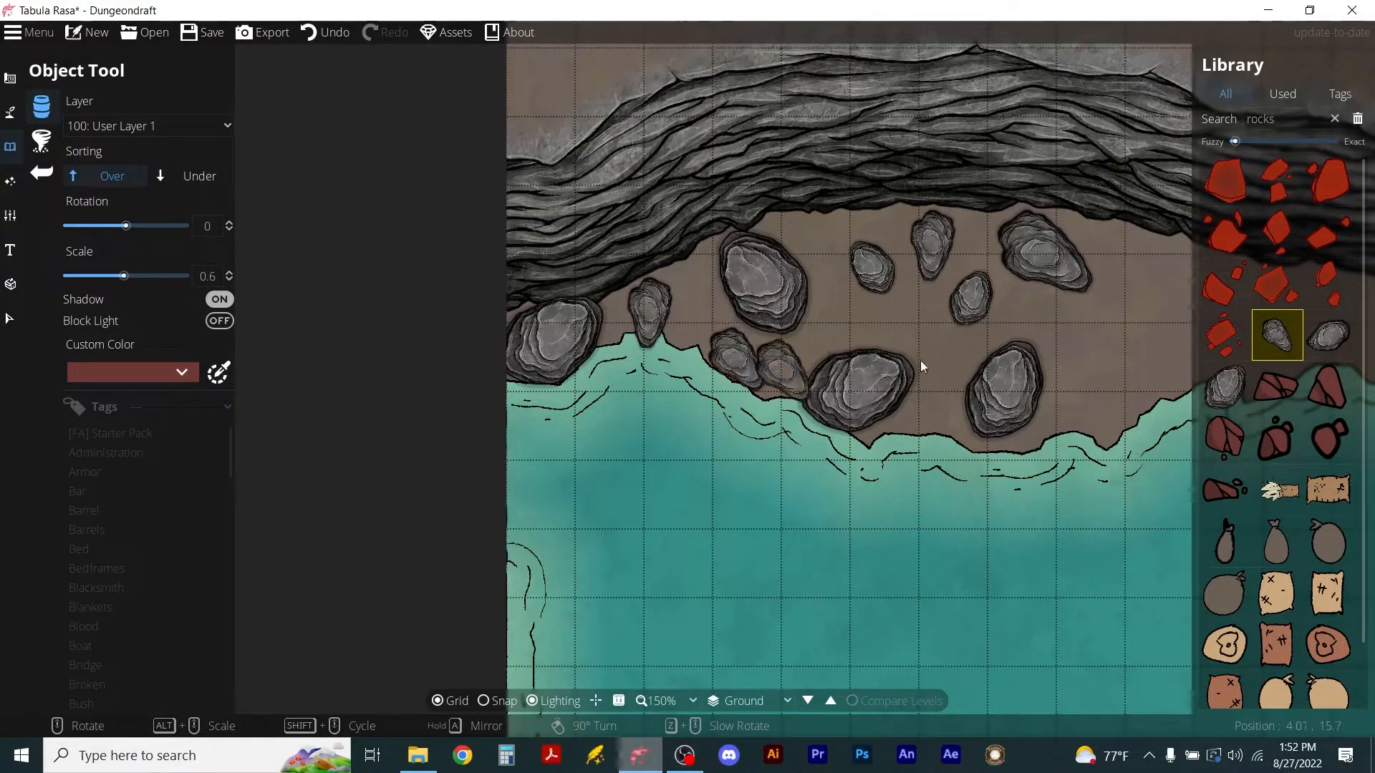
Place two more narrow rocks at scale 0.6 toward the east of the cluster and three small ones at about scale 0.3.
{"action": "left_click_drag", "start_coordinate": [1120, 324], "coordinate": [783, 411]}
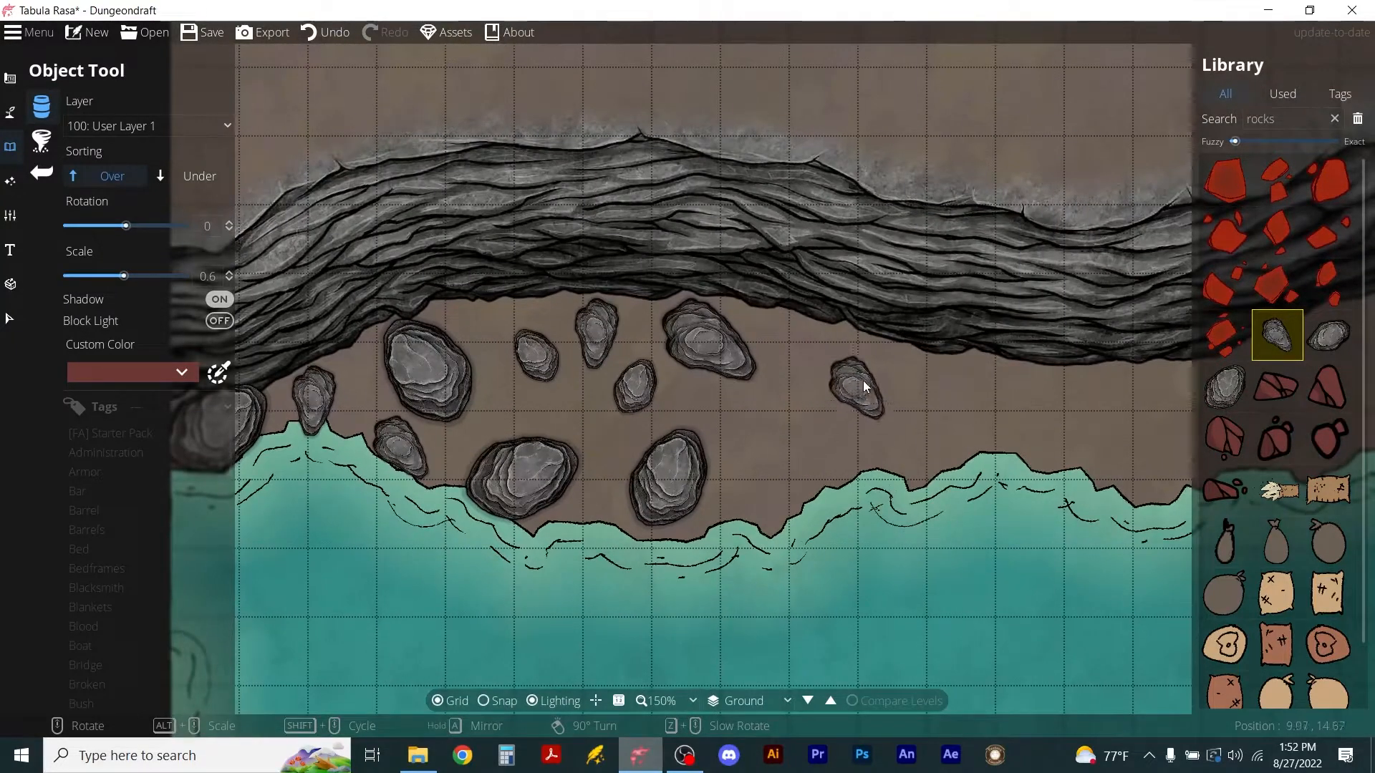
{"action": "scroll", "coordinate": [819, 446], "scroll_direction": "up", "scroll_amount": 6}
{"action": "left_click", "coordinate": [772, 453]}
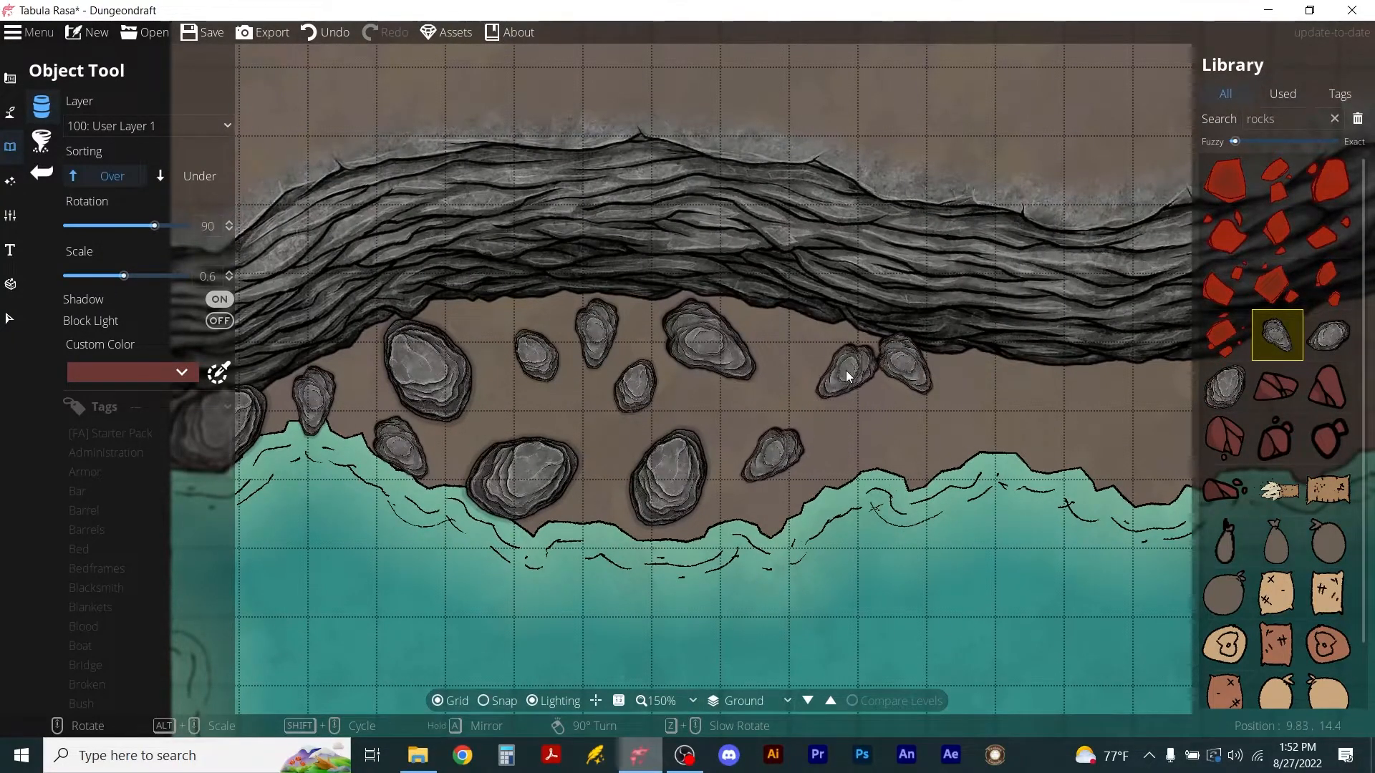
{"action": "scroll", "coordinate": [824, 369], "scroll_direction": "down", "scroll_amount": 3}
{"action": "scroll", "coordinate": [812, 369], "scroll_direction": "down", "scroll_amount": 4, "text": "alt"}
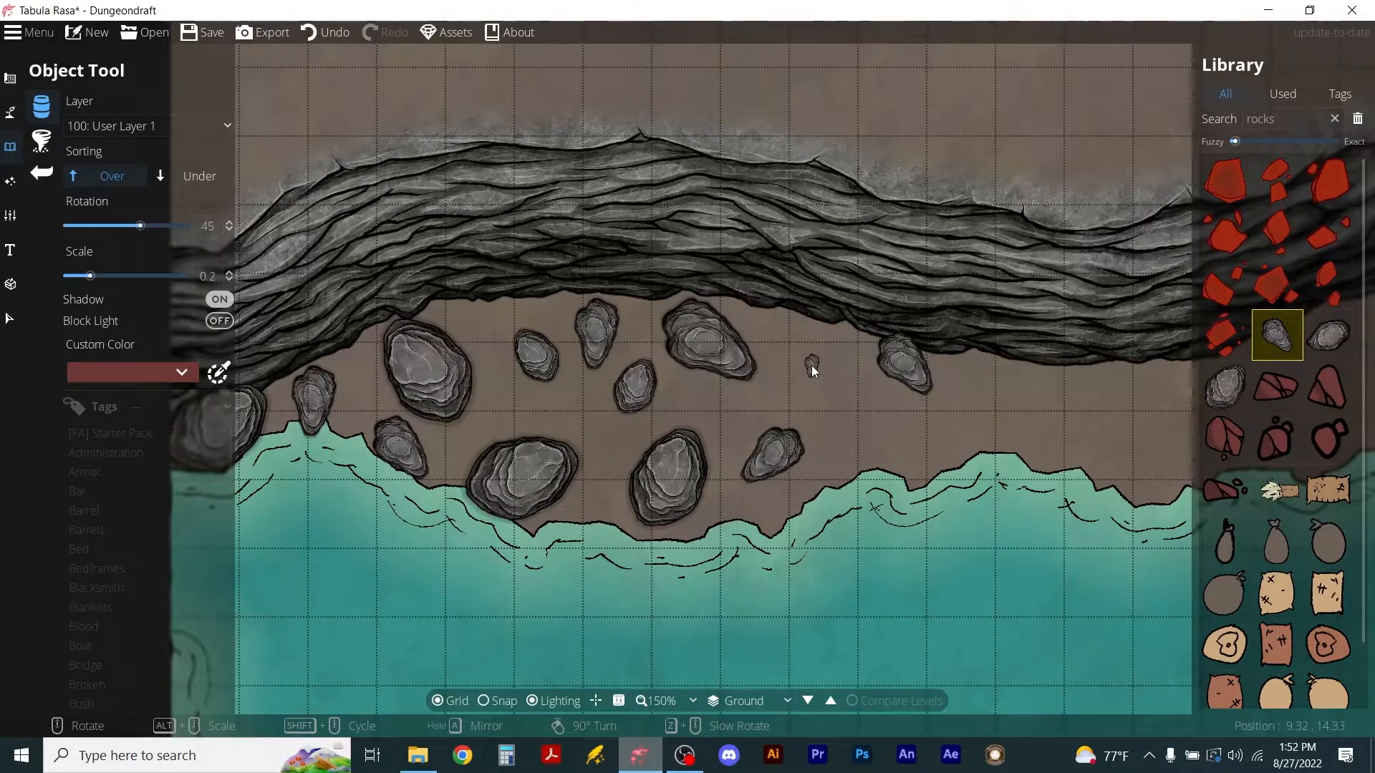
{"action": "left_click", "coordinate": [854, 451]}
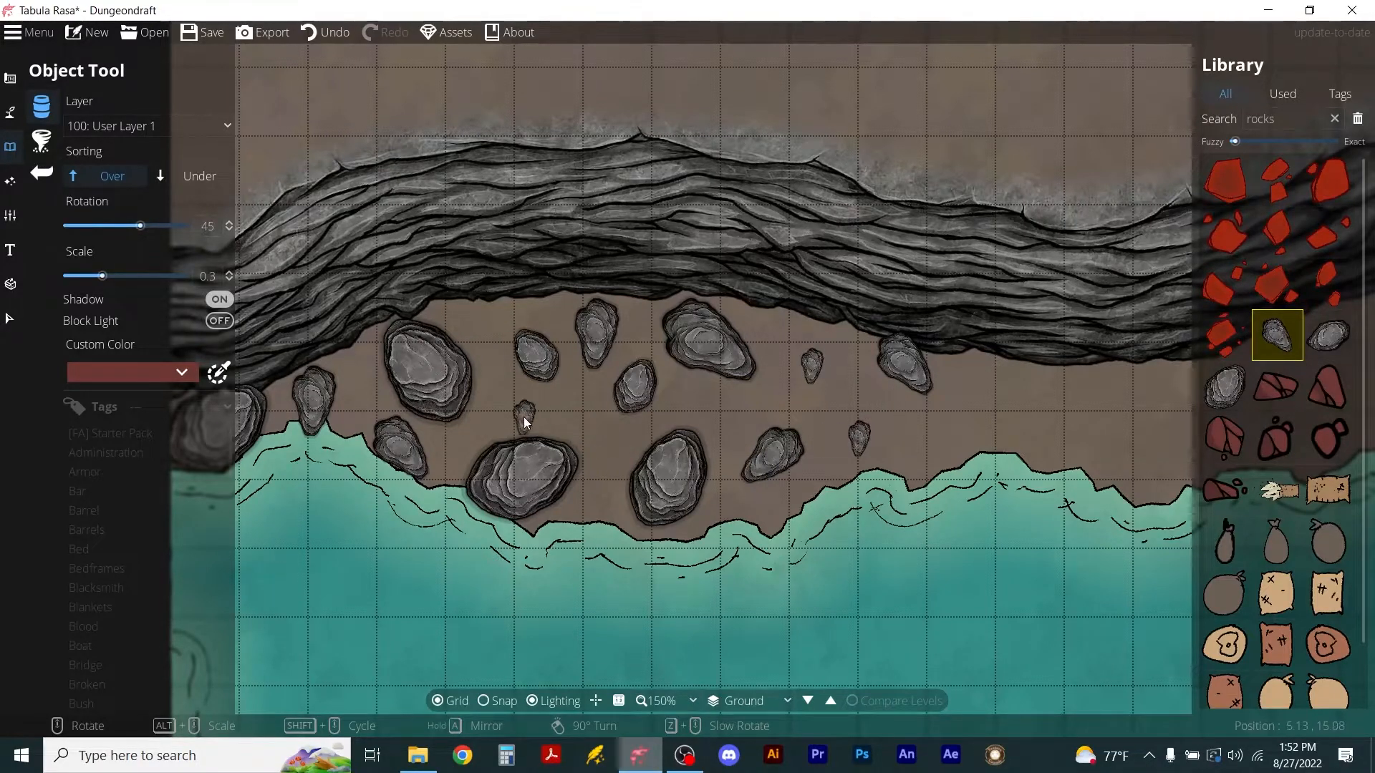
{"action": "left_click", "coordinate": [492, 415]}
Choose the third grey slate rock variant and place tiny copies at scale 0.3 in the gaps beneath the cliff.
{"action": "left_click", "coordinate": [1333, 338]}
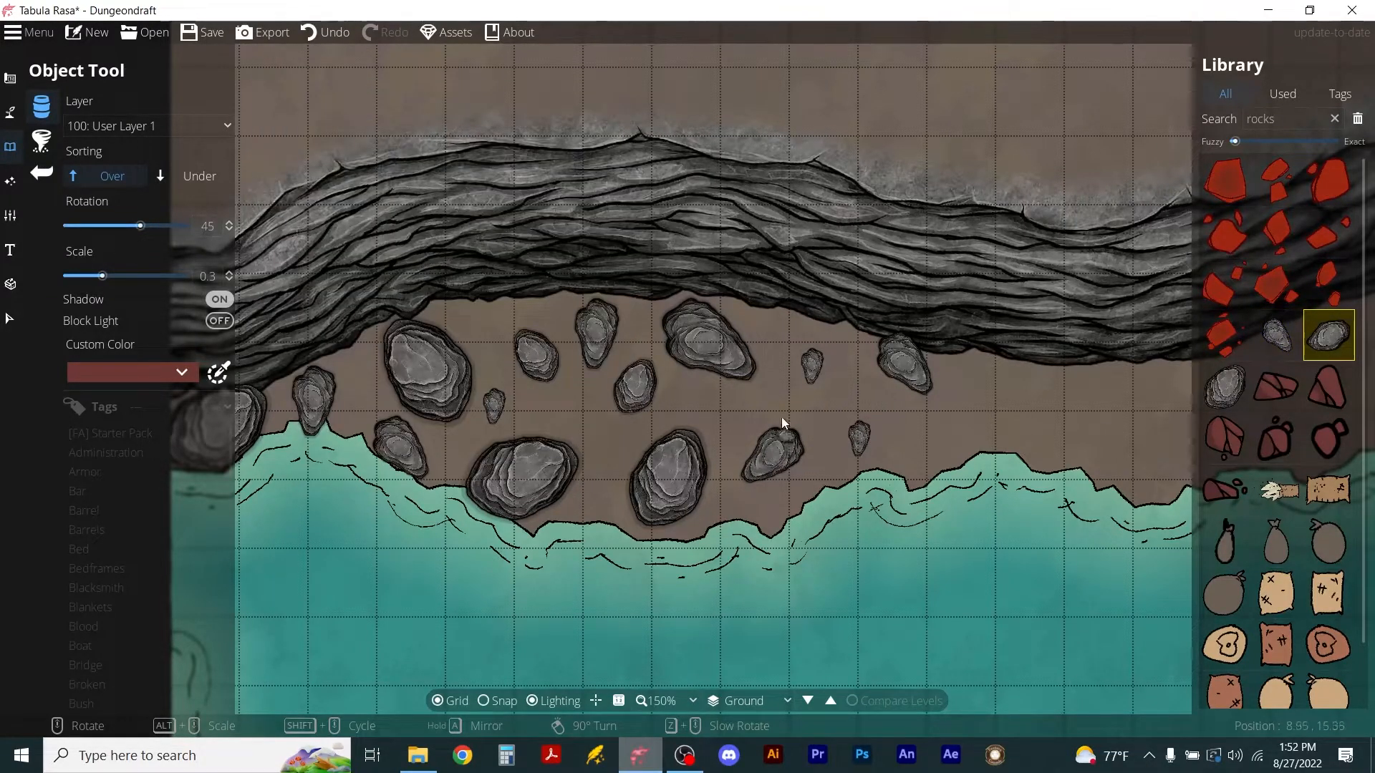
{"action": "left_click", "coordinate": [733, 418]}
{"action": "left_click", "coordinate": [769, 326]}
Place six copies of the third slate rock at scale 0.7 with varied rotations between the larger rocks.
{"action": "scroll", "coordinate": [489, 341], "scroll_direction": "up", "scroll_amount": 5}
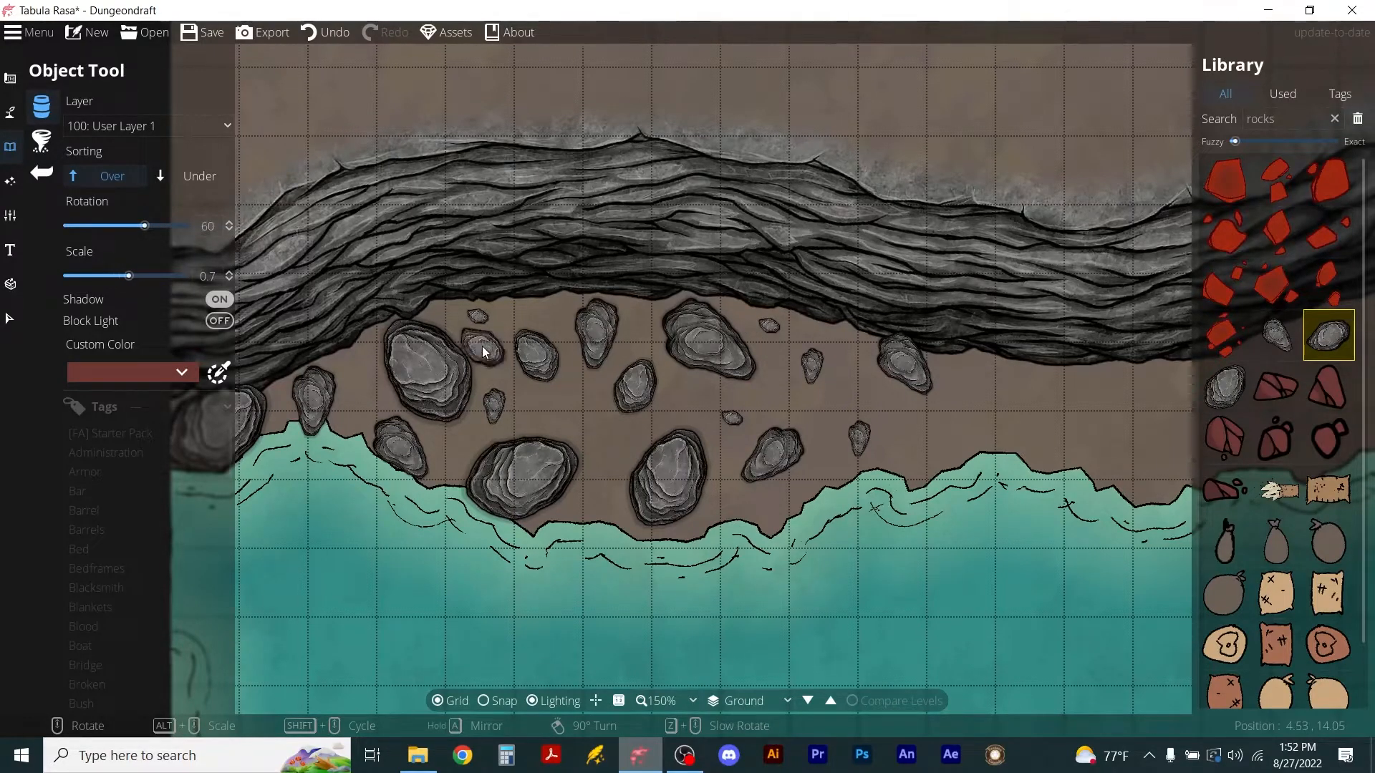
{"action": "left_click", "coordinate": [358, 377]}
{"action": "left_click", "coordinate": [567, 409]}
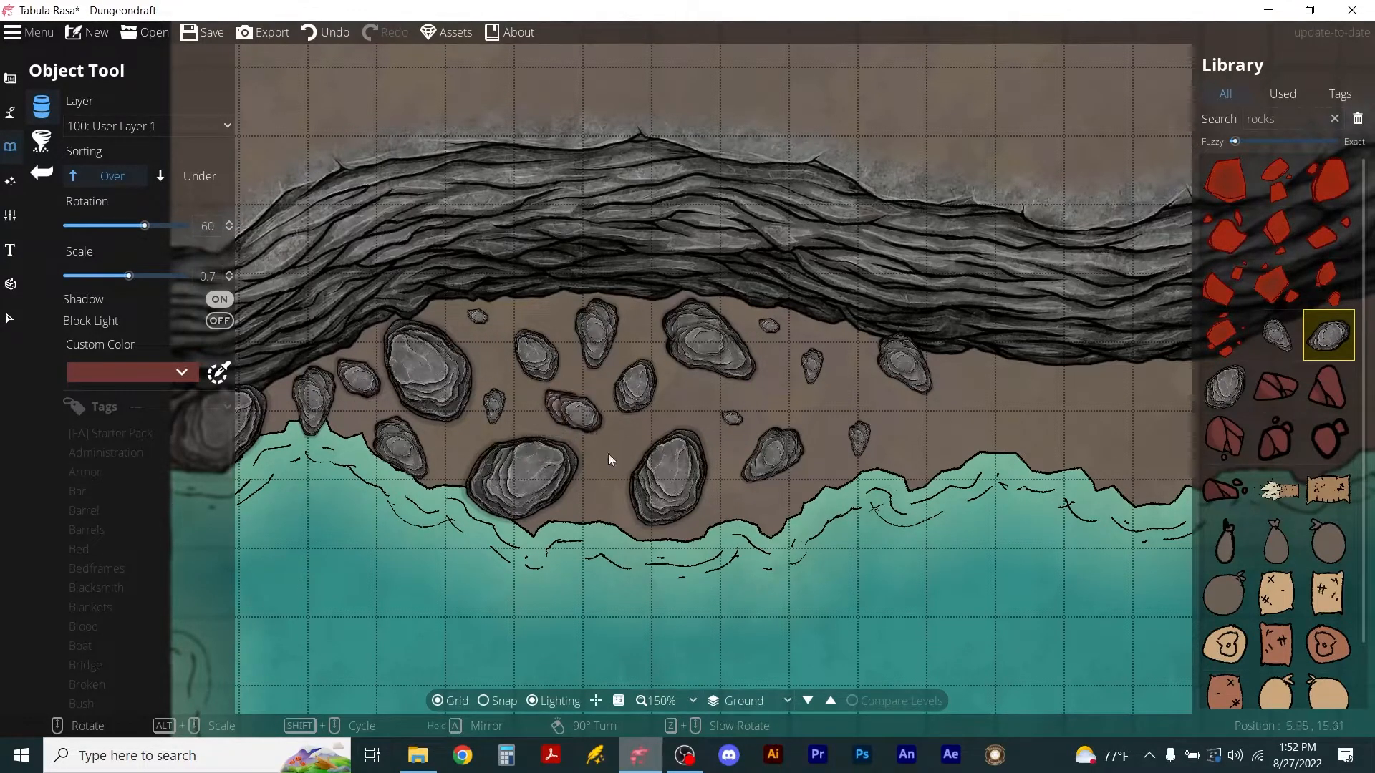
{"action": "left_click", "coordinate": [603, 497]}
{"action": "scroll", "coordinate": [646, 483], "scroll_direction": "down", "scroll_amount": 6}
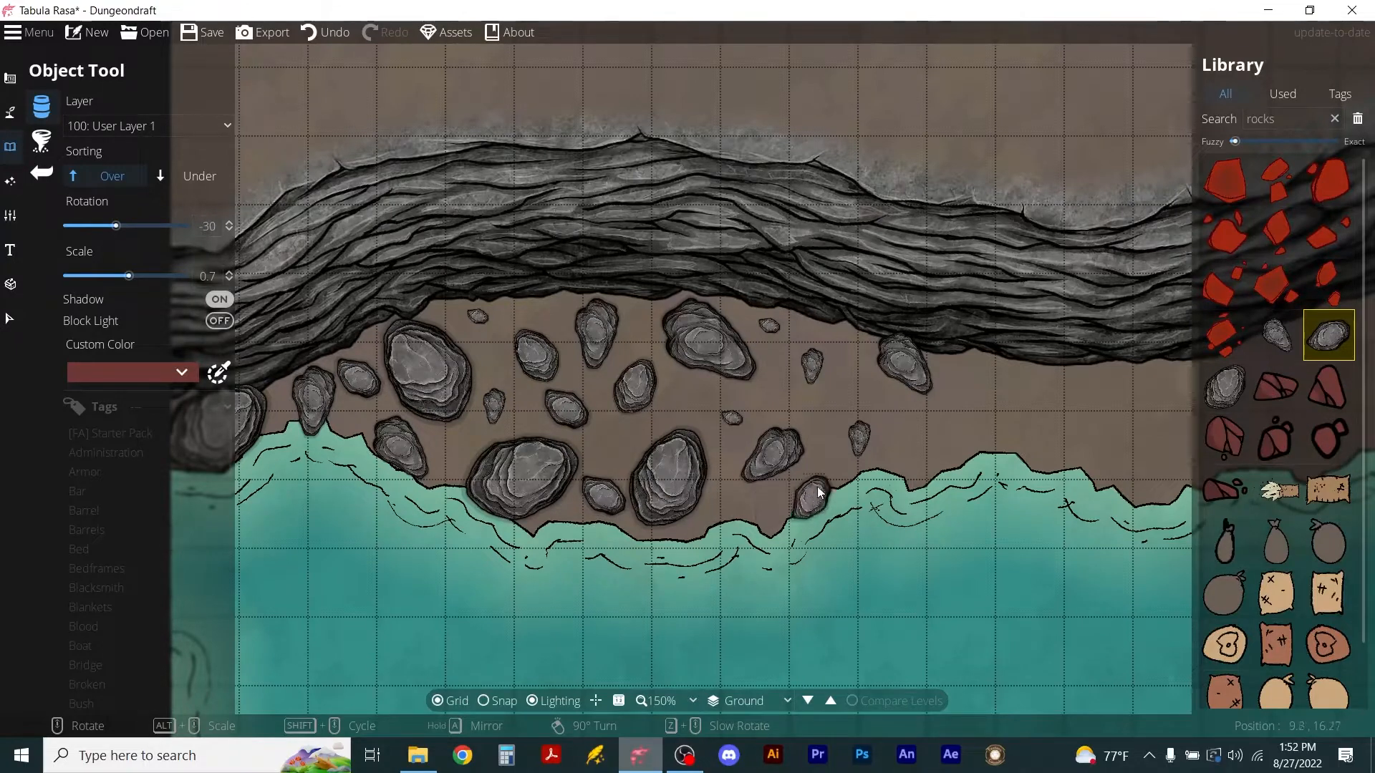
{"action": "left_click", "coordinate": [833, 465]}
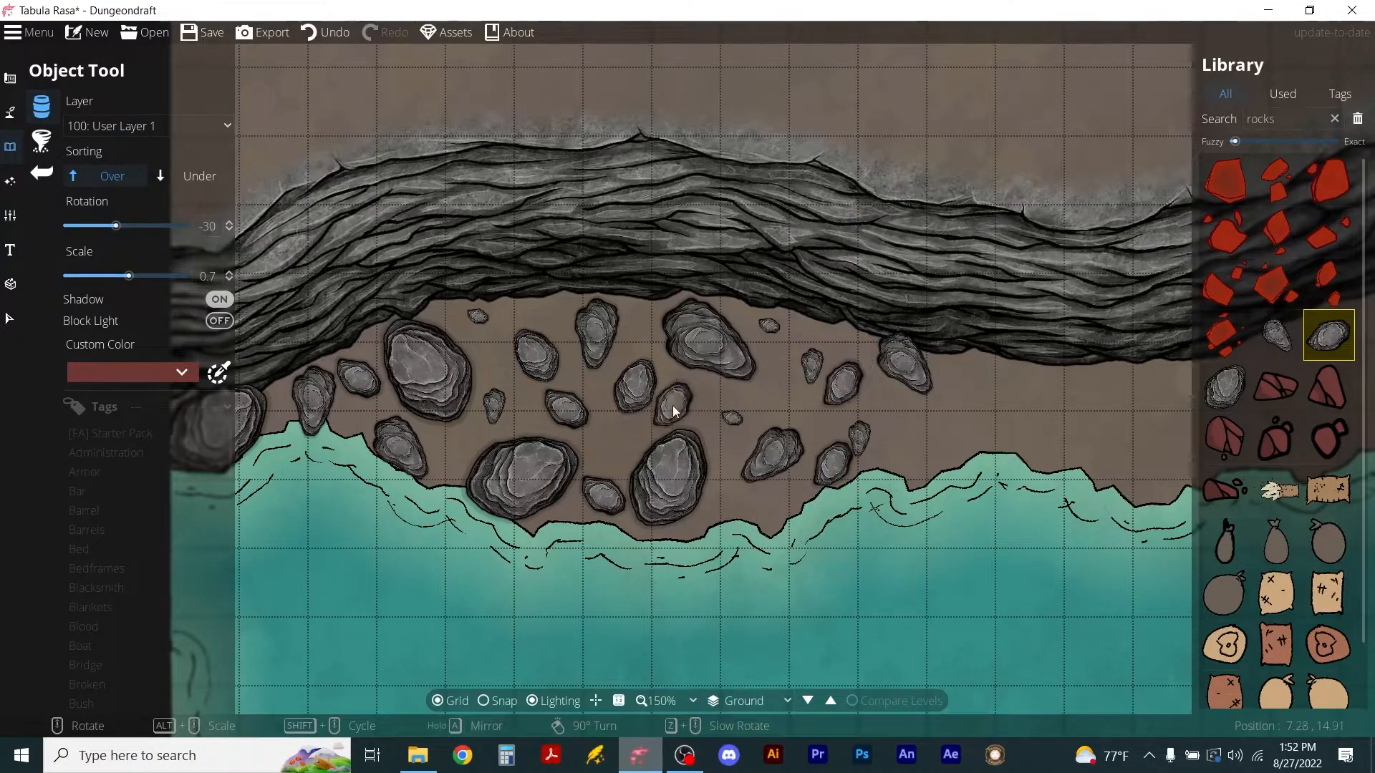
{"action": "left_click", "coordinate": [685, 404]}
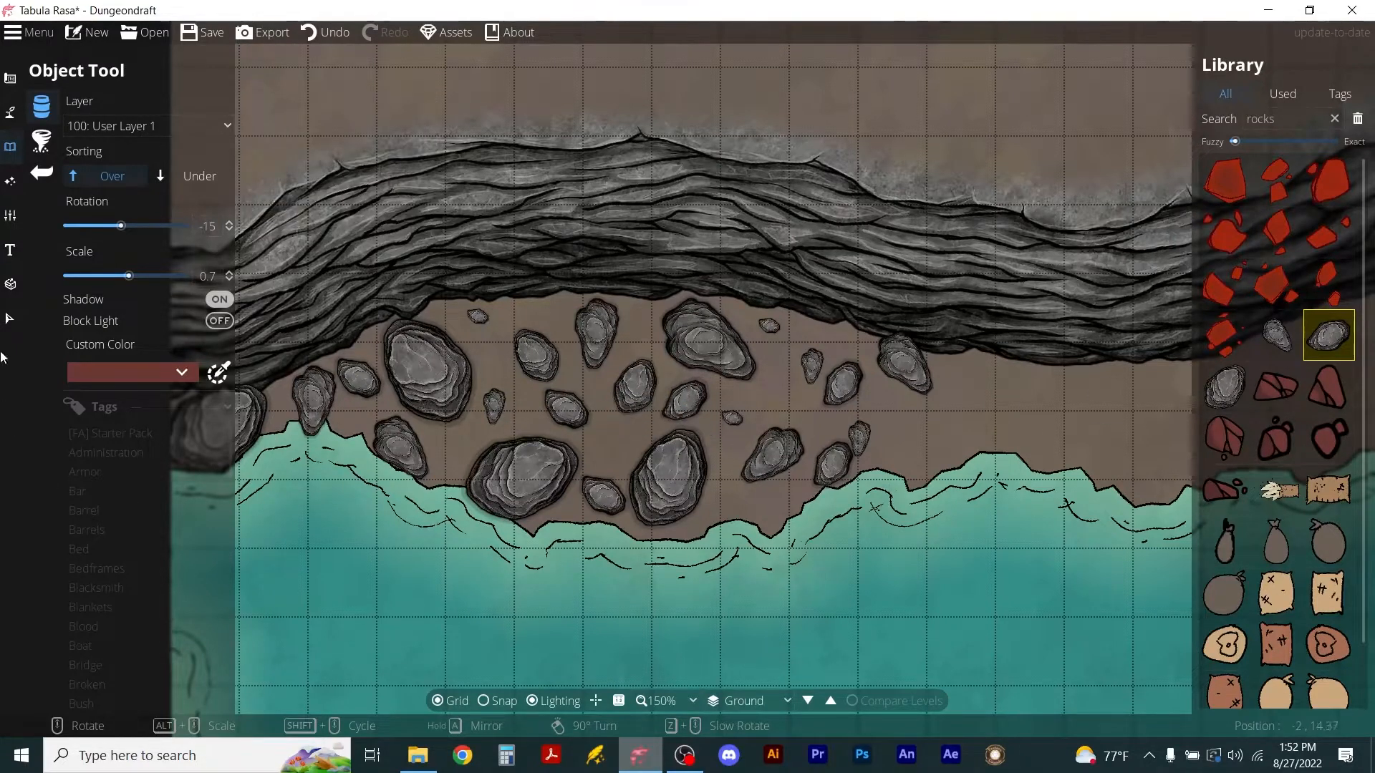
Set up the Scatter Tool with the same slate rock, a scale range of 0.26 to 0.83 and a spread of 4.
{"action": "left_click", "coordinate": [42, 141]}
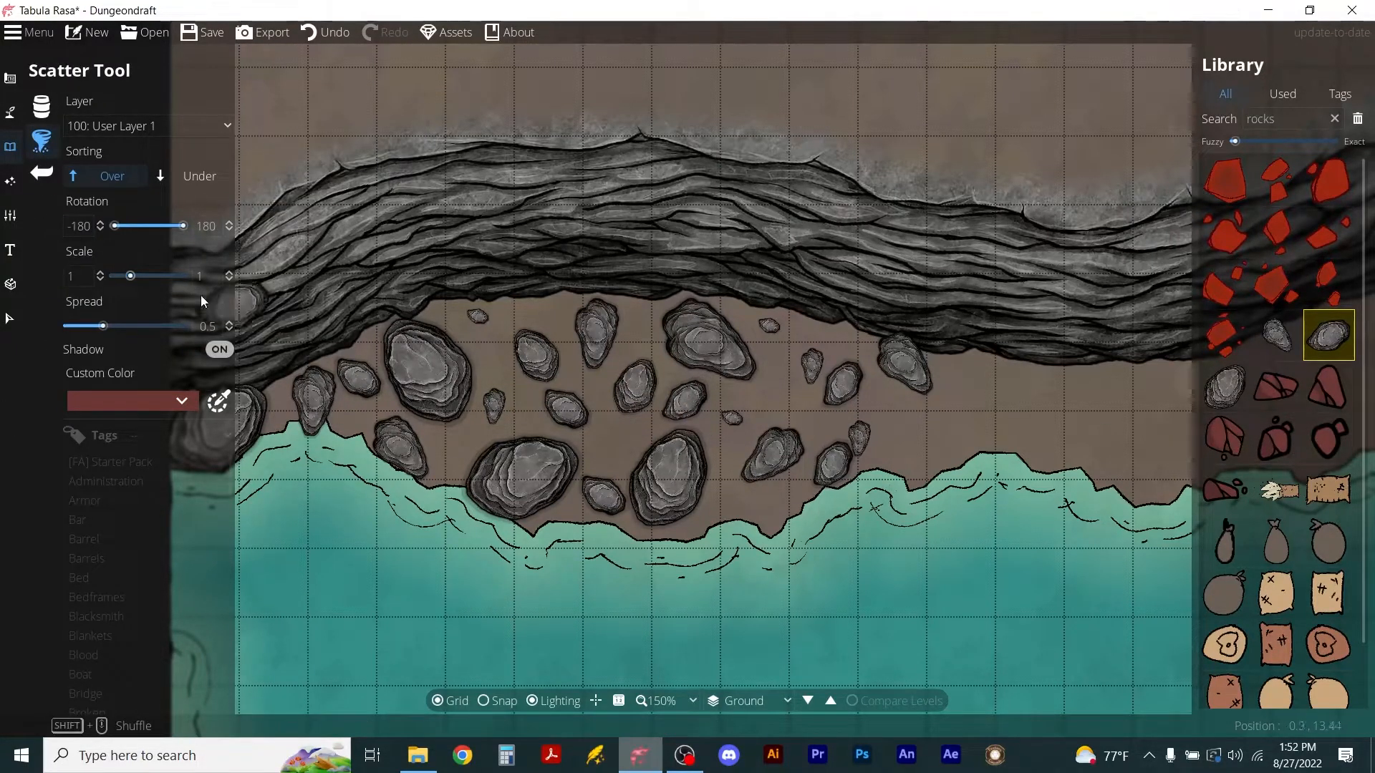
{"action": "left_click_drag", "start_coordinate": [130, 275], "coordinate": [129, 278]}
{"action": "left_click", "coordinate": [521, 315]}
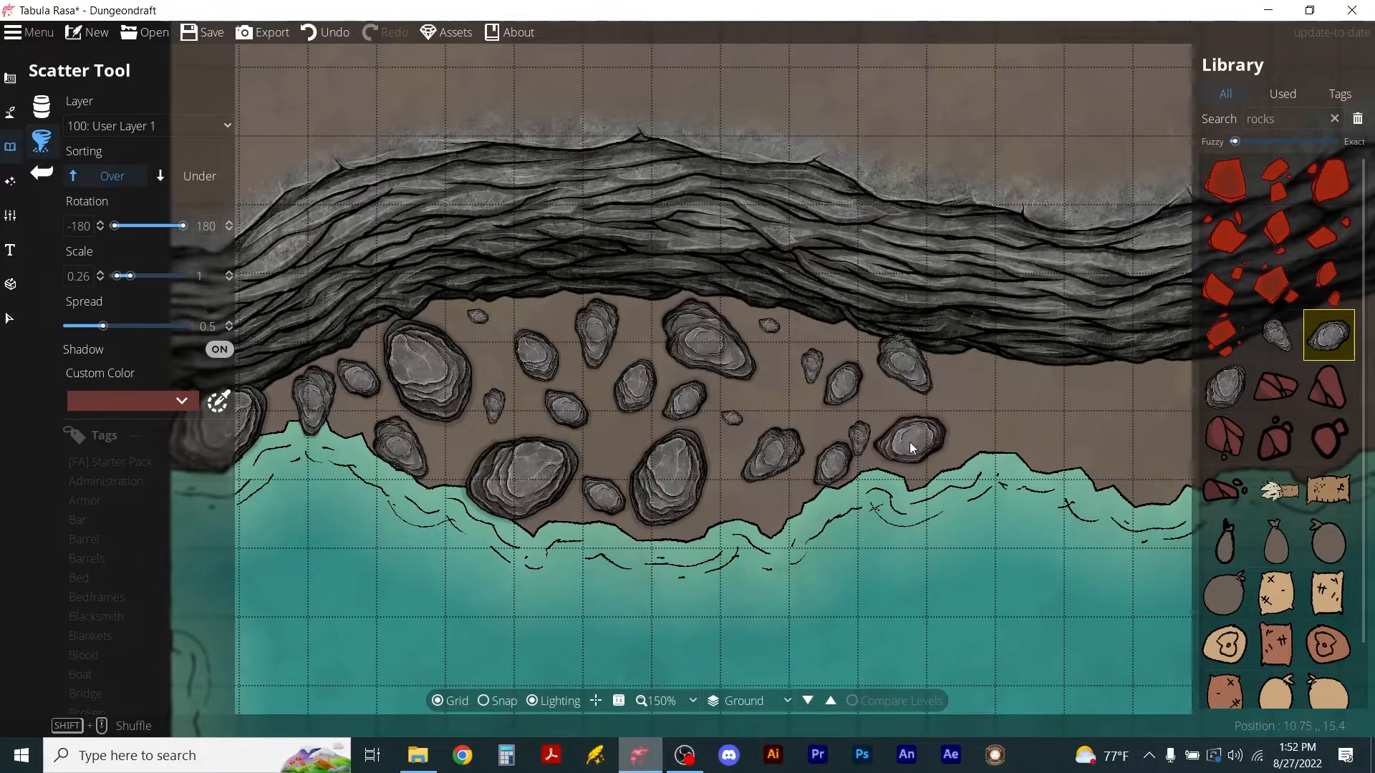
{"action": "left_click", "coordinate": [770, 405]}
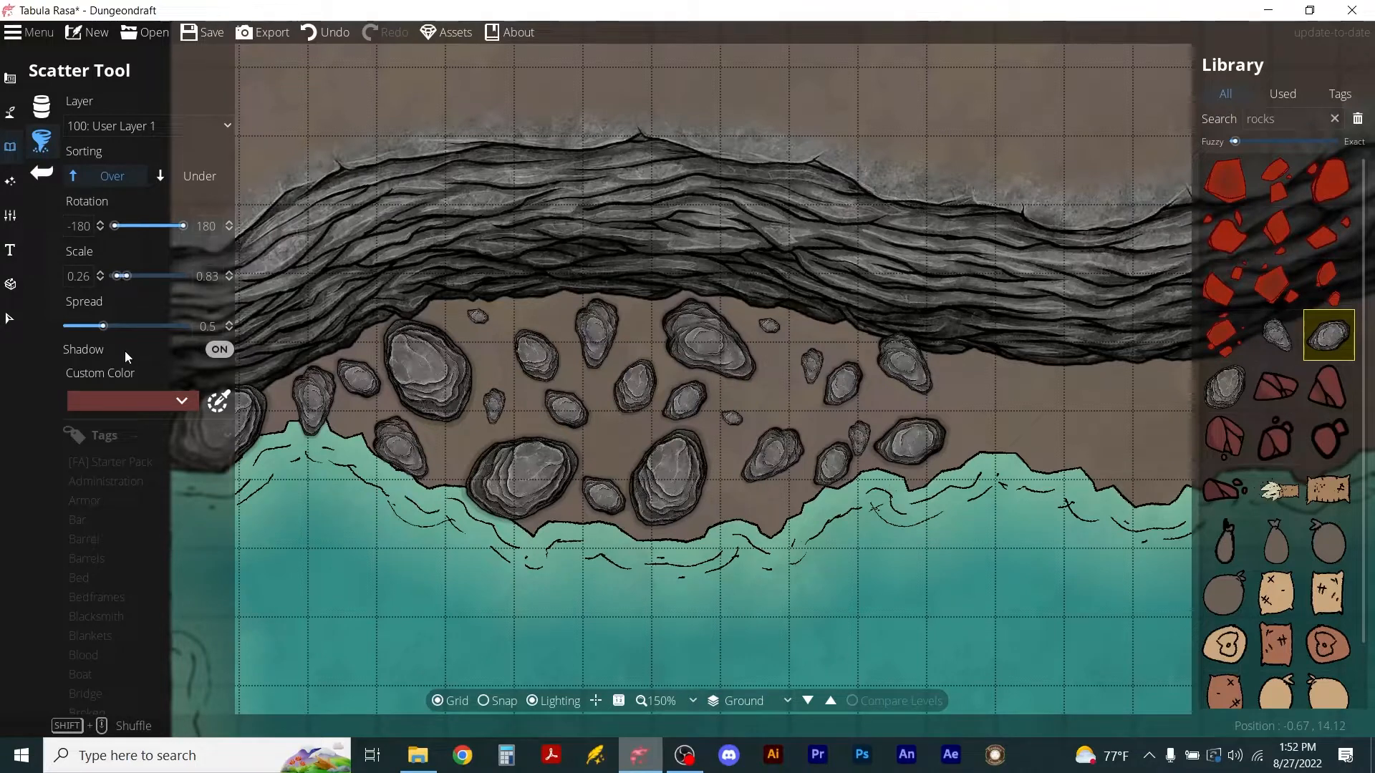
{"action": "left_click_drag", "start_coordinate": [102, 327], "coordinate": [250, 311]}
Scatter rocks densely over the beach between the northern cliff and the shoreline to fill the gaps in the cluster.
{"action": "mouse_move", "coordinate": [482, 348]}
{"action": "left_mouse_down"}
{"action": "mouse_move", "coordinate": [576, 324]}
{"action": "mouse_move", "coordinate": [551, 305]}
{"action": "mouse_move", "coordinate": [574, 403]}
{"action": "mouse_move", "coordinate": [595, 410]}
{"action": "mouse_move", "coordinate": [603, 447]}
{"action": "mouse_move", "coordinate": [623, 458]}
{"action": "mouse_move", "coordinate": [640, 335]}
{"action": "mouse_move", "coordinate": [648, 387]}
{"action": "mouse_move", "coordinate": [667, 380]}
{"action": "mouse_move", "coordinate": [726, 509]}
{"action": "mouse_move", "coordinate": [741, 478]}
{"action": "left_mouse_up"}
{"action": "mouse_move", "coordinate": [786, 357]}
{"action": "left_mouse_down"}
{"action": "mouse_move", "coordinate": [830, 351]}
{"action": "mouse_move", "coordinate": [881, 414]}
{"action": "left_mouse_up"}
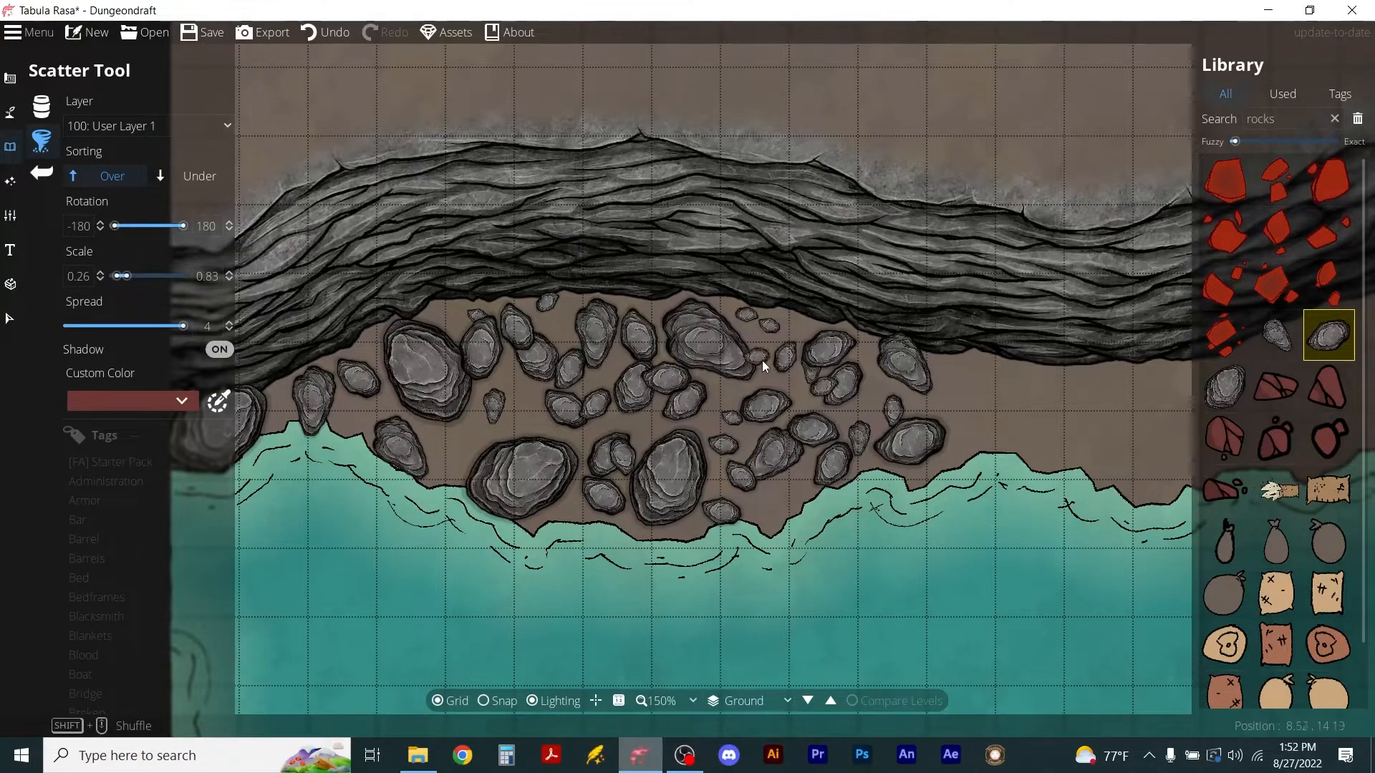
{"action": "mouse_move", "coordinate": [710, 414]}
{"action": "left_mouse_down"}
{"action": "mouse_move", "coordinate": [559, 458]}
{"action": "mouse_move", "coordinate": [420, 459]}
{"action": "mouse_move", "coordinate": [525, 424]}
{"action": "mouse_move", "coordinate": [530, 362]}
{"action": "left_mouse_up"}
{"action": "mouse_move", "coordinate": [436, 318]}
{"action": "left_mouse_down"}
{"action": "mouse_move", "coordinate": [357, 378]}
{"action": "mouse_move", "coordinate": [373, 345]}
{"action": "mouse_move", "coordinate": [382, 405]}
{"action": "mouse_move", "coordinate": [366, 421]}
{"action": "mouse_move", "coordinate": [338, 403]}
{"action": "mouse_move", "coordinate": [270, 406]}
{"action": "mouse_move", "coordinate": [287, 420]}
{"action": "mouse_move", "coordinate": [295, 385]}
{"action": "mouse_move", "coordinate": [334, 363]}
{"action": "mouse_move", "coordinate": [378, 376]}
{"action": "mouse_move", "coordinate": [402, 420]}
{"action": "left_mouse_up"}
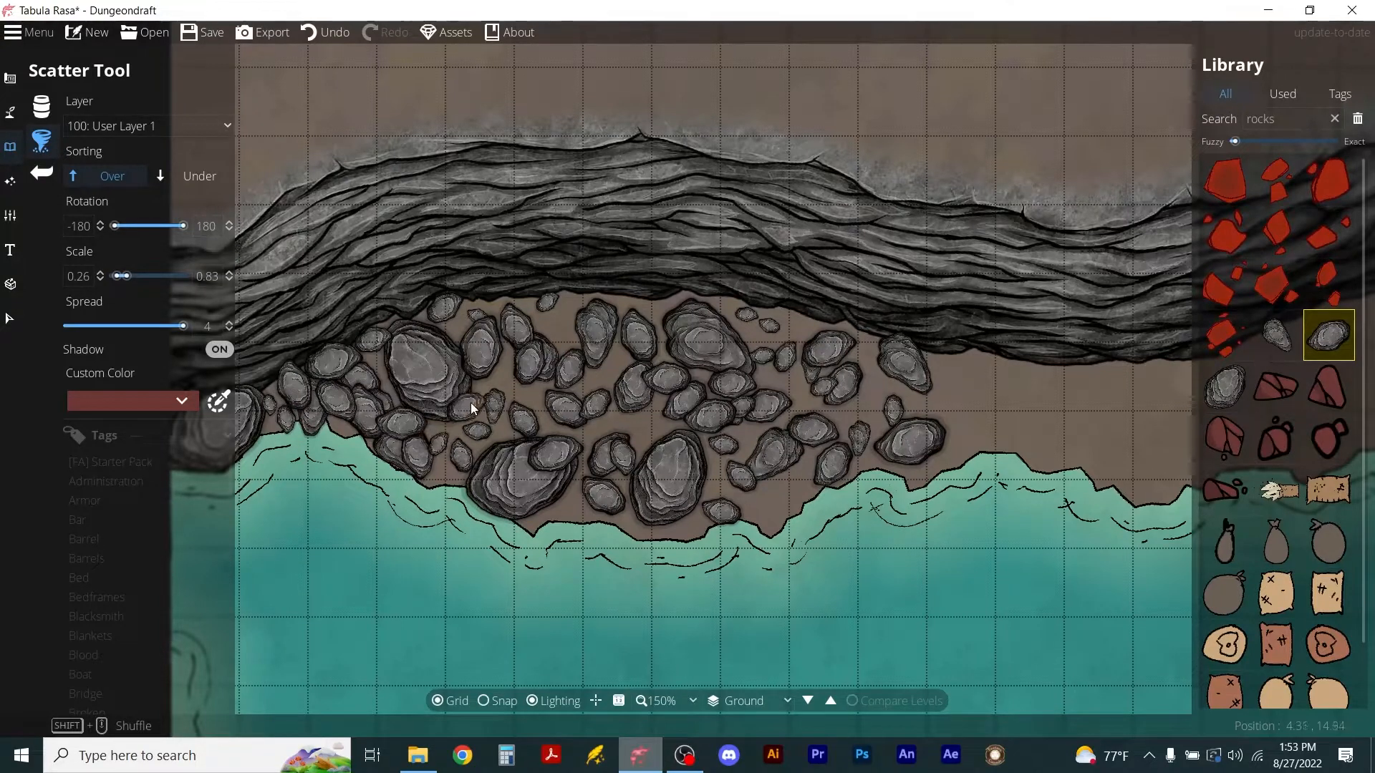
{"action": "mouse_move", "coordinate": [646, 521]}
{"action": "left_mouse_down"}
{"action": "mouse_move", "coordinate": [795, 496]}
{"action": "mouse_move", "coordinate": [823, 459]}
{"action": "mouse_move", "coordinate": [821, 409]}
{"action": "left_mouse_up"}
{"action": "left_click_drag", "start_coordinate": [809, 323], "coordinate": [630, 313]}
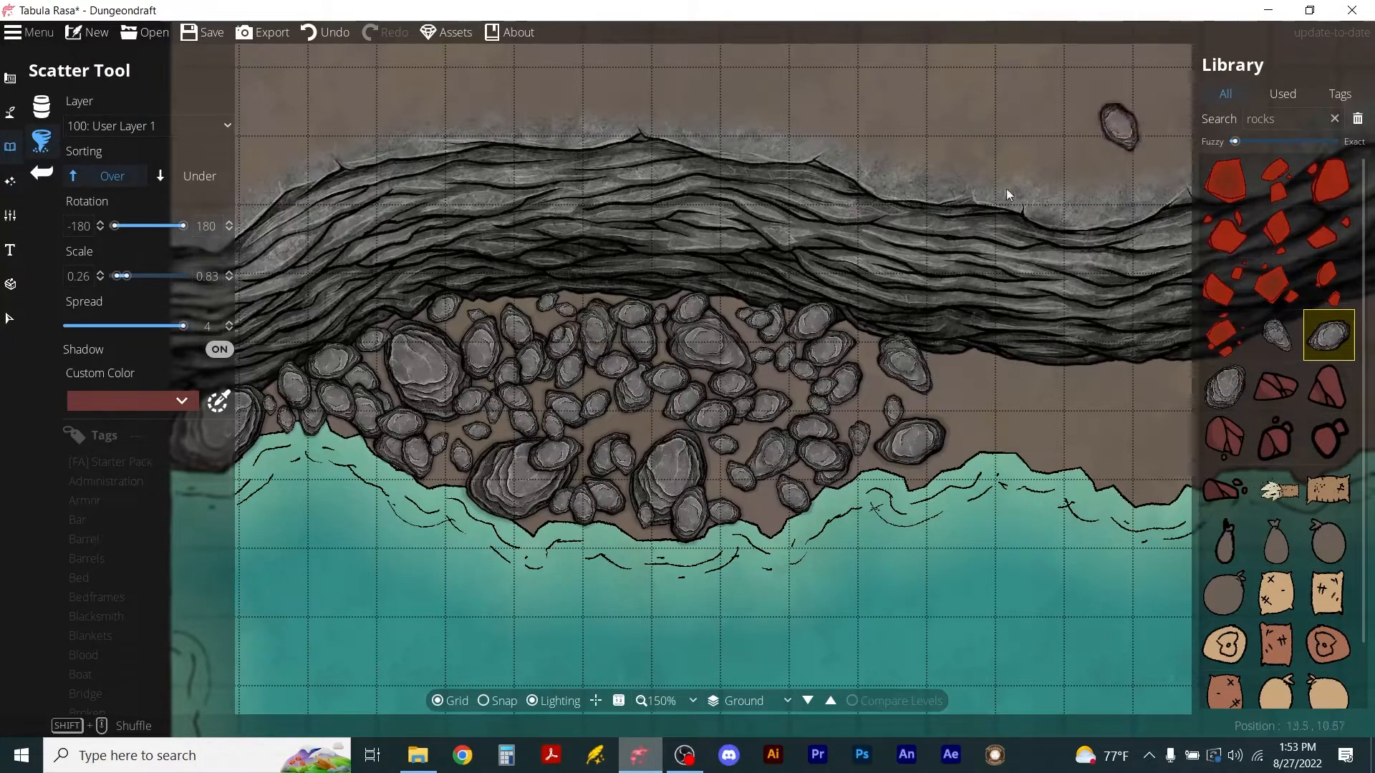
Duplicate the scattered rock cluster and place the copy, rotated slightly, farther east between the northern cliff and the water.
{"action": "scroll", "coordinate": [802, 330], "scroll_direction": "down", "scroll_amount": 2}
{"action": "scroll", "coordinate": [795, 349], "scroll_direction": "down", "scroll_amount": 1}
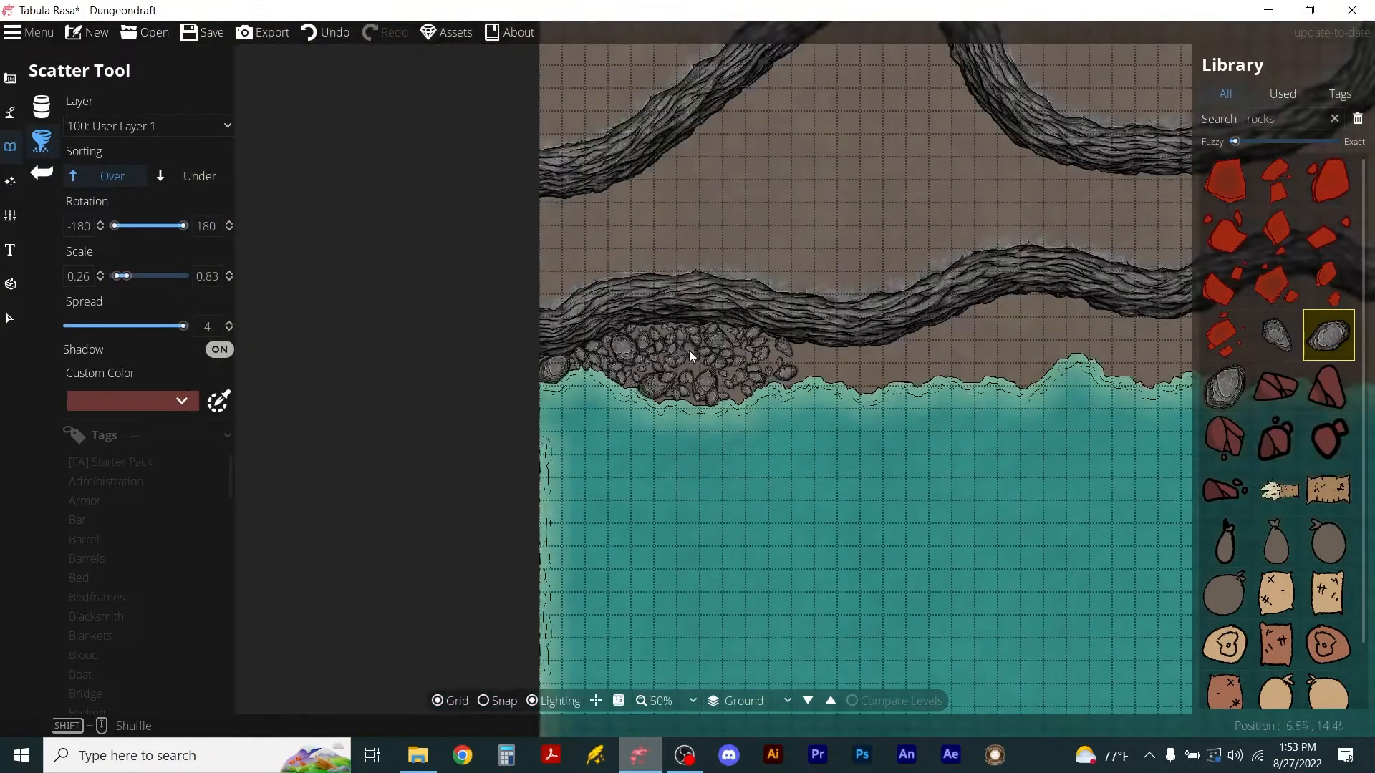
{"action": "left_click", "coordinate": [10, 319]}
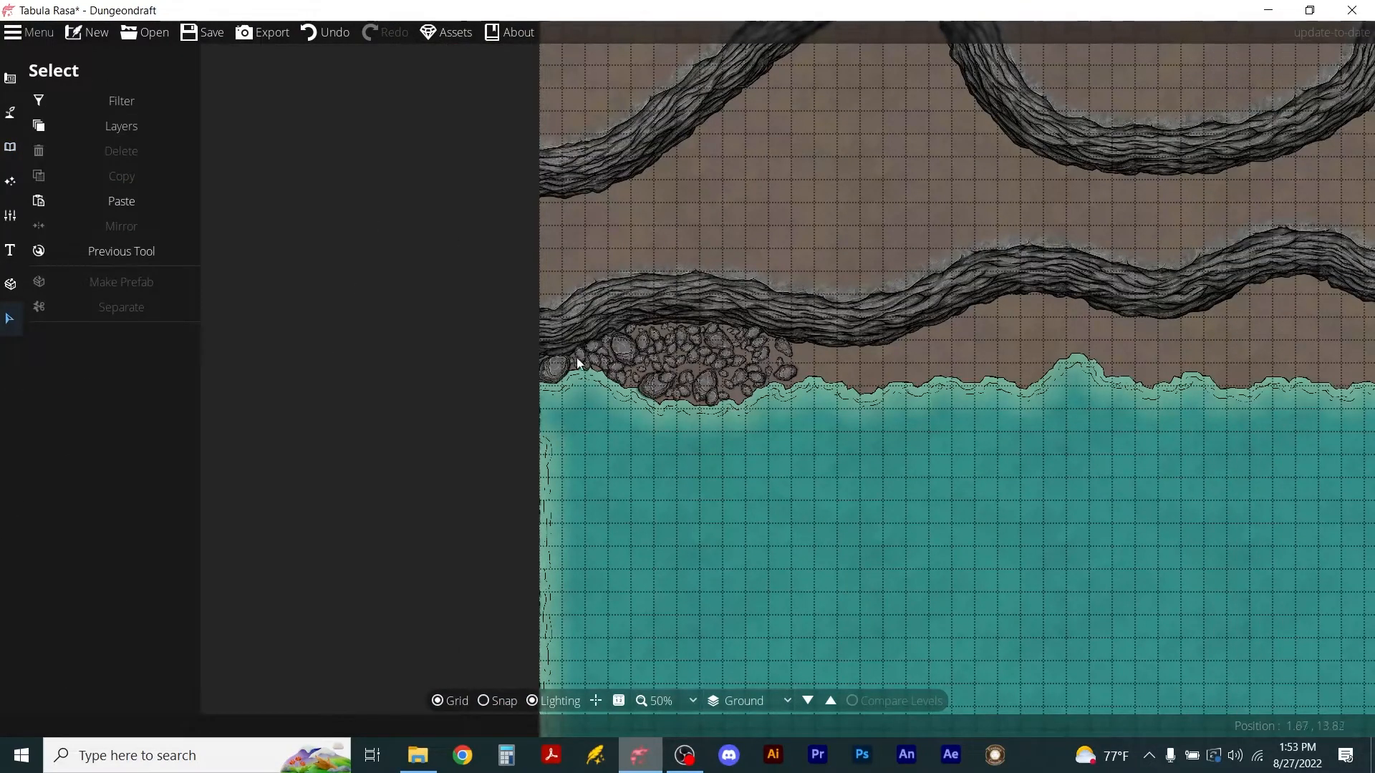
{"action": "left_click_drag", "start_coordinate": [586, 418], "coordinate": [823, 337]}
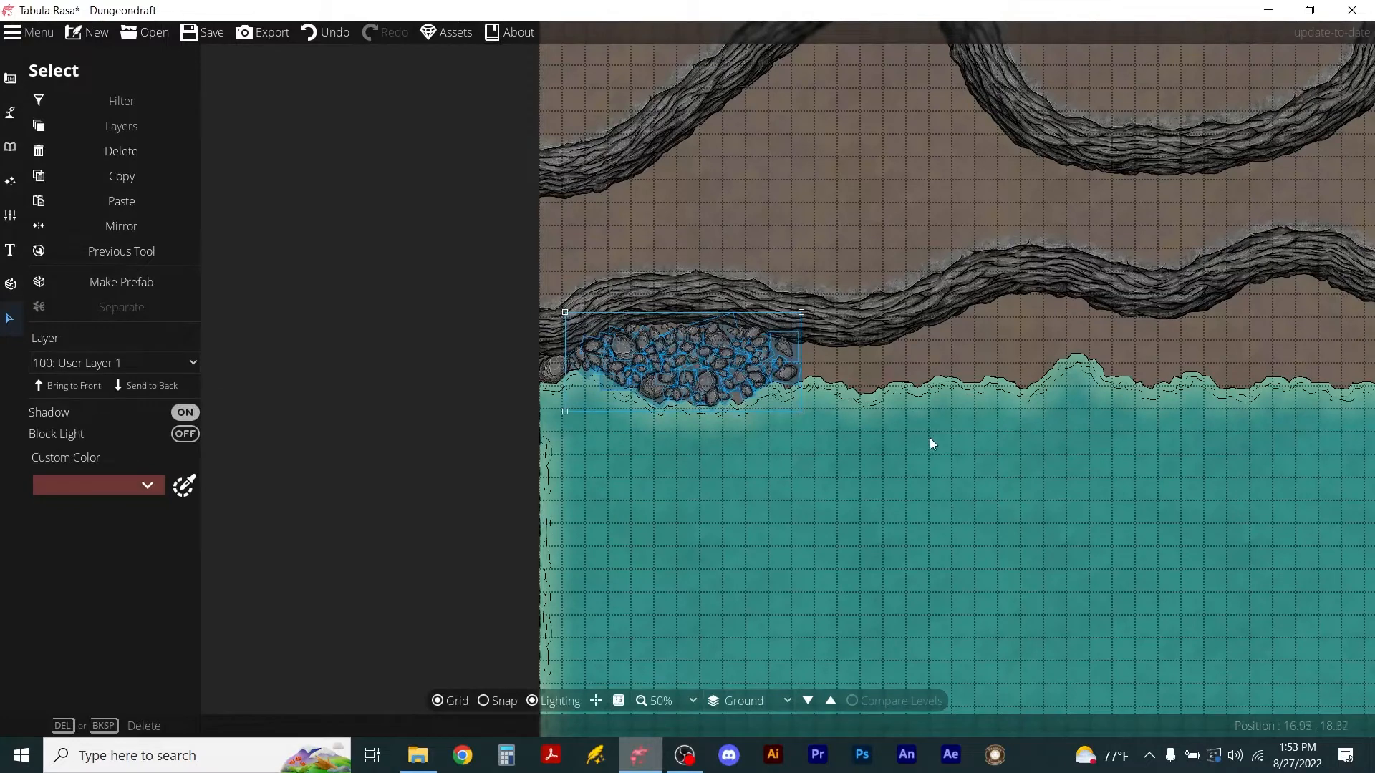
{"action": "key", "text": "ctrl+c"}
{"action": "key", "text": "ctrl+v"}
{"action": "left_click_drag", "start_coordinate": [958, 428], "coordinate": [1014, 360]}
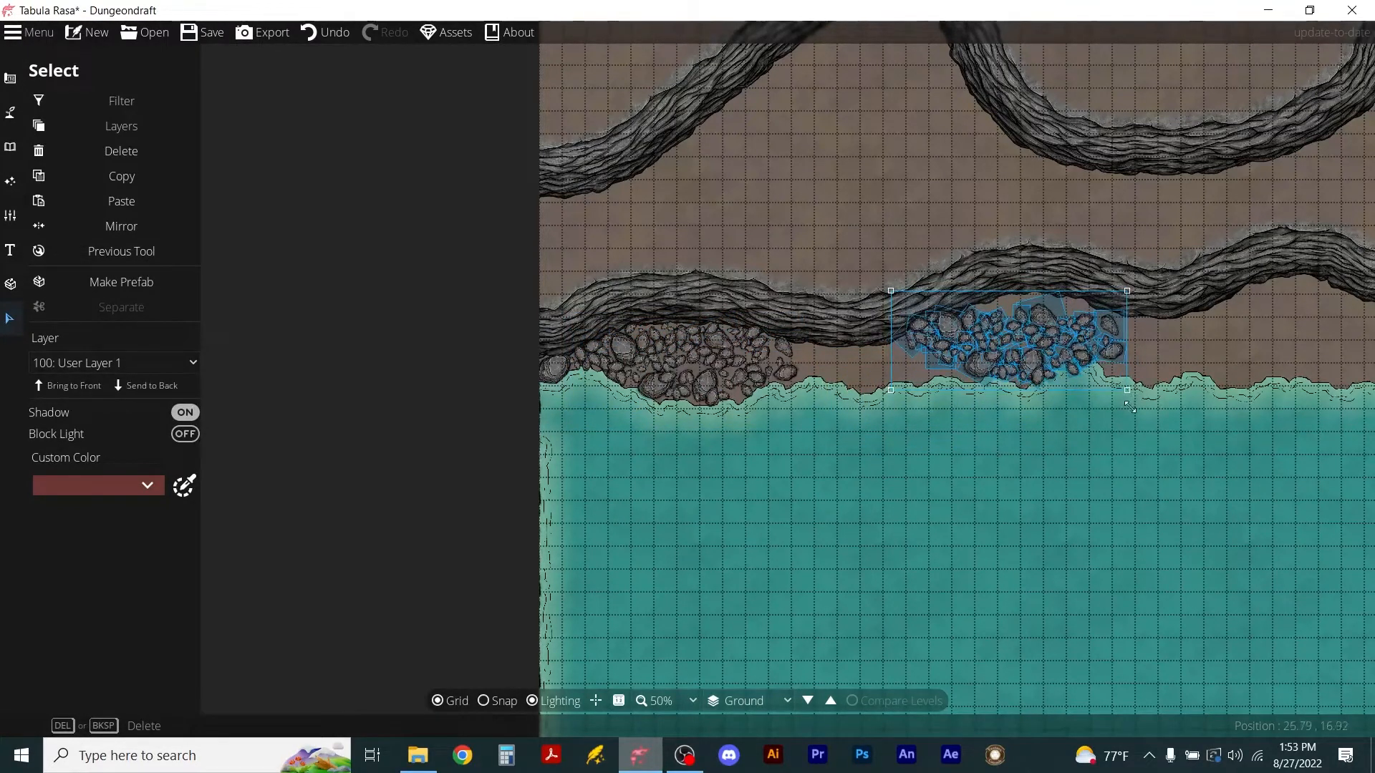
{"action": "left_click_drag", "start_coordinate": [1148, 429], "coordinate": [1158, 408]}
{"action": "left_click_drag", "start_coordinate": [1036, 347], "coordinate": [1011, 345]}
{"action": "left_click", "coordinate": [1006, 485]}
Duplicate the western half of the pasted rock cluster and place it in the gap between the two clusters.
{"action": "left_click_drag", "start_coordinate": [856, 234], "coordinate": [967, 404]}
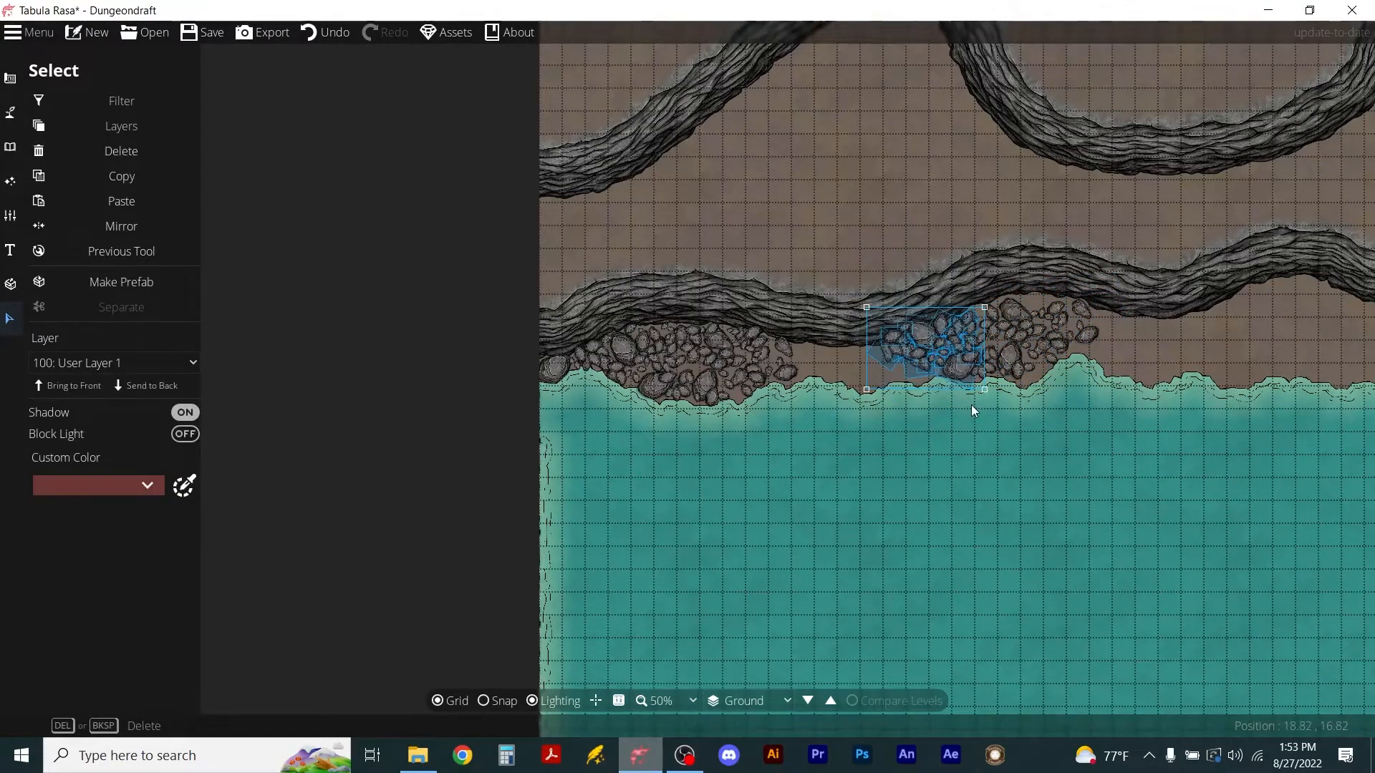
{"action": "key", "text": "ctrl+c"}
{"action": "key", "text": "ctrl+v"}
{"action": "left_click_drag", "start_coordinate": [657, 385], "coordinate": [812, 370]}
{"action": "left_click", "coordinate": [945, 472]}
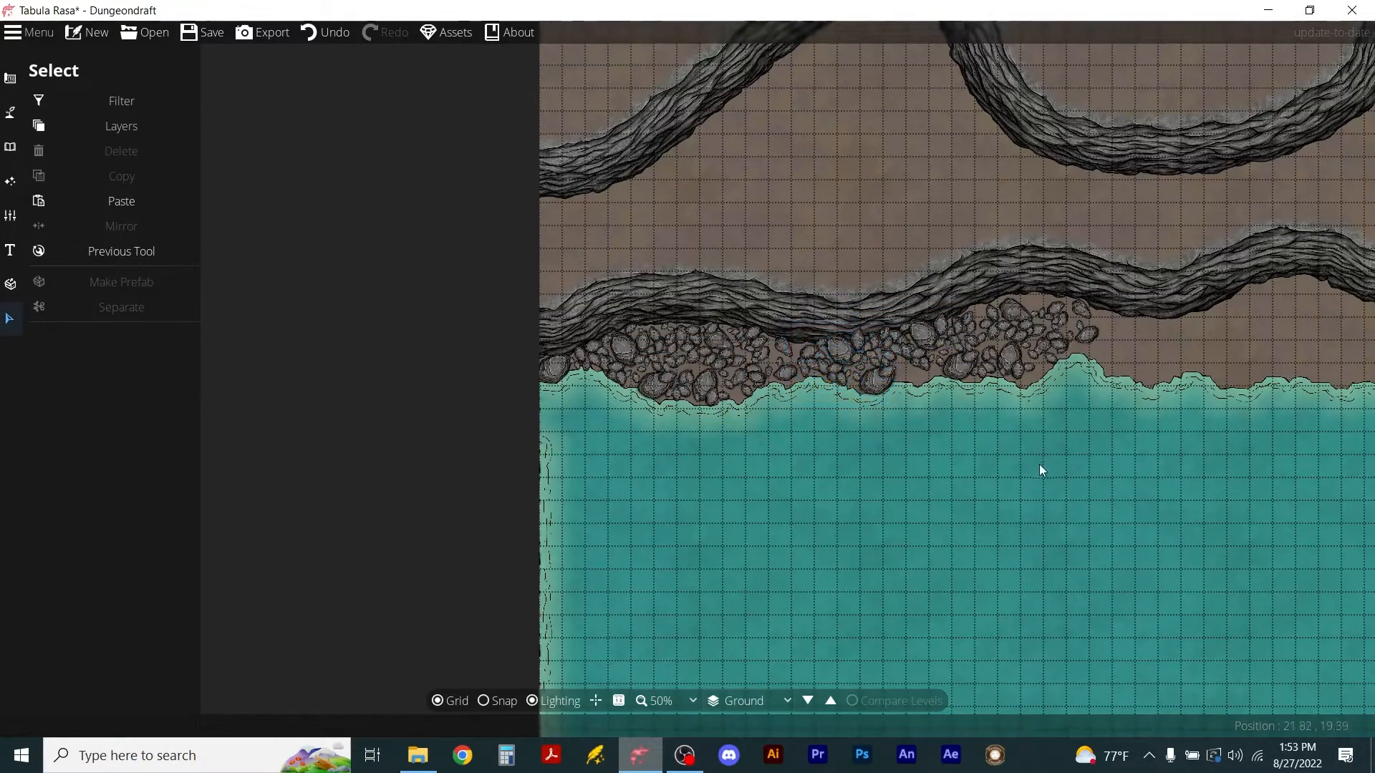
Duplicate the easternmost rock cluster on the northern bank and place the copy directly east of it, between cliff and water.
{"action": "left_click_drag", "start_coordinate": [886, 203], "coordinate": [1101, 418]}
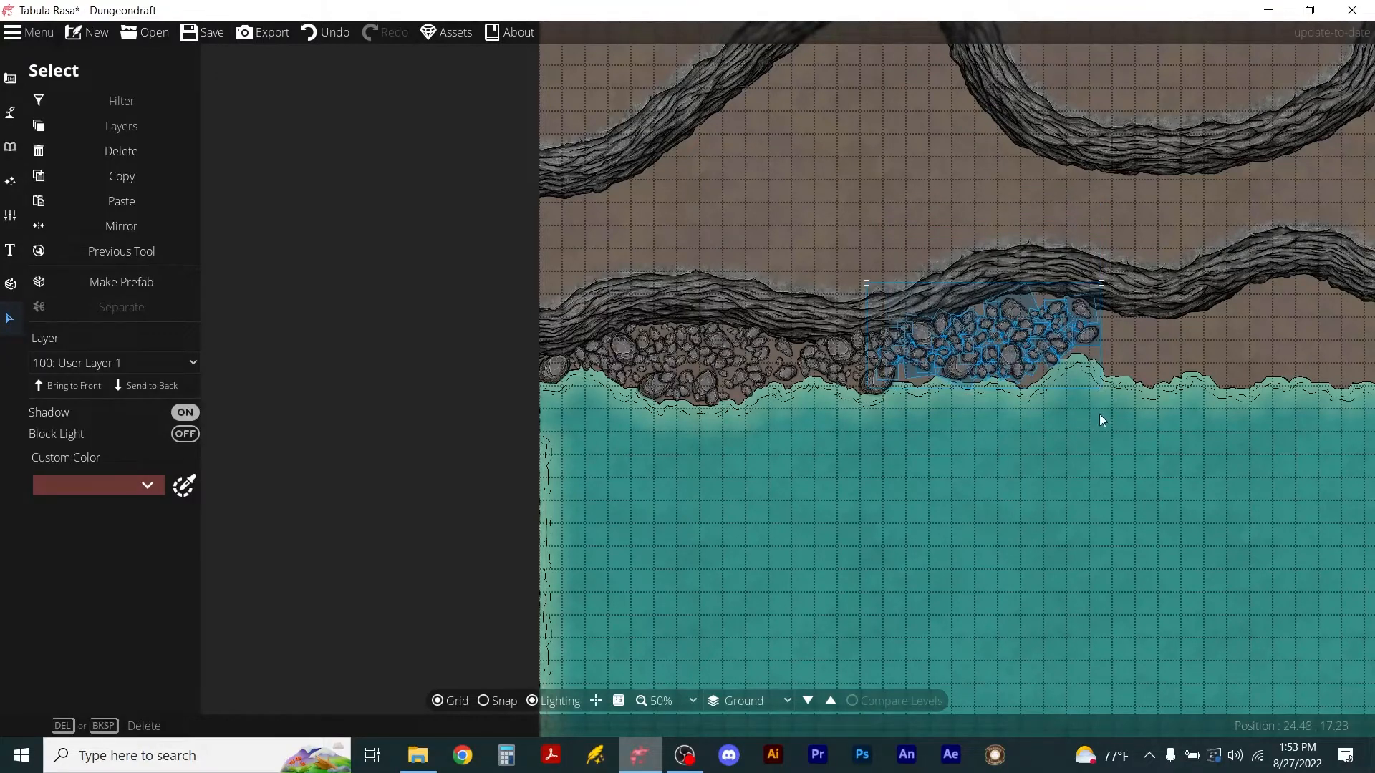
{"action": "key", "text": "ctrl+c"}
{"action": "key", "text": "ctrl+v"}
{"action": "left_click_drag", "start_coordinate": [690, 359], "coordinate": [1192, 326]}
{"action": "scroll", "coordinate": [938, 668], "scroll_direction": "down", "scroll_amount": 3}
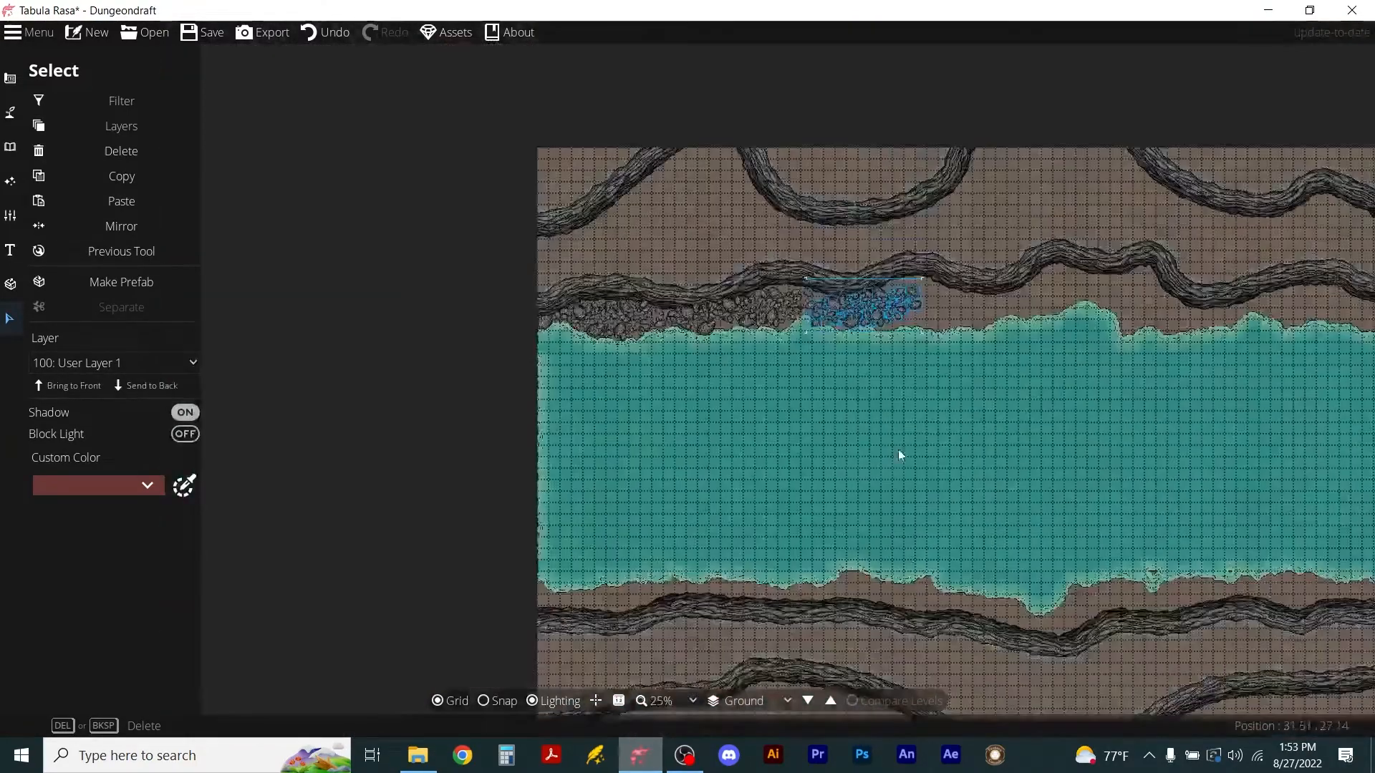
{"action": "left_click_drag", "start_coordinate": [911, 434], "coordinate": [796, 570]}
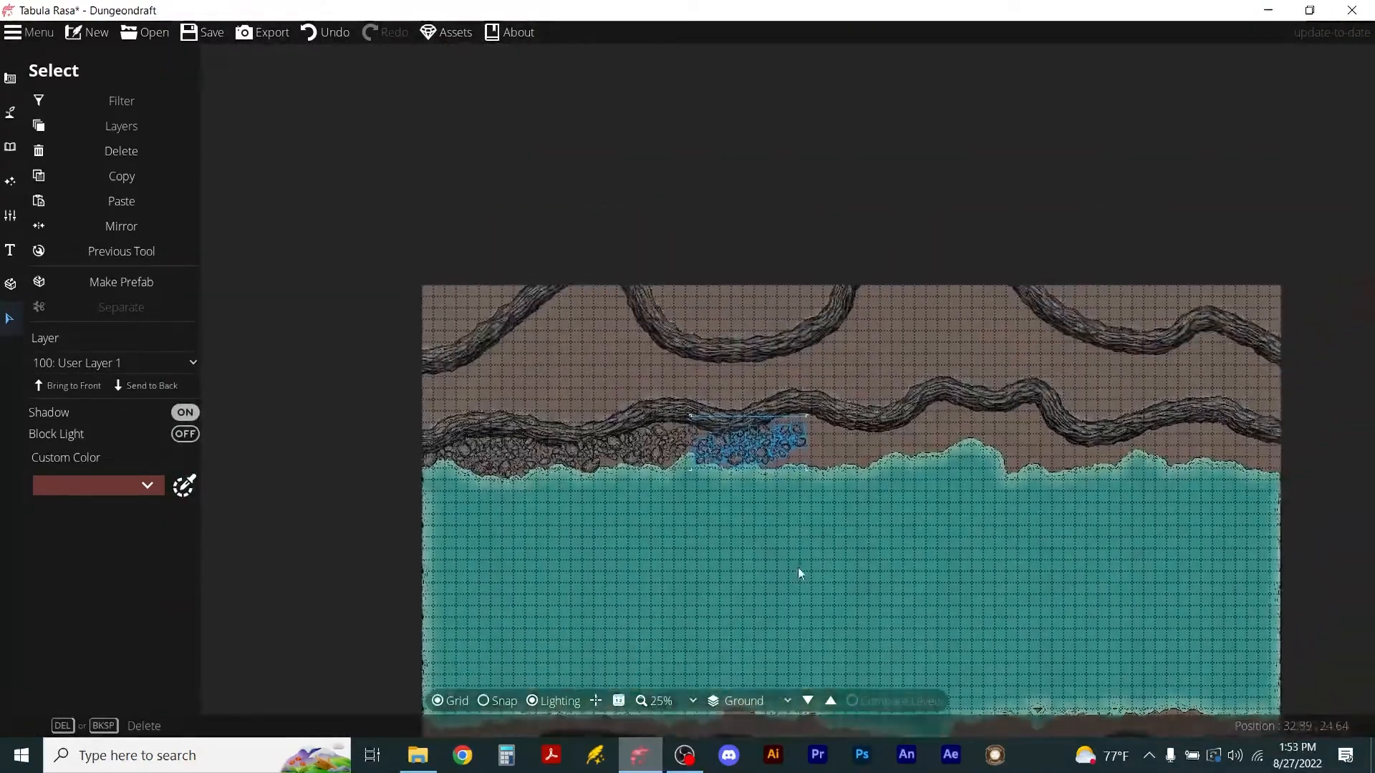
Place another copy of the rock cluster, rotated to fit, under the cliff bend farther east on the northern bank.
{"action": "left_click_drag", "start_coordinate": [795, 449], "coordinate": [836, 439]}
{"action": "left_click_drag", "start_coordinate": [916, 509], "coordinate": [897, 520]}
{"action": "left_click_drag", "start_coordinate": [832, 459], "coordinate": [986, 458]}
Duplicate the selected rock cluster and place the copy near the eastern end of the northern bank.
{"action": "key", "text": "ctrl+c"}
{"action": "key", "text": "ctrl+v"}
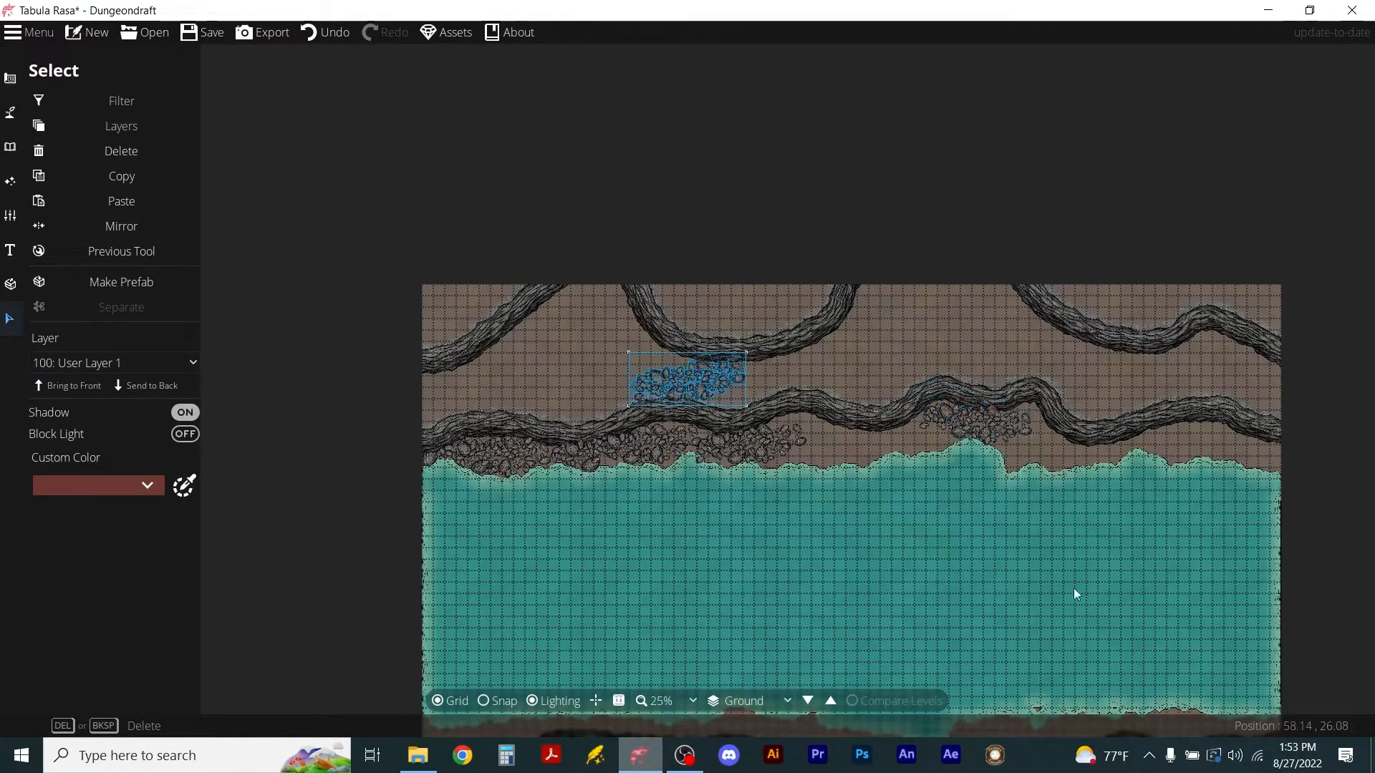
{"action": "left_click_drag", "start_coordinate": [674, 379], "coordinate": [1151, 449]}
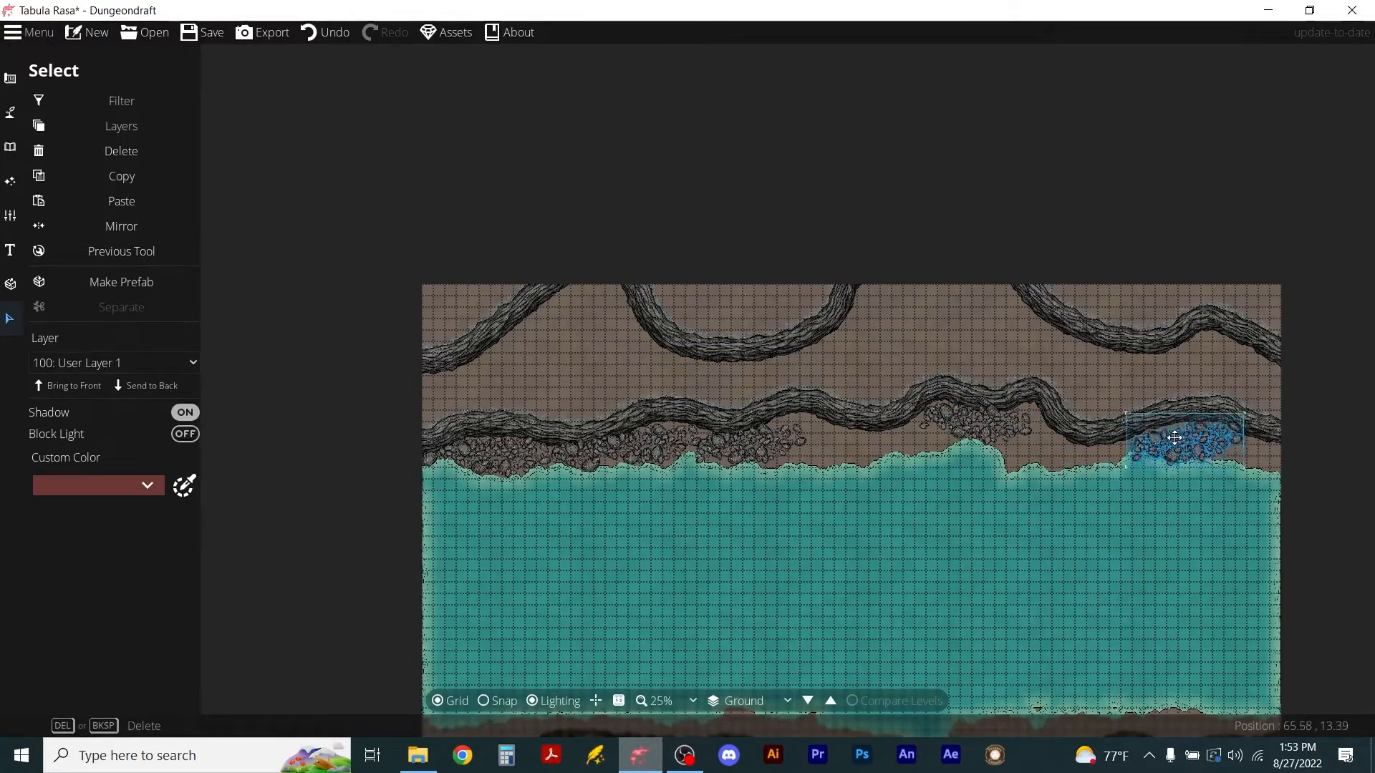
Place another copy of the rock cluster on the southern bank beside the deep shoreline notch, angled to follow the cliff.
{"action": "scroll", "coordinate": [931, 604], "scroll_direction": "down", "scroll_amount": 2}
{"action": "scroll", "coordinate": [865, 609], "scroll_direction": "up", "scroll_amount": 1}
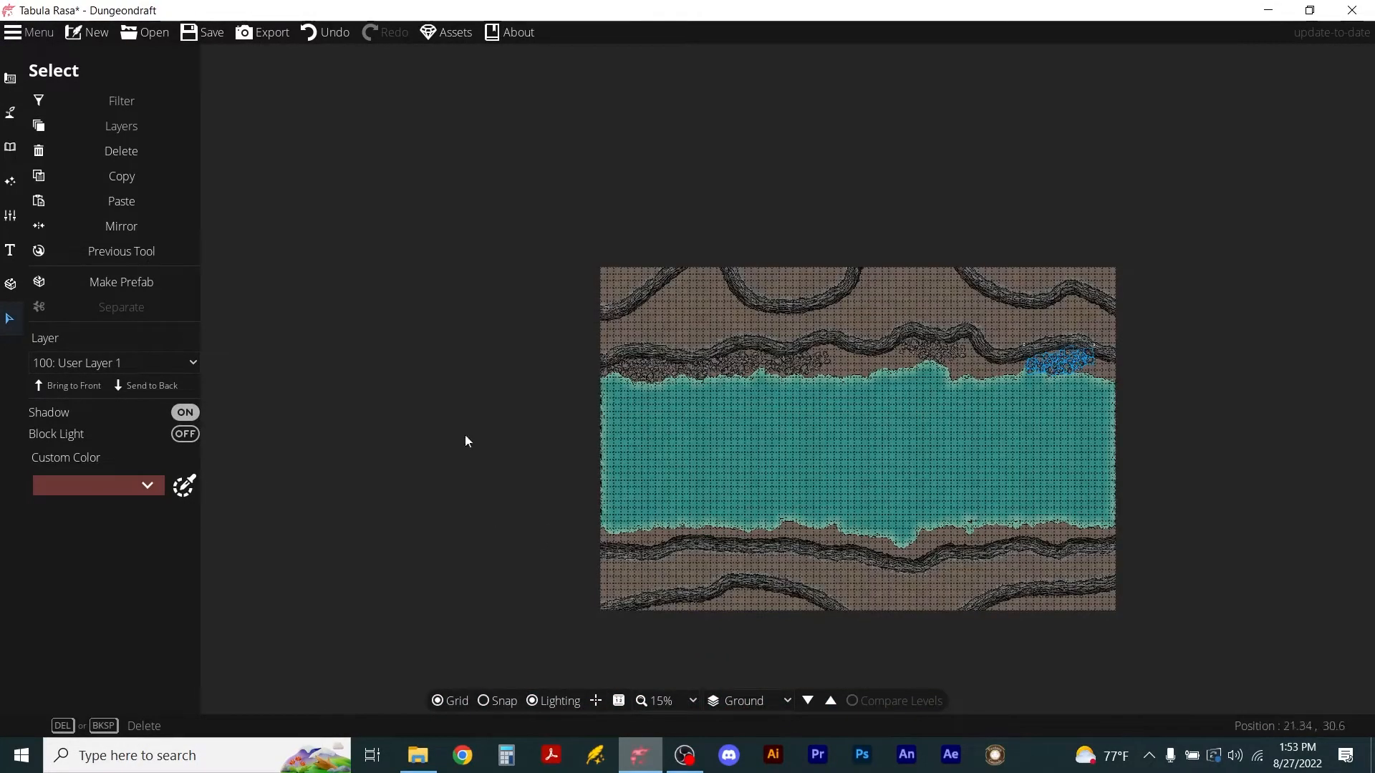
{"action": "key", "text": "ctrl+v"}
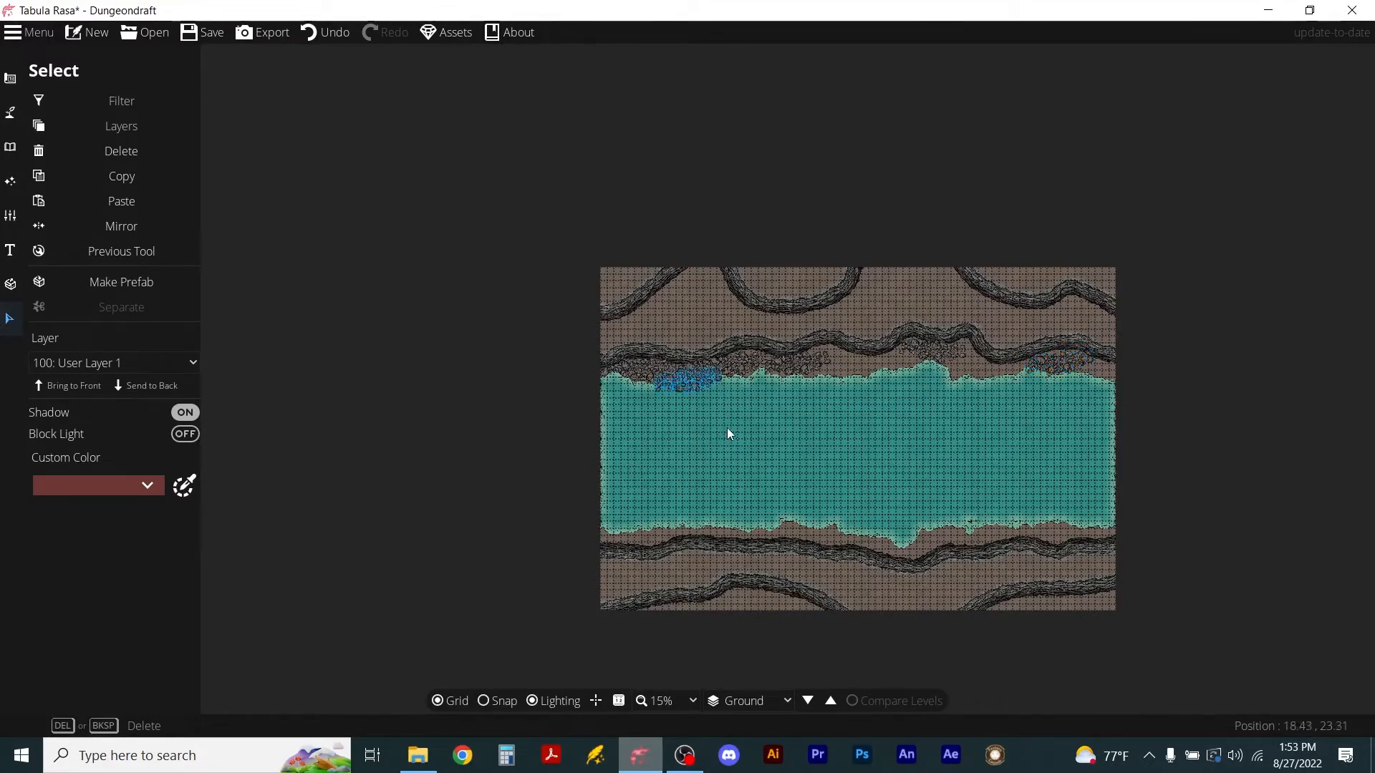
{"action": "left_click_drag", "start_coordinate": [680, 381], "coordinate": [921, 543]}
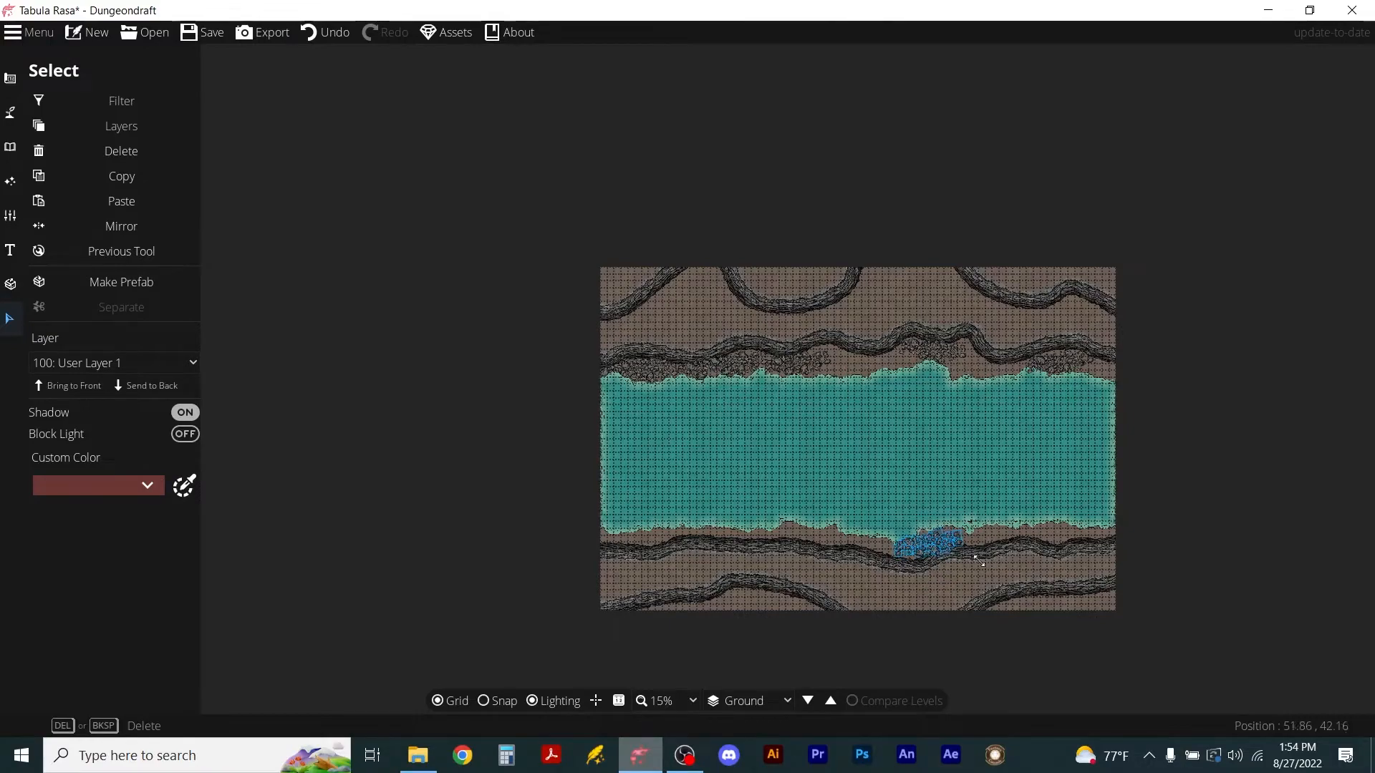
{"action": "scroll", "coordinate": [955, 574], "scroll_direction": "up", "scroll_amount": 5}
{"action": "left_click_drag", "start_coordinate": [1016, 310], "coordinate": [1006, 270]}
{"action": "left_click", "coordinate": [1010, 528]}
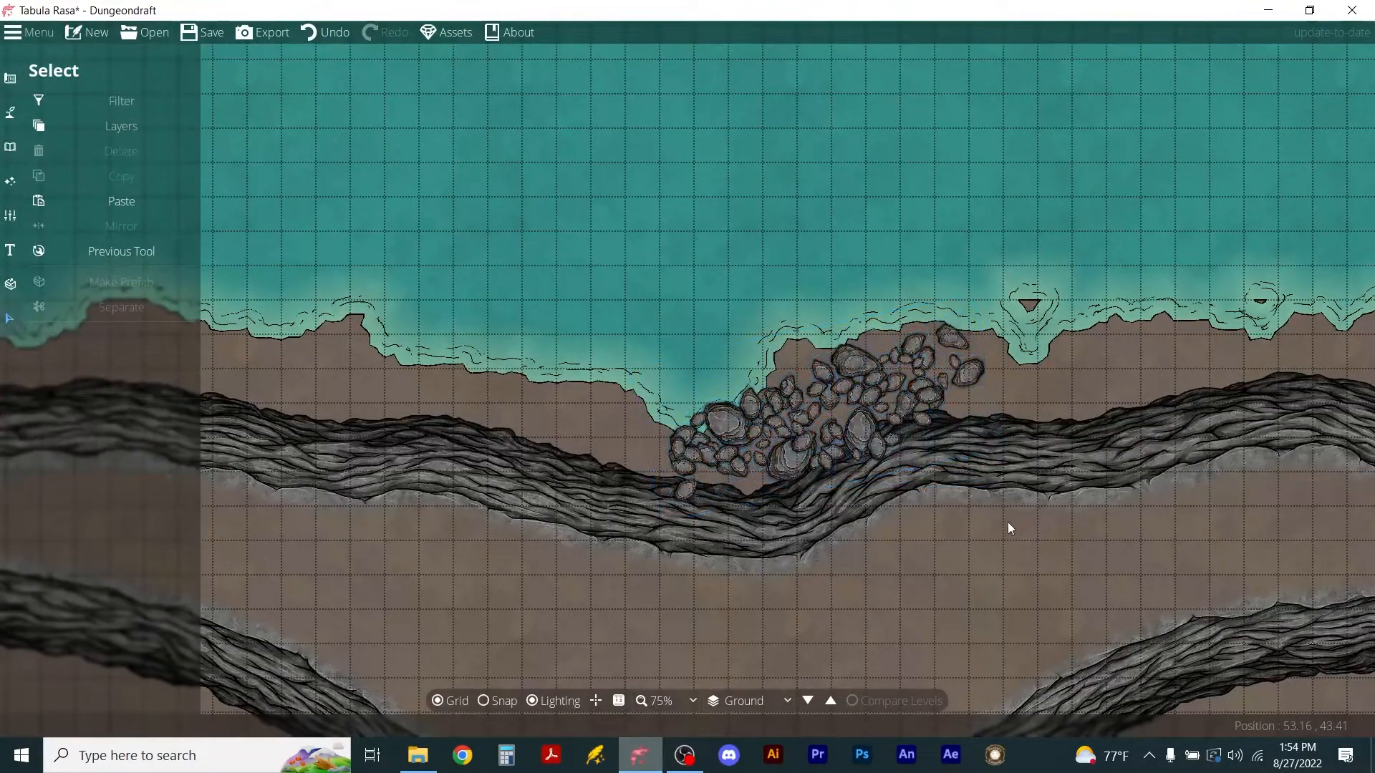
Duplicate the northeastern rocks of the southern cluster and place the copy immediately east of it.
{"action": "left_click_drag", "start_coordinate": [794, 246], "coordinate": [1006, 398]}
{"action": "key", "text": "ctrl+c"}
{"action": "key", "text": "ctrl+v"}
{"action": "left_click_drag", "start_coordinate": [637, 447], "coordinate": [993, 436]}
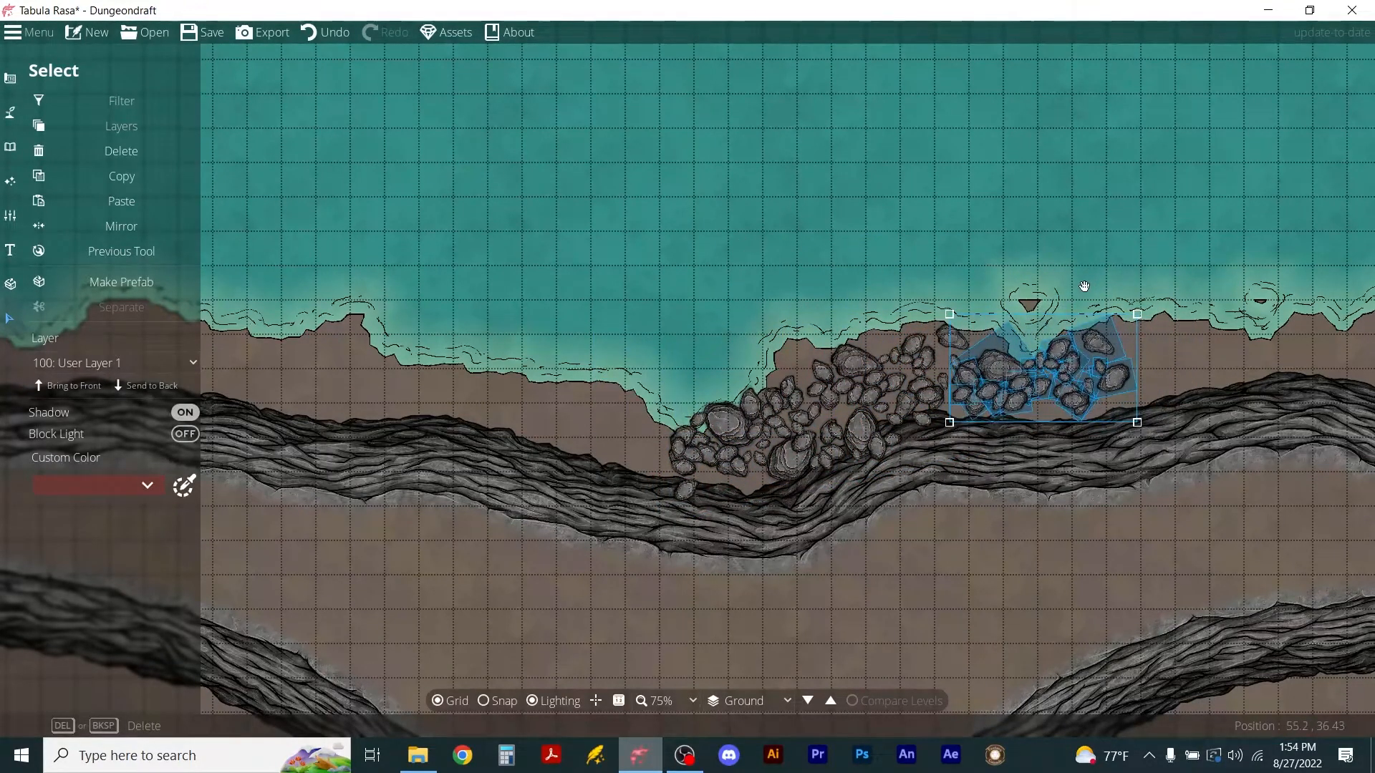
Place another copy of these rocks just west of the southern shoreline notch, rotated to follow the bank.
{"action": "key", "text": "ctrl+v"}
{"action": "left_click_drag", "start_coordinate": [667, 385], "coordinate": [571, 414]}
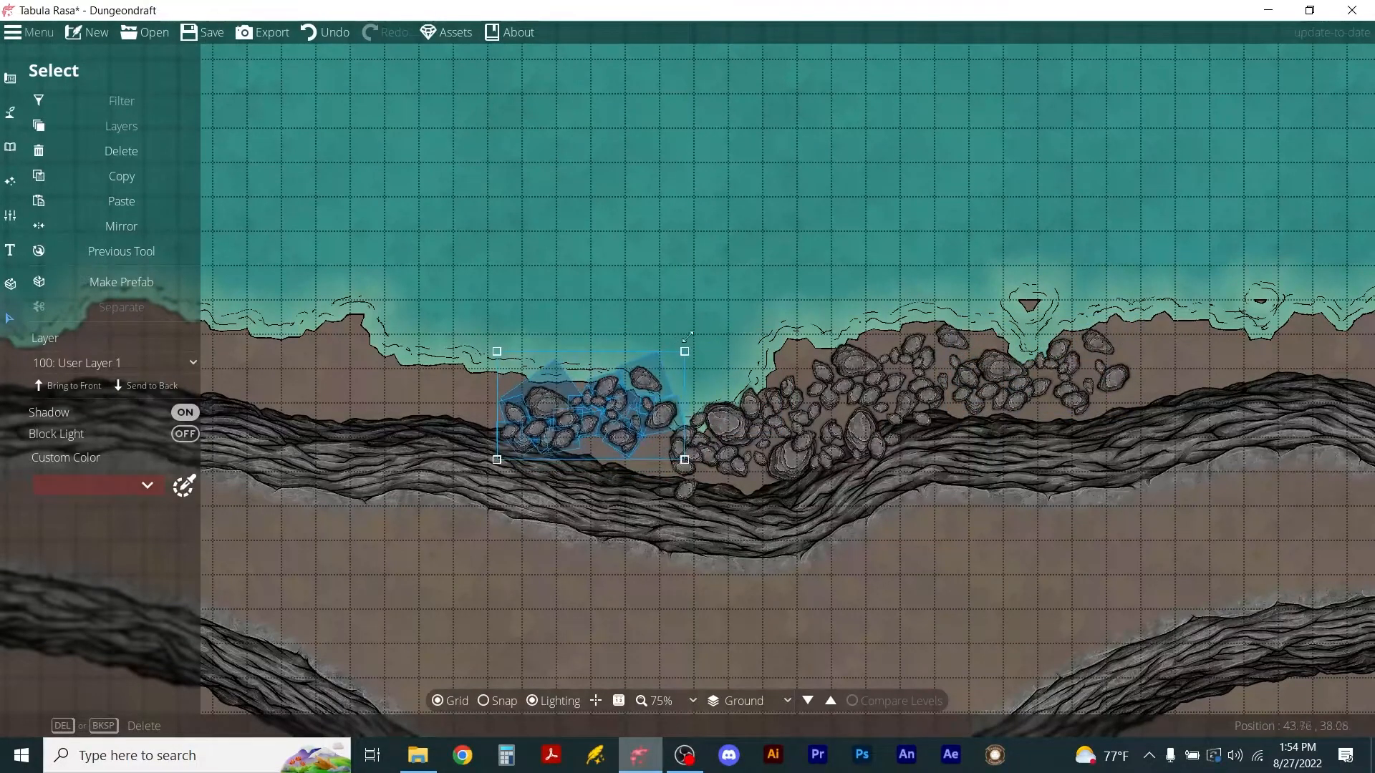
{"action": "left_click_drag", "start_coordinate": [693, 348], "coordinate": [706, 374]}
{"action": "left_click_drag", "start_coordinate": [608, 419], "coordinate": [609, 431]}
{"action": "left_click", "coordinate": [593, 269]}
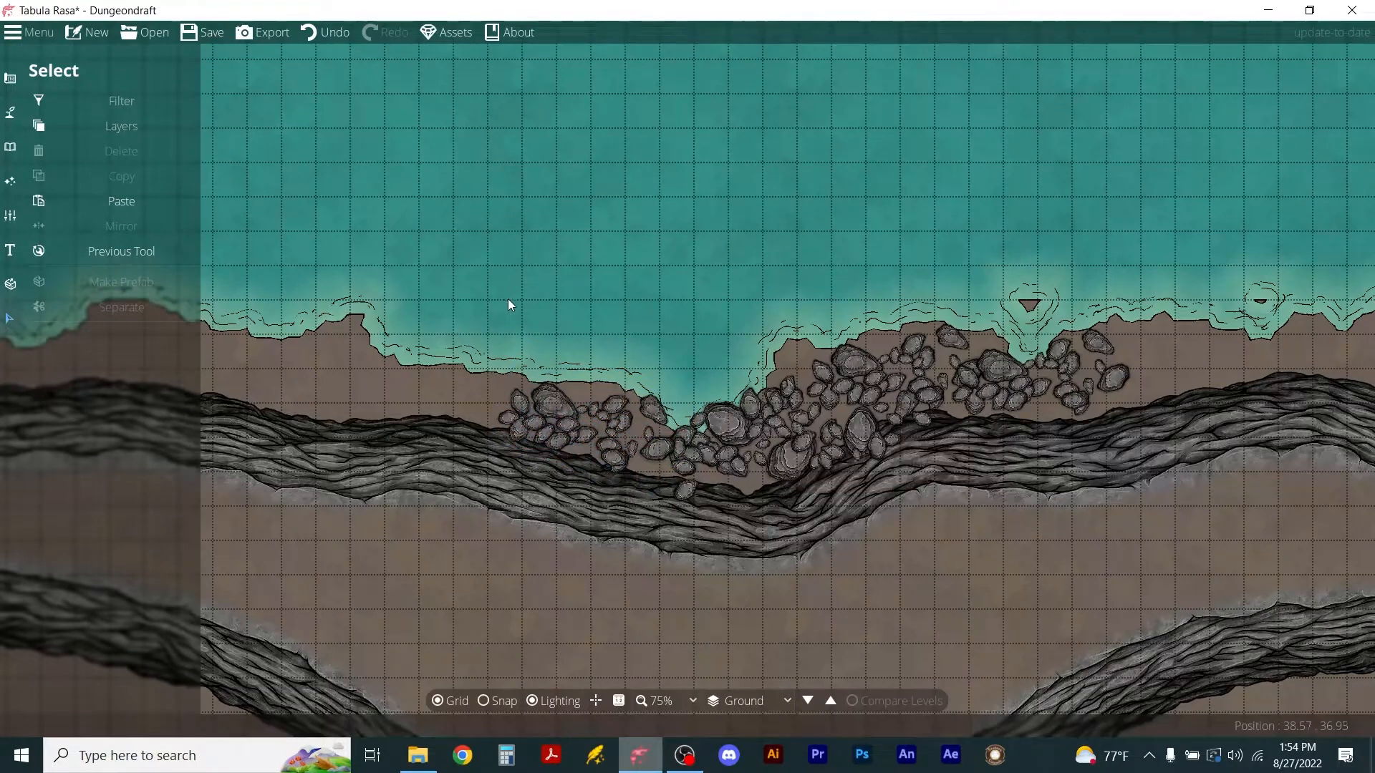
Add one more rotated copy of these rocks at the western end of the southern rock line.
{"action": "key", "text": "ctrl+v"}
{"action": "left_click_drag", "start_coordinate": [699, 362], "coordinate": [461, 353]}
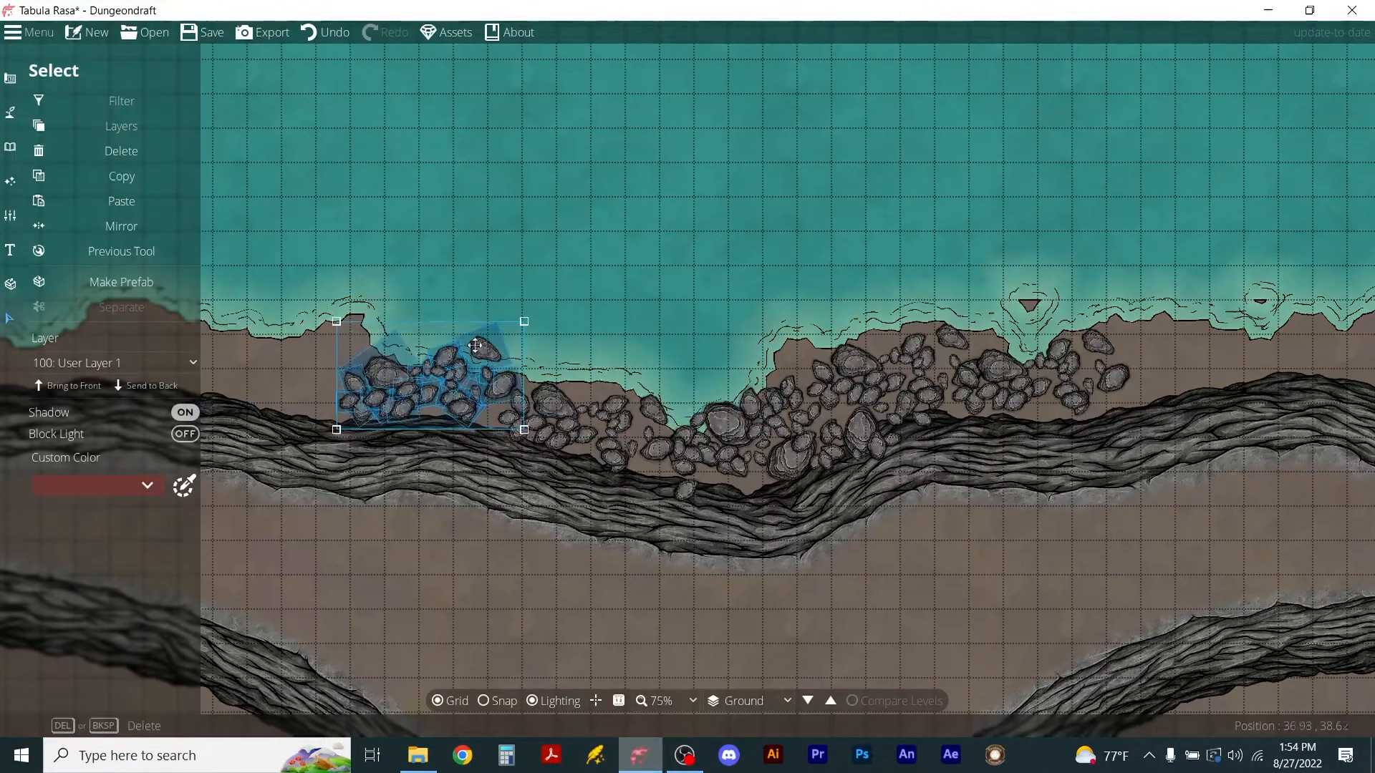
{"action": "left_click_drag", "start_coordinate": [546, 303], "coordinate": [560, 329]}
{"action": "left_click_drag", "start_coordinate": [434, 389], "coordinate": [434, 393]}
{"action": "left_click", "coordinate": [220, 284]}
Duplicate the rocks west of the southern shoreline notch and place the copy along the bank farther west.
{"action": "scroll", "coordinate": [315, 273], "scroll_direction": "down", "scroll_amount": 4}
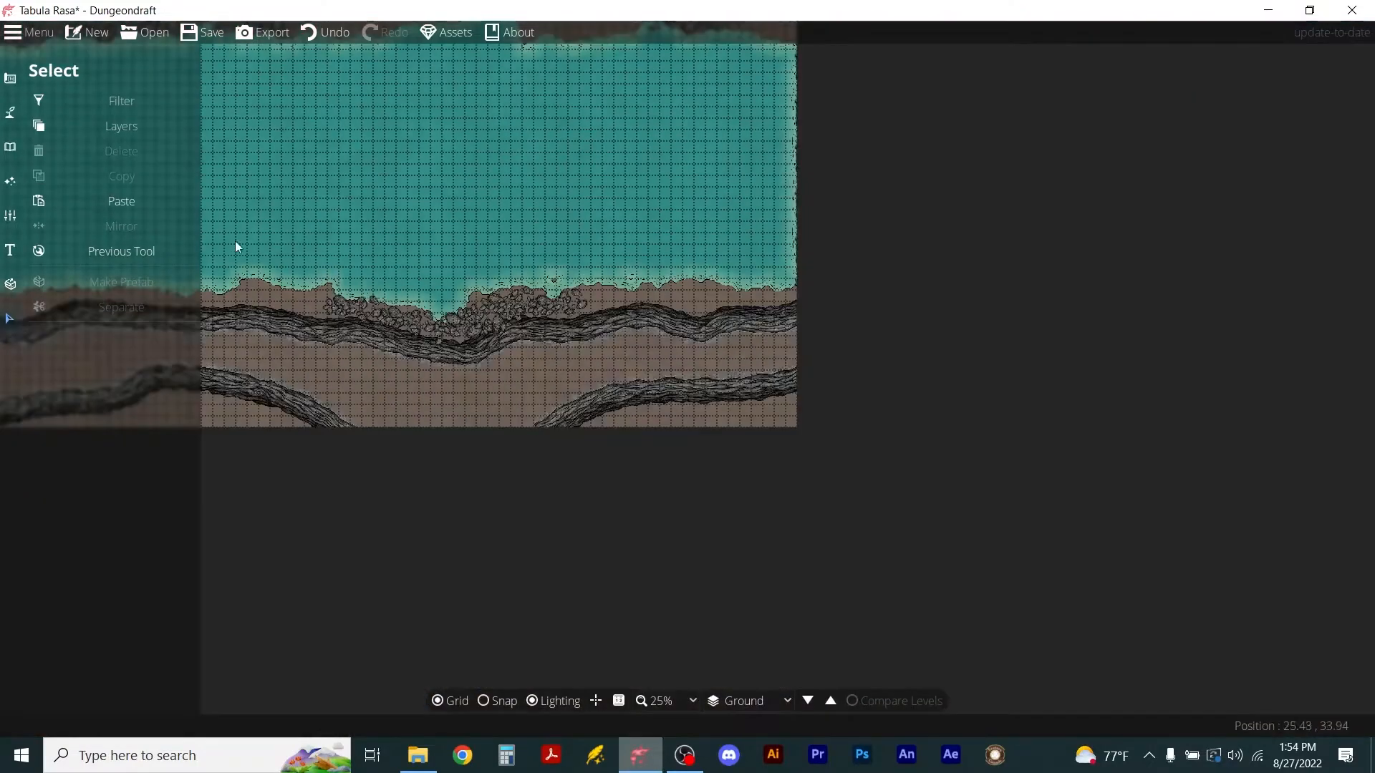
{"action": "scroll", "coordinate": [633, 280], "scroll_direction": "up", "scroll_amount": 4}
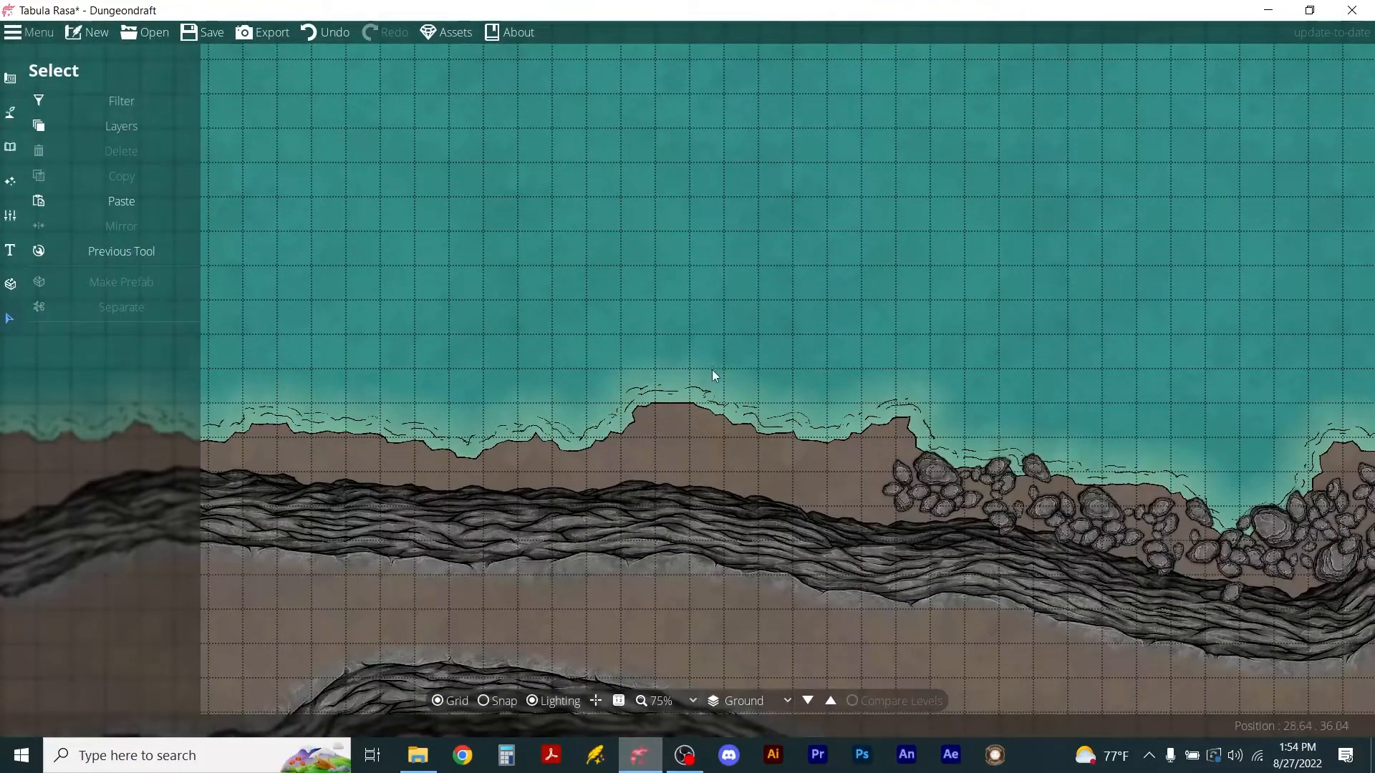
{"action": "left_click_drag", "start_coordinate": [852, 377], "coordinate": [779, 463]}
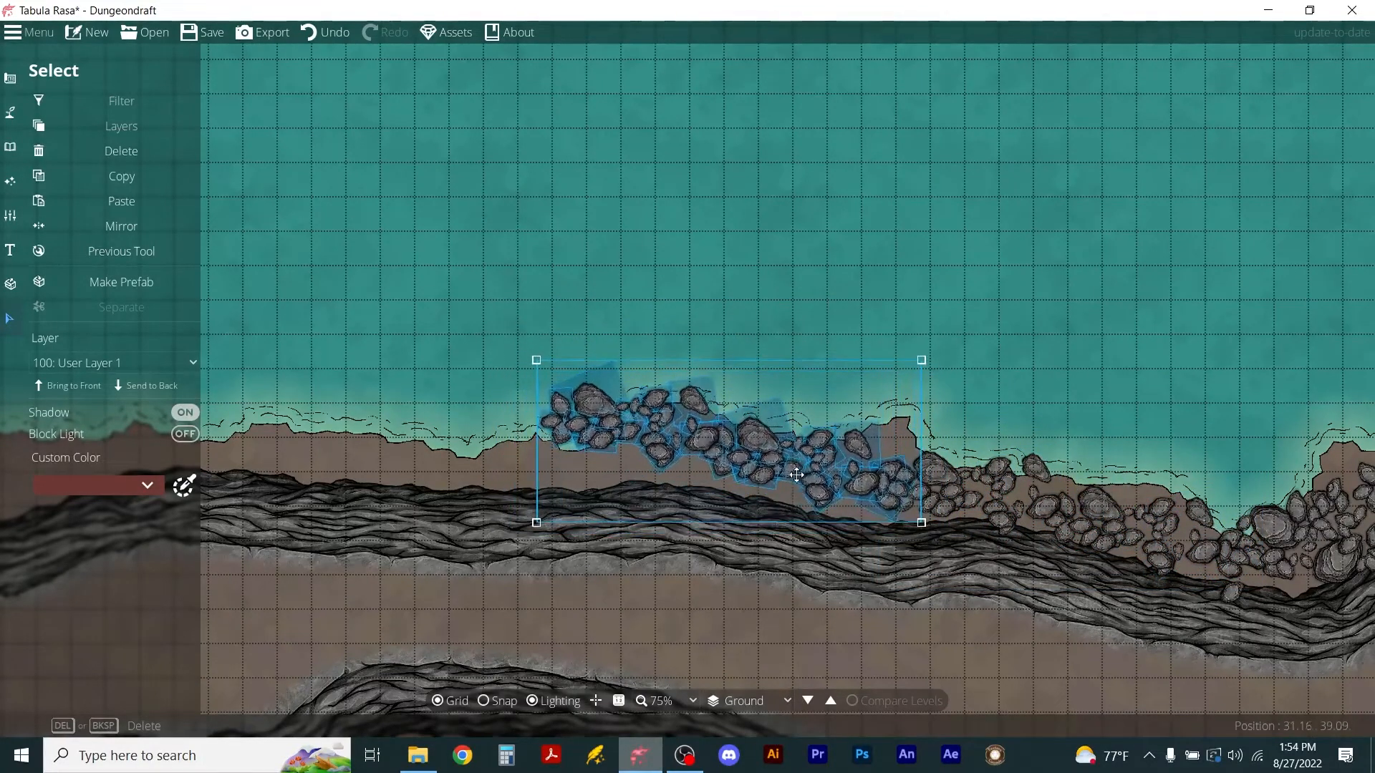
Move the western rocks of the new southern cluster out of the water and onto the beach.
{"action": "left_click", "coordinate": [632, 286]}
{"action": "left_click_drag", "start_coordinate": [465, 332], "coordinate": [639, 480]}
{"action": "left_click_drag", "start_coordinate": [595, 410], "coordinate": [602, 445]}
{"action": "left_click_drag", "start_coordinate": [641, 314], "coordinate": [655, 411]}
{"action": "left_click", "coordinate": [542, 295]}
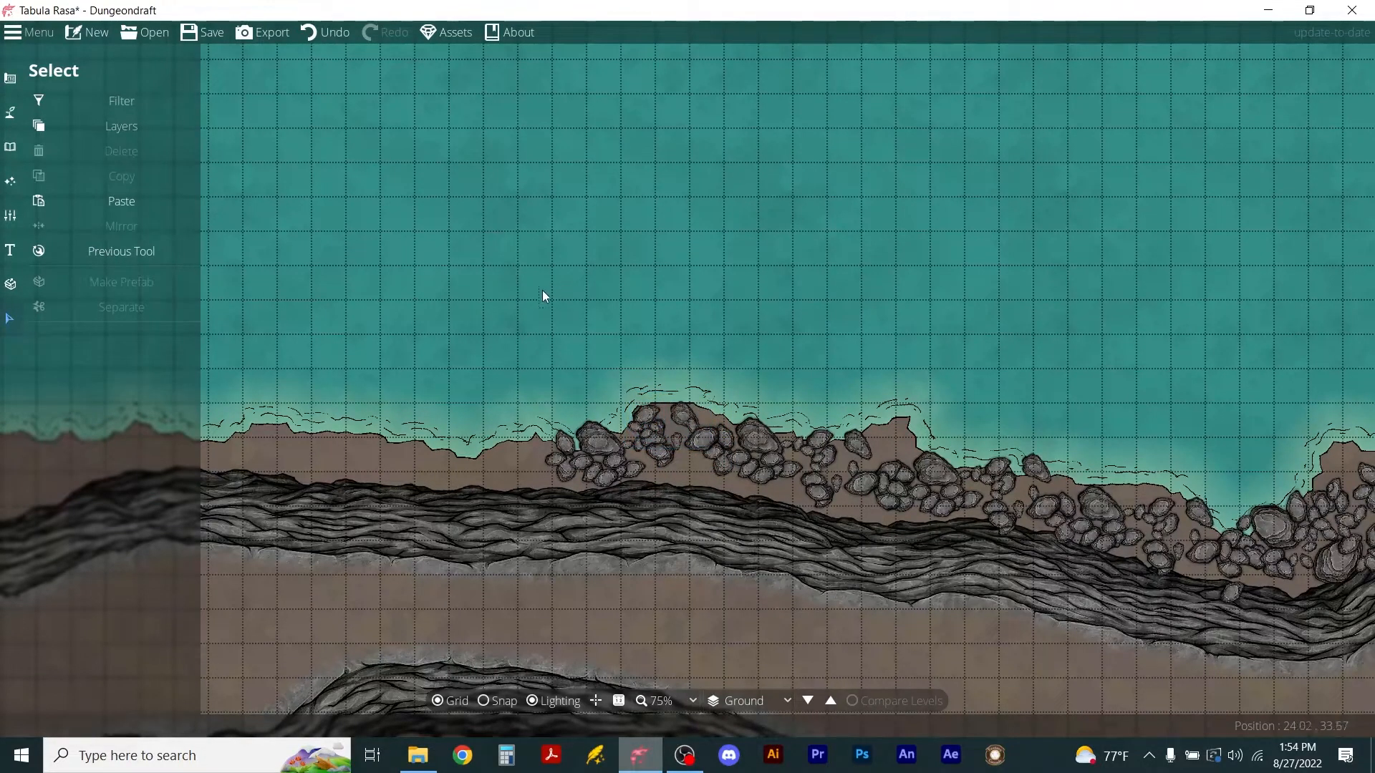
Duplicate the repositioned western rock row and place the copy farther west along the southern bank.
{"action": "left_click_drag", "start_coordinate": [515, 328], "coordinate": [879, 497]}
{"action": "left_click_drag", "start_coordinate": [750, 420], "coordinate": [415, 434]}
{"action": "left_click", "coordinate": [419, 336]}
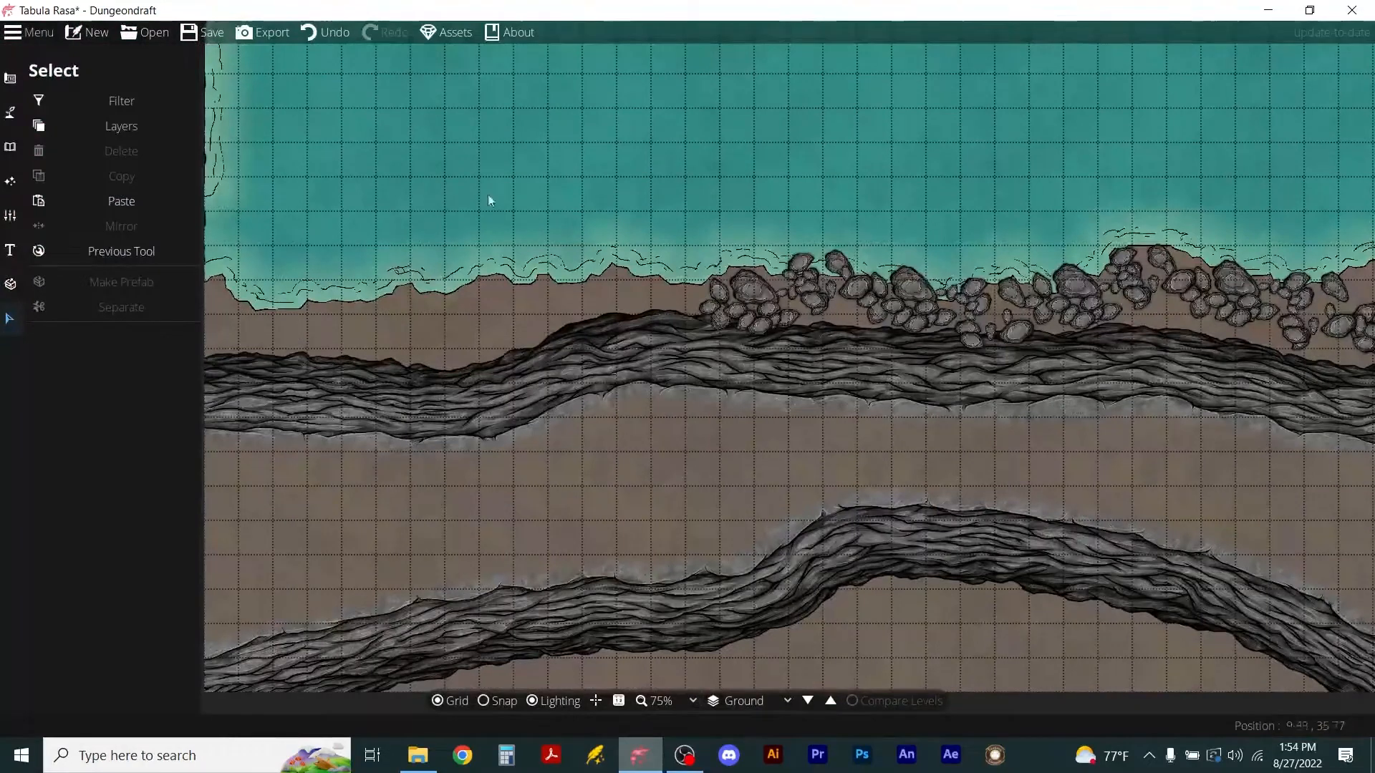
Place another copy of the rock row at the southern bank's western edge and move its stray rocks onto the beach.
{"action": "key", "text": "ctrl+v"}
{"action": "left_click_drag", "start_coordinate": [642, 385], "coordinate": [308, 335]}
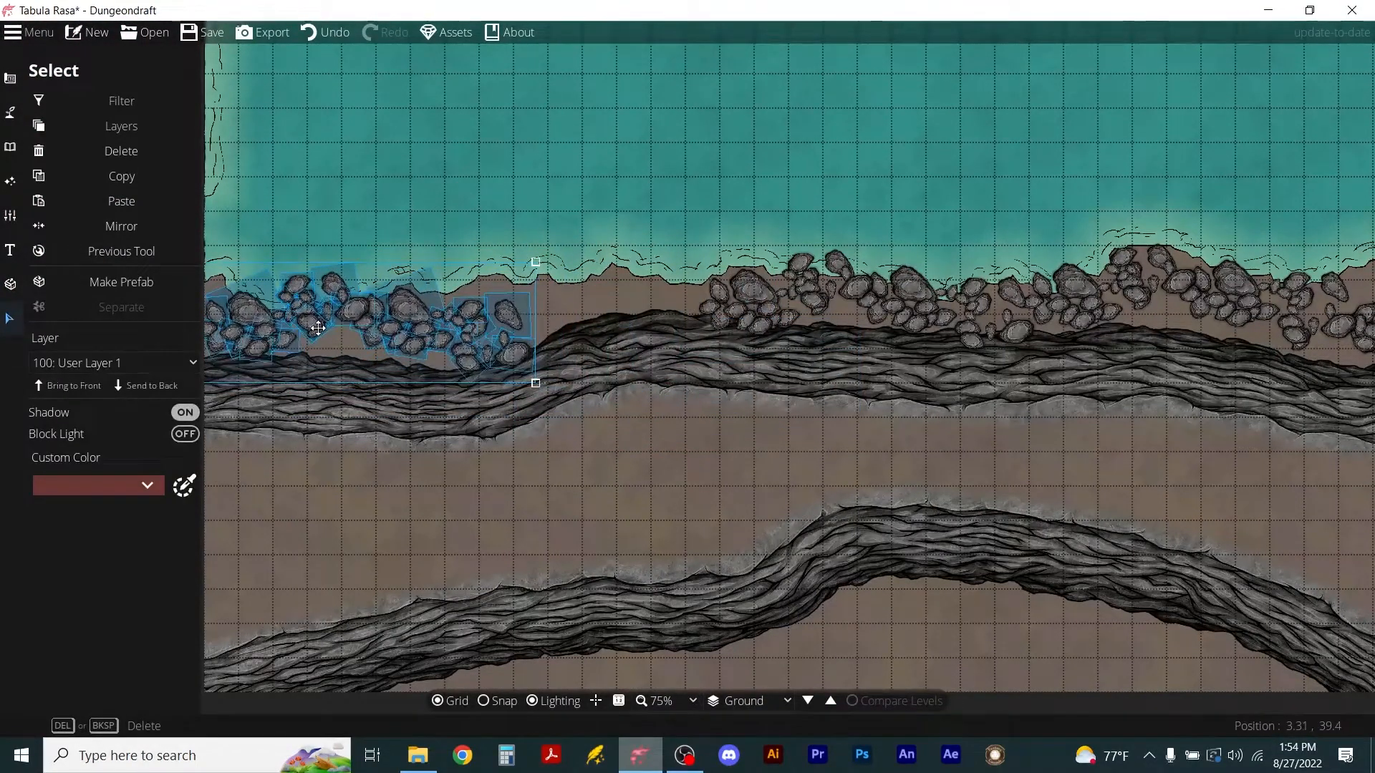
{"action": "left_click", "coordinate": [315, 225]}
{"action": "mouse_move", "coordinate": [288, 226]}
{"action": "left_mouse_down"}
{"action": "mouse_move", "coordinate": [359, 320]}
{"action": "mouse_move", "coordinate": [340, 316]}
{"action": "left_mouse_up"}
{"action": "left_click", "coordinate": [630, 455]}
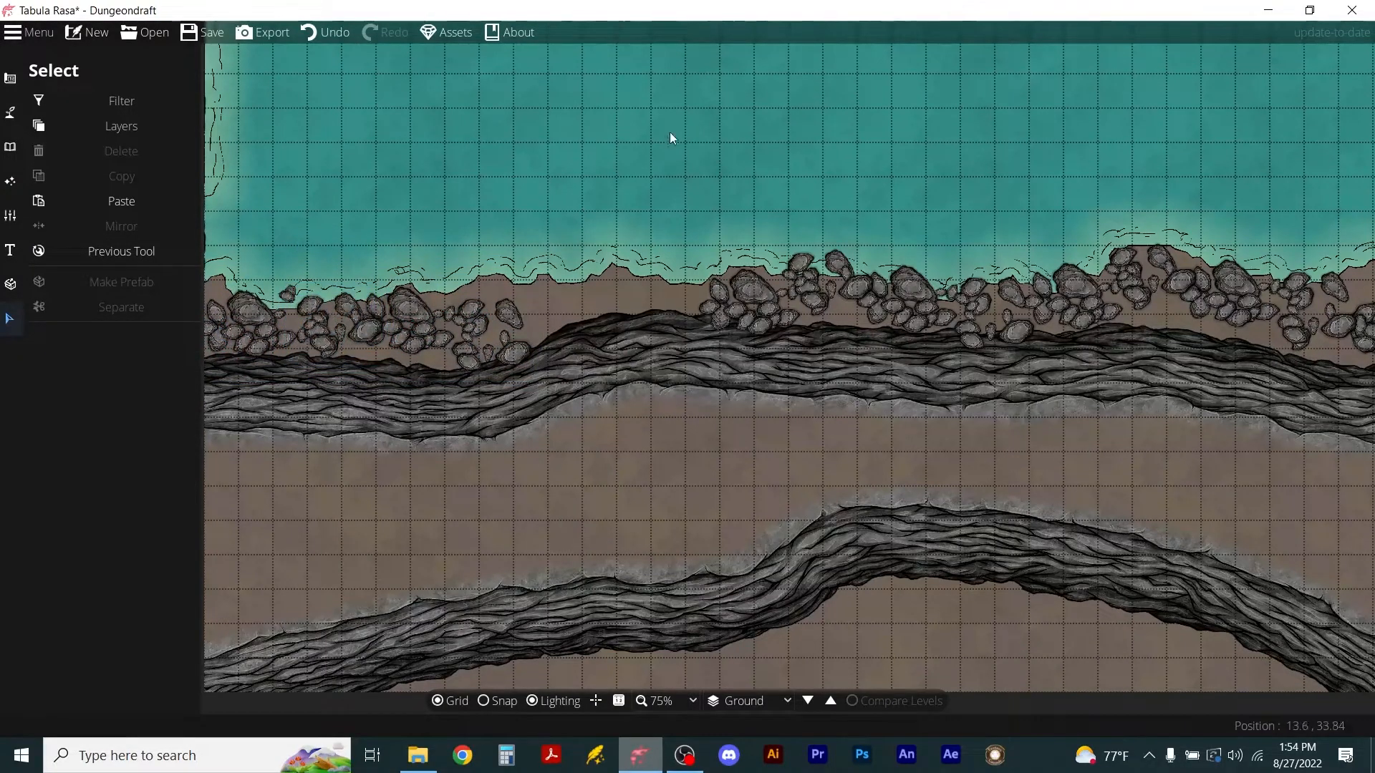
Fill the remaining gap on the western part of the southern bank with duplicated neighbouring rocks, moving the overhanging ones ashore.
{"action": "left_click_drag", "start_coordinate": [685, 199], "coordinate": [857, 330]}
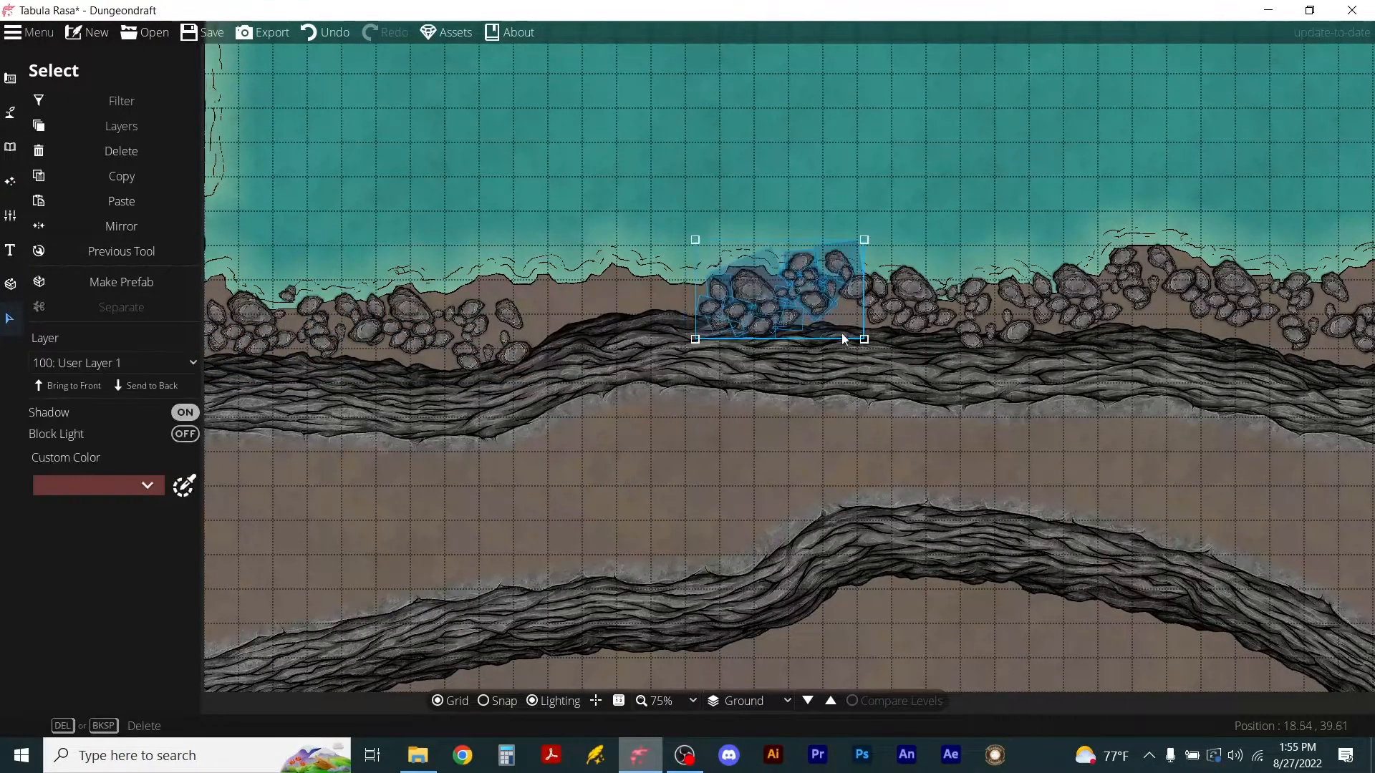
{"action": "key", "text": "ctrl+c"}
{"action": "key", "text": "ctrl+v"}
{"action": "left_click_drag", "start_coordinate": [655, 408], "coordinate": [569, 314]}
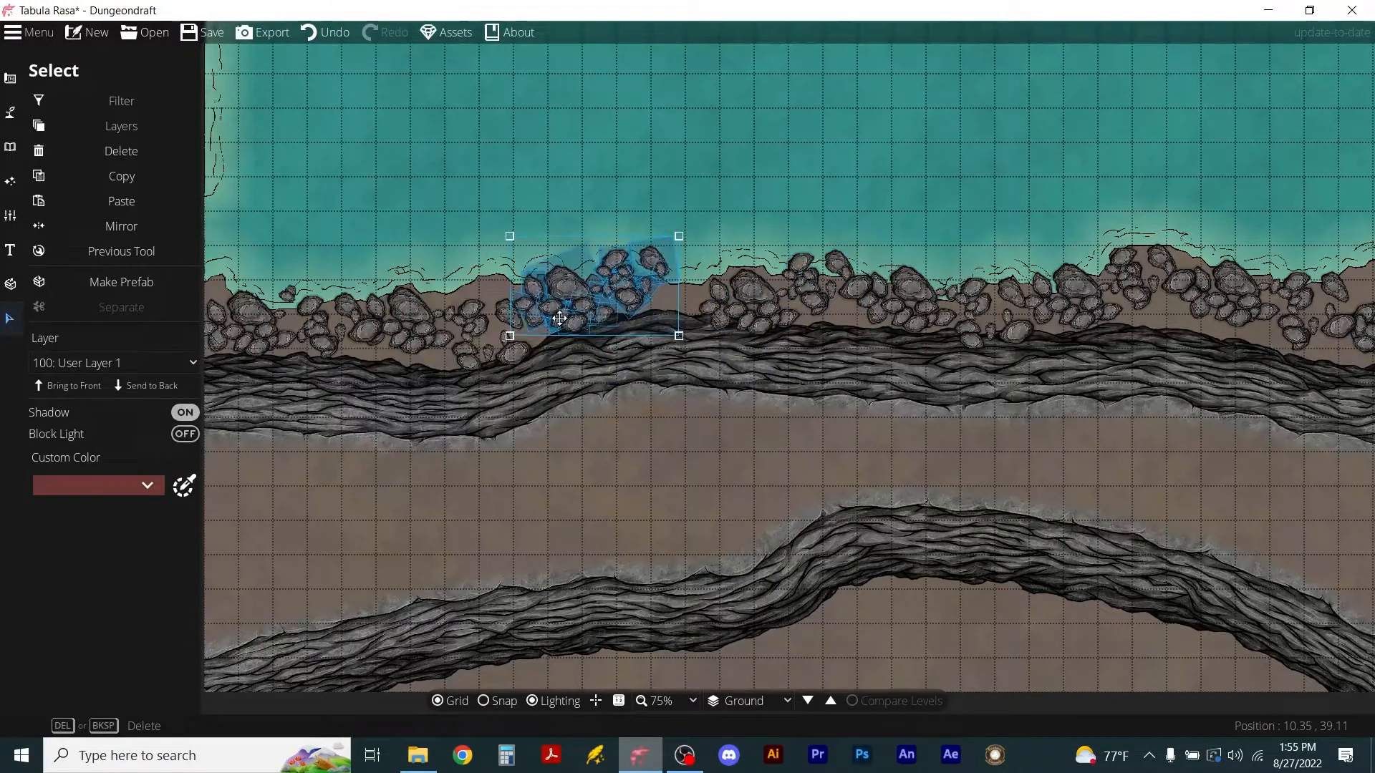
{"action": "left_click", "coordinate": [600, 176]}
{"action": "left_click_drag", "start_coordinate": [593, 196], "coordinate": [660, 291]}
{"action": "left_click", "coordinate": [555, 205]}
Duplicate the eastern rocks of the southern bank, place the copy farther east, and clear the stray rock off the small islet.
{"action": "scroll", "coordinate": [650, 241], "scroll_direction": "down", "scroll_amount": 5}
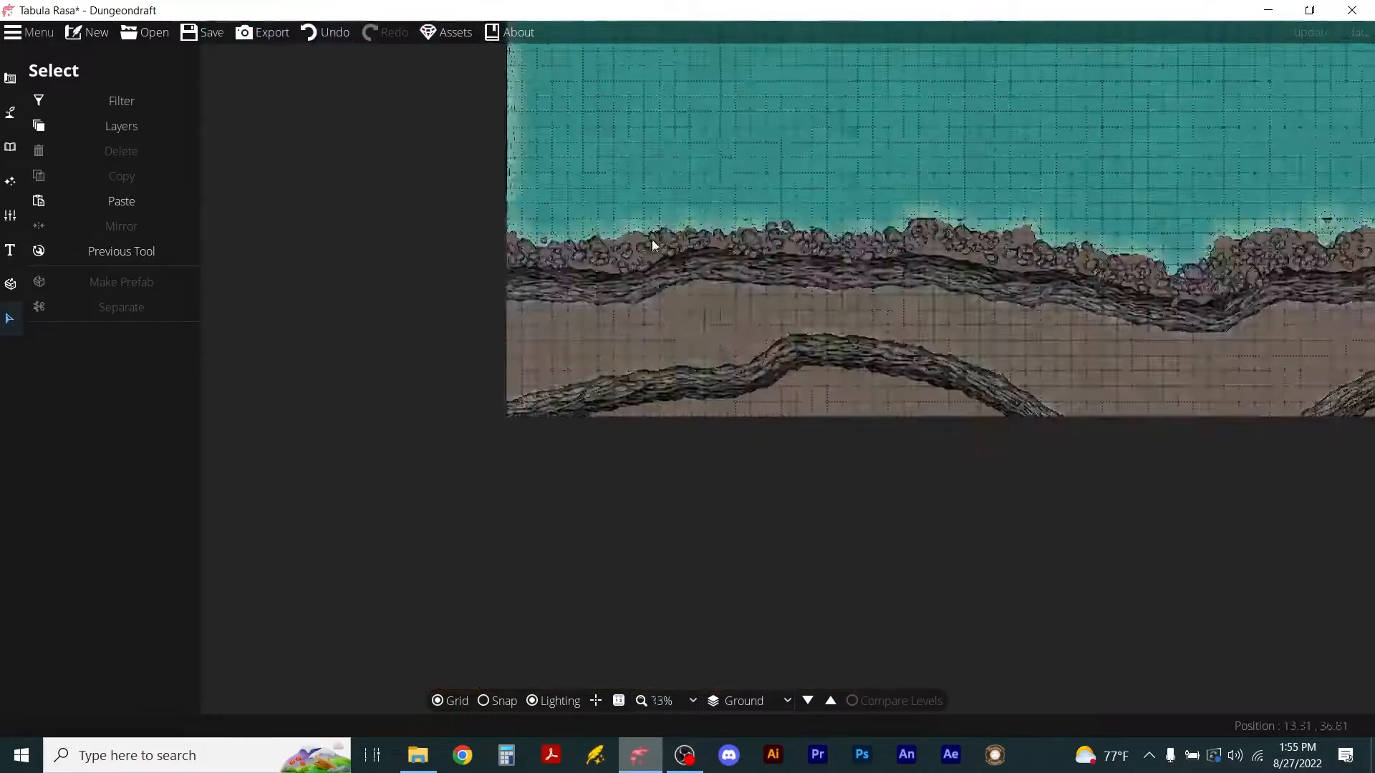
{"action": "scroll", "coordinate": [1049, 170], "scroll_direction": "up", "scroll_amount": 4}
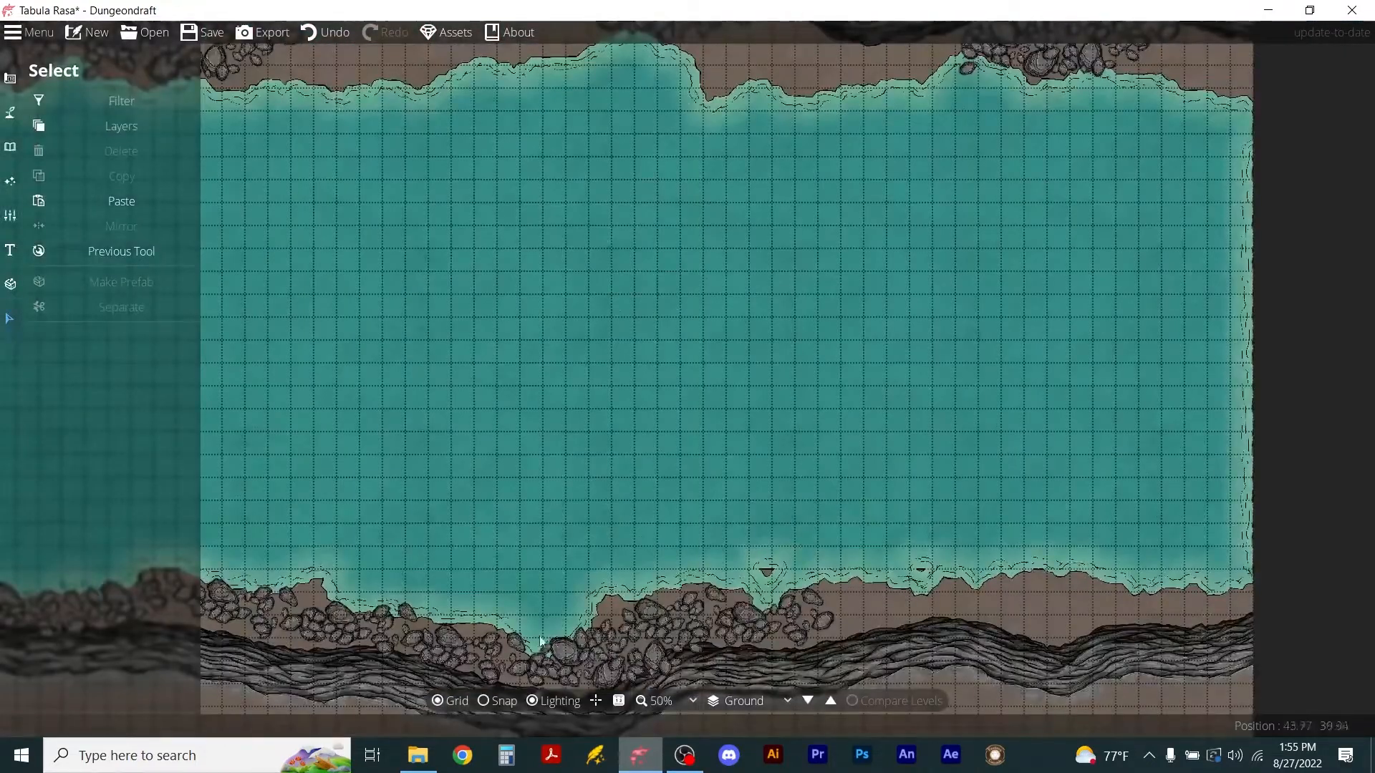
{"action": "left_click_drag", "start_coordinate": [645, 557], "coordinate": [840, 635]}
{"action": "key", "text": "ctrl+c"}
{"action": "key", "text": "ctrl+v"}
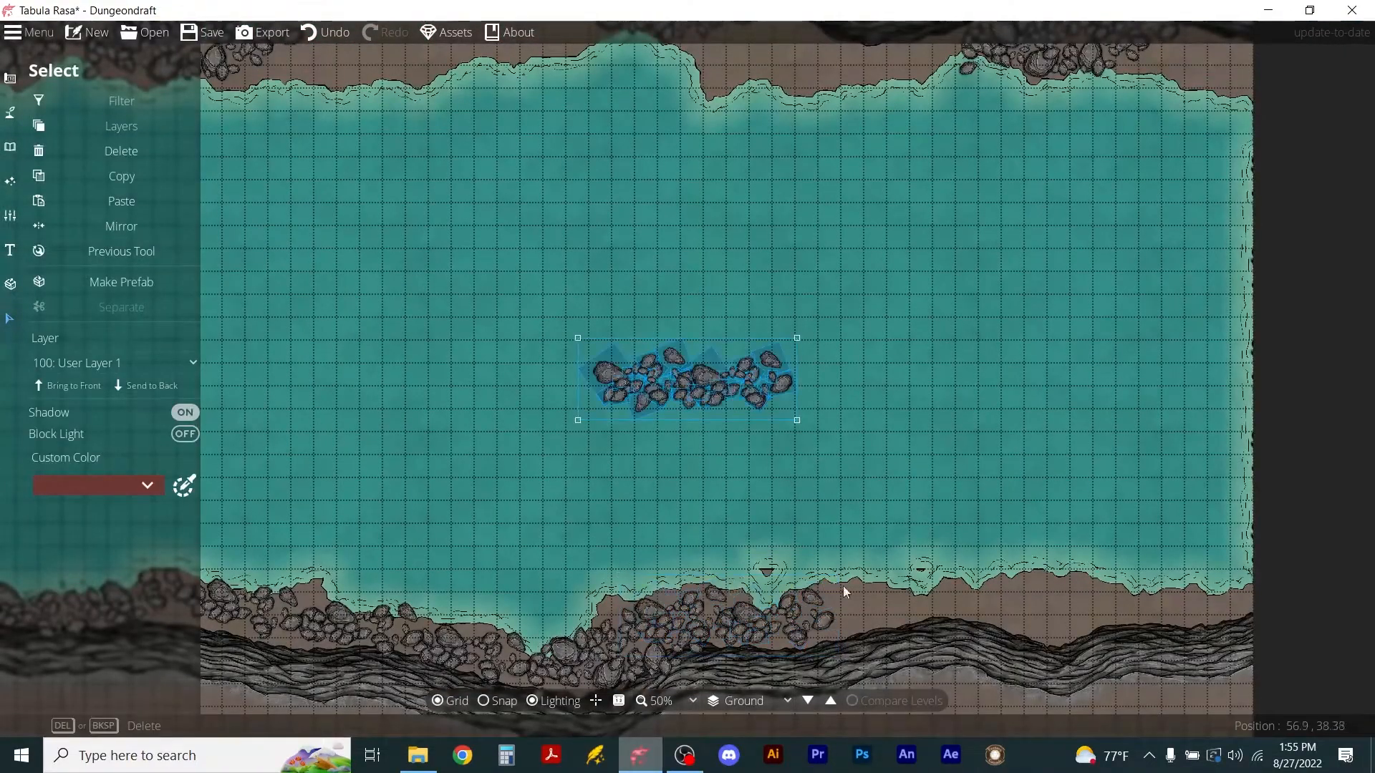
{"action": "left_click_drag", "start_coordinate": [727, 428], "coordinate": [1042, 591]}
{"action": "left_click", "coordinate": [1112, 573]}
{"action": "left_click", "coordinate": [906, 571]}
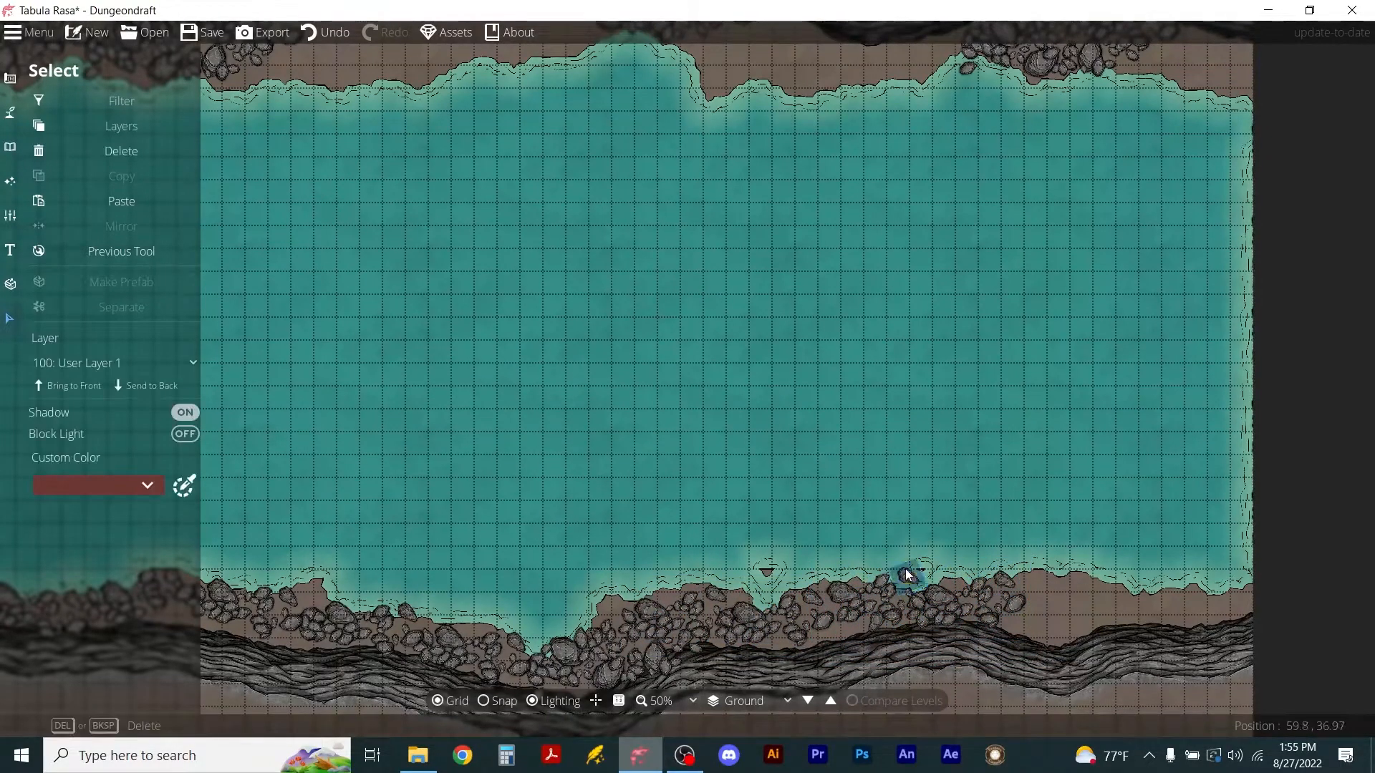
{"action": "left_click", "coordinate": [1148, 538]}
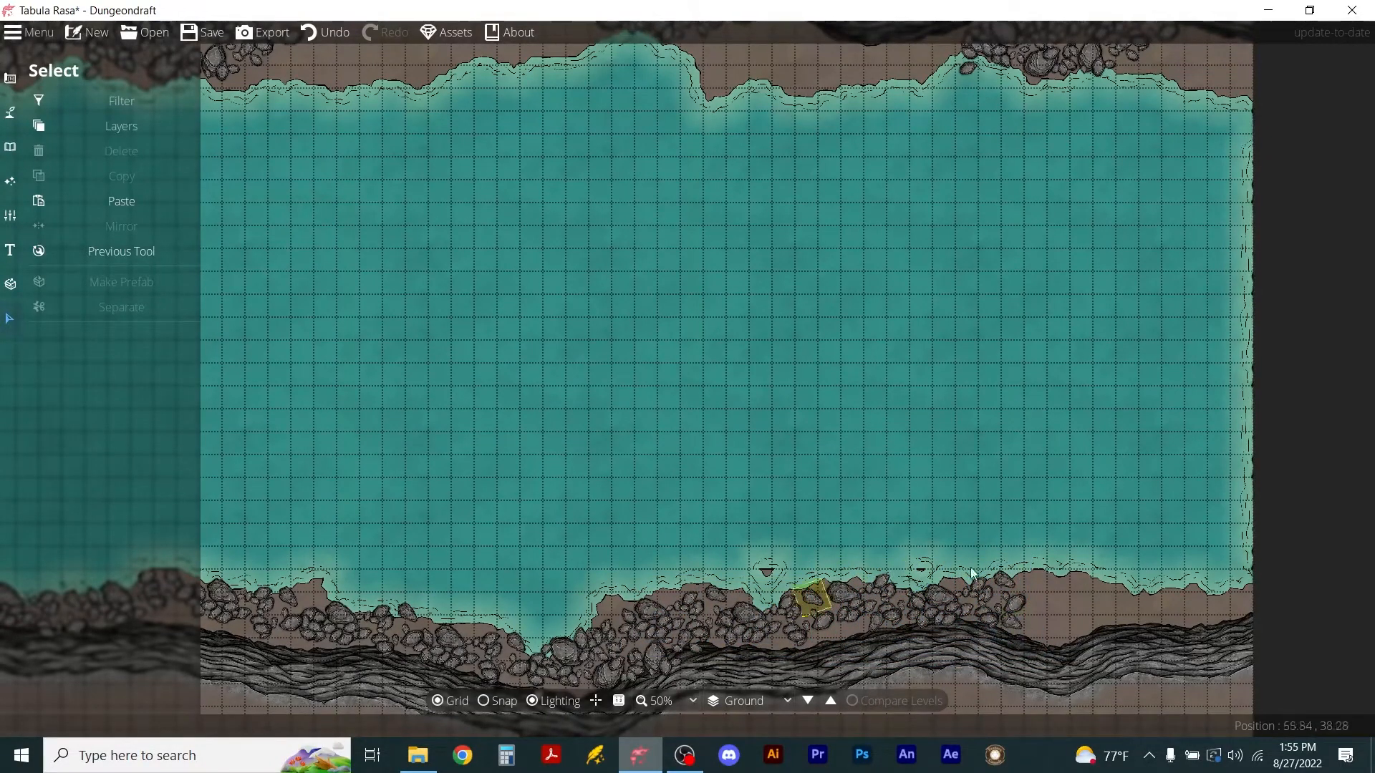
Place another copy of the rocks at the southern bank's eastern end and shift some rocks to fill the gaps.
{"action": "key", "text": "ctrl+v"}
{"action": "left_click_drag", "start_coordinate": [703, 393], "coordinate": [1144, 582]}
{"action": "left_click_drag", "start_coordinate": [1053, 520], "coordinate": [1063, 619]}
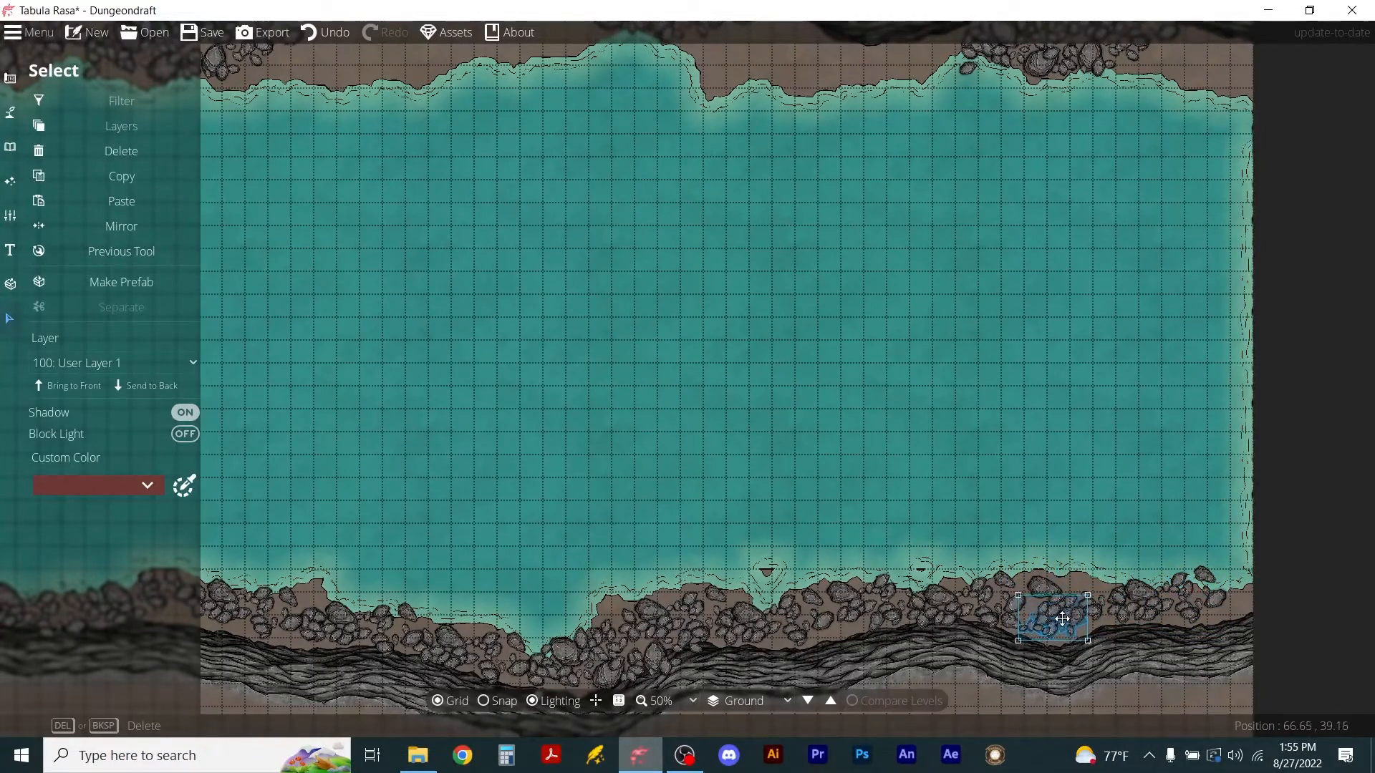
{"action": "left_click_drag", "start_coordinate": [1199, 573], "coordinate": [1069, 580]}
{"action": "left_click", "coordinate": [1097, 587]}
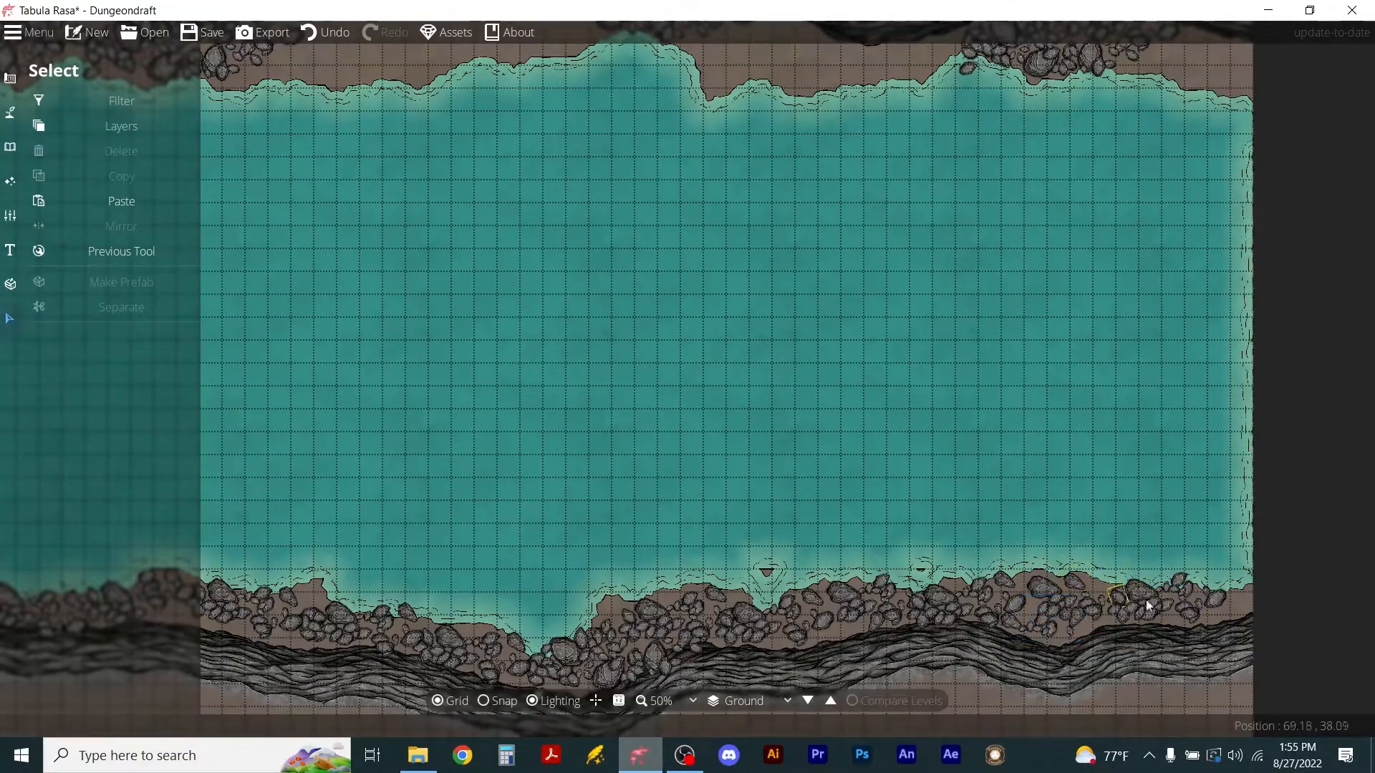
{"action": "left_click_drag", "start_coordinate": [1188, 590], "coordinate": [1099, 587]}
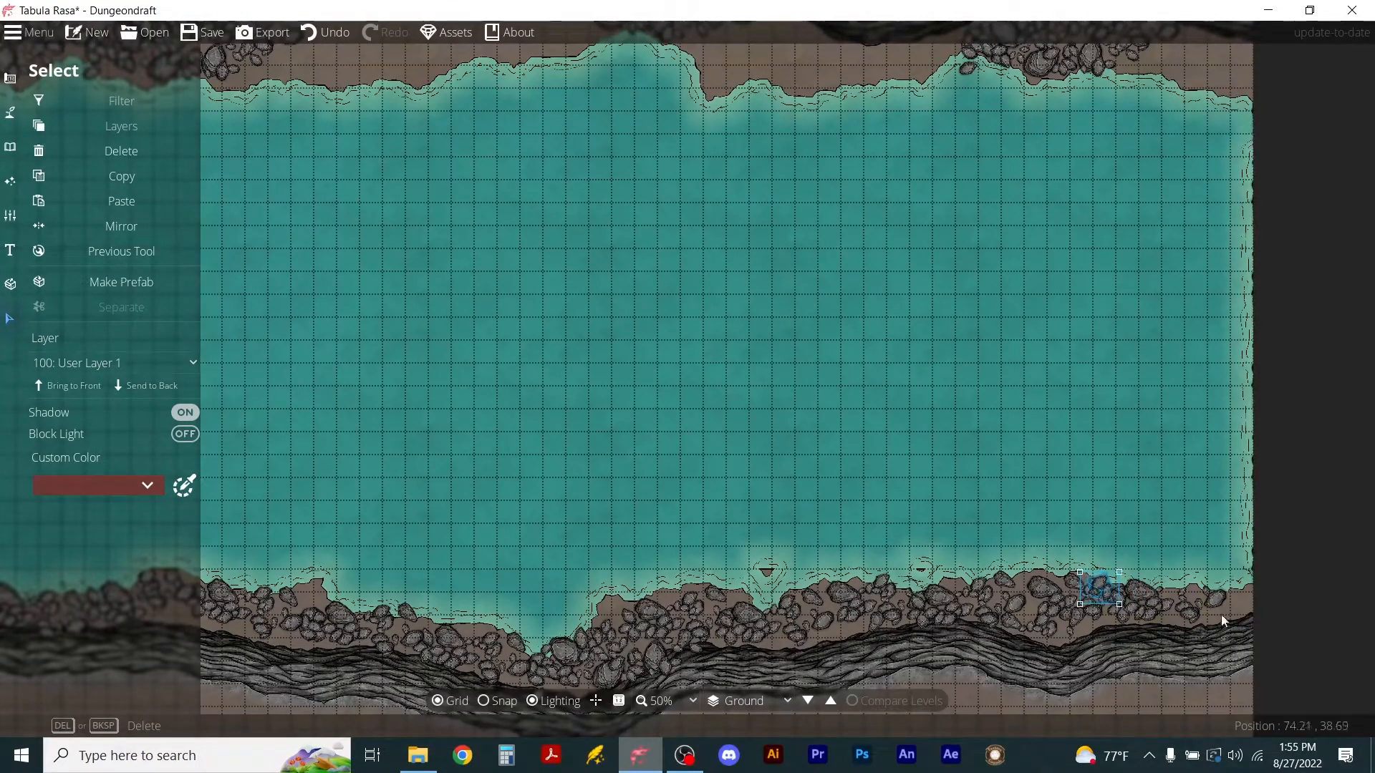
{"action": "left_click", "coordinate": [1156, 474]}
Duplicate the western part of the rock cluster under the northern cliff bend and place it in the gap to the west.
{"action": "scroll", "coordinate": [1054, 294], "scroll_direction": "down", "scroll_amount": 4}
{"action": "scroll", "coordinate": [915, 122], "scroll_direction": "up", "scroll_amount": 3}
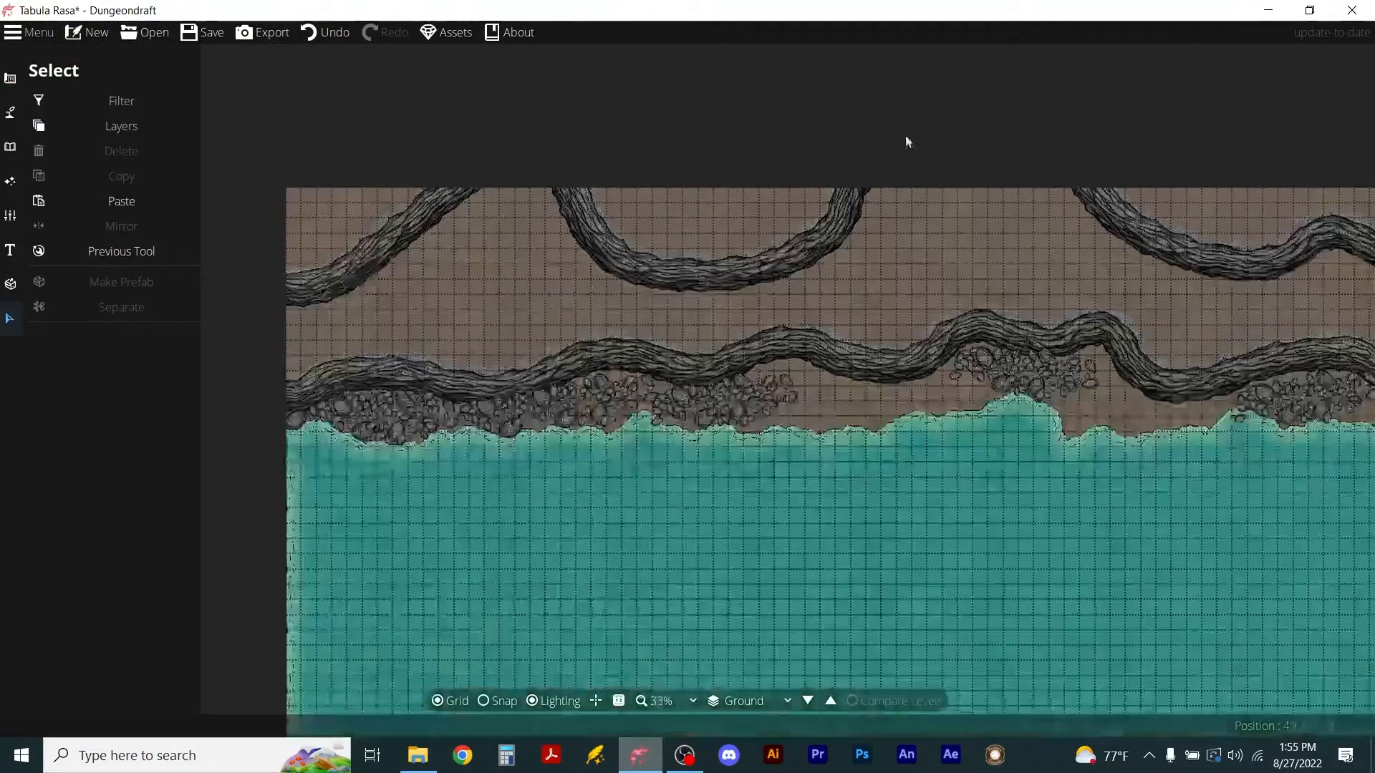
{"action": "left_click_drag", "start_coordinate": [921, 289], "coordinate": [1038, 412]}
{"action": "key", "text": "ctrl+c"}
{"action": "key", "text": "ctrl+v"}
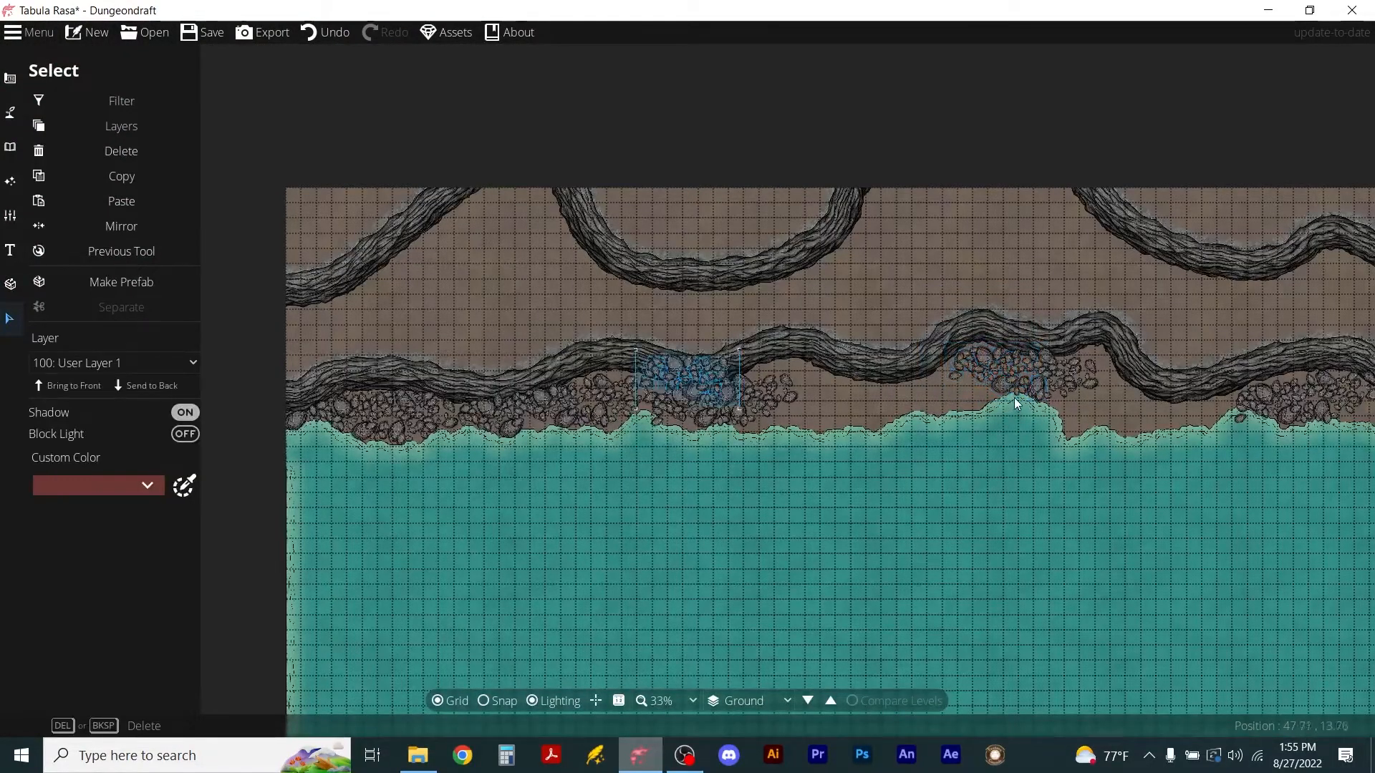
{"action": "left_click_drag", "start_coordinate": [670, 375], "coordinate": [826, 399]}
{"action": "left_click", "coordinate": [978, 225]}
Copy a smaller western section of the same bend cluster into the remaining gap beside the previous copy.
{"action": "left_click_drag", "start_coordinate": [922, 265], "coordinate": [1012, 414]}
{"action": "key", "text": "ctrl+c"}
{"action": "key", "text": "ctrl+v"}
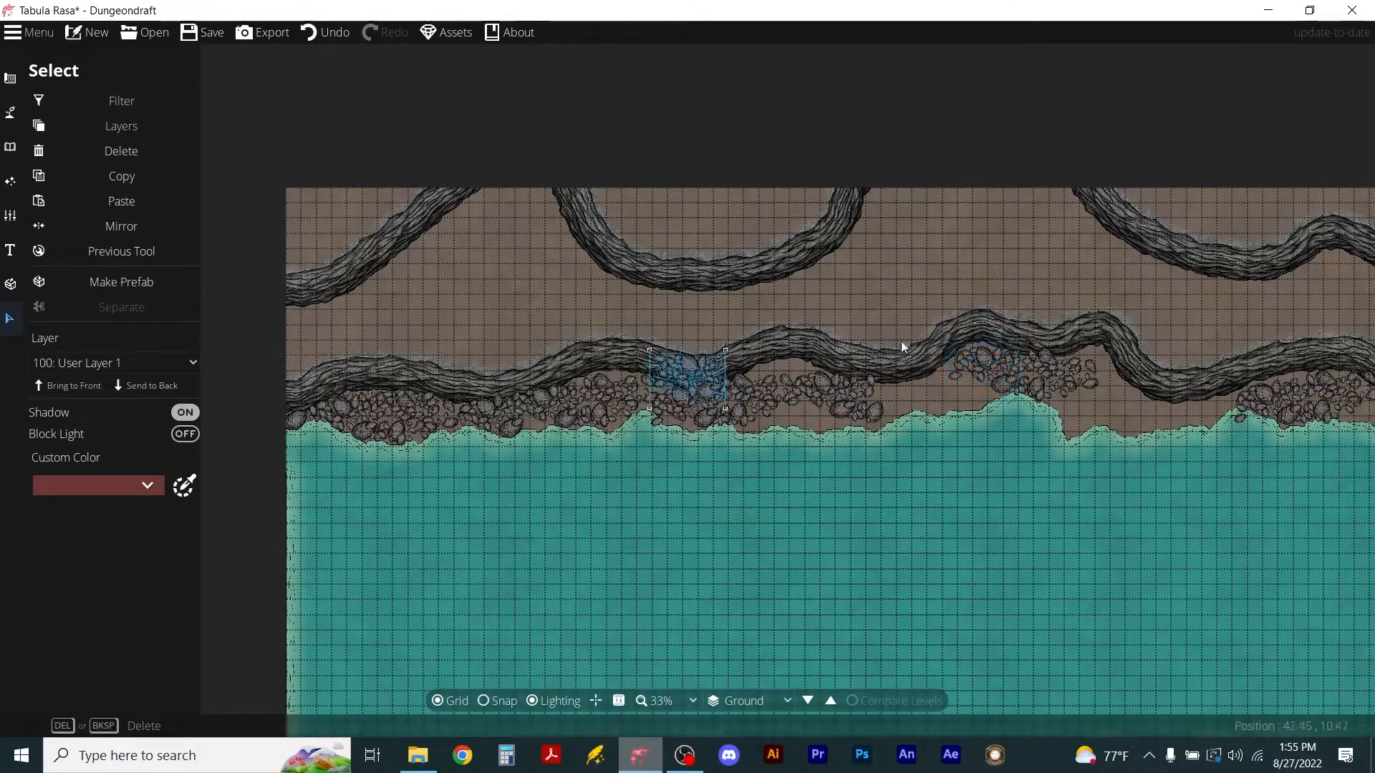
{"action": "left_click_drag", "start_coordinate": [666, 376], "coordinate": [886, 395]}
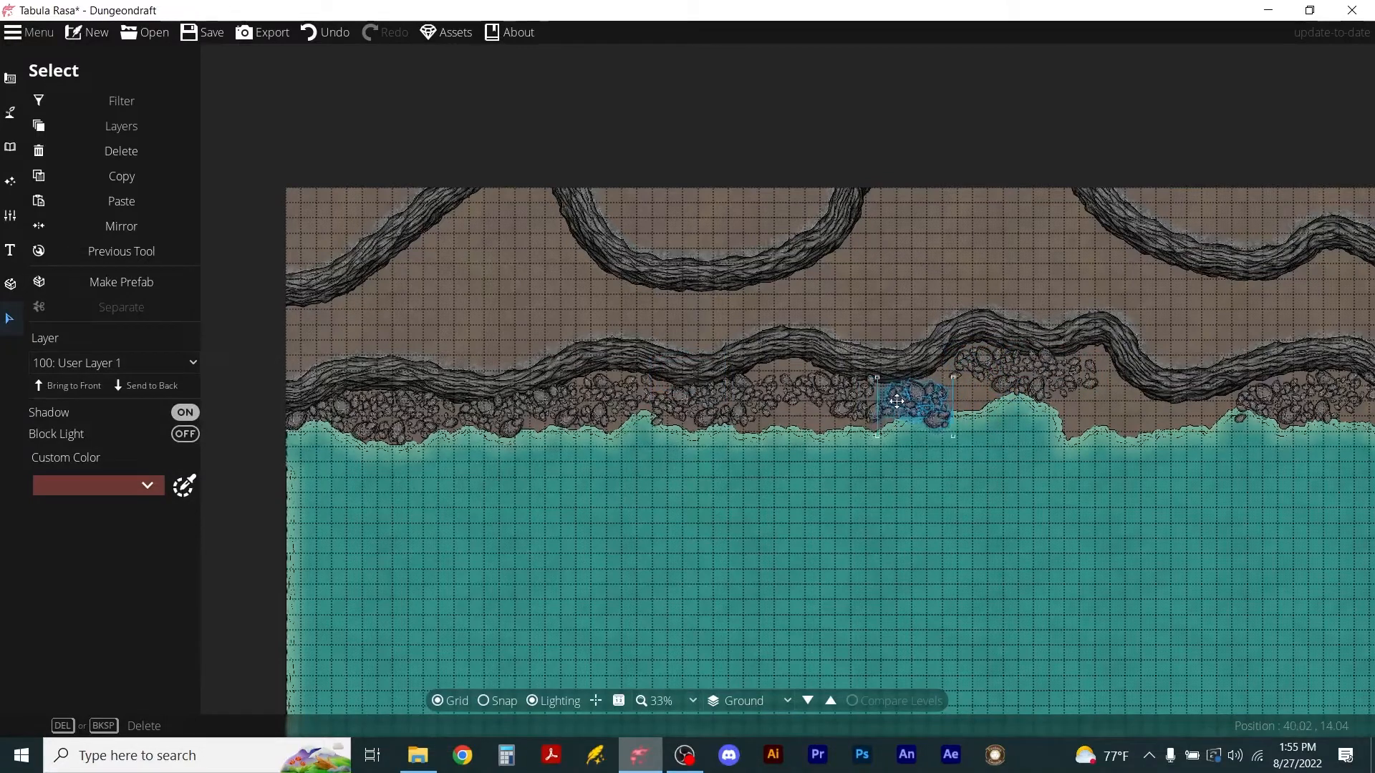
{"action": "left_click", "coordinate": [1081, 412]}
Duplicate a narrow section of the eastern rocks on the northern bank and place it in the gap below the cliff bend.
{"action": "left_click_drag", "start_coordinate": [1248, 296], "coordinate": [1313, 452]}
{"action": "key", "text": "ctrl+c"}
{"action": "key", "text": "ctrl+v"}
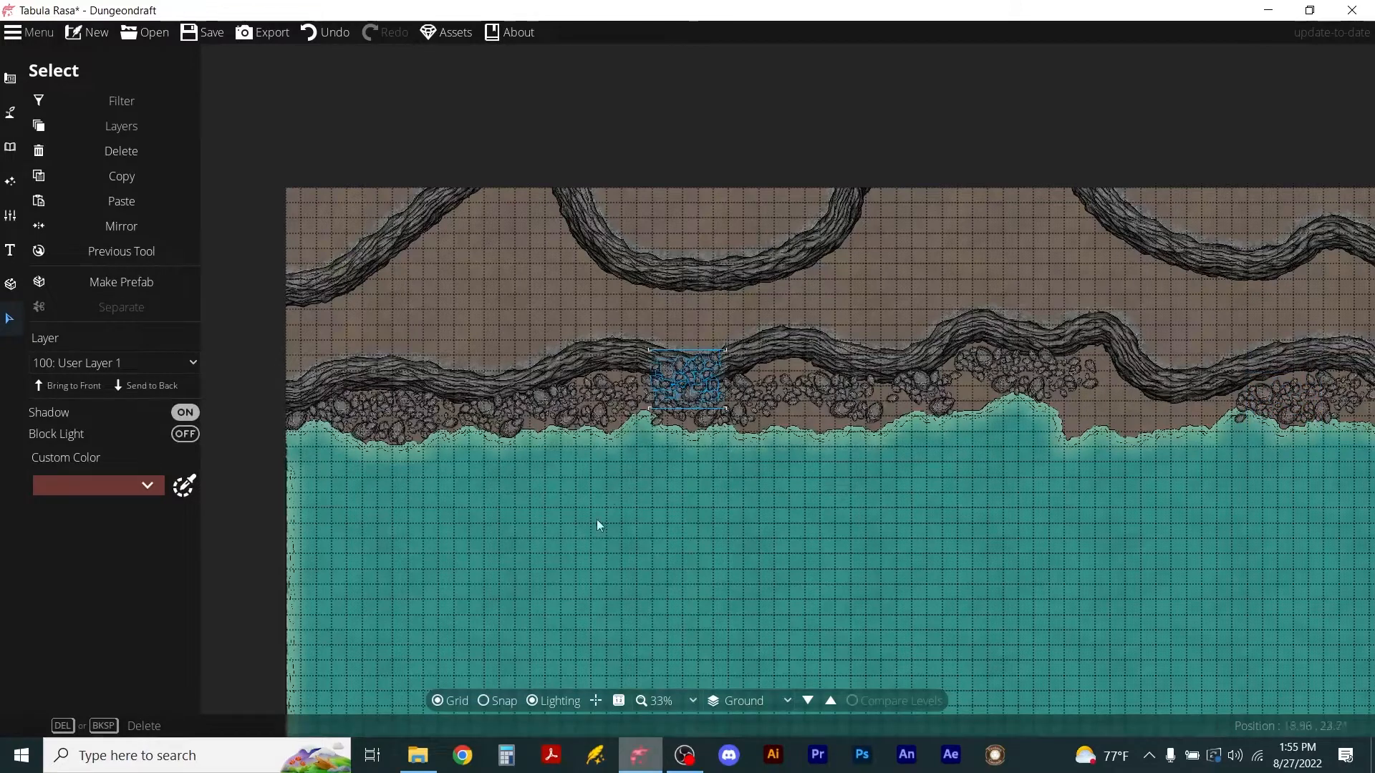
{"action": "left_click_drag", "start_coordinate": [674, 385], "coordinate": [1074, 407]}
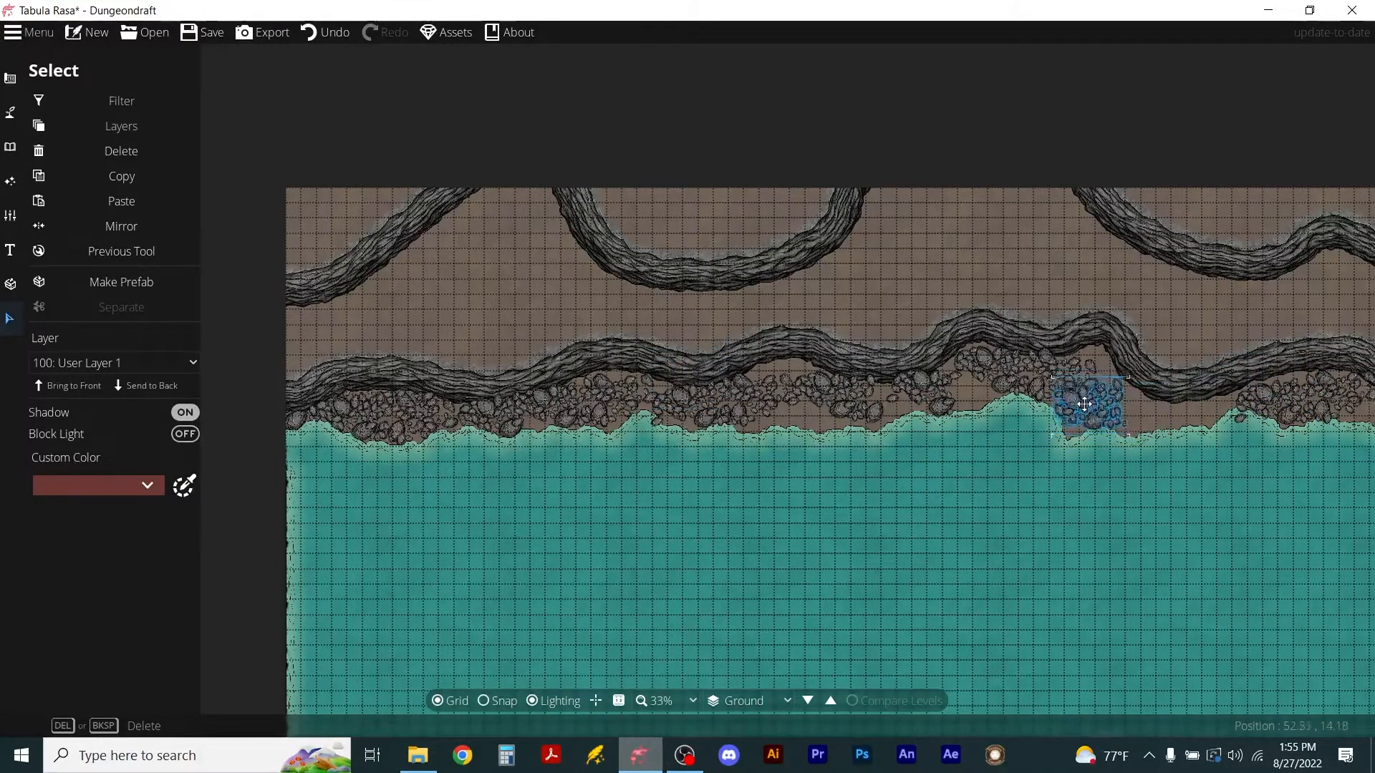
{"action": "left_click", "coordinate": [1167, 501]}
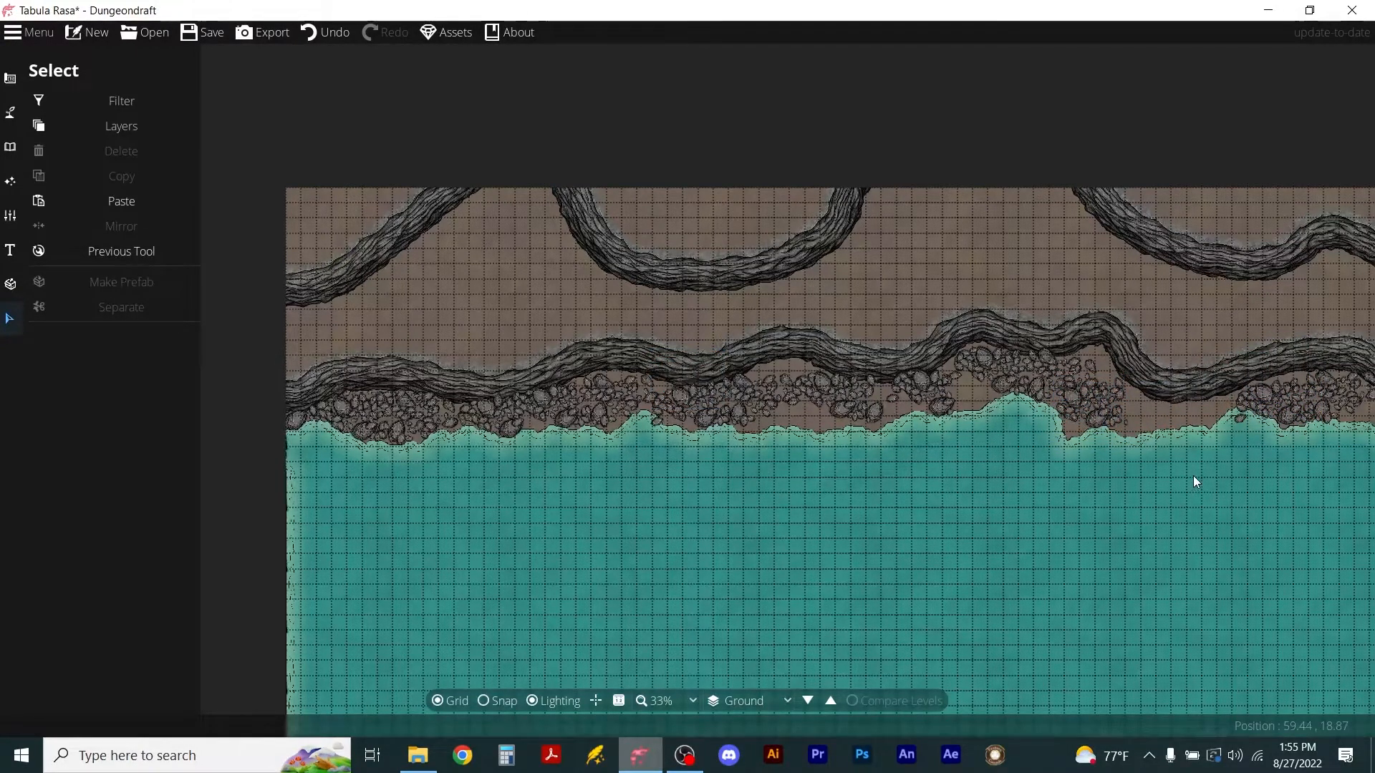
Place two more copies of that rock section on the northern beach's western half, the second tucked up under the cliff's curve.
{"action": "key", "text": "ctrl+z"}
{"action": "left_click_drag", "start_coordinate": [660, 396], "coordinate": [767, 421]}
{"action": "left_click", "coordinate": [862, 451]}
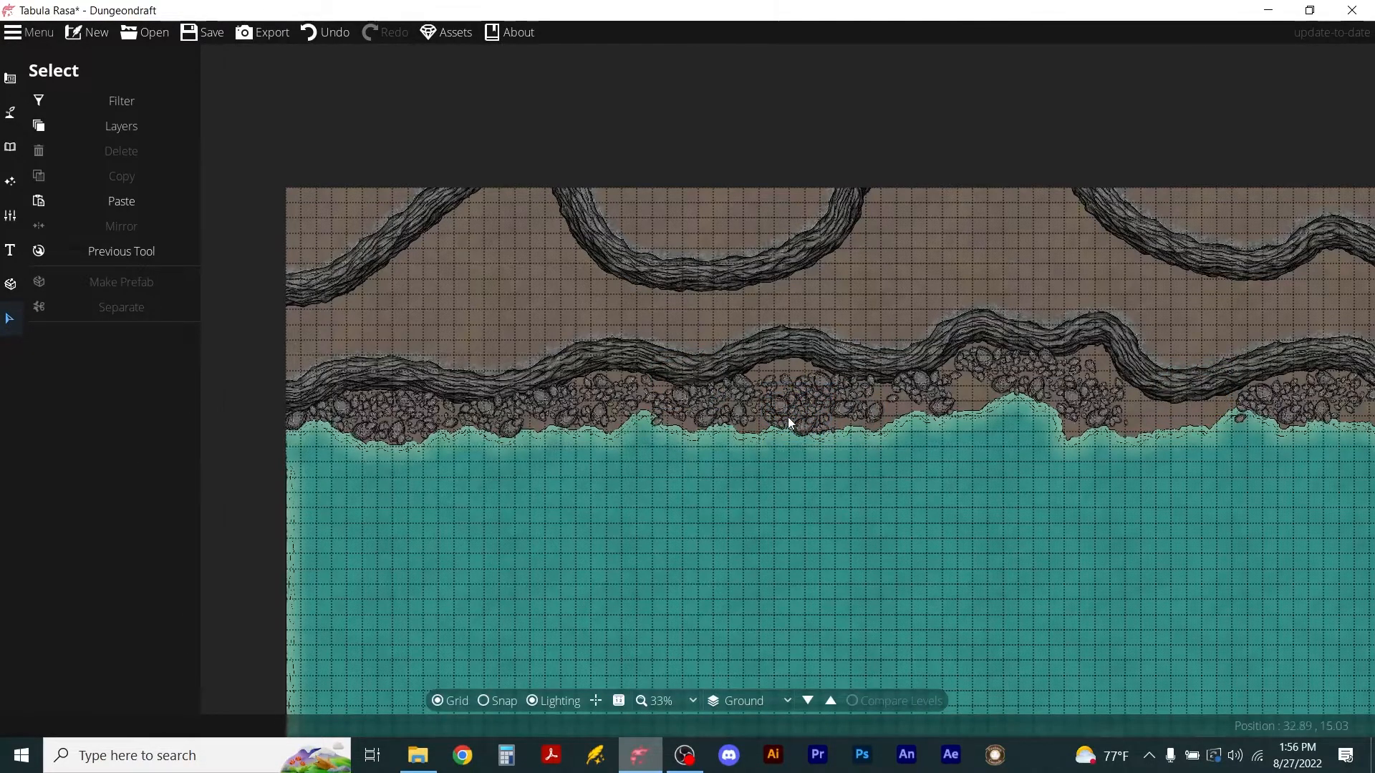
{"action": "scroll", "coordinate": [802, 426], "scroll_direction": "up", "scroll_amount": 4}
{"action": "scroll", "coordinate": [797, 408], "scroll_direction": "down", "scroll_amount": 1}
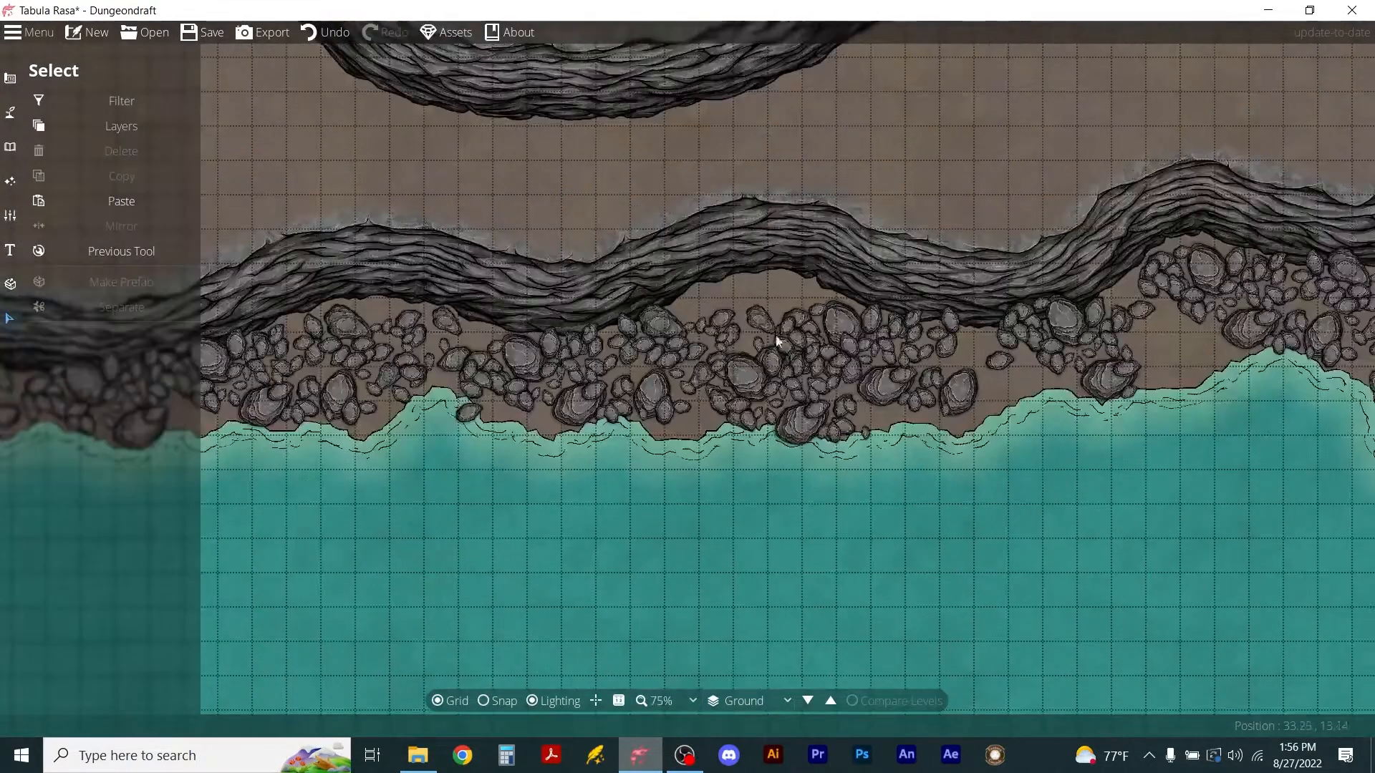
{"action": "key", "text": "ctrl+v"}
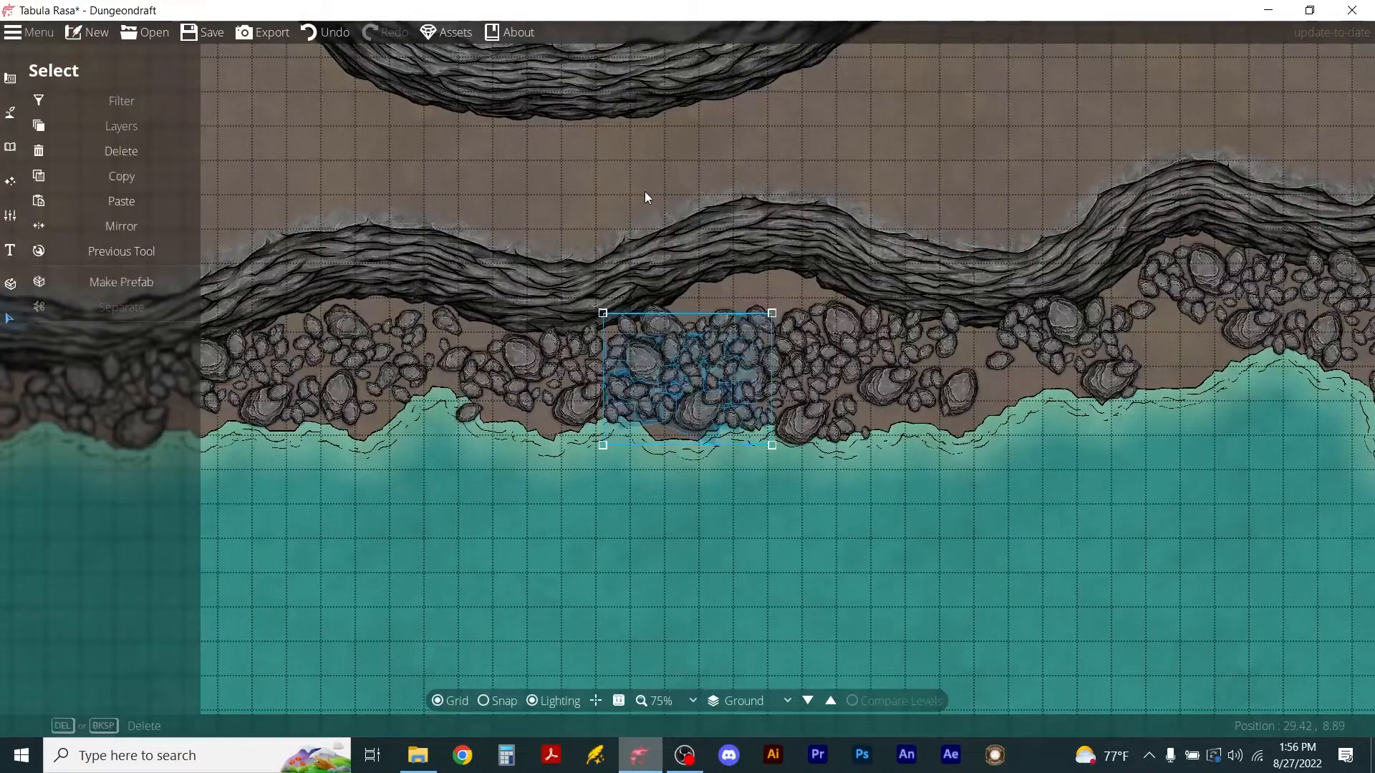
{"action": "left_click_drag", "start_coordinate": [661, 396], "coordinate": [723, 326]}
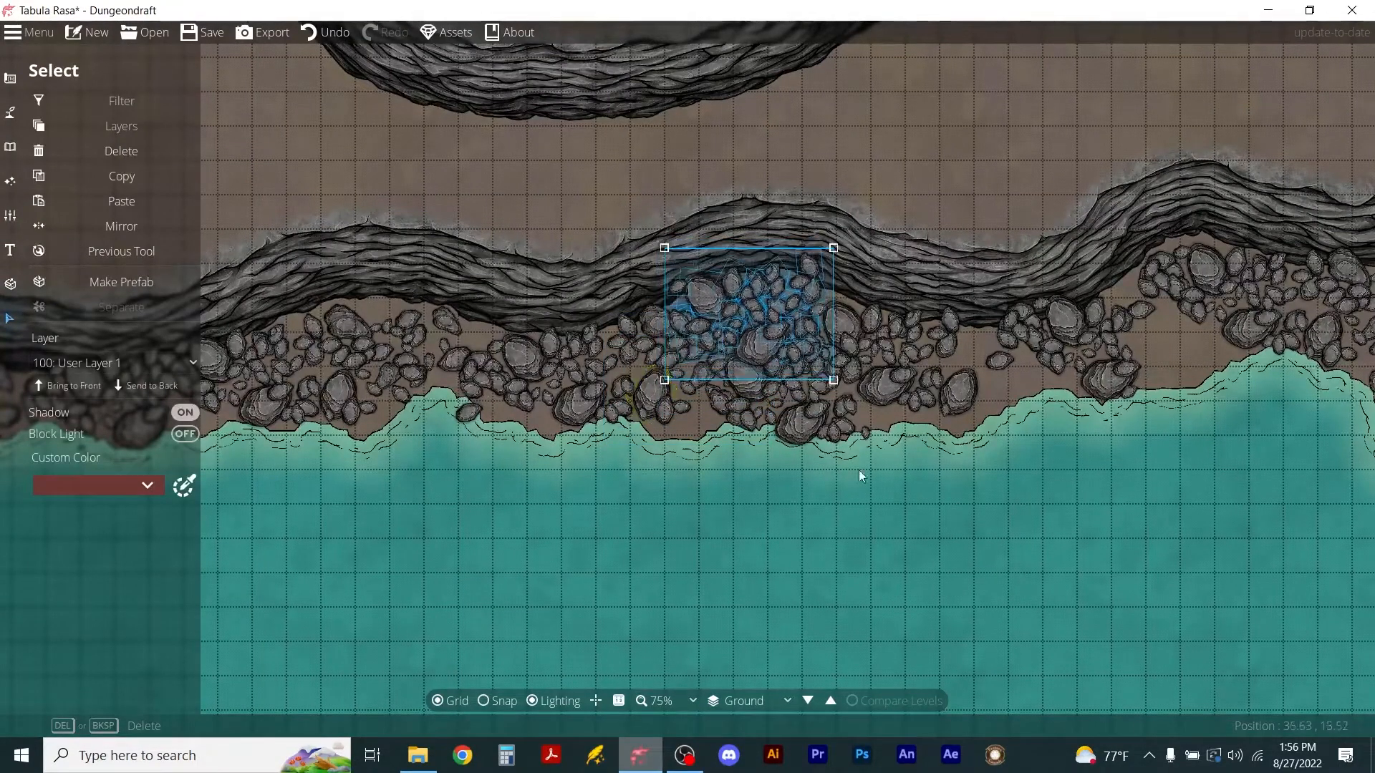
{"action": "left_click", "coordinate": [882, 445]}
Place another copy of the rocks below the cliff's dip east of the bend and rotate it to fit the shoreline.
{"action": "scroll", "coordinate": [1017, 489], "scroll_direction": "down", "scroll_amount": 2}
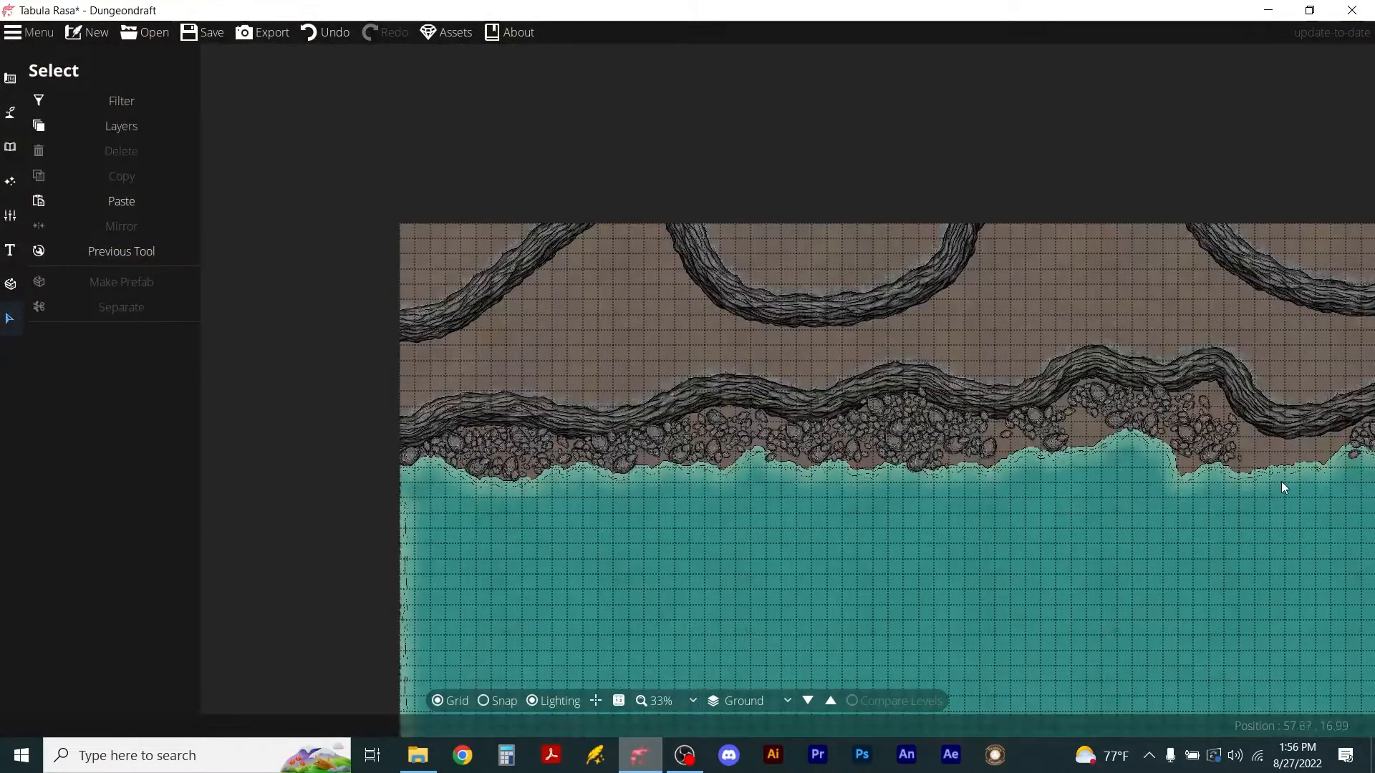
{"action": "key", "text": "ctrl+v"}
{"action": "left_click_drag", "start_coordinate": [664, 367], "coordinate": [1248, 442]}
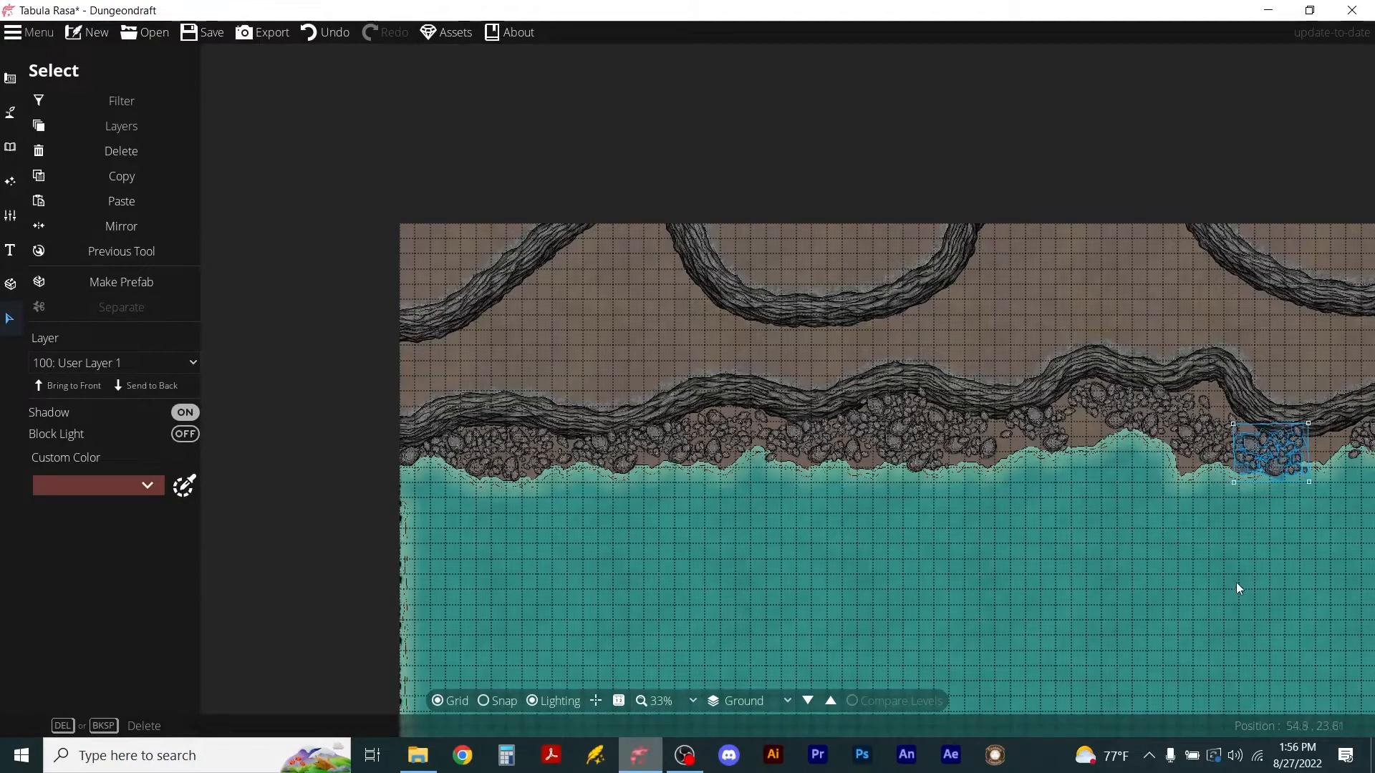
{"action": "scroll", "coordinate": [1163, 609], "scroll_direction": "up", "scroll_amount": 3}
{"action": "left_click_drag", "start_coordinate": [1182, 583], "coordinate": [534, 752]}
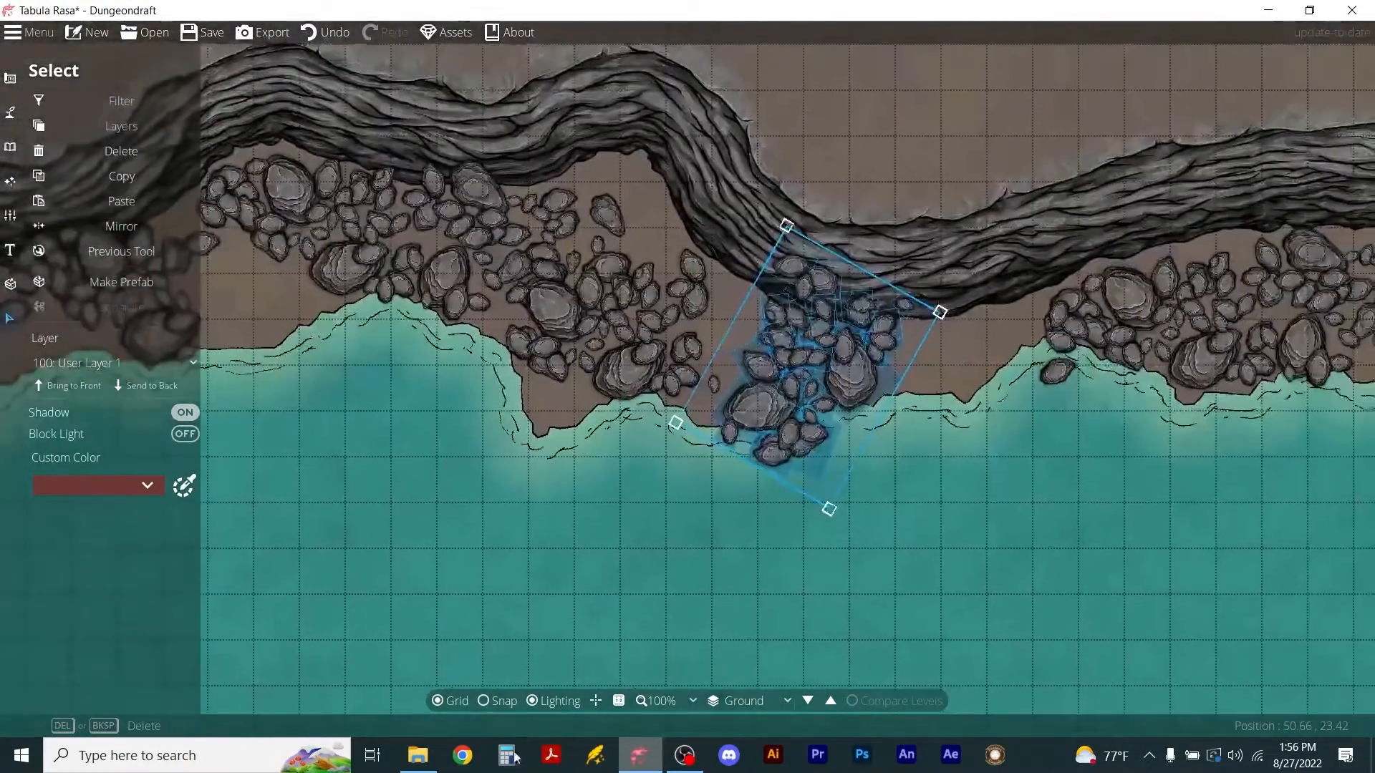
{"action": "scroll", "coordinate": [888, 552], "scroll_direction": "down", "scroll_amount": 6}
{"action": "scroll", "coordinate": [888, 551], "scroll_direction": "up", "scroll_amount": 2}
{"action": "left_click", "coordinate": [900, 563]}
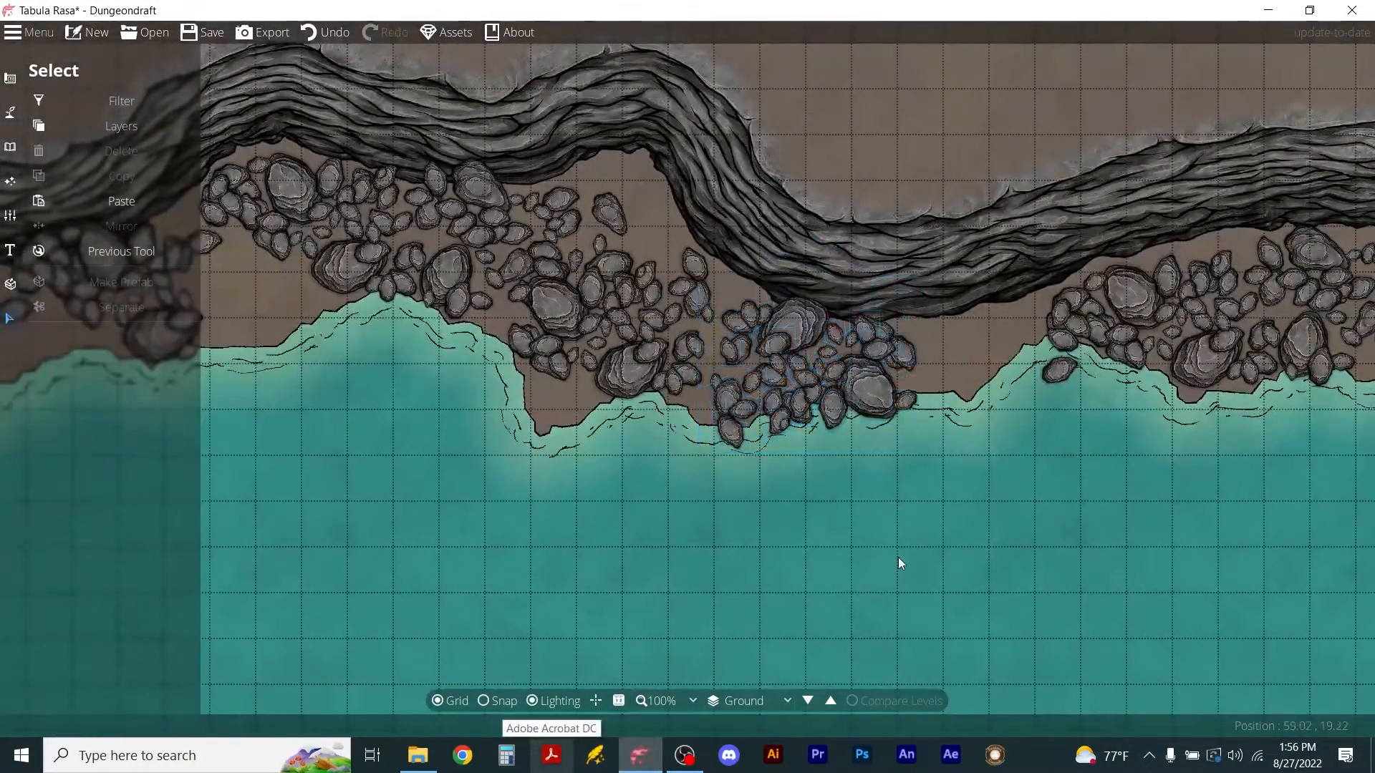
Move a few small rocks into the empty nook under the cliff bend and rotate them to follow the cliff.
{"action": "left_click_drag", "start_coordinate": [680, 411], "coordinate": [656, 211]}
{"action": "left_click_drag", "start_coordinate": [729, 255], "coordinate": [651, 300]}
{"action": "left_click_drag", "start_coordinate": [647, 212], "coordinate": [638, 217]}
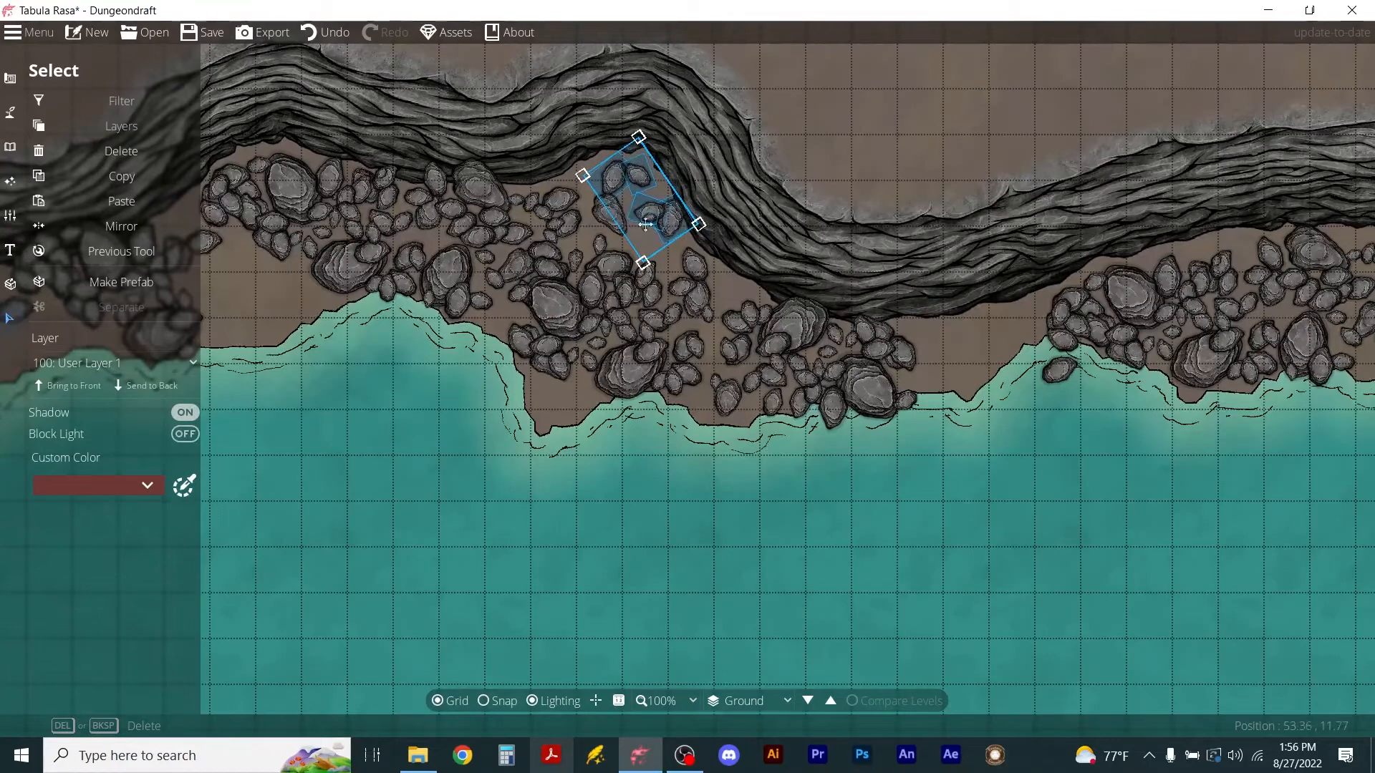
Shift a large rock and some smaller ones into the bare beach gap between the two rock clusters east of the bend.
{"action": "left_click_drag", "start_coordinate": [865, 395], "coordinate": [948, 353]}
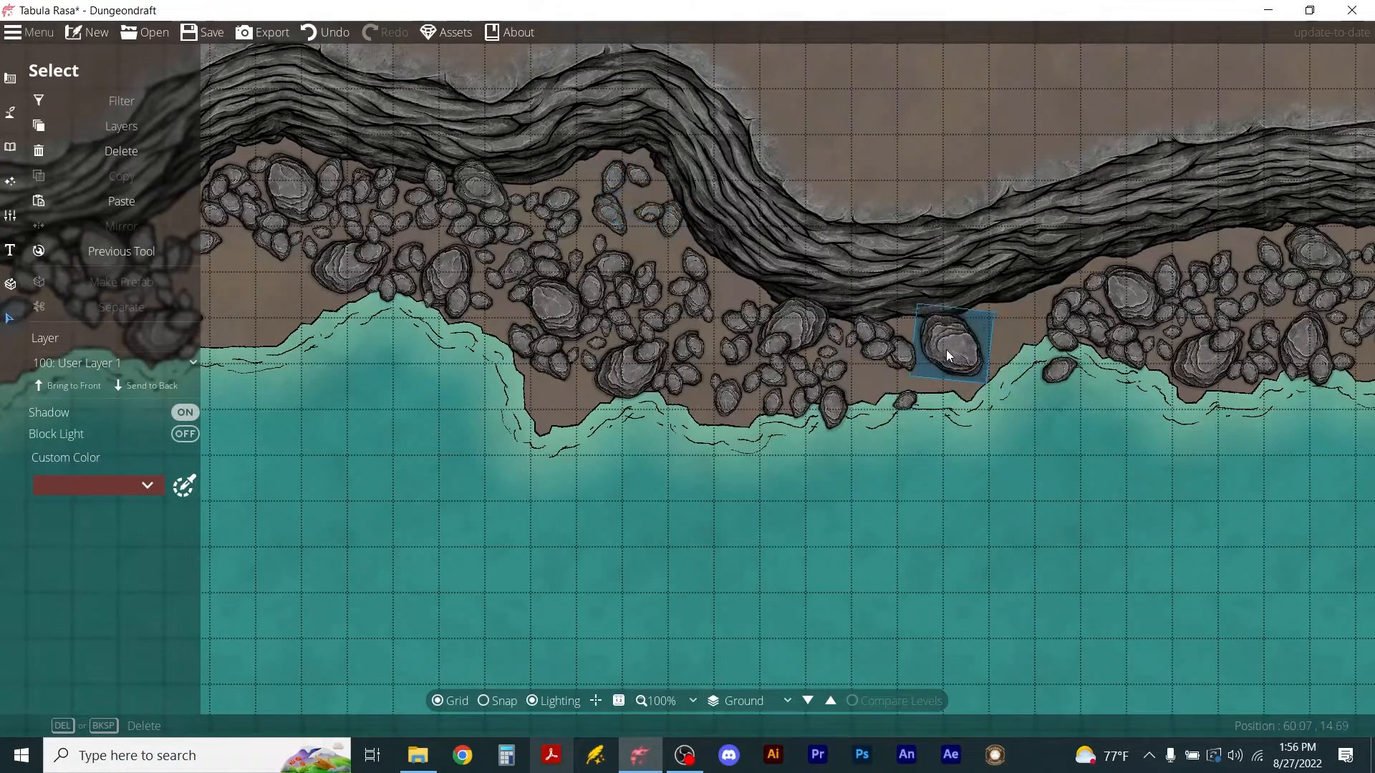
{"action": "left_click", "coordinate": [873, 396]}
{"action": "left_click_drag", "start_coordinate": [832, 404], "coordinate": [921, 376]}
{"action": "left_click", "coordinate": [914, 418]}
{"action": "left_click", "coordinate": [1110, 375]}
{"action": "left_click_drag", "start_coordinate": [1059, 370], "coordinate": [995, 320]}
{"action": "left_click", "coordinate": [1059, 432]}
Duplicate the easternmost rocks of the northern bank and fit the copy, rotated, against the map's eastern edge.
{"action": "scroll", "coordinate": [899, 510], "scroll_direction": "down", "scroll_amount": 3}
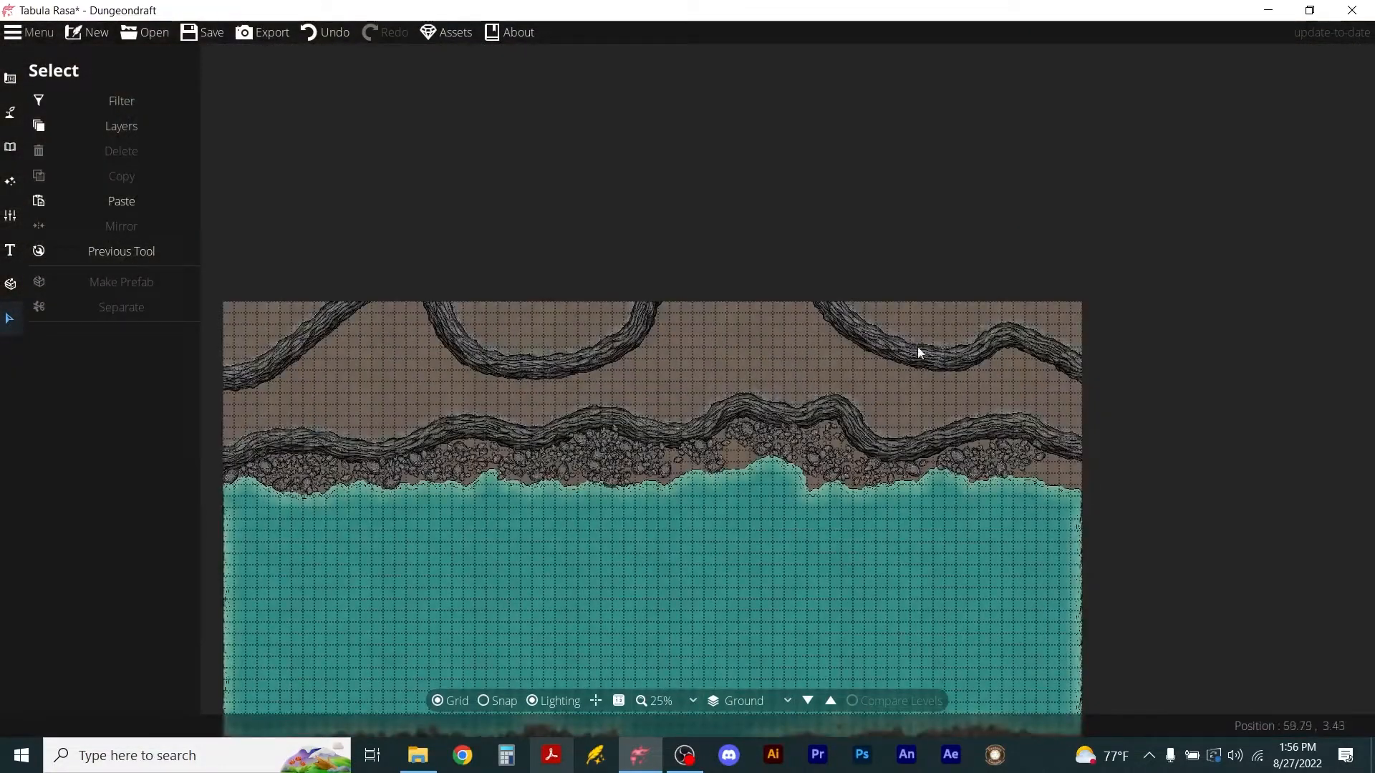
{"action": "left_click_drag", "start_coordinate": [988, 391], "coordinate": [1054, 493]}
{"action": "key", "text": "ctrl+c"}
{"action": "key", "text": "ctrl+v"}
{"action": "left_click_drag", "start_coordinate": [688, 392], "coordinate": [1056, 472]}
{"action": "scroll", "coordinate": [1031, 552], "scroll_direction": "up", "scroll_amount": 3}
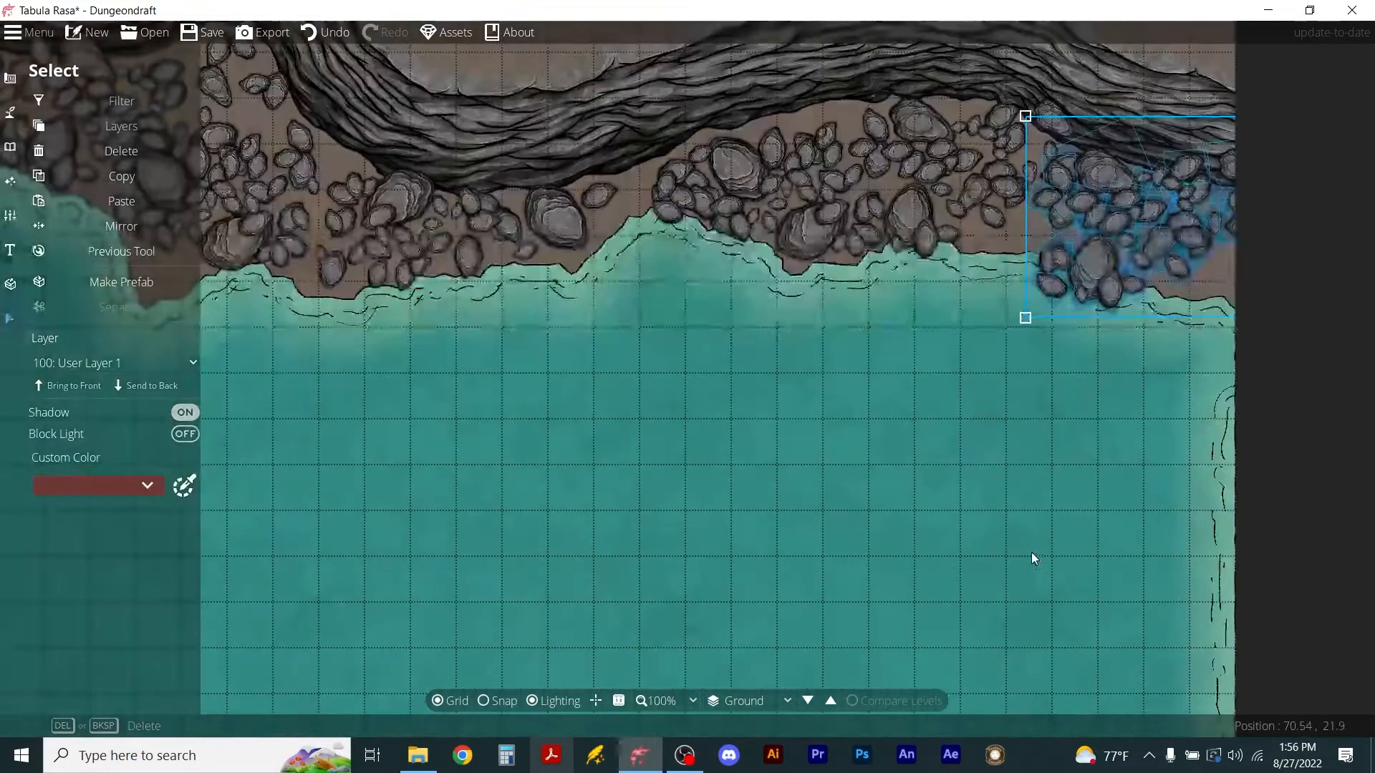
{"action": "left_click_drag", "start_coordinate": [1061, 322], "coordinate": [1142, 368]}
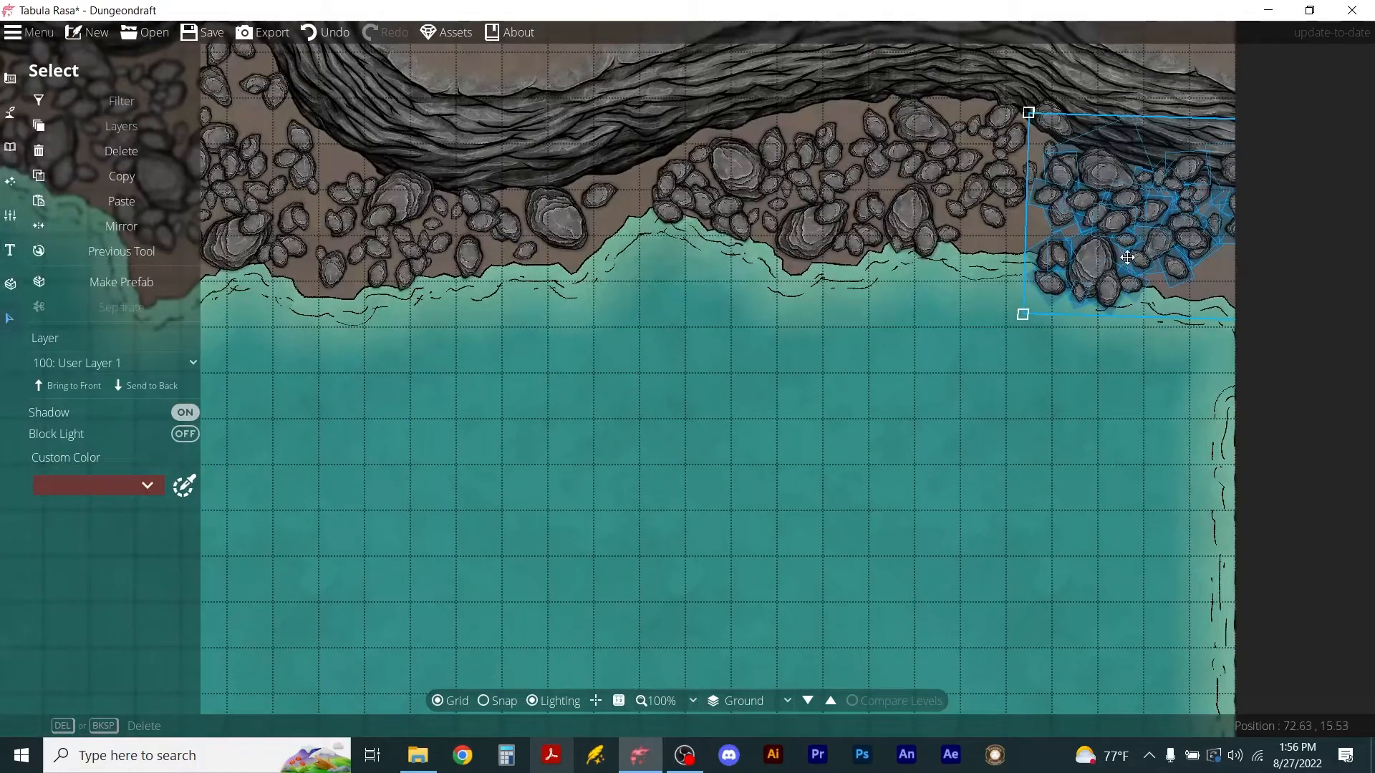
{"action": "left_click_drag", "start_coordinate": [1005, 362], "coordinate": [936, 290]}
{"action": "left_click", "coordinate": [1147, 403]}
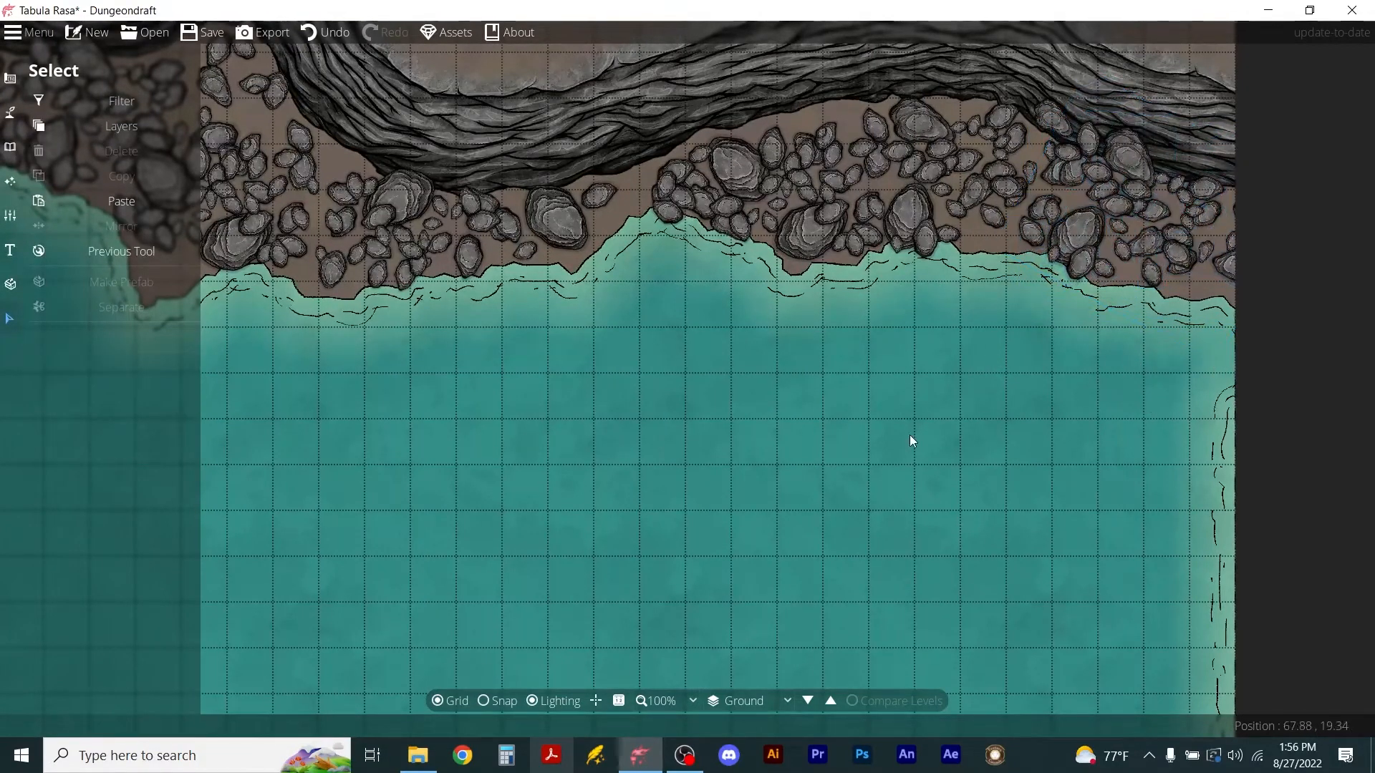
Erase water with the Water Brush to form a small island in the western part of the river.
{"action": "scroll", "coordinate": [905, 447], "scroll_direction": "down", "scroll_amount": 5}
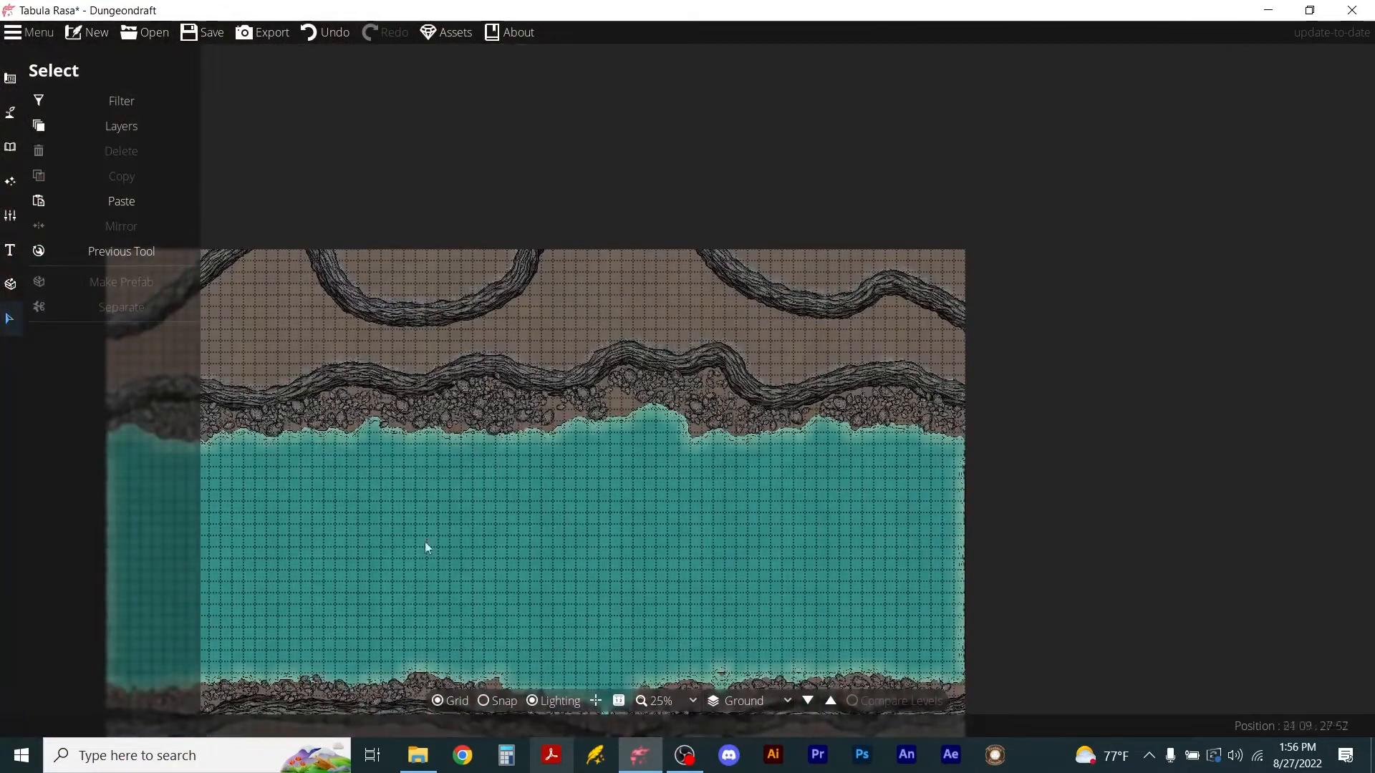
{"action": "scroll", "coordinate": [393, 527], "scroll_direction": "down", "scroll_amount": 3}
{"action": "scroll", "coordinate": [395, 492], "scroll_direction": "up", "scroll_amount": 3}
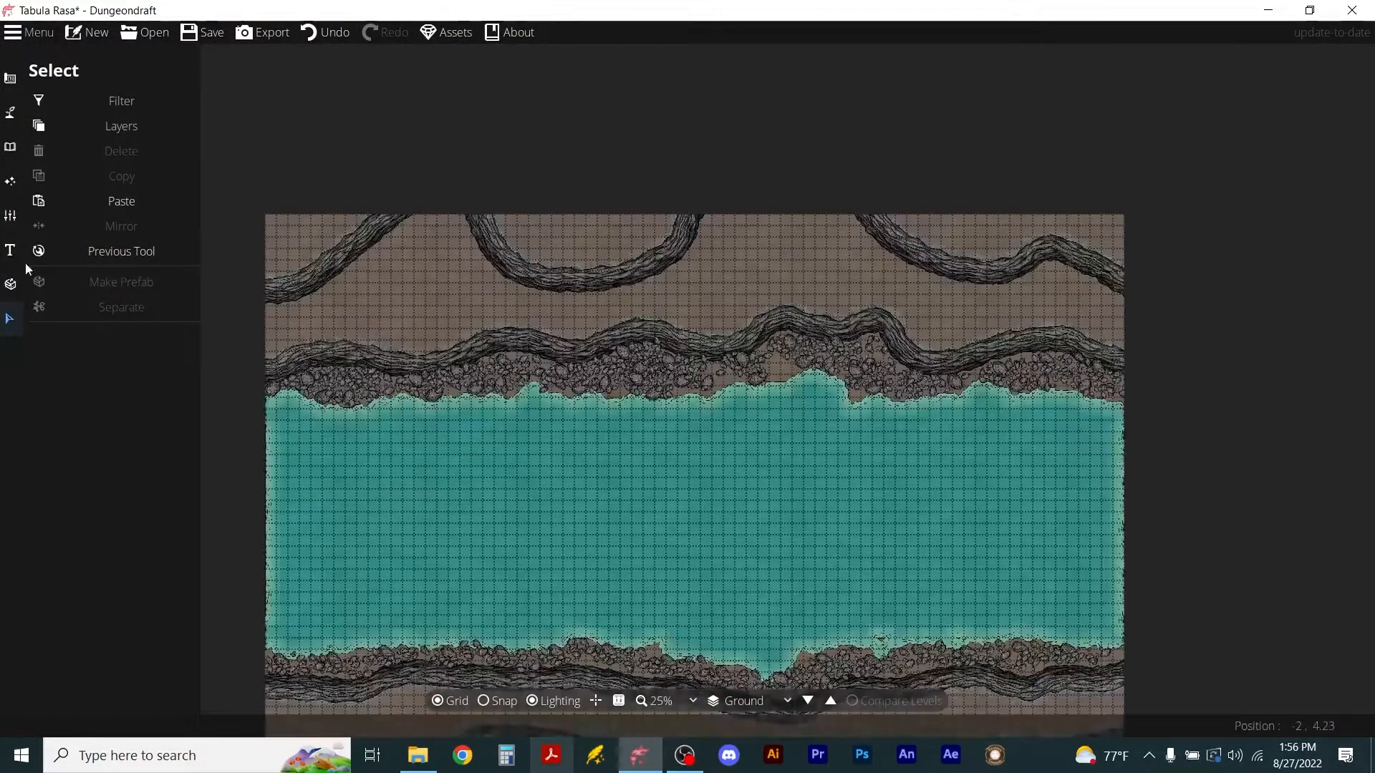
{"action": "left_click", "coordinate": [10, 112]}
{"action": "left_click", "coordinate": [51, 141]}
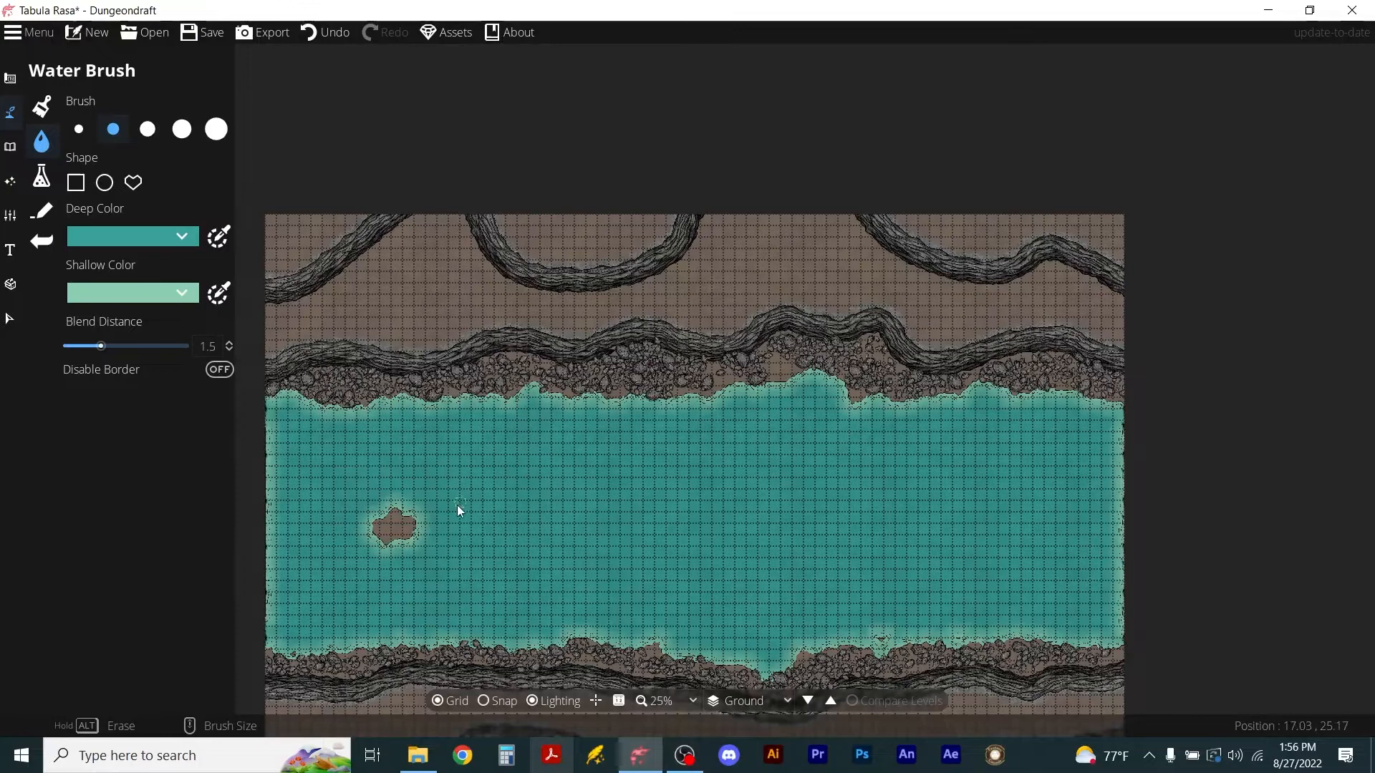
Paste a copy of the rock section and place it over the small western island.
{"action": "left_click", "coordinate": [10, 318]}
{"action": "left_click", "coordinate": [686, 378]}
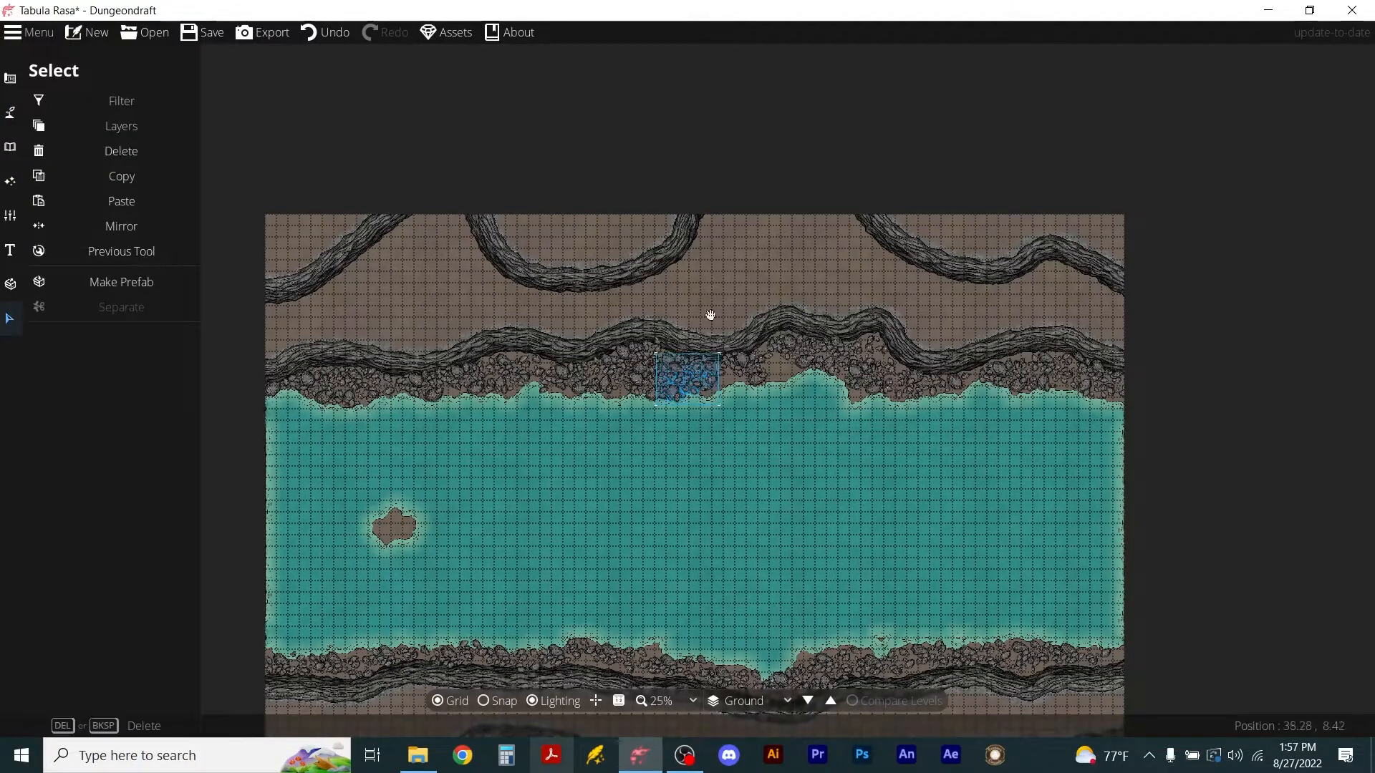
{"action": "left_click_drag", "start_coordinate": [690, 377], "coordinate": [399, 522]}
{"action": "scroll", "coordinate": [389, 526], "scroll_direction": "up", "scroll_amount": 6}
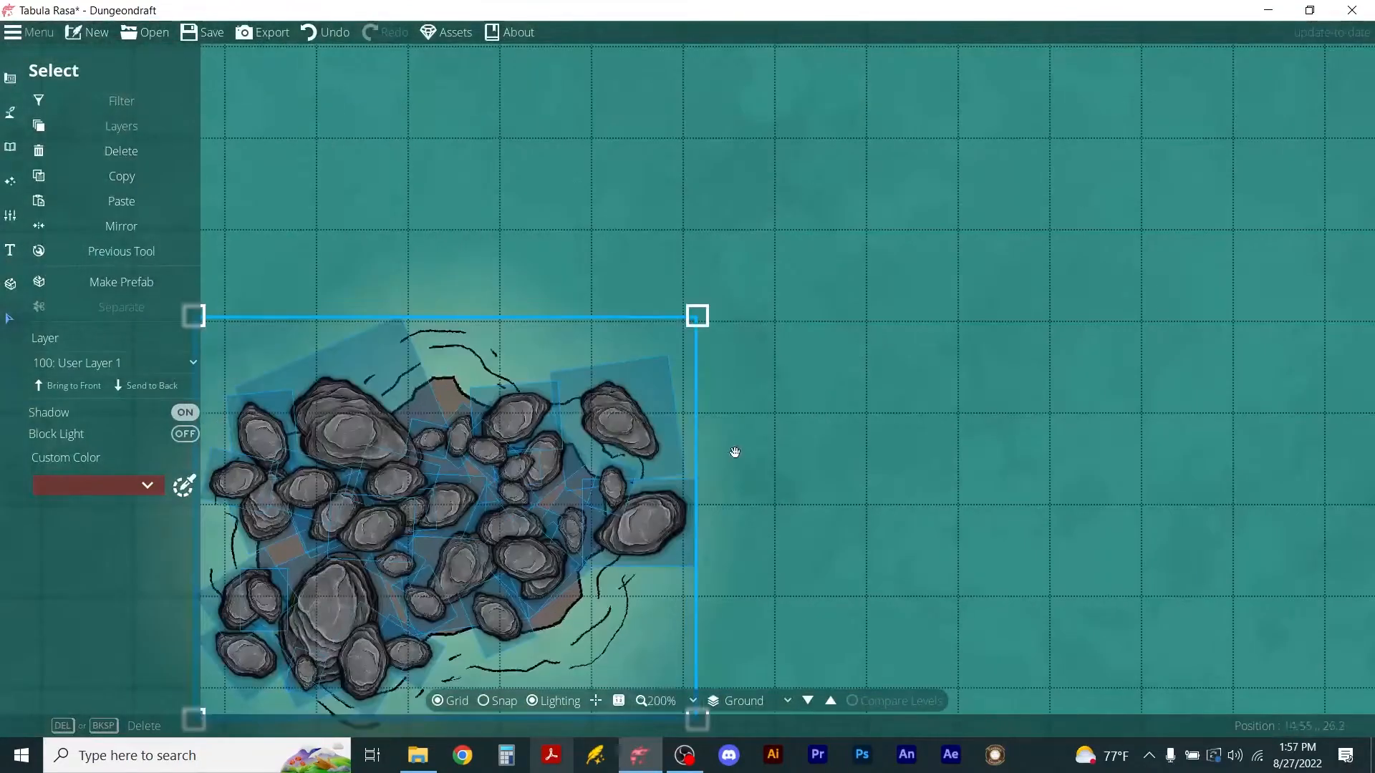
{"action": "left_click", "coordinate": [832, 428]}
Delete the rocks that overhang the water along the island's northeastern, western and eastern edges.
{"action": "scroll", "coordinate": [889, 410], "scroll_direction": "down", "scroll_amount": 2}
{"action": "left_click_drag", "start_coordinate": [652, 321], "coordinate": [836, 413]}
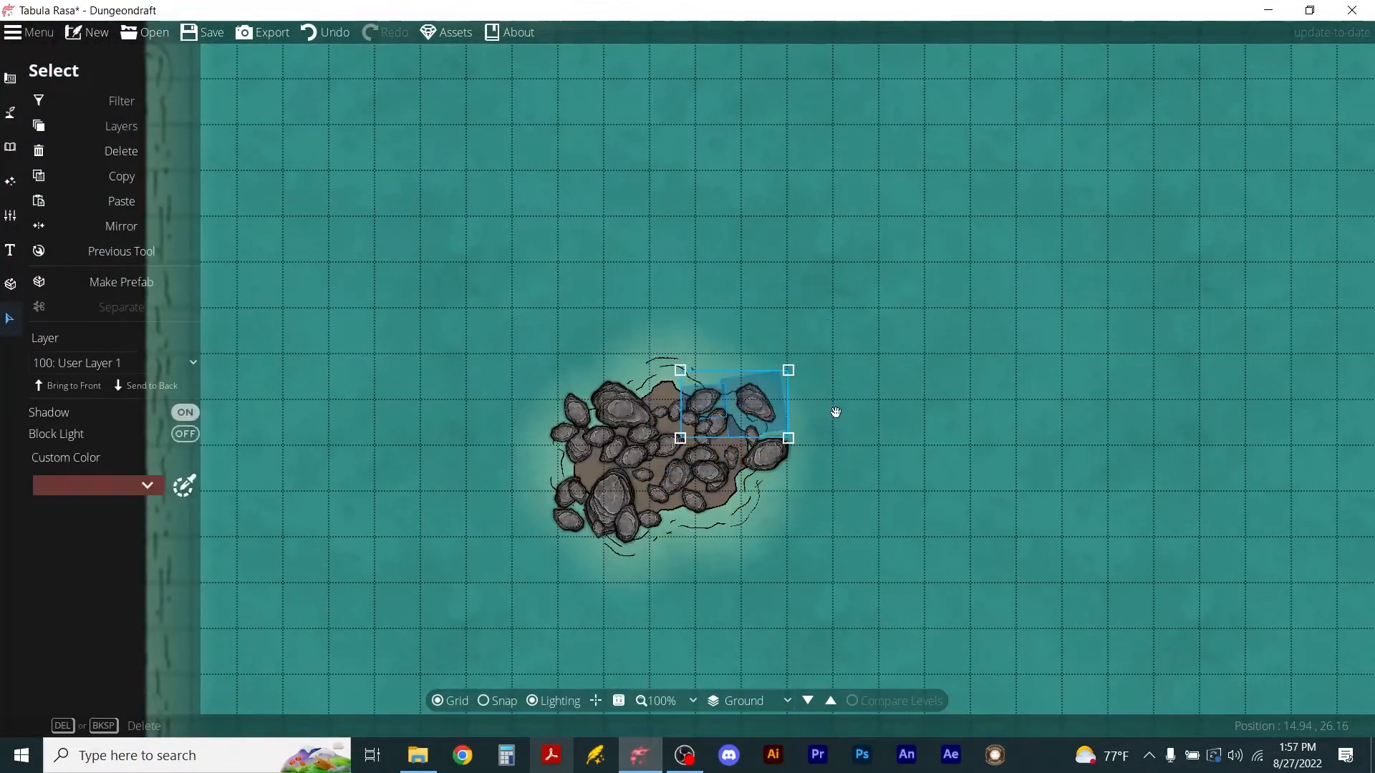
{"action": "key", "text": "Delete"}
{"action": "left_click_drag", "start_coordinate": [508, 475], "coordinate": [579, 558]}
{"action": "key", "text": "Delete"}
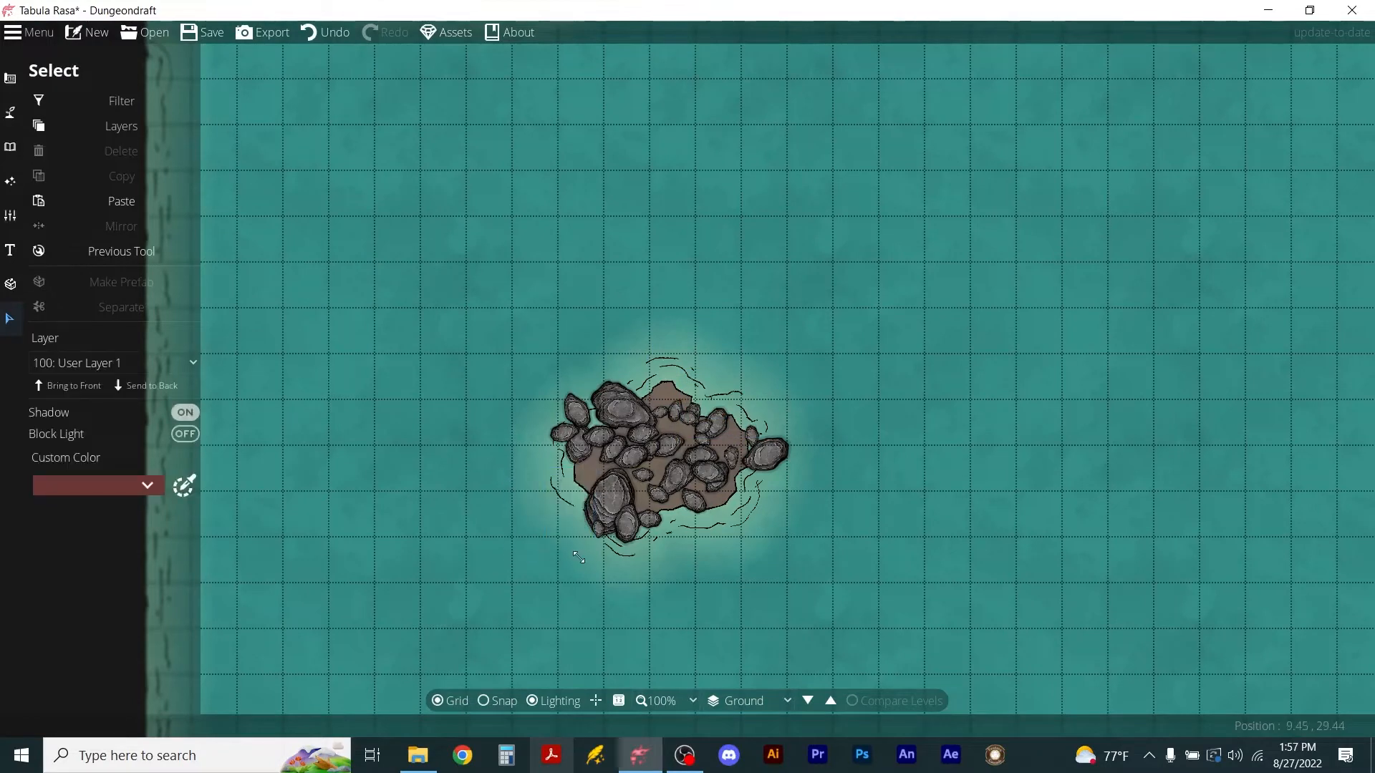
{"action": "left_click_drag", "start_coordinate": [515, 369], "coordinate": [578, 465]}
{"action": "key", "text": "Delete"}
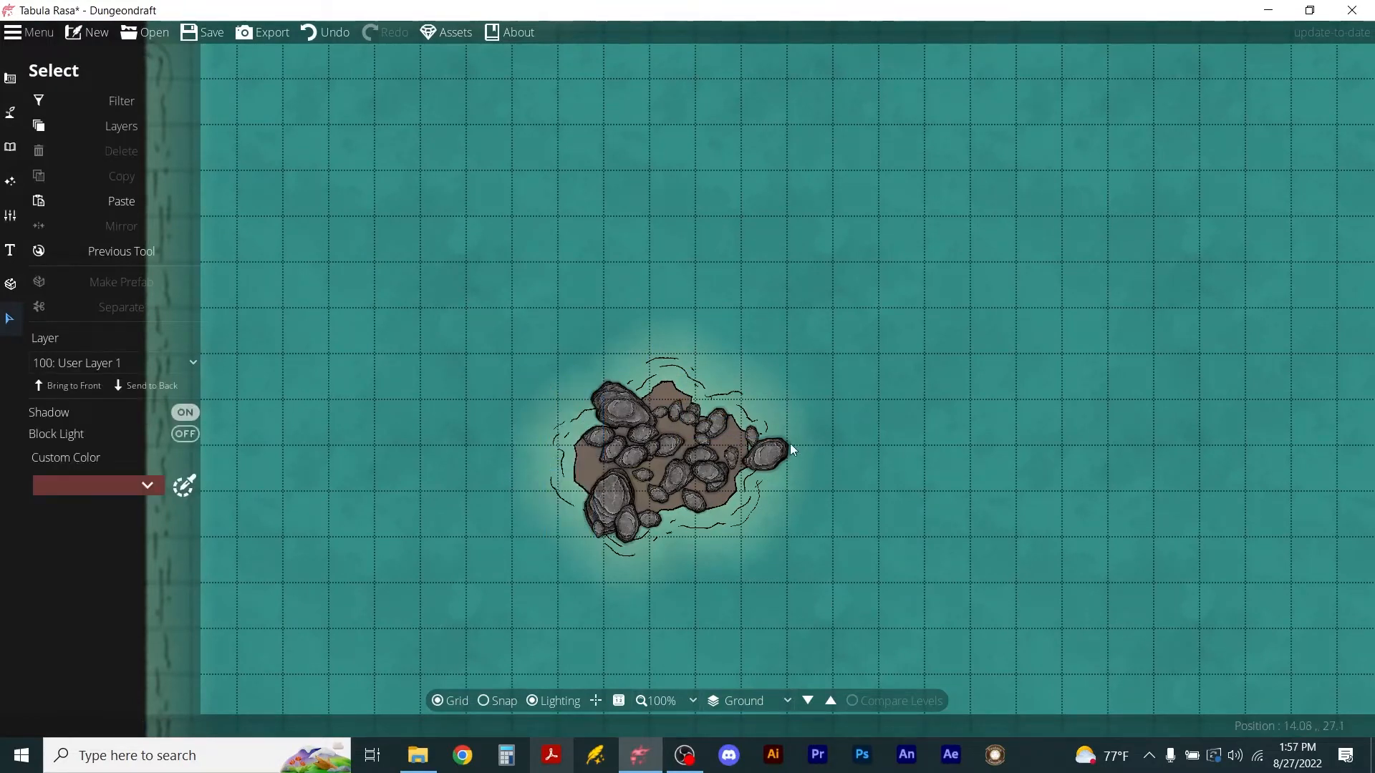
{"action": "left_click_drag", "start_coordinate": [753, 400], "coordinate": [785, 488]}
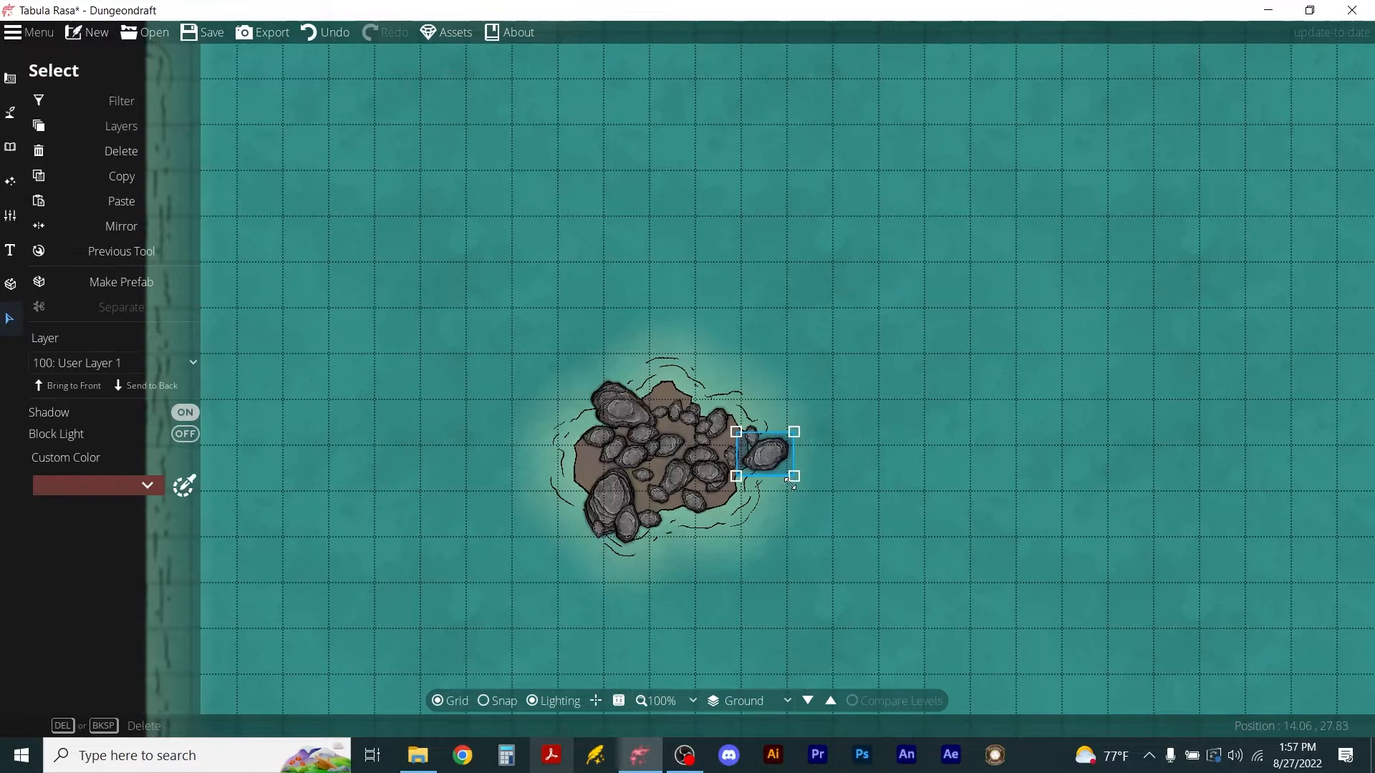
{"action": "key", "text": "Delete"}
Move the island's two large boulders inward so they sit on its land.
{"action": "left_click_drag", "start_coordinate": [615, 401], "coordinate": [664, 406]}
{"action": "right_click", "coordinate": [667, 398]}
{"action": "left_click_drag", "start_coordinate": [599, 517], "coordinate": [597, 484]}
{"action": "right_click", "coordinate": [616, 503]}
{"action": "right_click", "coordinate": [597, 486]}
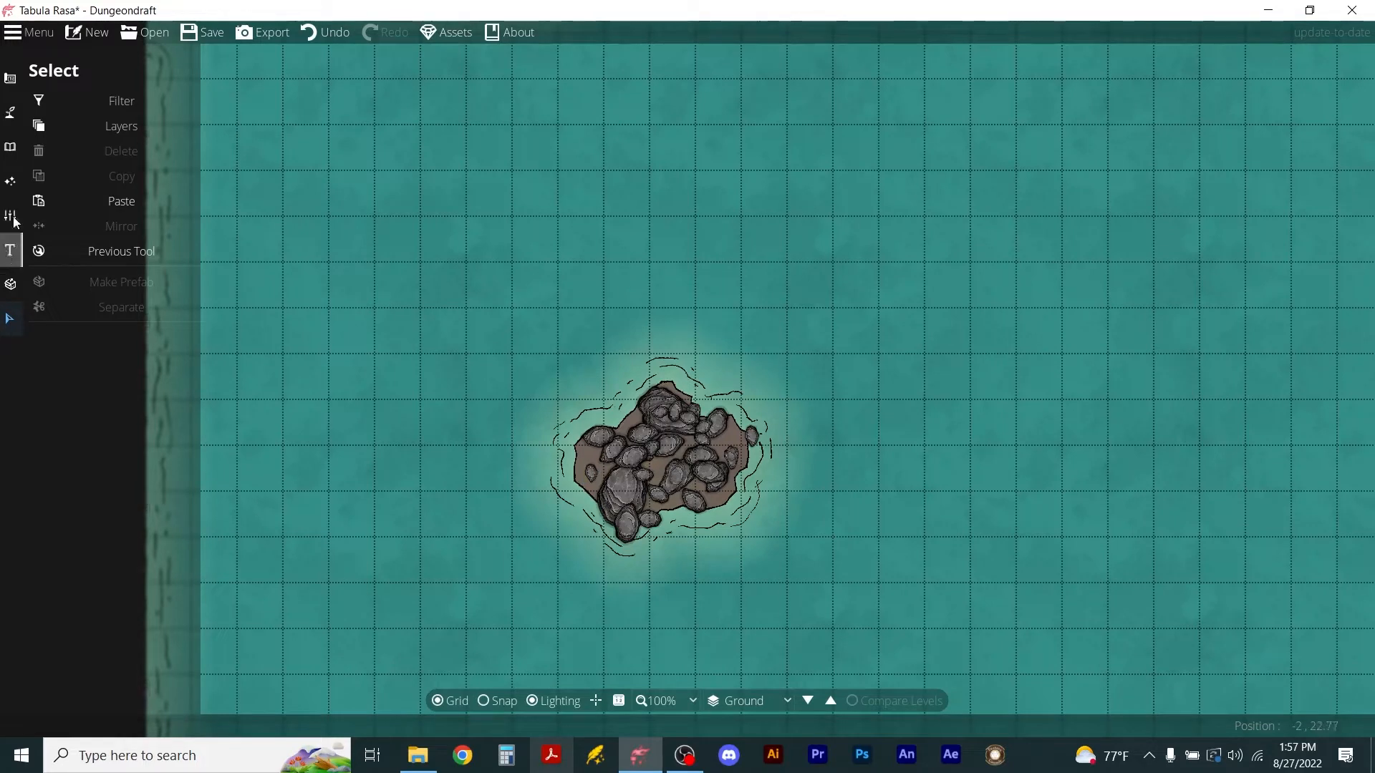
Paint Terrain Gravel over the rocky island and the shallows around it.
{"action": "left_click", "coordinate": [14, 112]}
{"action": "left_click", "coordinate": [76, 112]}
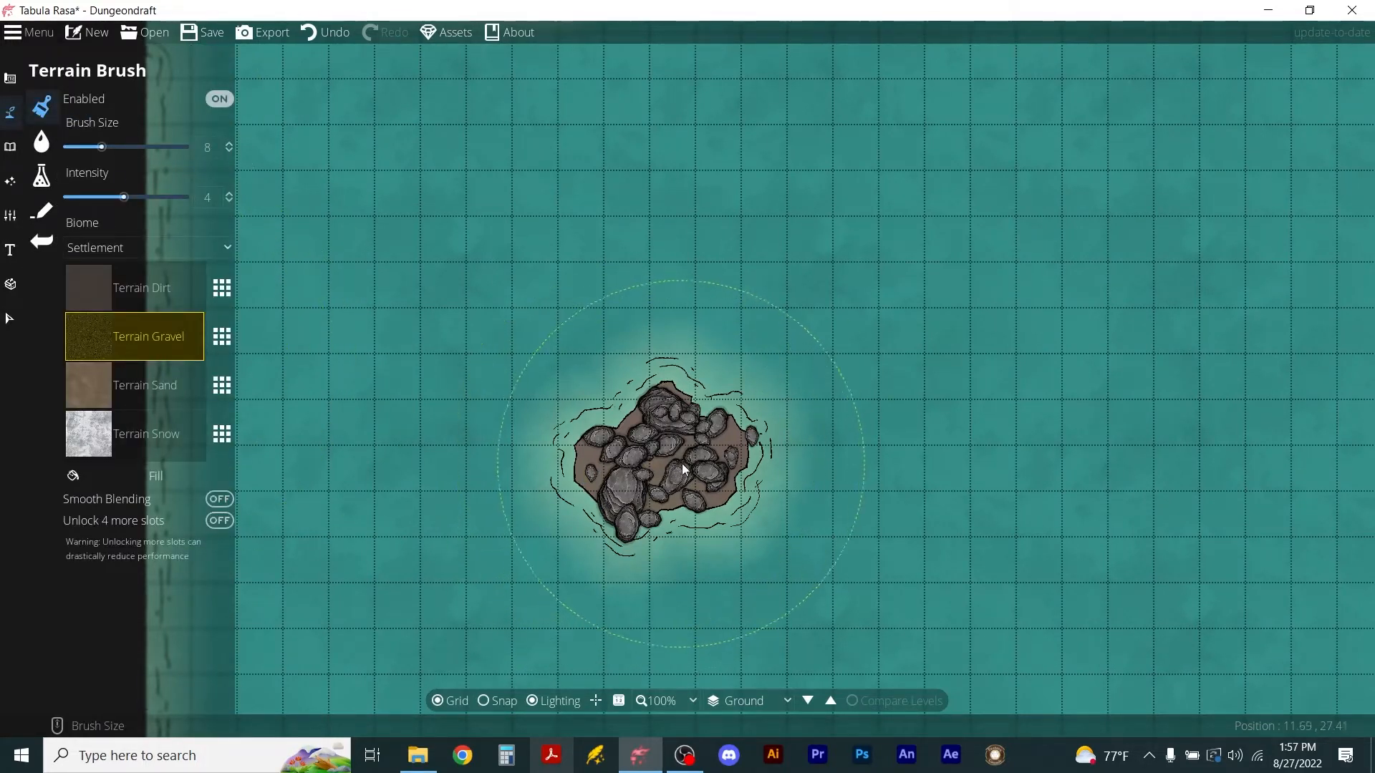
{"action": "mouse_move", "coordinate": [736, 440]}
{"action": "left_mouse_down"}
{"action": "mouse_move", "coordinate": [702, 432]}
{"action": "mouse_move", "coordinate": [608, 462]}
{"action": "mouse_move", "coordinate": [577, 482]}
{"action": "mouse_move", "coordinate": [572, 522]}
{"action": "left_mouse_up"}
{"action": "scroll", "coordinate": [883, 441], "scroll_direction": "down", "scroll_amount": 5}
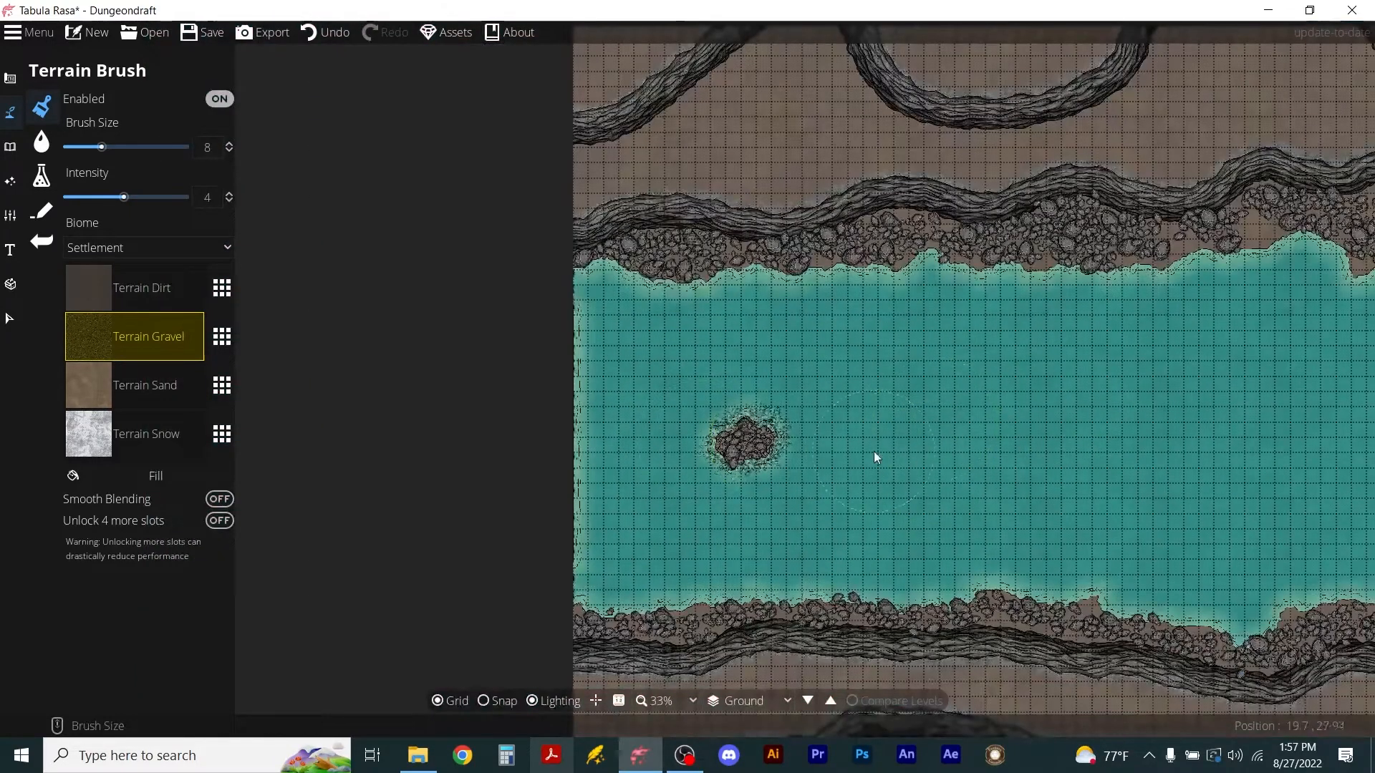
{"action": "scroll", "coordinate": [1070, 404], "scroll_direction": "down", "scroll_amount": 2}
{"action": "scroll", "coordinate": [883, 406], "scroll_direction": "up", "scroll_amount": 2}
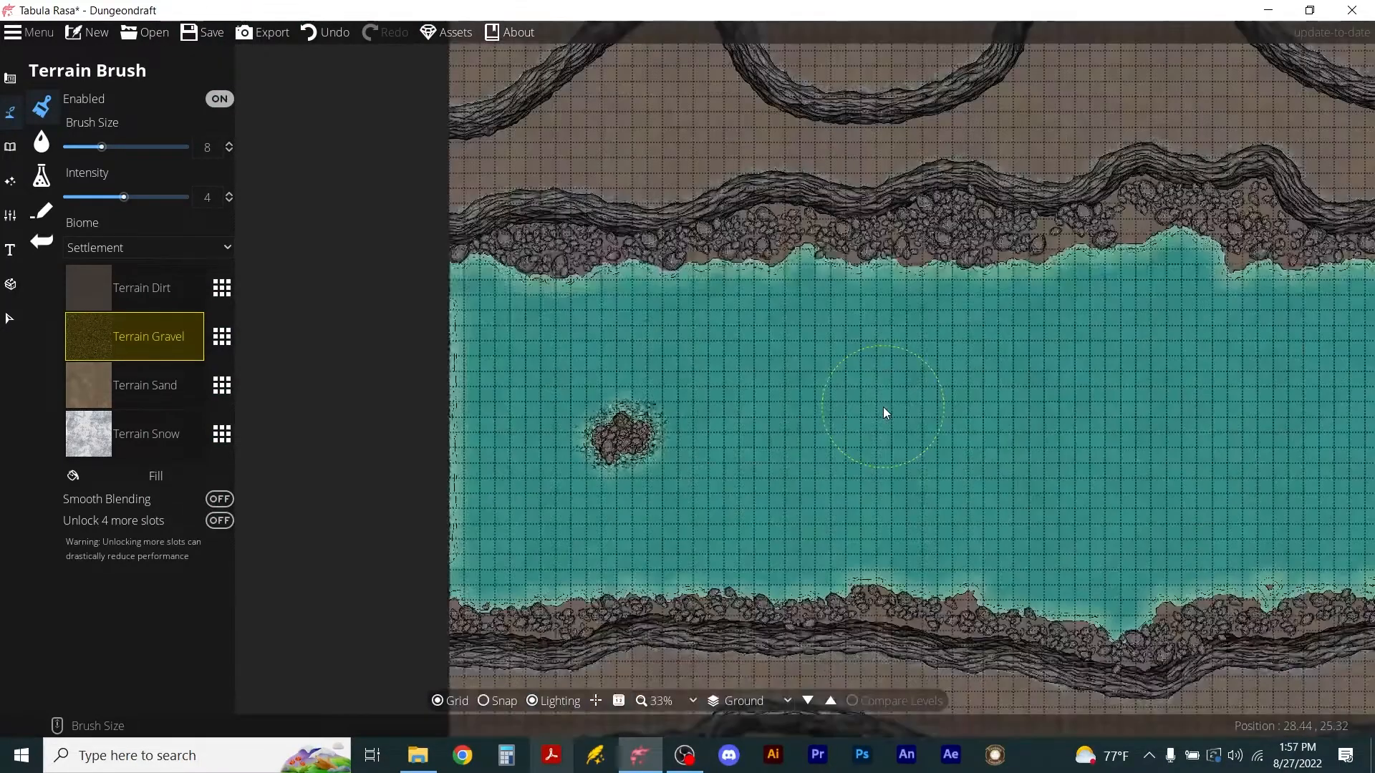
Erase water to form a heart-shaped island northeast of the rocky one and a cluster of small islets to the southeast.
{"action": "left_click", "coordinate": [43, 146]}
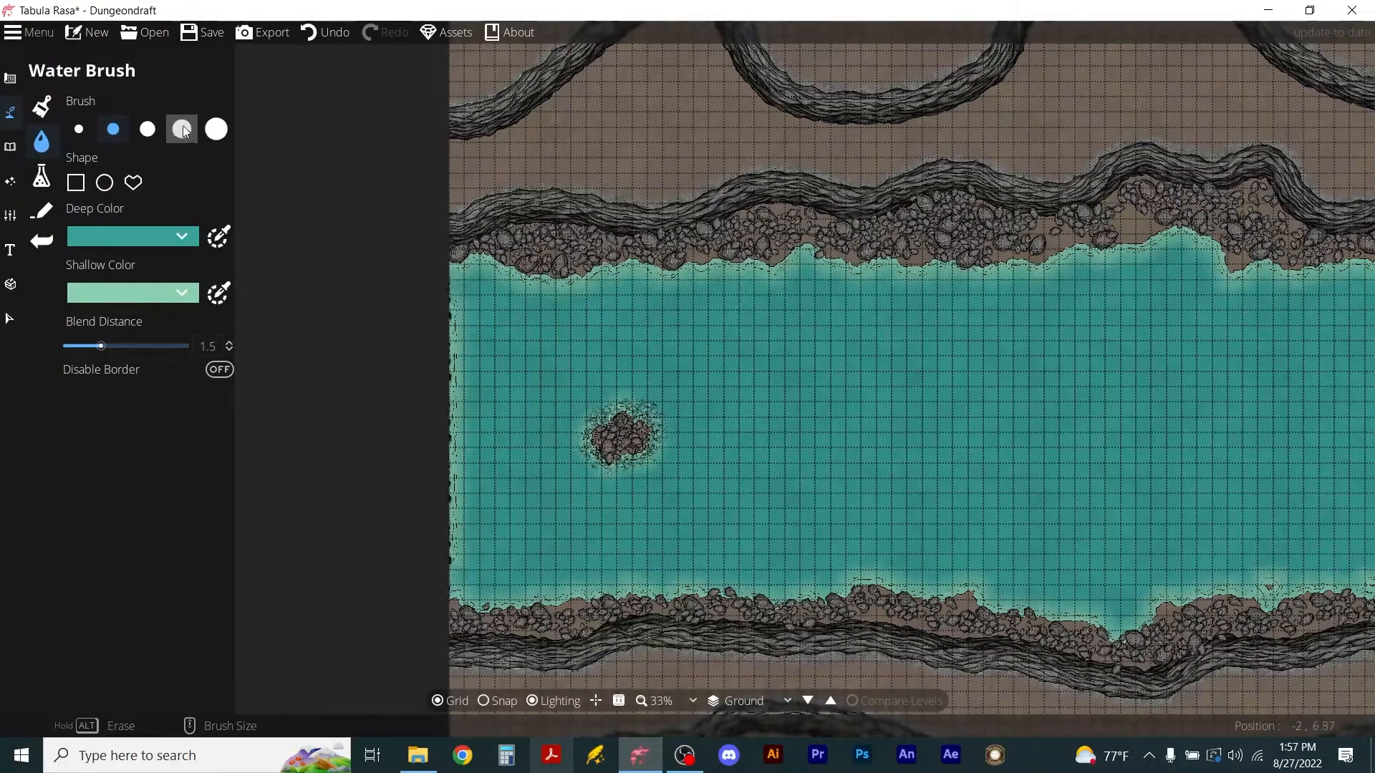
{"action": "mouse_move", "coordinate": [790, 337]}
{"action": "left_mouse_down"}
{"action": "mouse_move", "coordinate": [835, 353]}
{"action": "mouse_move", "coordinate": [797, 372]}
{"action": "left_mouse_up"}
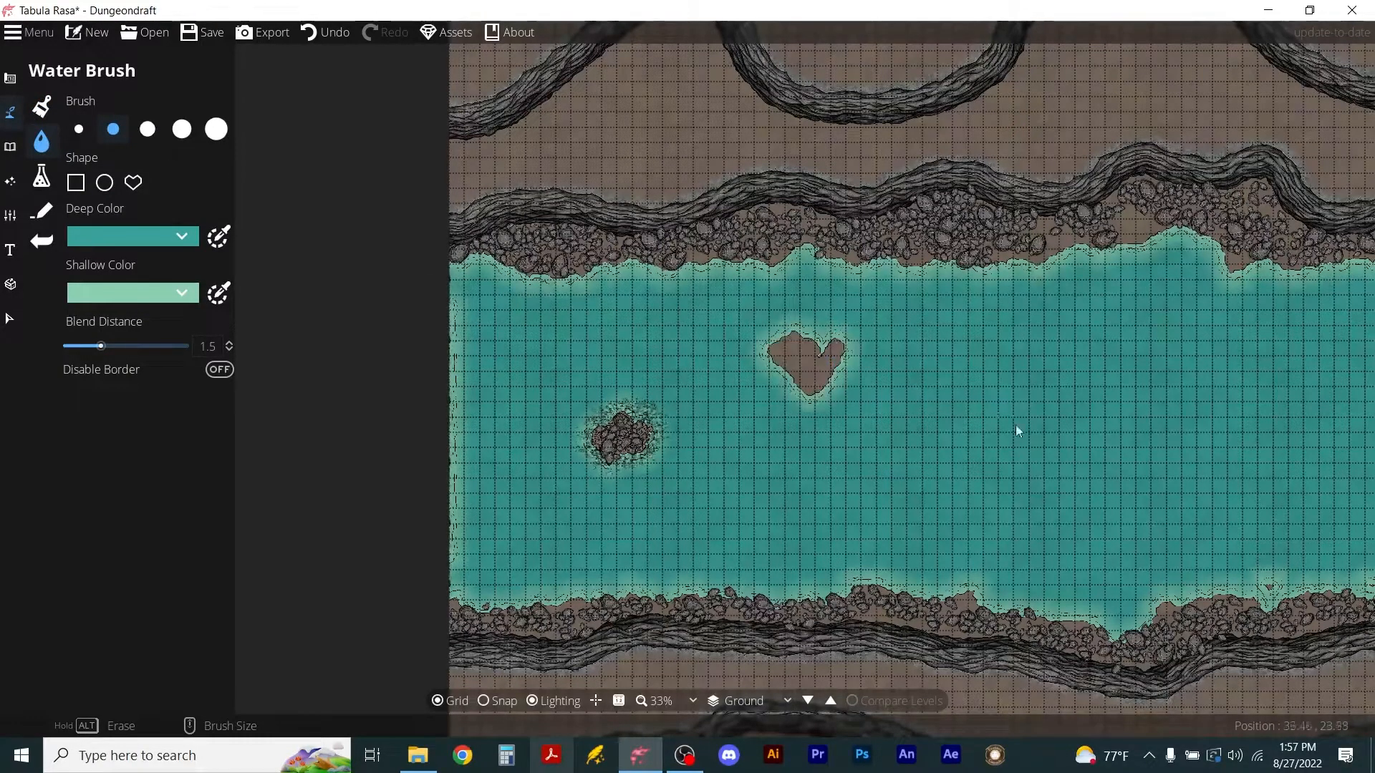
{"action": "mouse_move", "coordinate": [935, 518]}
{"action": "left_mouse_down"}
{"action": "mouse_move", "coordinate": [961, 497]}
{"action": "mouse_move", "coordinate": [985, 518]}
{"action": "mouse_move", "coordinate": [966, 502]}
{"action": "left_mouse_up"}
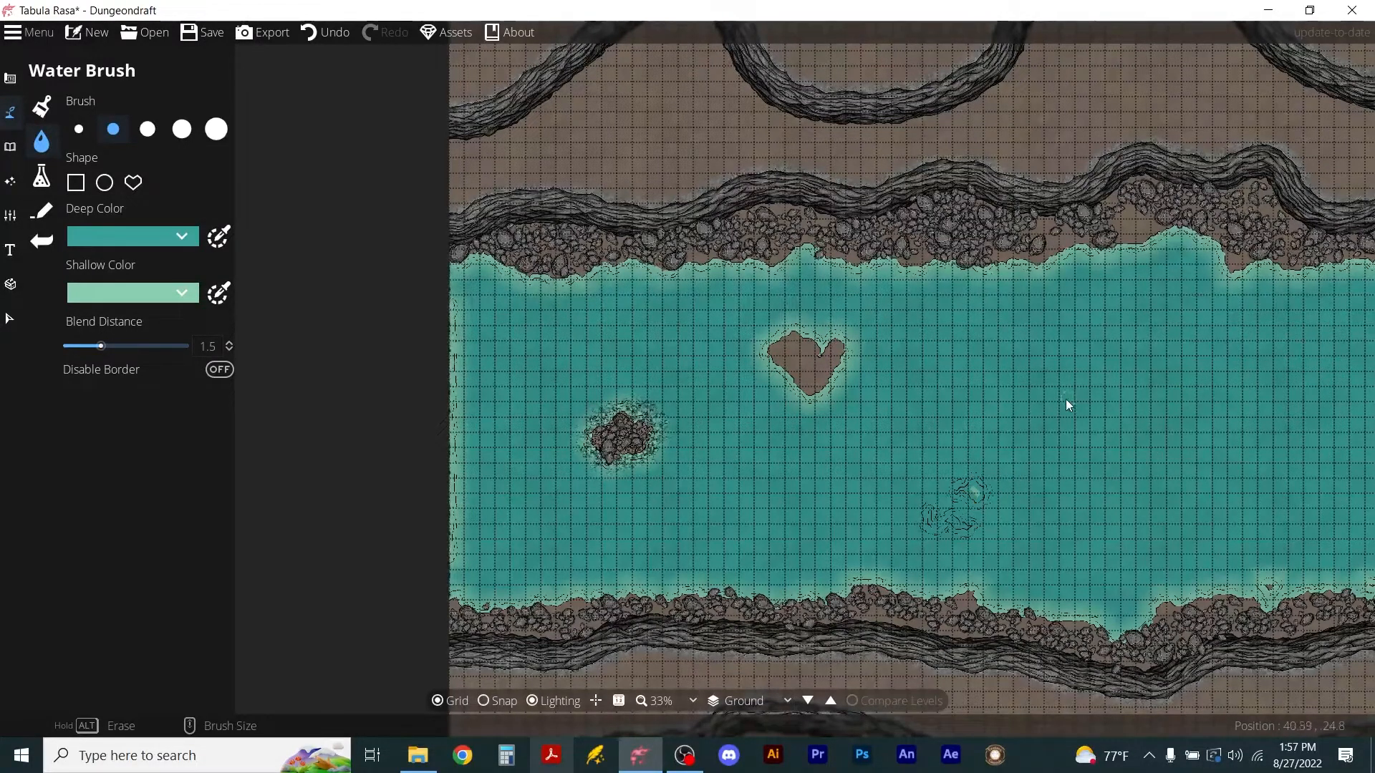
{"action": "left_click_drag", "start_coordinate": [1083, 409], "coordinate": [1062, 426]}
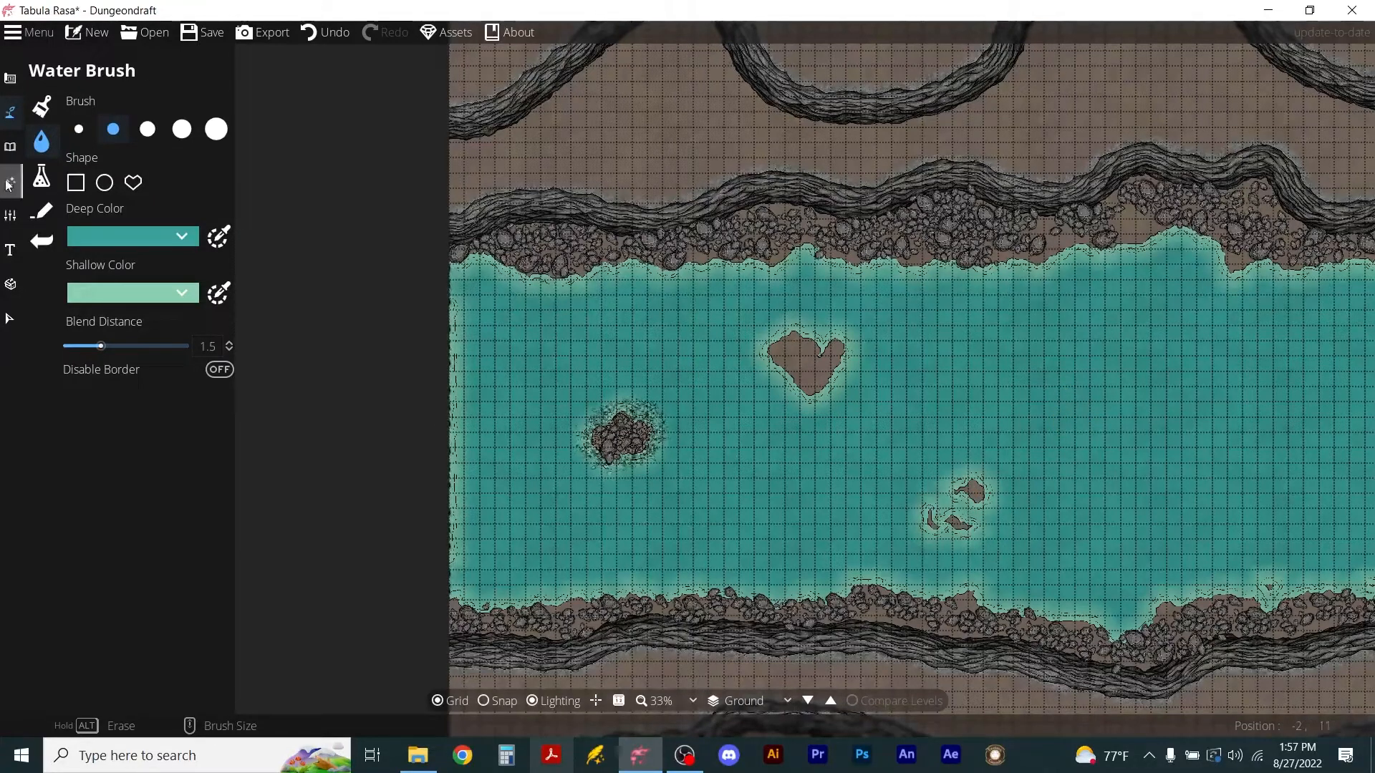
Paste two copies of the western rocky island's rocks onto the heart-shaped island so they cover its land.
{"action": "left_click", "coordinate": [10, 146]}
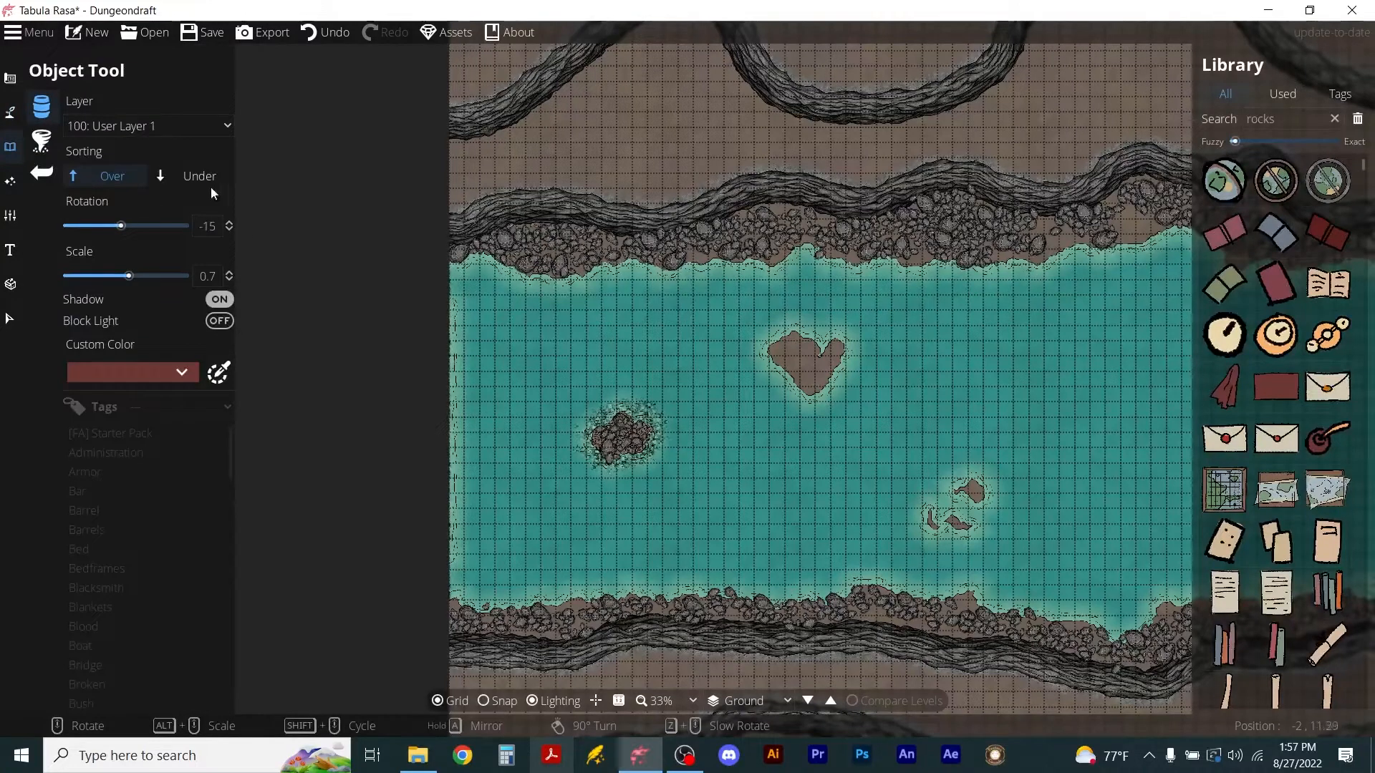
{"action": "left_click", "coordinate": [10, 317]}
{"action": "left_click_drag", "start_coordinate": [531, 377], "coordinate": [703, 483]}
{"action": "key", "text": "ctrl+v"}
{"action": "left_click_drag", "start_coordinate": [681, 388], "coordinate": [796, 358]}
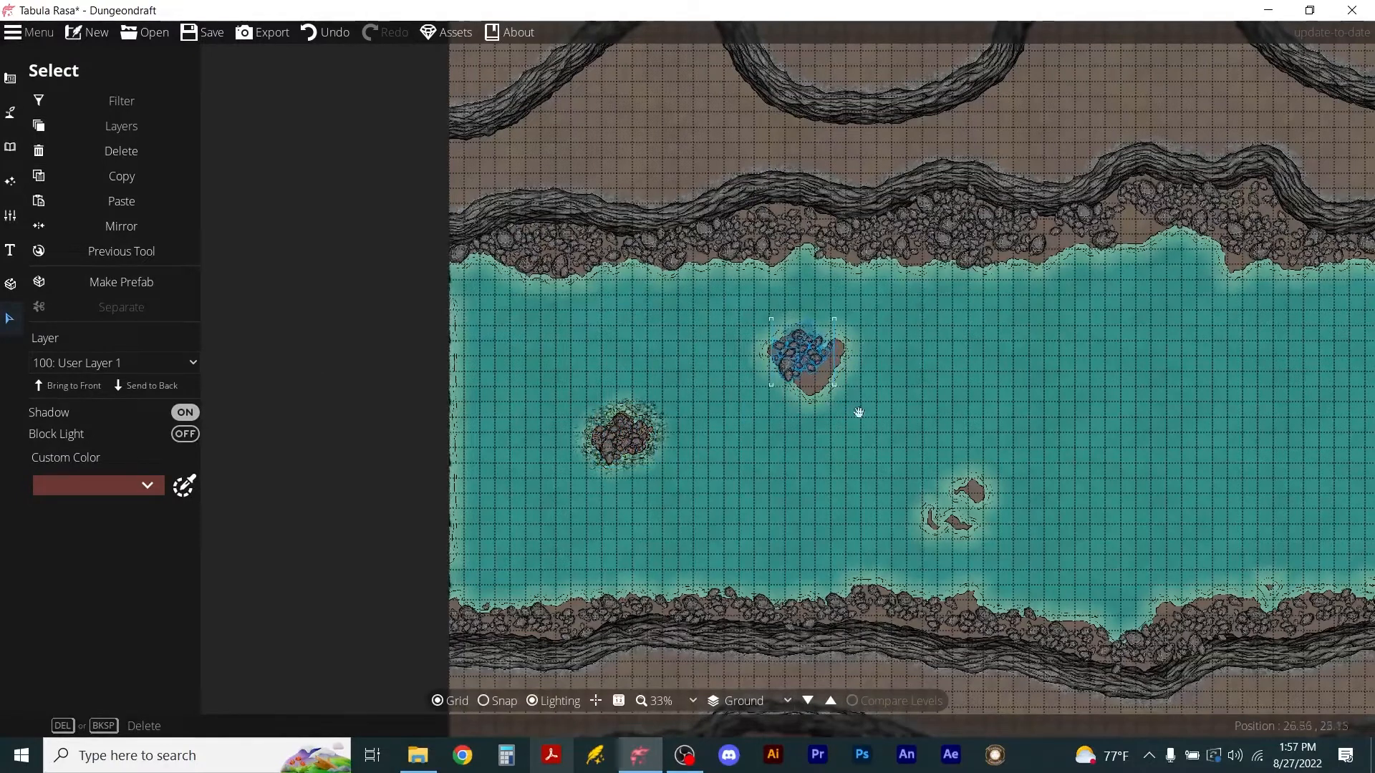
{"action": "key", "text": "ctrl+v"}
{"action": "left_click_drag", "start_coordinate": [687, 386], "coordinate": [809, 371]}
{"action": "left_click", "coordinate": [952, 380]}
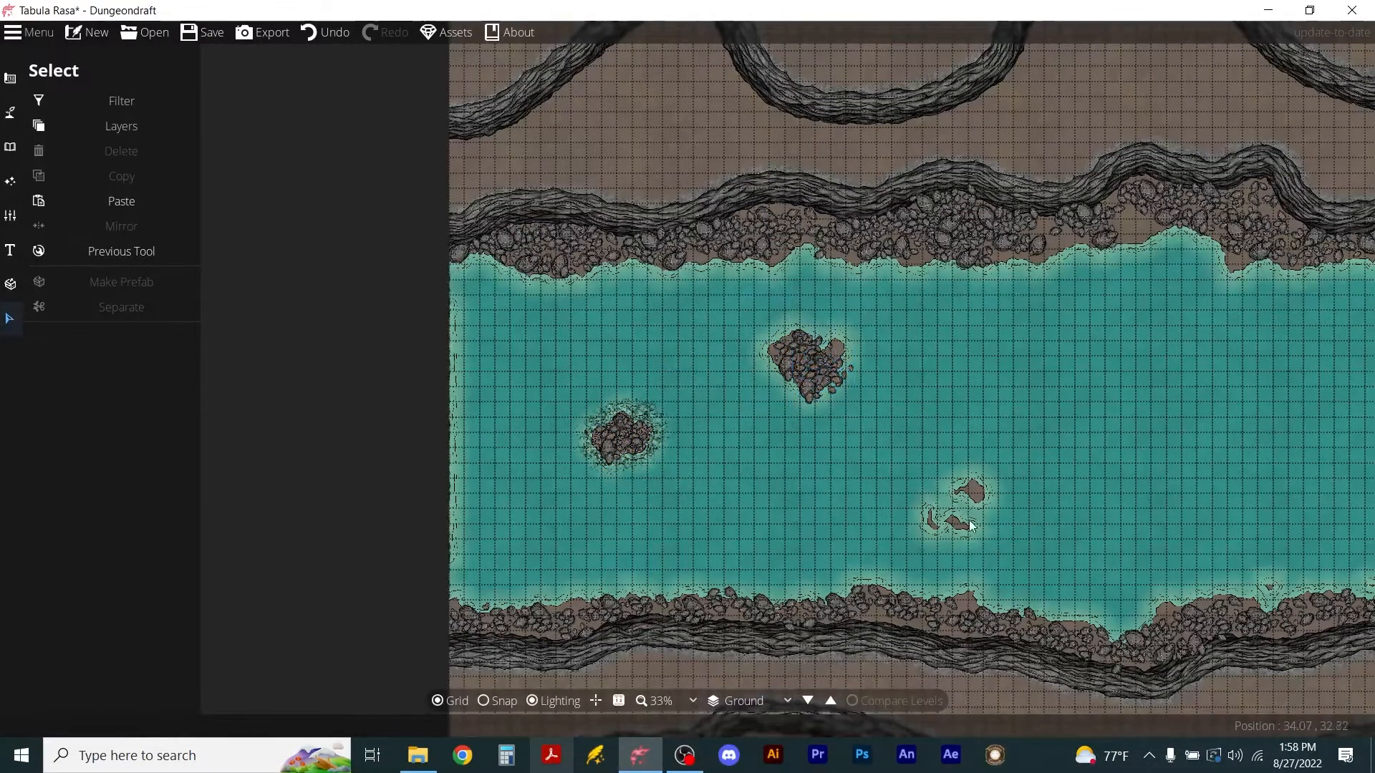
Paste another copy of the rock cluster over the small islets southeast of the heart-shaped island.
{"action": "key", "text": "ctrl+v"}
{"action": "left_click_drag", "start_coordinate": [707, 401], "coordinate": [997, 513]}
{"action": "scroll", "coordinate": [1009, 550], "scroll_direction": "up", "scroll_amount": 4}
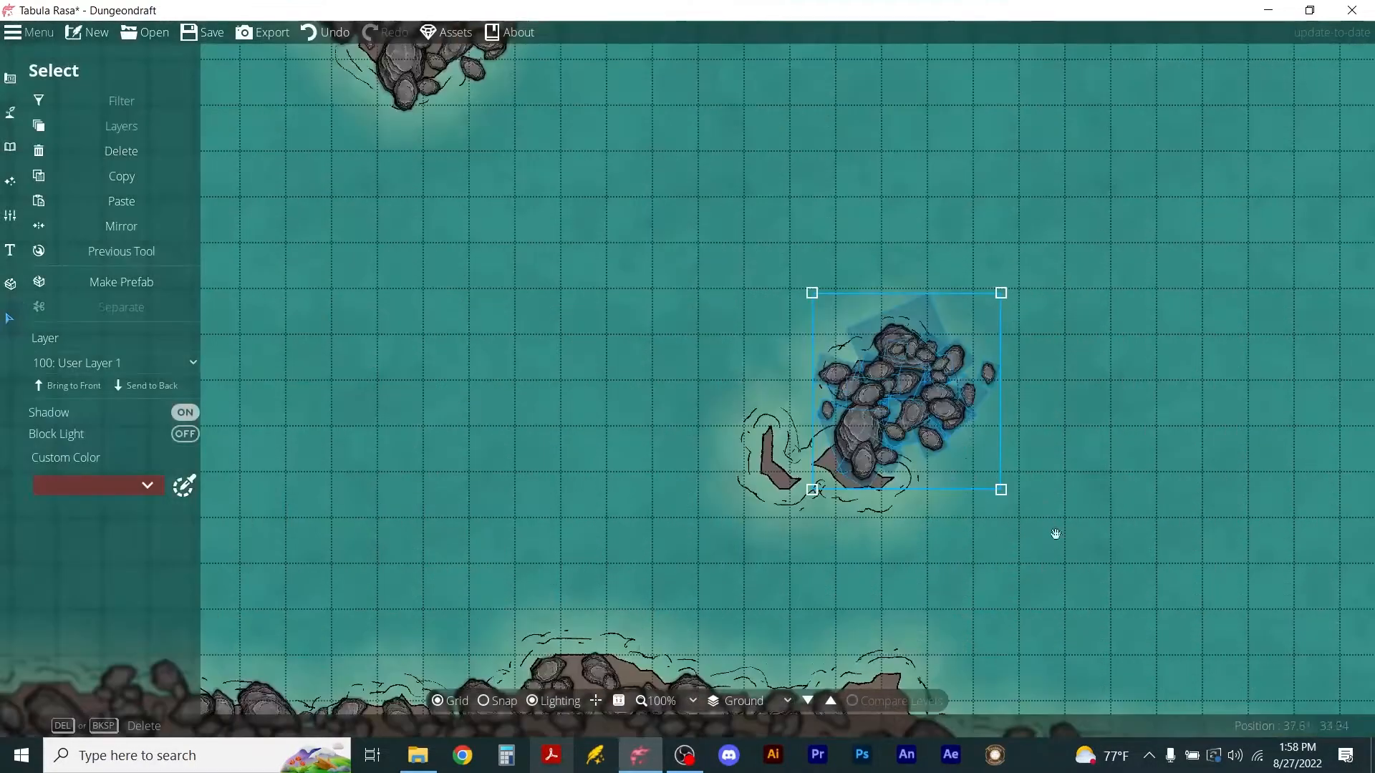
Spread the pasted rocks over the islets, with a large boulder on the western islet and smaller rocks on the southern one.
{"action": "left_click", "coordinate": [929, 481]}
{"action": "left_click_drag", "start_coordinate": [853, 432], "coordinate": [768, 446]}
{"action": "left_click", "coordinate": [796, 474]}
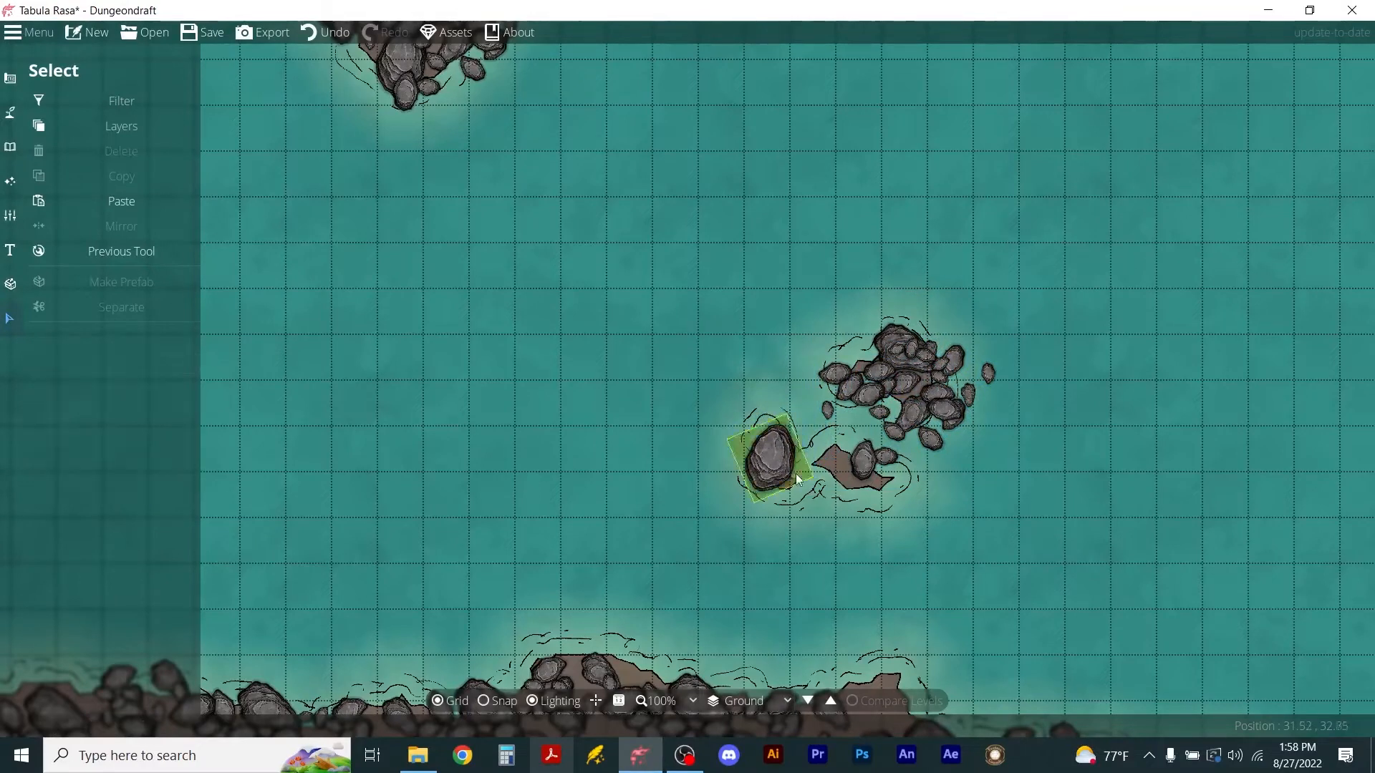
{"action": "left_click_drag", "start_coordinate": [800, 343], "coordinate": [871, 501]}
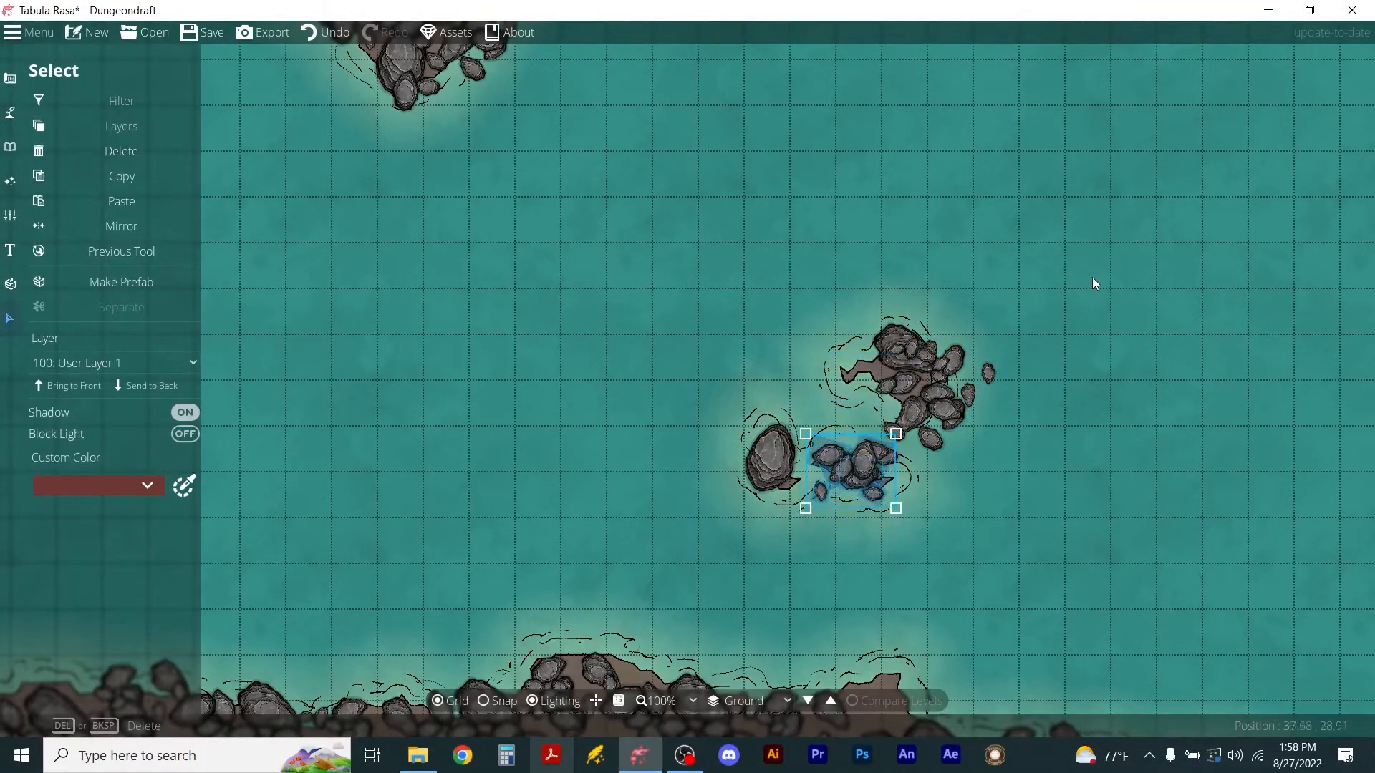
{"action": "left_click_drag", "start_coordinate": [932, 447], "coordinate": [867, 358]}
{"action": "left_click", "coordinate": [939, 454]}
{"action": "left_click", "coordinate": [1024, 448]}
Erase water in the river's eastern half to form a round island, an irregular island with an elongated islet, and two shallow patches.
{"action": "scroll", "coordinate": [869, 497], "scroll_direction": "down", "scroll_amount": 8}
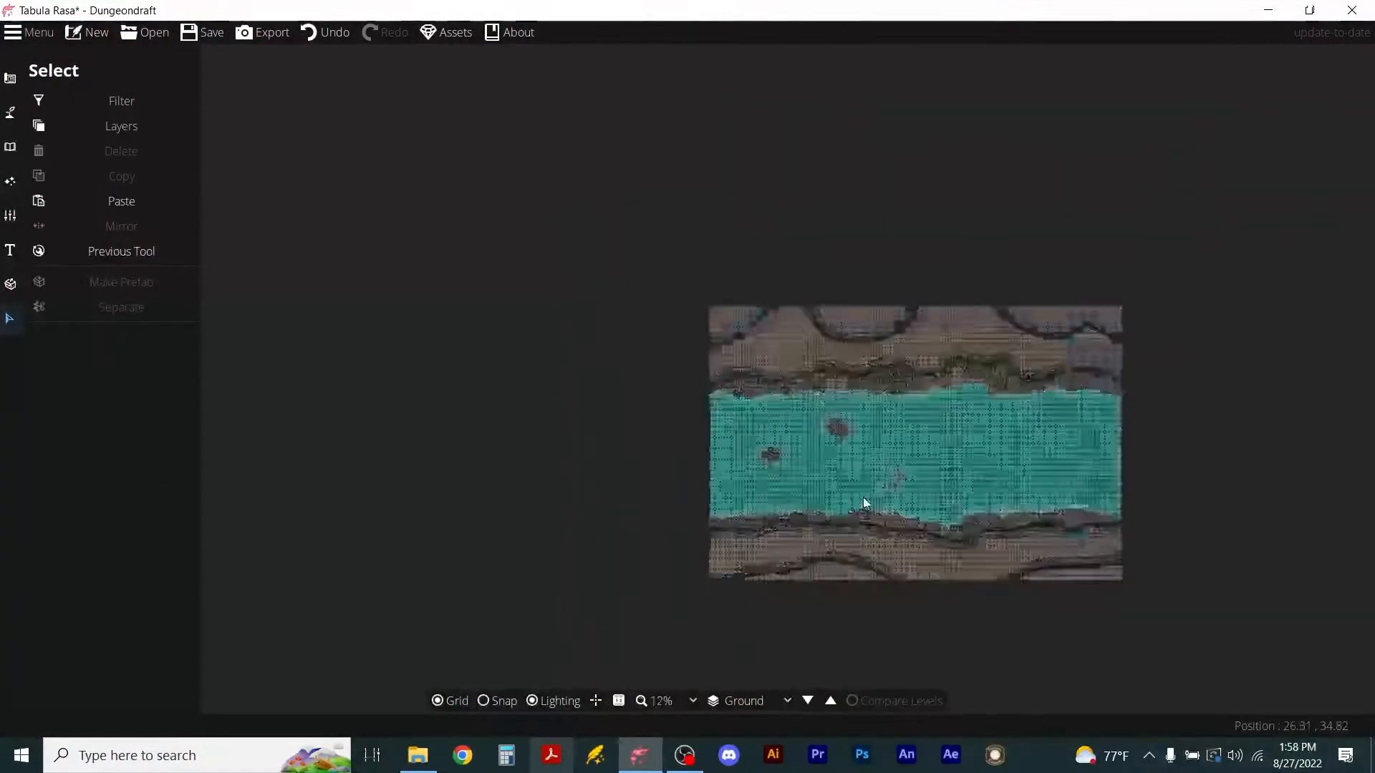
{"action": "scroll", "coordinate": [912, 400], "scroll_direction": "up", "scroll_amount": 3}
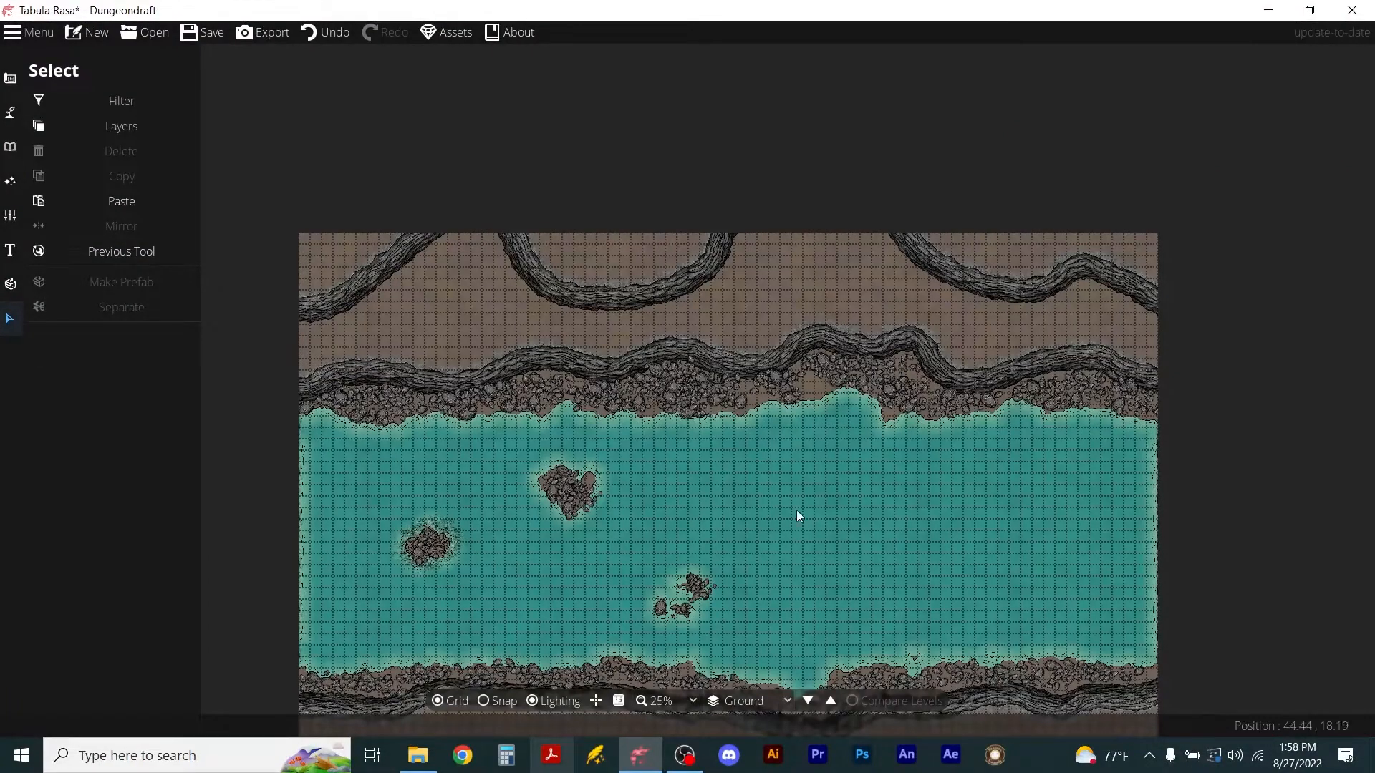
{"action": "left_click_drag", "start_coordinate": [874, 530], "coordinate": [797, 408]}
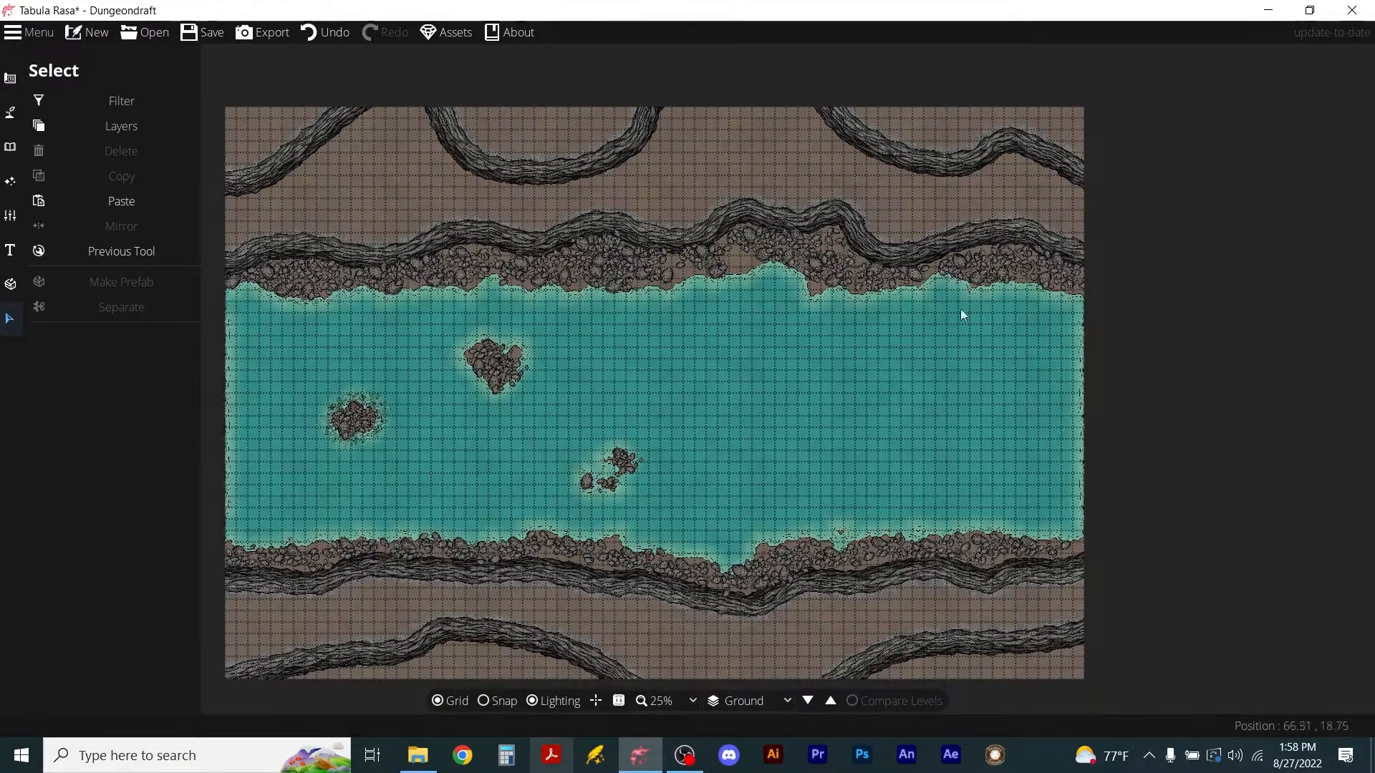
{"action": "left_click", "coordinate": [10, 112]}
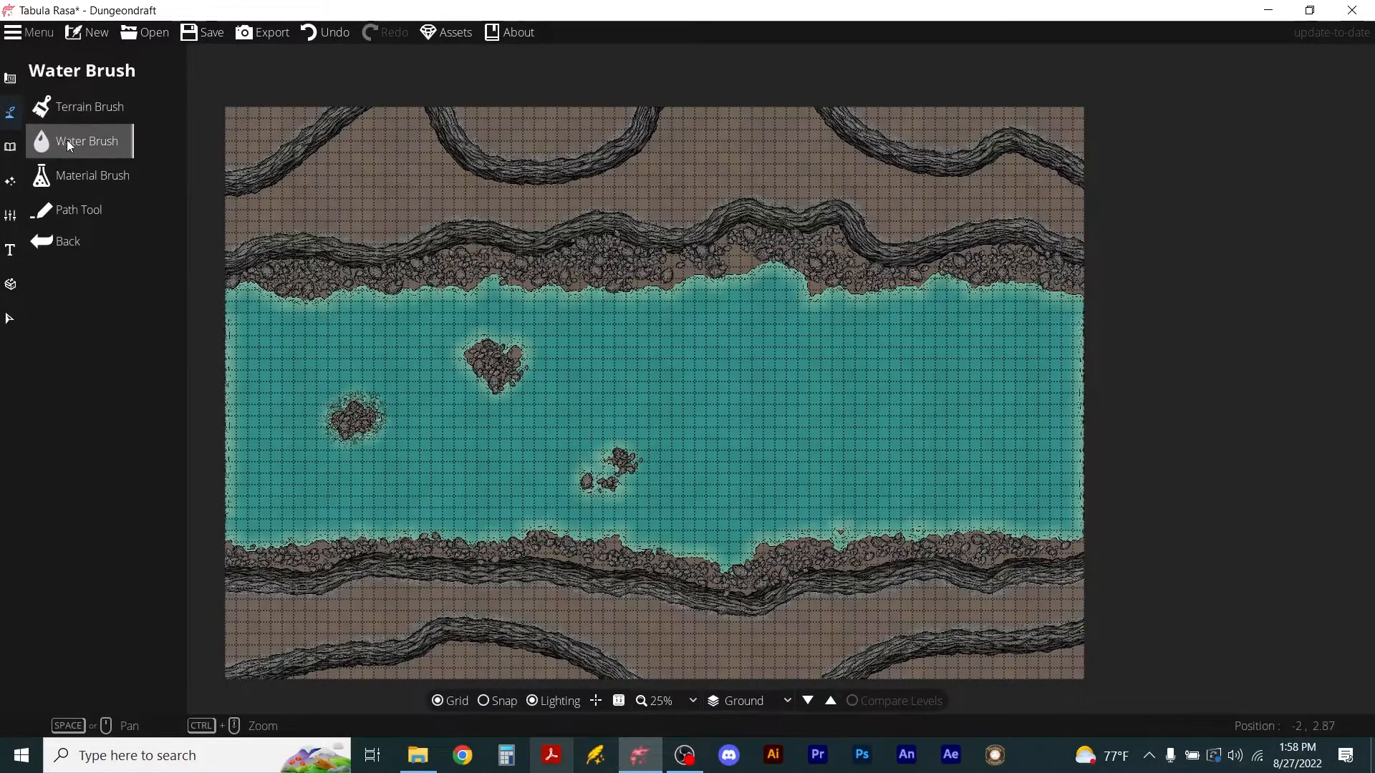
{"action": "left_click", "coordinate": [68, 142]}
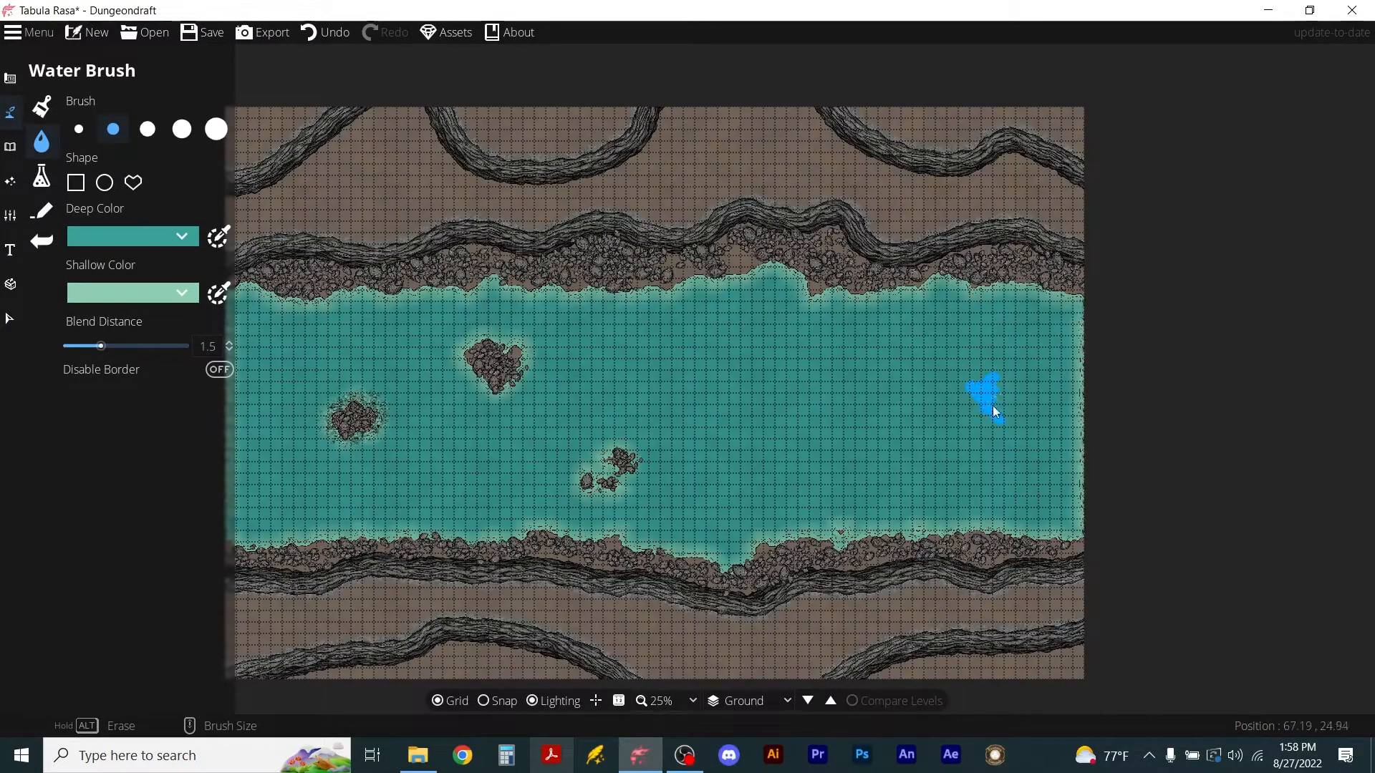
{"action": "left_click_drag", "start_coordinate": [982, 408], "coordinate": [985, 410]}
{"action": "left_click_drag", "start_coordinate": [960, 333], "coordinate": [960, 335]}
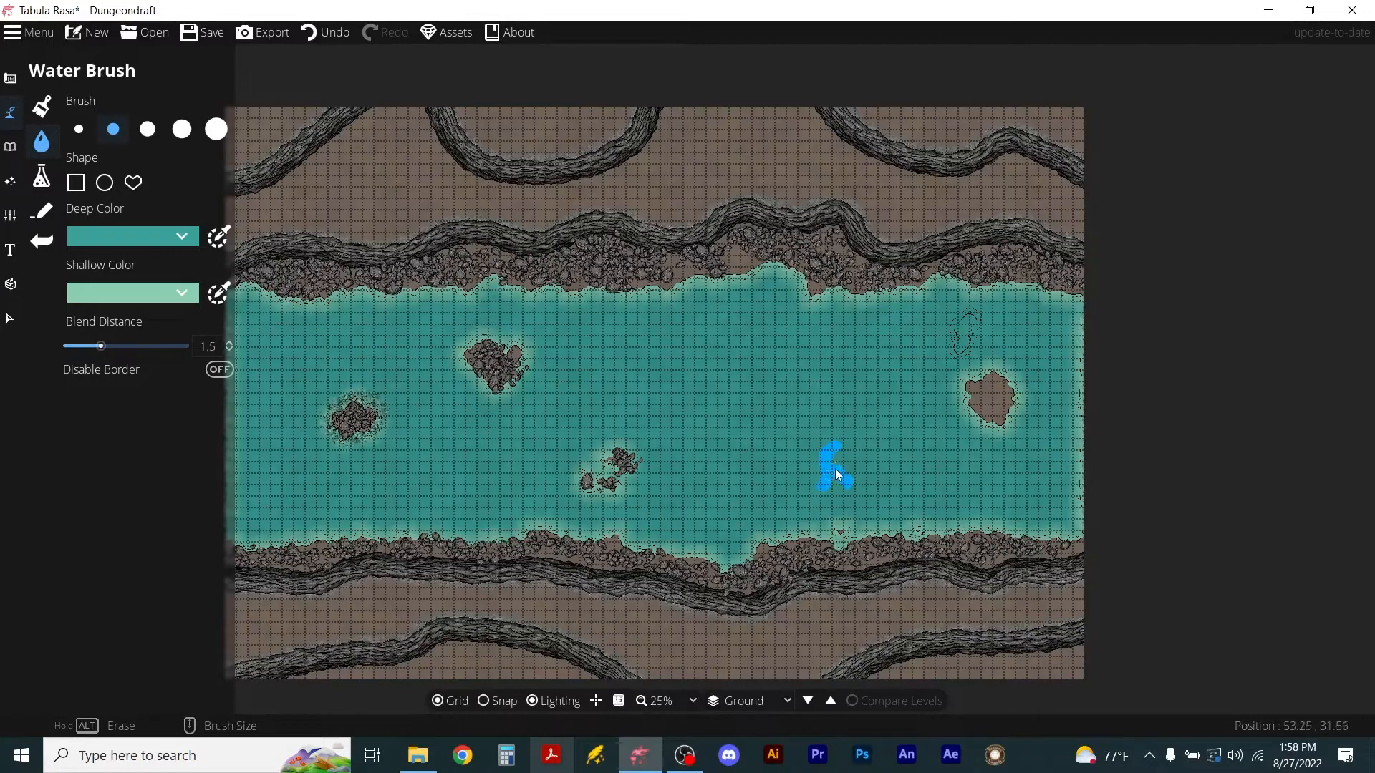
{"action": "left_click_drag", "start_coordinate": [839, 469], "coordinate": [840, 471]}
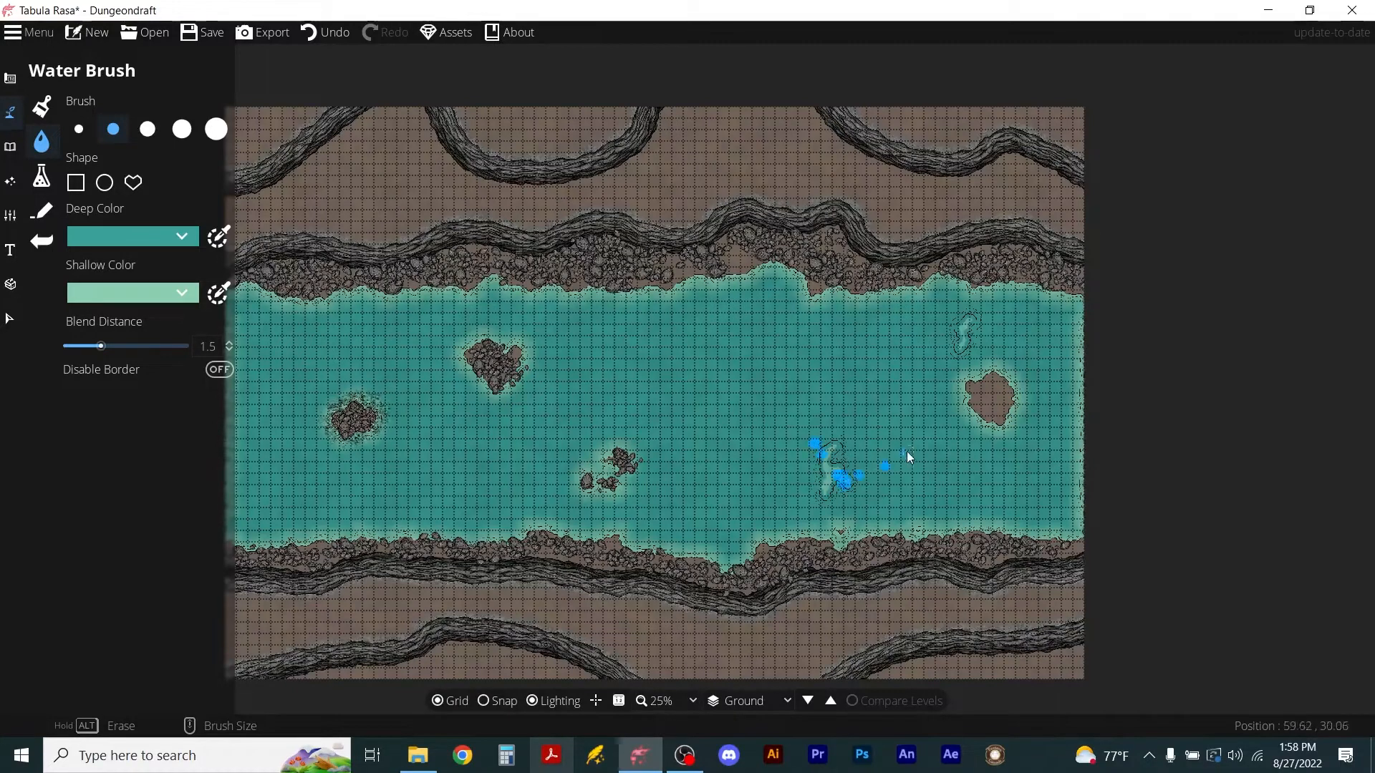
{"action": "left_click_drag", "start_coordinate": [908, 459], "coordinate": [887, 466]}
{"action": "left_click_drag", "start_coordinate": [842, 366], "coordinate": [855, 389]}
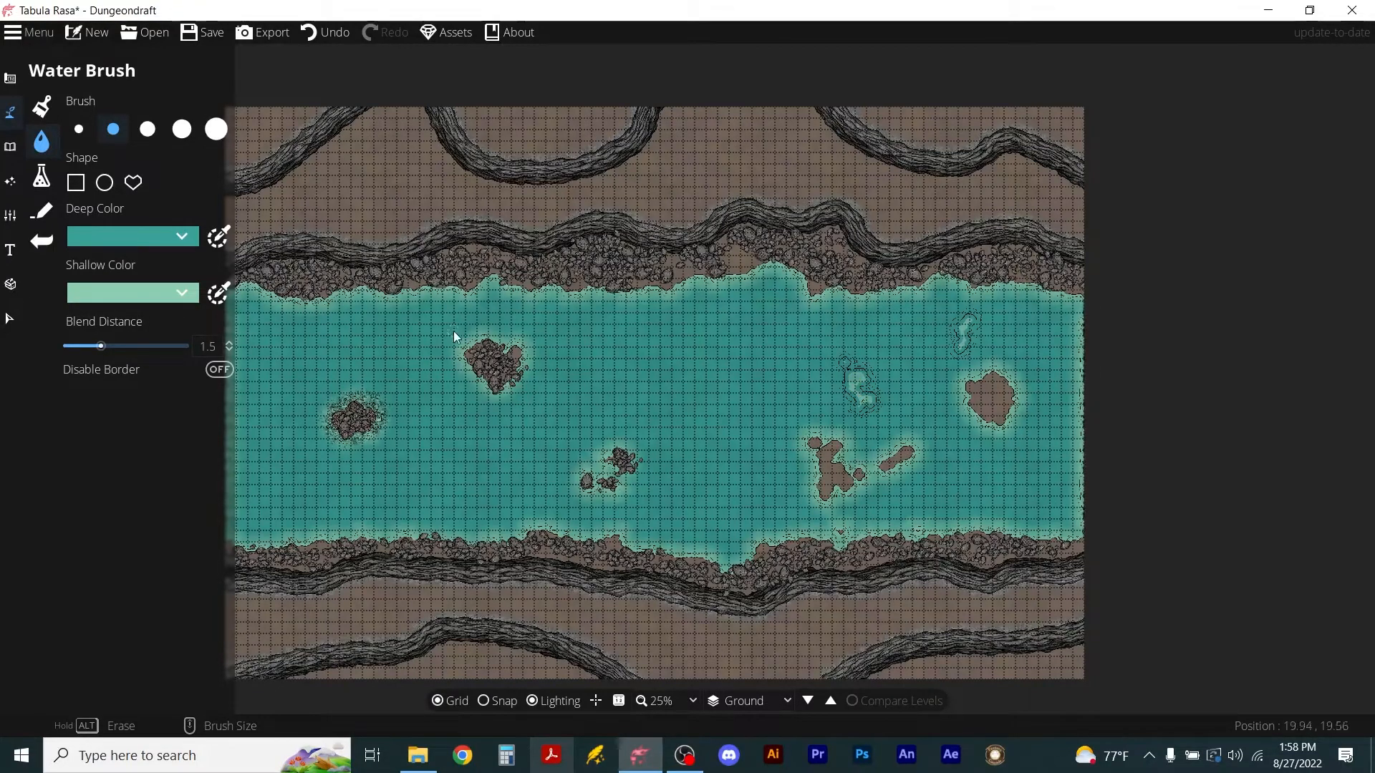
Paste copies of the heart-shaped island's rocks onto the round eastern island and the irregular island southwest of it.
{"action": "left_click", "coordinate": [9, 320]}
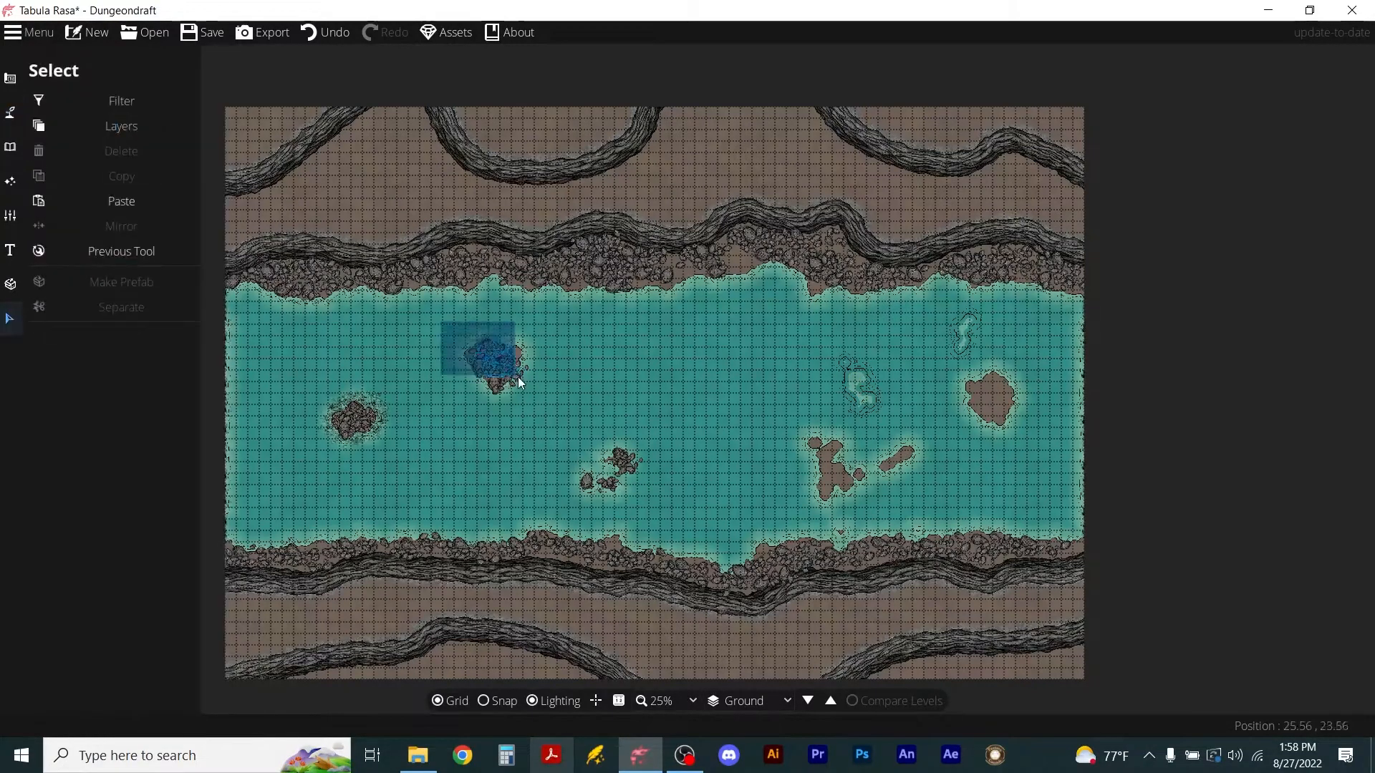
{"action": "left_click_drag", "start_coordinate": [519, 382], "coordinate": [521, 381]}
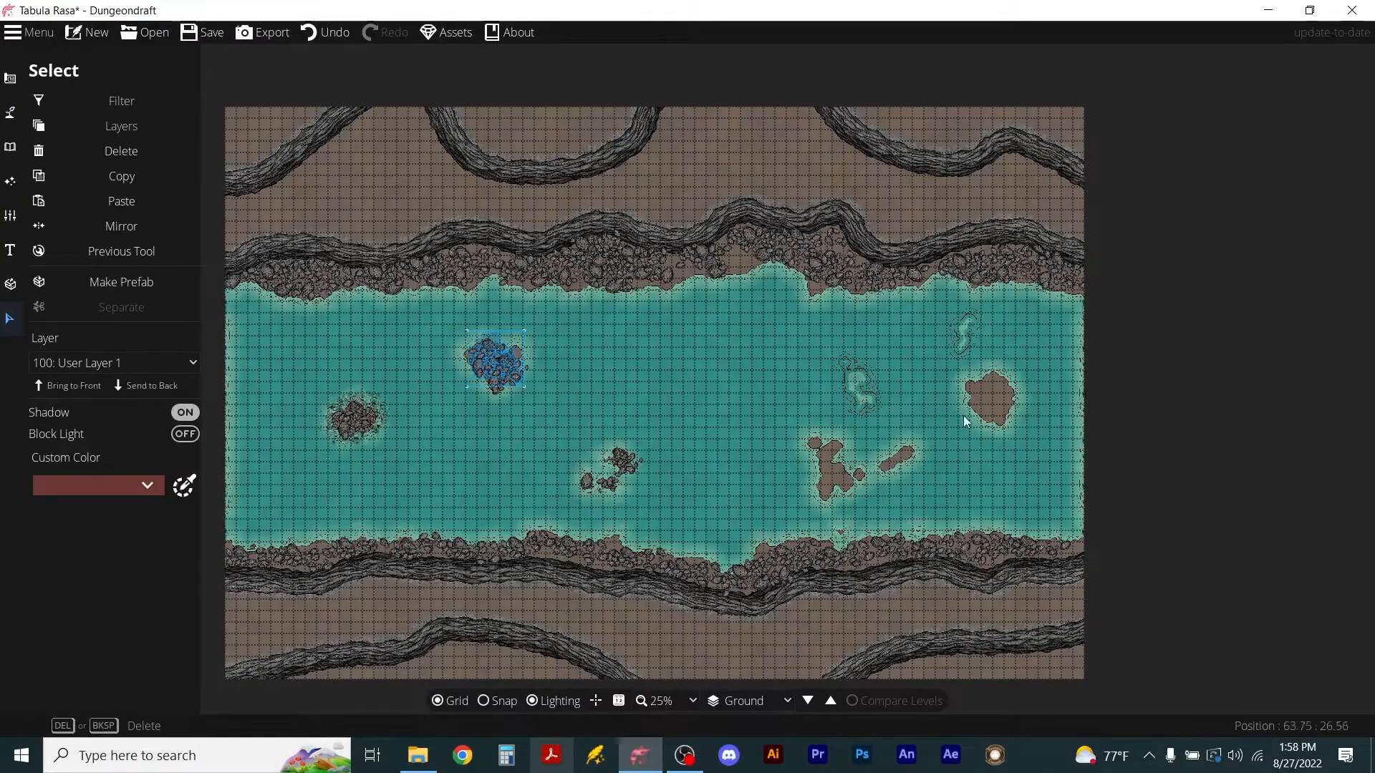
{"action": "key", "text": "ctrl+v"}
{"action": "left_click_drag", "start_coordinate": [669, 387], "coordinate": [980, 392]}
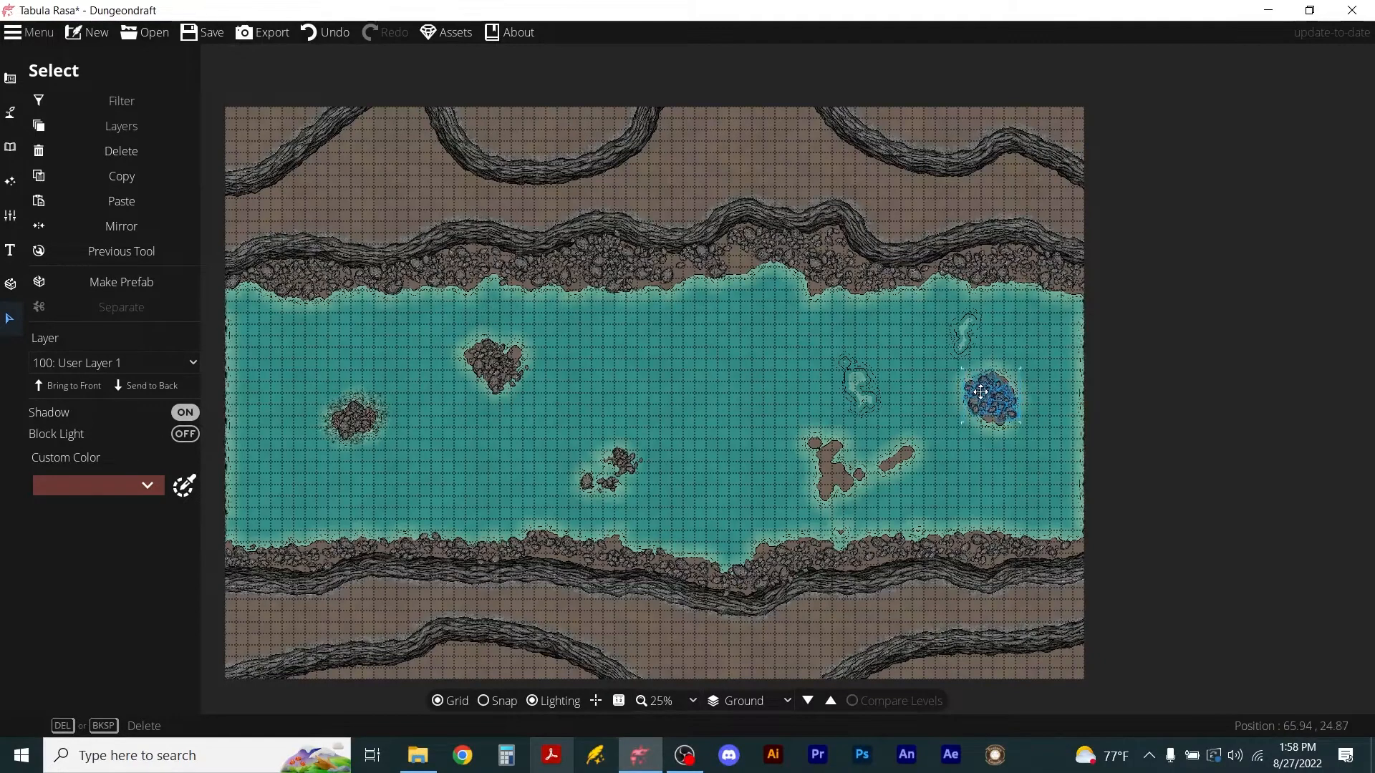
{"action": "key", "text": "ctrl+v"}
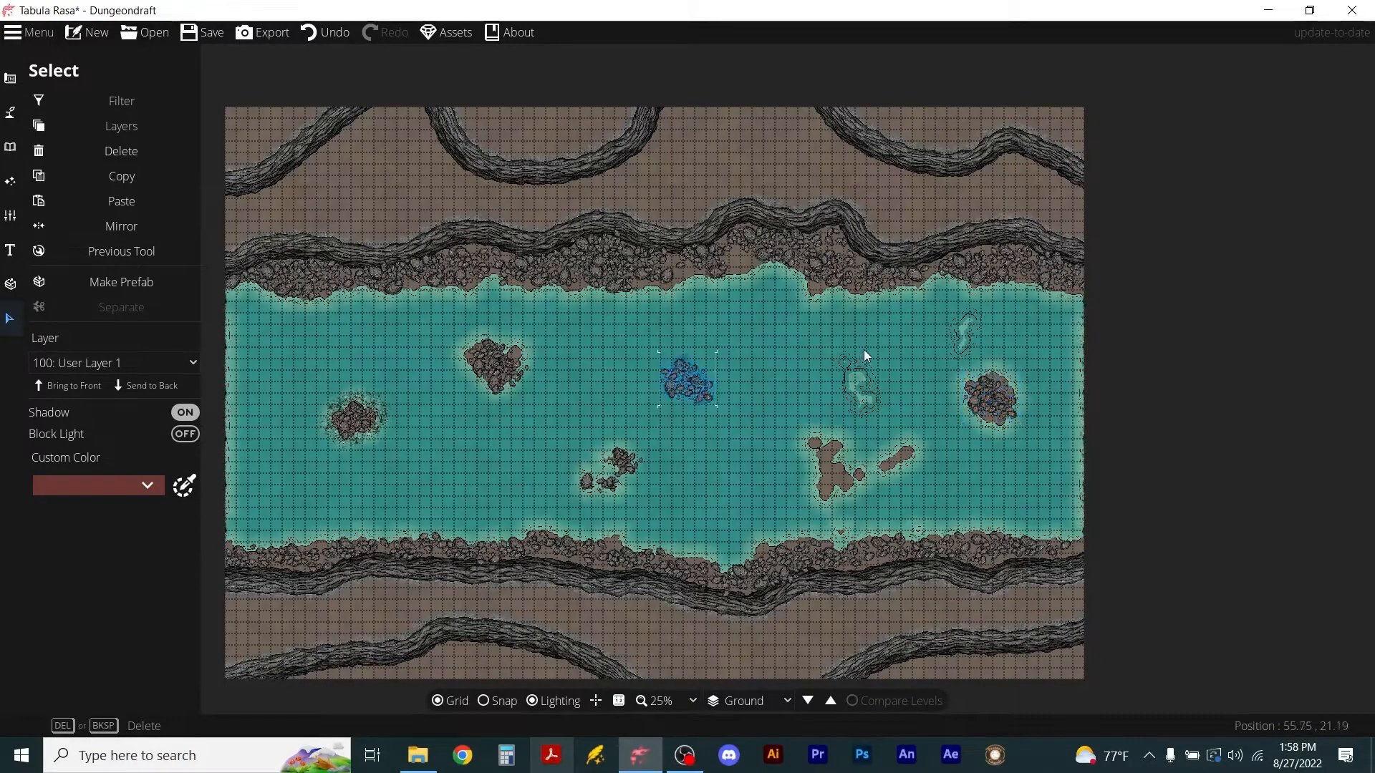
{"action": "left_click_drag", "start_coordinate": [691, 380], "coordinate": [820, 466]}
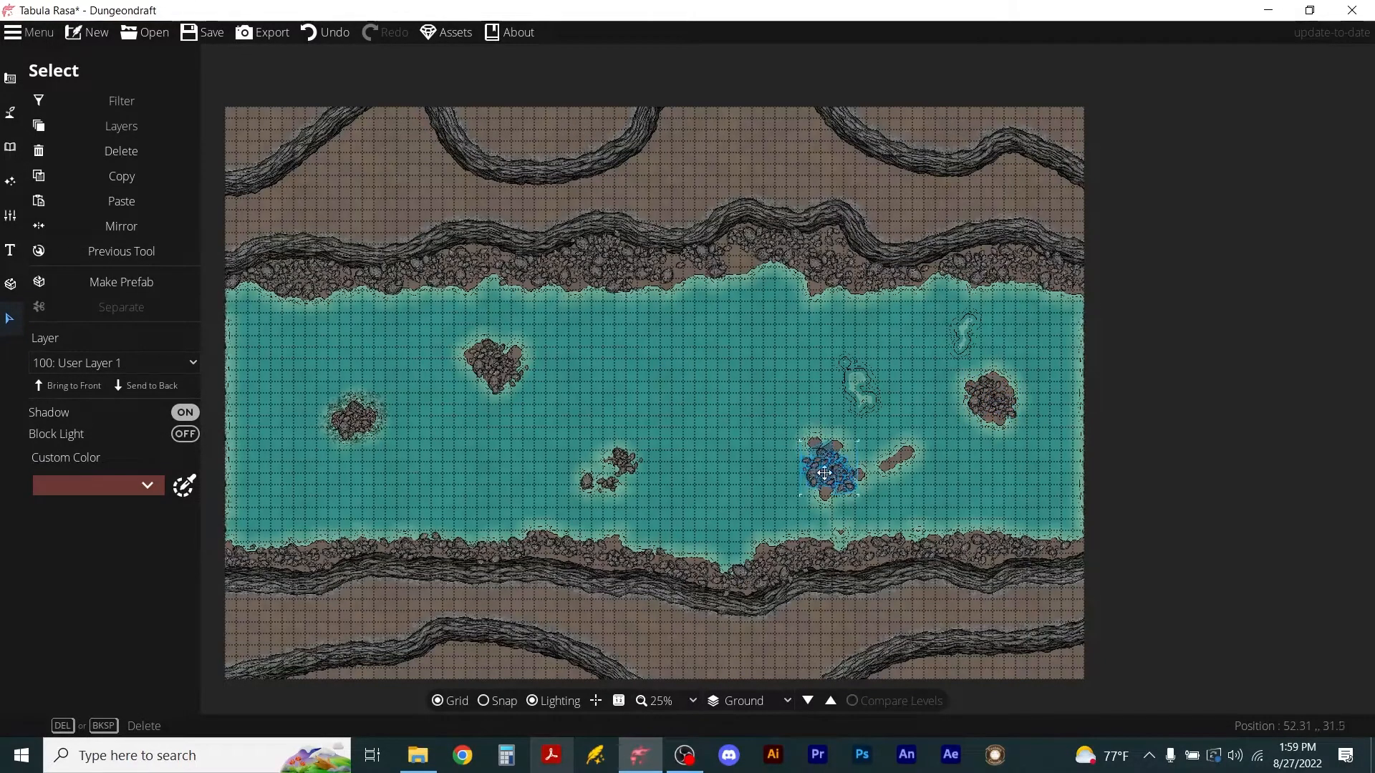
{"action": "left_click", "coordinate": [817, 390]}
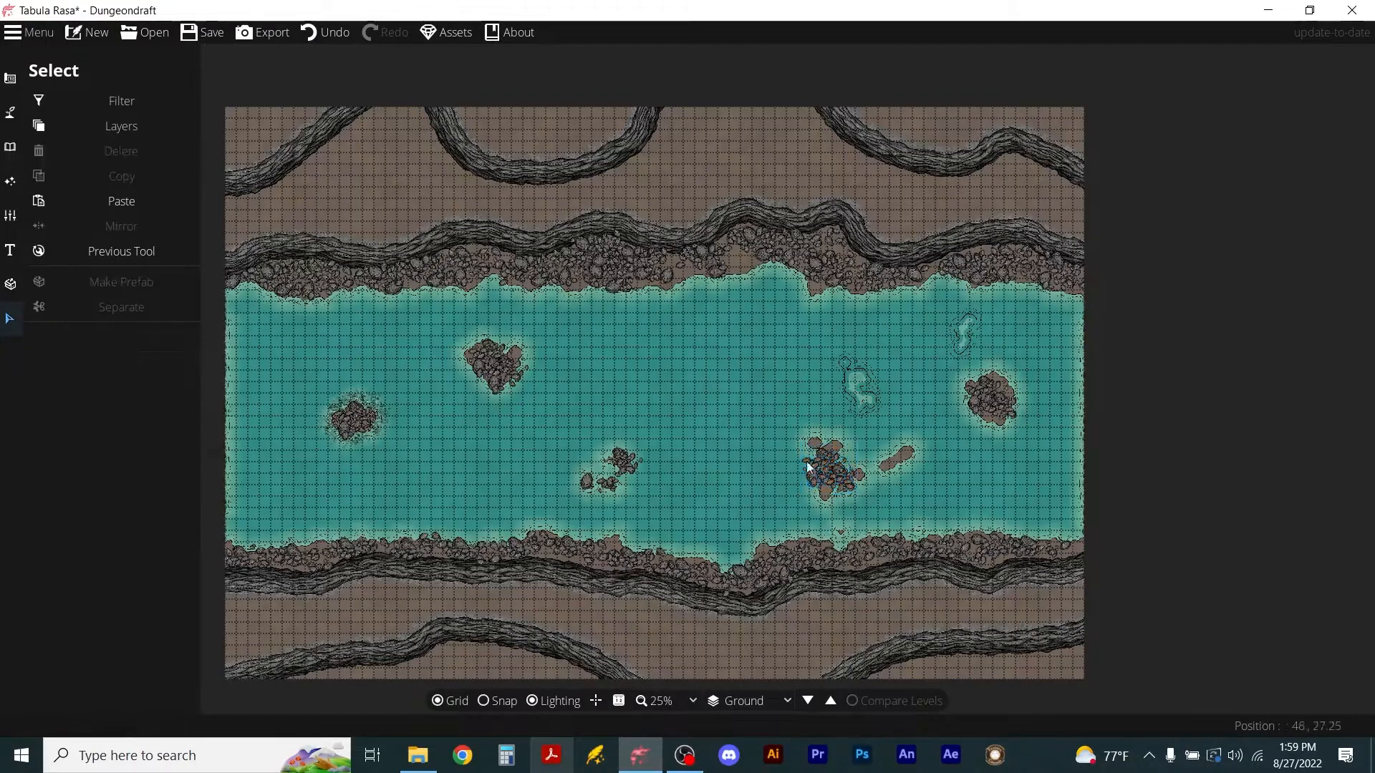
Move a large boulder from the irregular island onto the elongated islet and a group of rocks onto the shallow patch to the north.
{"action": "scroll", "coordinate": [842, 488], "scroll_direction": "up", "scroll_amount": 2}
{"action": "left_click_drag", "start_coordinate": [761, 450], "coordinate": [986, 417]}
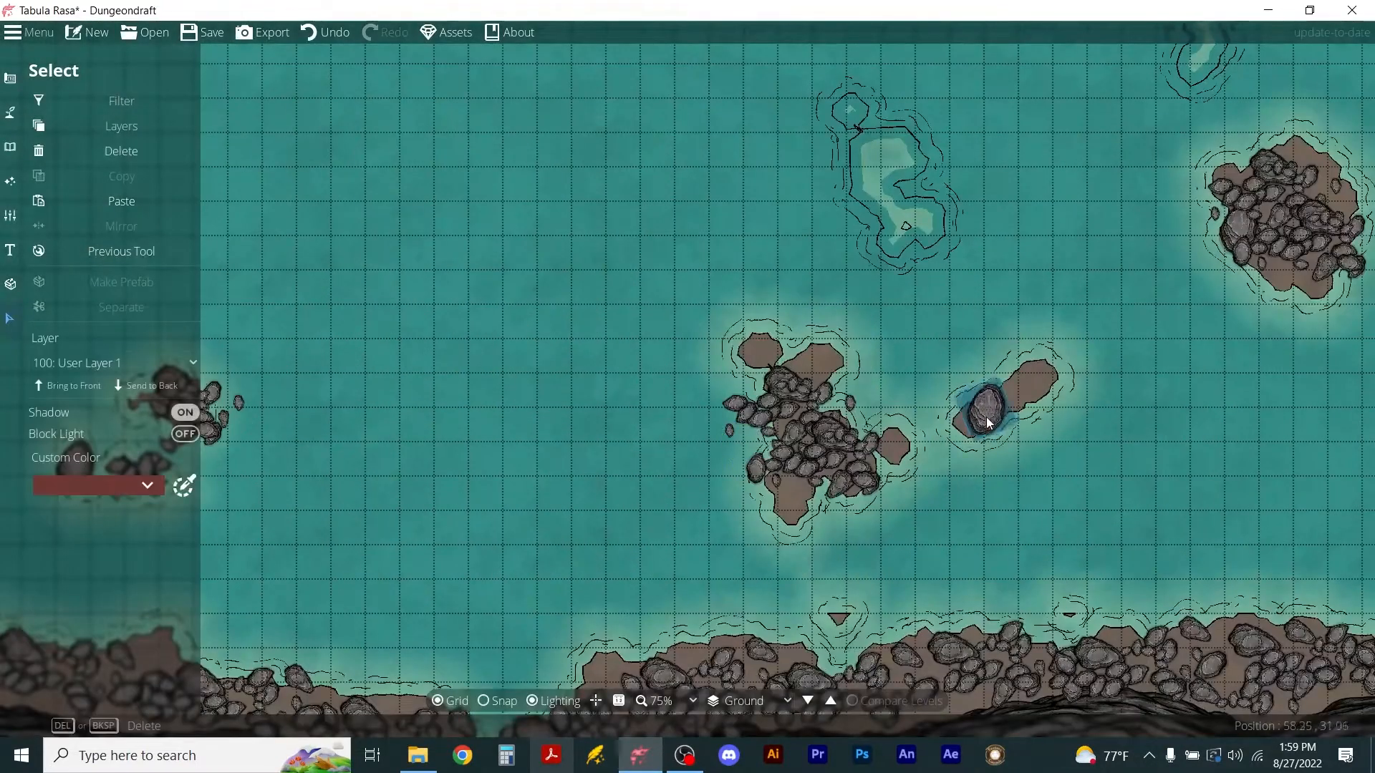
{"action": "left_click_drag", "start_coordinate": [725, 343], "coordinate": [866, 283]}
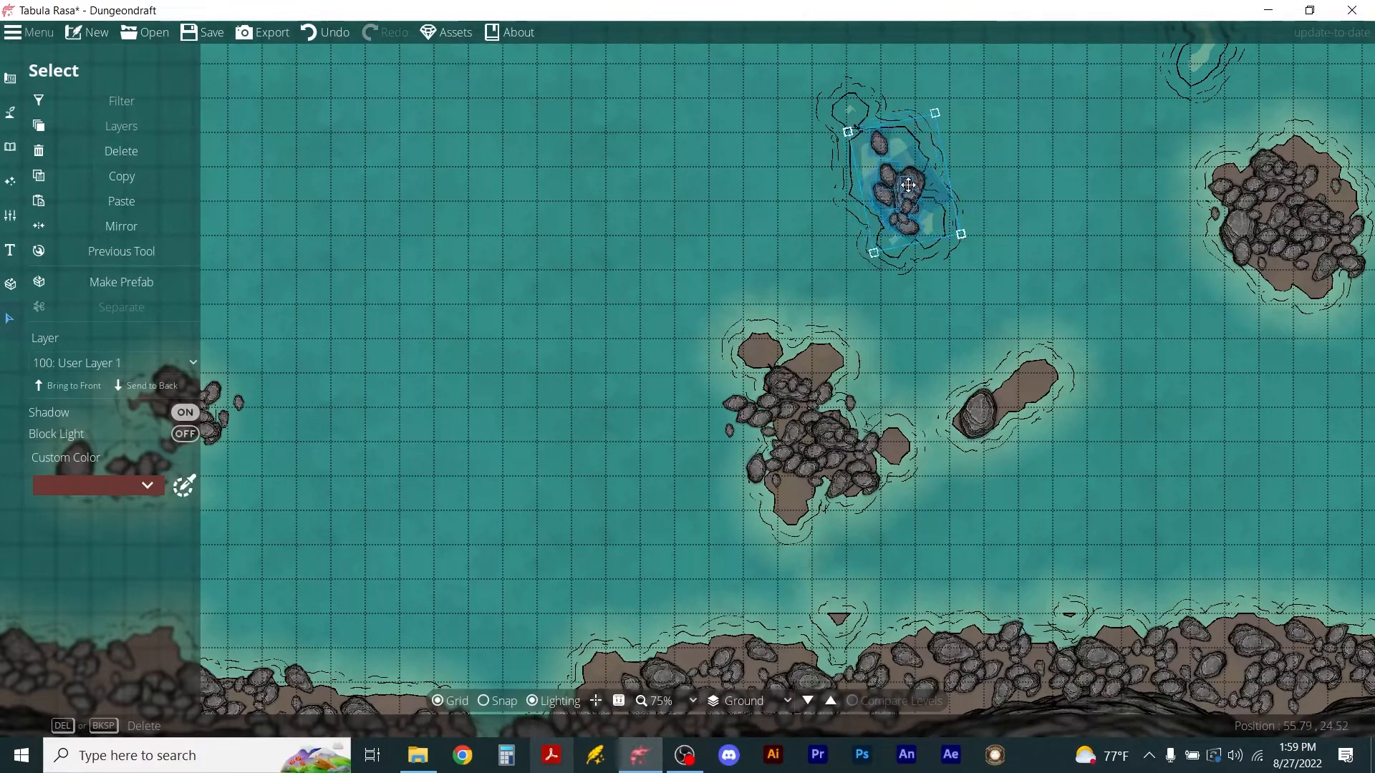
{"action": "left_click", "coordinate": [1145, 228]}
Shift rocks onto the irregular island's northern lobes and a small group onto the eastern end of the elongated islet.
{"action": "left_click_drag", "start_coordinate": [617, 368], "coordinate": [821, 424]}
{"action": "left_click_drag", "start_coordinate": [699, 373], "coordinate": [1008, 381]}
{"action": "left_click", "coordinate": [1008, 312]}
{"action": "left_click", "coordinate": [866, 420]}
{"action": "left_click_drag", "start_coordinate": [844, 367], "coordinate": [1063, 414]}
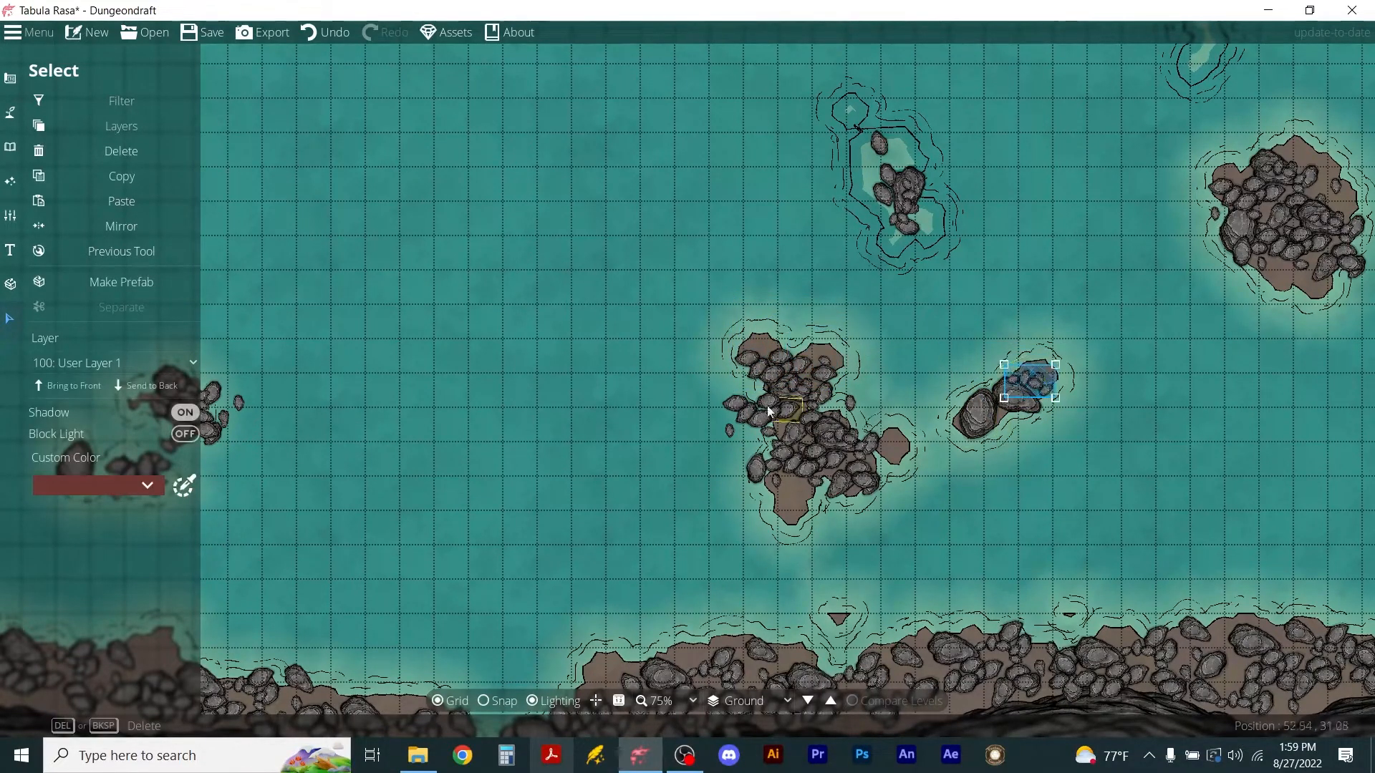
Move rocks onto the irregular island's bare southern lobe and the small outcrop on its eastern side.
{"action": "left_click_drag", "start_coordinate": [705, 390], "coordinate": [779, 463]}
{"action": "left_click_drag", "start_coordinate": [740, 412], "coordinate": [782, 489]}
{"action": "left_click_drag", "start_coordinate": [869, 440], "coordinate": [898, 448]}
{"action": "right_click", "coordinate": [878, 435]}
{"action": "right_click", "coordinate": [897, 448]}
Switch to the Terrain Brush and turn on Smooth Blending.
{"action": "scroll", "coordinate": [779, 393], "scroll_direction": "down", "scroll_amount": 5}
{"action": "scroll", "coordinate": [586, 337], "scroll_direction": "up", "scroll_amount": 2}
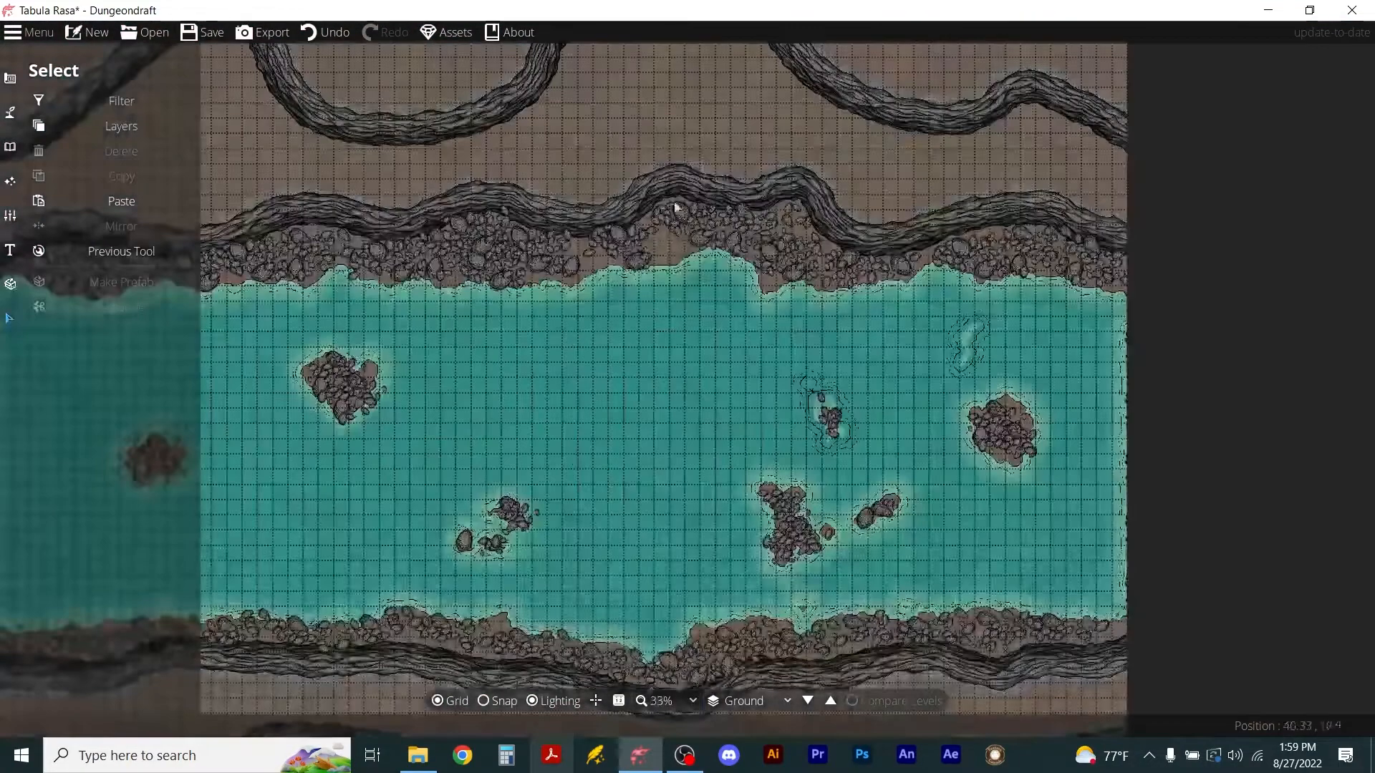
{"action": "scroll", "coordinate": [759, 343], "scroll_direction": "down", "scroll_amount": 2}
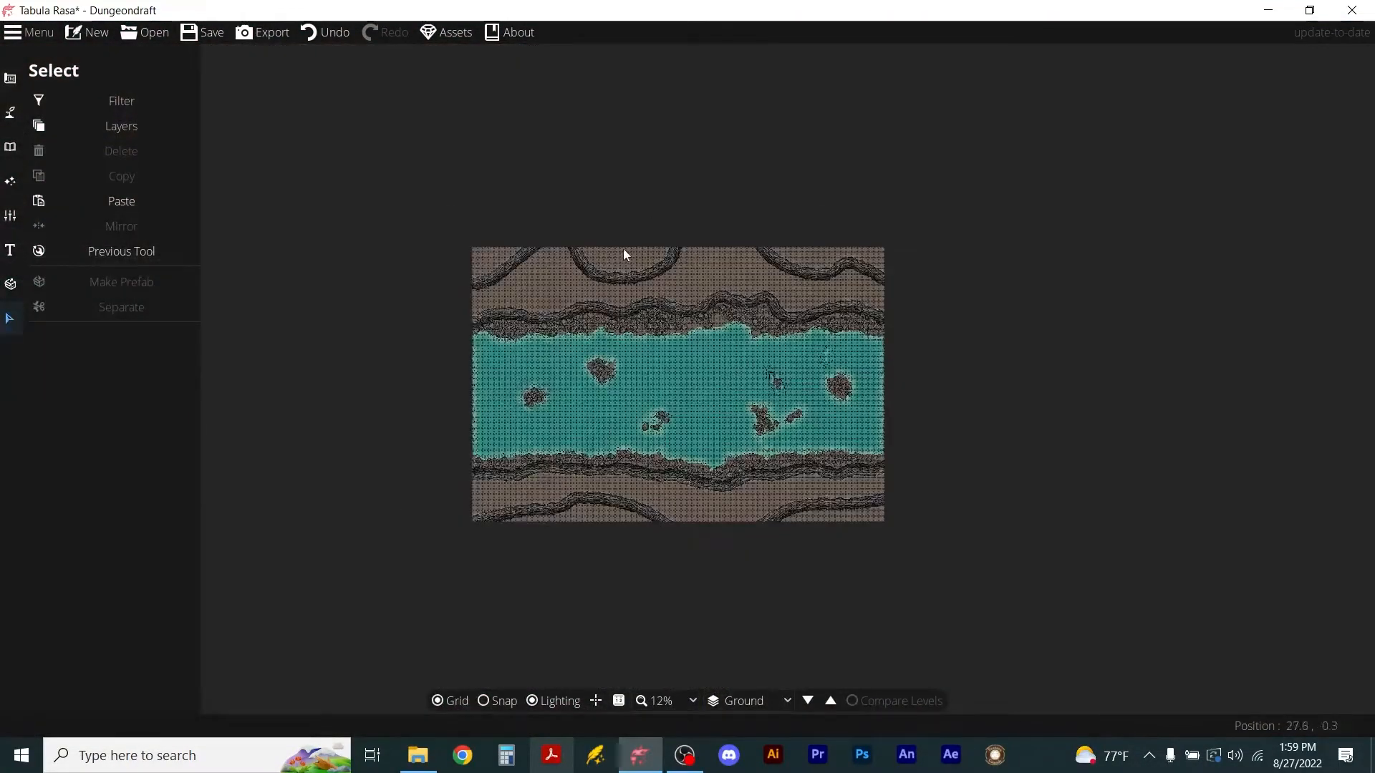
{"action": "scroll", "coordinate": [618, 245], "scroll_direction": "up", "scroll_amount": 2}
{"action": "left_click", "coordinate": [10, 113]}
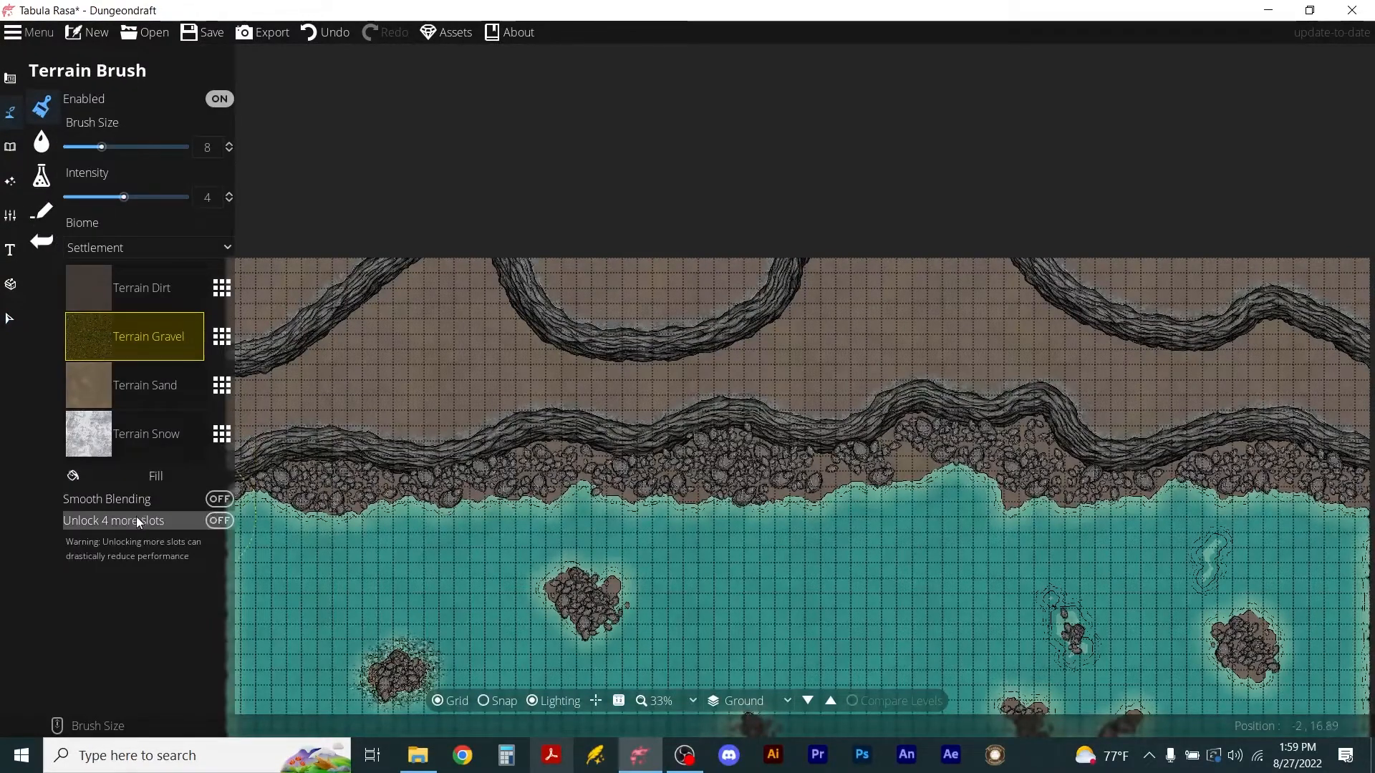
{"action": "left_click", "coordinate": [161, 504]}
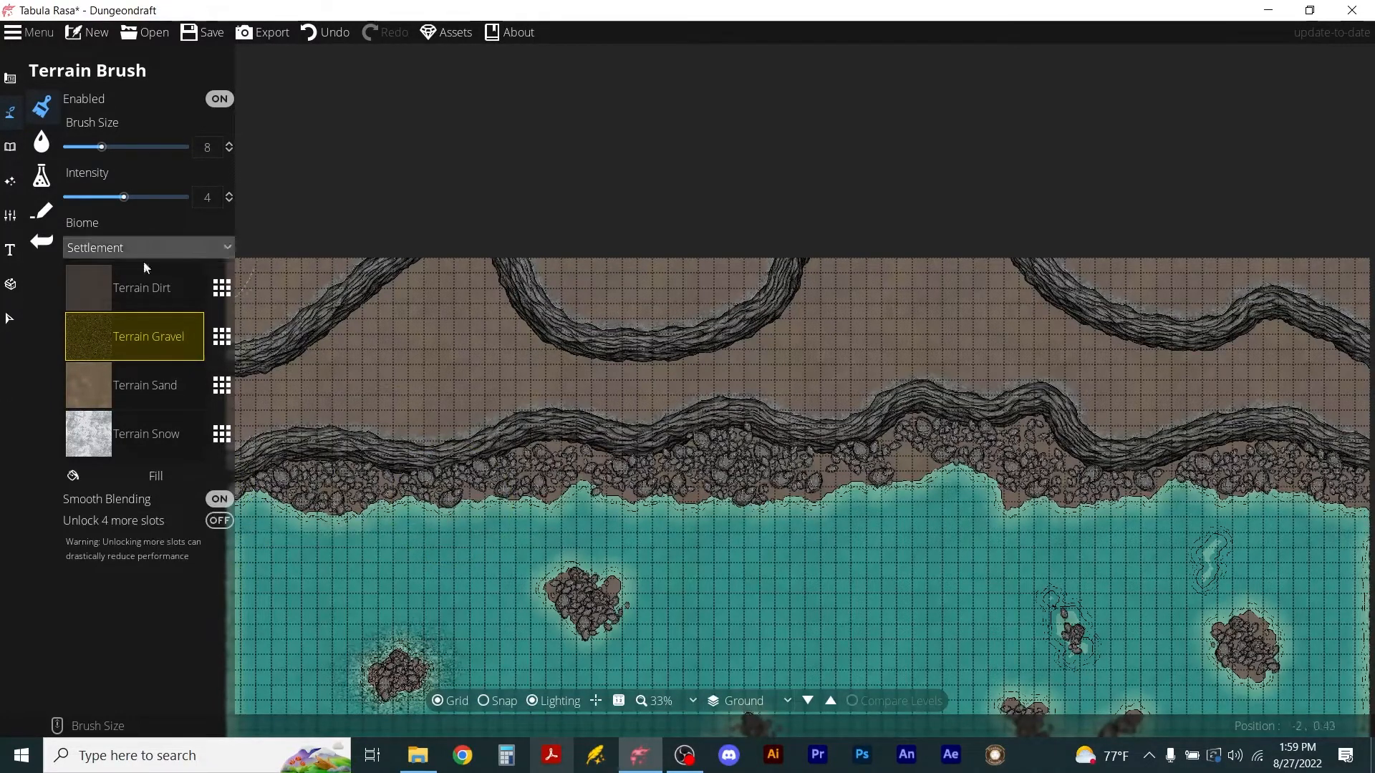
Paint Terrain Gravel along the river's northern shoreline with brush size 8 and intensity 4.
{"action": "scroll", "coordinate": [490, 527], "scroll_direction": "down", "scroll_amount": 3}
{"action": "scroll", "coordinate": [340, 431], "scroll_direction": "up", "scroll_amount": 2}
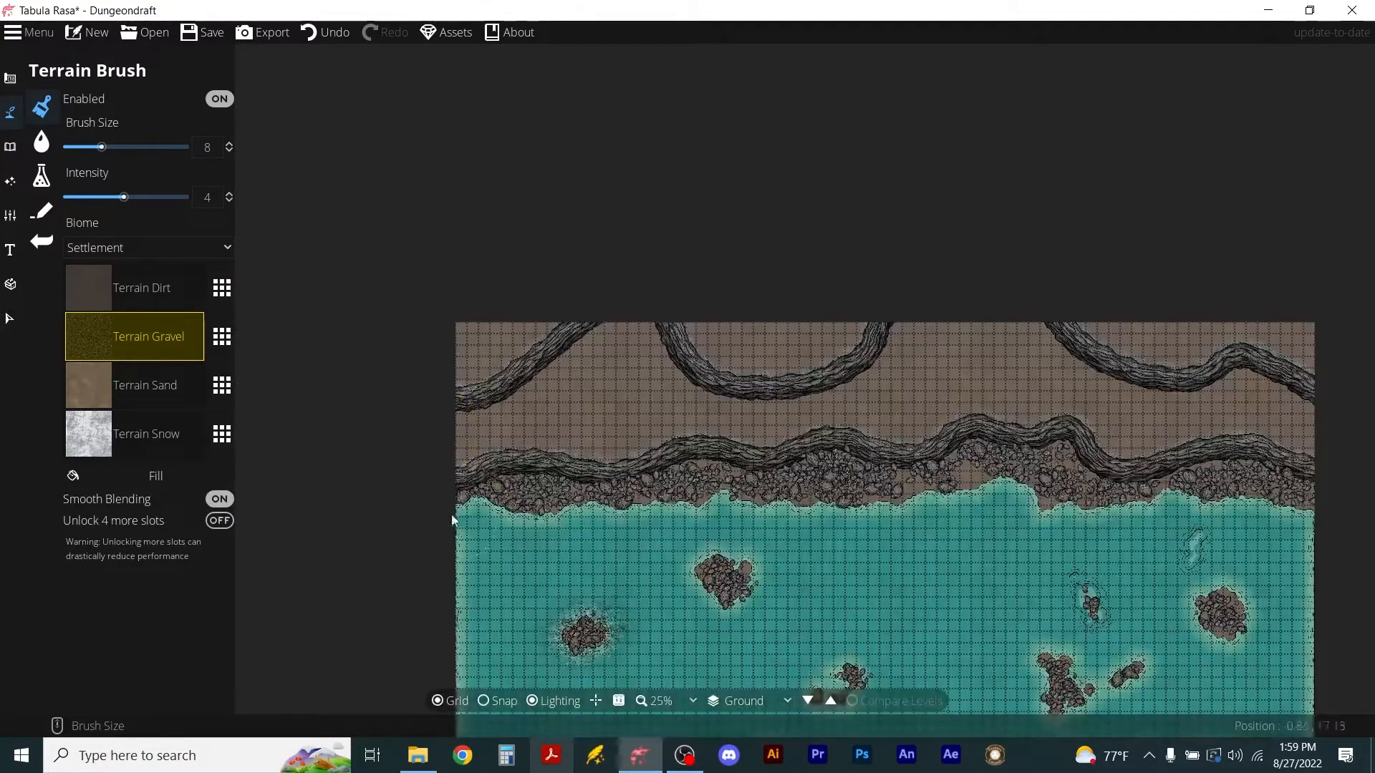
{"action": "left_click_drag", "start_coordinate": [499, 513], "coordinate": [611, 512]}
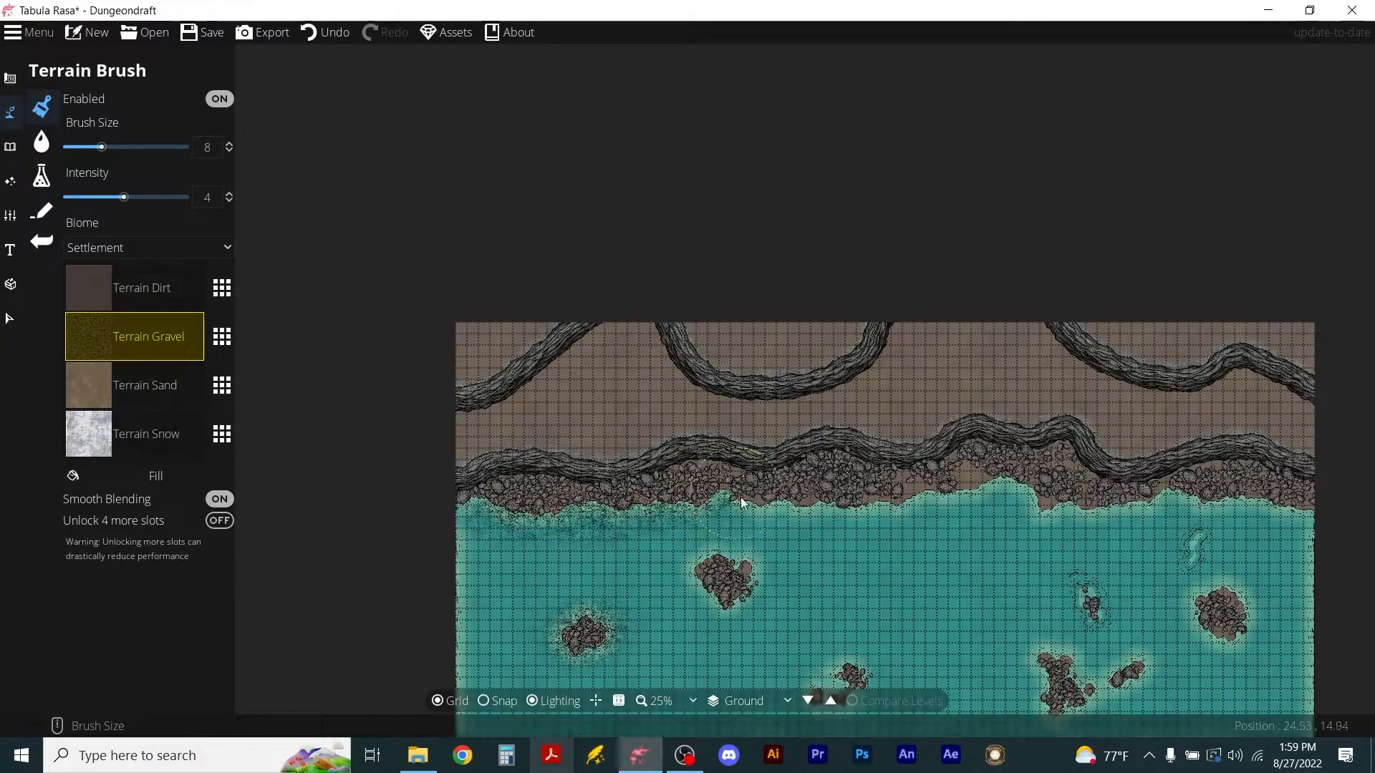
{"action": "mouse_move", "coordinate": [879, 499]}
{"action": "left_mouse_down"}
{"action": "mouse_move", "coordinate": [961, 485]}
{"action": "mouse_move", "coordinate": [1014, 499]}
{"action": "left_mouse_up"}
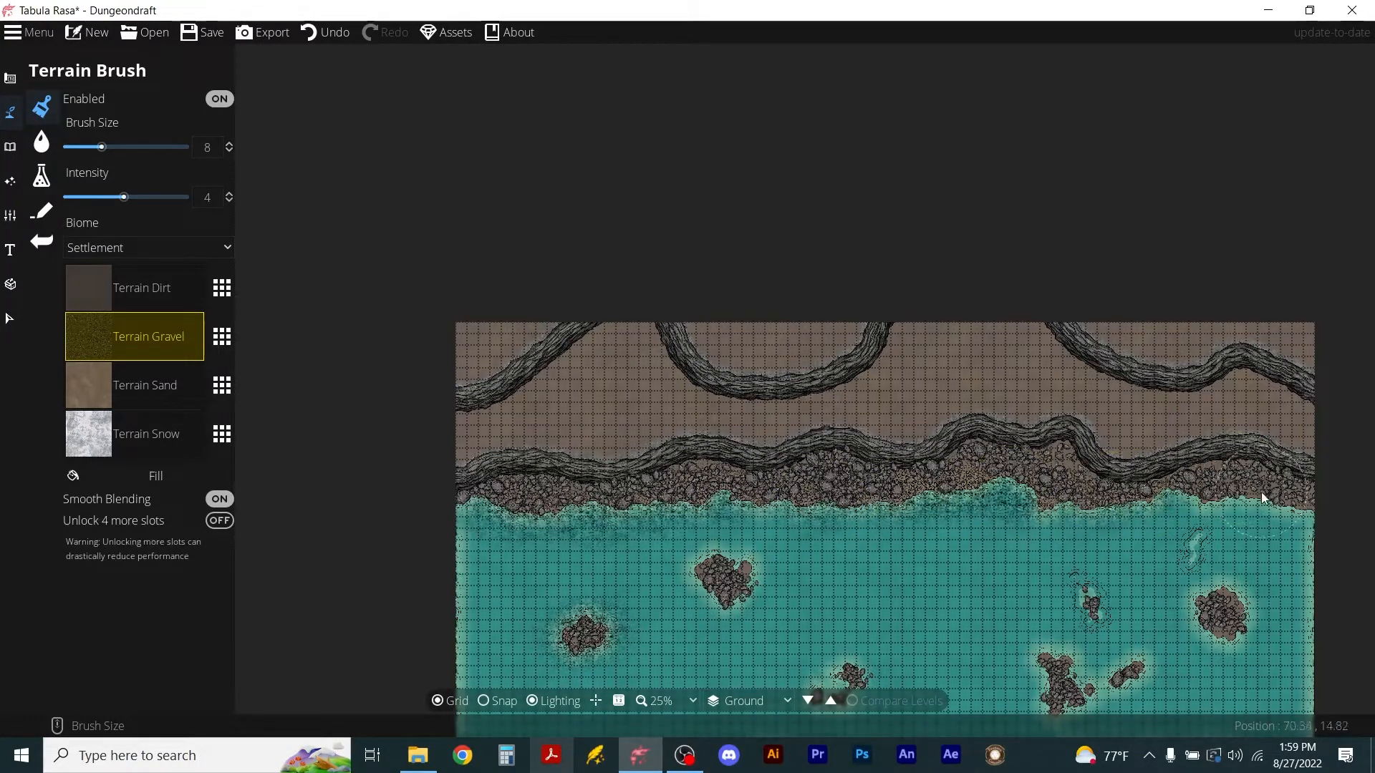
Paint Terrain Gravel along the river's southern shoreline and around the eastern islands and shallow patches.
{"action": "left_click_drag", "start_coordinate": [987, 583], "coordinate": [989, 370]}
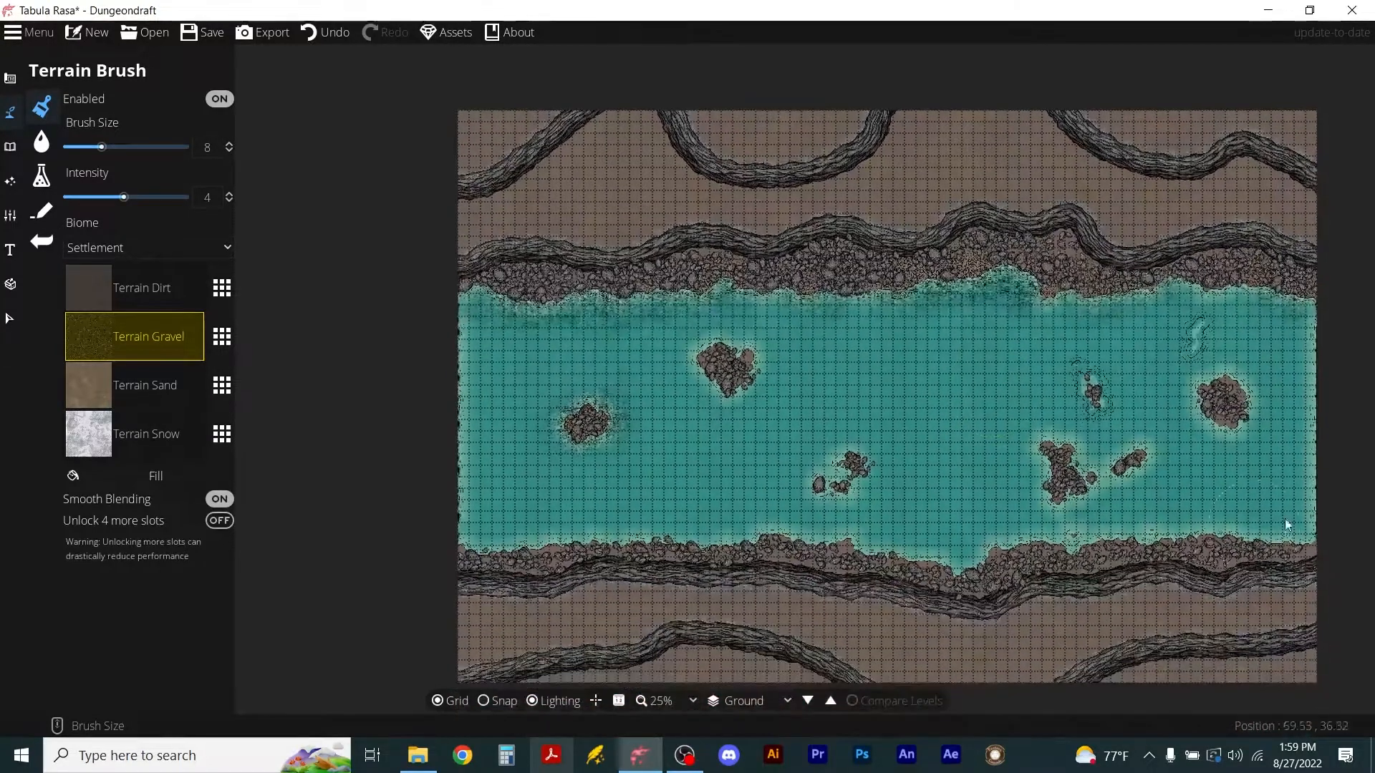
{"action": "left_click_drag", "start_coordinate": [1272, 548], "coordinate": [1203, 549]}
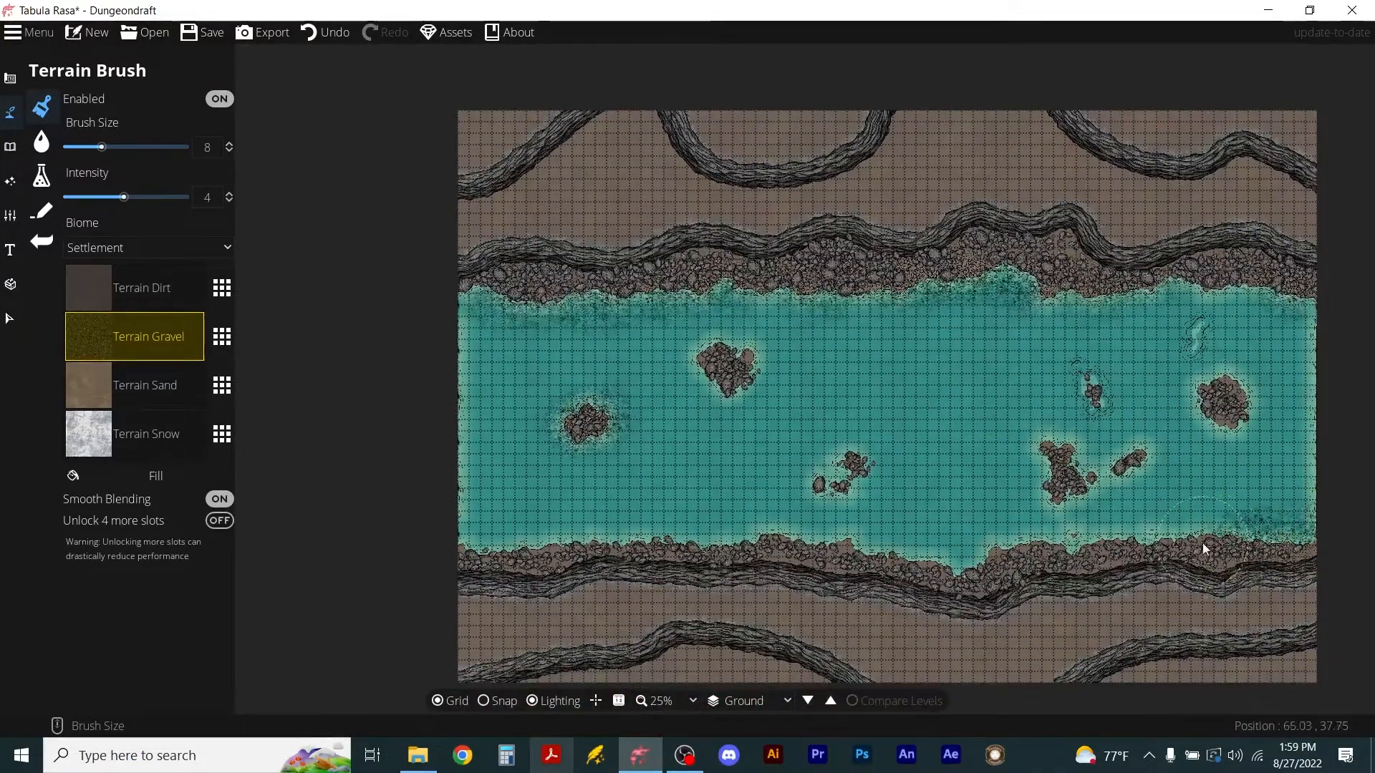
{"action": "left_click_drag", "start_coordinate": [1079, 561], "coordinate": [1048, 556]}
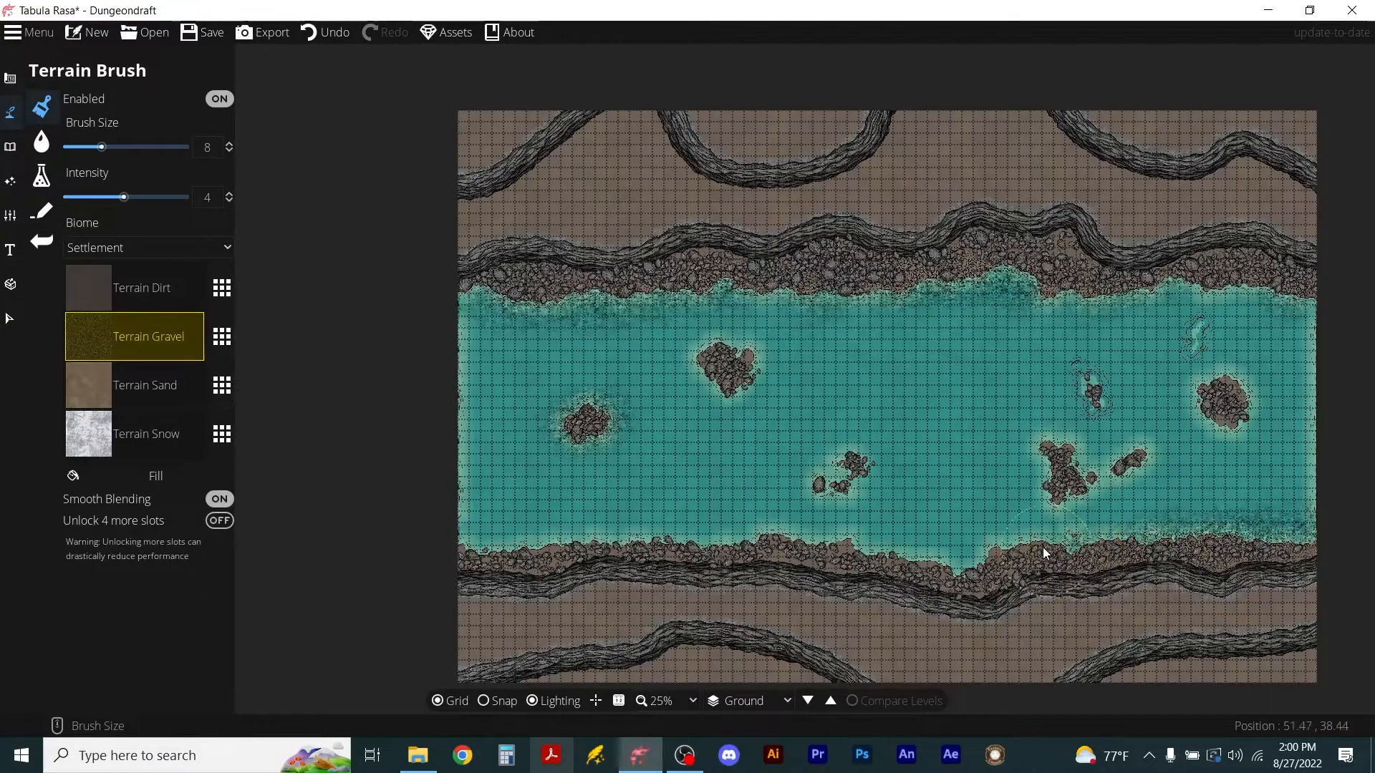
{"action": "mouse_move", "coordinate": [962, 571]}
{"action": "left_mouse_down"}
{"action": "mouse_move", "coordinate": [665, 536]}
{"action": "mouse_move", "coordinate": [555, 566]}
{"action": "left_mouse_up"}
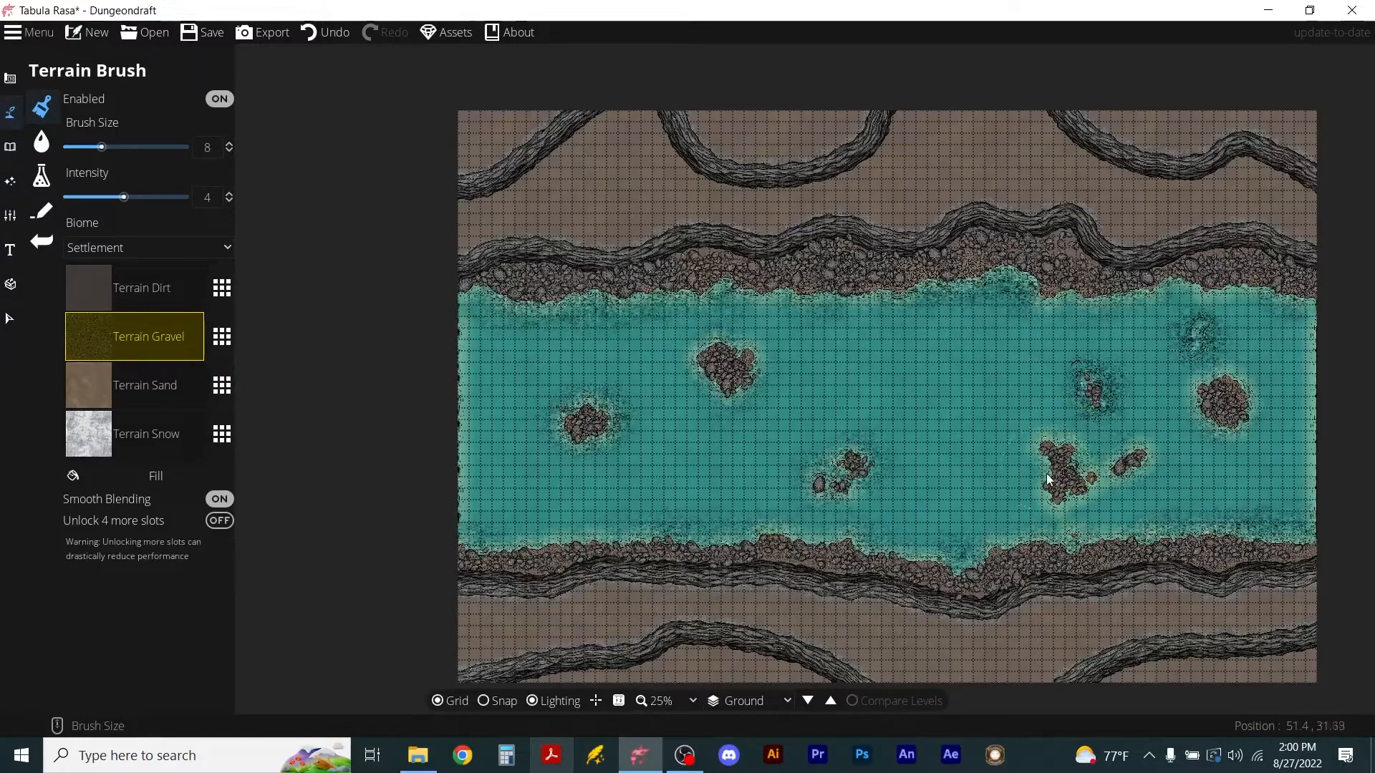
{"action": "scroll", "coordinate": [1074, 499], "scroll_direction": "up", "scroll_amount": 4}
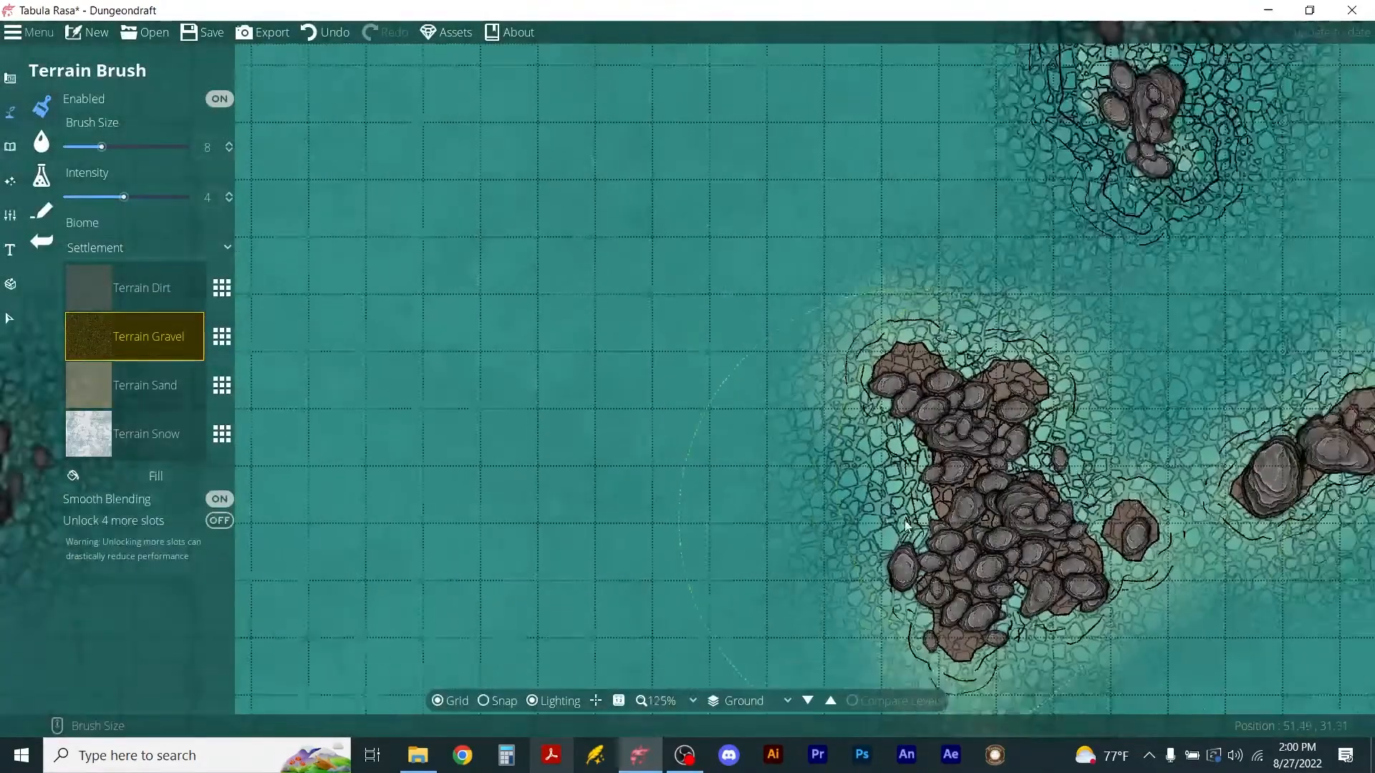
Unlock four more terrain texture slots for the Terrain Brush.
{"action": "scroll", "coordinate": [931, 530], "scroll_direction": "down", "scroll_amount": 2}
{"action": "scroll", "coordinate": [702, 356], "scroll_direction": "down", "scroll_amount": 4}
{"action": "scroll", "coordinate": [758, 374], "scroll_direction": "up", "scroll_amount": 2}
{"action": "scroll", "coordinate": [917, 439], "scroll_direction": "down", "scroll_amount": 2}
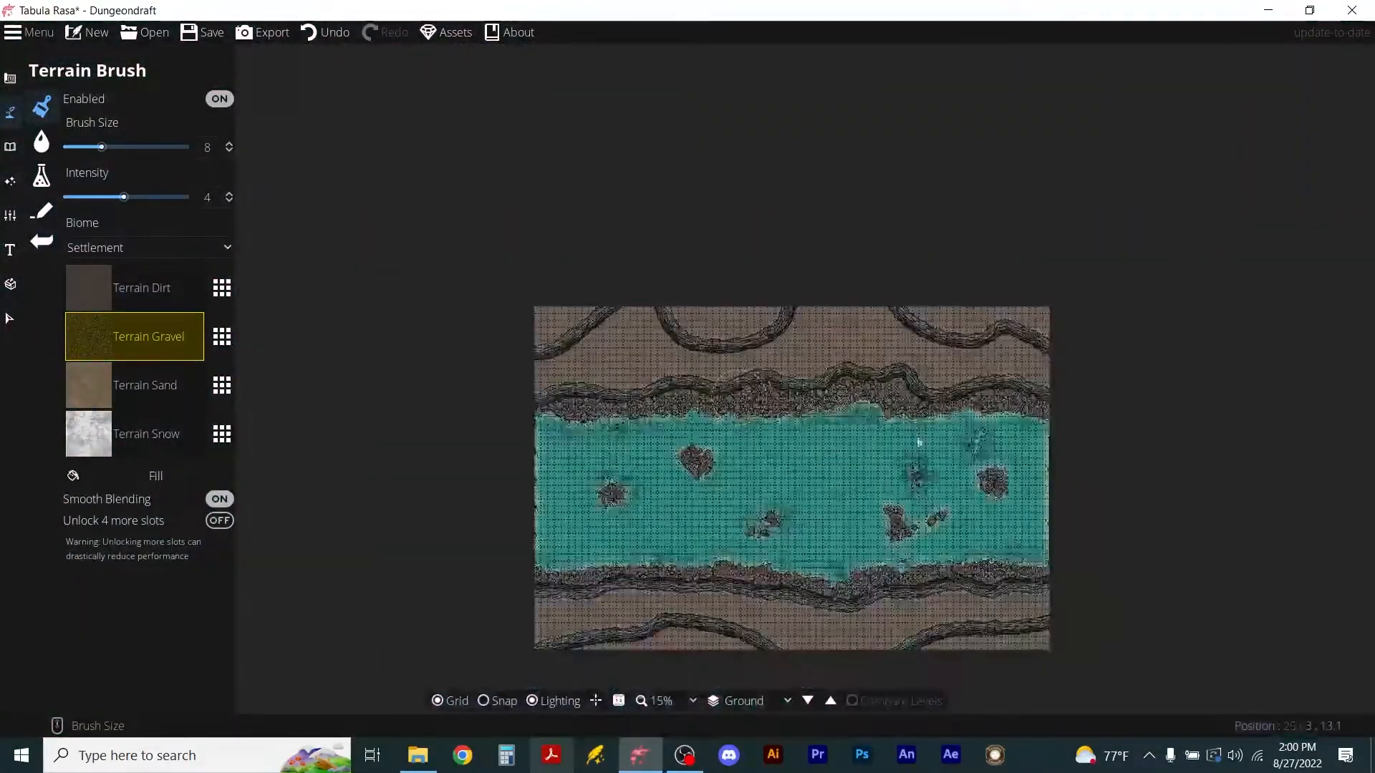
{"action": "scroll", "coordinate": [923, 393], "scroll_direction": "up", "scroll_amount": 2}
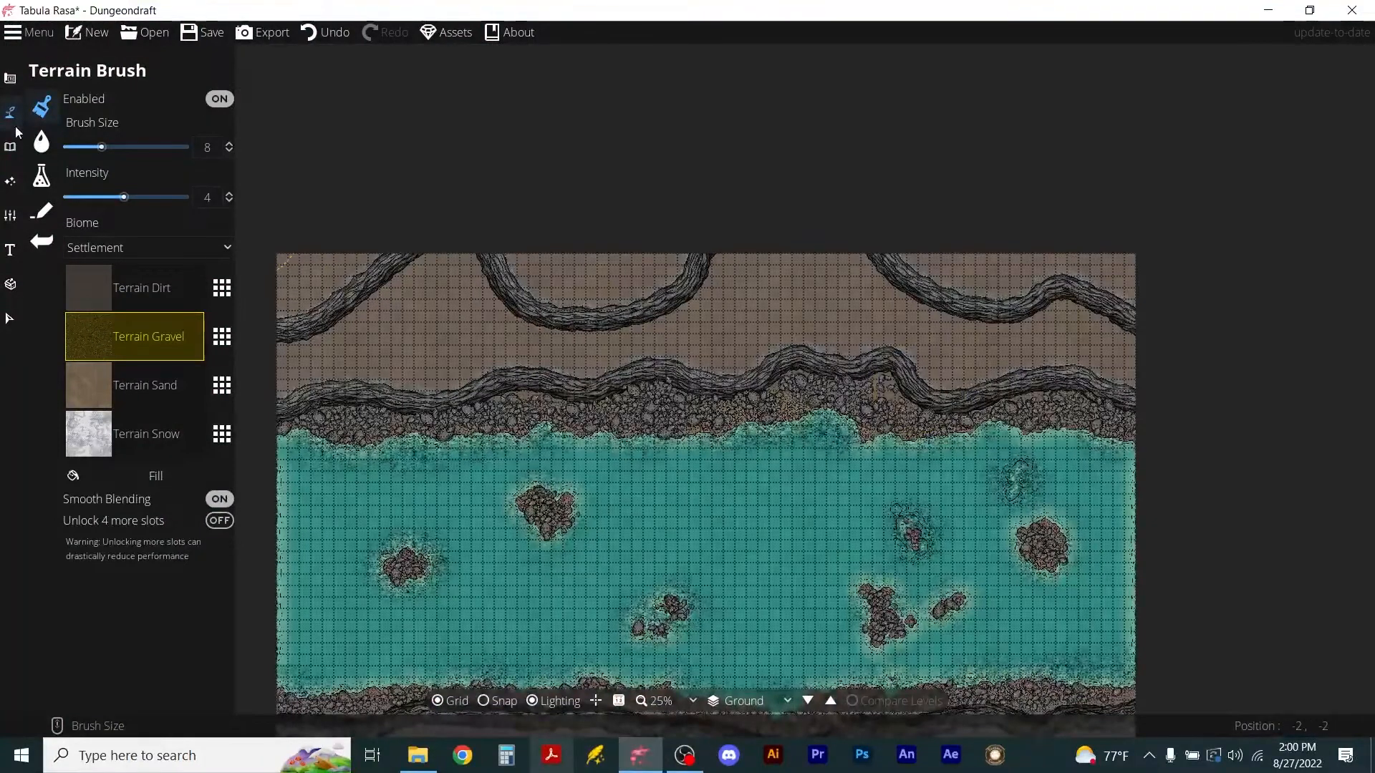
{"action": "left_click", "coordinate": [179, 524]}
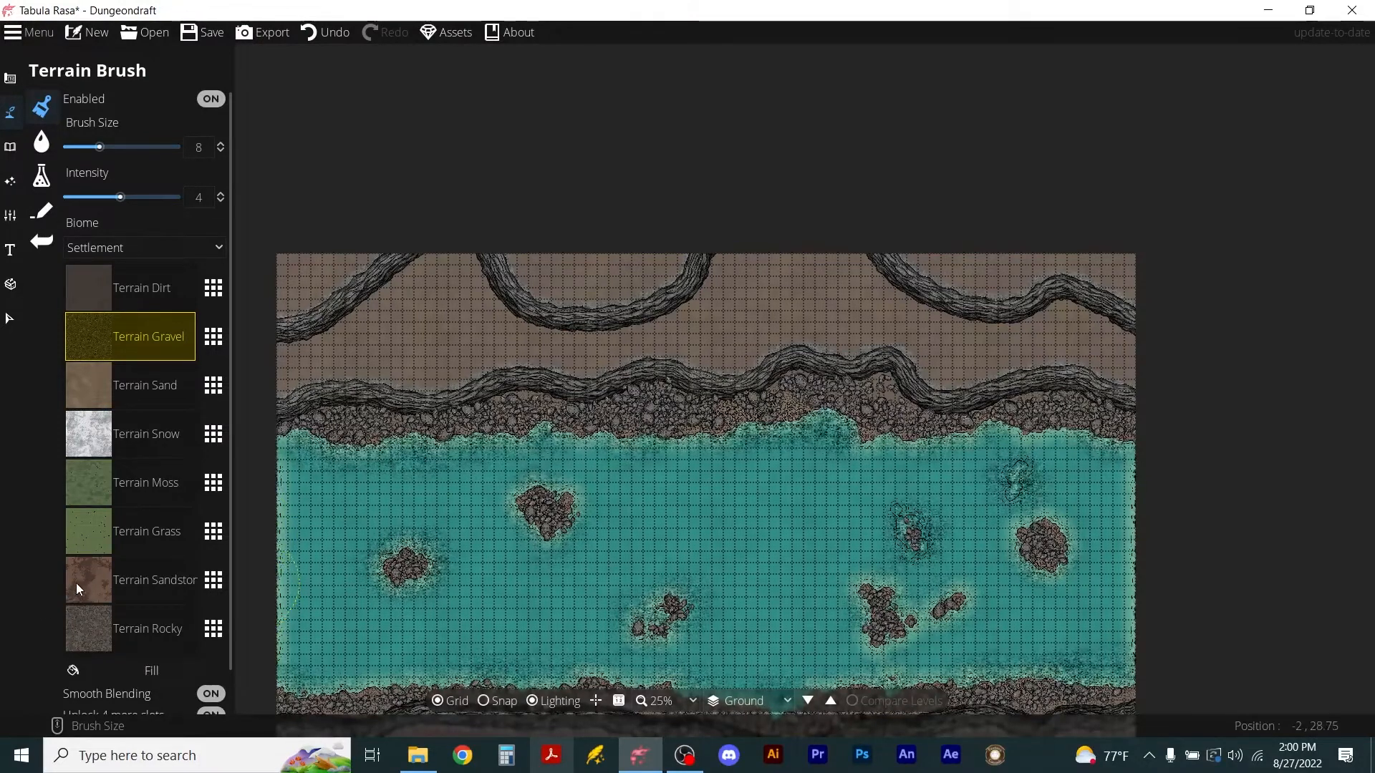
Paint Terrain Rocky over the highest cliff tops along the map's northern and southern edges with brush size 8 and intensity 4.
{"action": "left_click", "coordinate": [87, 637]}
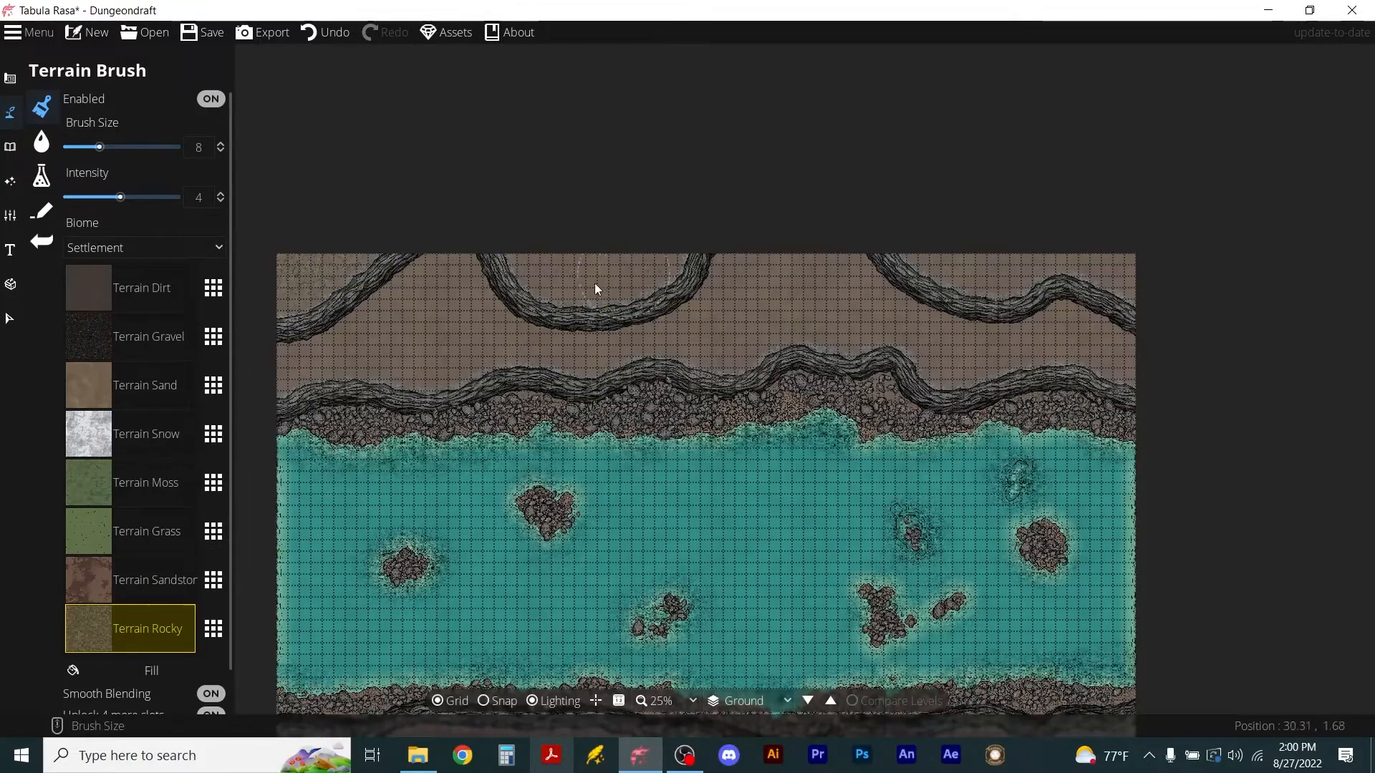
{"action": "scroll", "coordinate": [607, 273], "scroll_direction": "up", "scroll_amount": 2}
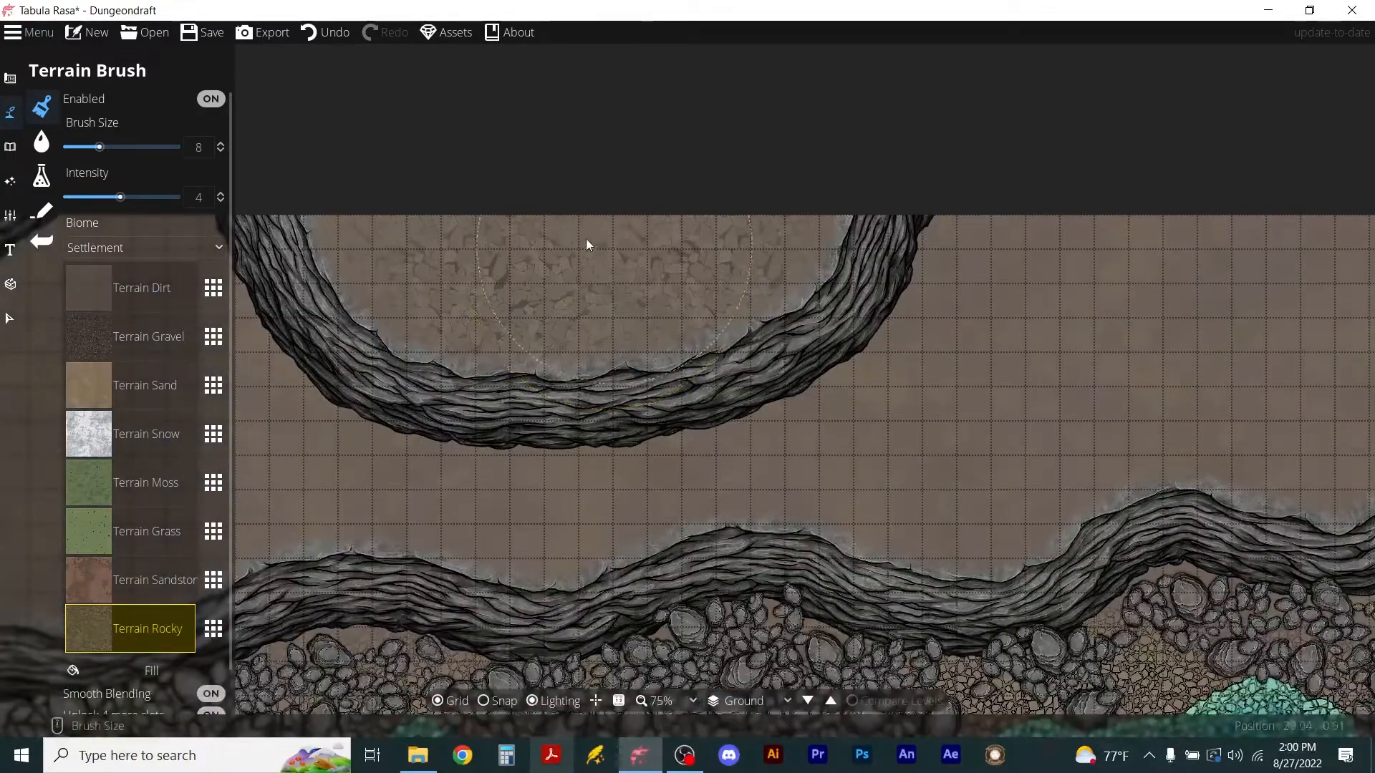
{"action": "scroll", "coordinate": [952, 282], "scroll_direction": "down", "scroll_amount": 2}
{"action": "scroll", "coordinate": [690, 293], "scroll_direction": "up", "scroll_amount": 1}
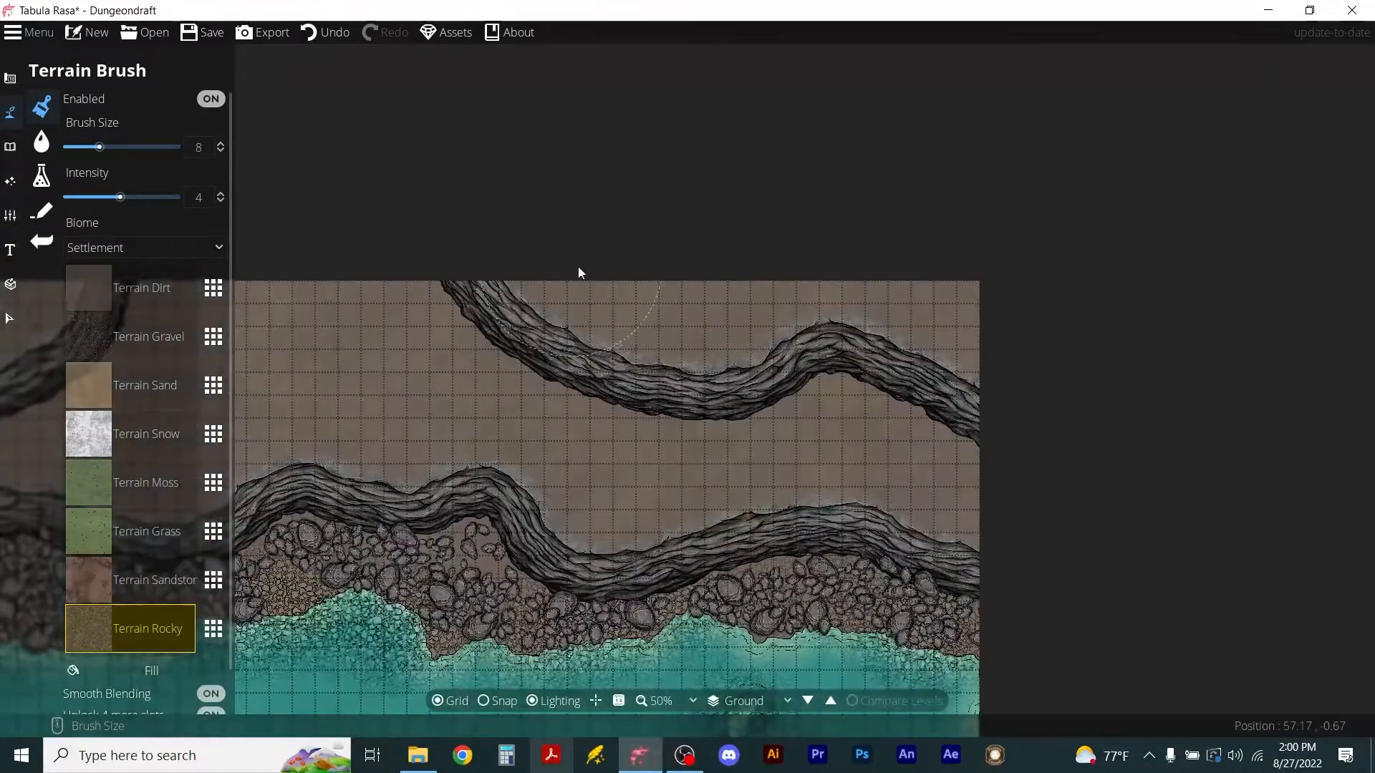
{"action": "mouse_move", "coordinate": [728, 291]}
{"action": "left_mouse_down"}
{"action": "mouse_move", "coordinate": [849, 290]}
{"action": "mouse_move", "coordinate": [969, 315]}
{"action": "mouse_move", "coordinate": [736, 304]}
{"action": "mouse_move", "coordinate": [536, 273]}
{"action": "left_mouse_up"}
{"action": "scroll", "coordinate": [488, 453], "scroll_direction": "down", "scroll_amount": 2}
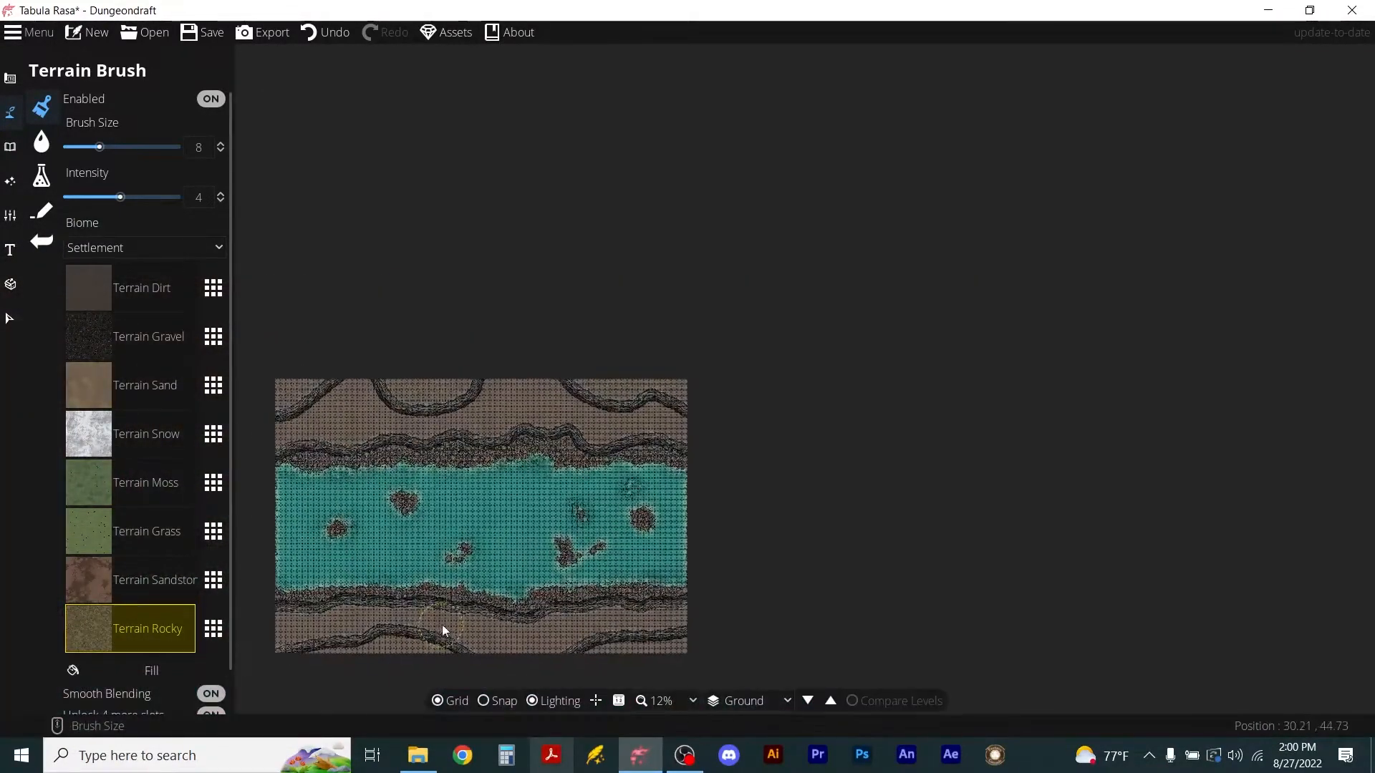
{"action": "scroll", "coordinate": [432, 570], "scroll_direction": "up", "scroll_amount": 1}
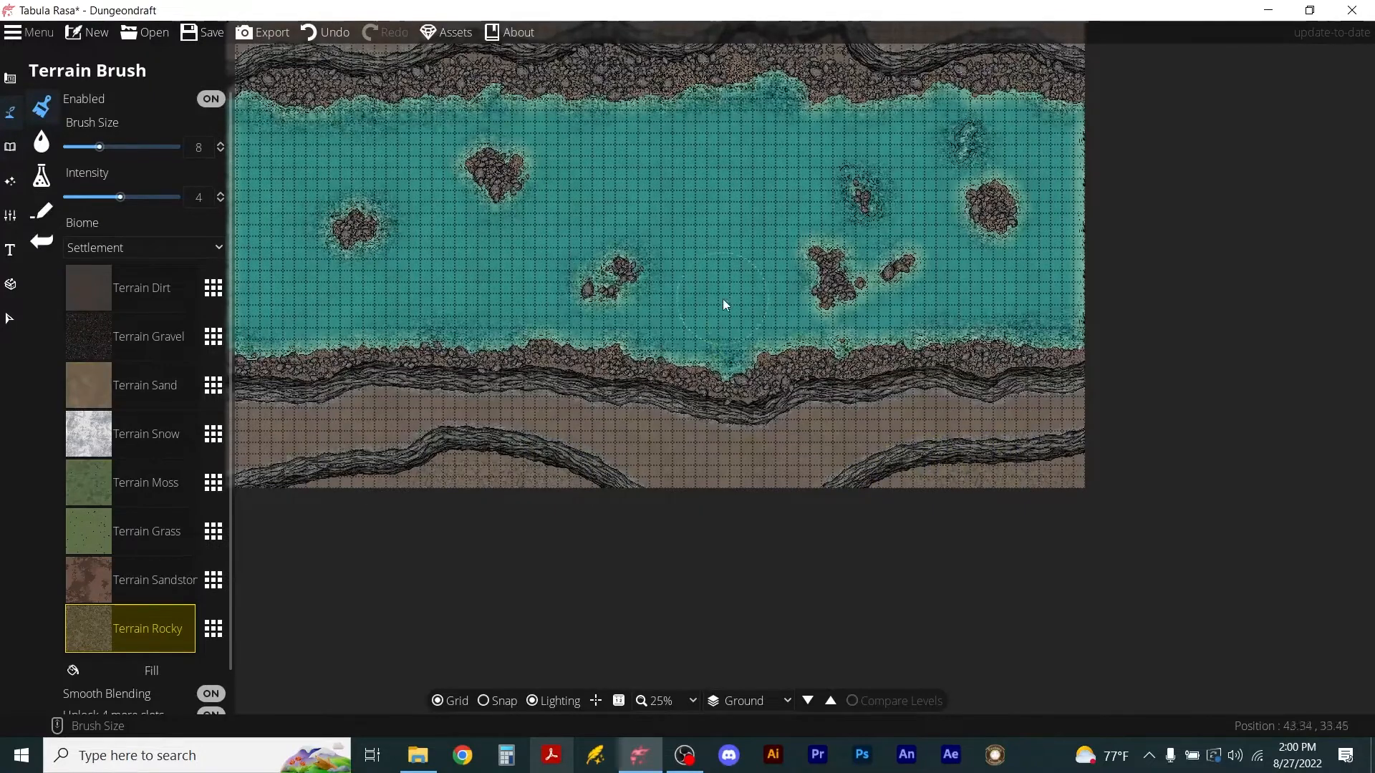
{"action": "scroll", "coordinate": [686, 146], "scroll_direction": "down", "scroll_amount": 2}
{"action": "scroll", "coordinate": [682, 150], "scroll_direction": "up", "scroll_amount": 3}
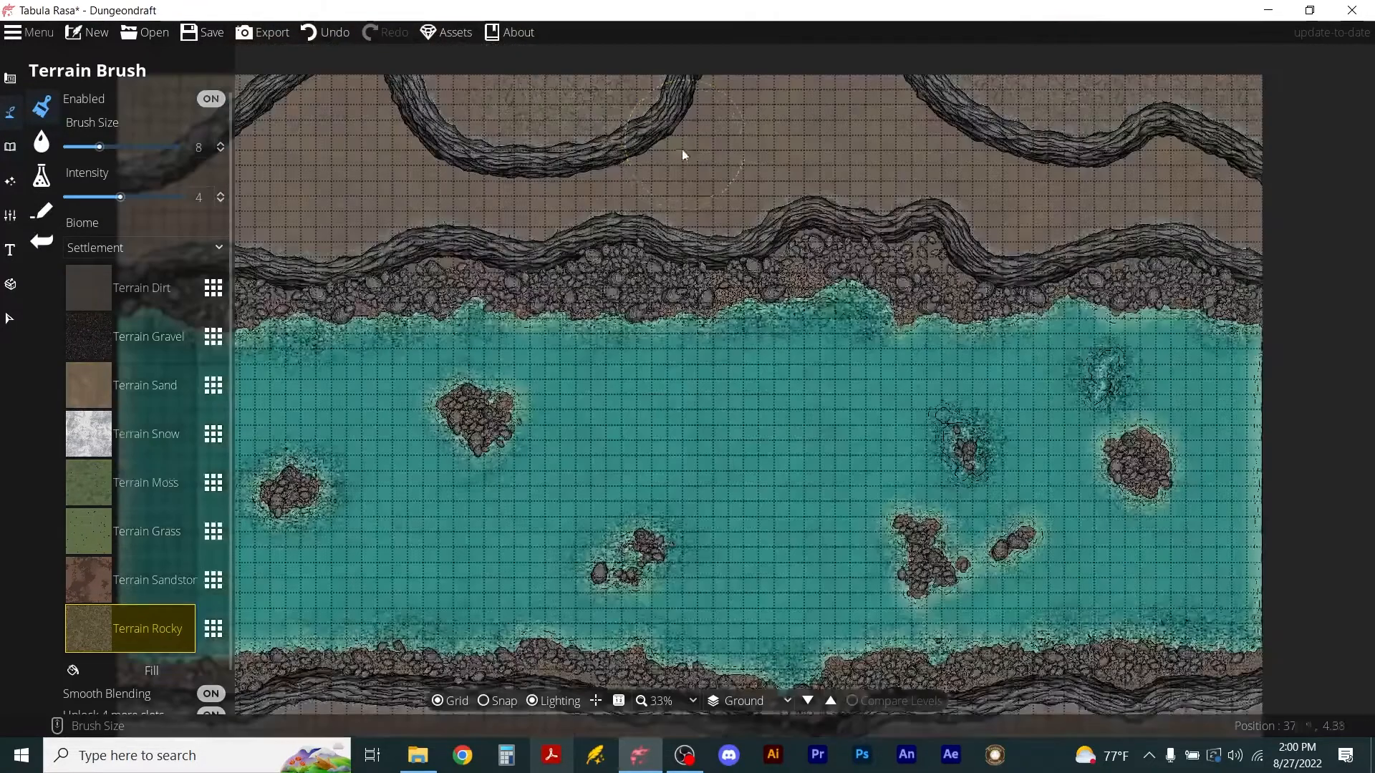
Search the object library for bones and place Monster Bones 05 among the northern beach rocks at rotation -60 and scale 1.2.
{"action": "left_click", "coordinate": [10, 146]}
{"action": "left_click", "coordinate": [45, 108]}
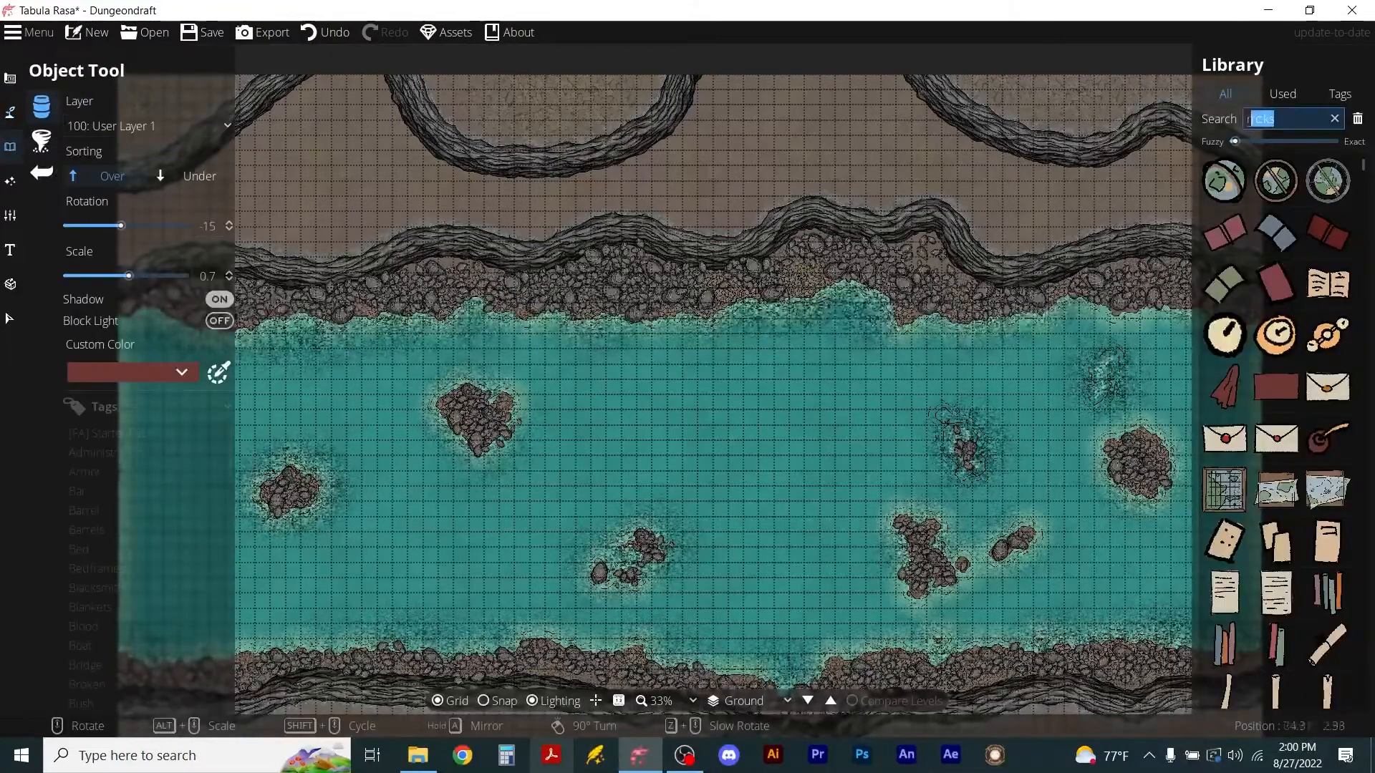
{"action": "type", "text": "bones"}
{"action": "mouse_move", "coordinate": [1321, 444]}
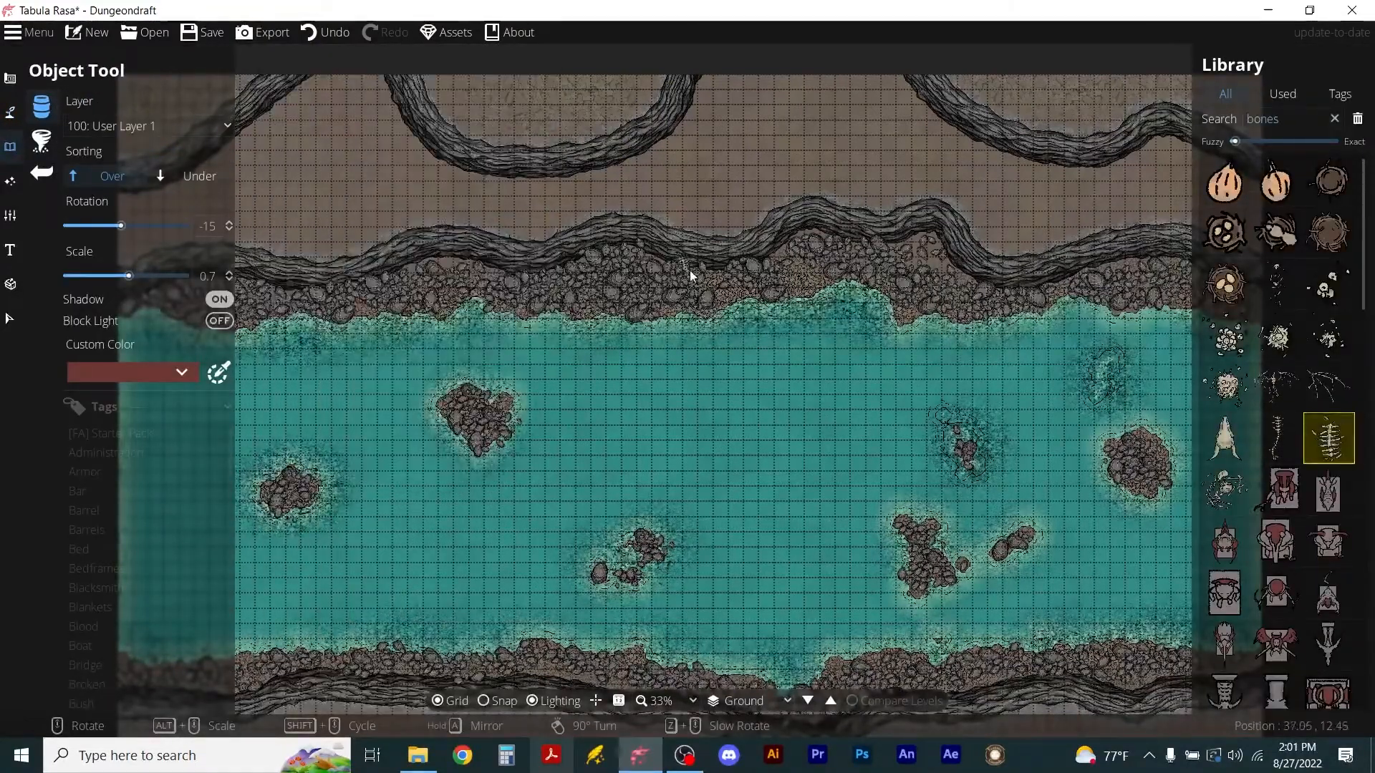
{"action": "scroll", "coordinate": [679, 299], "scroll_direction": "up", "scroll_amount": 5}
{"action": "scroll", "coordinate": [560, 272], "scroll_direction": "down", "scroll_amount": 3}
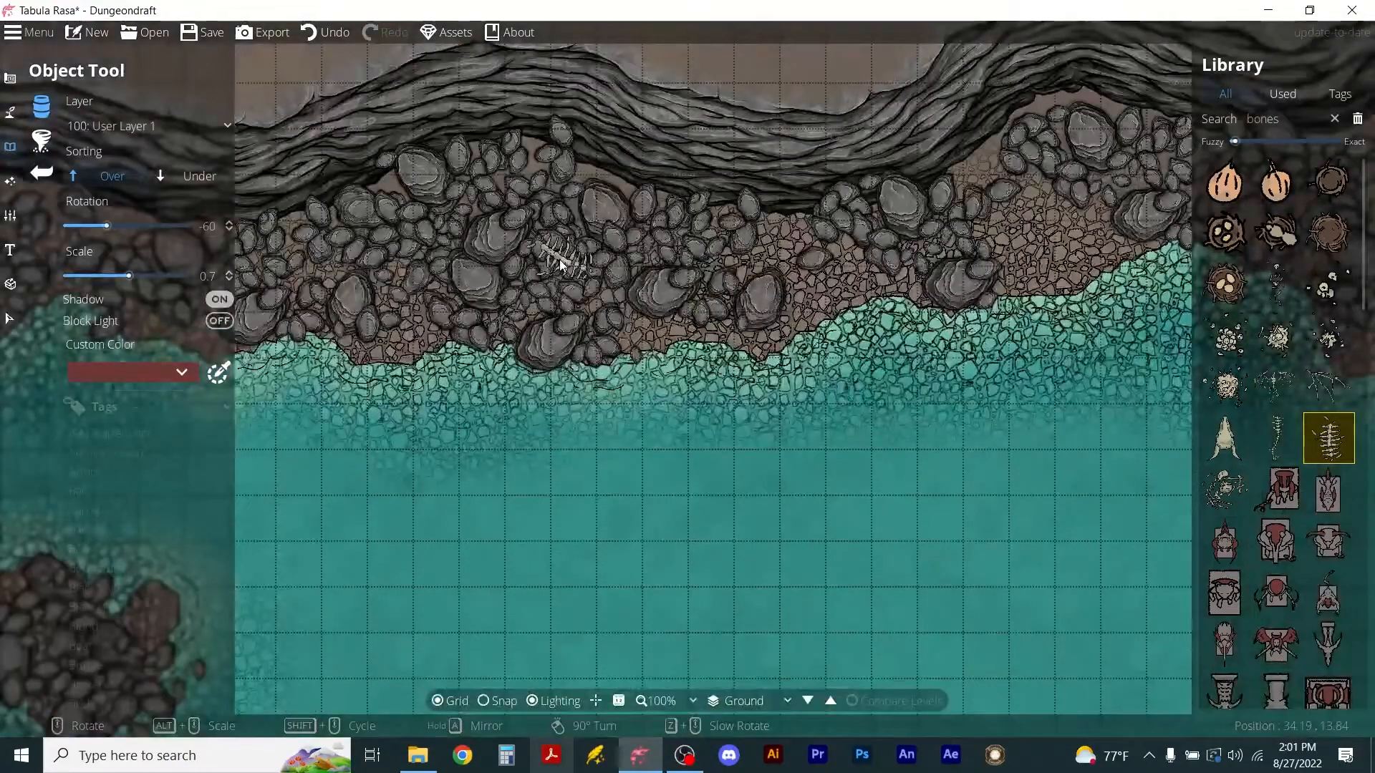
{"action": "scroll", "coordinate": [561, 275], "scroll_direction": "up", "scroll_amount": 4}
{"action": "scroll", "coordinate": [560, 274], "scroll_direction": "up", "scroll_amount": 1}
{"action": "left_click", "coordinate": [555, 282]}
Add a bone pile at scale 1.5 east of the rib cage and Bone Pile 04 at scale 1.8 west of it.
{"action": "left_click", "coordinate": [1276, 335]}
{"action": "scroll", "coordinate": [995, 197], "scroll_direction": "up", "scroll_amount": 3}
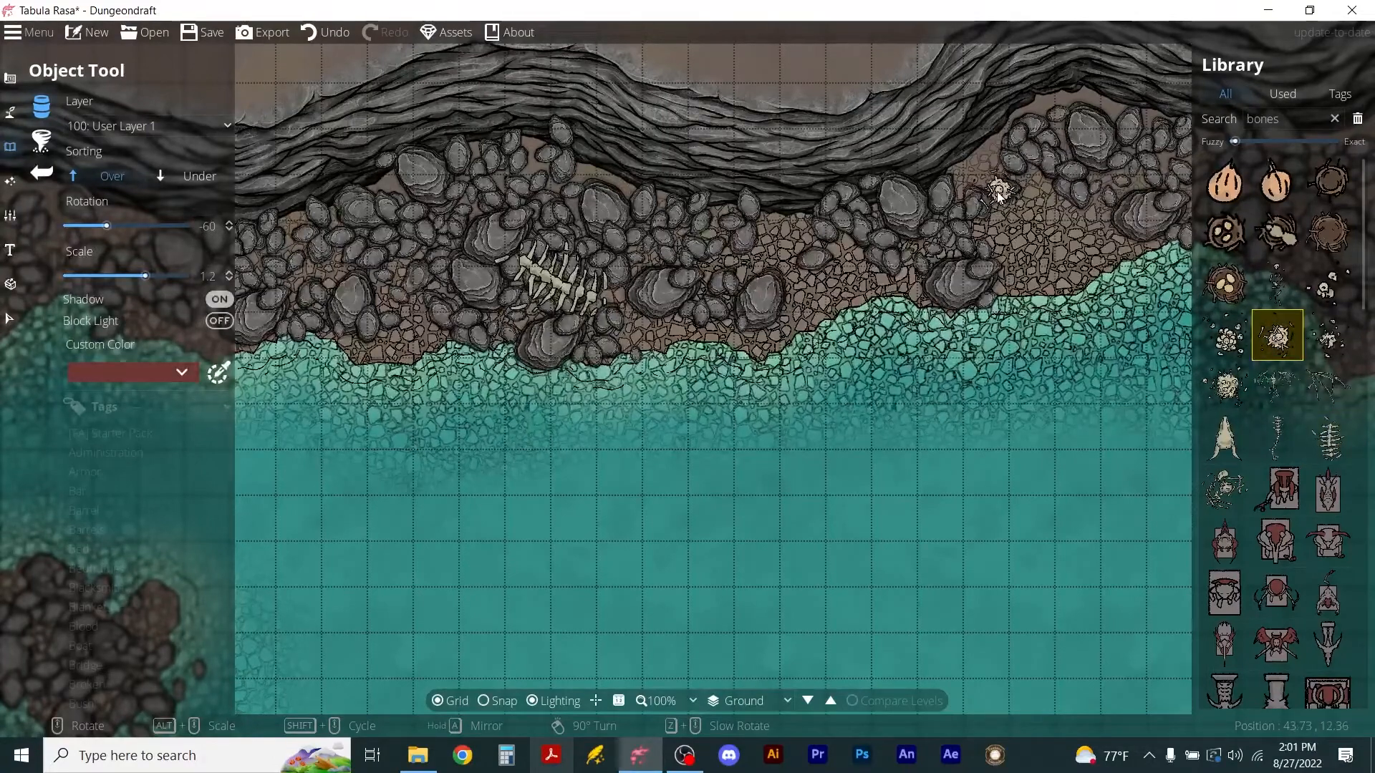
{"action": "left_click", "coordinate": [977, 178]}
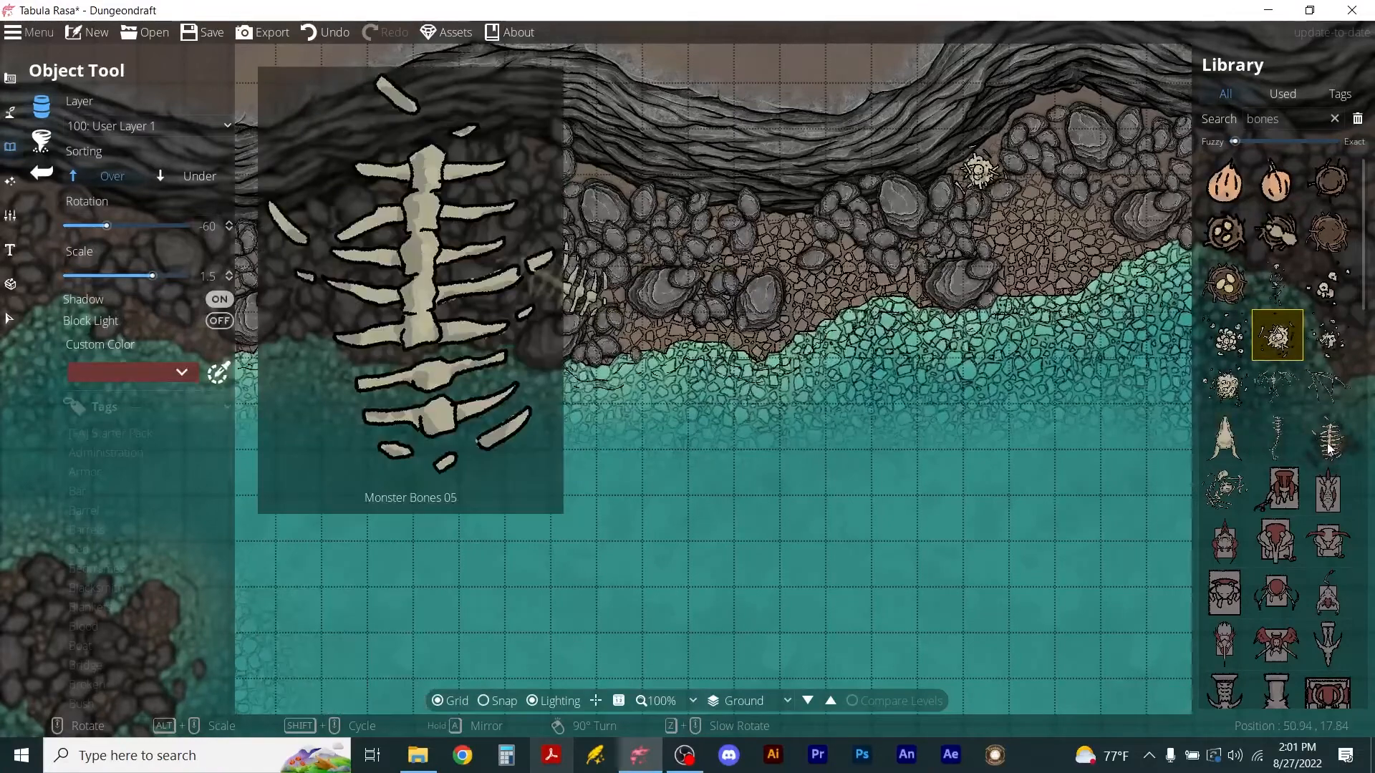
{"action": "left_click", "coordinate": [1329, 335]}
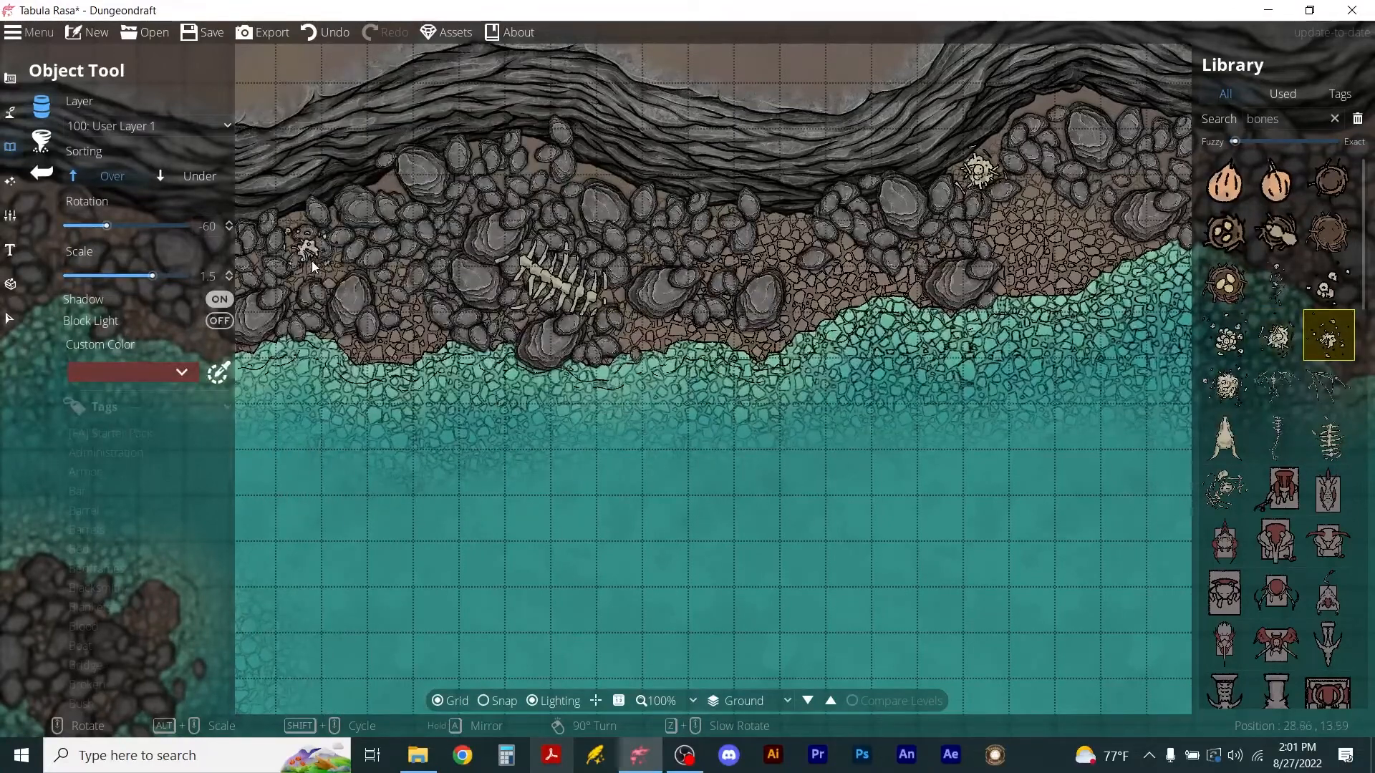
{"action": "scroll", "coordinate": [311, 267], "scroll_direction": "up", "scroll_amount": 3}
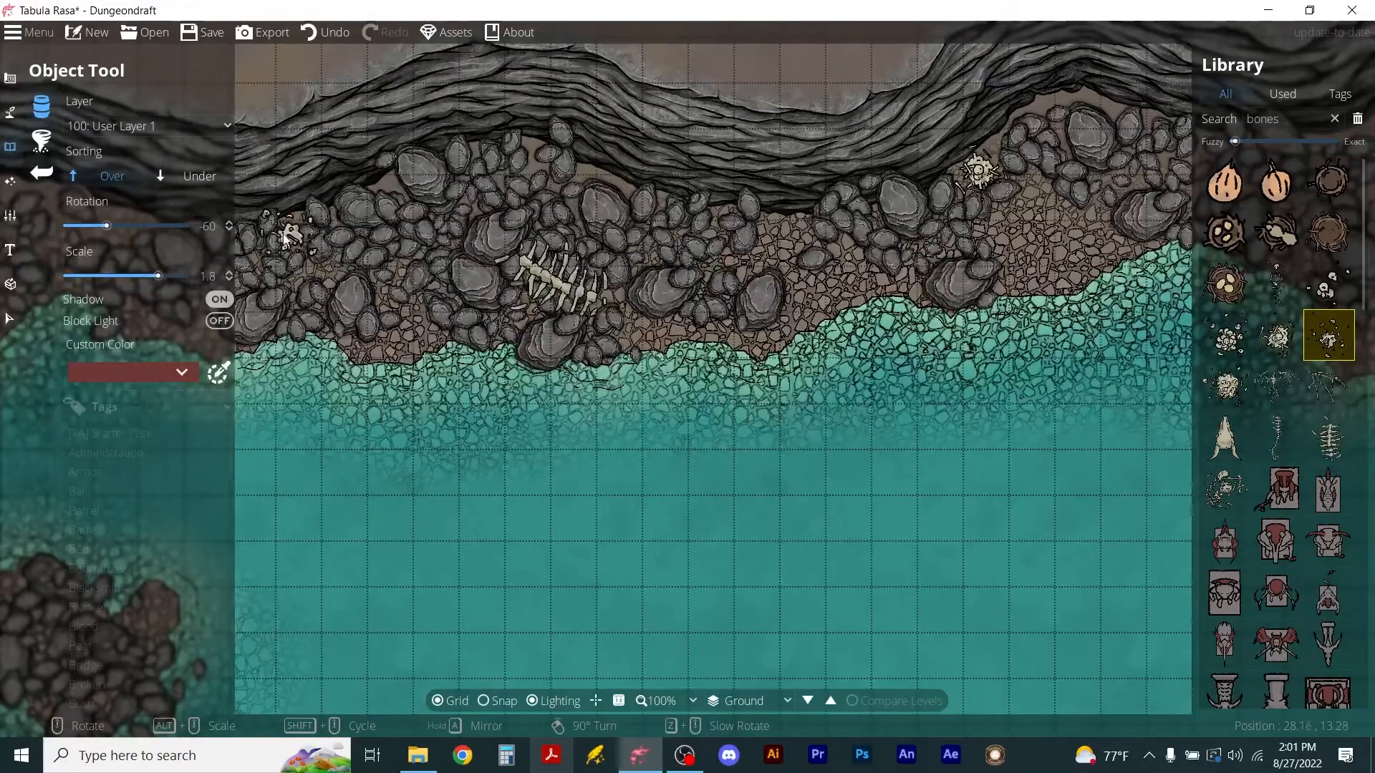
Place the long monster tail bones on the western part of the northern beach at rotation -90 and scale 1.8.
{"action": "mouse_move", "coordinate": [1325, 415]}
{"action": "left_click", "coordinate": [1277, 438]}
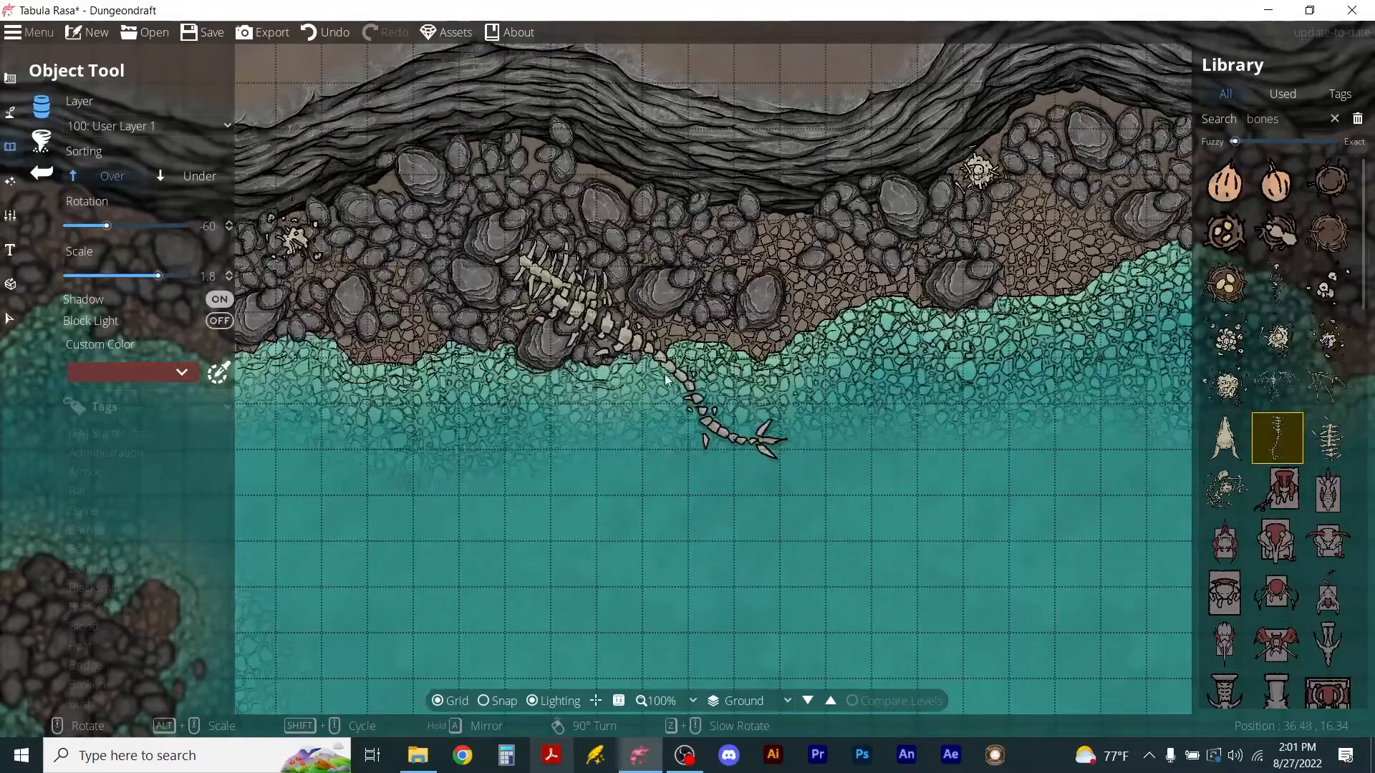
{"action": "scroll", "coordinate": [530, 357], "scroll_direction": "down", "scroll_amount": 1}
{"action": "scroll", "coordinate": [393, 331], "scroll_direction": "down", "scroll_amount": 3}
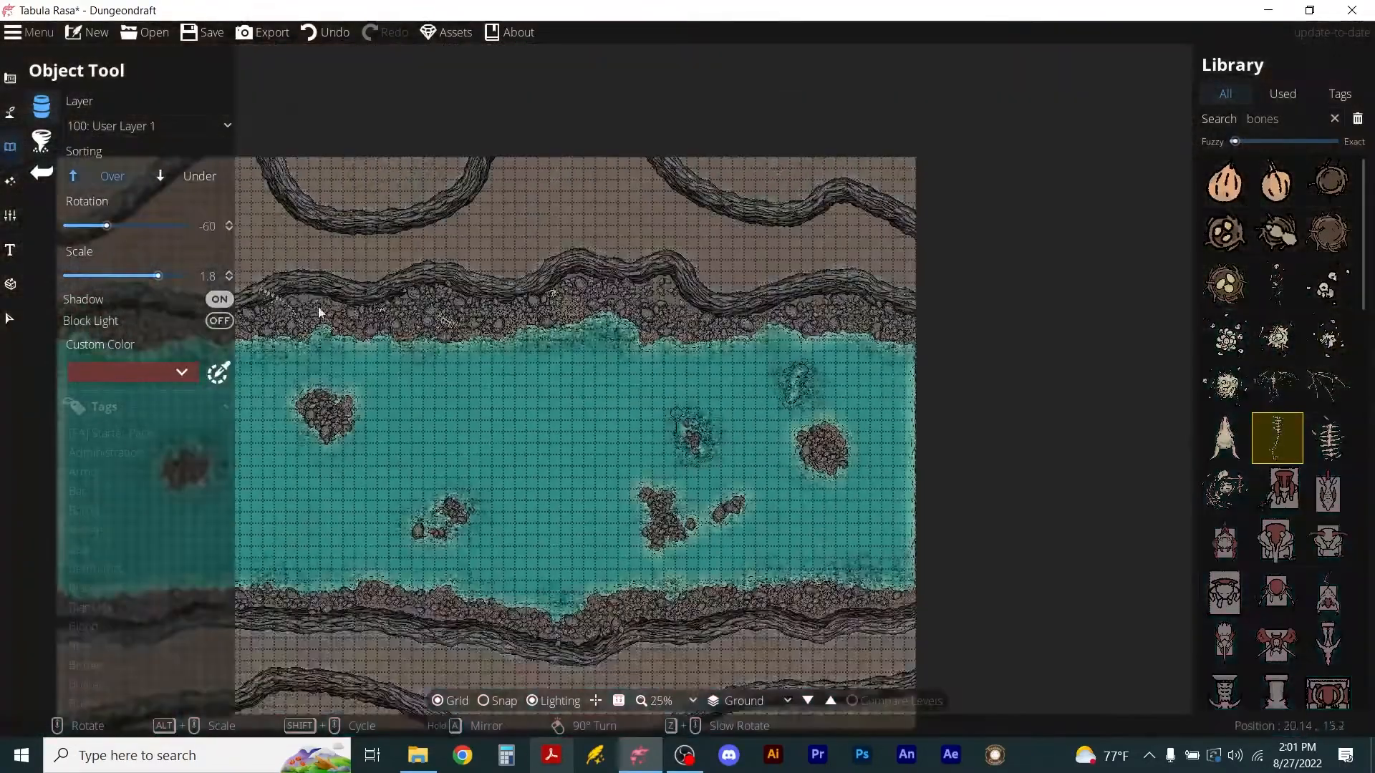
{"action": "scroll", "coordinate": [321, 313], "scroll_direction": "up", "scroll_amount": 3}
{"action": "scroll", "coordinate": [332, 321], "scroll_direction": "down", "scroll_amount": 4}
{"action": "scroll", "coordinate": [308, 312], "scroll_direction": "down", "scroll_amount": 2}
{"action": "left_click", "coordinate": [308, 312]}
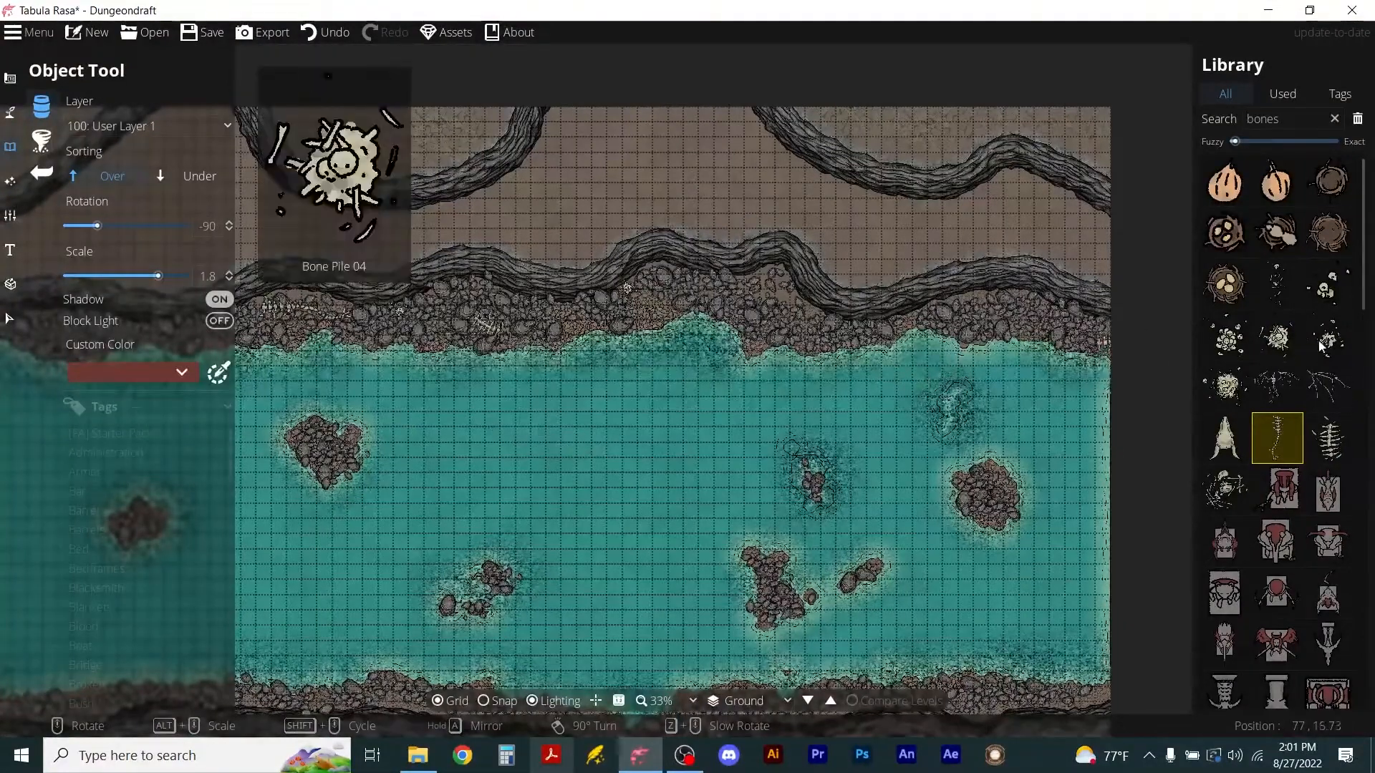
Place the scattered skeleton remains on the eastern part of the northern beach at rotation -60 and scale 1.1.
{"action": "left_click", "coordinate": [1338, 444]}
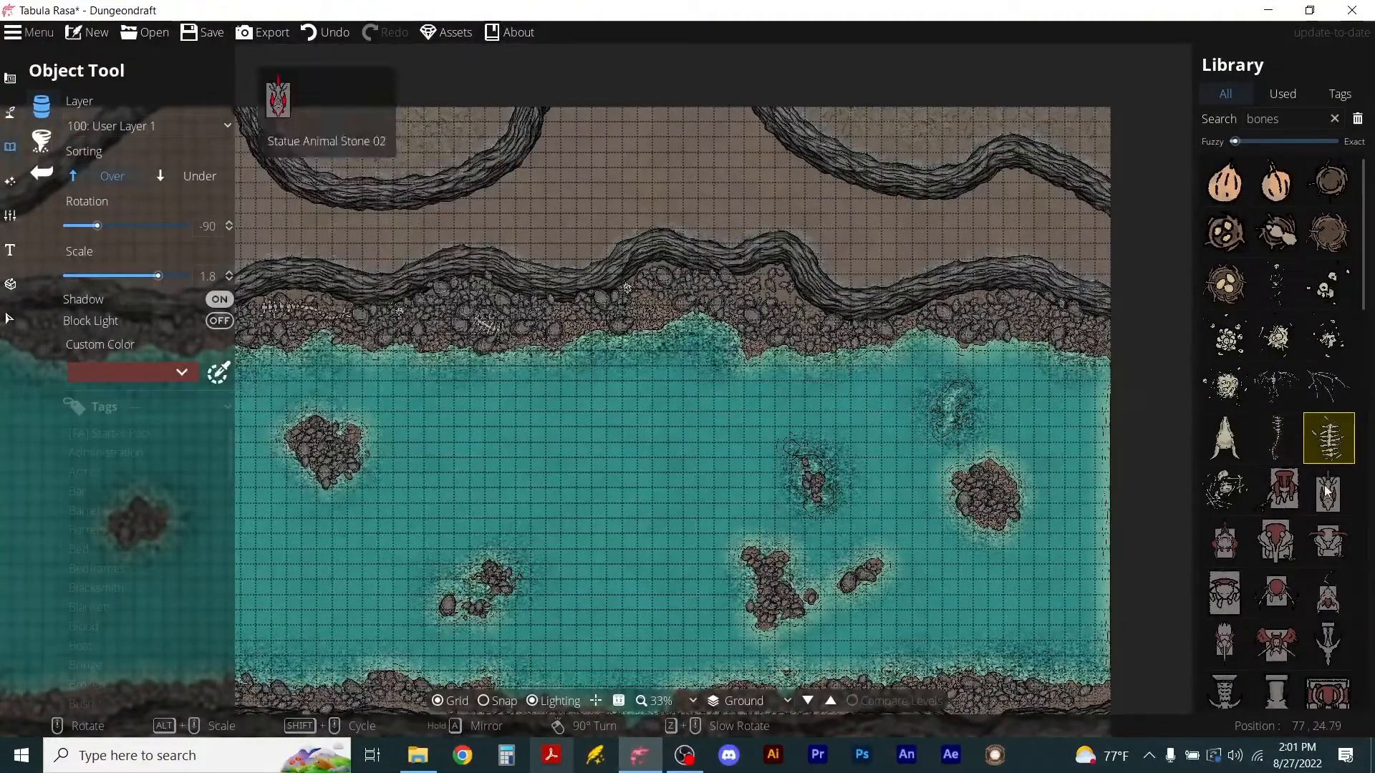
{"action": "left_click", "coordinate": [1227, 491]}
{"action": "scroll", "coordinate": [944, 330], "scroll_direction": "up", "scroll_amount": 5}
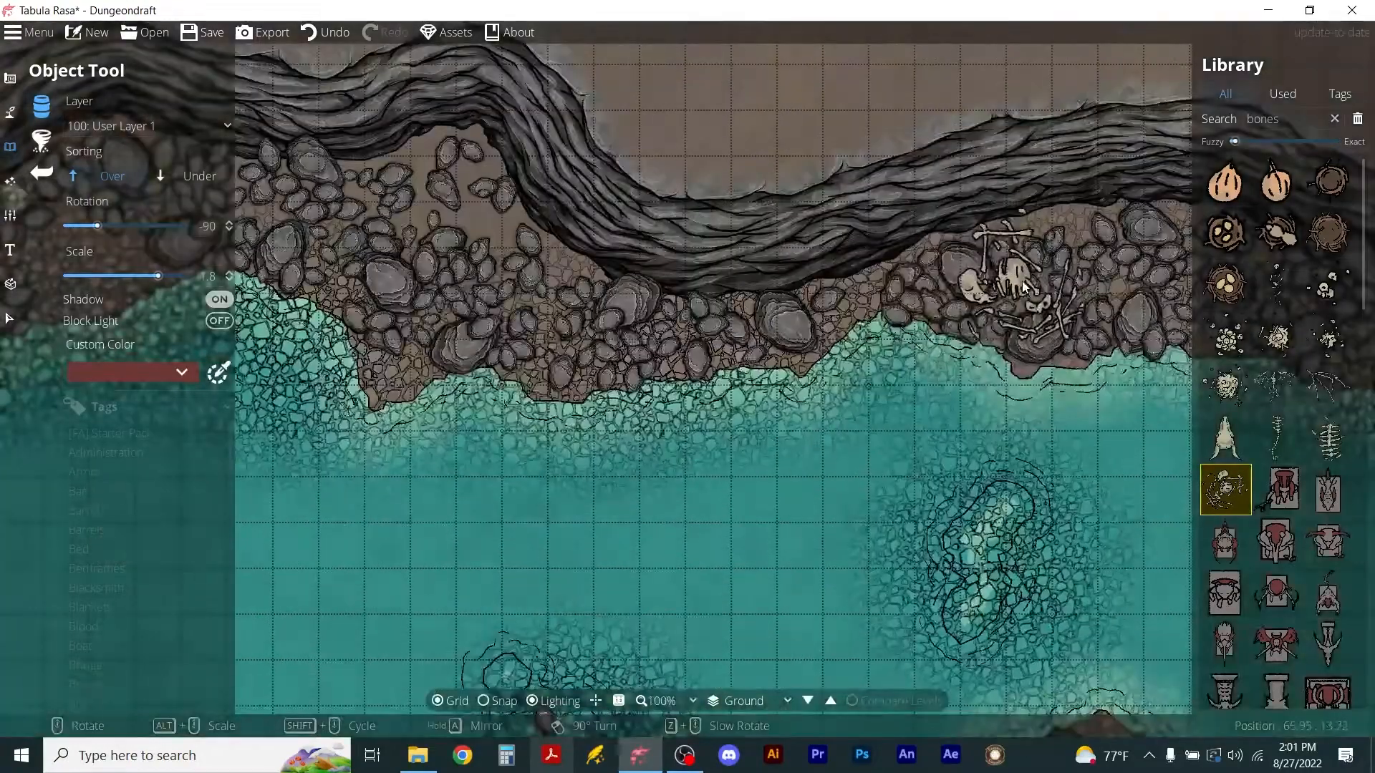
{"action": "scroll", "coordinate": [1034, 283], "scroll_direction": "down", "scroll_amount": 7}
{"action": "scroll", "coordinate": [1049, 251], "scroll_direction": "up", "scroll_amount": 2}
{"action": "left_click", "coordinate": [1066, 245]}
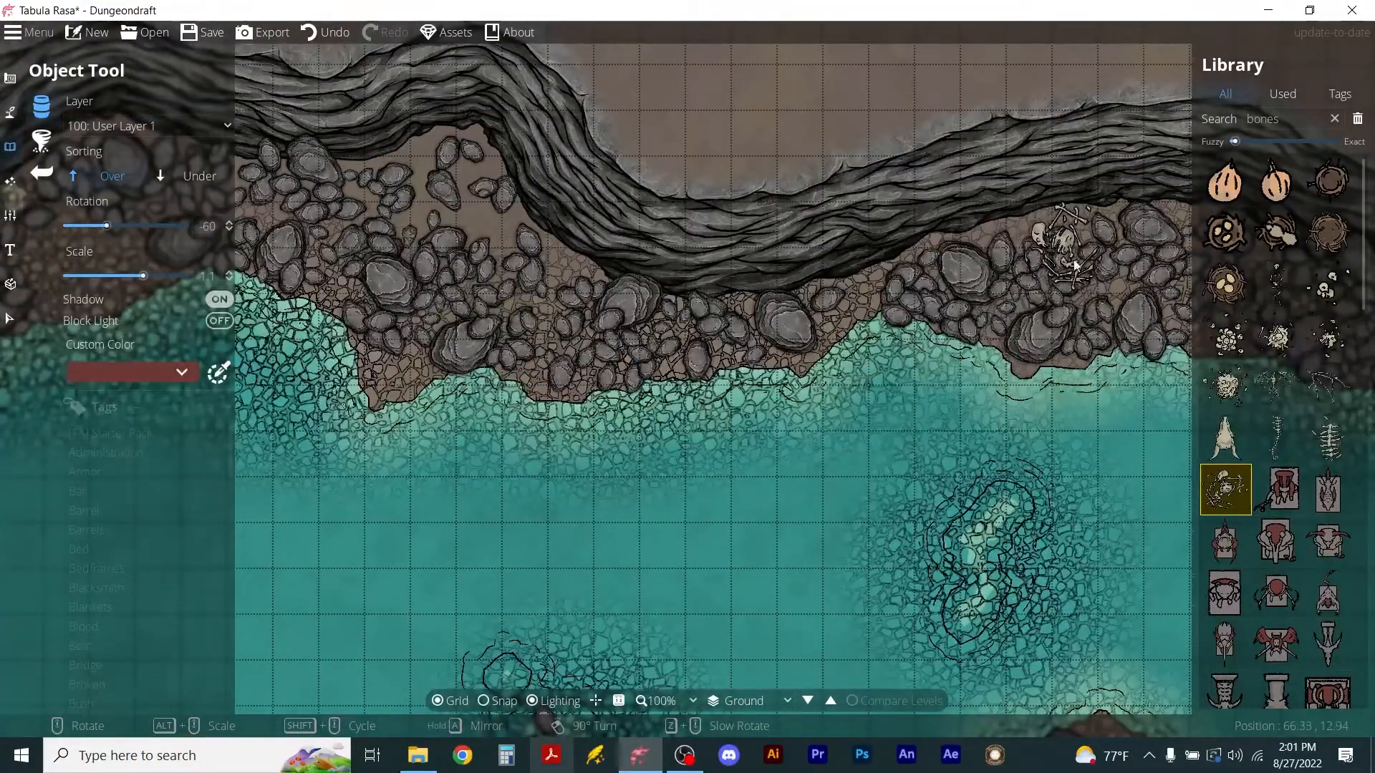
Switch back to the Terrain Brush and select Terrain Gravel.
{"action": "scroll", "coordinate": [778, 446], "scroll_direction": "down", "scroll_amount": 5}
{"action": "scroll", "coordinate": [651, 364], "scroll_direction": "down", "scroll_amount": 3}
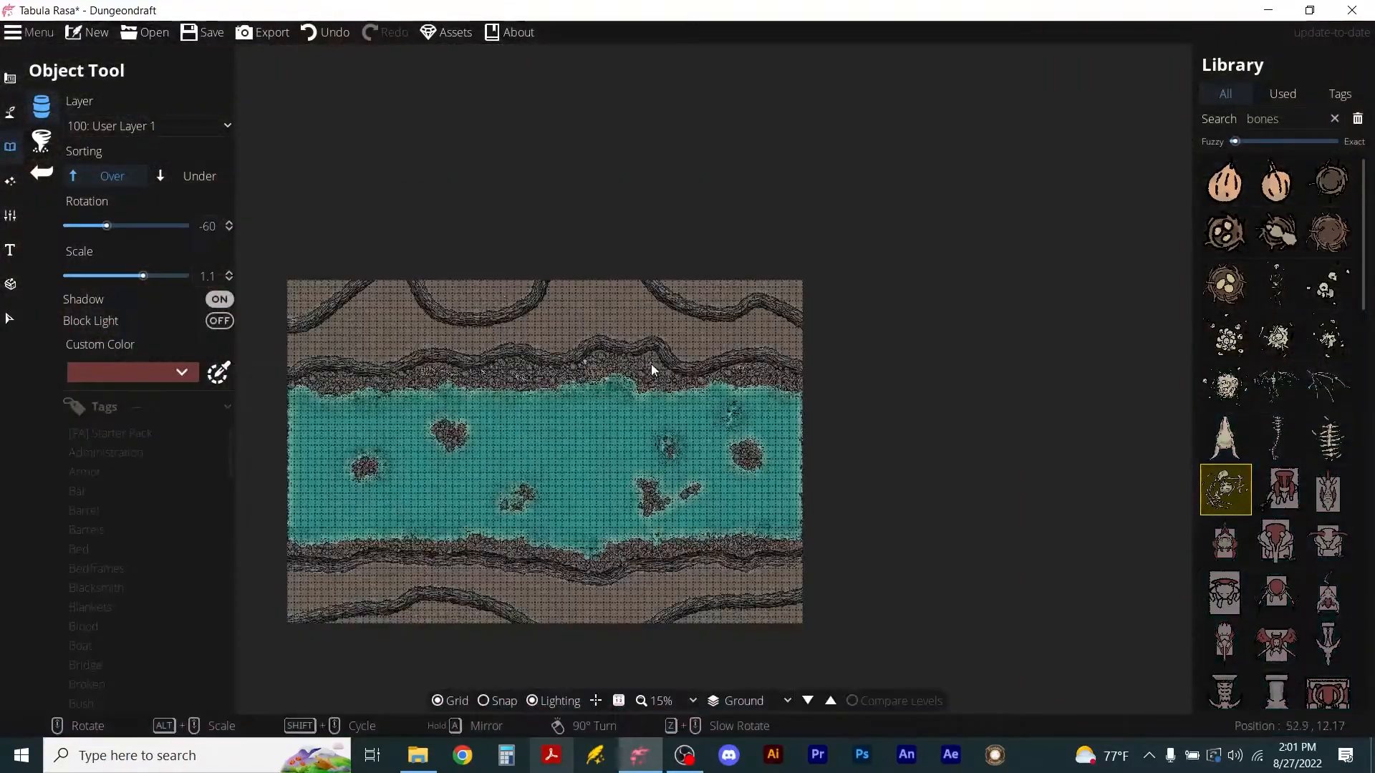
{"action": "scroll", "coordinate": [497, 286], "scroll_direction": "up", "scroll_amount": 3}
{"action": "scroll", "coordinate": [650, 394], "scroll_direction": "down", "scroll_amount": 1}
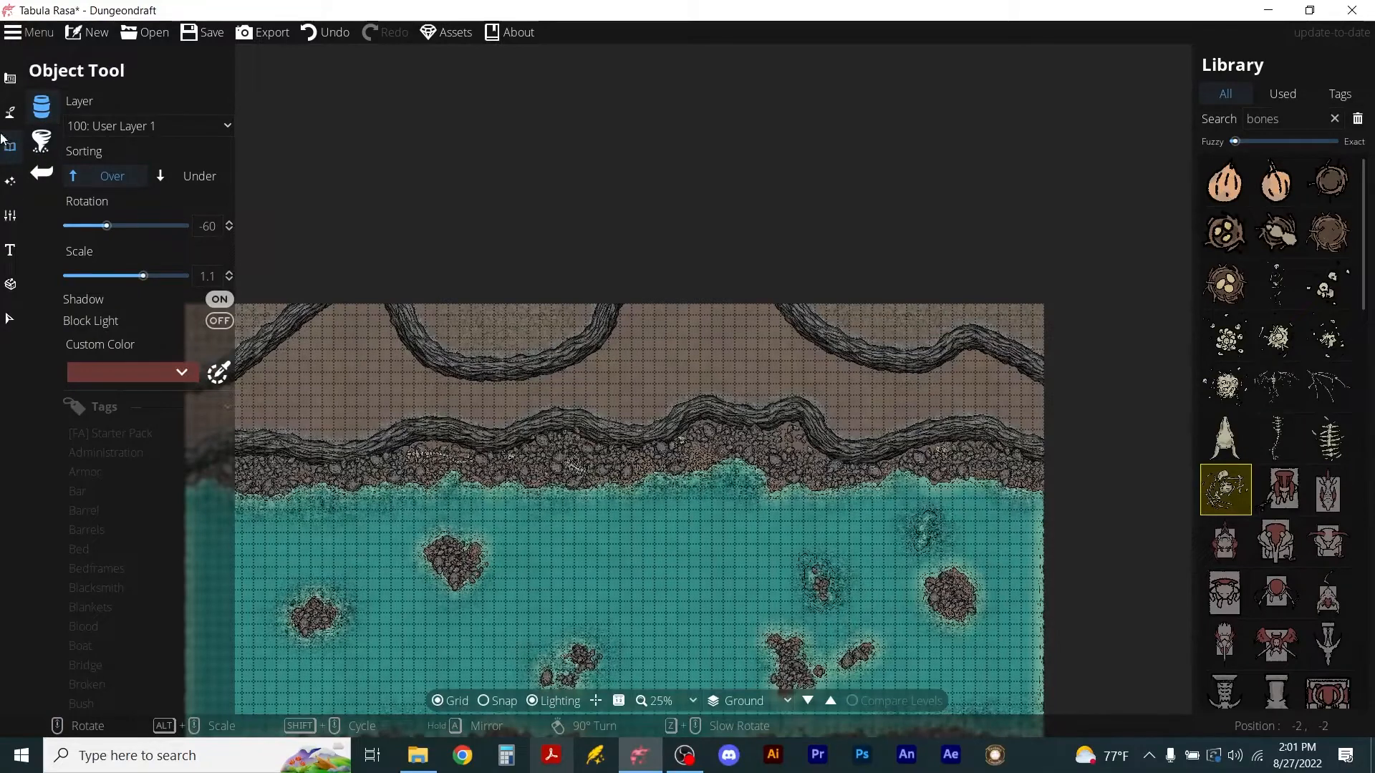
{"action": "left_click", "coordinate": [10, 112]}
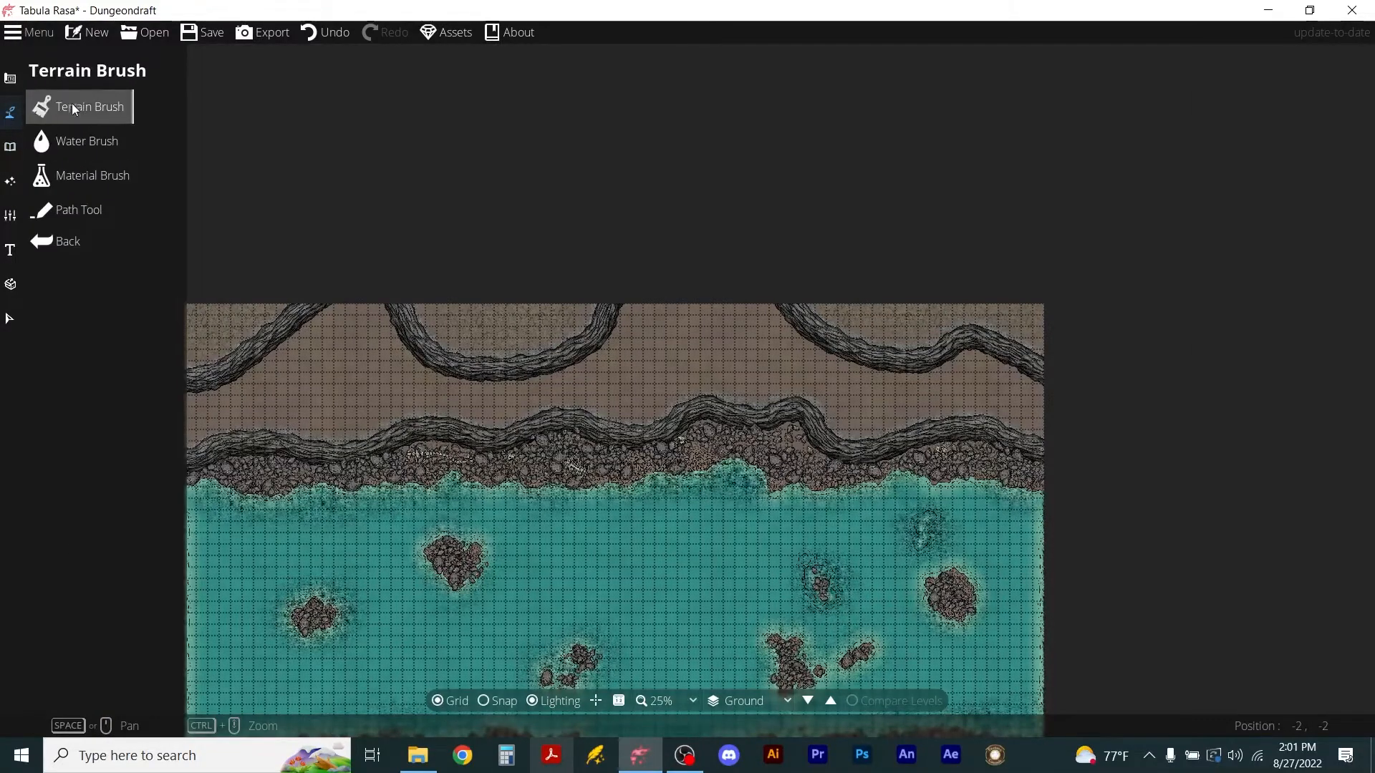
{"action": "left_click", "coordinate": [71, 104]}
{"action": "left_click", "coordinate": [90, 341]}
{"action": "scroll", "coordinate": [436, 412], "scroll_direction": "down", "scroll_amount": 2}
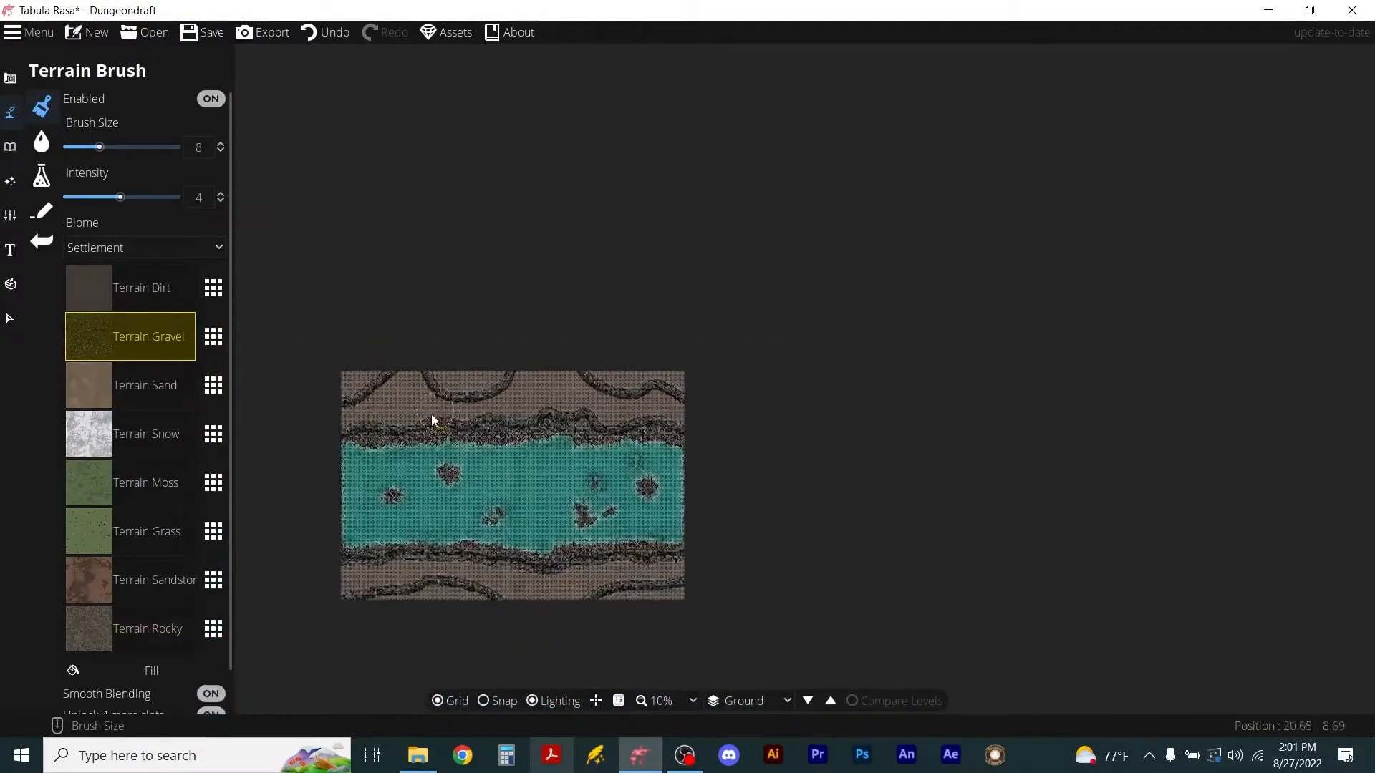
{"action": "scroll", "coordinate": [308, 395], "scroll_direction": "up", "scroll_amount": 2}
{"action": "left_click_drag", "start_coordinate": [388, 423], "coordinate": [412, 416]}
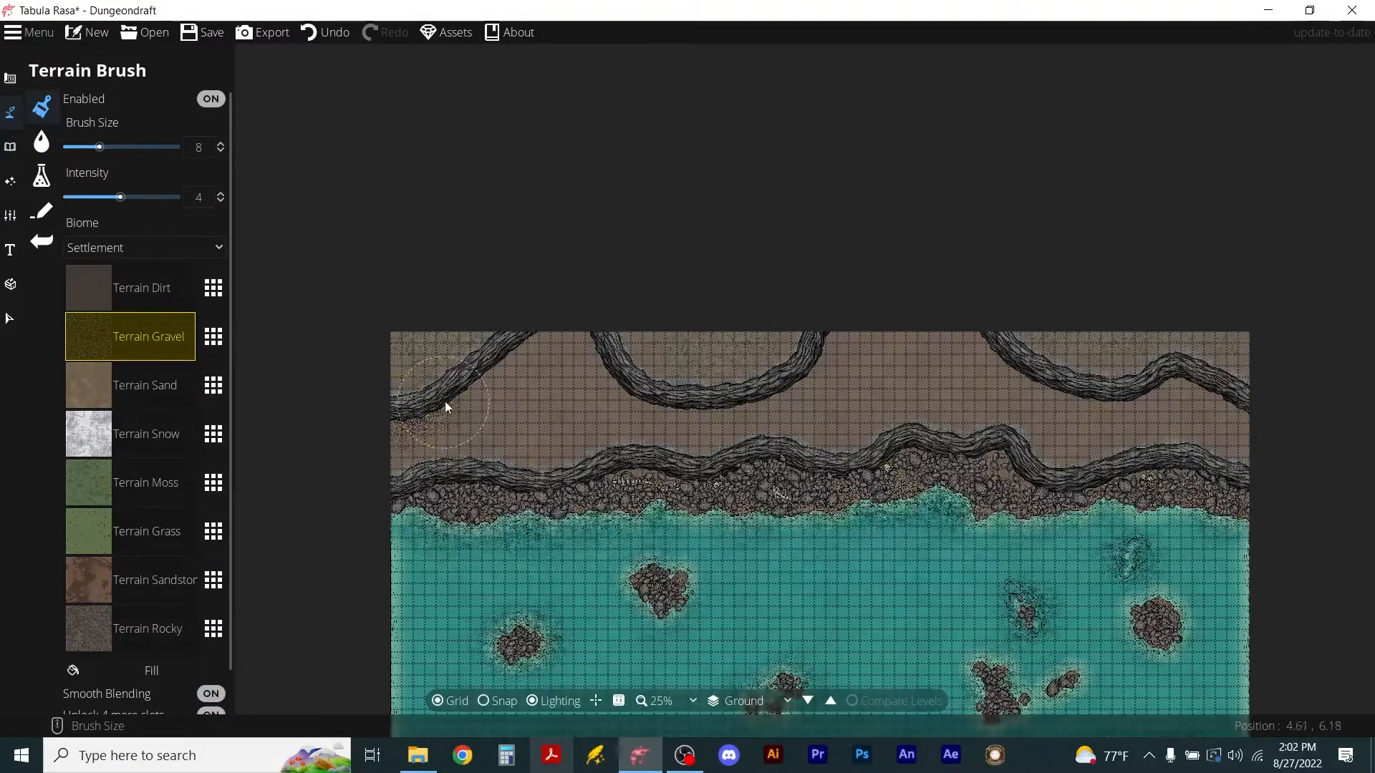
{"action": "left_click_drag", "start_coordinate": [474, 384], "coordinate": [494, 364]}
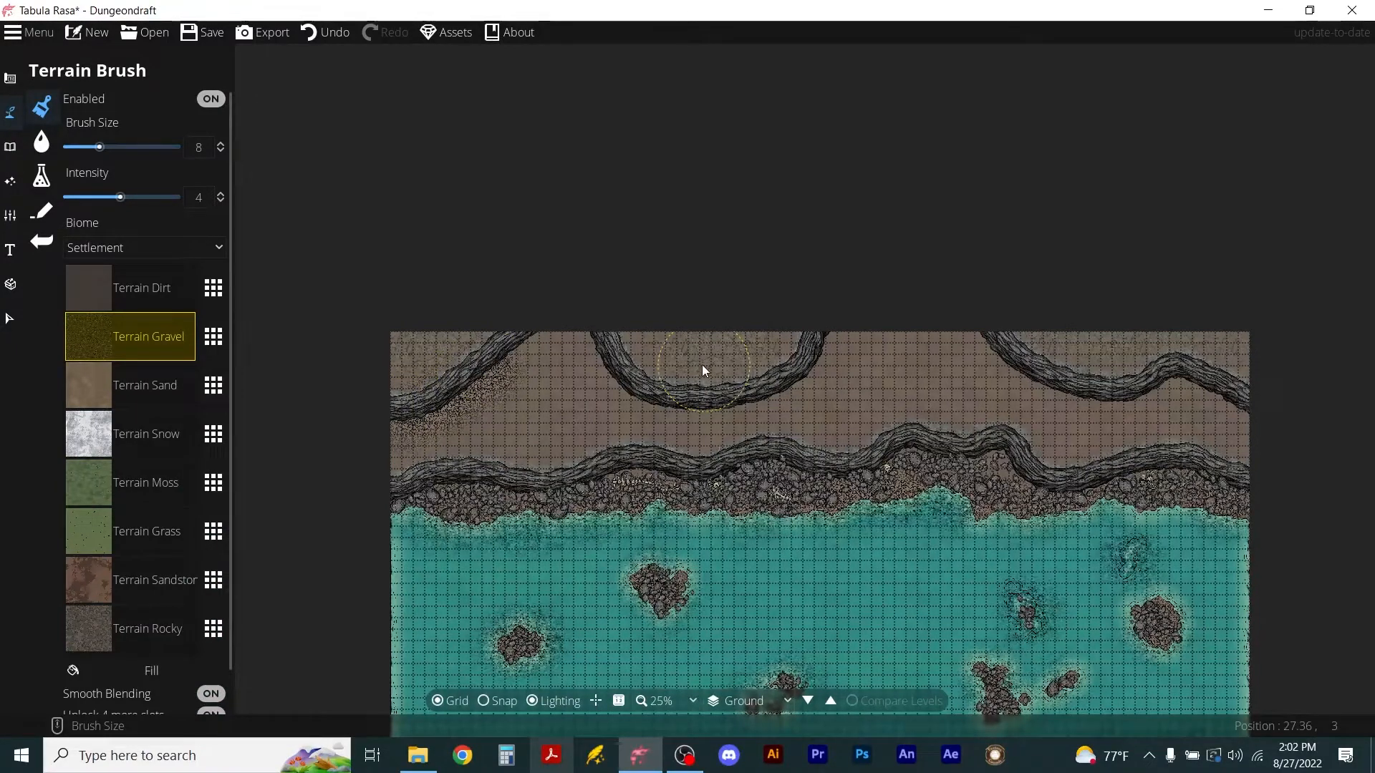
{"action": "scroll", "coordinate": [445, 422], "scroll_direction": "up", "scroll_amount": 2}
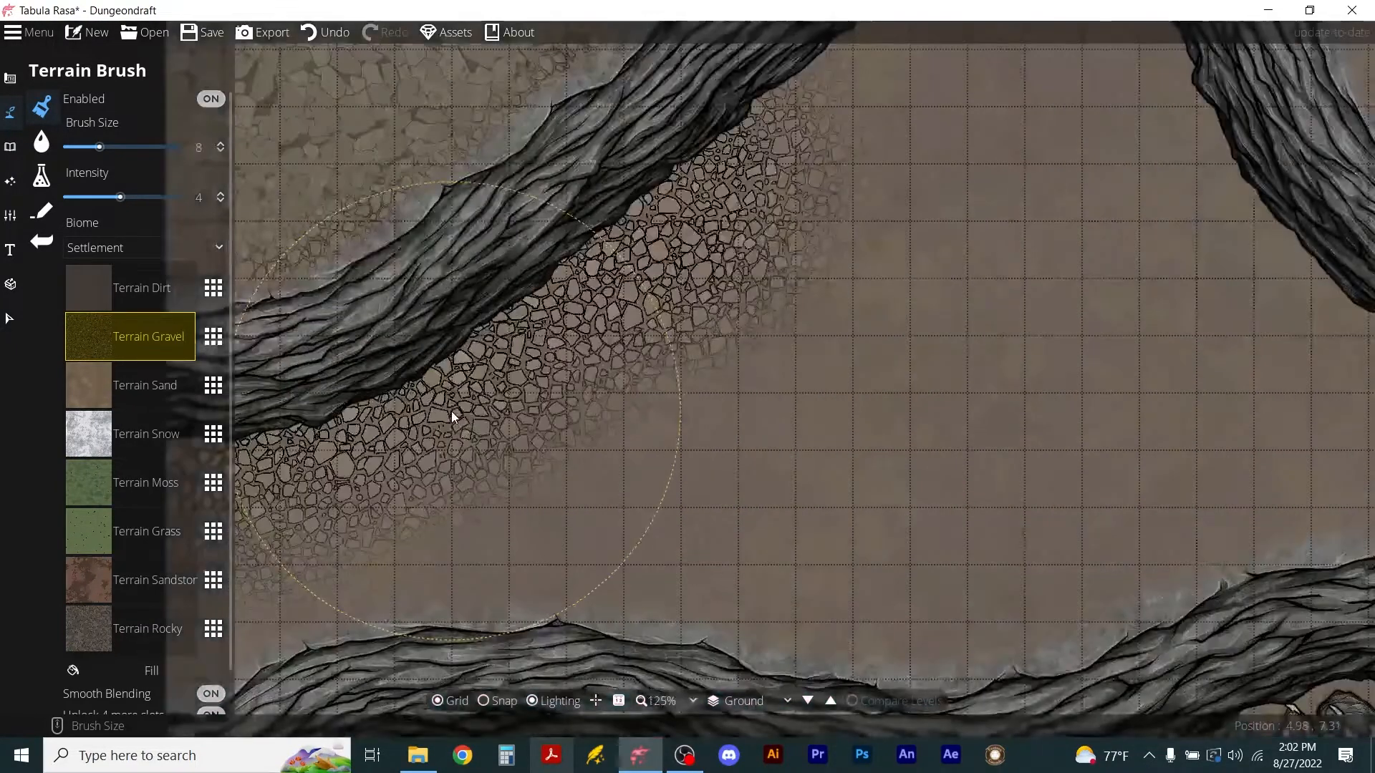
{"action": "key", "text": "ctrl+z"}
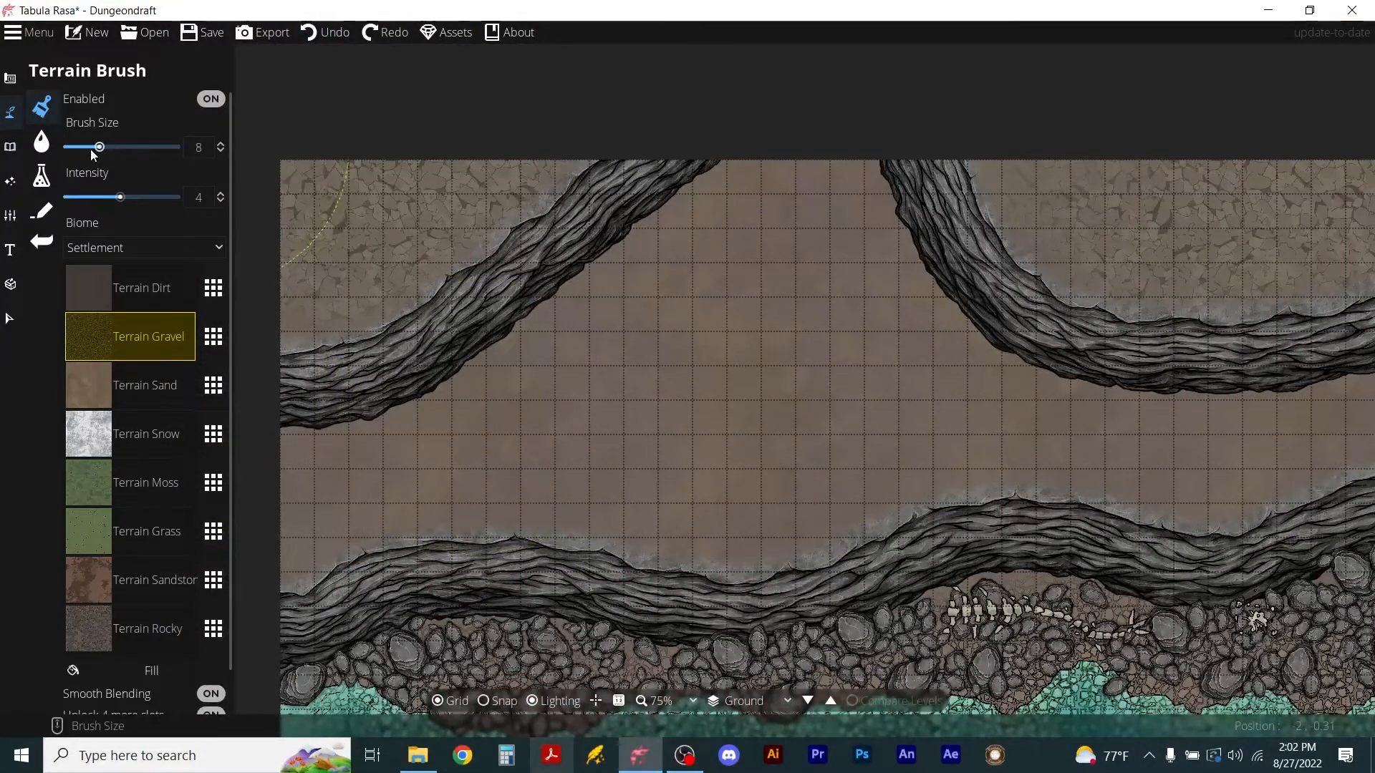
Paint Terrain Gravel along the foot of the western and central upper cliffs on the northern side with brush size 4.
{"action": "left_click_drag", "start_coordinate": [68, 153], "coordinate": [78, 161]}
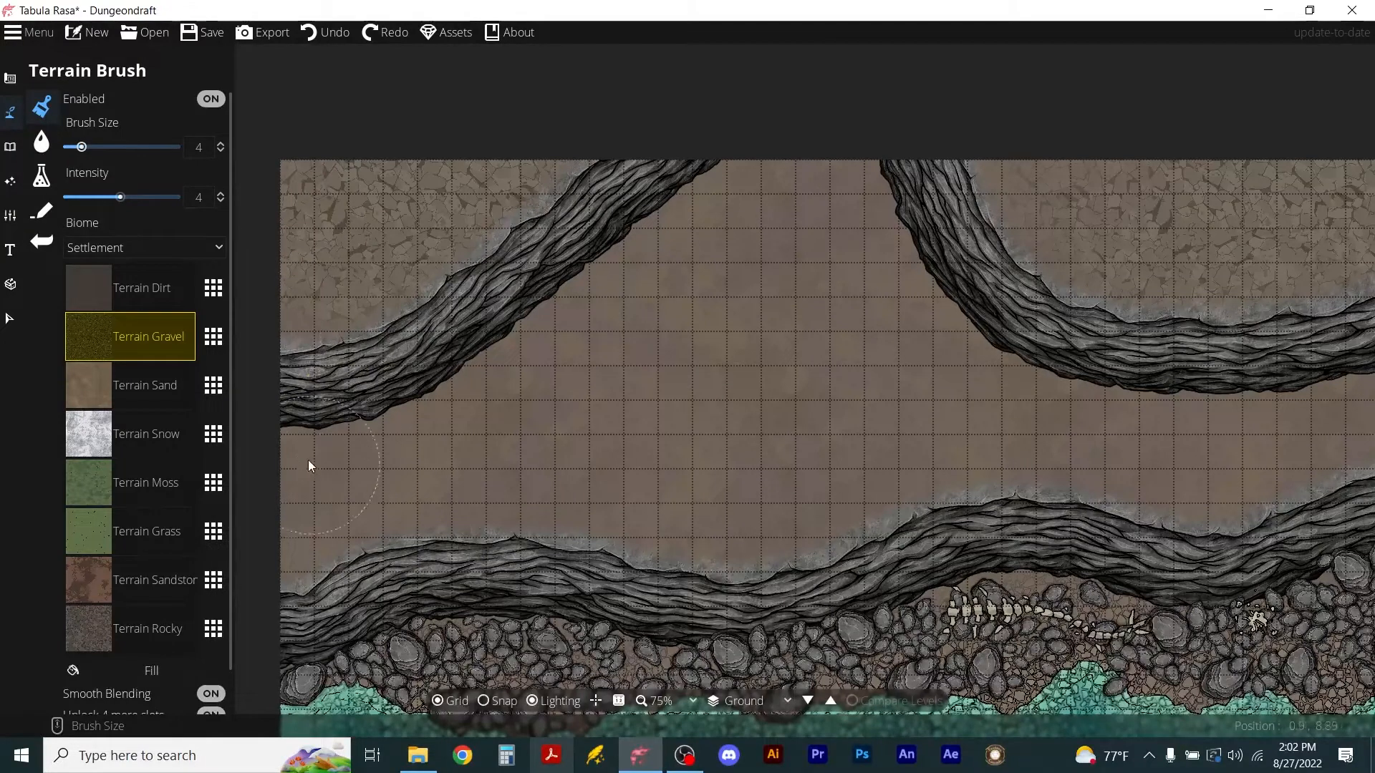
{"action": "left_click_drag", "start_coordinate": [298, 448], "coordinate": [456, 381]}
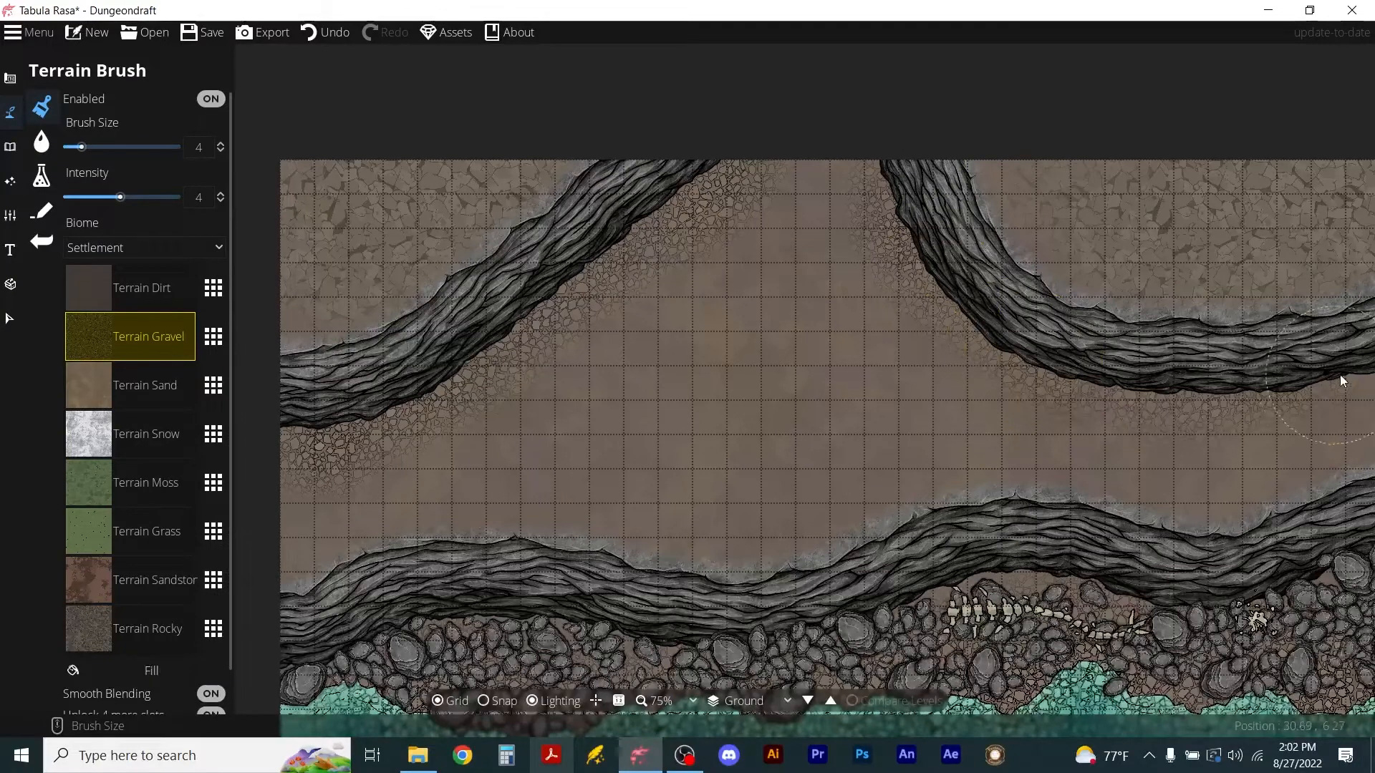
{"action": "scroll", "coordinate": [994, 378], "scroll_direction": "down", "scroll_amount": 3}
{"action": "scroll", "coordinate": [733, 409], "scroll_direction": "up", "scroll_amount": 1}
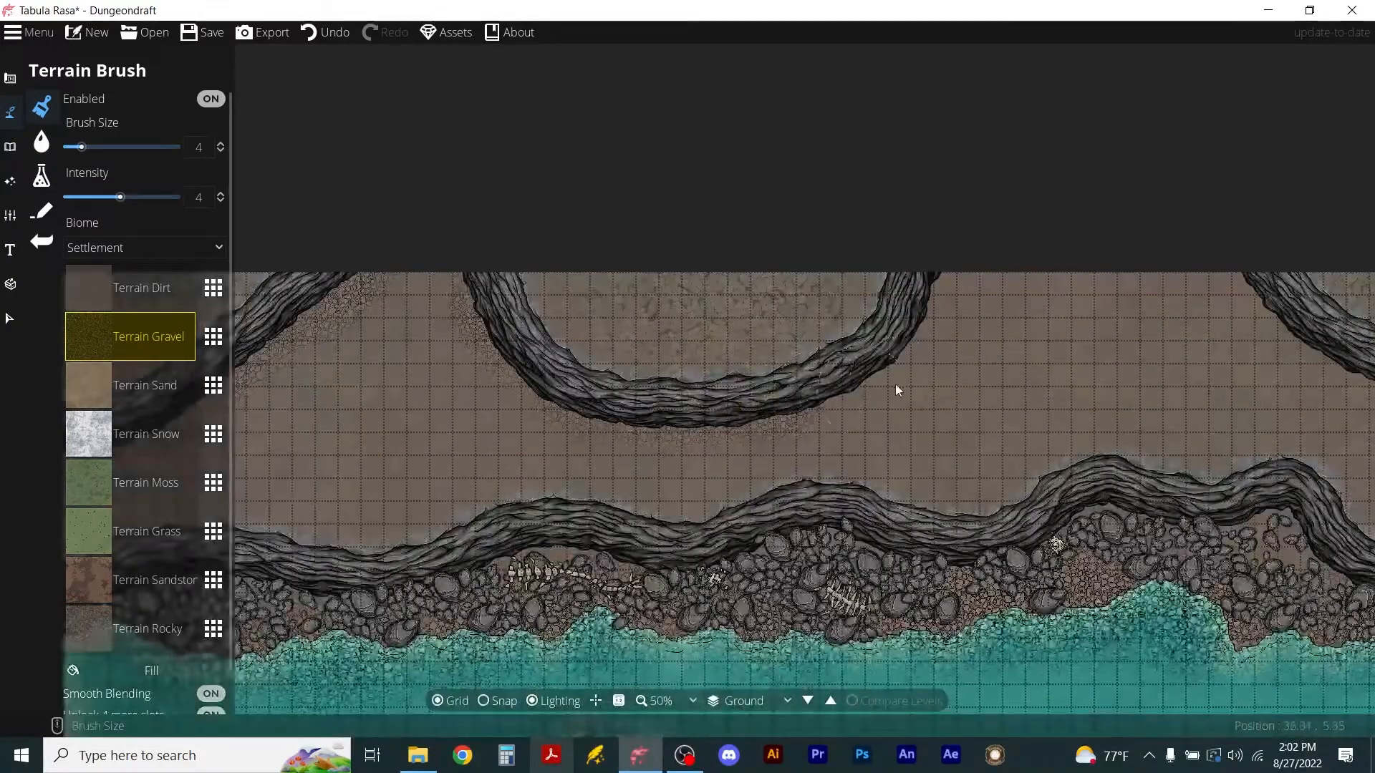
{"action": "left_click_drag", "start_coordinate": [932, 318], "coordinate": [923, 305]}
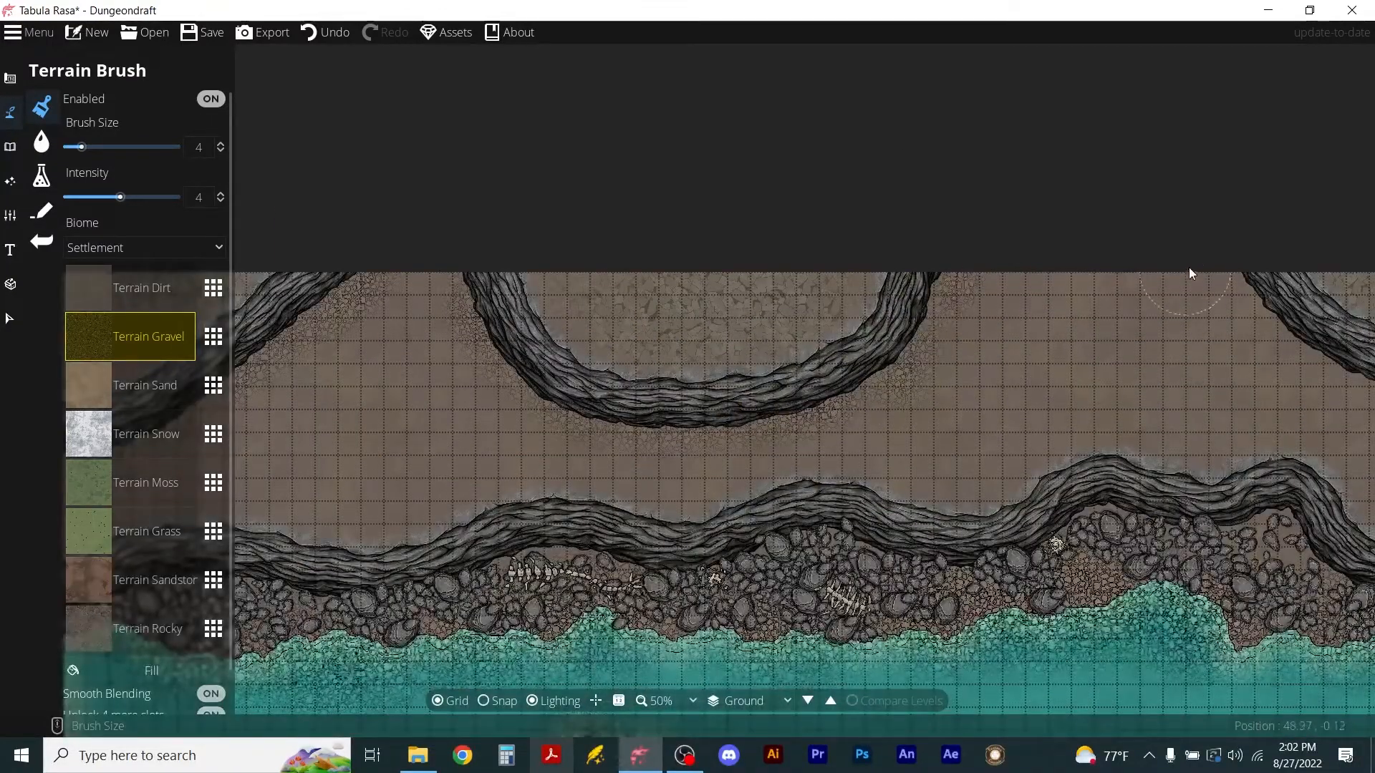
{"action": "scroll", "coordinate": [974, 351], "scroll_direction": "down", "scroll_amount": 5}
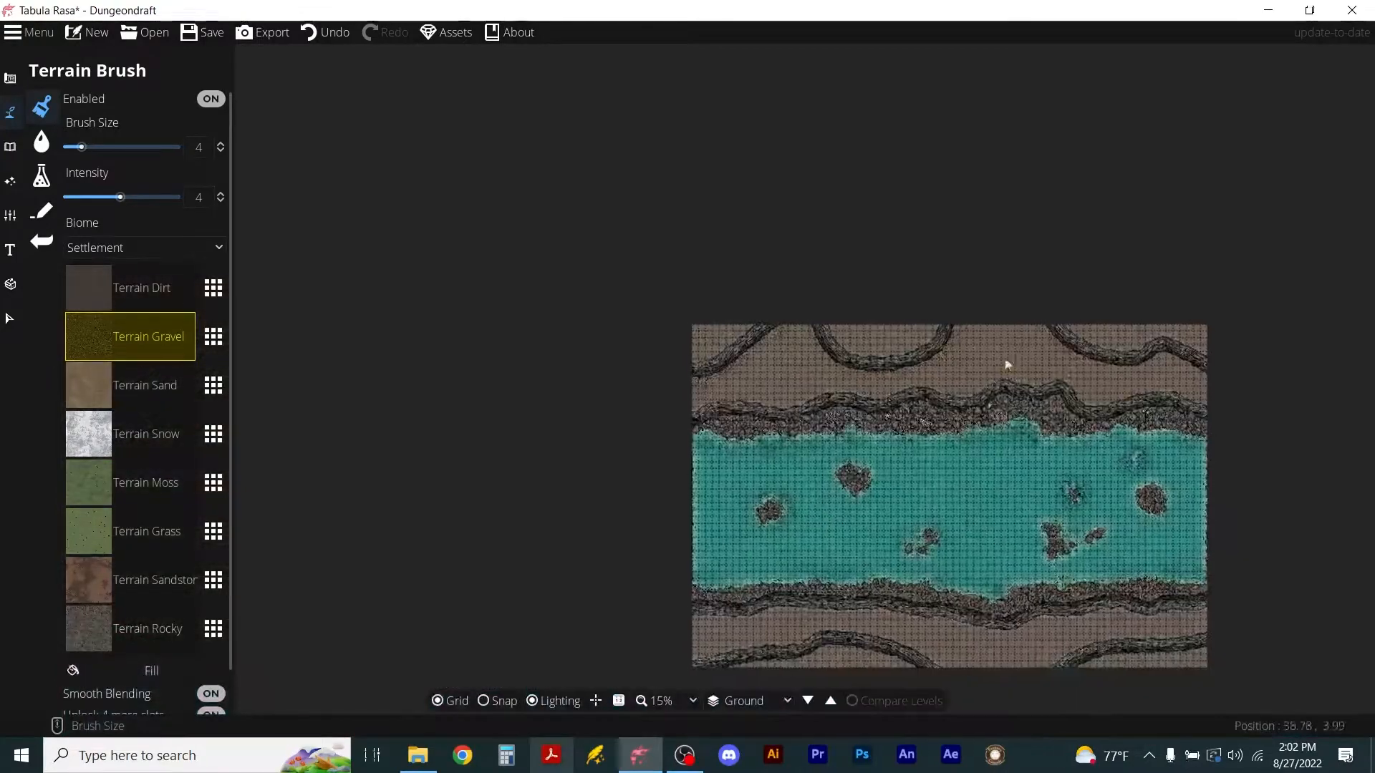
Paint Terrain Gravel along the foot of the upper cliffs on the southern side with brush size 4.
{"action": "scroll", "coordinate": [1117, 382], "scroll_direction": "up", "scroll_amount": 5}
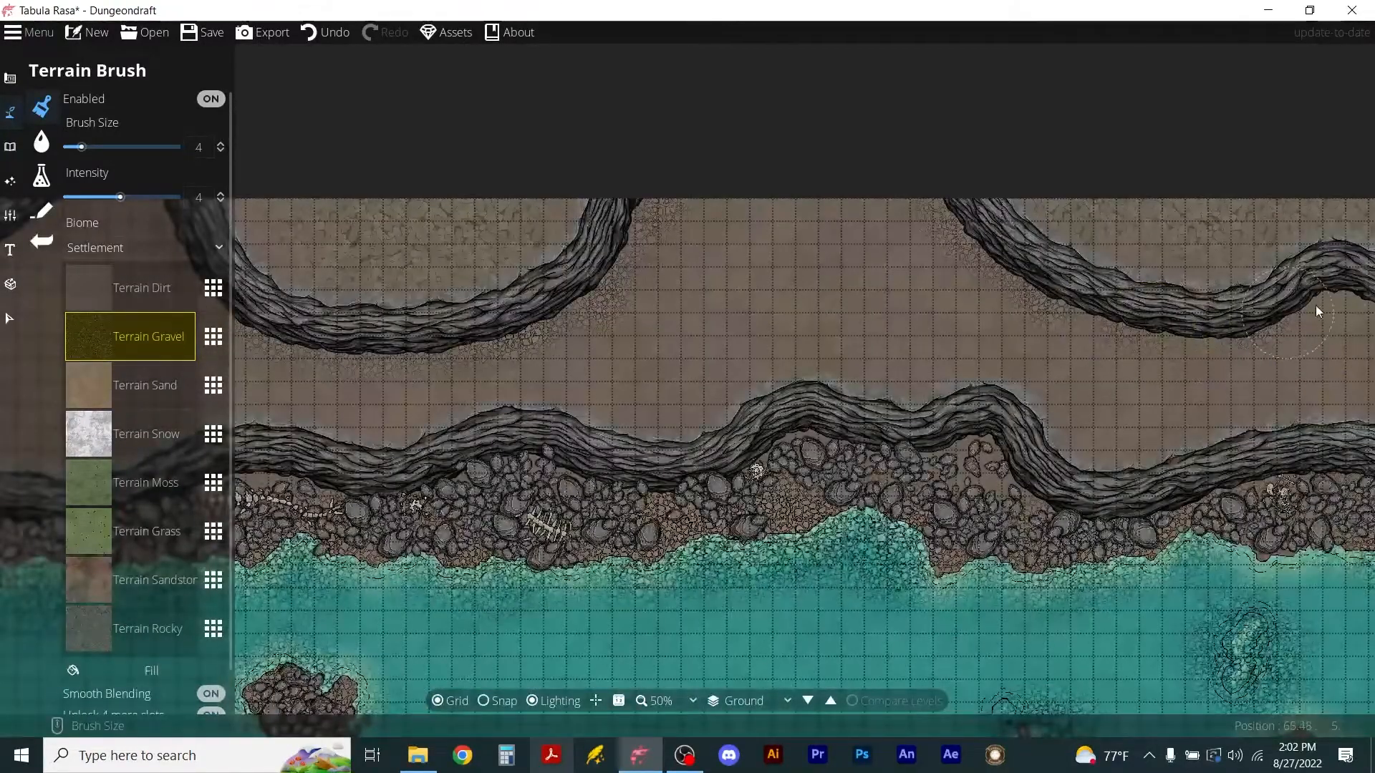
{"action": "scroll", "coordinate": [884, 662], "scroll_direction": "down", "scroll_amount": 5}
{"action": "scroll", "coordinate": [907, 677], "scroll_direction": "up", "scroll_amount": 4}
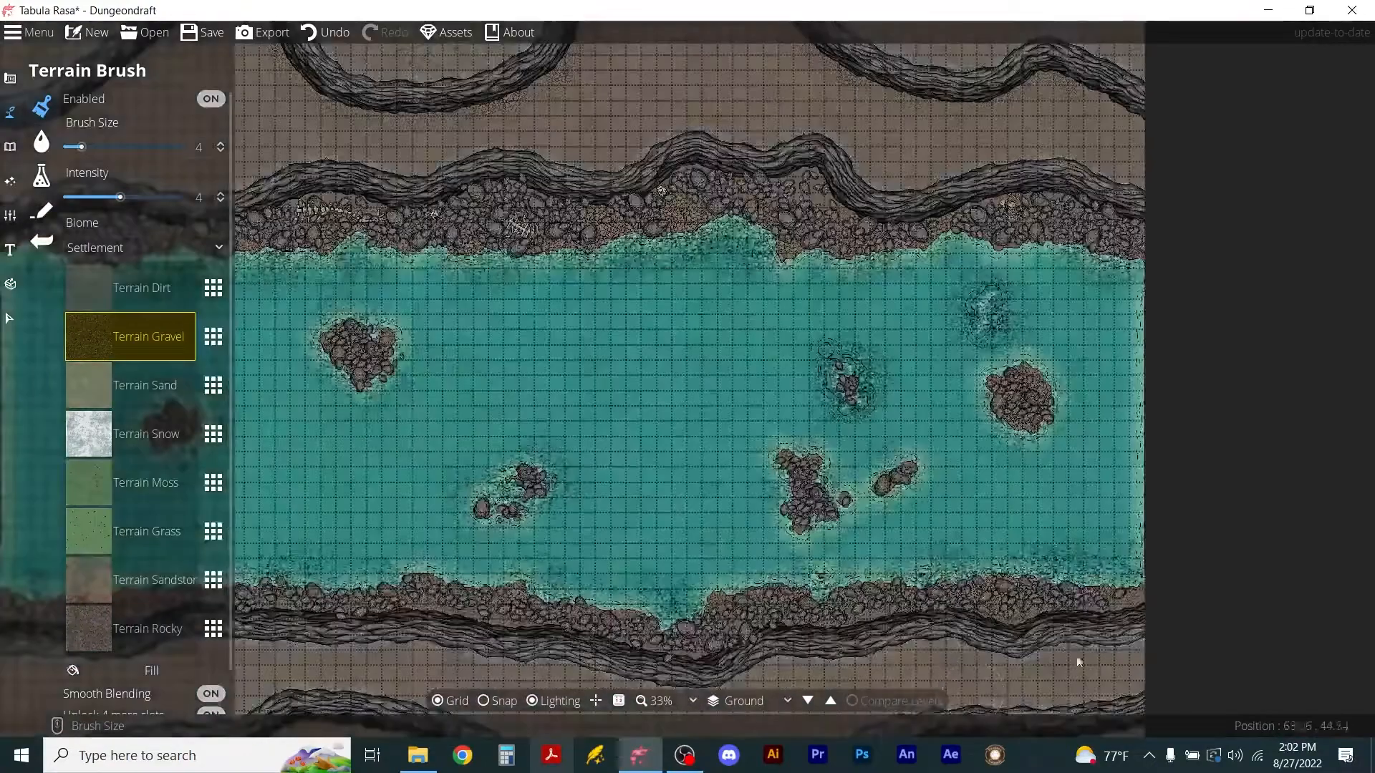
{"action": "left_click_drag", "start_coordinate": [1077, 595], "coordinate": [1060, 445]}
{"action": "mouse_move", "coordinate": [1123, 528]}
{"action": "left_mouse_down"}
{"action": "mouse_move", "coordinate": [990, 571]}
{"action": "mouse_move", "coordinate": [897, 561]}
{"action": "mouse_move", "coordinate": [768, 606]}
{"action": "mouse_move", "coordinate": [916, 549]}
{"action": "mouse_move", "coordinate": [1028, 533]}
{"action": "left_mouse_up"}
{"action": "left_click_drag", "start_coordinate": [251, 556], "coordinate": [484, 493]}
{"action": "left_click_drag", "start_coordinate": [360, 496], "coordinate": [479, 479]}
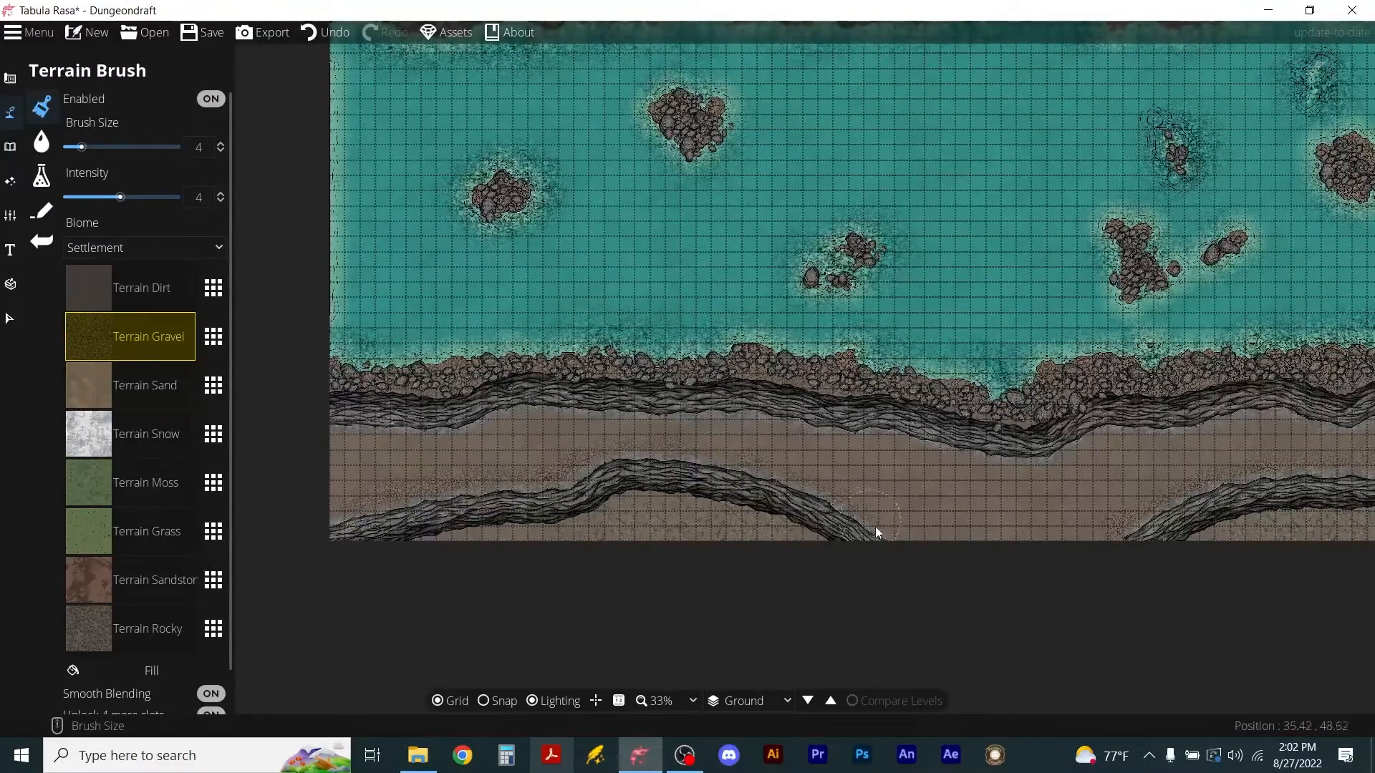
Paint a Terrain Sand path with brush size 3 from the northern map edge to the canyon rim, widening it at the rim.
{"action": "scroll", "coordinate": [1072, 432], "scroll_direction": "down", "scroll_amount": 3}
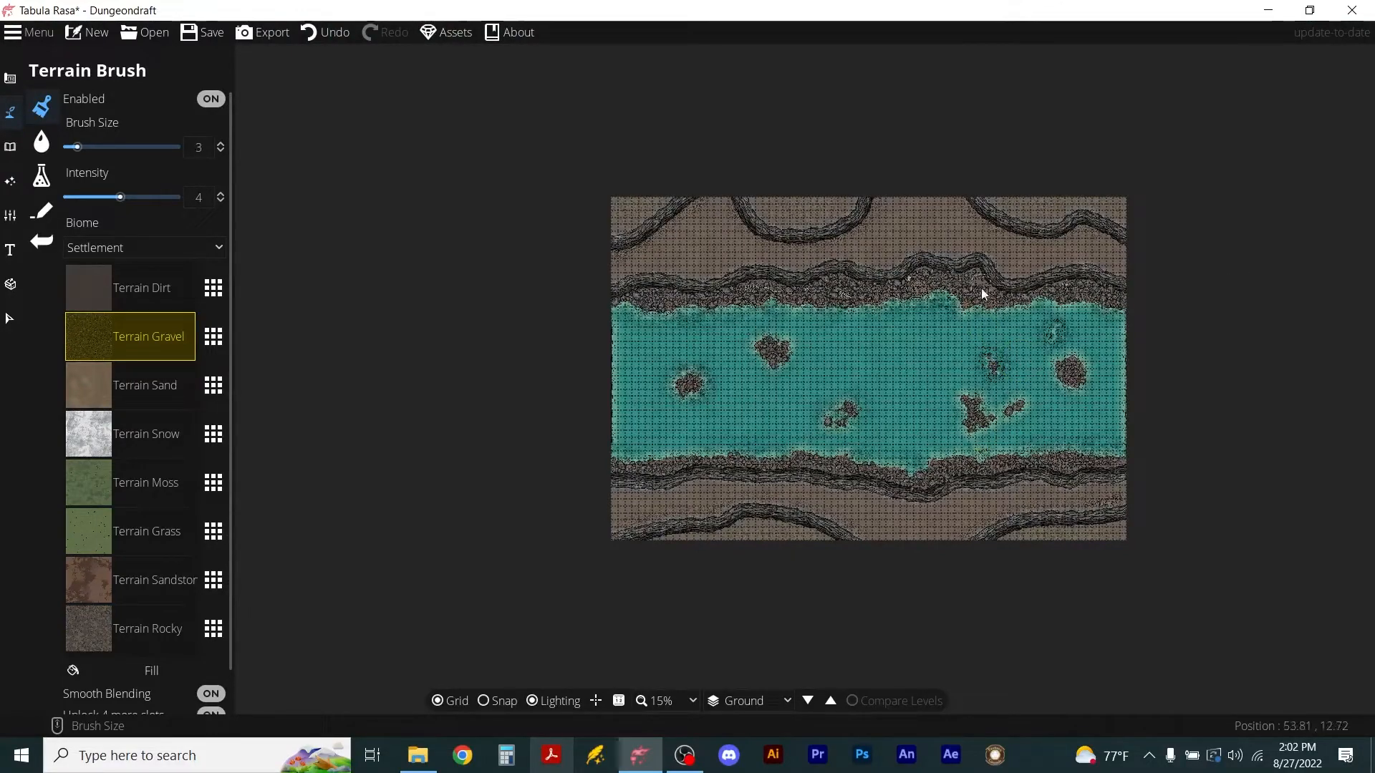
{"action": "scroll", "coordinate": [922, 355], "scroll_direction": "up", "scroll_amount": 4}
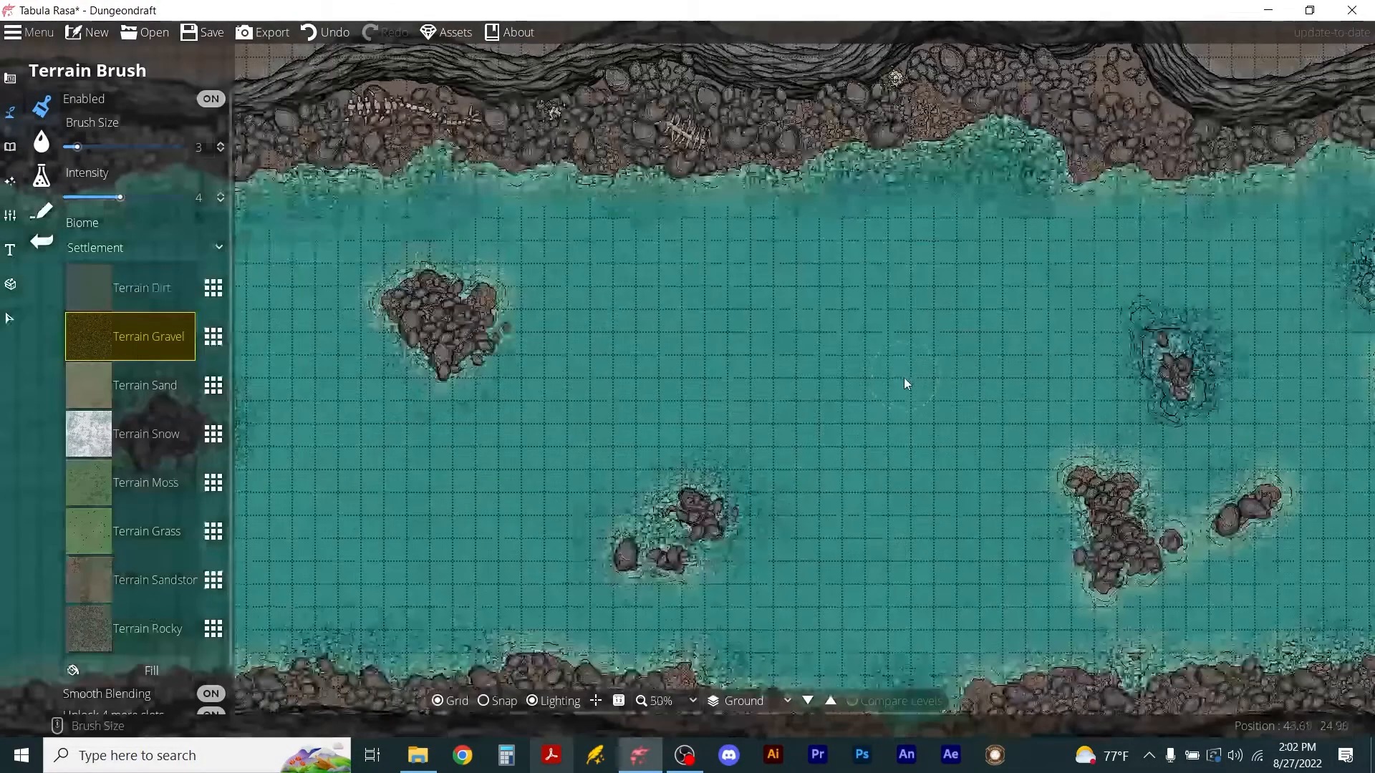
{"action": "scroll", "coordinate": [904, 377], "scroll_direction": "down", "scroll_amount": 1}
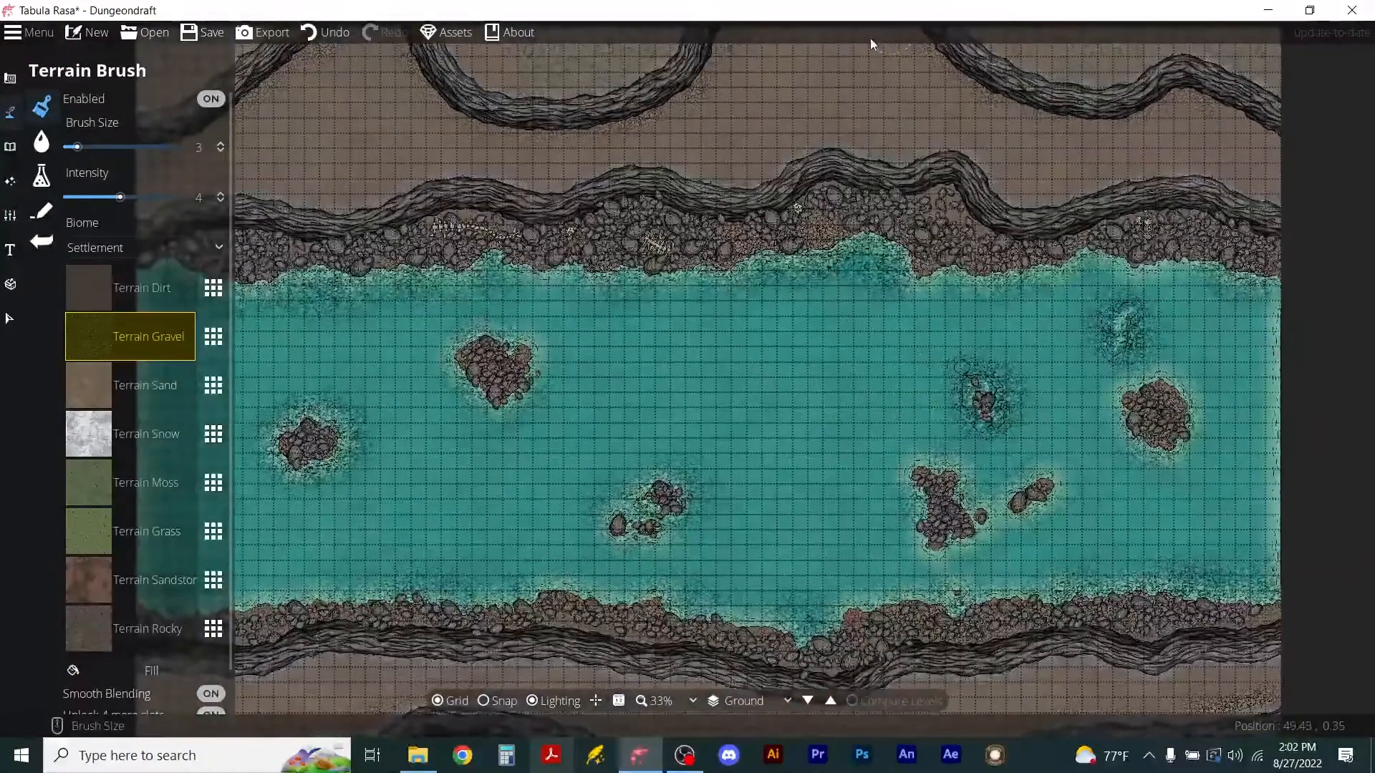
{"action": "scroll", "coordinate": [845, 459], "scroll_direction": "down", "scroll_amount": 3}
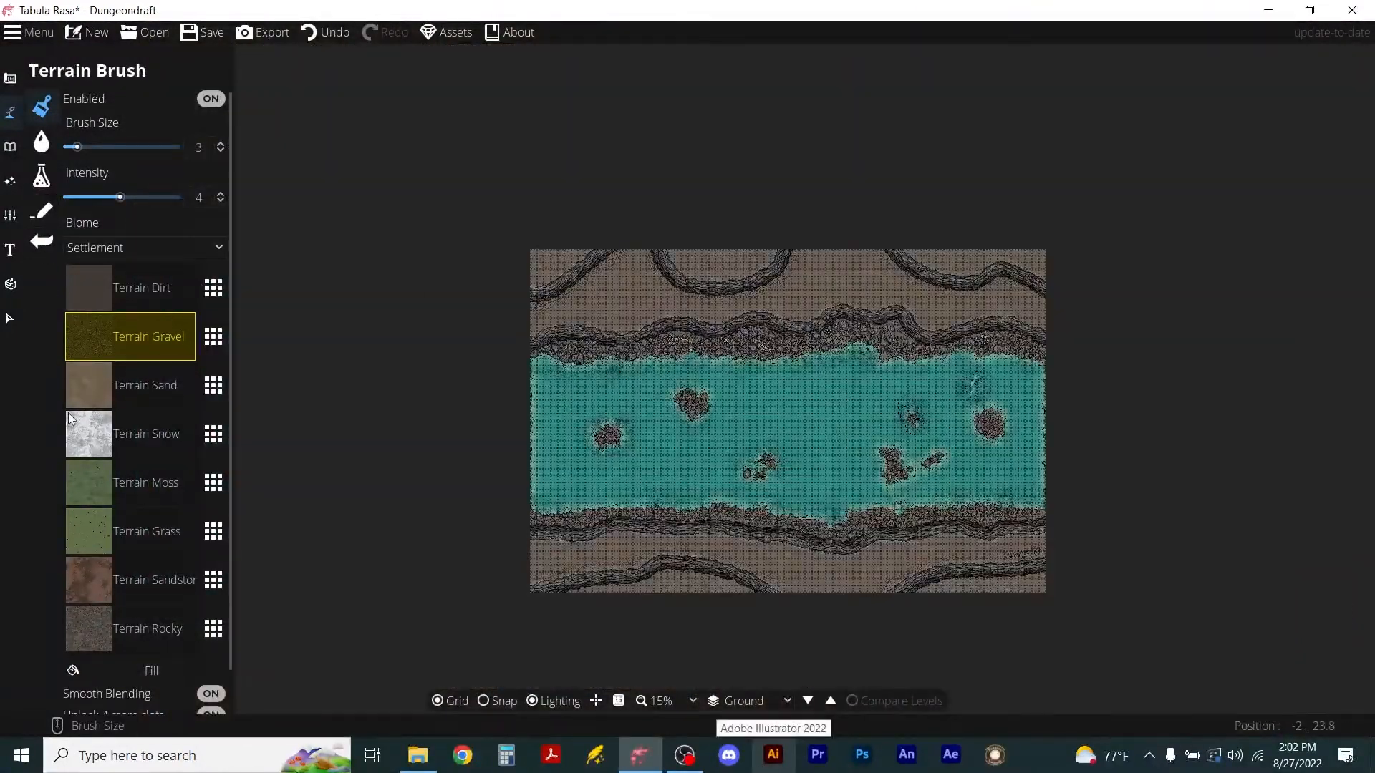
{"action": "left_click", "coordinate": [85, 381]}
{"action": "scroll", "coordinate": [875, 328], "scroll_direction": "up", "scroll_amount": 3}
{"action": "mouse_move", "coordinate": [911, 351]}
{"action": "left_mouse_down"}
{"action": "mouse_move", "coordinate": [918, 229]}
{"action": "mouse_move", "coordinate": [891, 332]}
{"action": "left_mouse_up"}
{"action": "mouse_move", "coordinate": [903, 216]}
{"action": "left_mouse_down"}
{"action": "mouse_move", "coordinate": [901, 299]}
{"action": "mouse_move", "coordinate": [920, 341]}
{"action": "mouse_move", "coordinate": [872, 349]}
{"action": "mouse_move", "coordinate": [935, 353]}
{"action": "mouse_move", "coordinate": [882, 345]}
{"action": "left_mouse_up"}
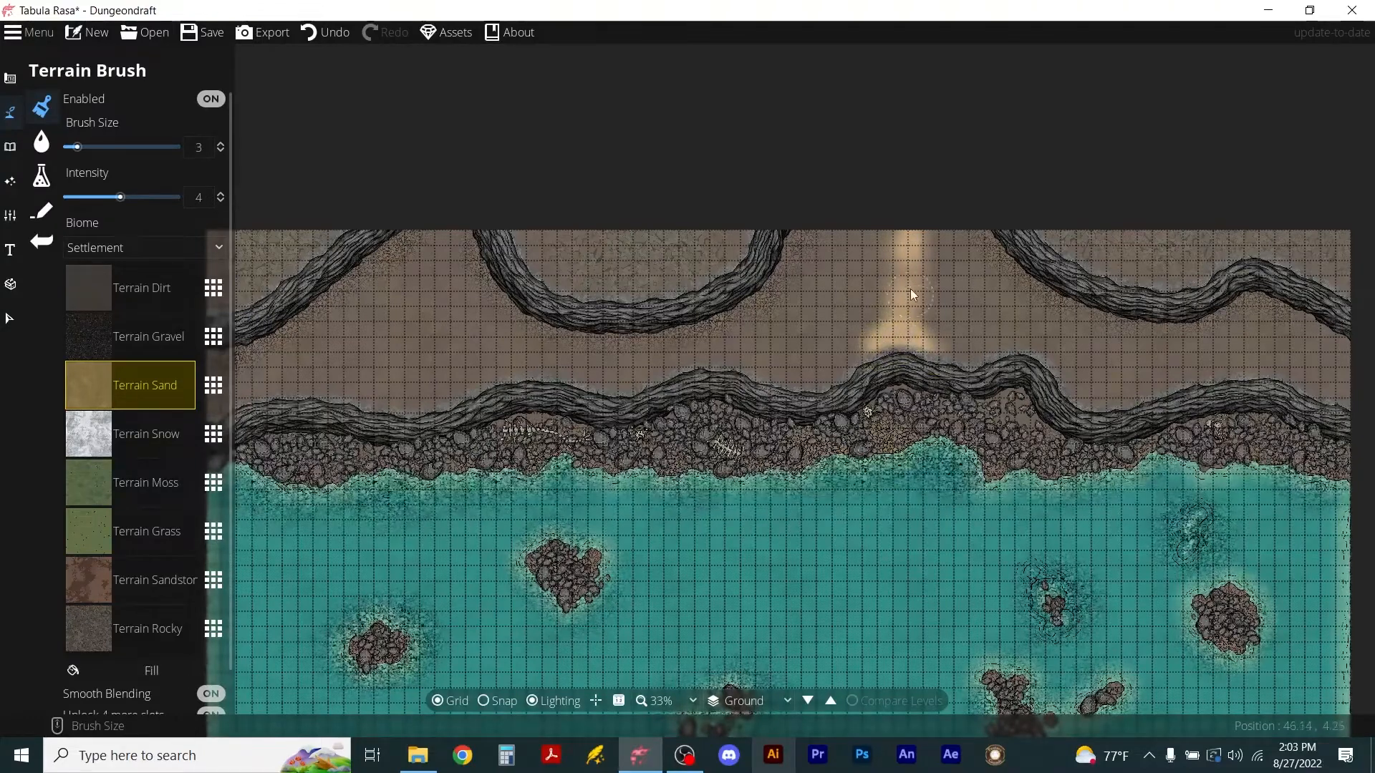
{"action": "mouse_move", "coordinate": [908, 235]}
{"action": "left_mouse_down"}
{"action": "mouse_move", "coordinate": [903, 251]}
{"action": "mouse_move", "coordinate": [896, 239]}
{"action": "mouse_move", "coordinate": [901, 300]}
{"action": "left_mouse_up"}
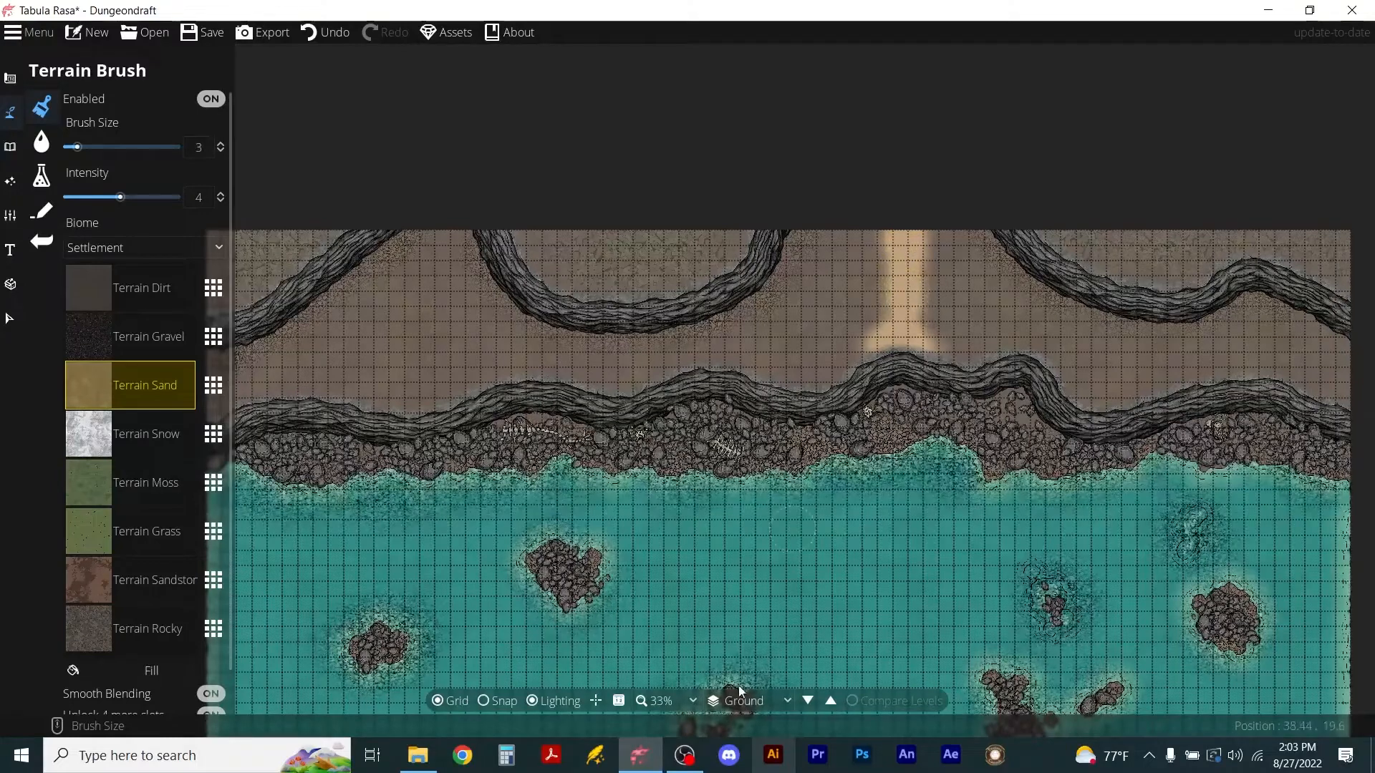
Paint a matching Terrain Sand path from the southern canyon rim down to the southern map edge with brush size 3.
{"action": "scroll", "coordinate": [839, 661], "scroll_direction": "down", "scroll_amount": 5}
{"action": "scroll", "coordinate": [807, 691], "scroll_direction": "up", "scroll_amount": 2}
{"action": "scroll", "coordinate": [775, 547], "scroll_direction": "up", "scroll_amount": 3}
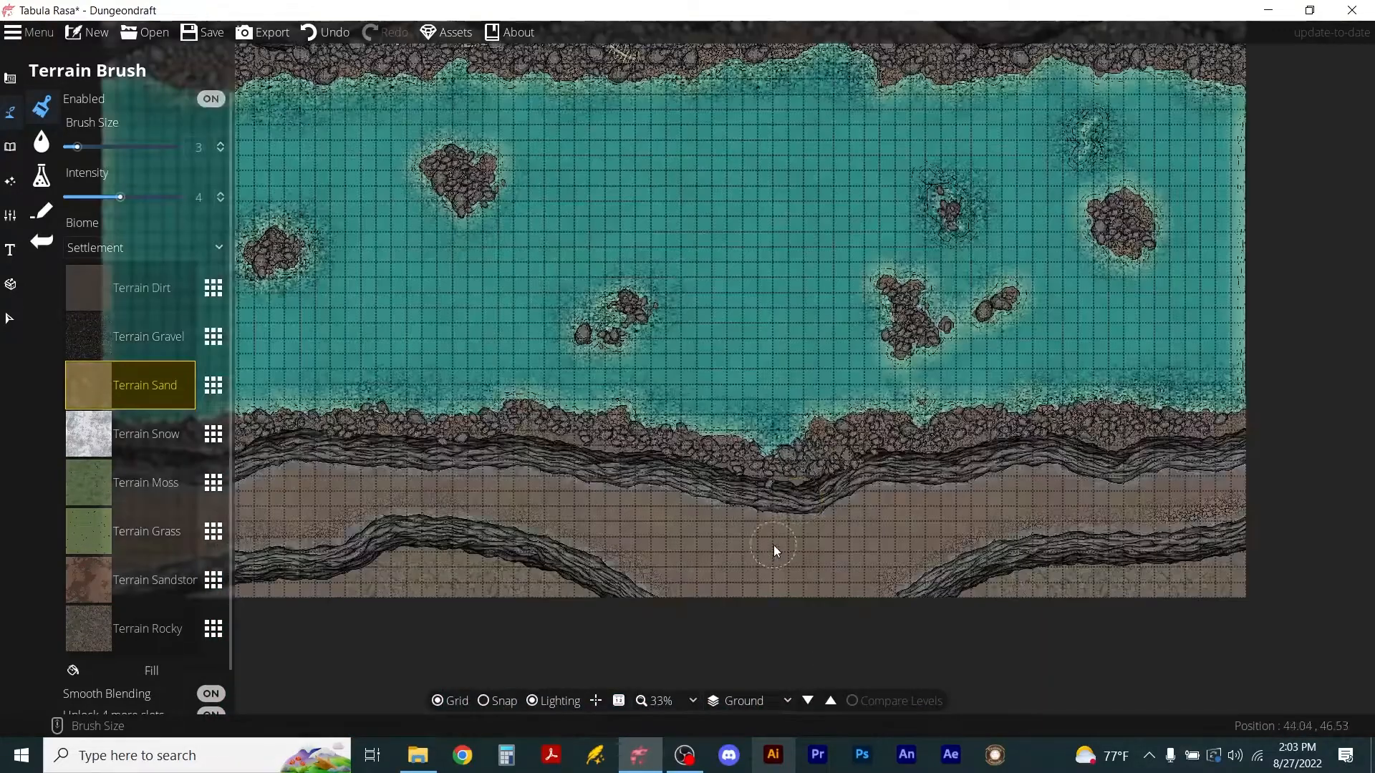
{"action": "mouse_move", "coordinate": [793, 541]}
{"action": "left_mouse_down"}
{"action": "mouse_move", "coordinate": [798, 597]}
{"action": "mouse_move", "coordinate": [816, 515]}
{"action": "mouse_move", "coordinate": [794, 571]}
{"action": "left_mouse_up"}
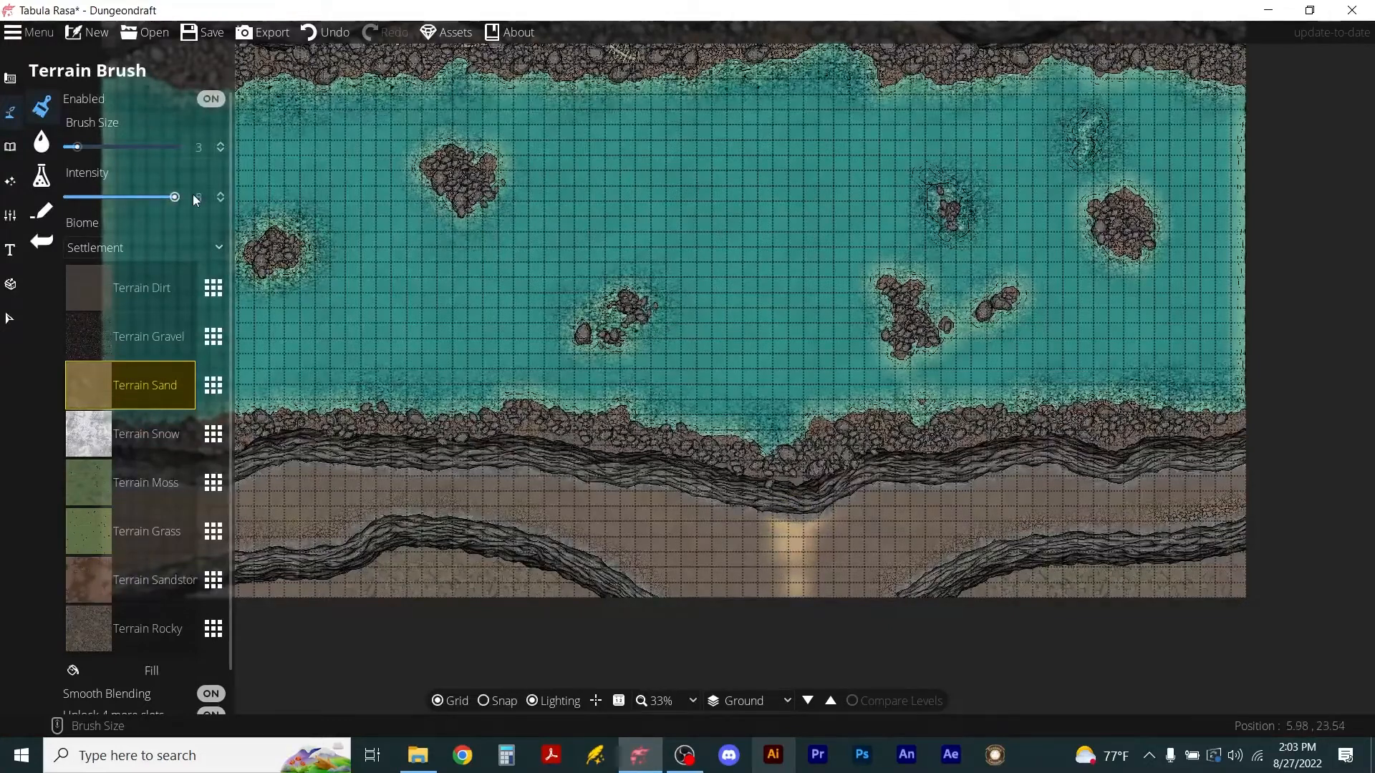
{"action": "mouse_move", "coordinate": [802, 610]}
{"action": "left_mouse_down"}
{"action": "mouse_move", "coordinate": [781, 510]}
{"action": "mouse_move", "coordinate": [769, 537]}
{"action": "mouse_move", "coordinate": [788, 594]}
{"action": "mouse_move", "coordinate": [822, 530]}
{"action": "mouse_move", "coordinate": [776, 608]}
{"action": "left_mouse_up"}
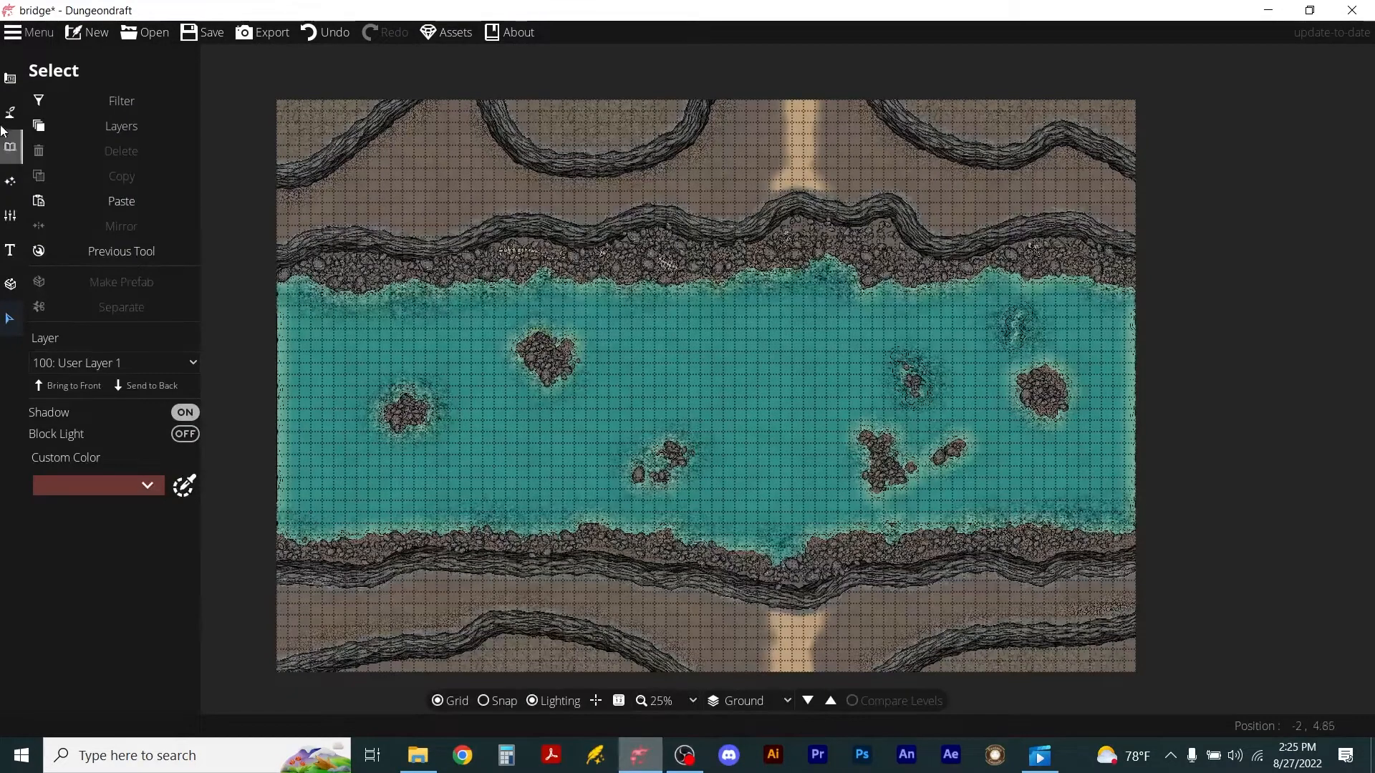
Search the object library for bridge and try placing two narrow stone bridge sections below the northern sand path at rotation -180 and scale 4.
{"action": "left_click", "coordinate": [9, 151]}
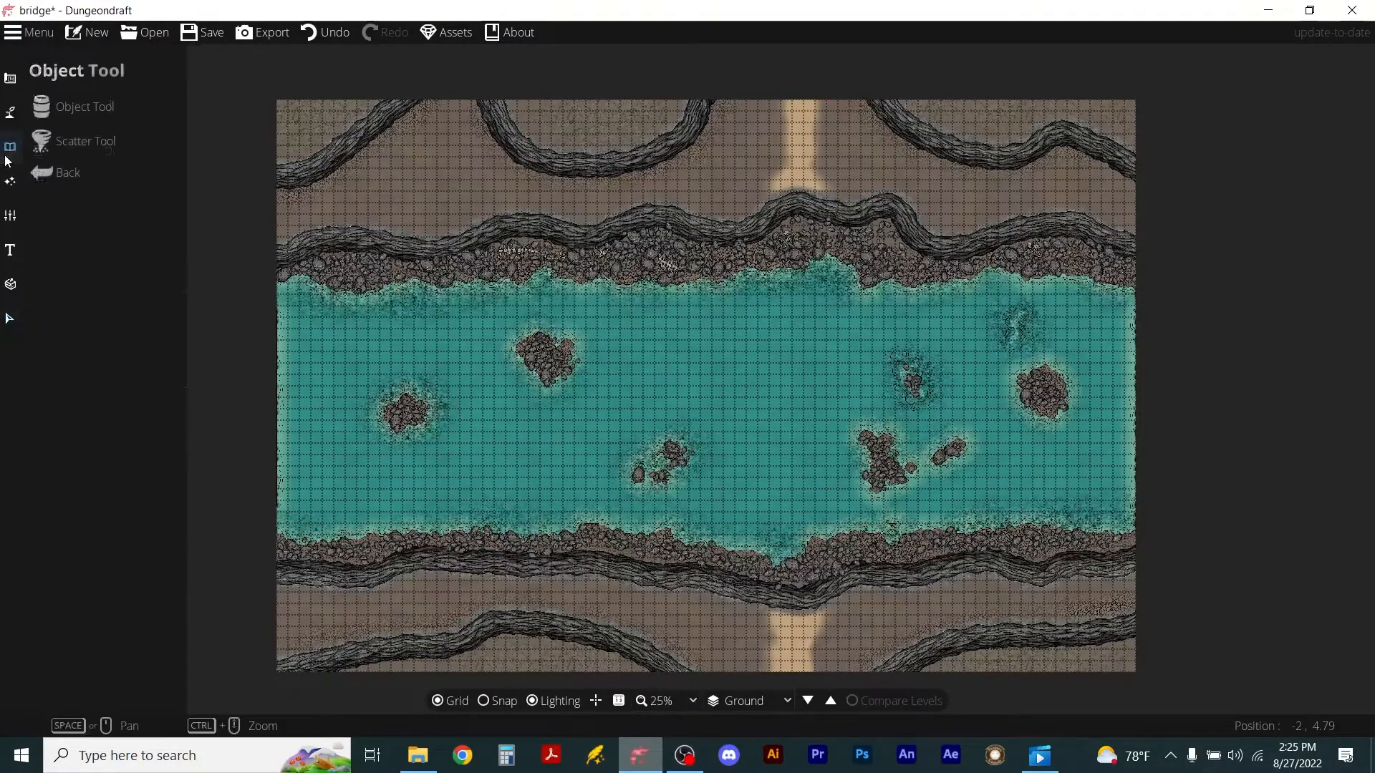
{"action": "left_click", "coordinate": [50, 110]}
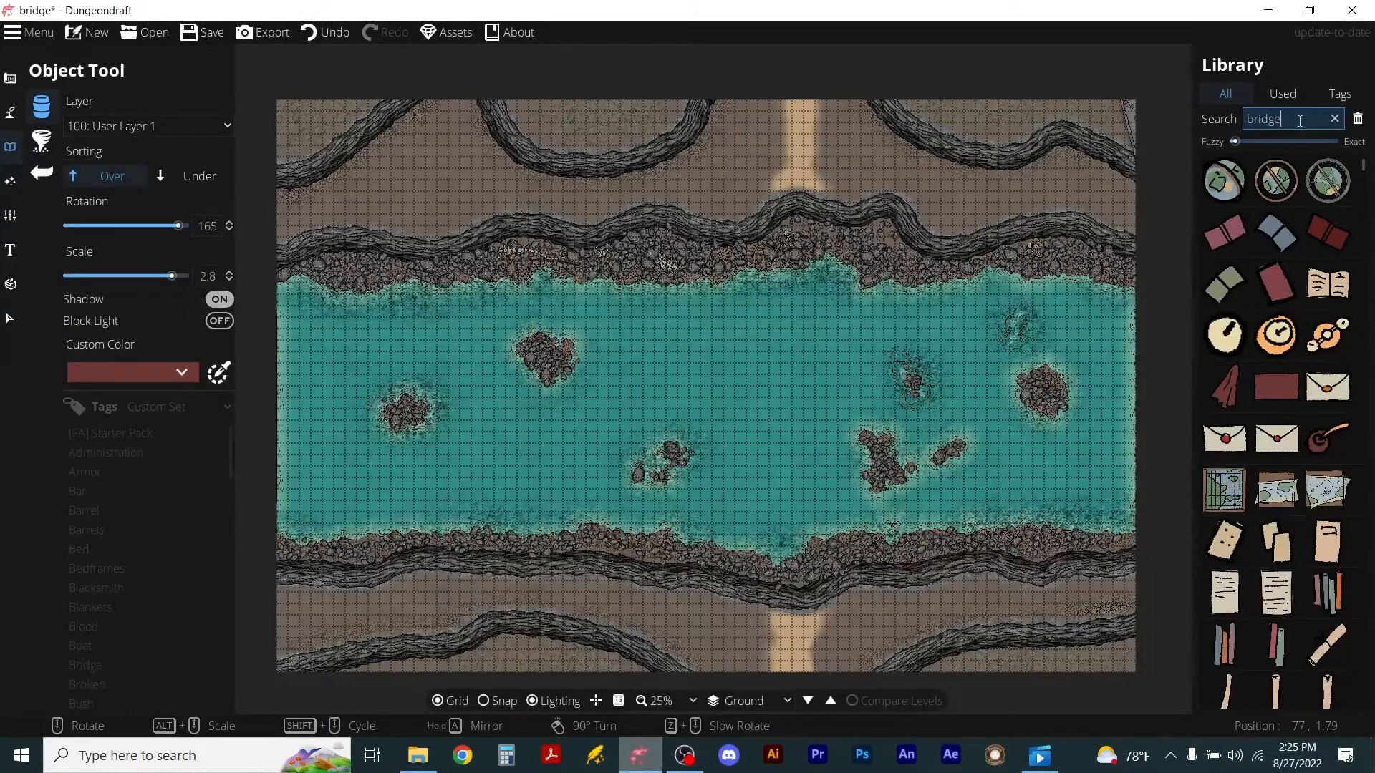
{"action": "key", "text": "Return"}
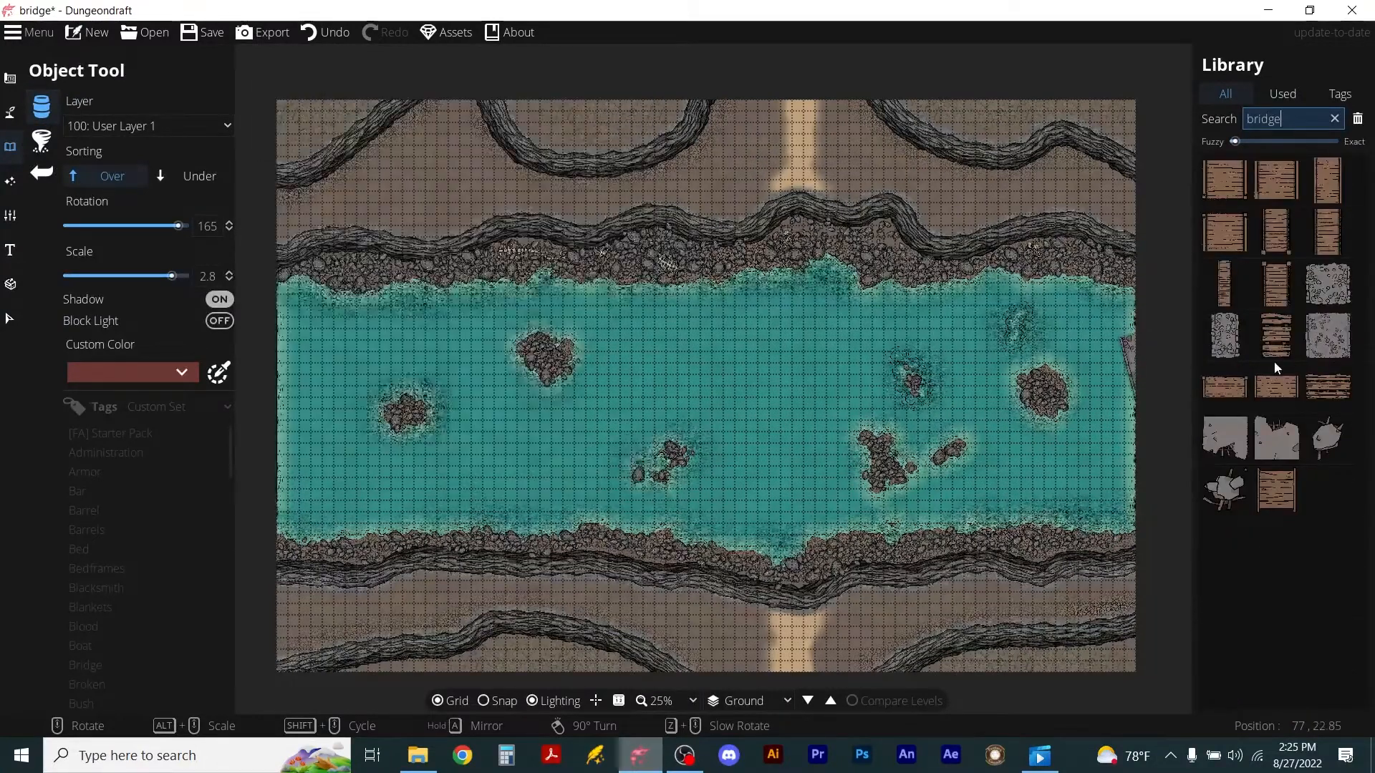
{"action": "left_click", "coordinate": [1227, 328]}
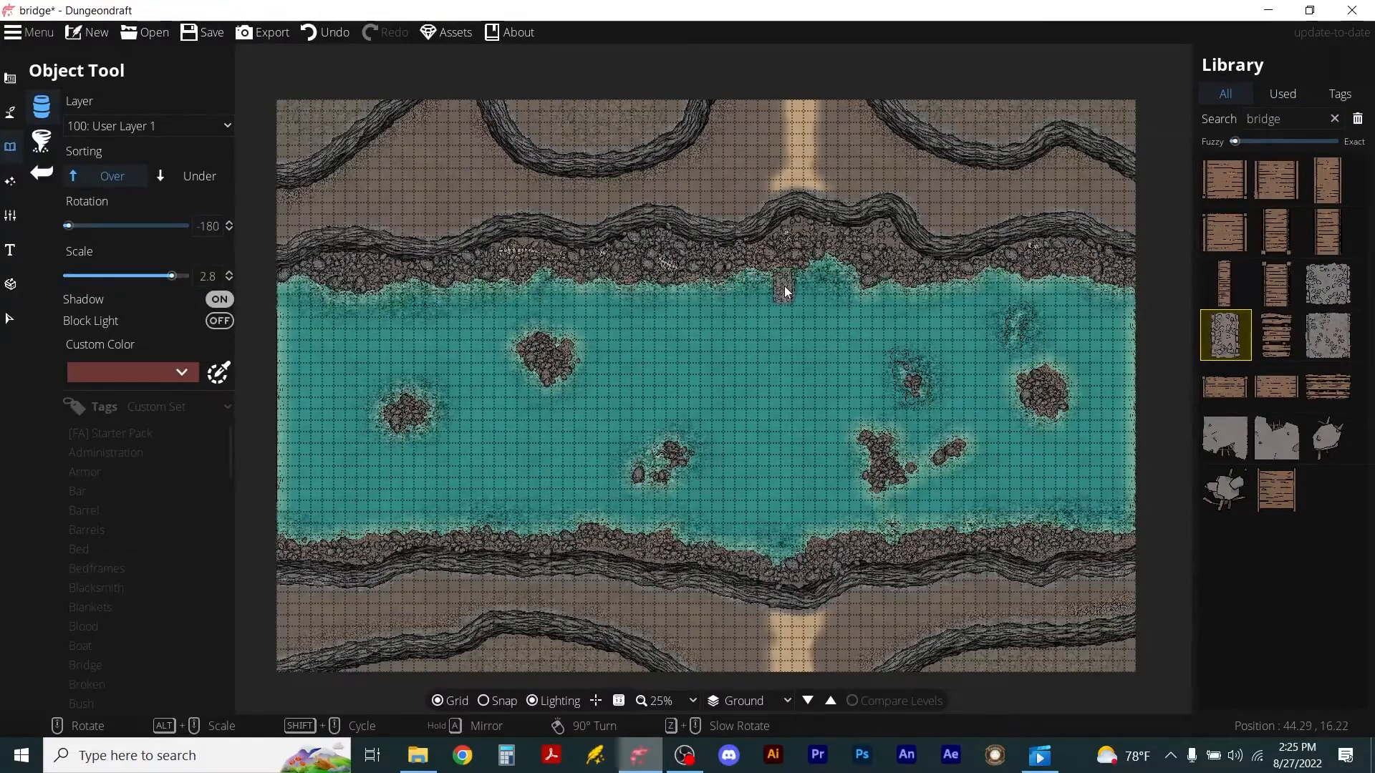
{"action": "scroll", "coordinate": [794, 258], "scroll_direction": "up", "scroll_amount": 5}
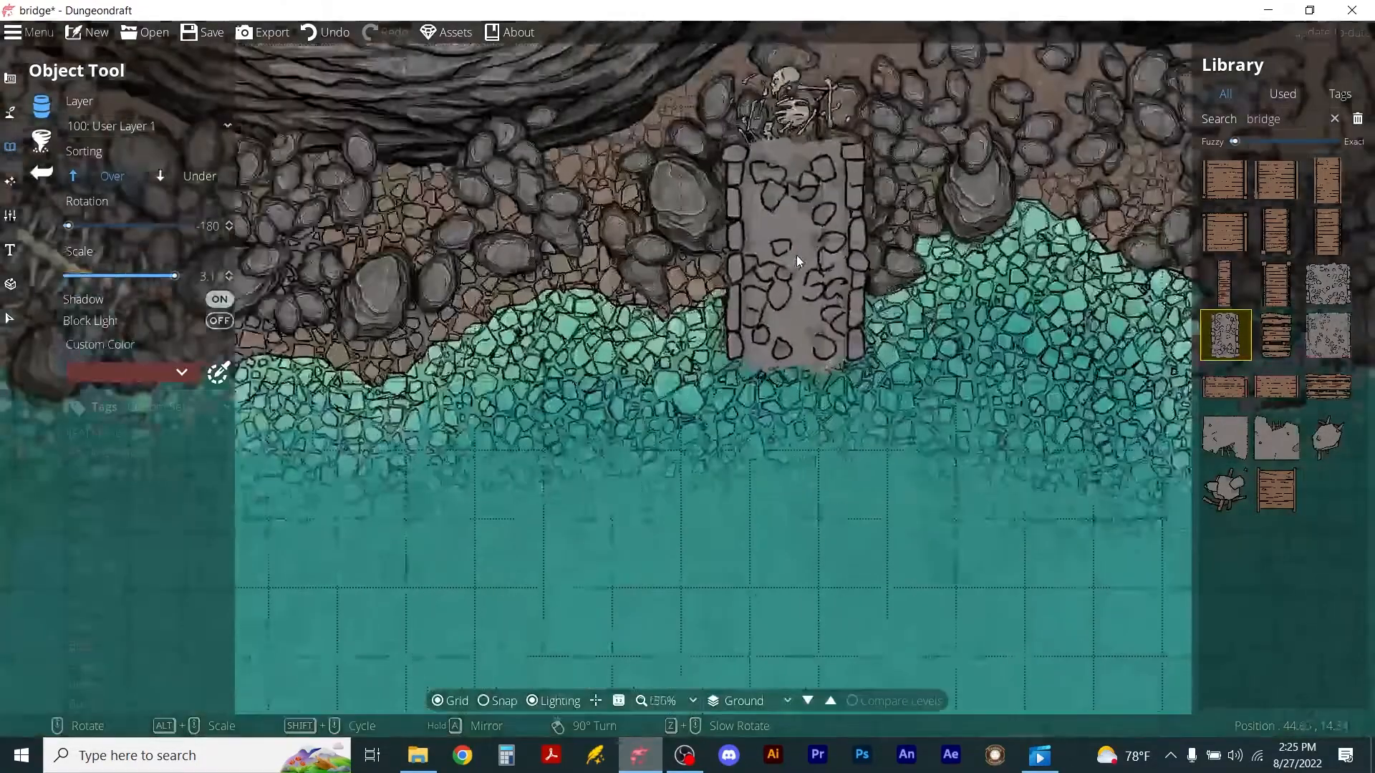
{"action": "scroll", "coordinate": [797, 253], "scroll_direction": "down", "scroll_amount": 3}
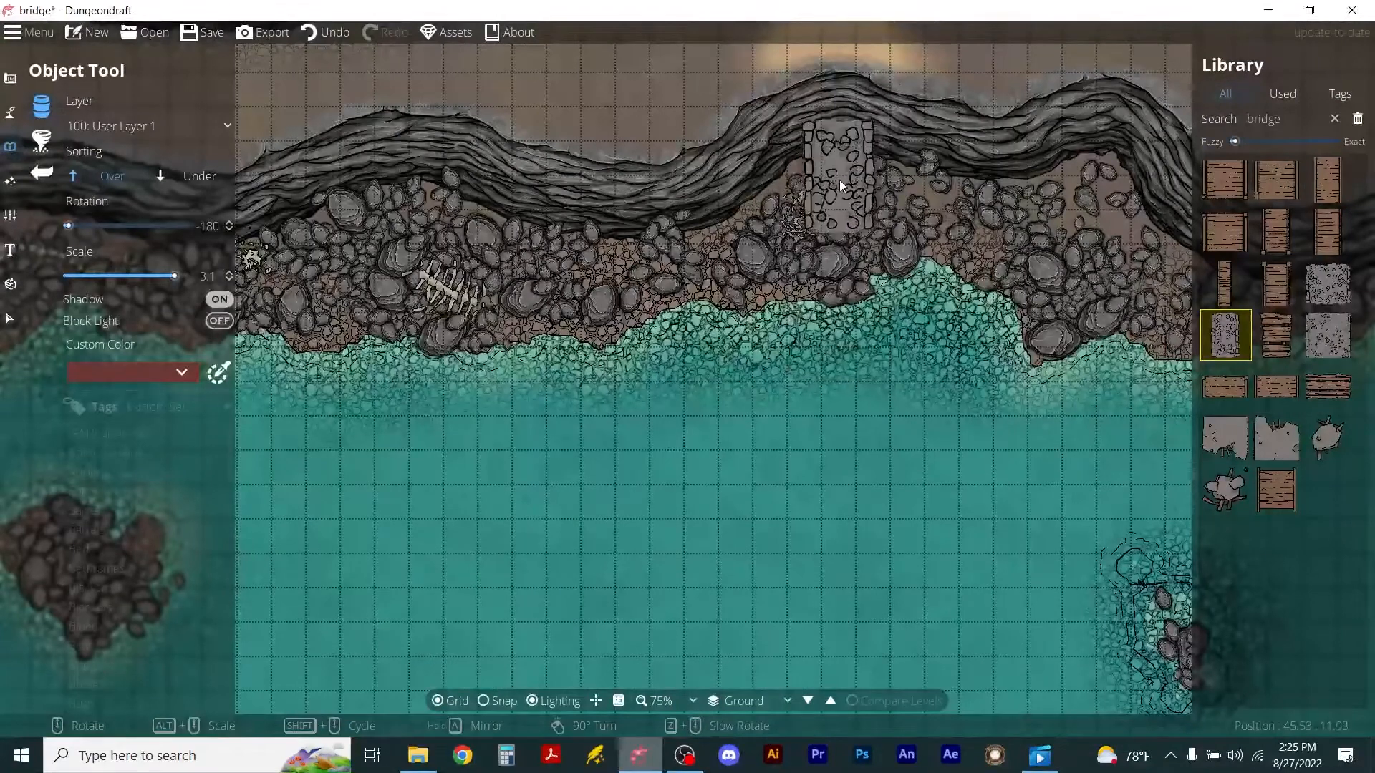
{"action": "scroll", "coordinate": [838, 207], "scroll_direction": "up", "scroll_amount": 5, "text": "alt"}
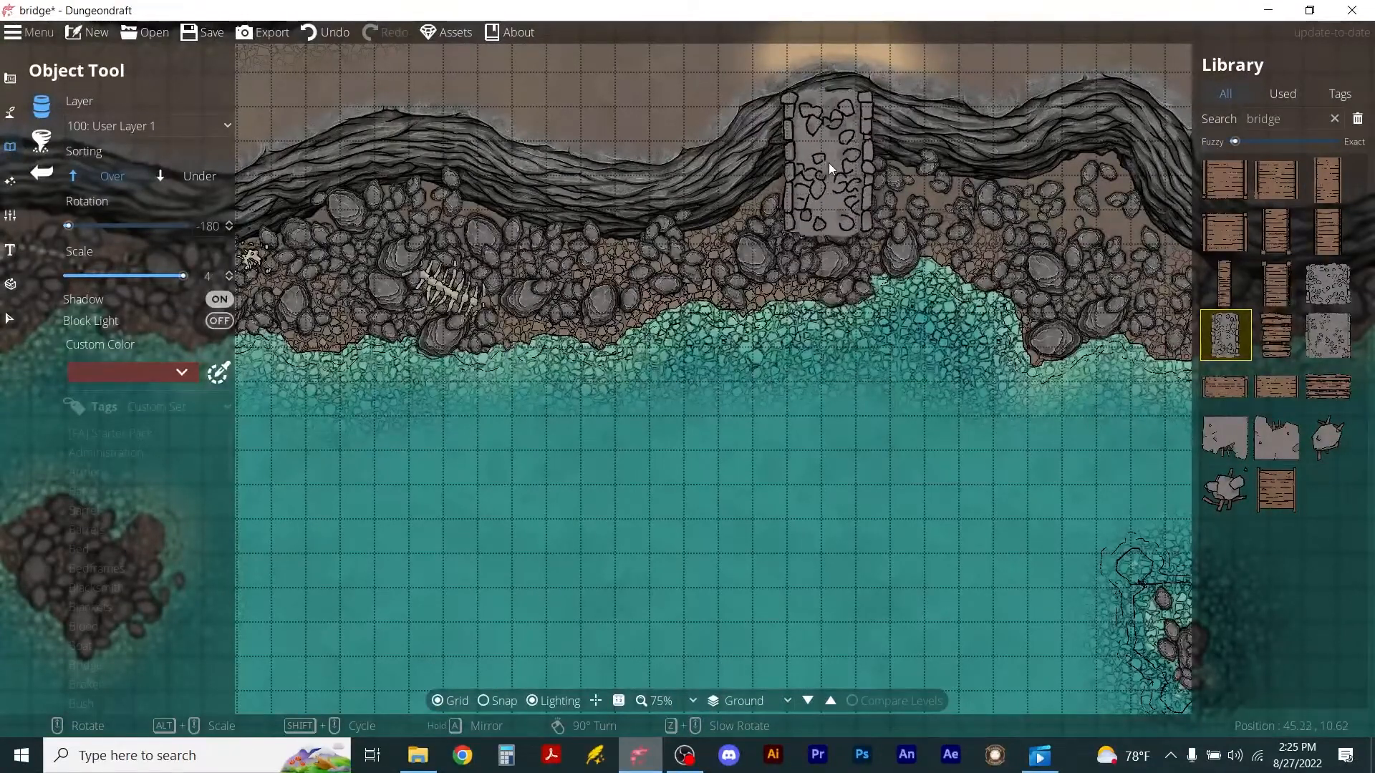
{"action": "left_click", "coordinate": [832, 140]}
{"action": "left_click", "coordinate": [832, 256]}
Try placing two wide stone bridge sections end to end from the northern rim out over the river at scale 4.
{"action": "left_click", "coordinate": [1328, 334]}
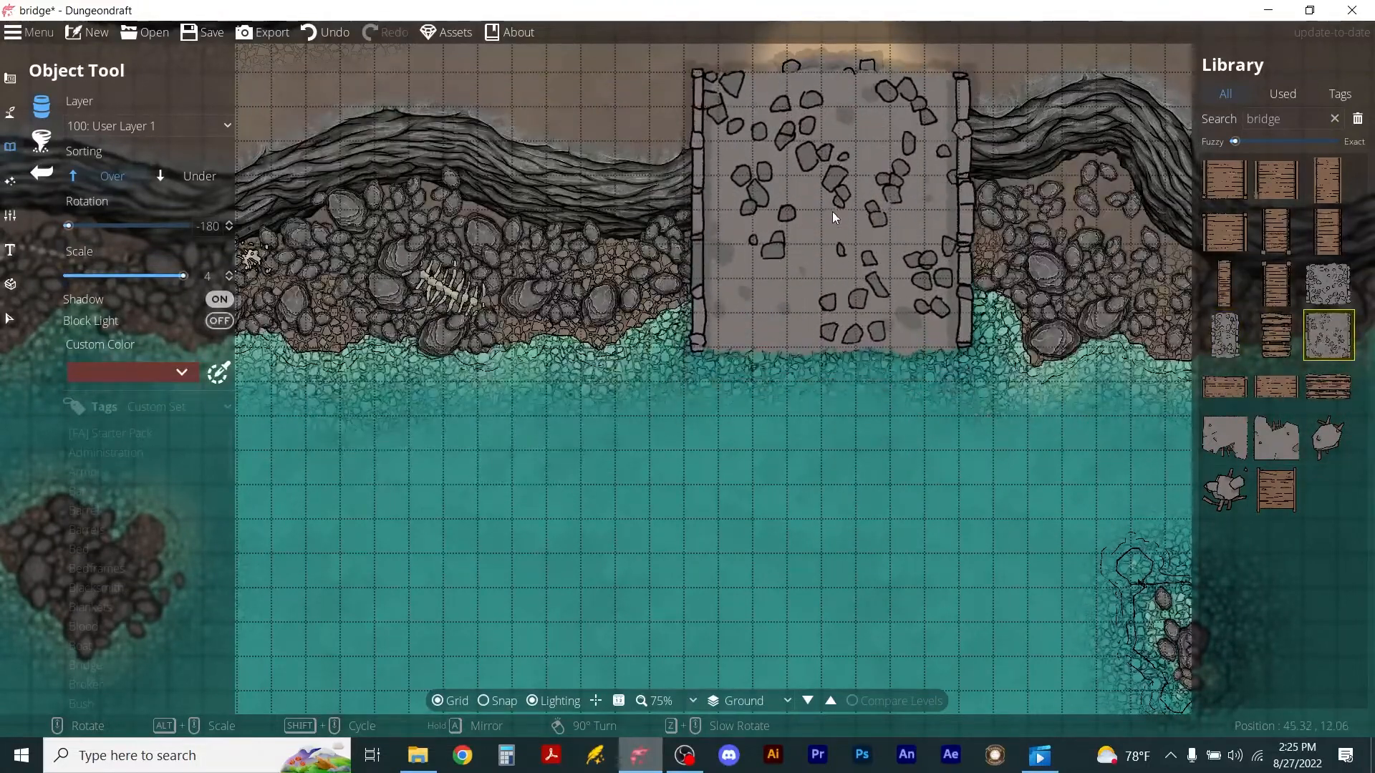
{"action": "left_click", "coordinate": [832, 197]}
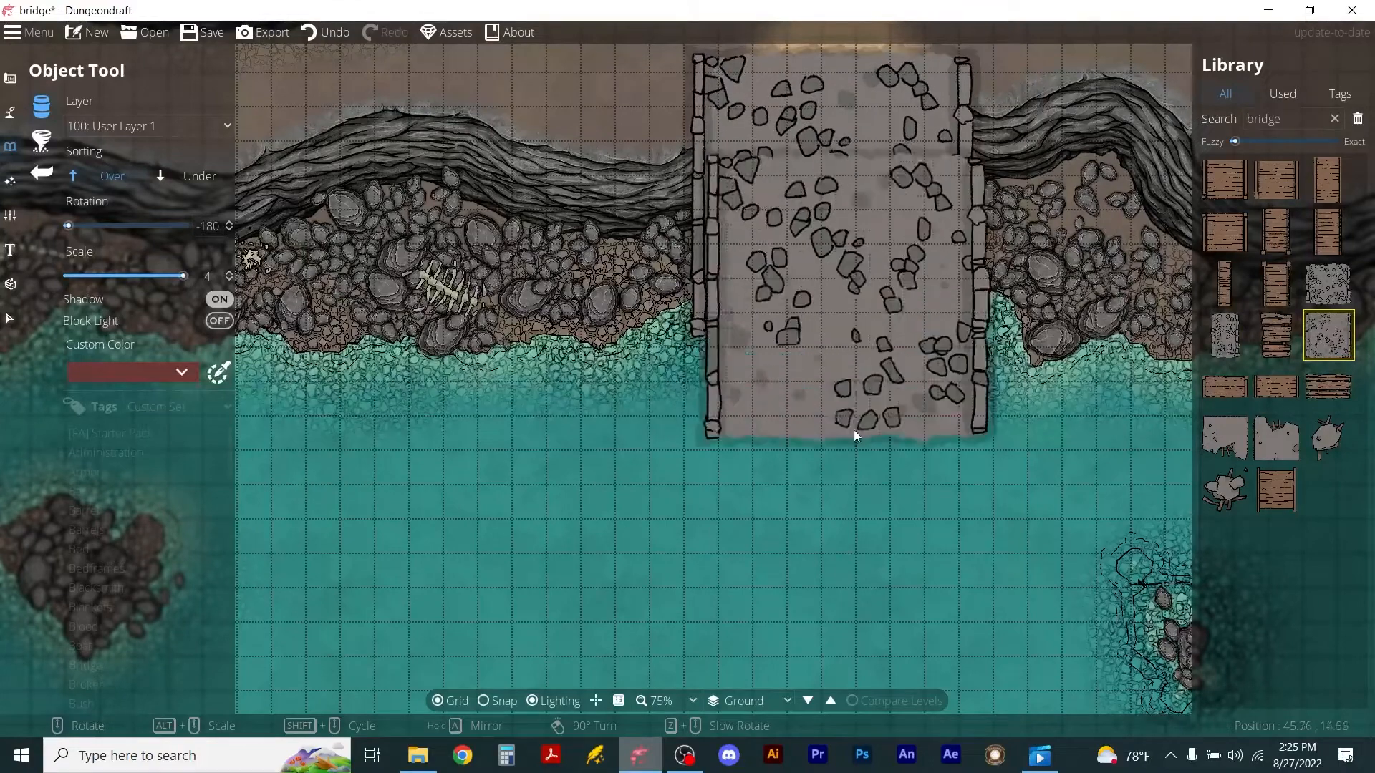
{"action": "left_click", "coordinate": [831, 471]}
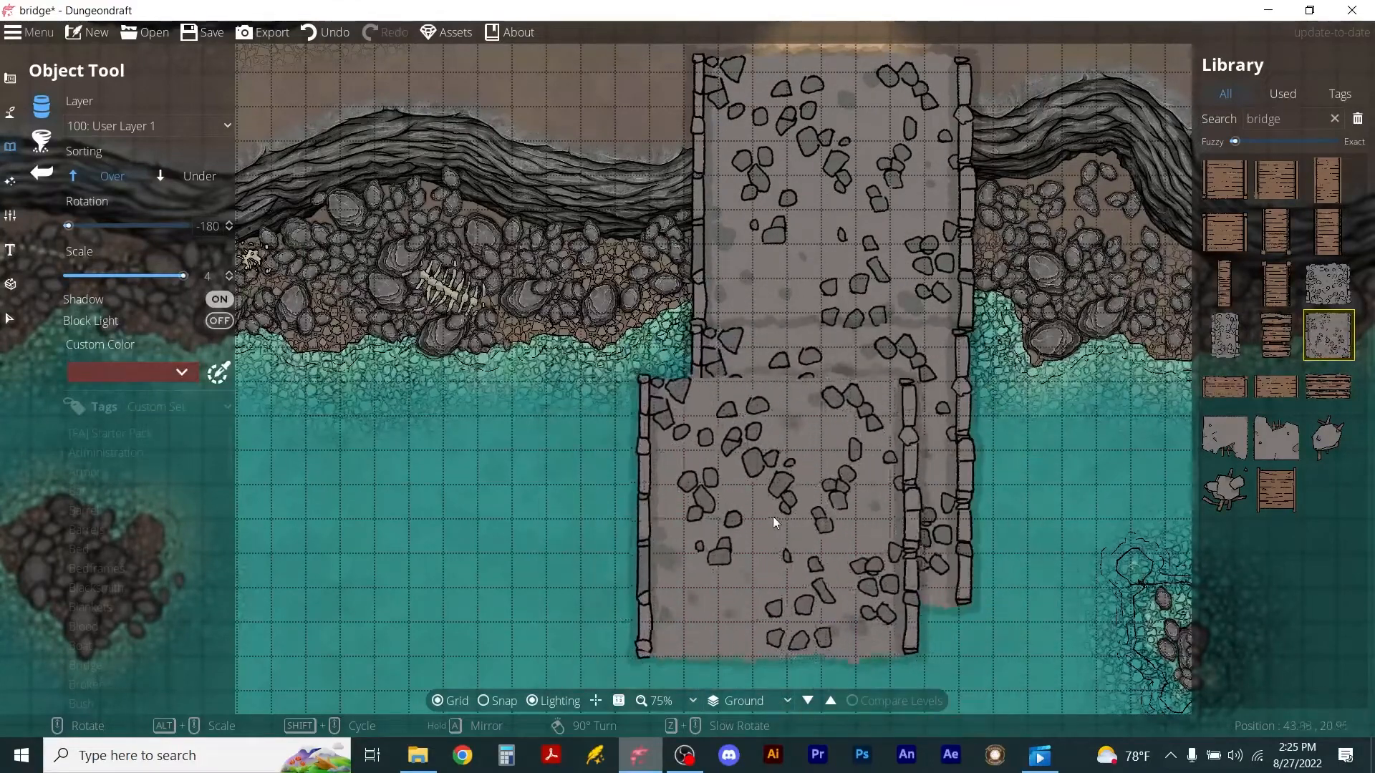
{"action": "scroll", "coordinate": [773, 521], "scroll_direction": "down", "scroll_amount": 2}
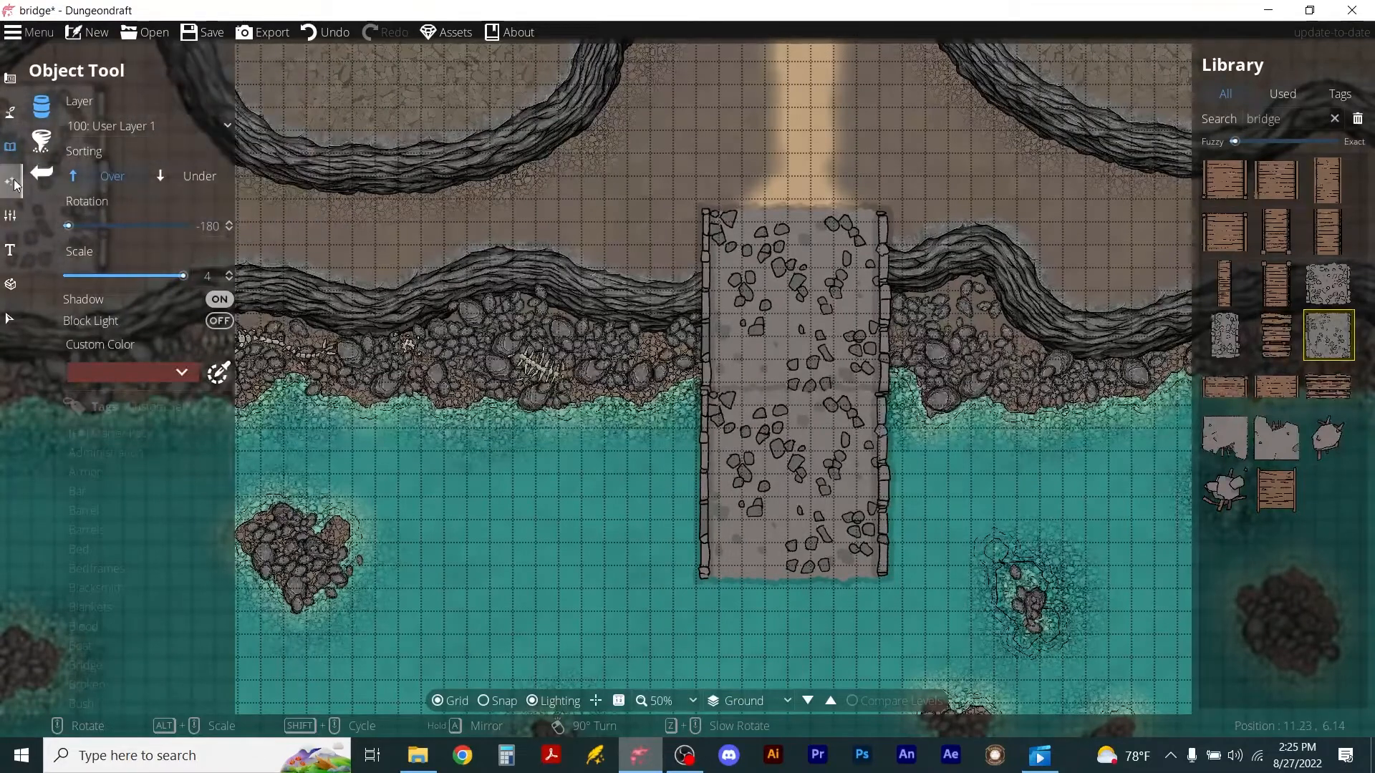
Delete all the wide and narrow stone bridge sections from the northern rim and river.
{"action": "left_click", "coordinate": [10, 318]}
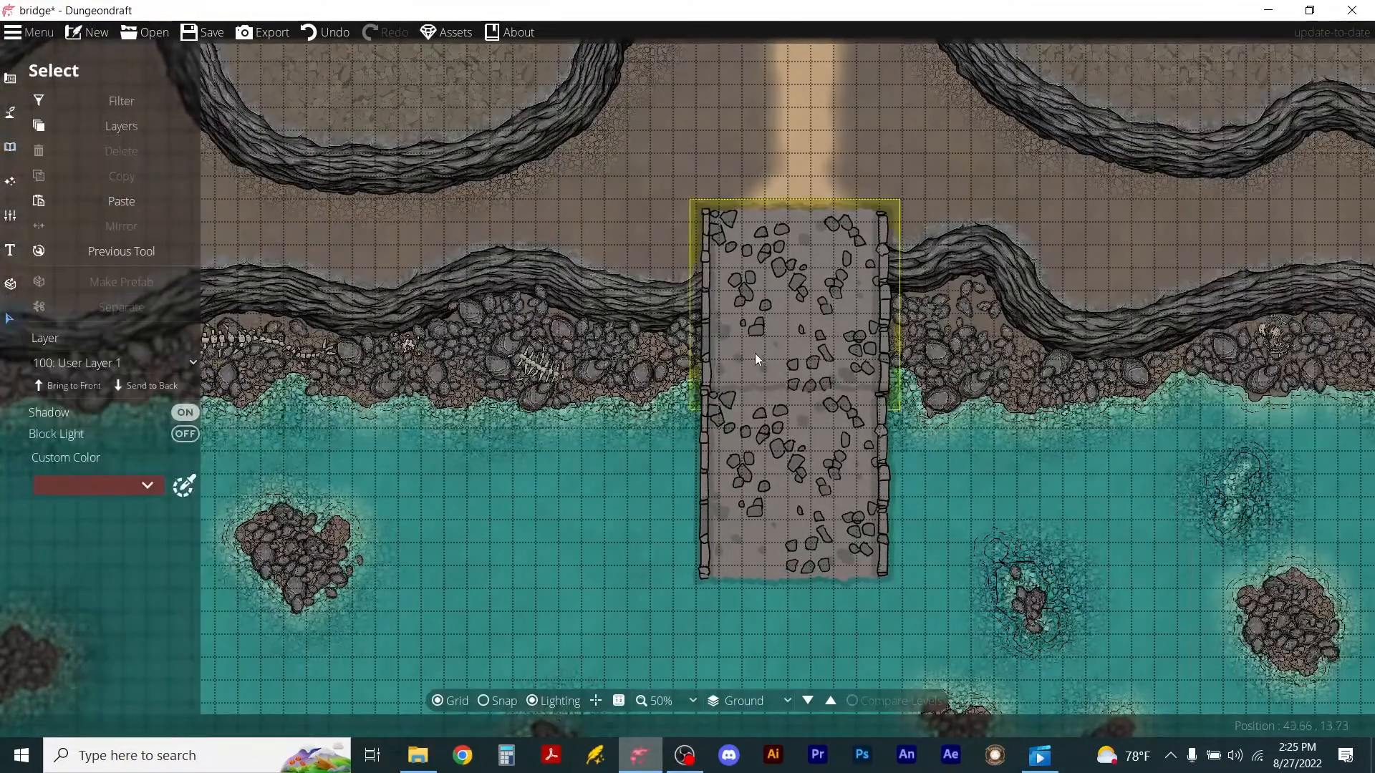
{"action": "left_click", "coordinate": [792, 315]}
{"action": "key", "text": "Delete"}
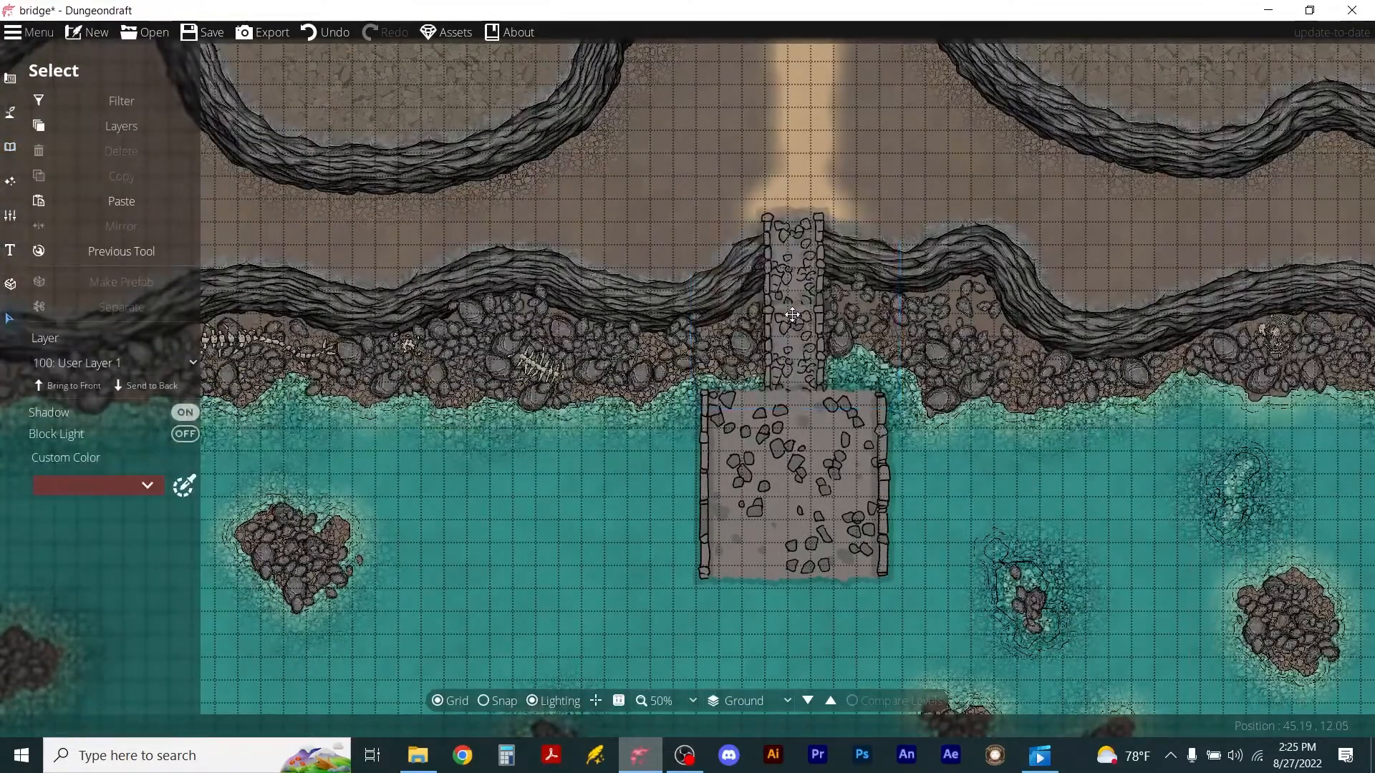
{"action": "left_click", "coordinate": [789, 274]}
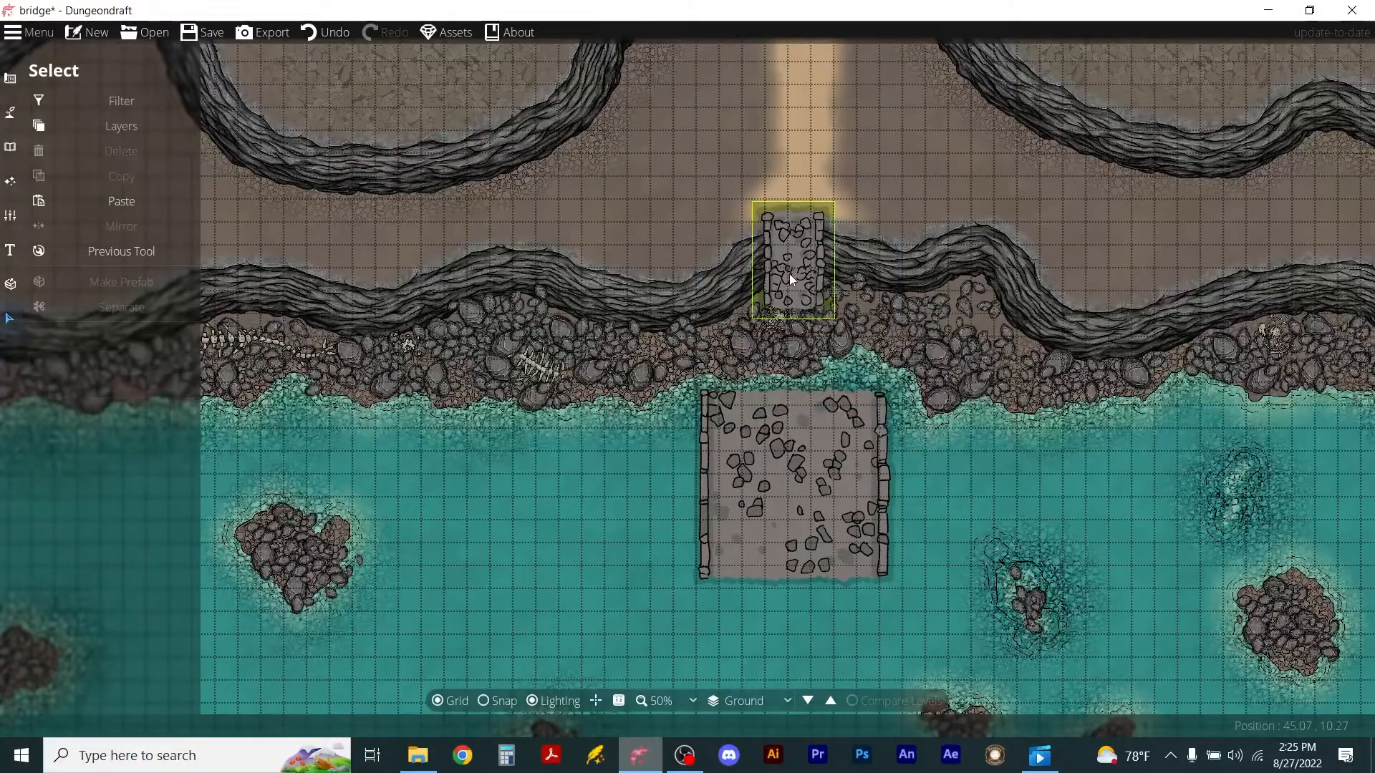
{"action": "key", "text": "Delete"}
{"action": "left_click", "coordinate": [806, 488]}
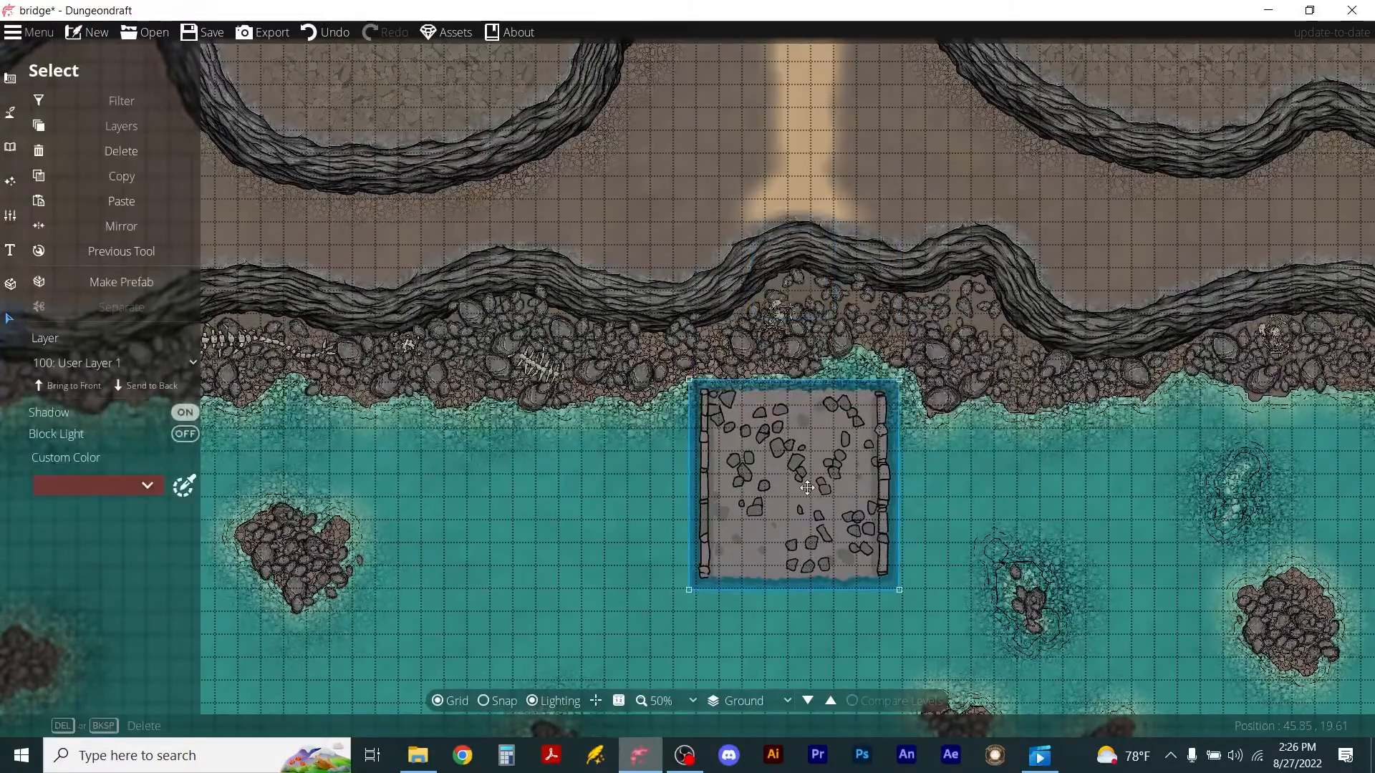
{"action": "key", "text": "Delete"}
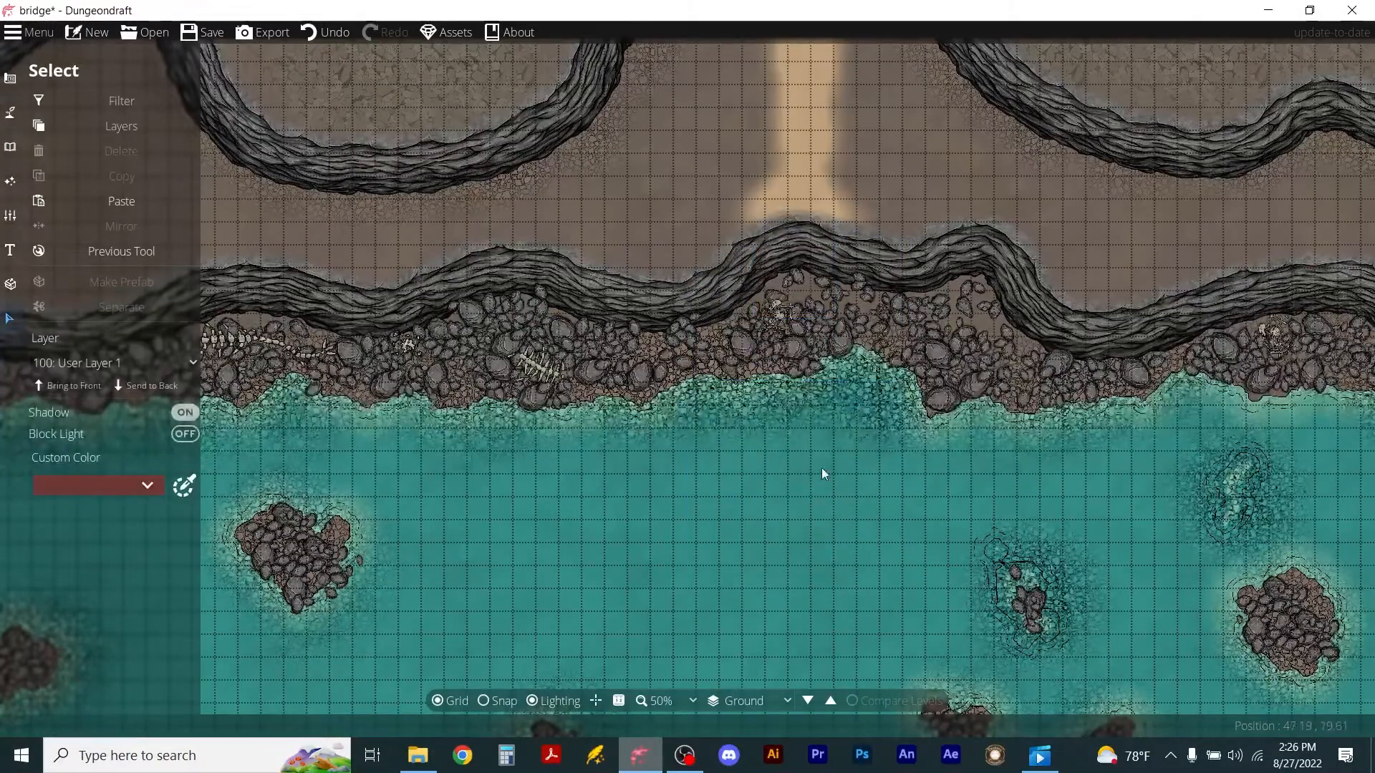
Choose the long straight stone slate wall piece from the object library and set its rotation to 90.
{"action": "left_click", "coordinate": [10, 146]}
{"action": "left_click", "coordinate": [62, 109]}
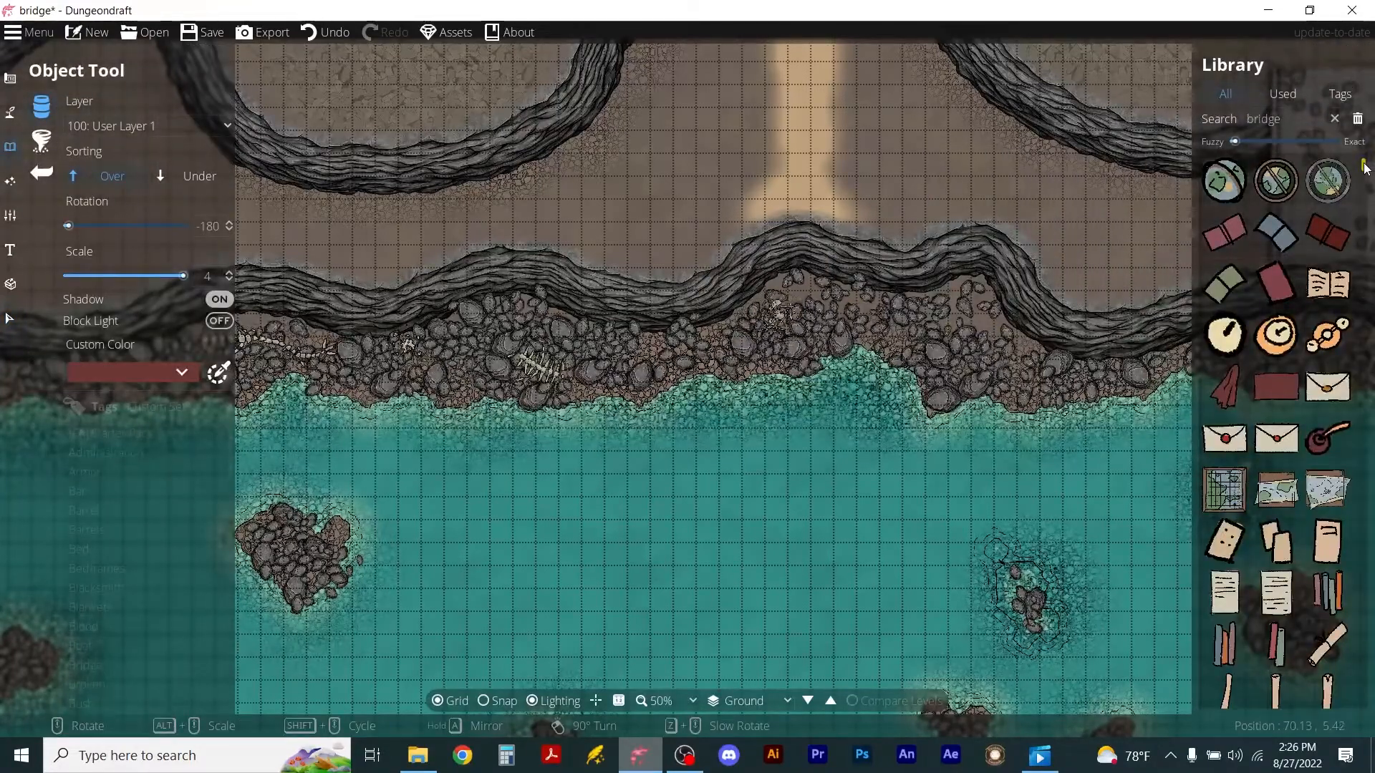
{"action": "left_click_drag", "start_coordinate": [1371, 366], "coordinate": [1371, 655]}
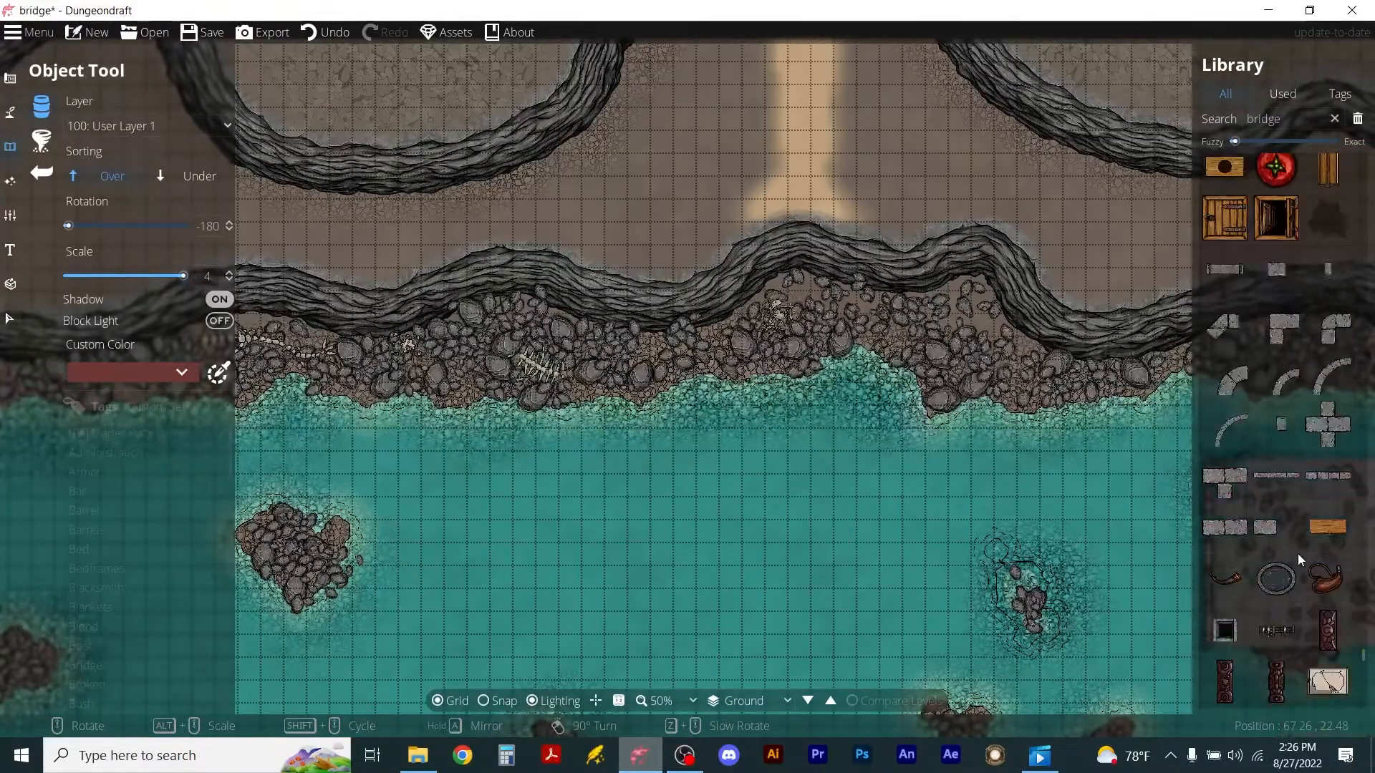
{"action": "mouse_move", "coordinate": [1281, 435]}
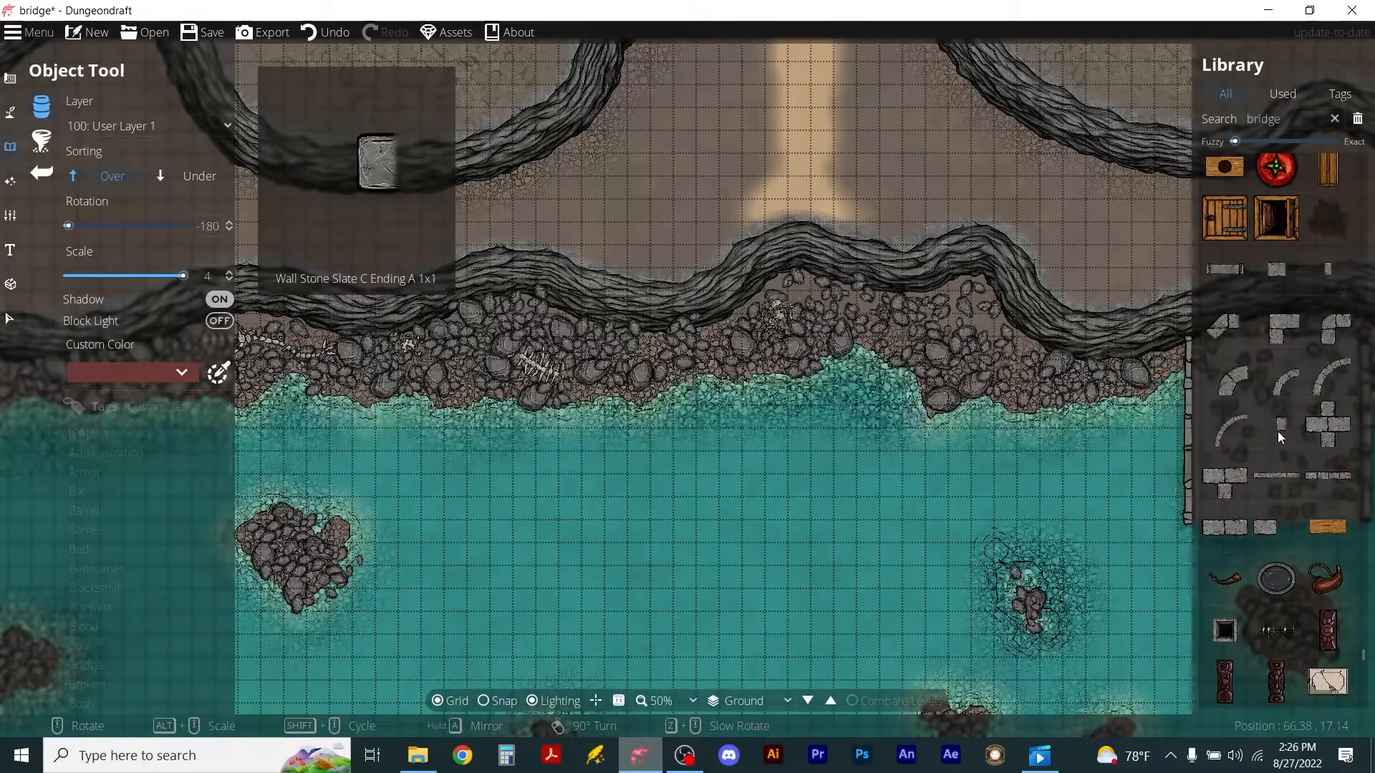
{"action": "left_click", "coordinate": [1324, 474]}
{"action": "scroll", "coordinate": [855, 351], "scroll_direction": "down", "scroll_amount": 6}
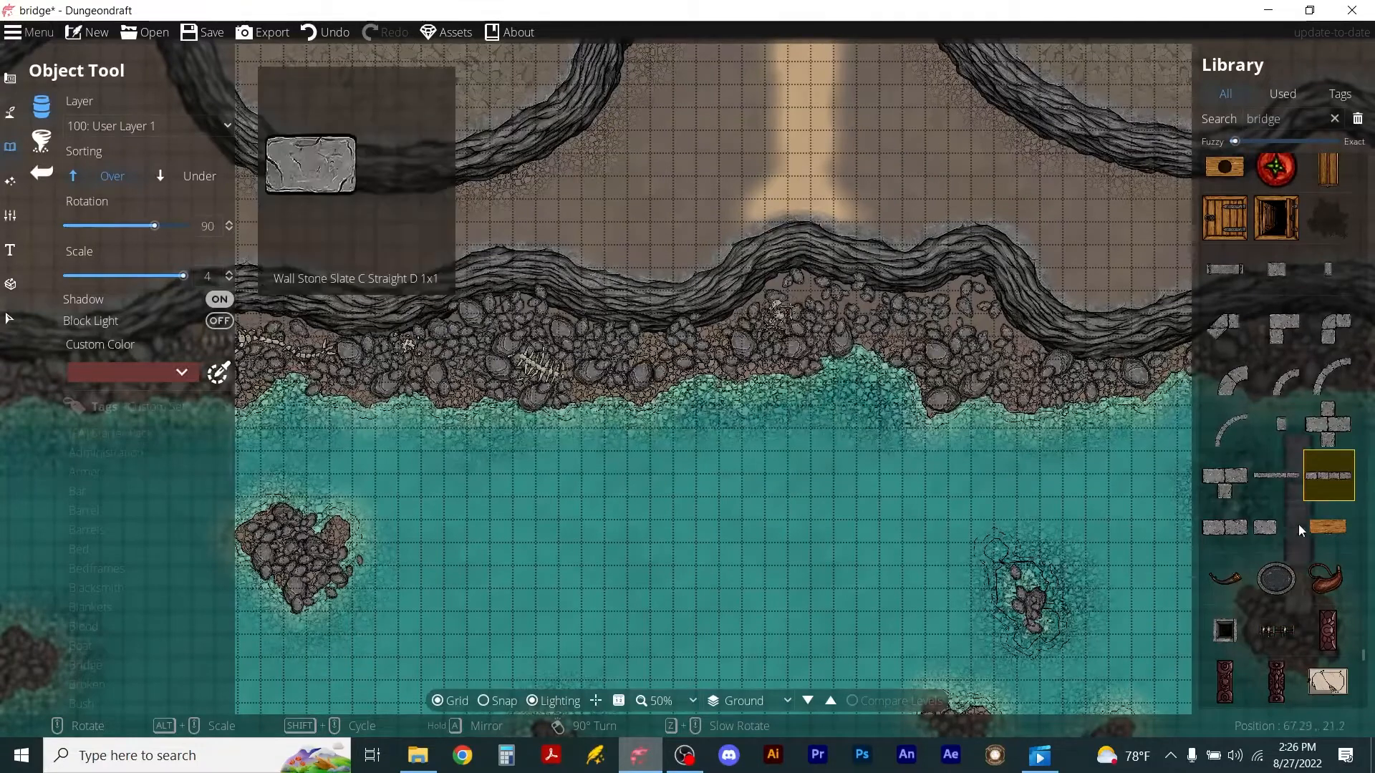
{"action": "mouse_move", "coordinate": [1337, 496]}
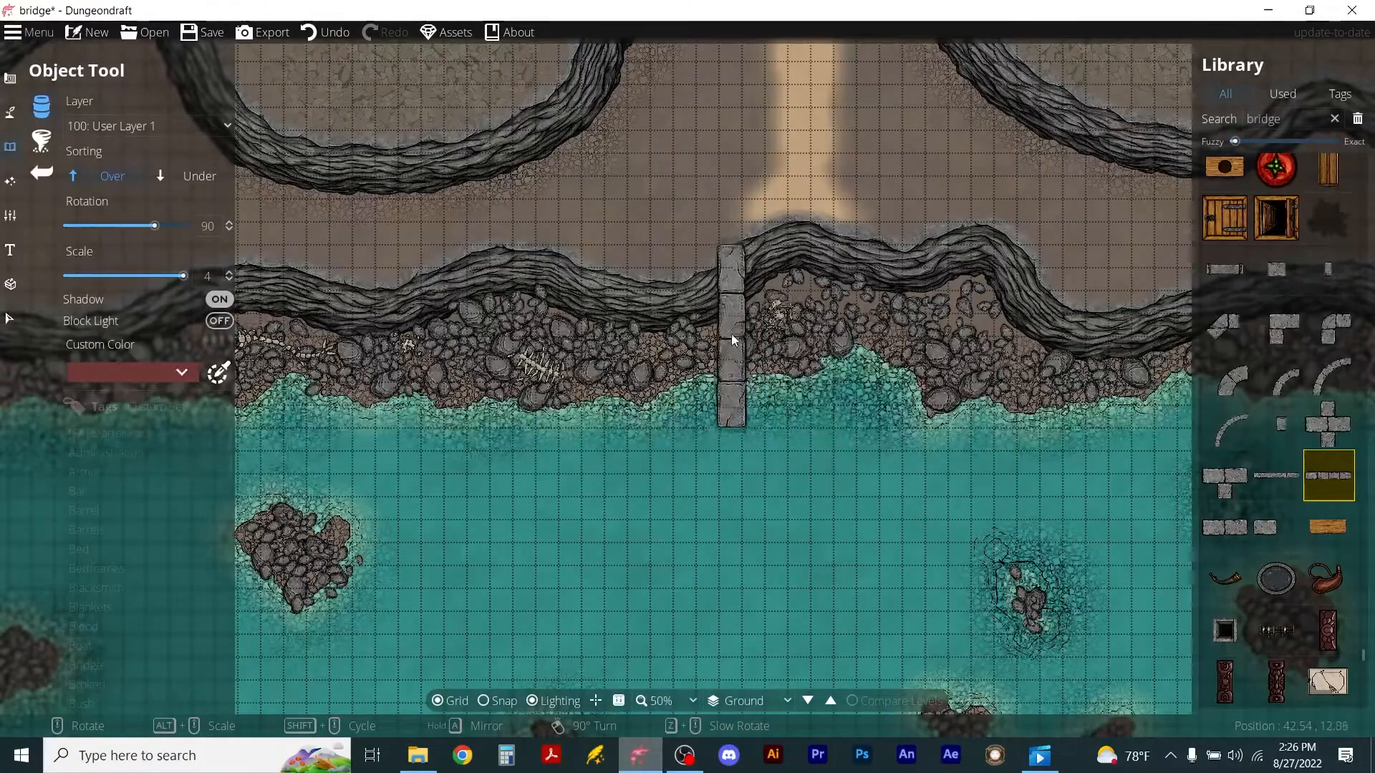
Scale the wall piece to 2.4 and place two sections end to end from the northern rim, just west of the sand path.
{"action": "scroll", "coordinate": [732, 334], "scroll_direction": "down", "scroll_amount": 9, "text": "alt"}
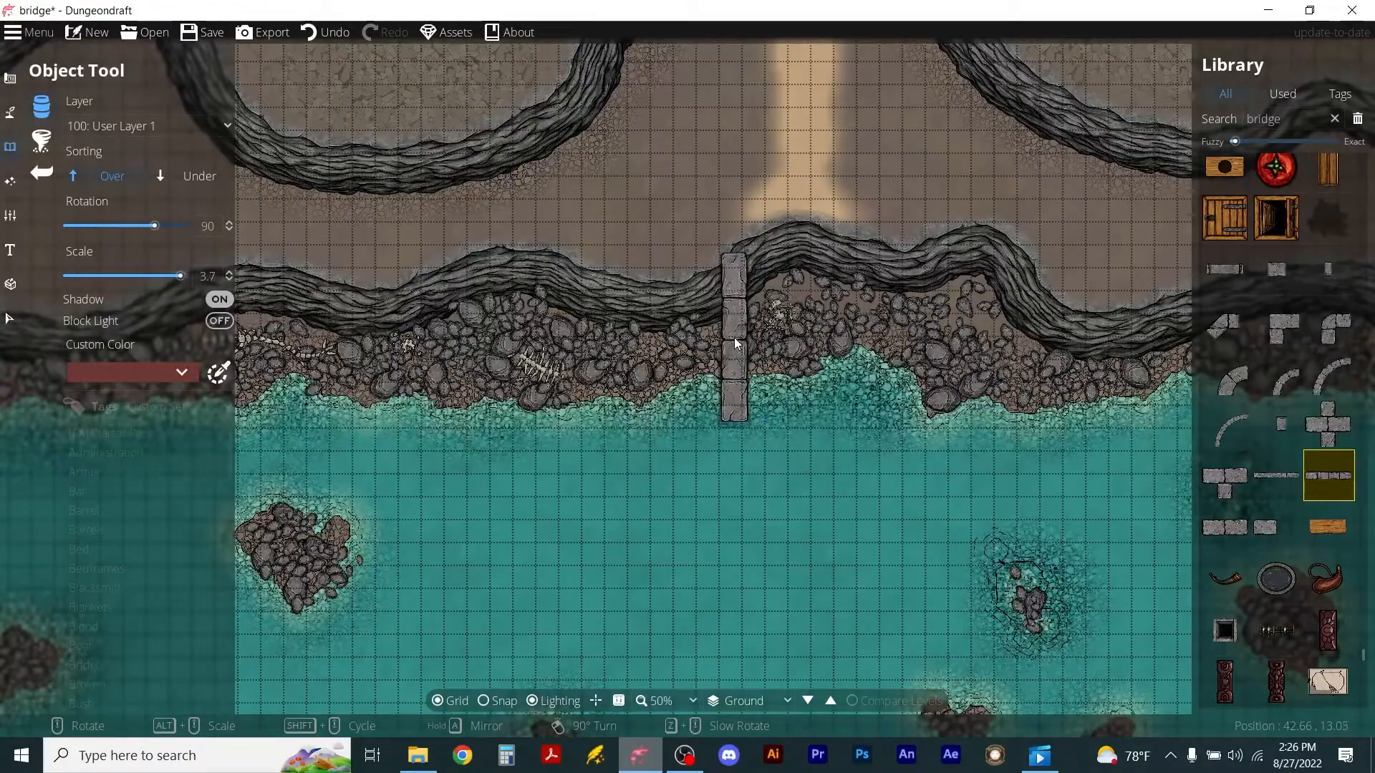
{"action": "scroll", "coordinate": [732, 338], "scroll_direction": "down", "scroll_amount": 5, "text": "alt"}
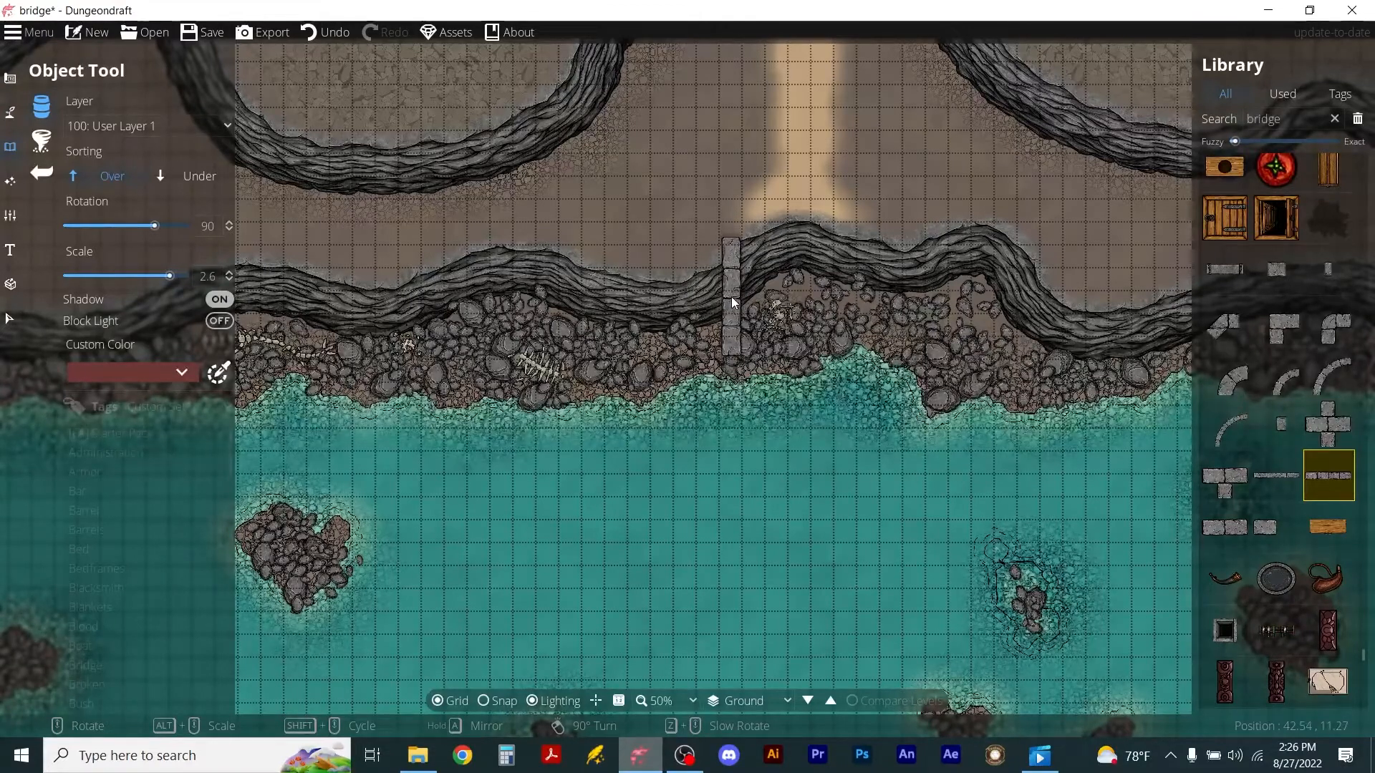
{"action": "scroll", "coordinate": [735, 295], "scroll_direction": "up", "scroll_amount": 3}
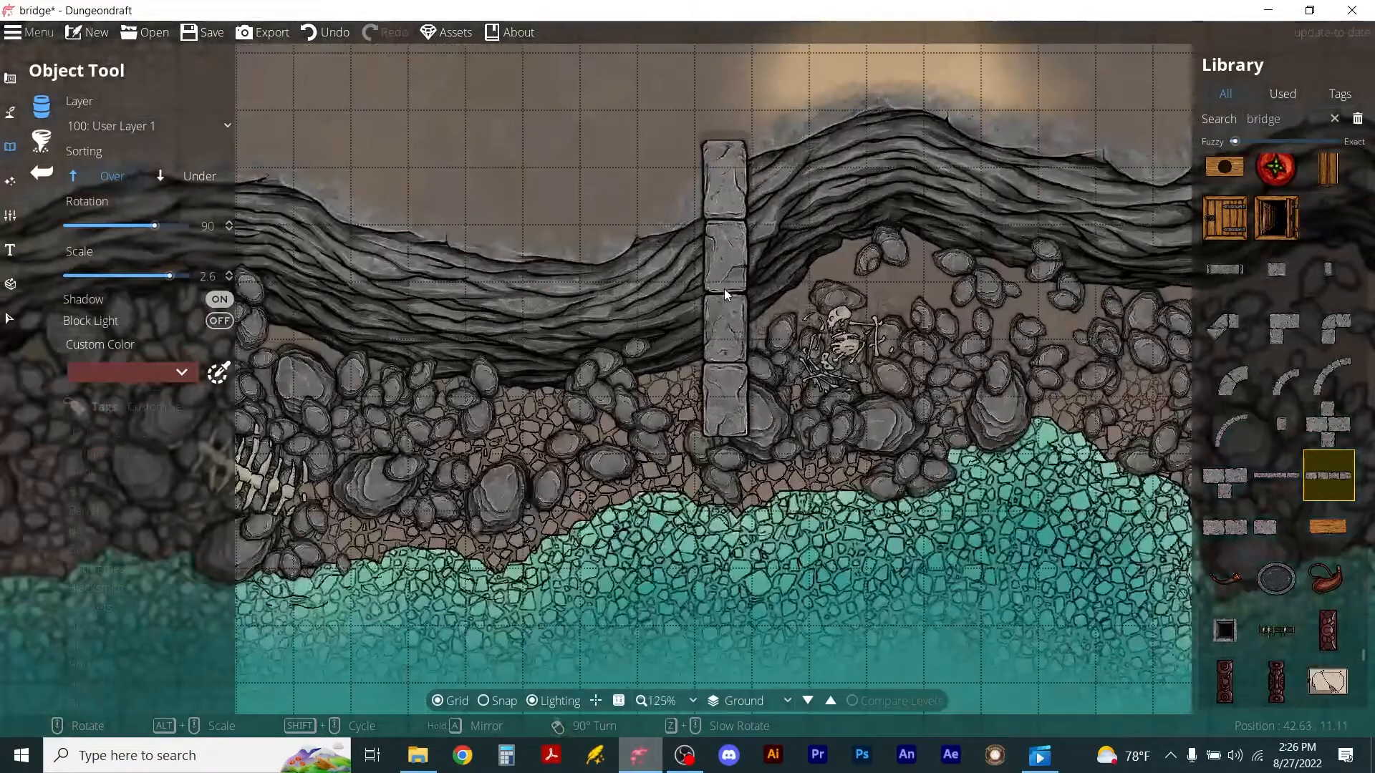
{"action": "scroll", "coordinate": [723, 291], "scroll_direction": "down", "scroll_amount": 2}
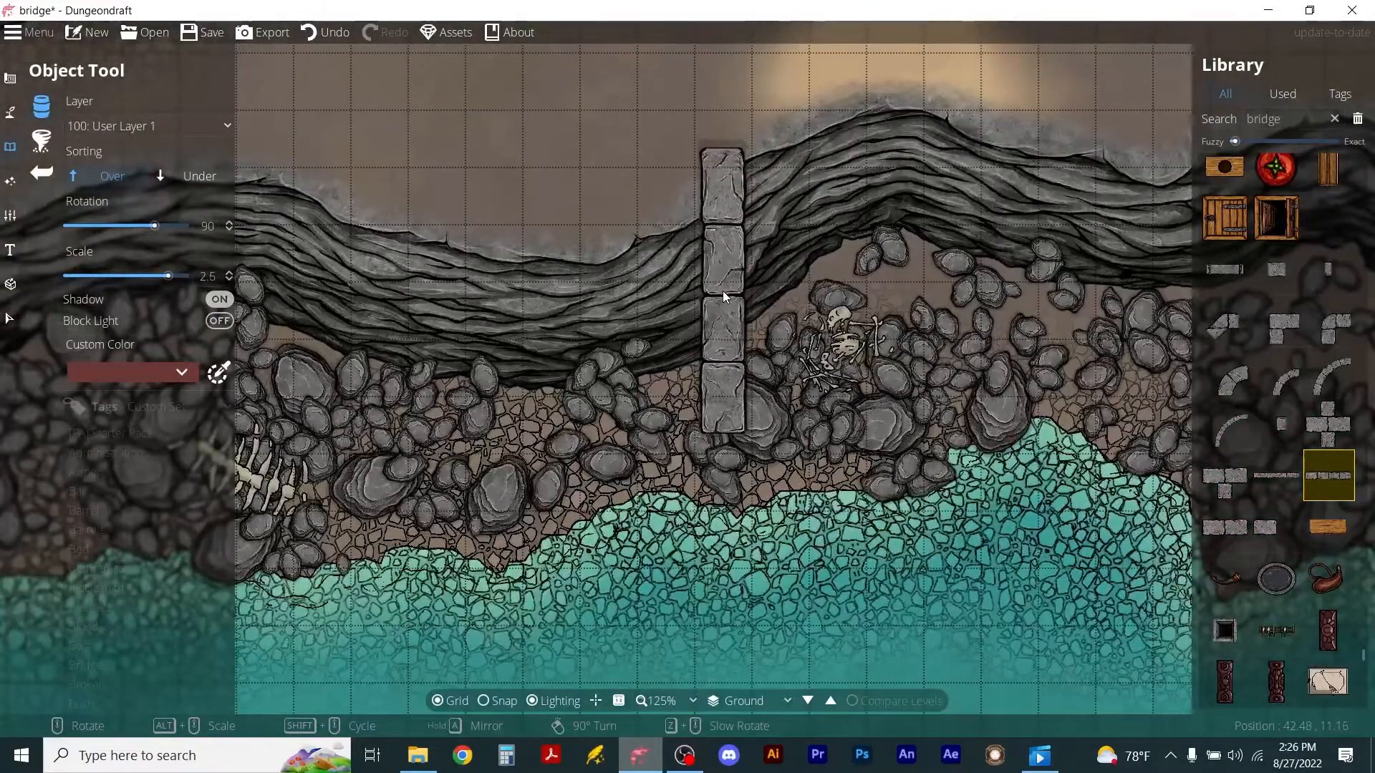
{"action": "left_click", "coordinate": [723, 246]}
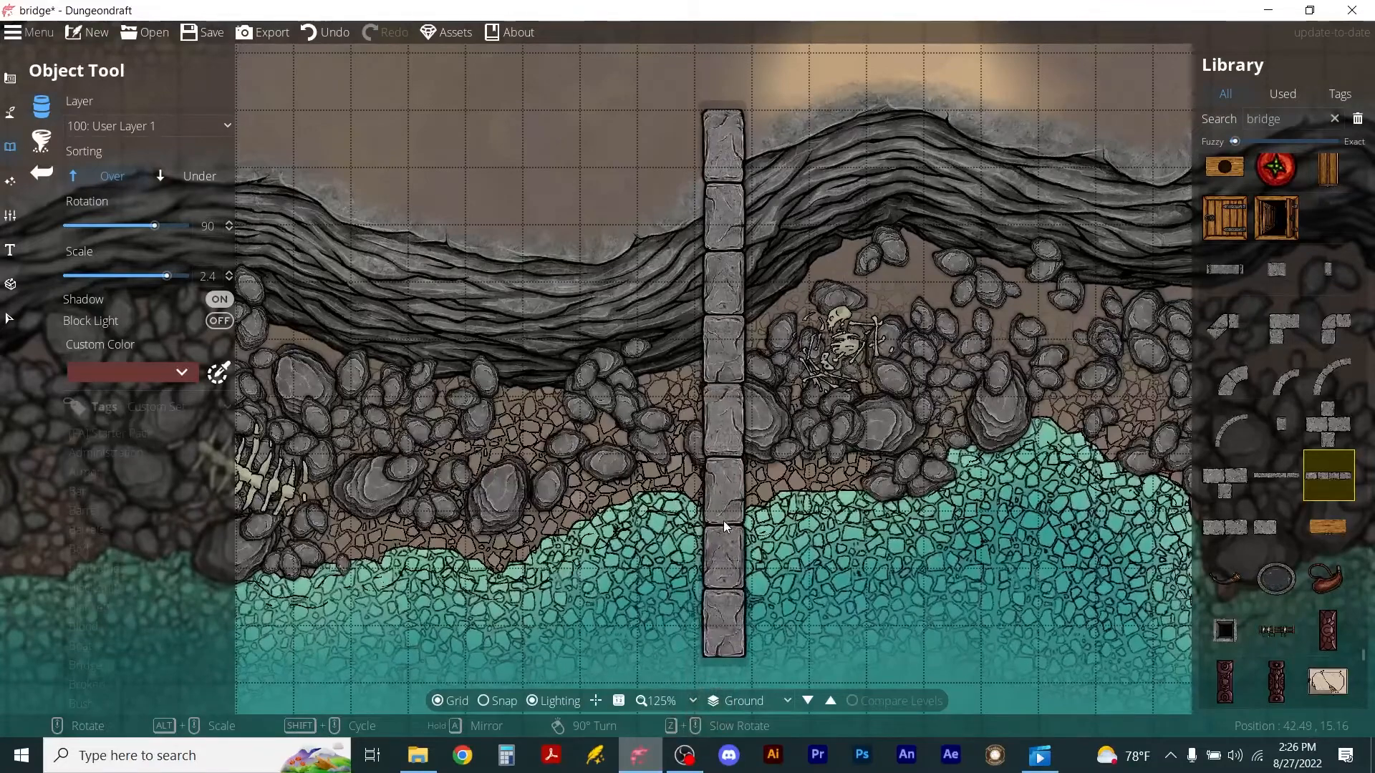
{"action": "left_click", "coordinate": [724, 517]}
Place two more wall sections end to end below the first two, extending the western bridge edge over the river.
{"action": "scroll", "coordinate": [776, 562], "scroll_direction": "down", "scroll_amount": 5}
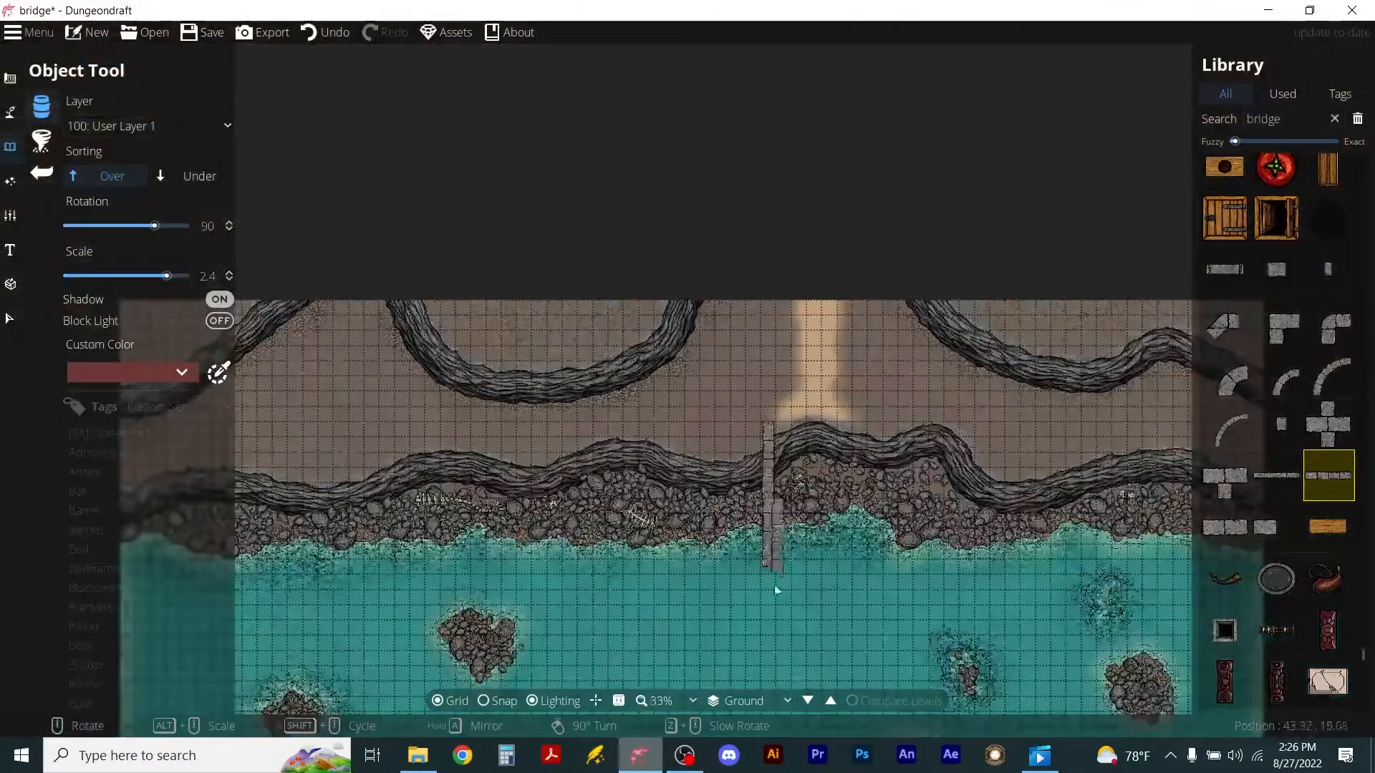
{"action": "left_click_drag", "start_coordinate": [819, 659], "coordinate": [770, 335]}
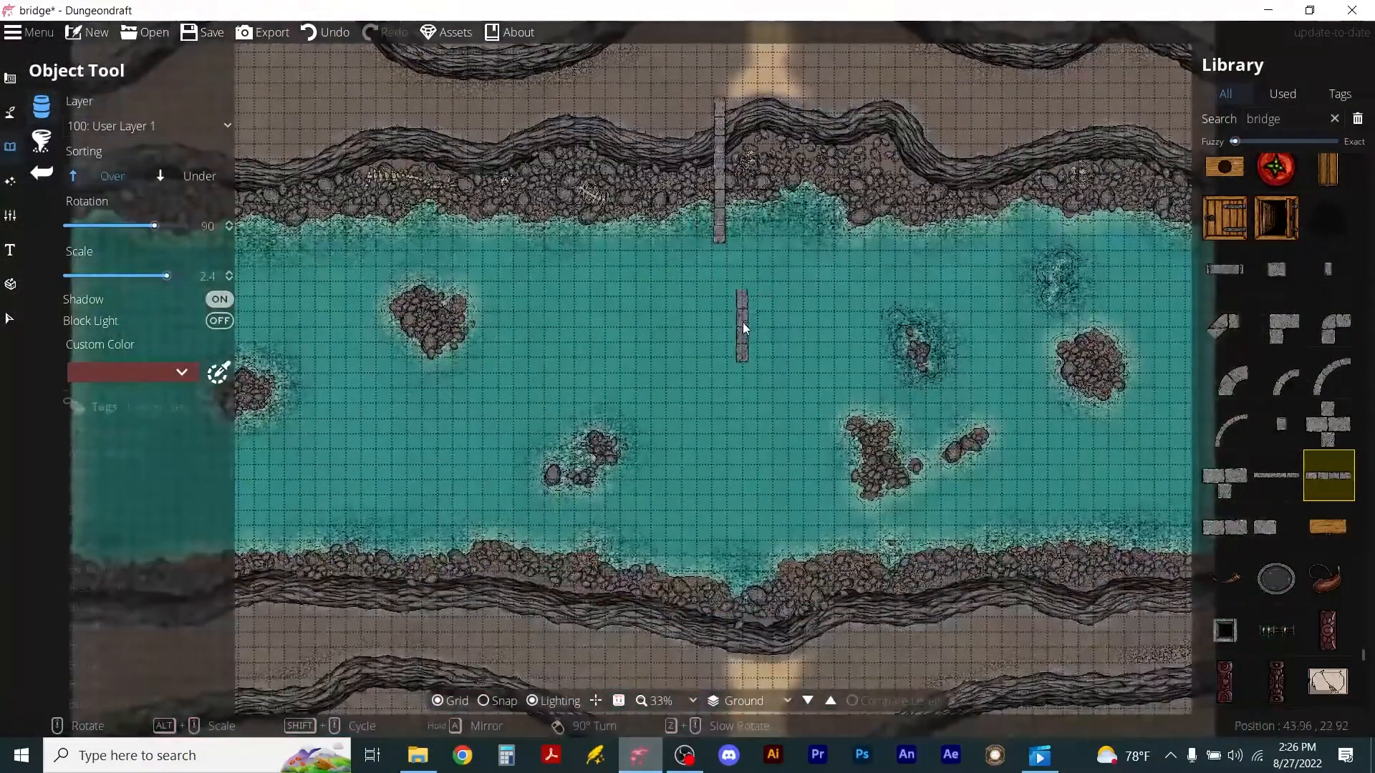
{"action": "scroll", "coordinate": [742, 322], "scroll_direction": "up", "scroll_amount": 4}
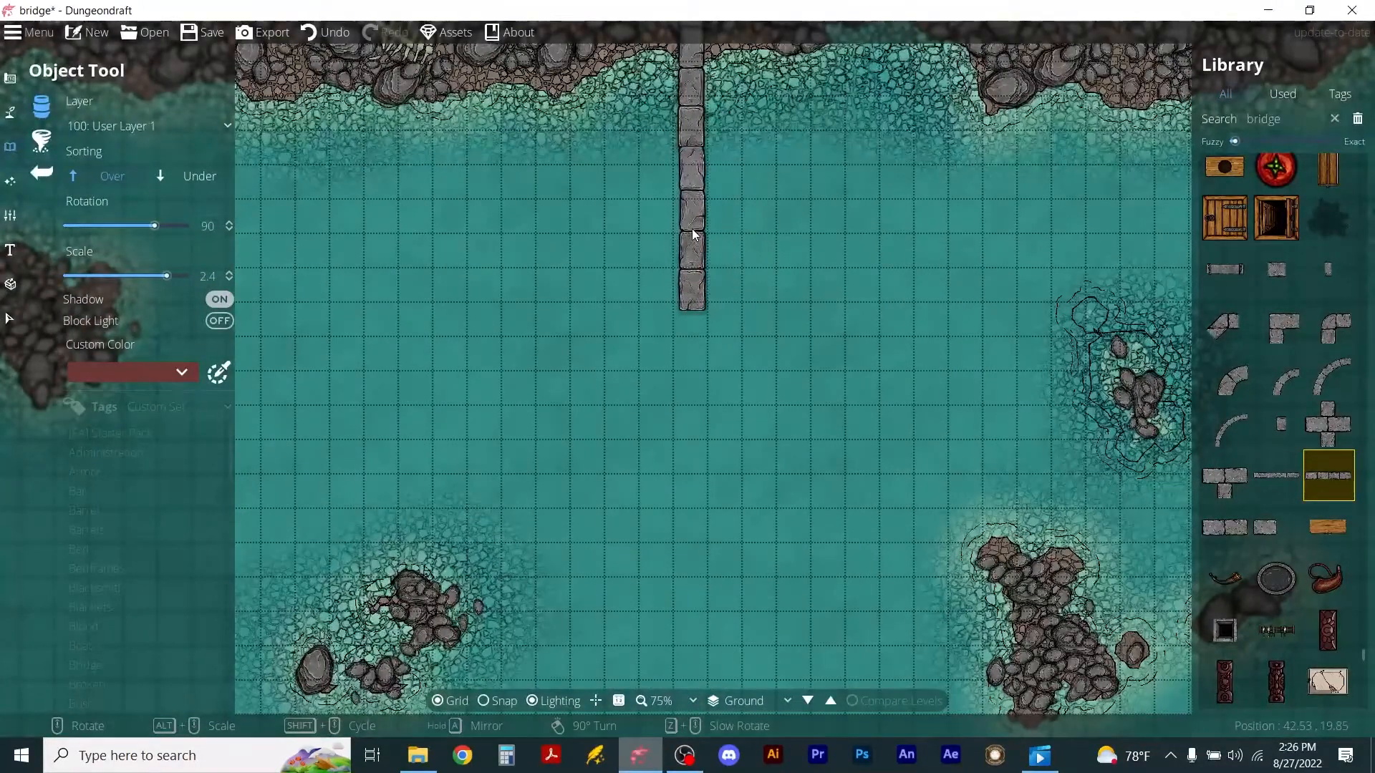
{"action": "left_click", "coordinate": [692, 229]}
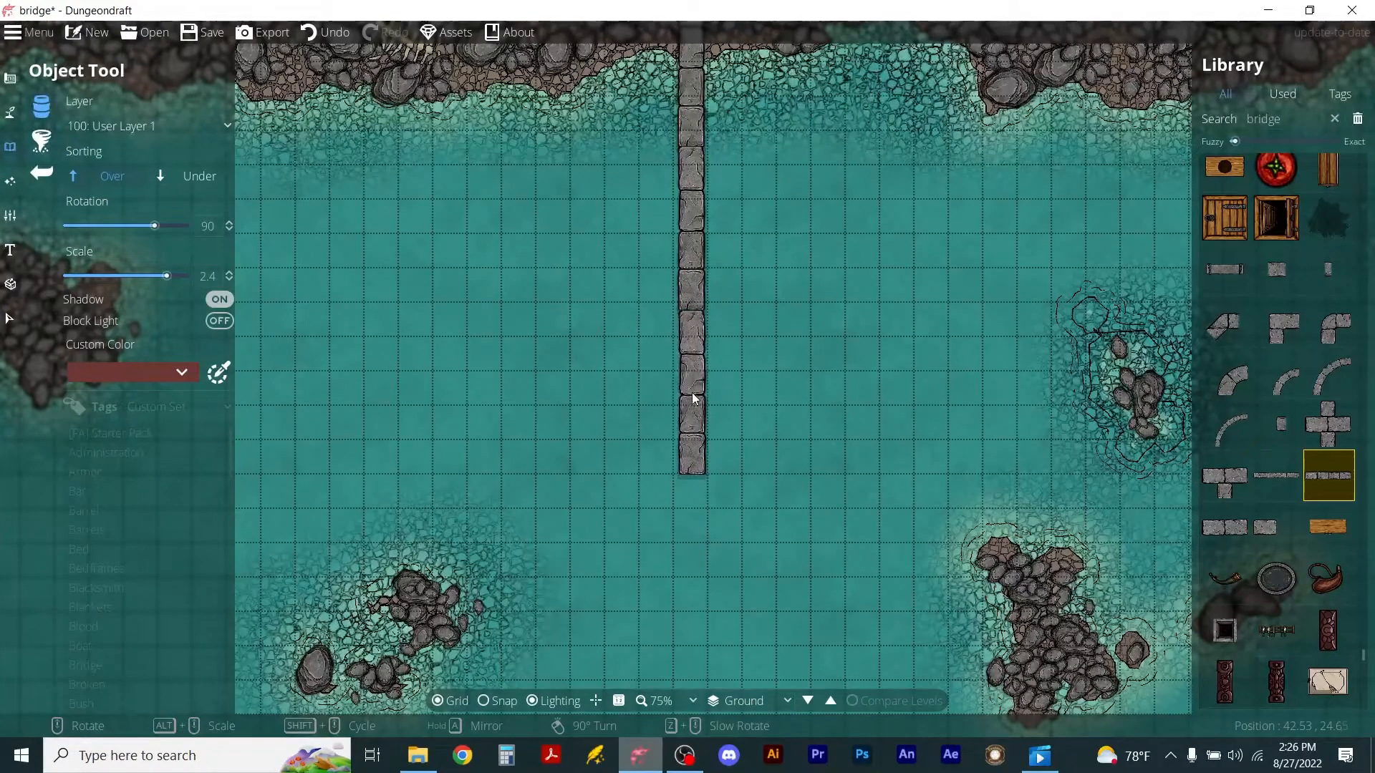
{"action": "left_click", "coordinate": [693, 398]}
Duplicate the two lower wall sections and join the copies to the wall's southern end, reaching towards the southern beach.
{"action": "scroll", "coordinate": [757, 415], "scroll_direction": "down", "scroll_amount": 5}
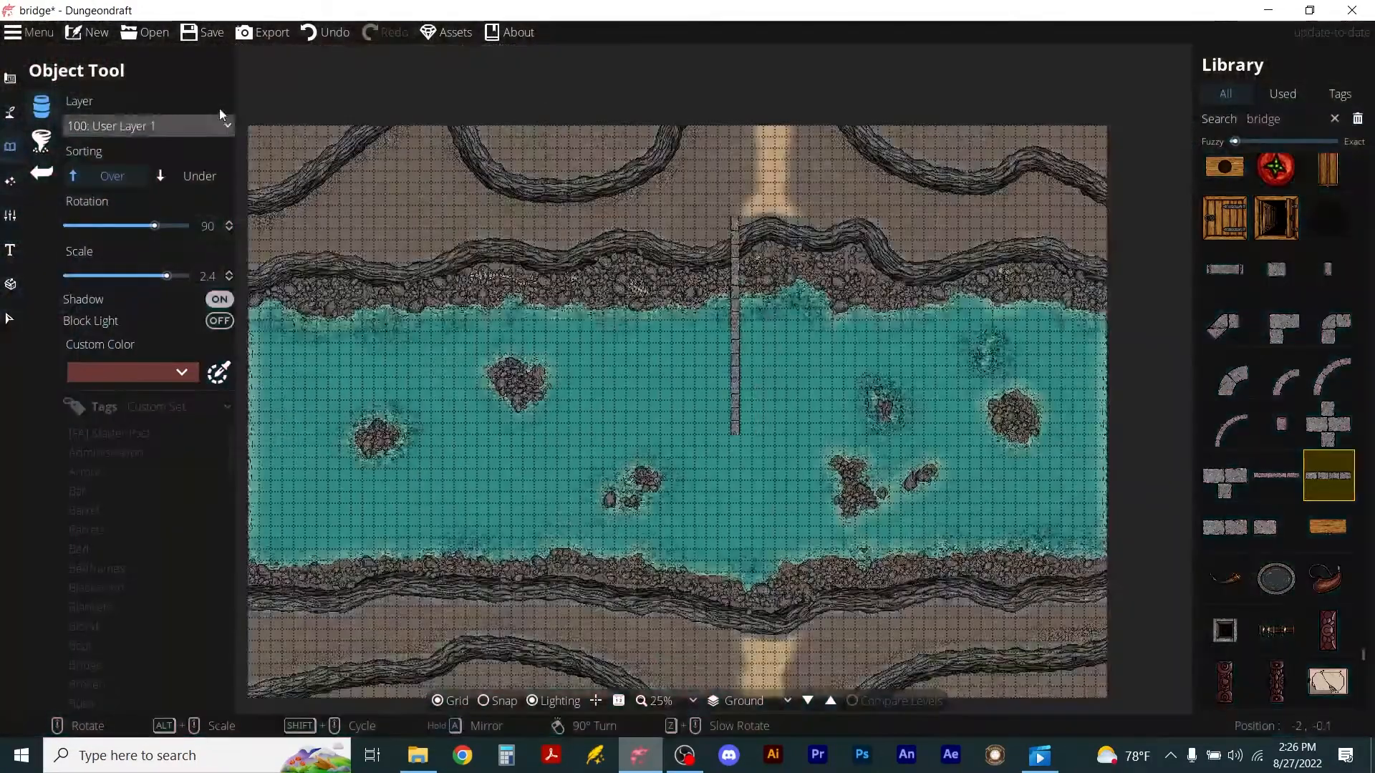
{"action": "left_click", "coordinate": [10, 320]}
{"action": "left_click_drag", "start_coordinate": [706, 198], "coordinate": [762, 319]}
{"action": "scroll", "coordinate": [744, 296], "scroll_direction": "up", "scroll_amount": 6}
{"action": "scroll", "coordinate": [801, 503], "scroll_direction": "down", "scroll_amount": 5}
{"action": "left_click", "coordinate": [798, 493]}
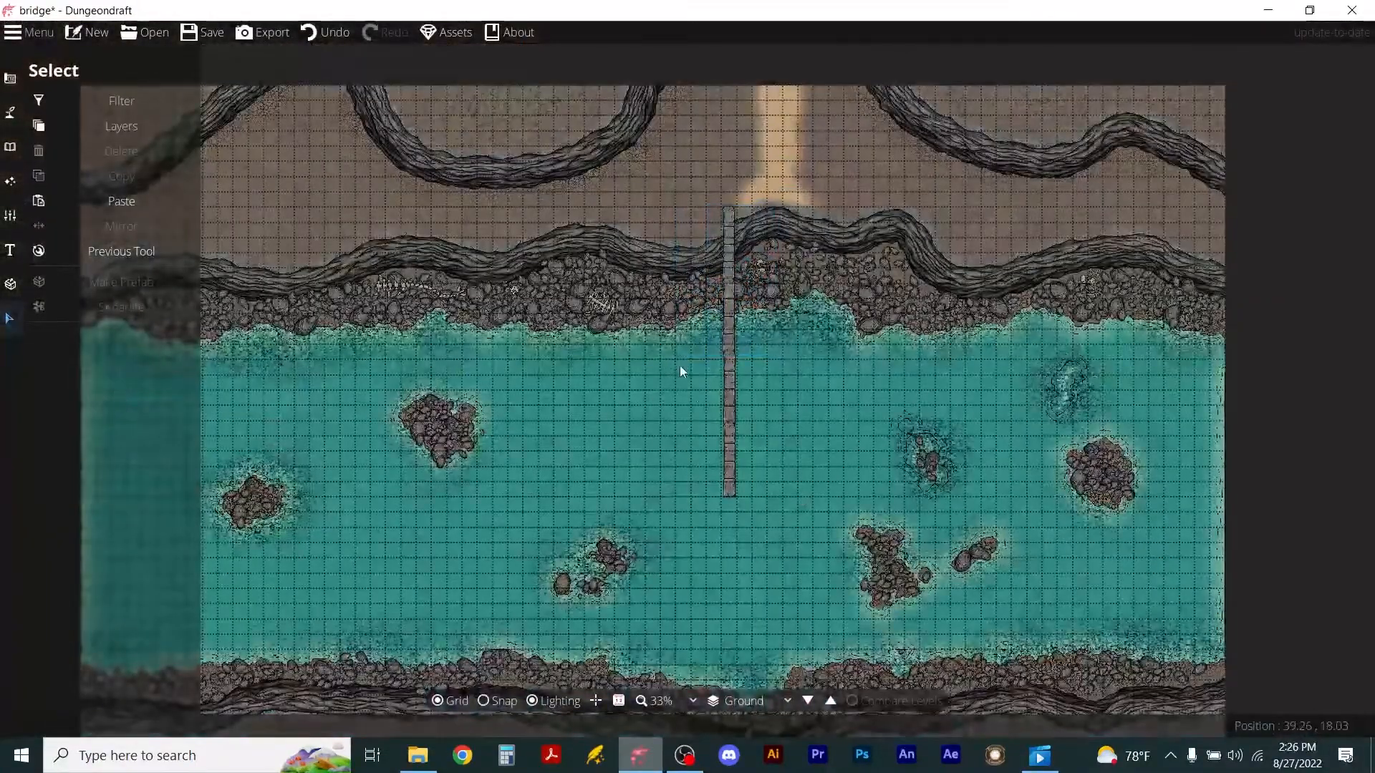
{"action": "left_click", "coordinate": [767, 500]}
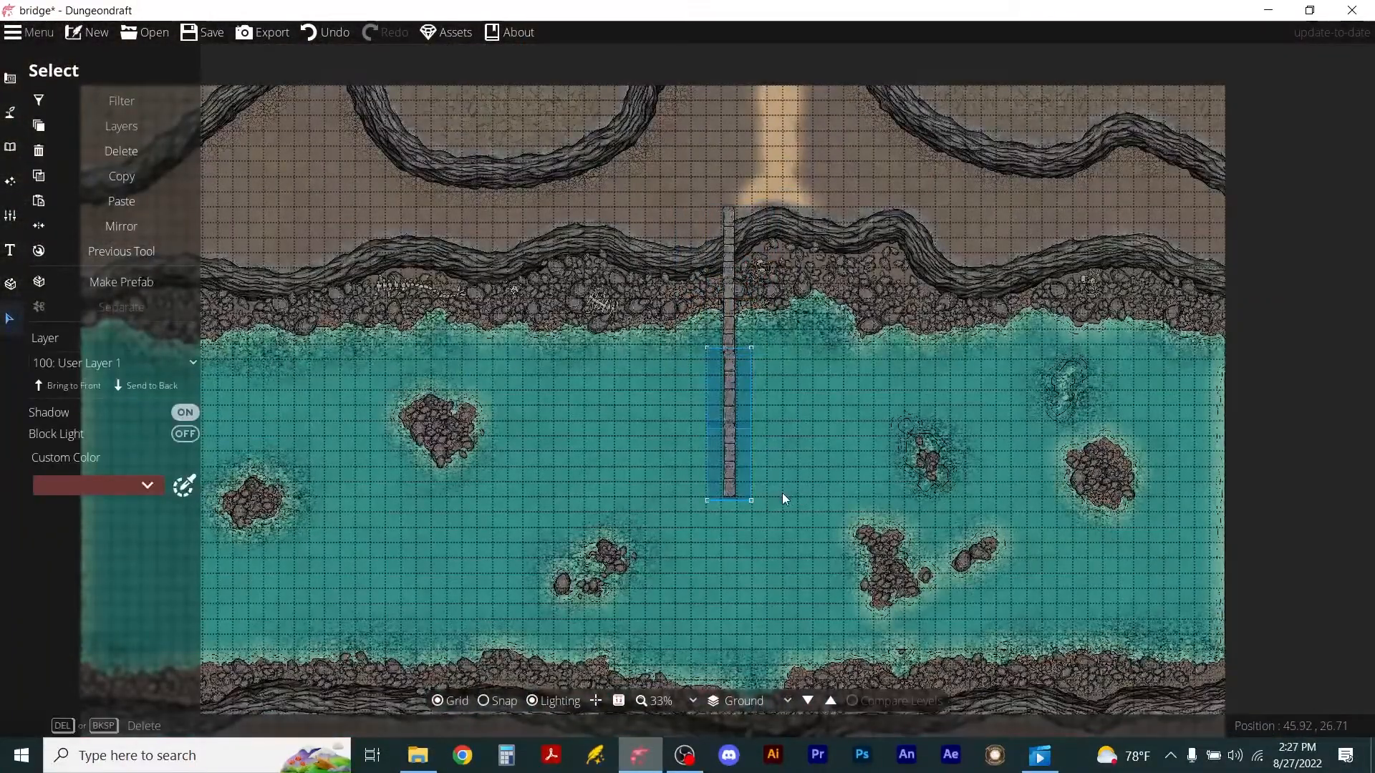
{"action": "key", "text": "ctrl+c"}
{"action": "key", "text": "ctrl+v"}
{"action": "left_click_drag", "start_coordinate": [685, 385], "coordinate": [724, 573]}
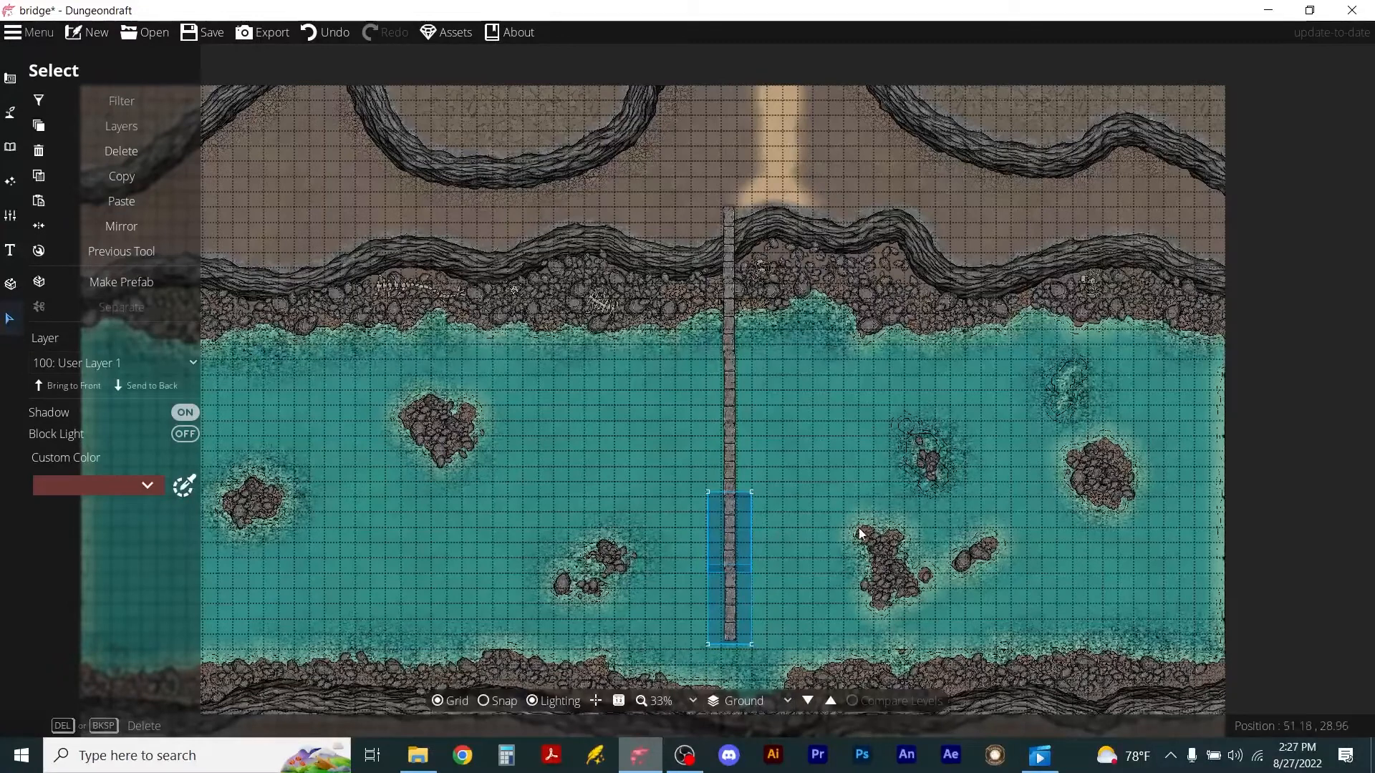
Paste another pair of wall sections and position it east of the sand path, level with the western wall's northern end.
{"action": "key", "text": "ctrl+v"}
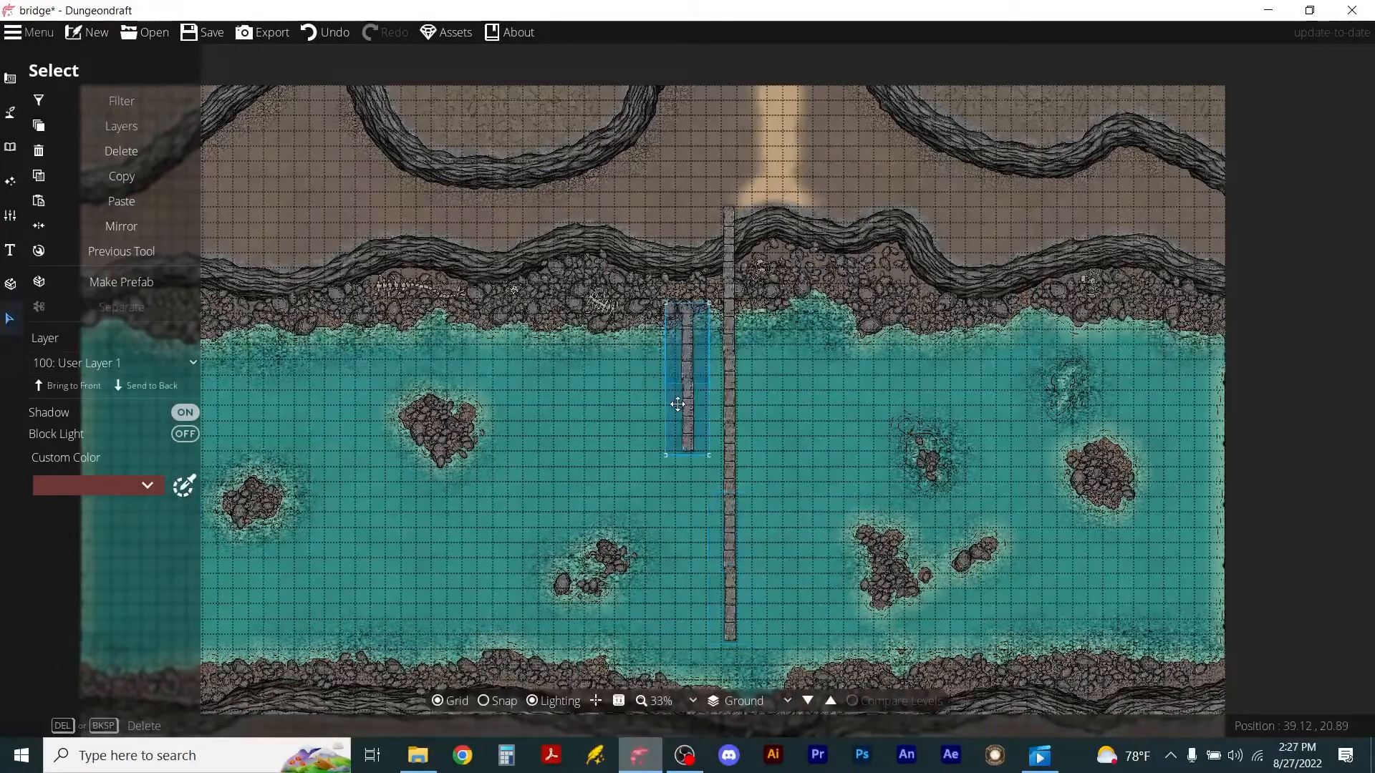
{"action": "left_click_drag", "start_coordinate": [679, 373], "coordinate": [801, 352]}
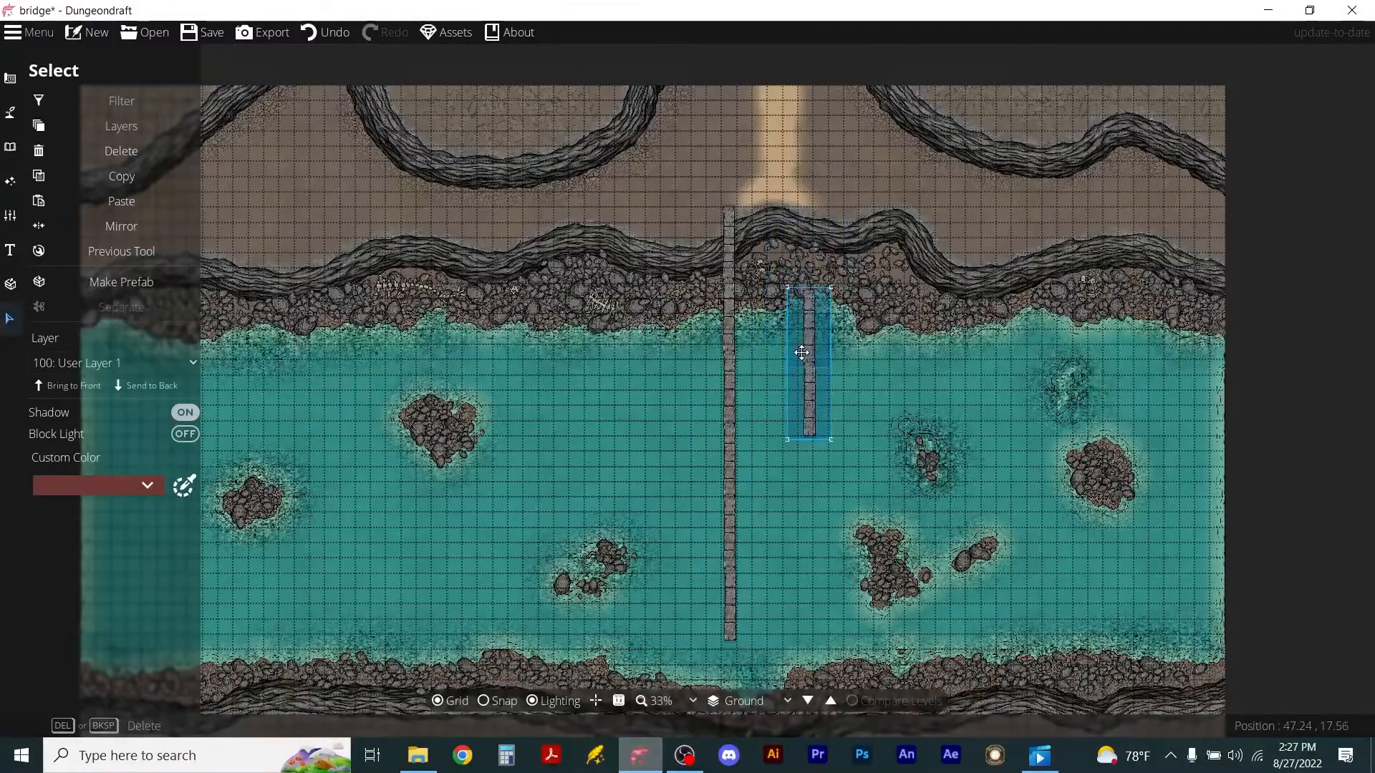
{"action": "scroll", "coordinate": [749, 341], "scroll_direction": "up", "scroll_amount": 2}
{"action": "left_click_drag", "start_coordinate": [872, 329], "coordinate": [955, 363]}
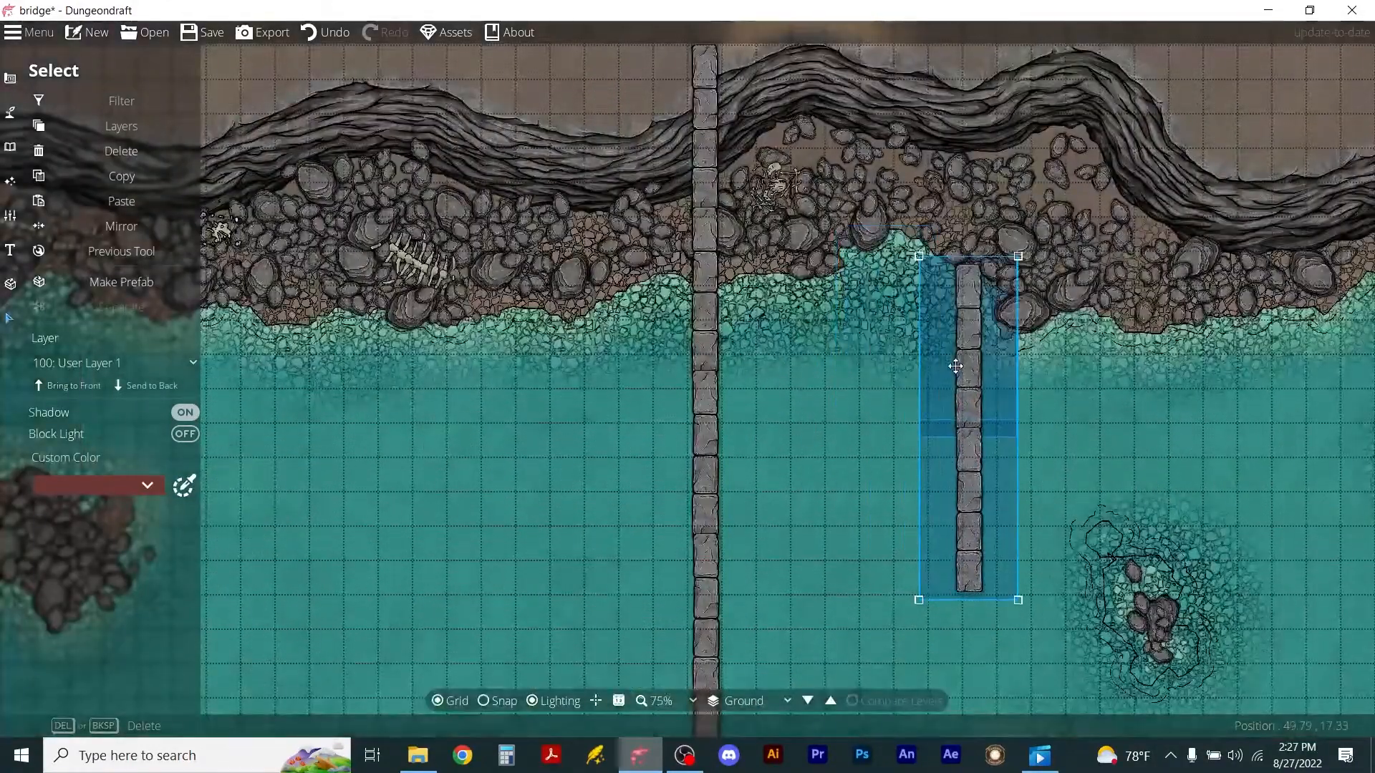
{"action": "scroll", "coordinate": [843, 368], "scroll_direction": "down", "scroll_amount": 3}
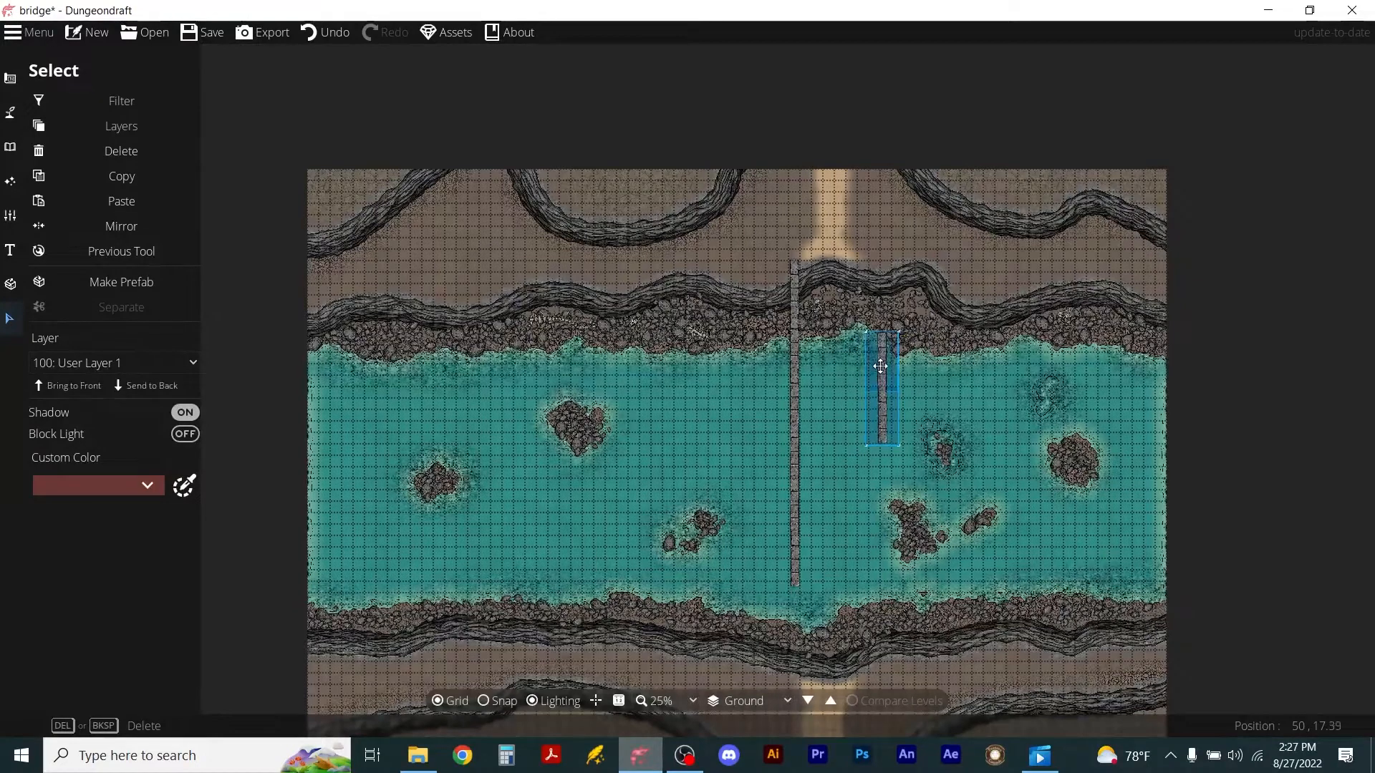
{"action": "left_click_drag", "start_coordinate": [880, 367], "coordinate": [879, 290]}
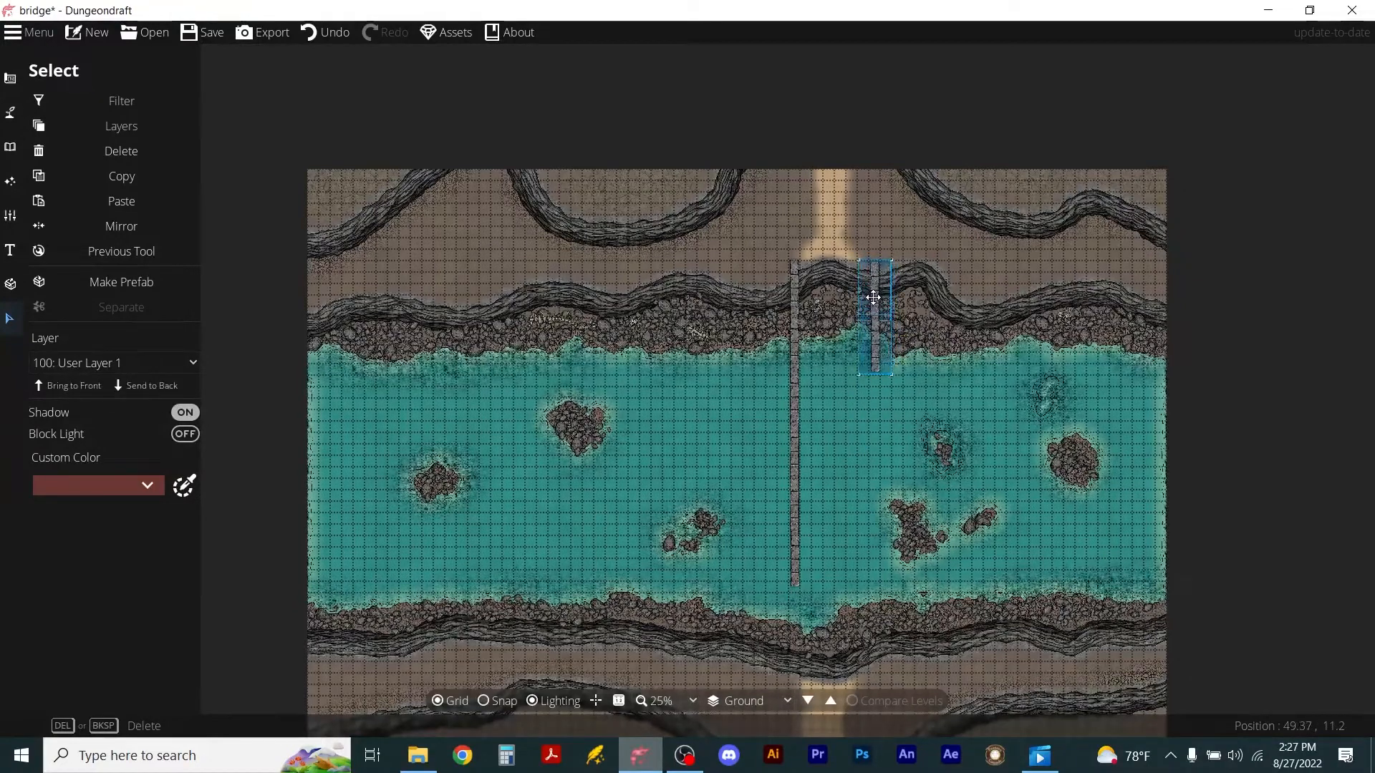
{"action": "left_click", "coordinate": [879, 449]}
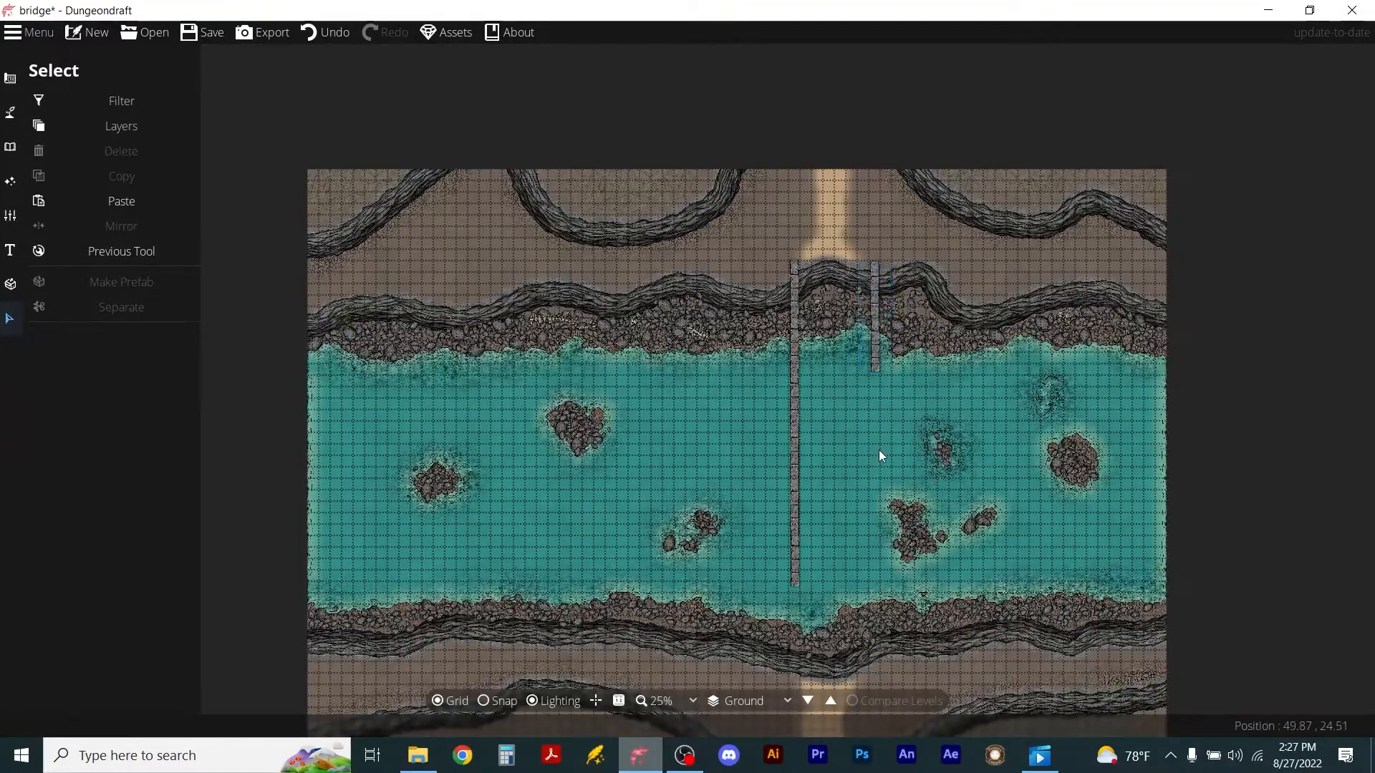
Paste two more pairs of wall sections and join them end to end below the eastern wall to extend it across the river.
{"action": "key", "text": "ctrl+v"}
{"action": "left_click_drag", "start_coordinate": [687, 403], "coordinate": [868, 456]}
{"action": "scroll", "coordinate": [907, 484], "scroll_direction": "up", "scroll_amount": 3}
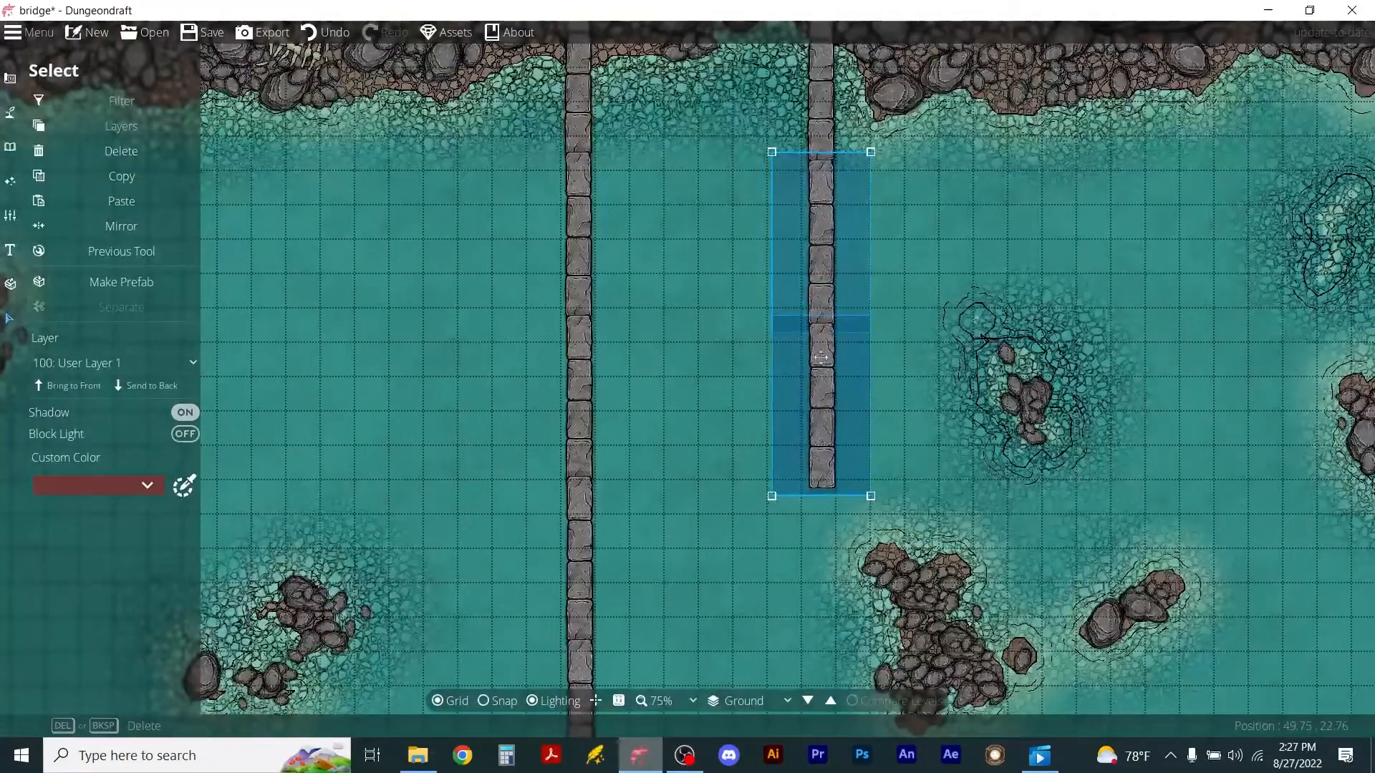
{"action": "key", "text": "ctrl+v"}
{"action": "left_click_drag", "start_coordinate": [680, 405], "coordinate": [814, 679]}
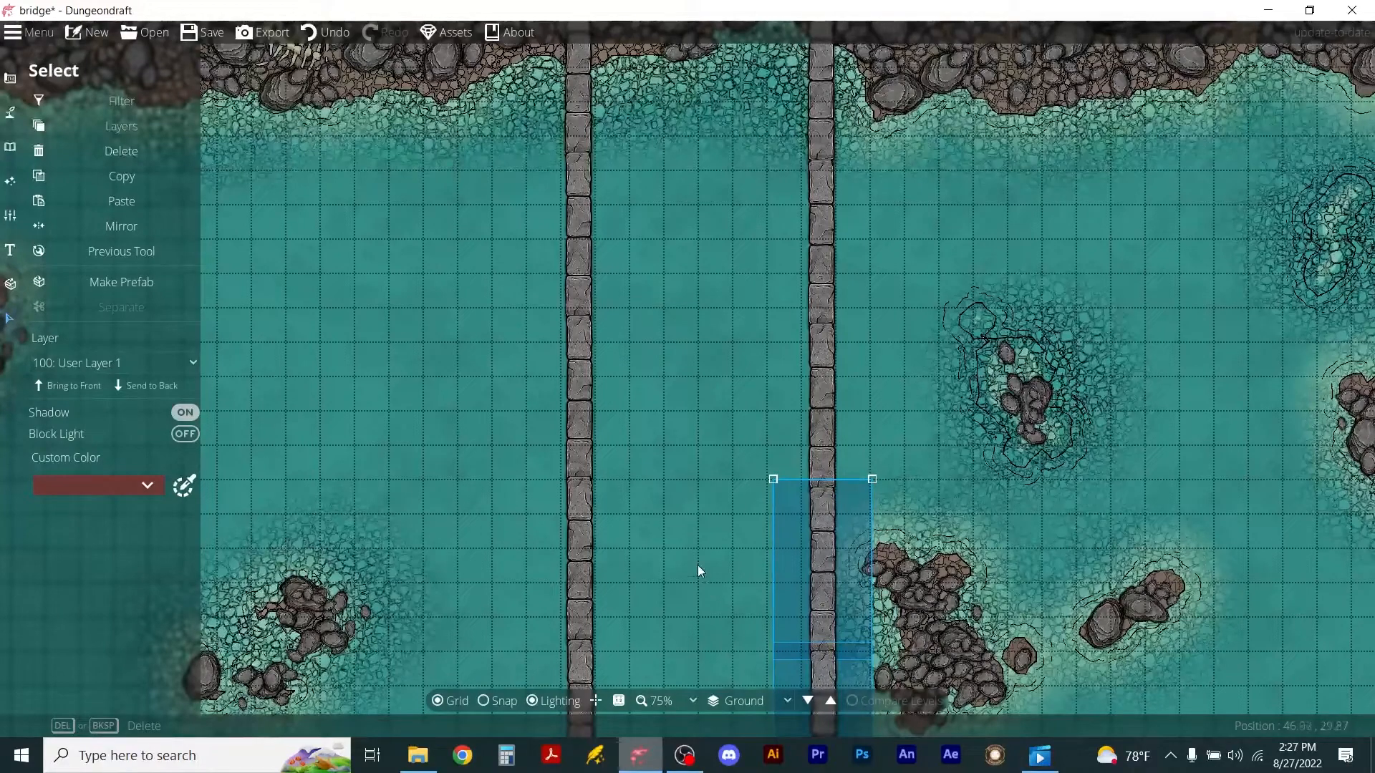
Paste one more pair of wall sections and attach one to the southern end of each bridge wall, over the southern beach.
{"action": "scroll", "coordinate": [697, 565], "scroll_direction": "down", "scroll_amount": 3}
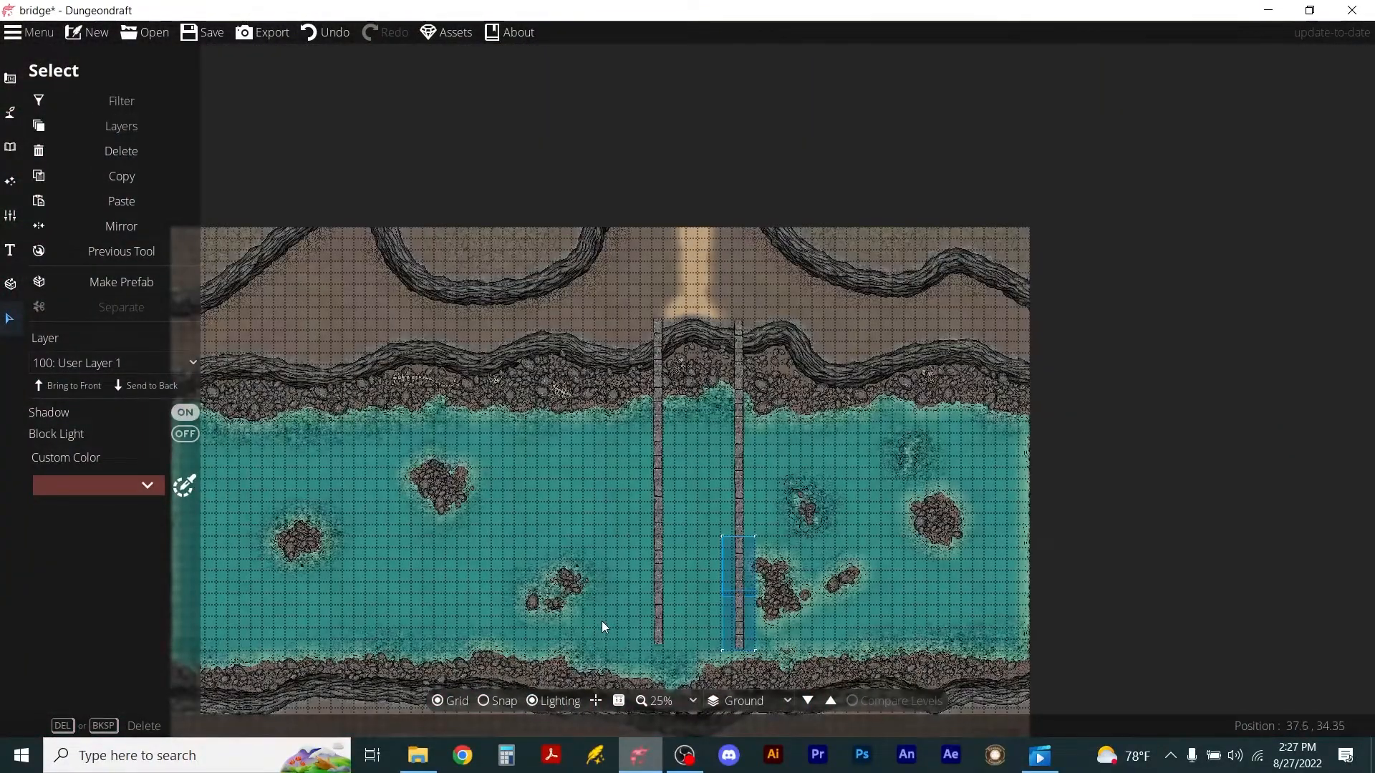
{"action": "key", "text": "ctrl+v"}
{"action": "left_click_drag", "start_coordinate": [690, 401], "coordinate": [797, 499]}
{"action": "scroll", "coordinate": [769, 558], "scroll_direction": "up", "scroll_amount": 4}
{"action": "left_click", "coordinate": [768, 551]}
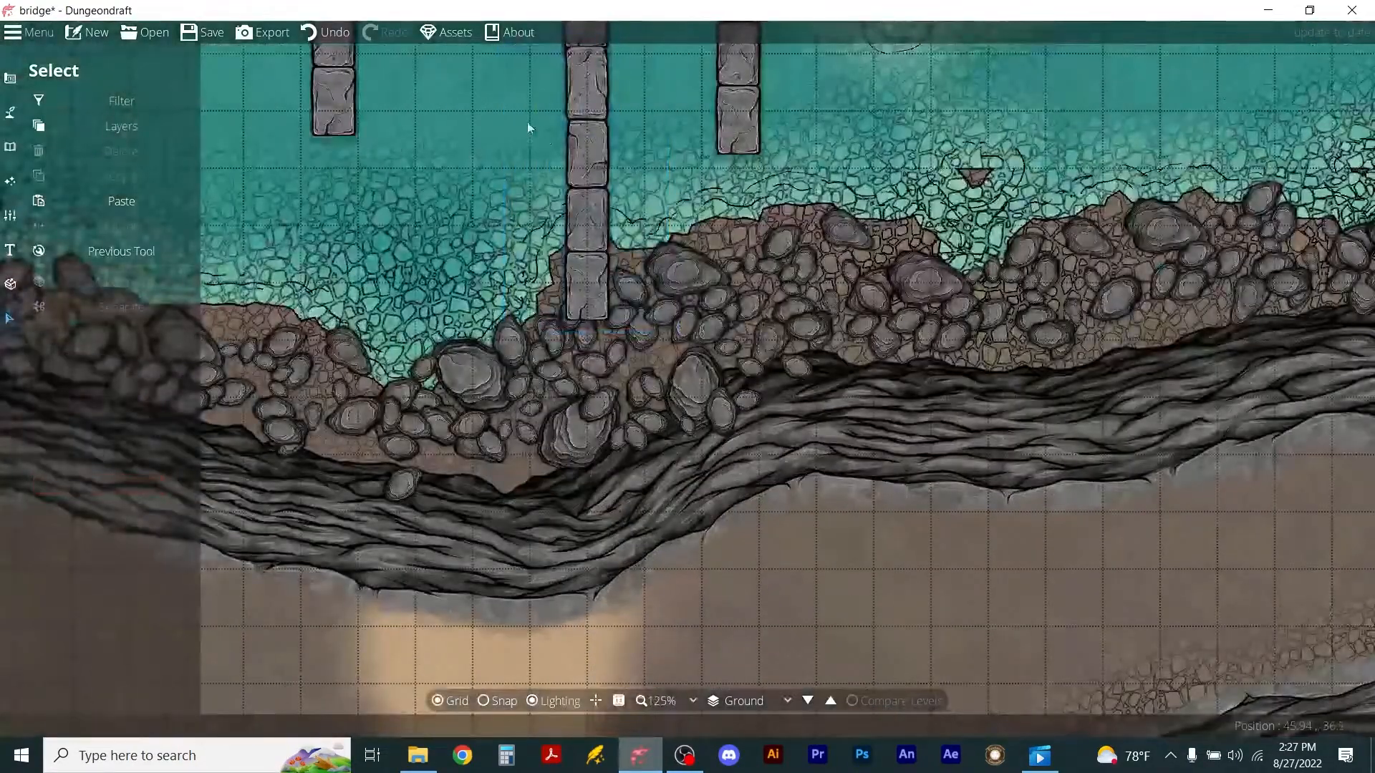
{"action": "left_click_drag", "start_coordinate": [584, 165], "coordinate": [329, 251]}
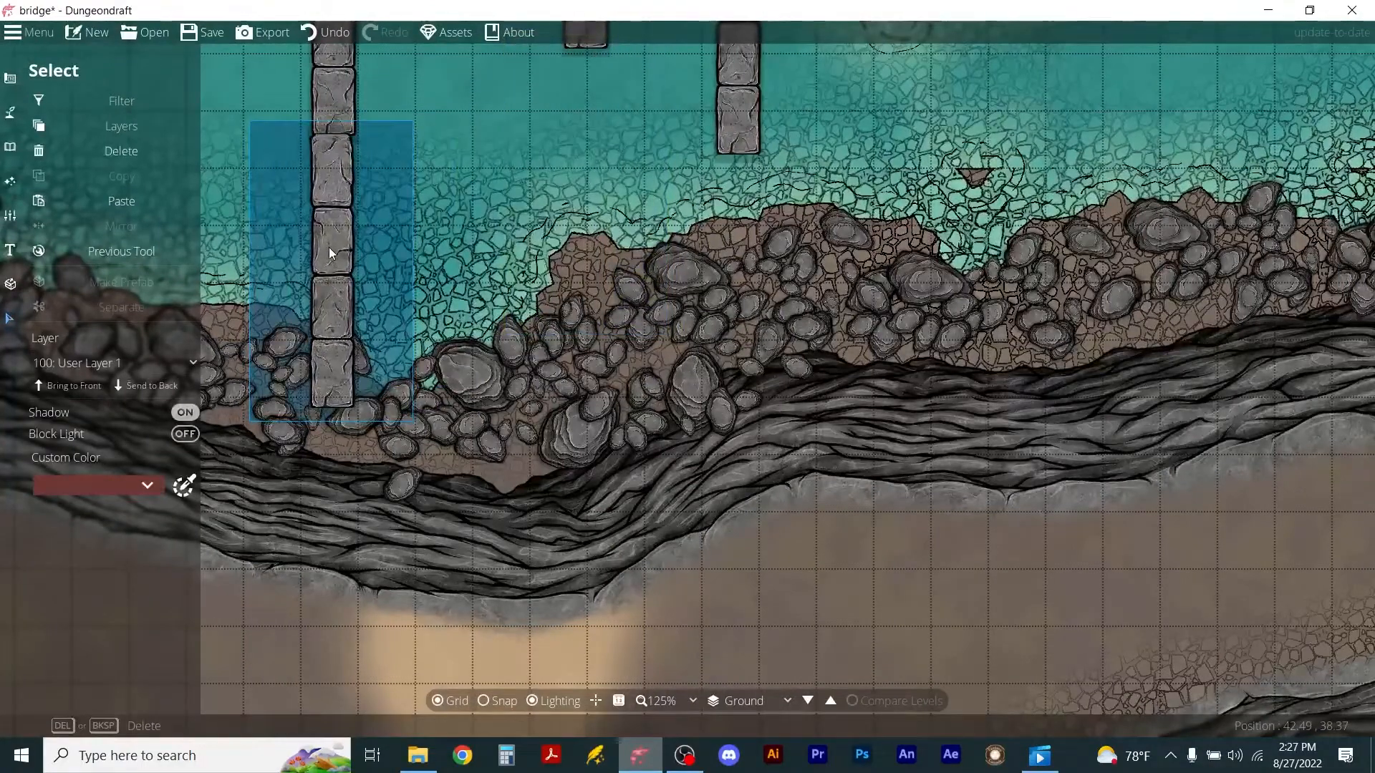
{"action": "left_click", "coordinate": [501, 218]}
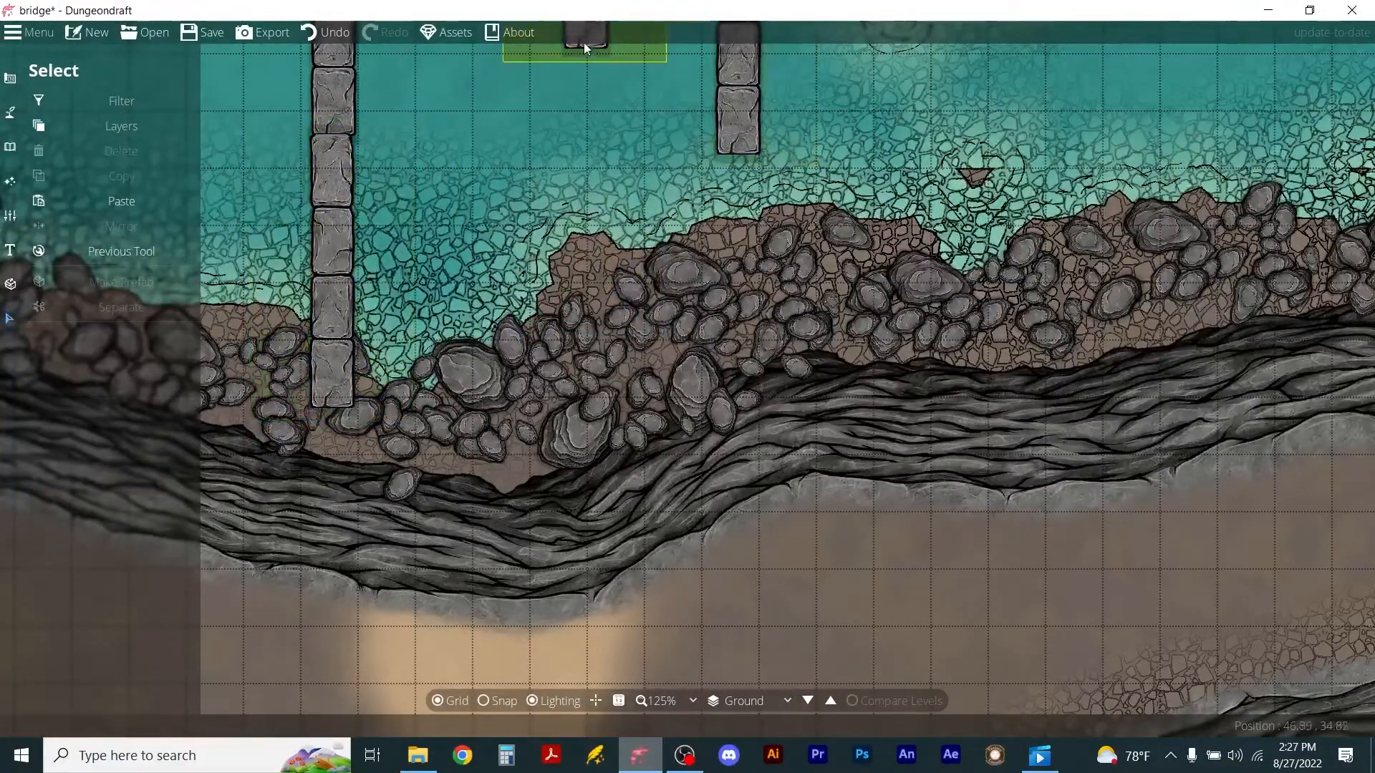
{"action": "left_click_drag", "start_coordinate": [587, 44], "coordinate": [741, 420]}
{"action": "left_click", "coordinate": [629, 510]}
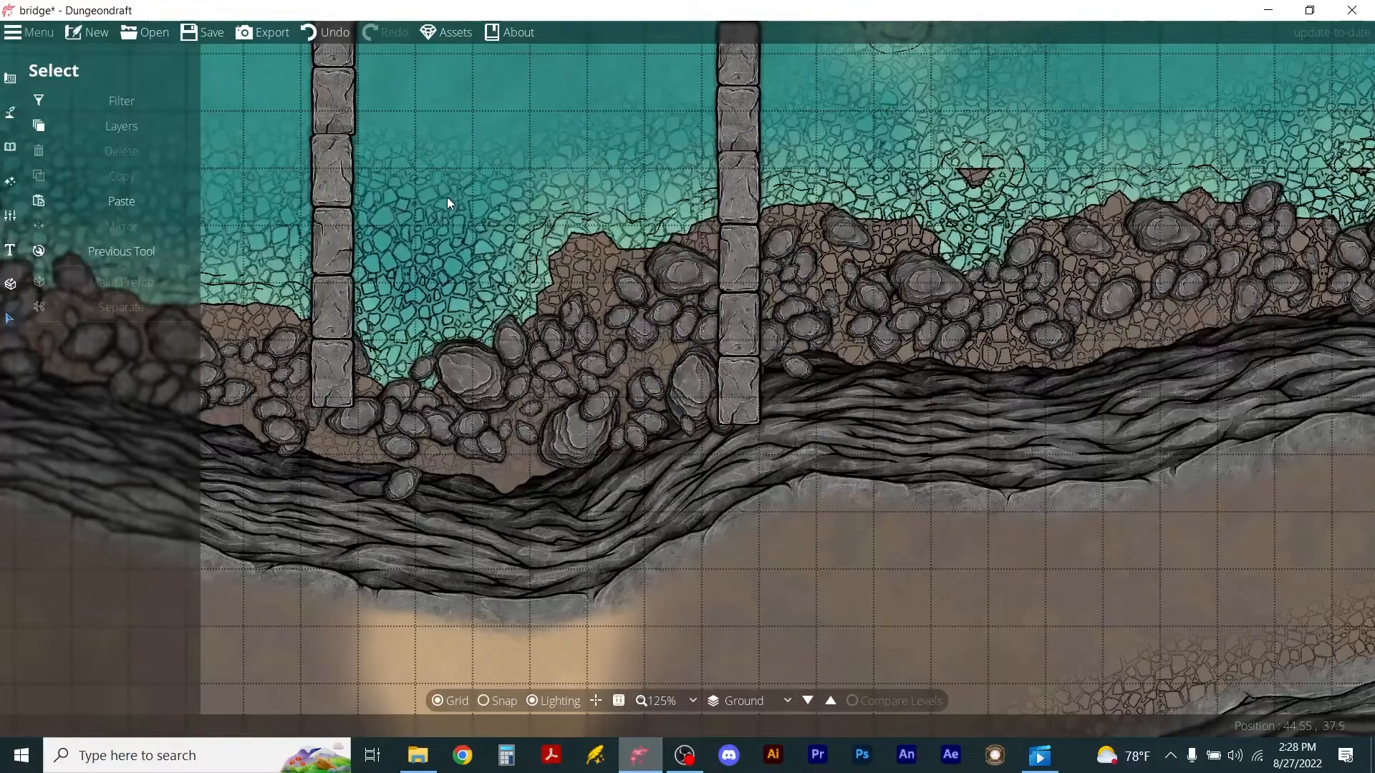
Paste copies of the stone wall segment and position them to extend both bridge walls past the southern cliff.
{"action": "key", "text": "ctrl+v"}
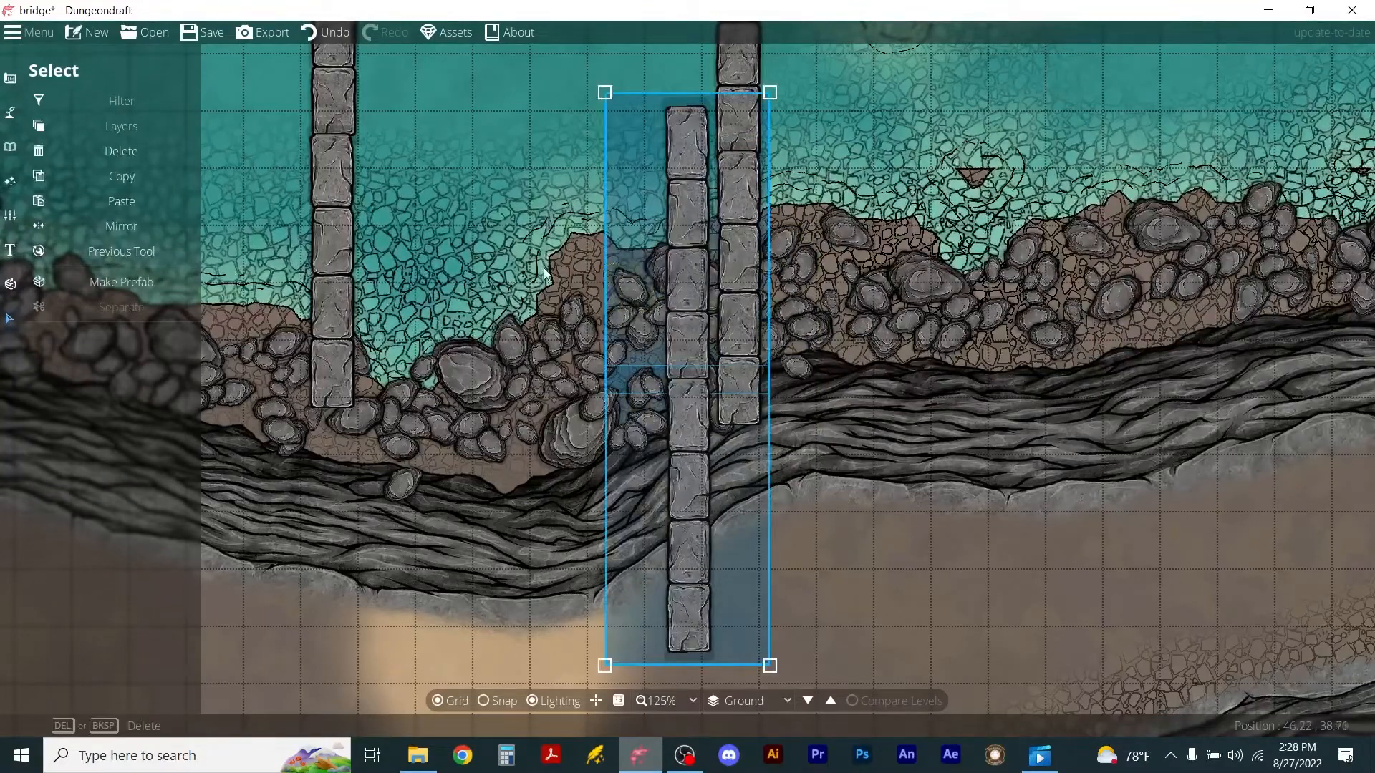
{"action": "left_click_drag", "start_coordinate": [688, 282], "coordinate": [334, 515]}
{"action": "left_click_drag", "start_coordinate": [686, 594], "coordinate": [737, 569]}
{"action": "scroll", "coordinate": [891, 316], "scroll_direction": "down", "scroll_amount": 6}
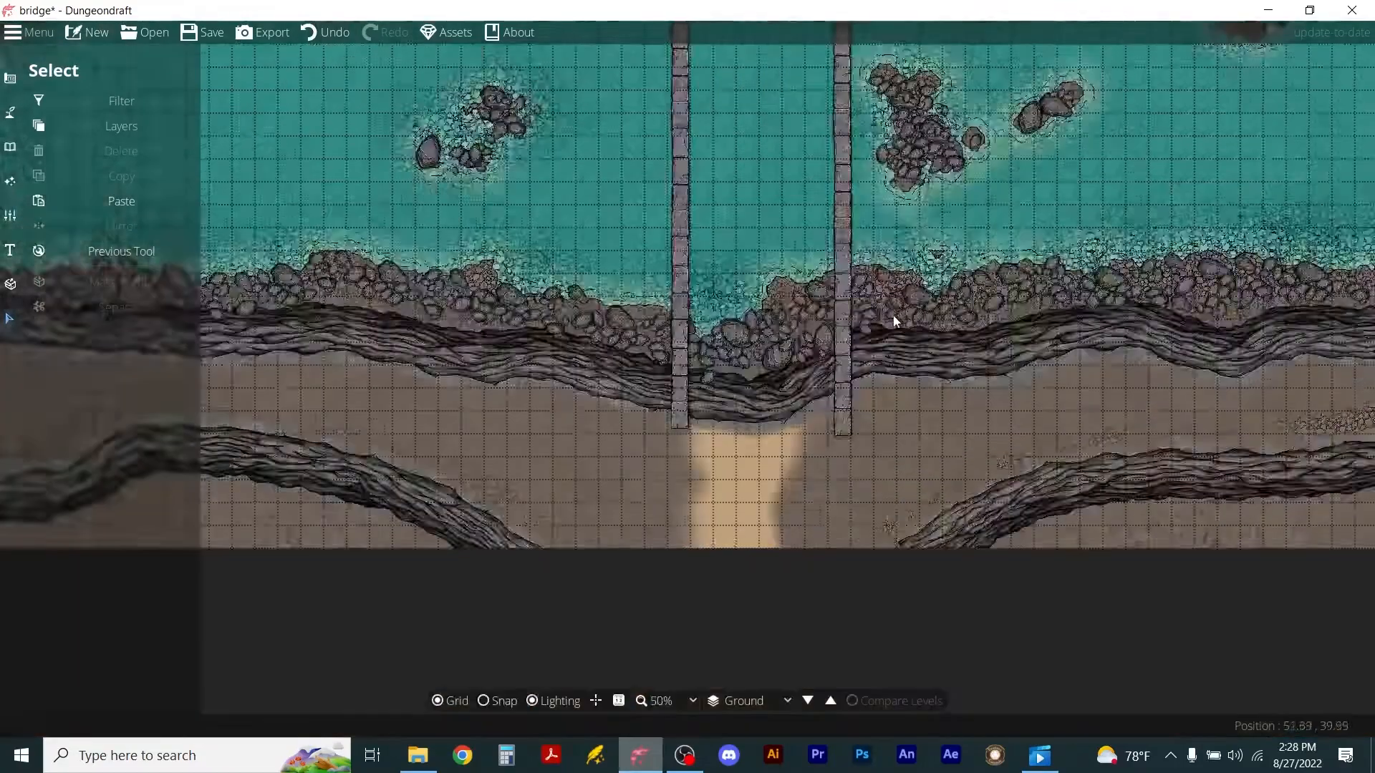
{"action": "scroll", "coordinate": [891, 316], "scroll_direction": "down", "scroll_amount": 3}
{"action": "scroll", "coordinate": [957, 143], "scroll_direction": "up", "scroll_amount": 3}
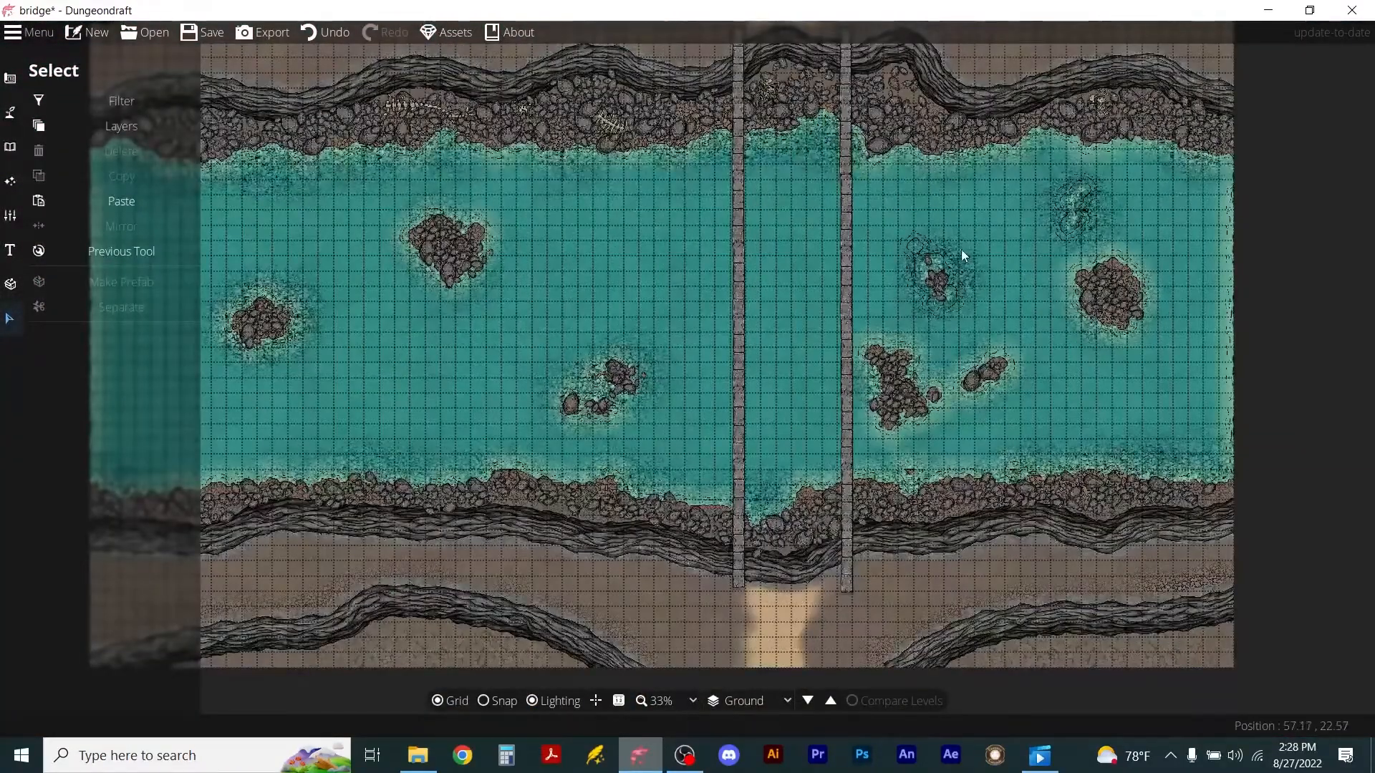
{"action": "left_click_drag", "start_coordinate": [907, 208], "coordinate": [912, 278]}
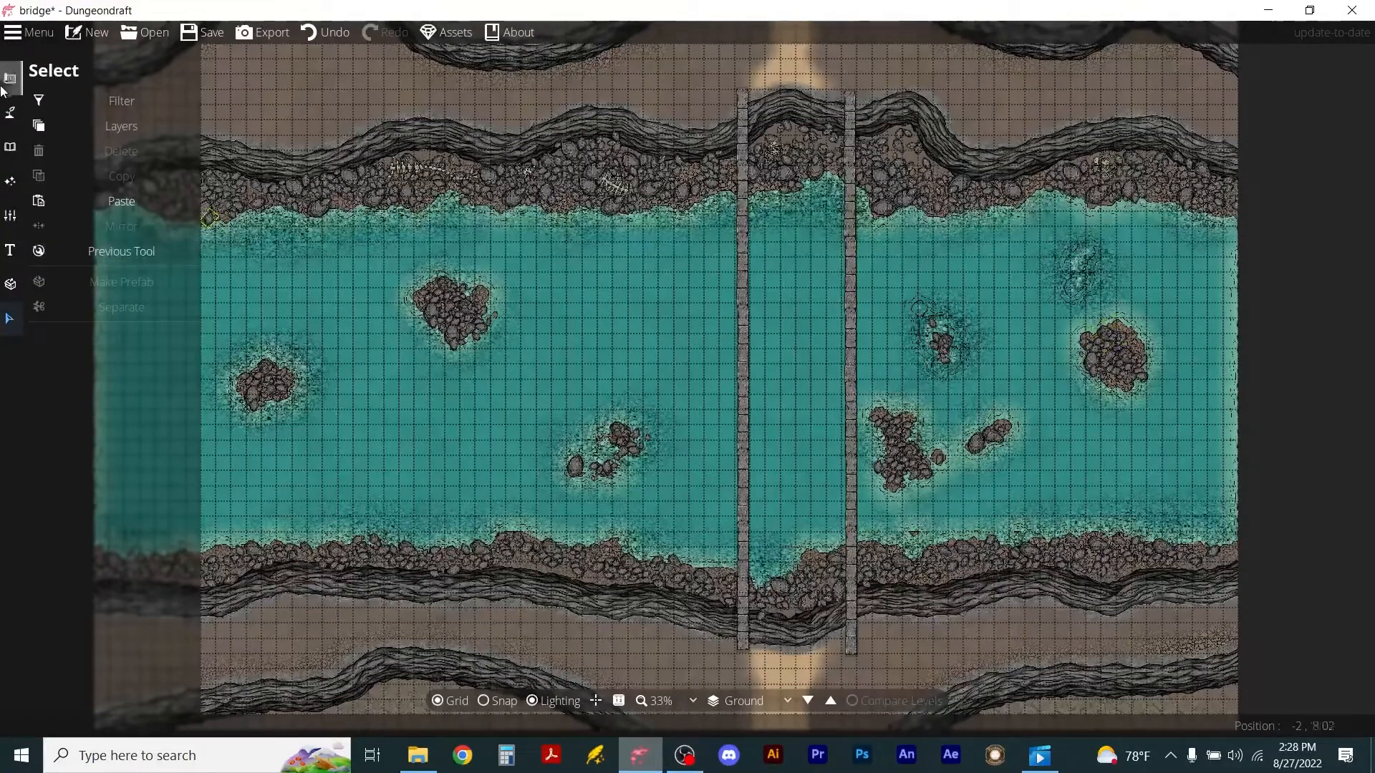
Place the square pyramid-topped pillar object at scale 3.6 on the northern end of each bridge wall.
{"action": "left_click", "coordinate": [8, 183]}
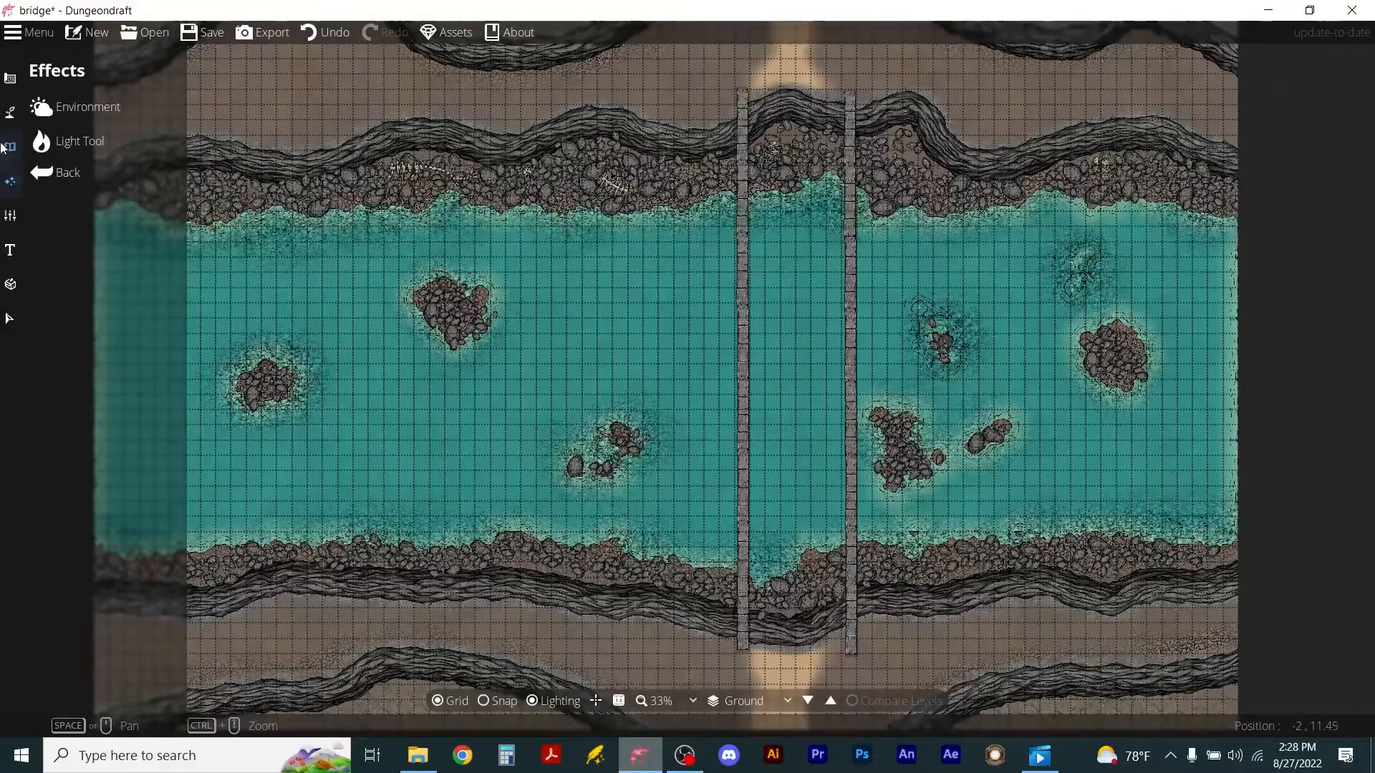
{"action": "left_click", "coordinate": [6, 147]}
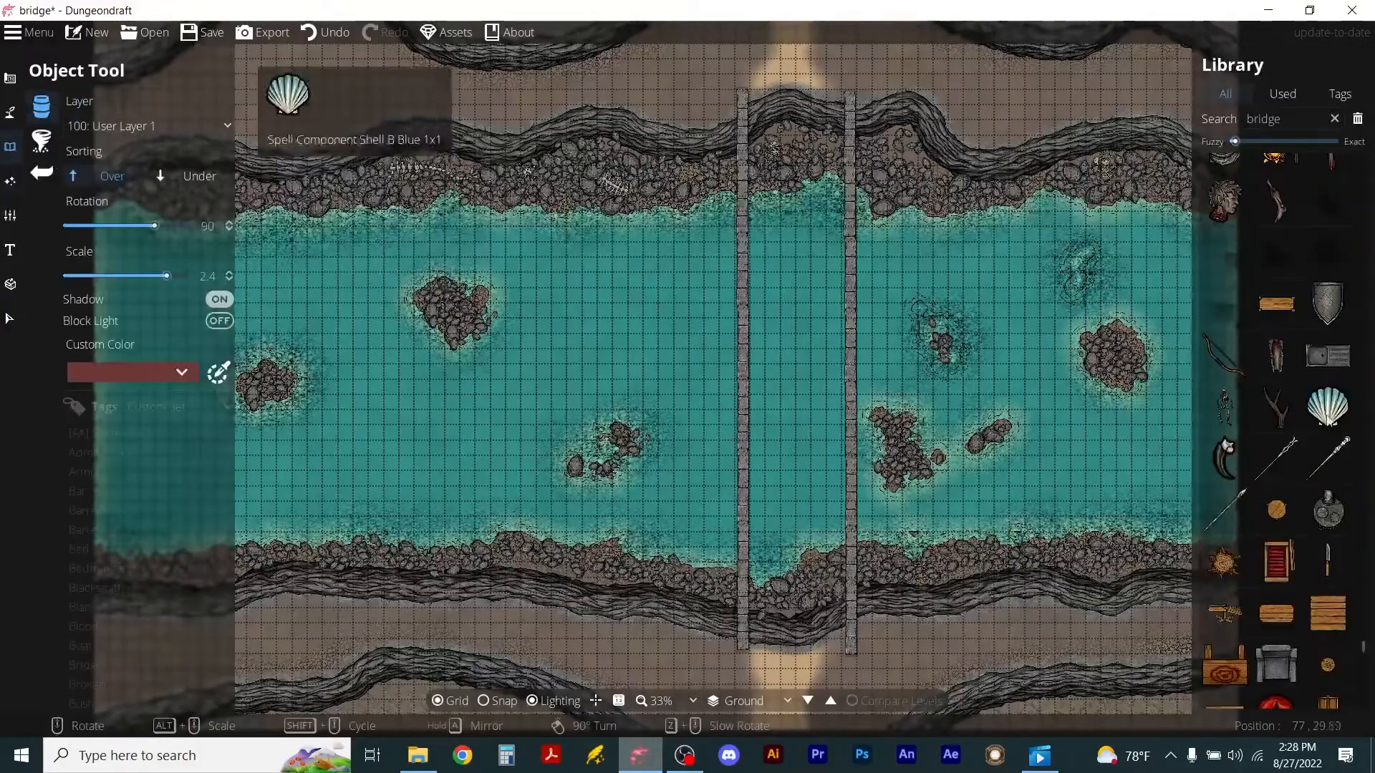
{"action": "left_click_drag", "start_coordinate": [1364, 652], "coordinate": [1366, 633]}
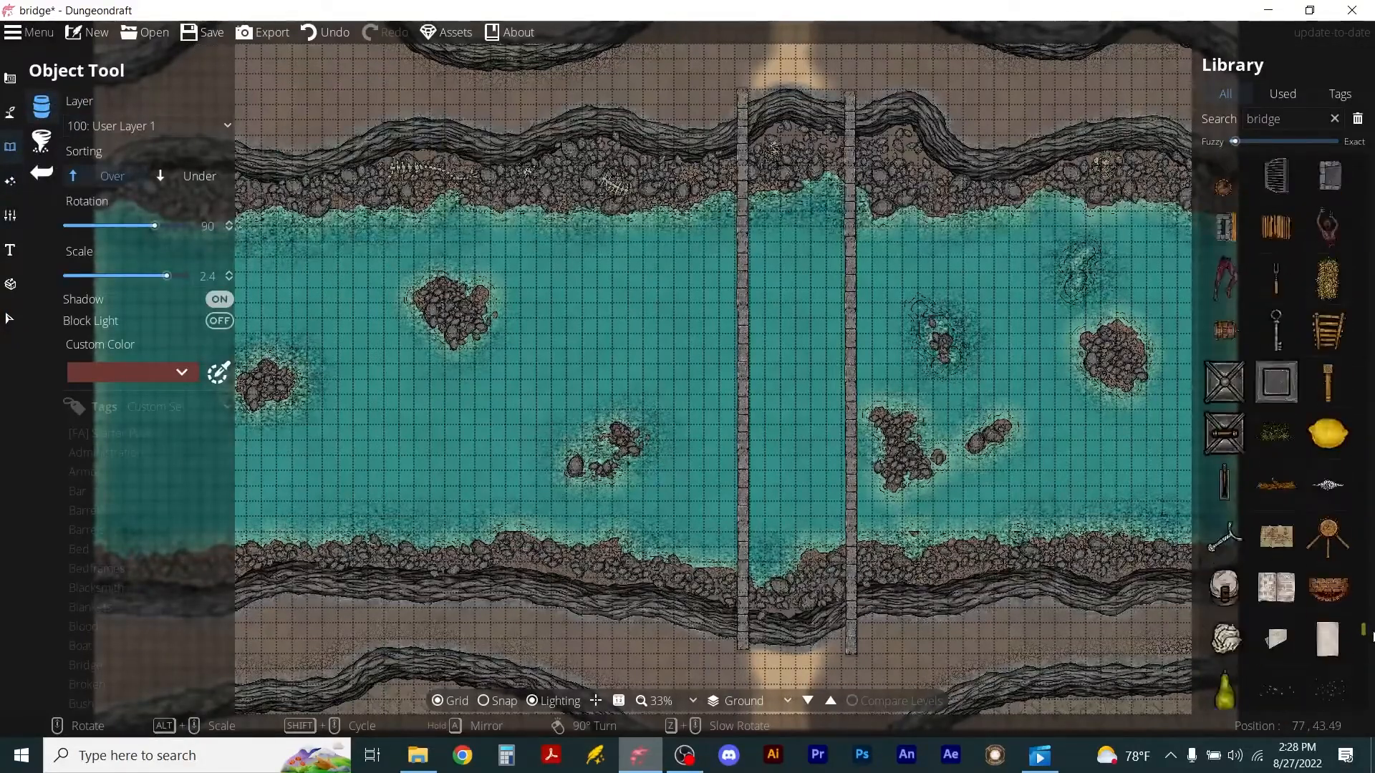
{"action": "left_click", "coordinate": [1224, 384]}
{"action": "scroll", "coordinate": [744, 83], "scroll_direction": "up", "scroll_amount": 12}
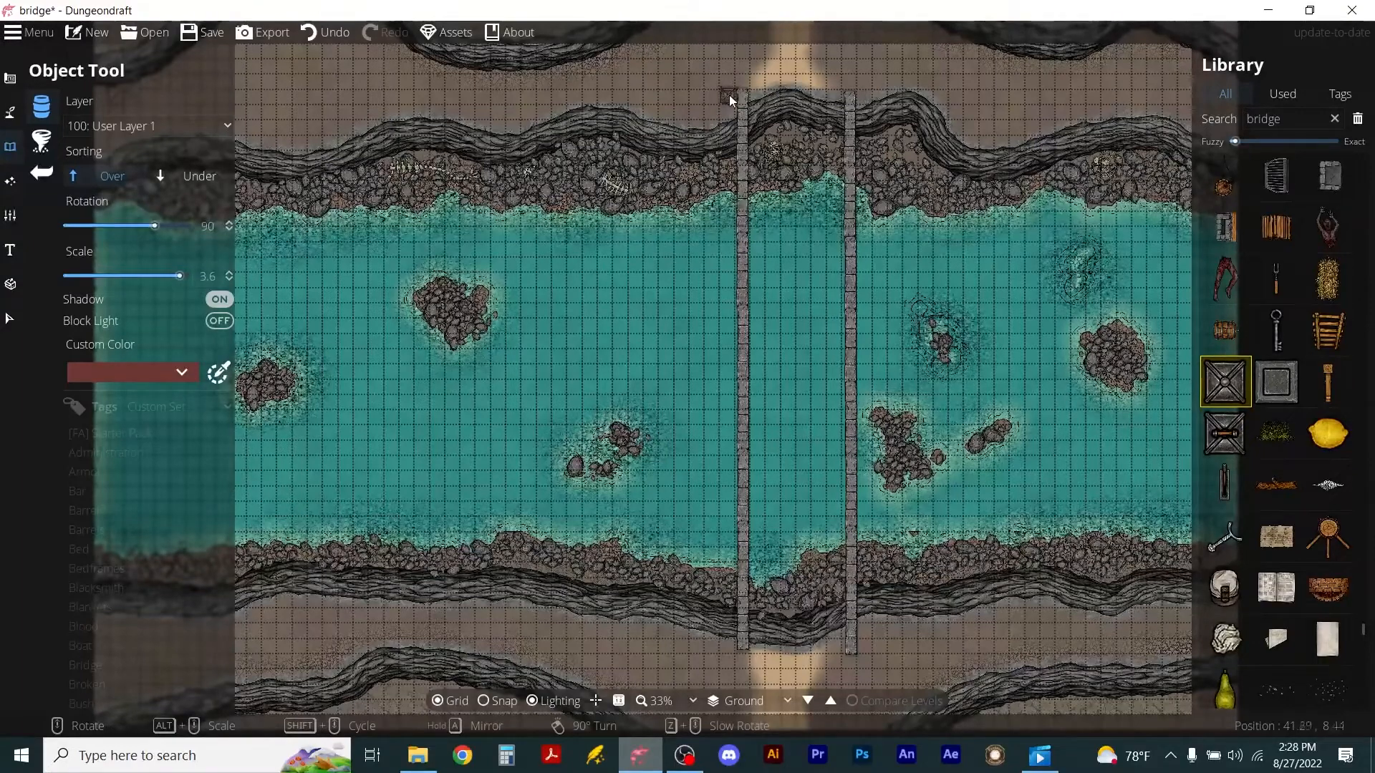
{"action": "scroll", "coordinate": [731, 94], "scroll_direction": "up", "scroll_amount": 5}
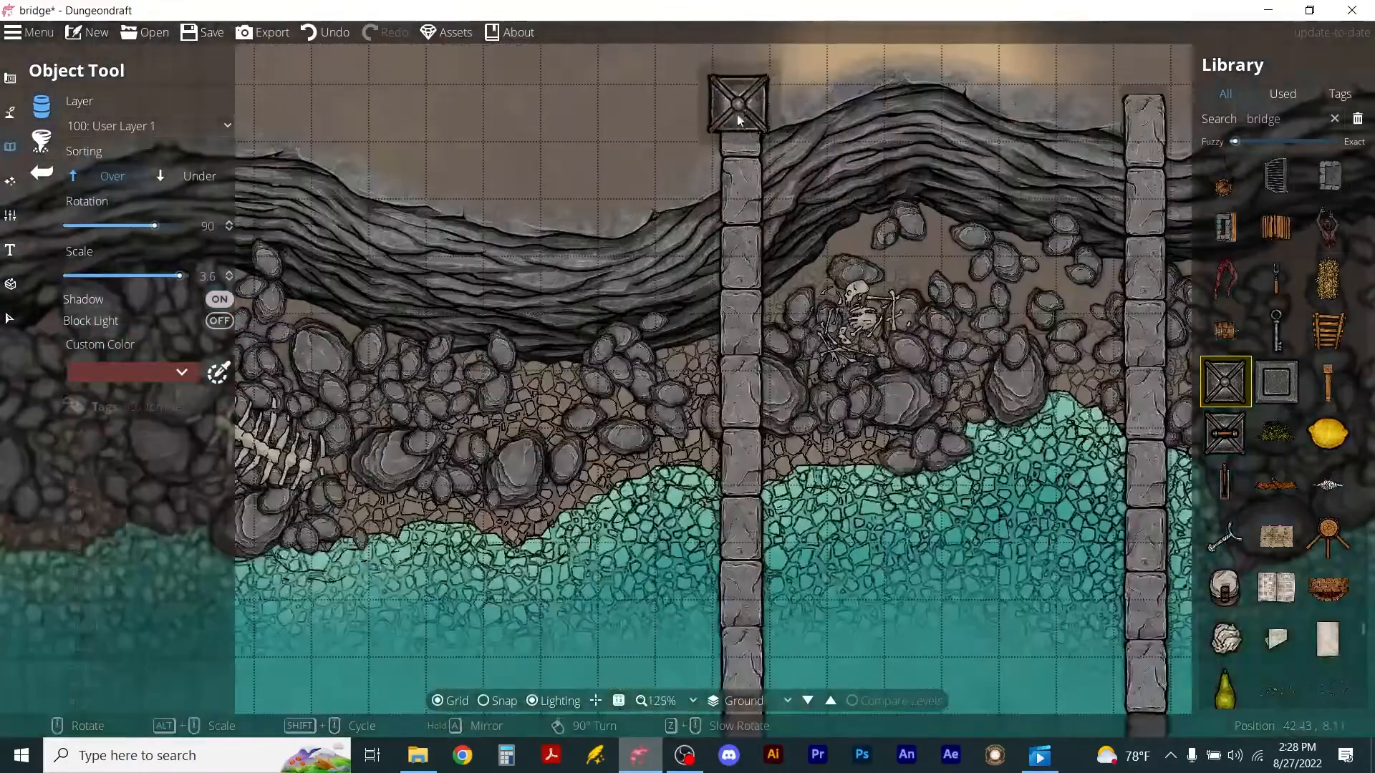
{"action": "left_click", "coordinate": [741, 91]}
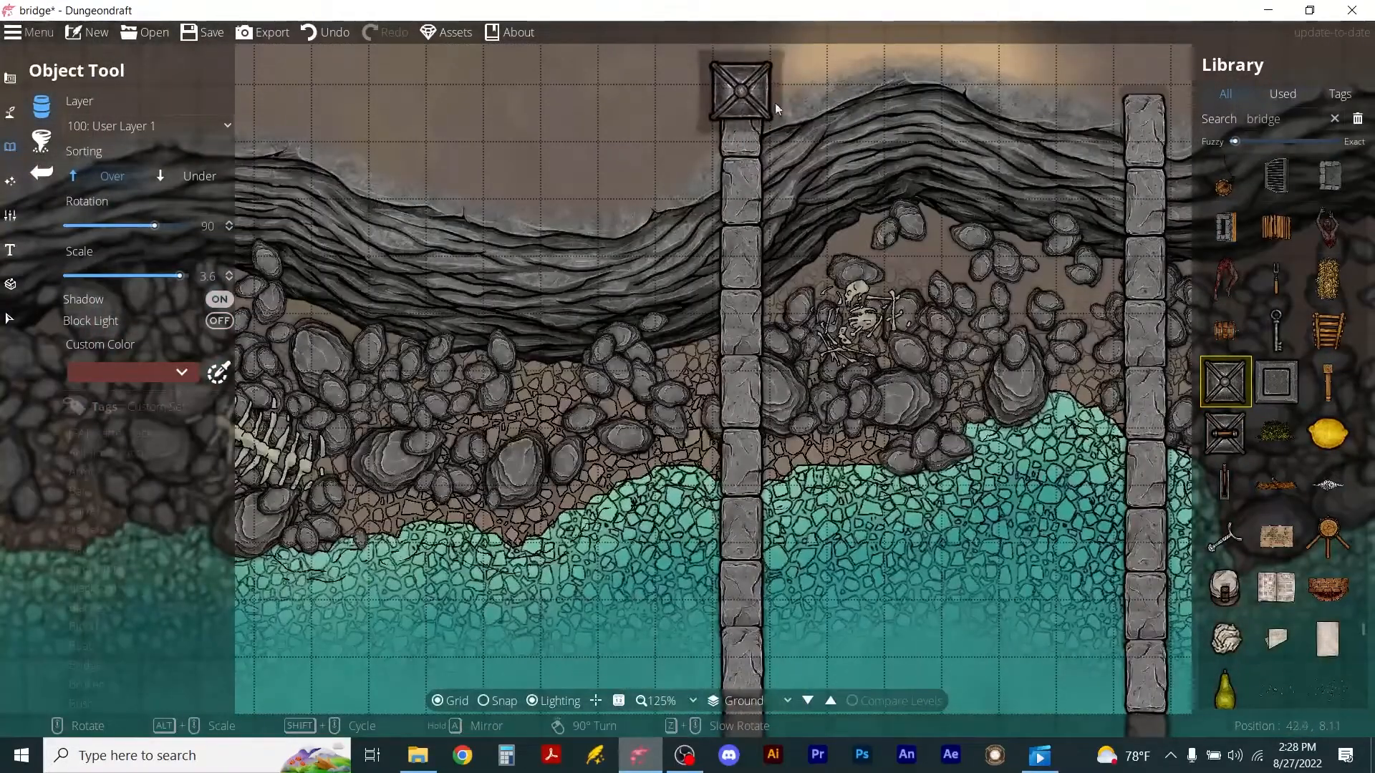
{"action": "left_click", "coordinate": [1158, 107]}
{"action": "scroll", "coordinate": [916, 552], "scroll_direction": "down", "scroll_amount": 5}
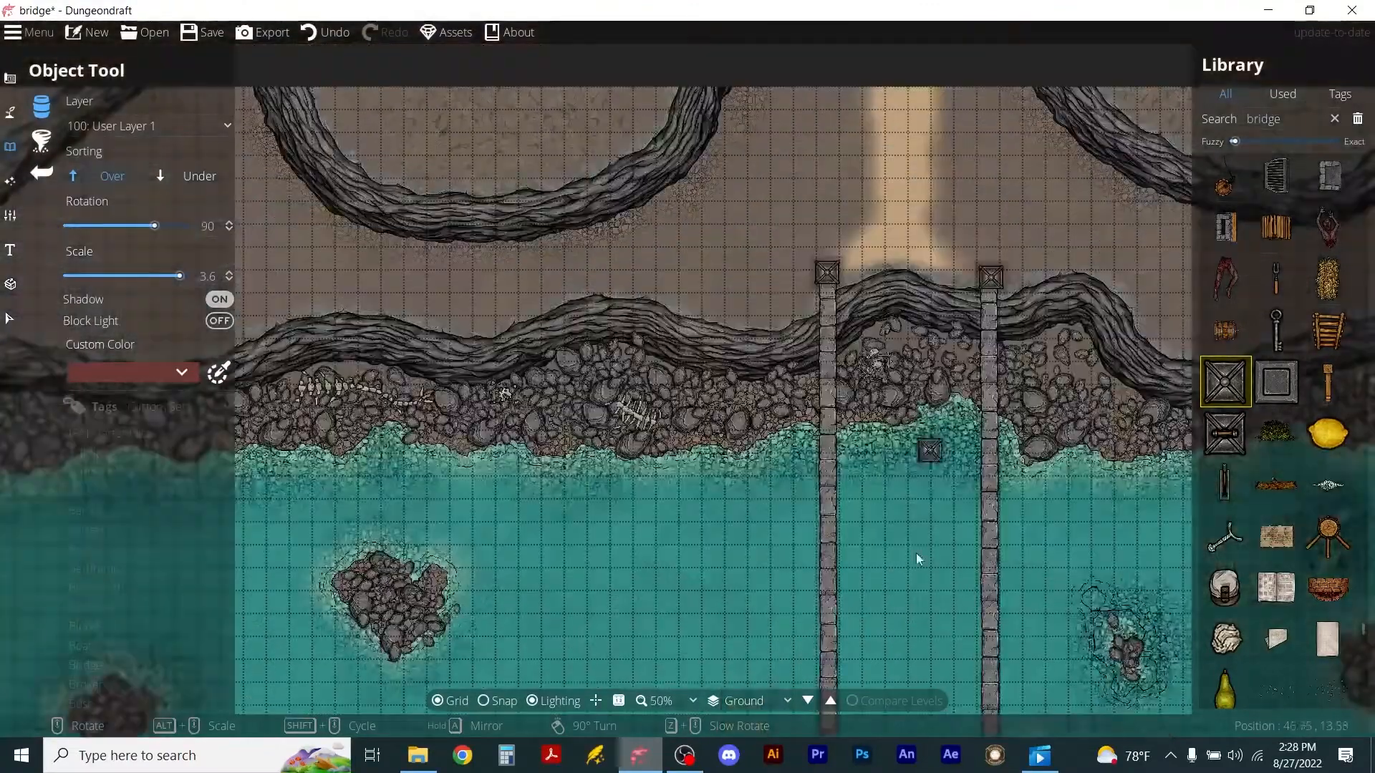
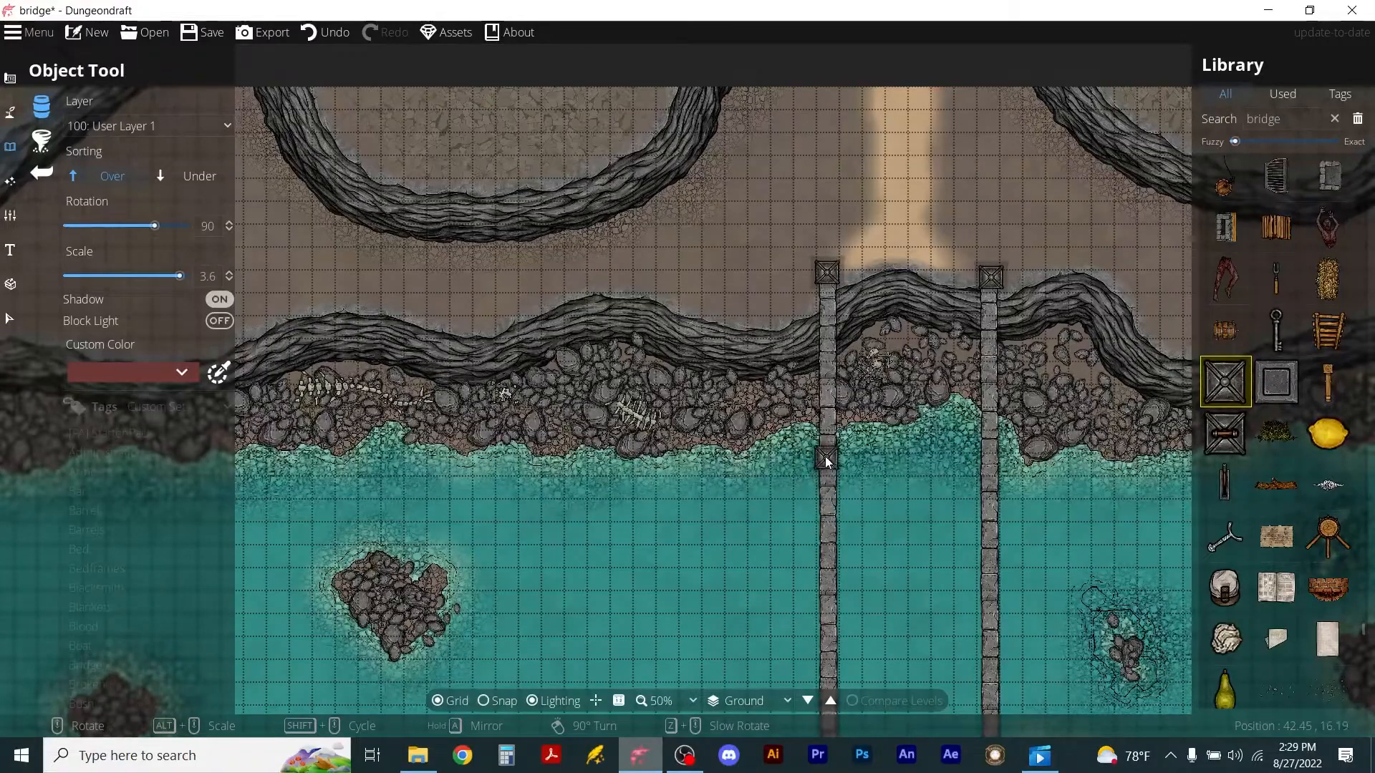
Add two pillars to each bridge wall, one at the northern shoreline and one a short way into the water.
{"action": "left_click", "coordinate": [828, 458]}
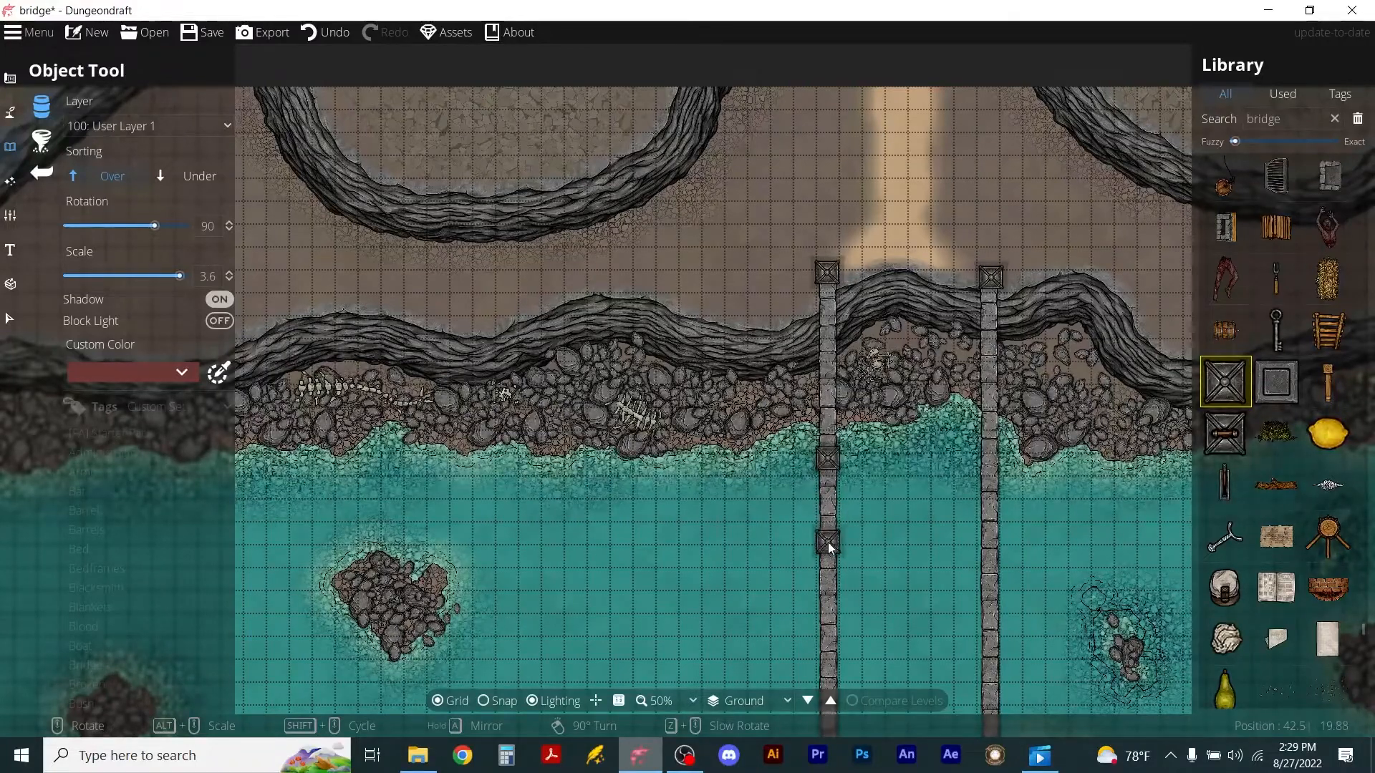
{"action": "left_click", "coordinate": [828, 544]}
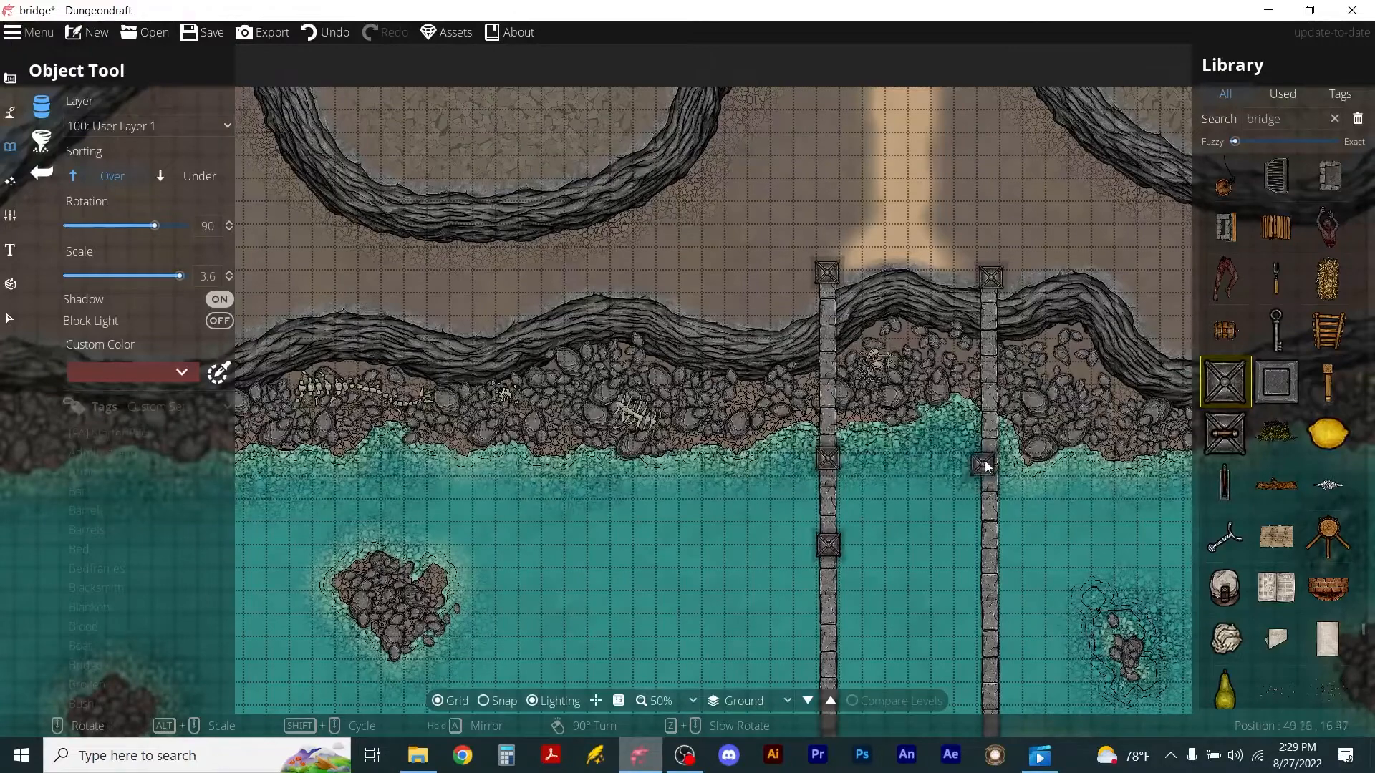
{"action": "left_click", "coordinate": [991, 458]}
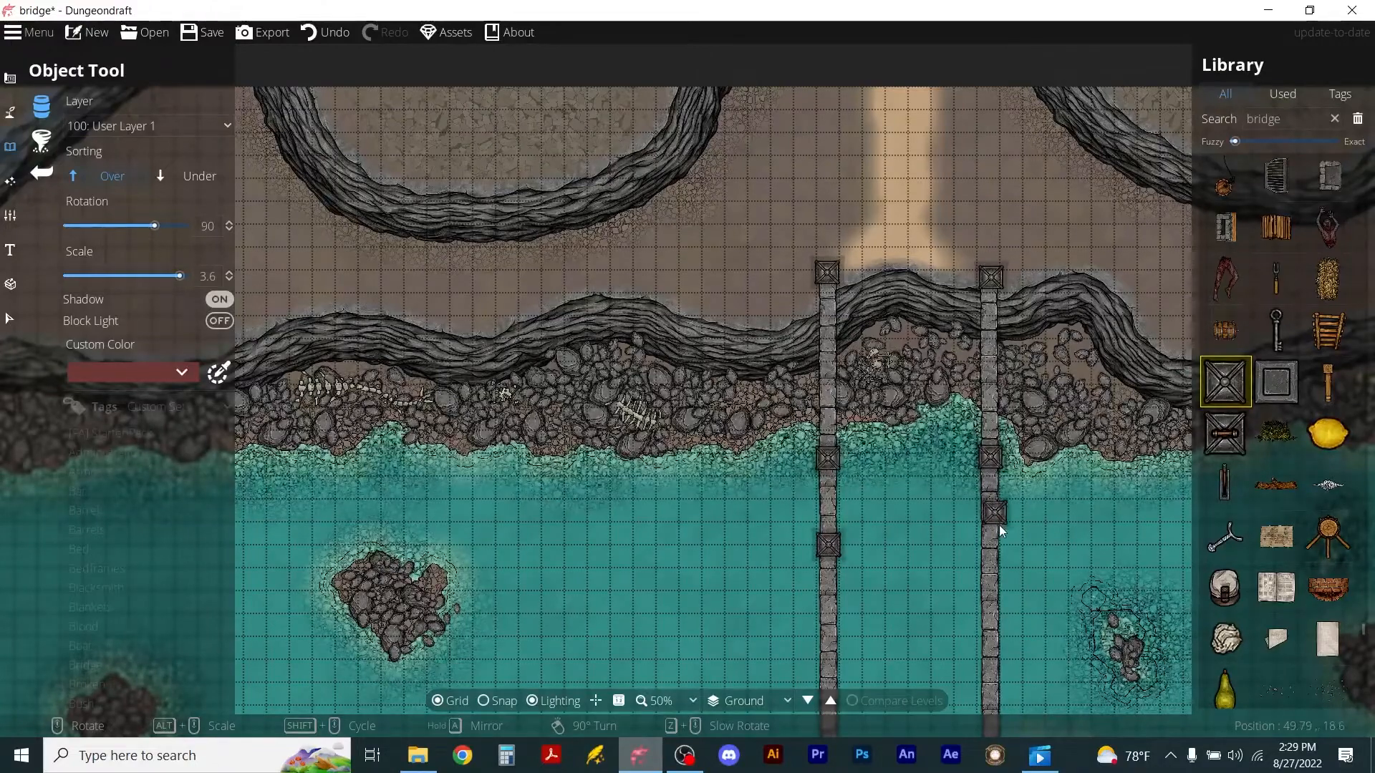
{"action": "left_click", "coordinate": [990, 547]}
Add two more pillars to each bridge wall, one pair south of mid-river and another closer to the southern shore.
{"action": "left_click_drag", "start_coordinate": [916, 578], "coordinate": [886, 208]}
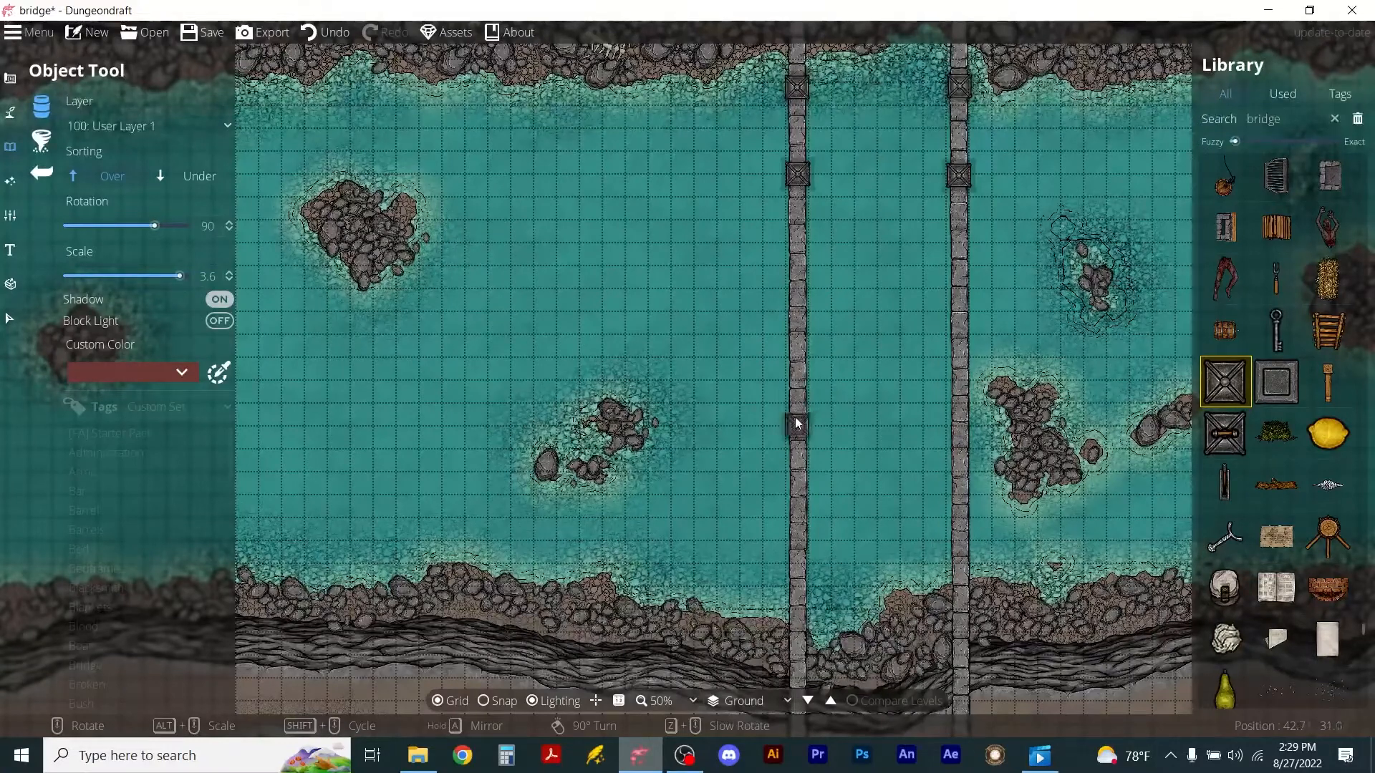
{"action": "left_click", "coordinate": [797, 389]}
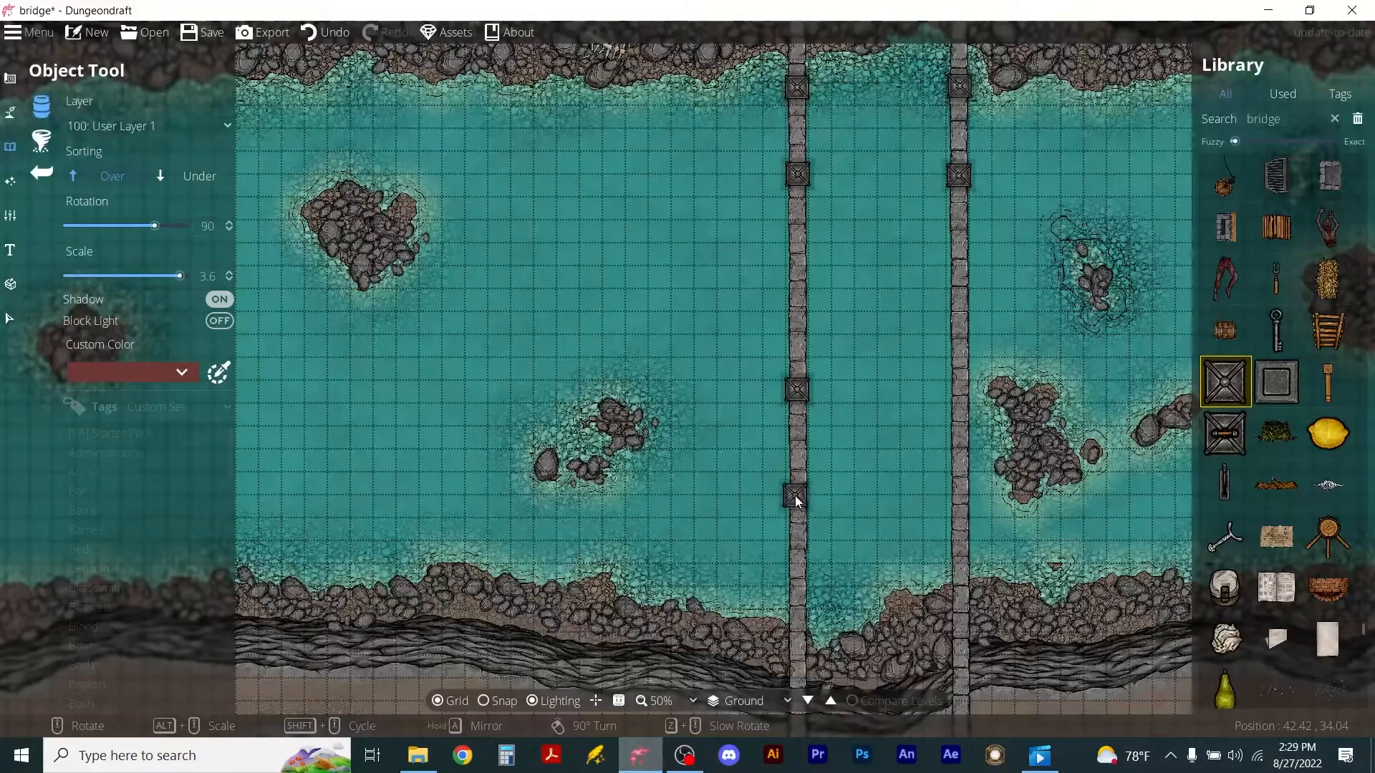
{"action": "left_click", "coordinate": [798, 484]}
{"action": "left_click", "coordinate": [959, 492]}
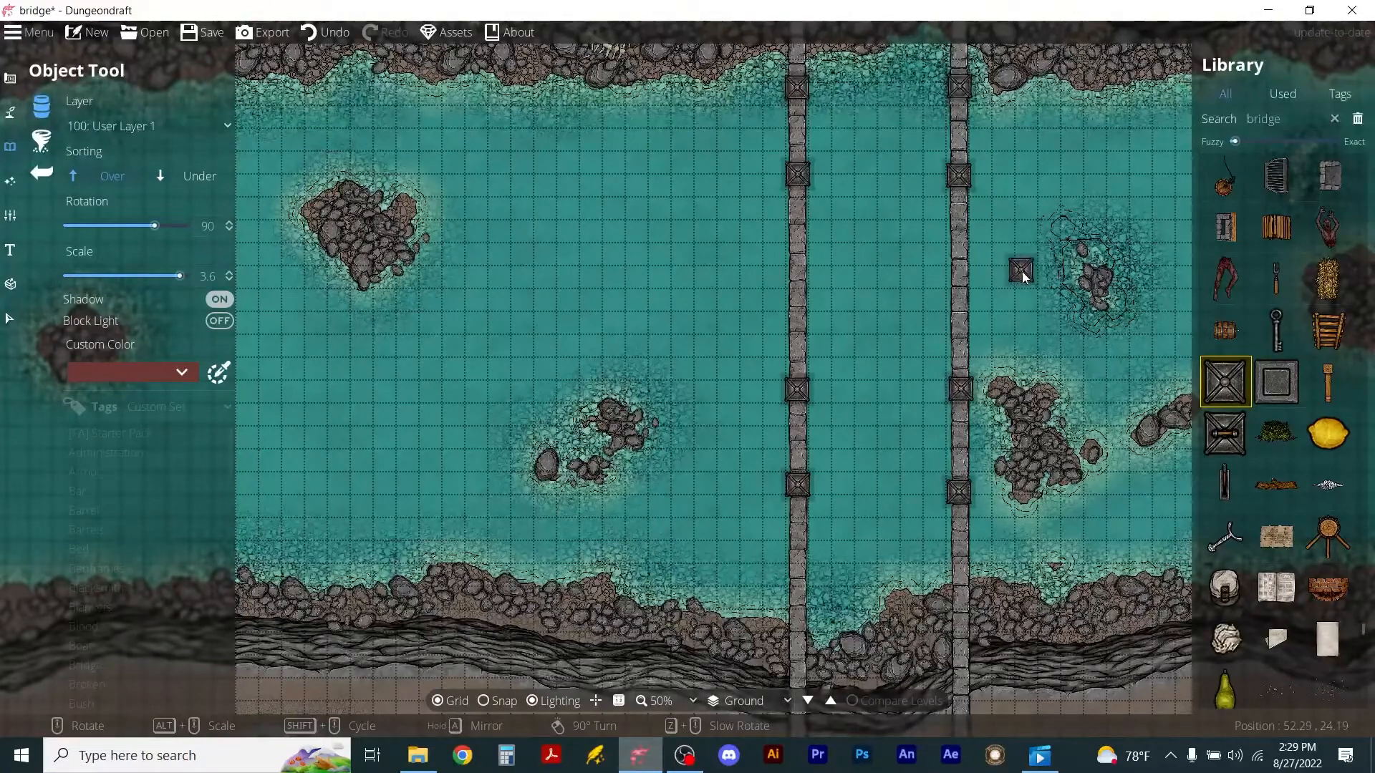
Move the northern mid-water pillar pair and the southernmost pillar pair farther south along the bridge walls.
{"action": "scroll", "coordinate": [959, 284], "scroll_direction": "down", "scroll_amount": 2}
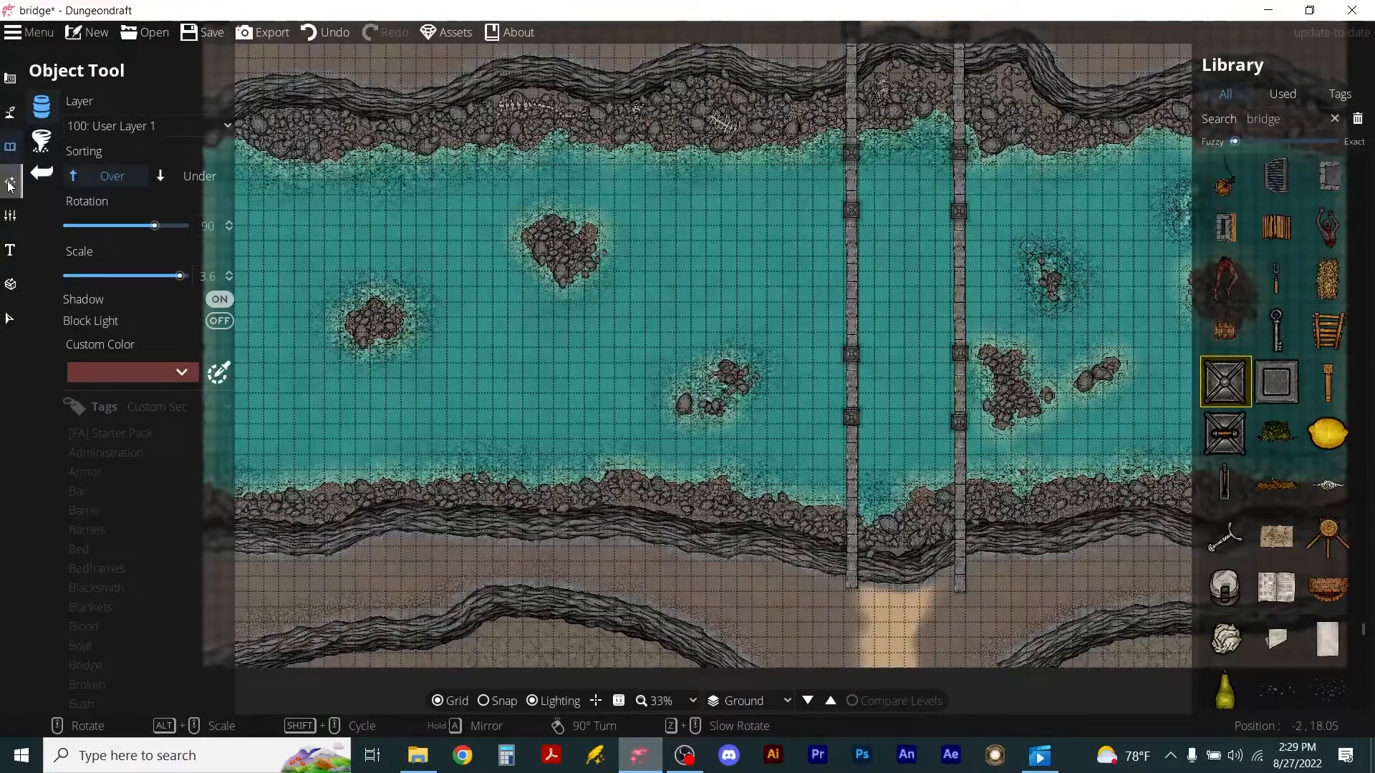
{"action": "left_click", "coordinate": [9, 318]}
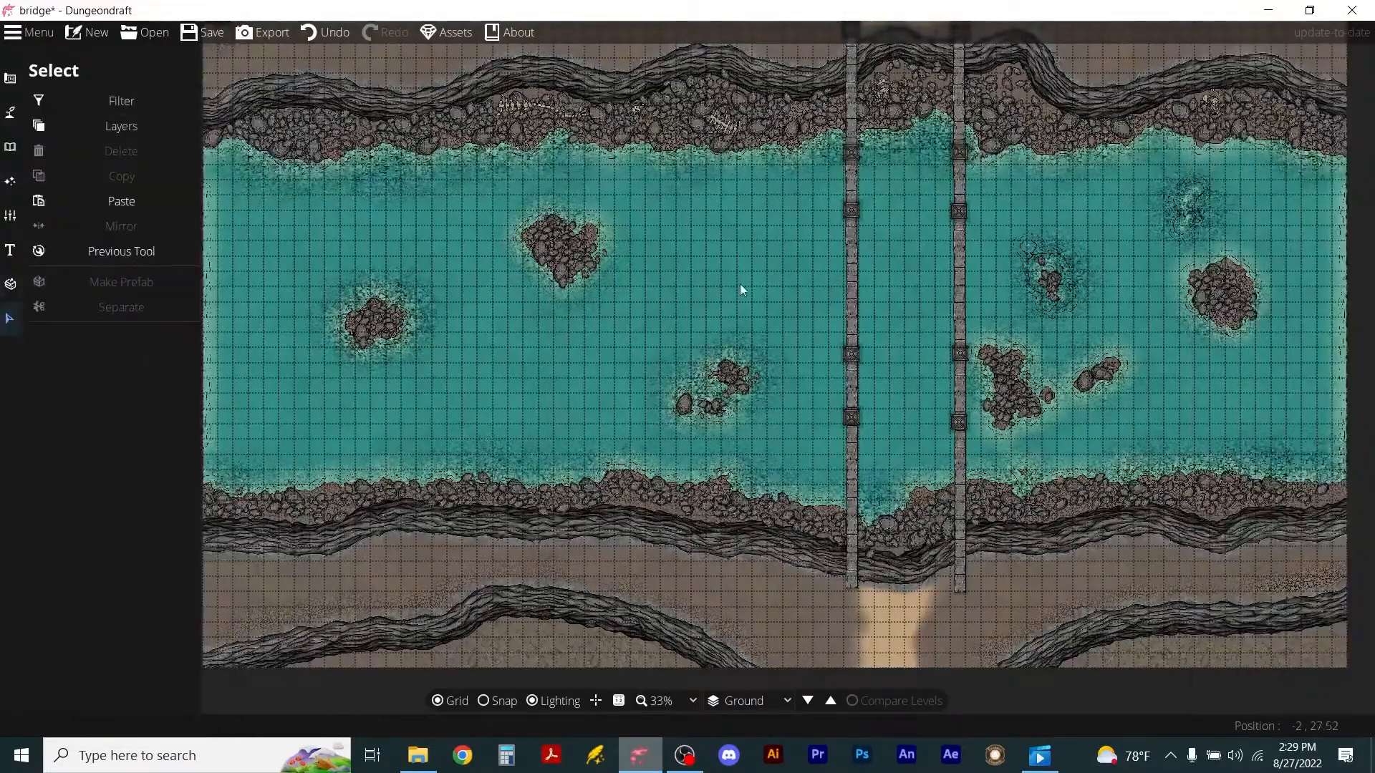
{"action": "left_click", "coordinate": [852, 210]}
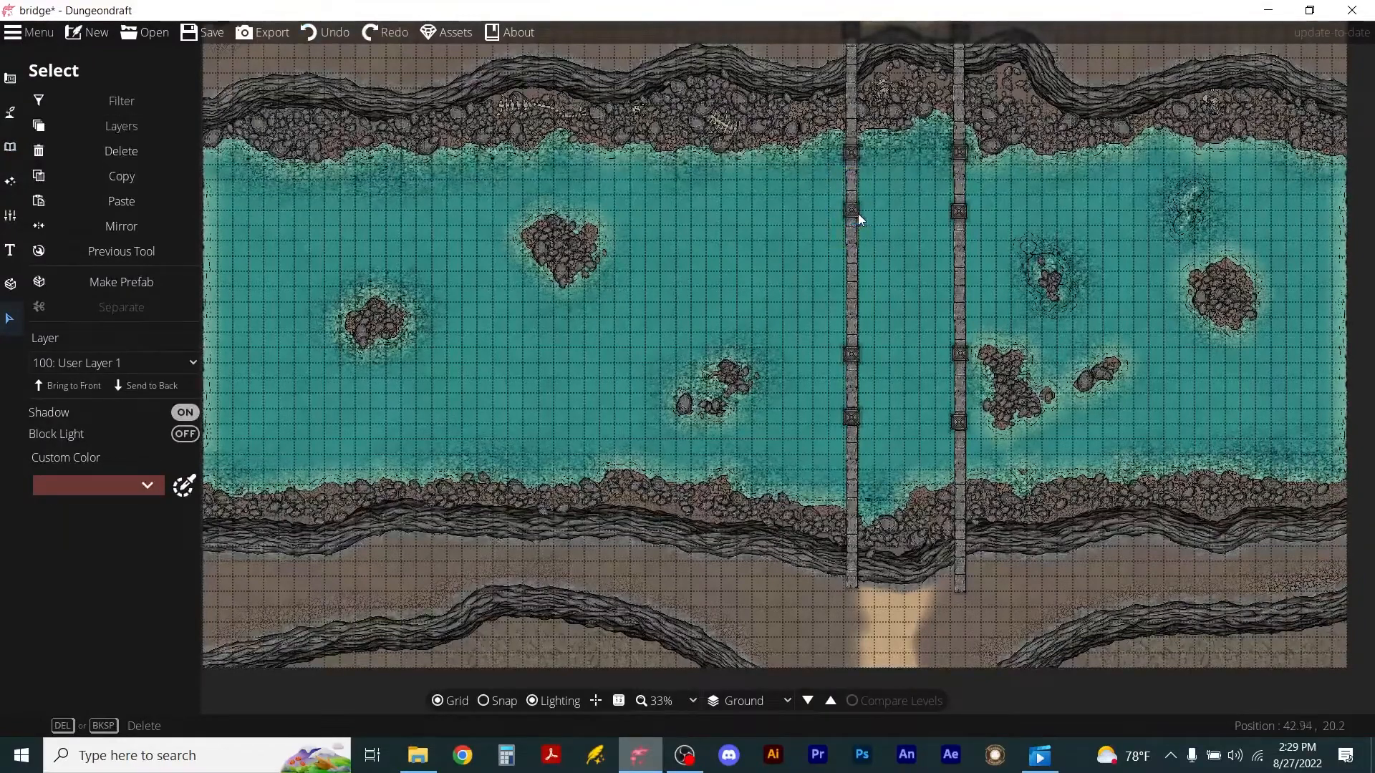
{"action": "left_click_drag", "start_coordinate": [852, 209], "coordinate": [852, 233]}
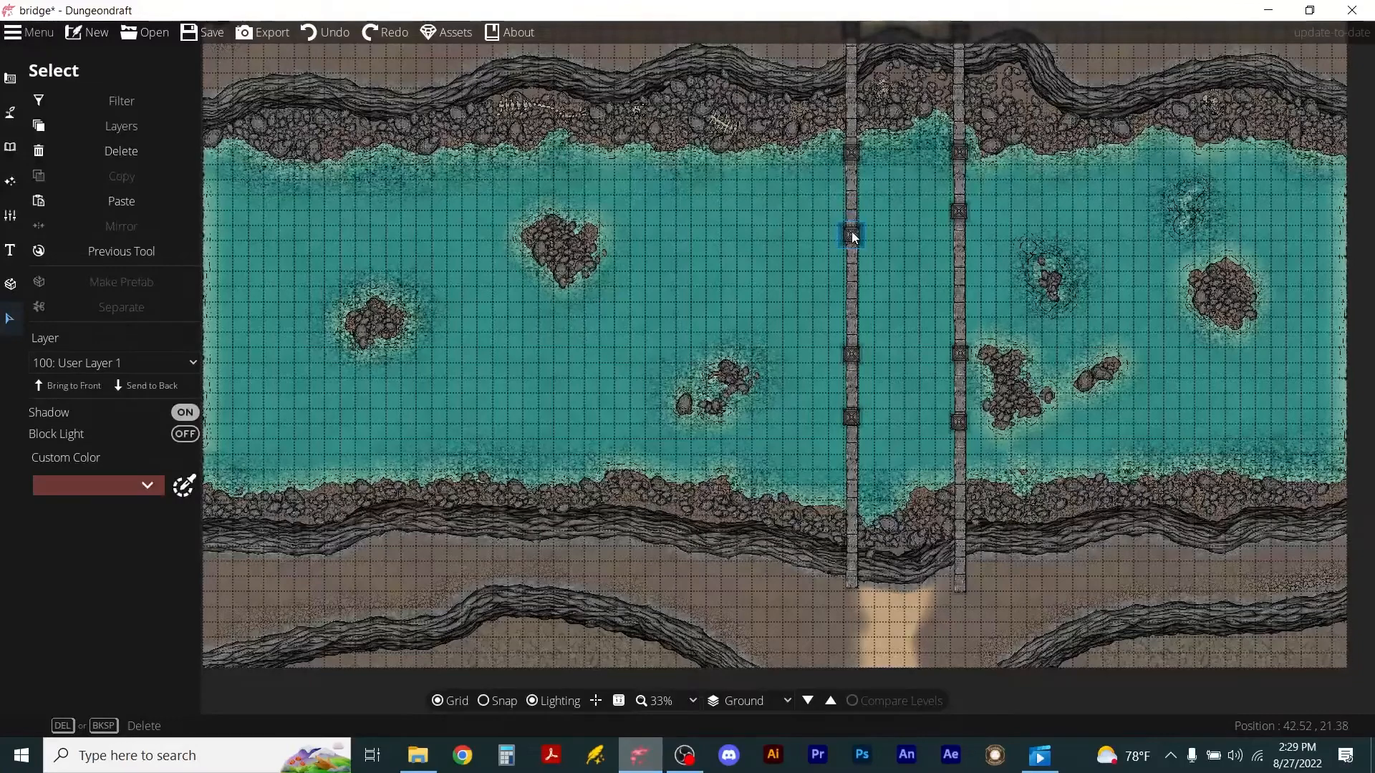
{"action": "left_click_drag", "start_coordinate": [959, 212], "coordinate": [961, 227]}
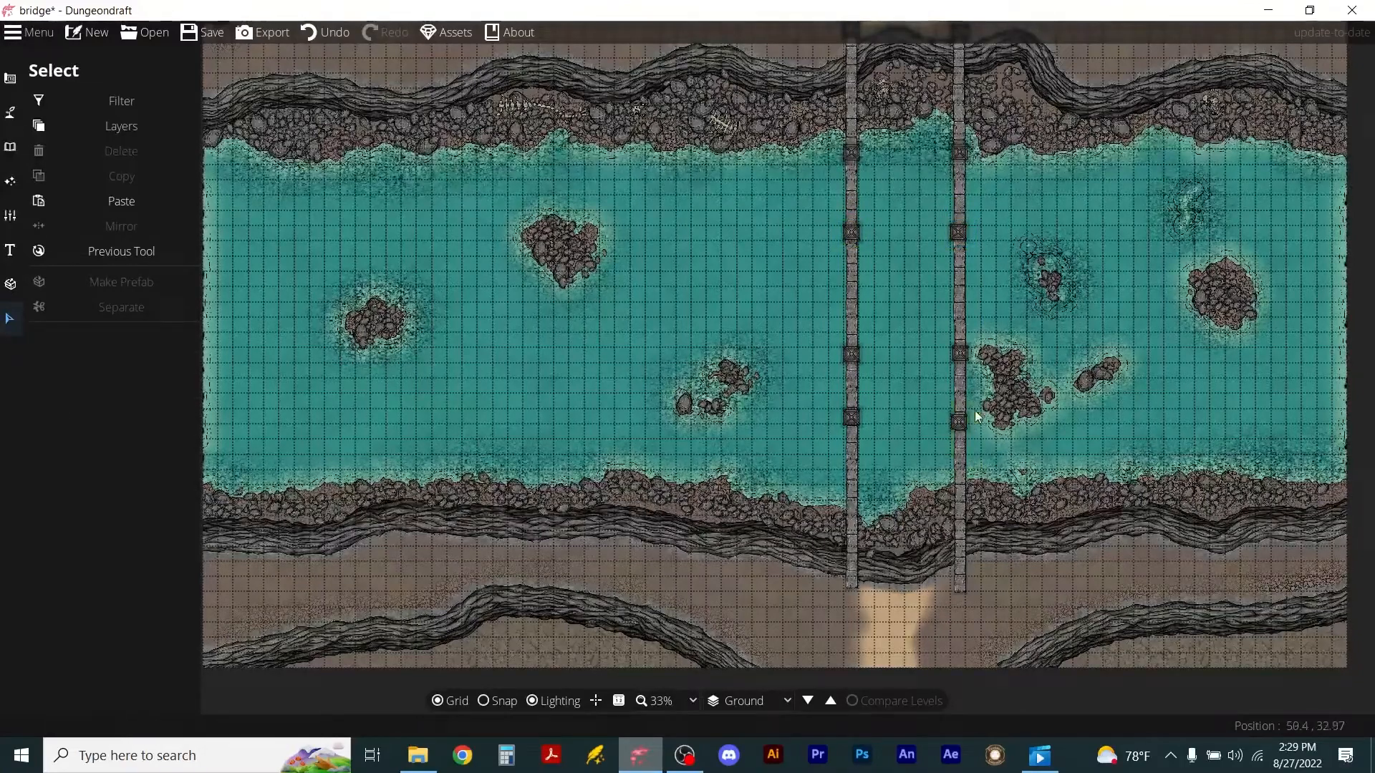
{"action": "mouse_move", "coordinate": [961, 419]}
{"action": "left_mouse_down"}
{"action": "mouse_move", "coordinate": [961, 458]}
{"action": "mouse_move", "coordinate": [961, 441]}
{"action": "left_mouse_up"}
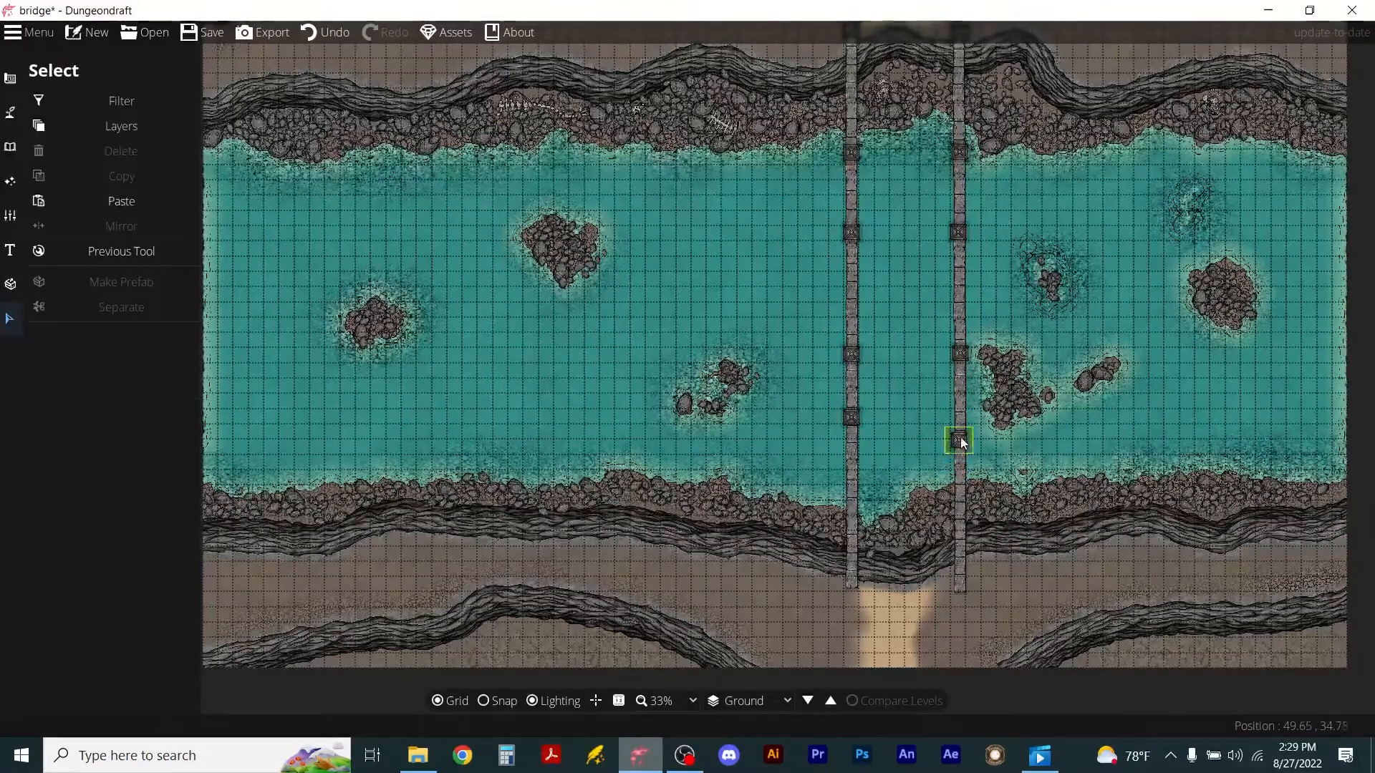
{"action": "left_click_drag", "start_coordinate": [850, 416], "coordinate": [854, 448]}
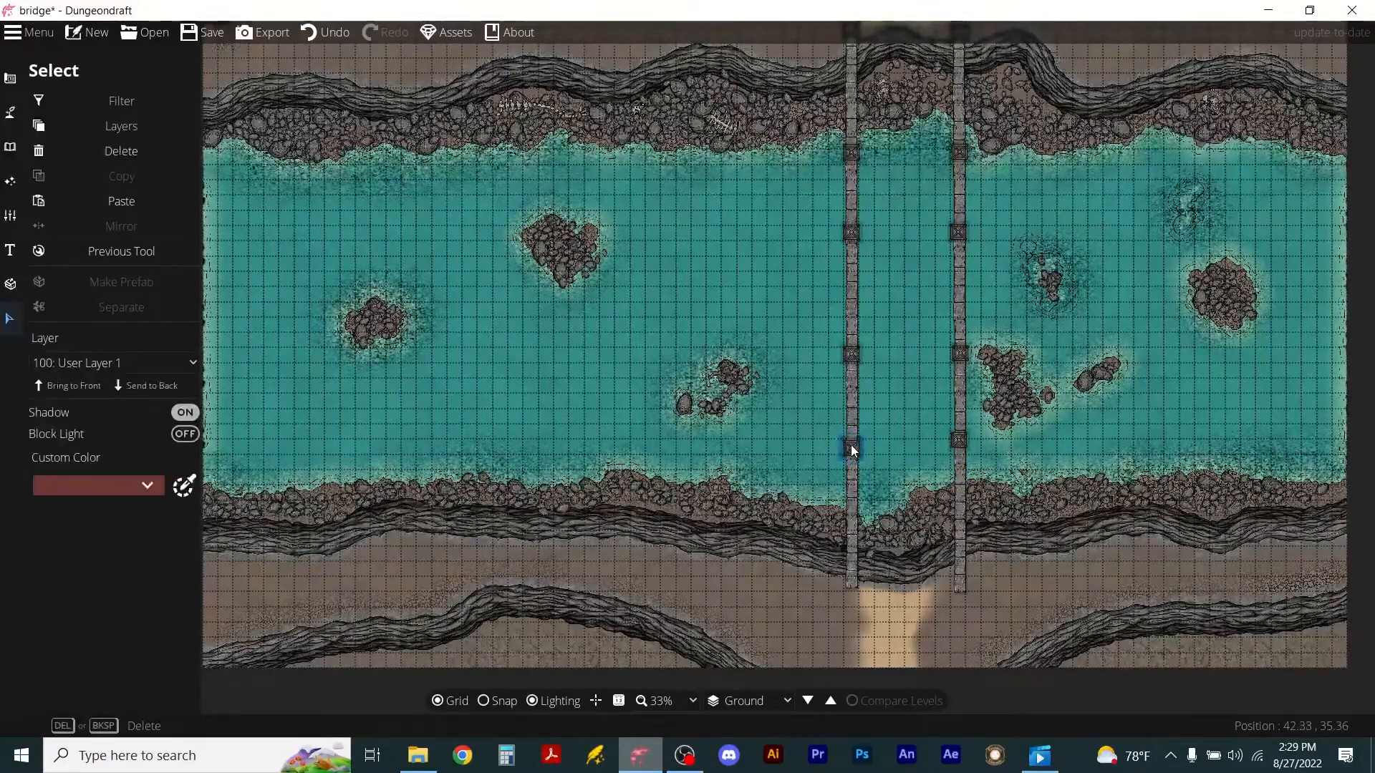
Fine-tune the moved pillars so each pair lines up across the bridge and sits centred on its wall.
{"action": "left_click_drag", "start_coordinate": [959, 443], "coordinate": [959, 441]}
{"action": "left_click_drag", "start_coordinate": [959, 230], "coordinate": [960, 235]}
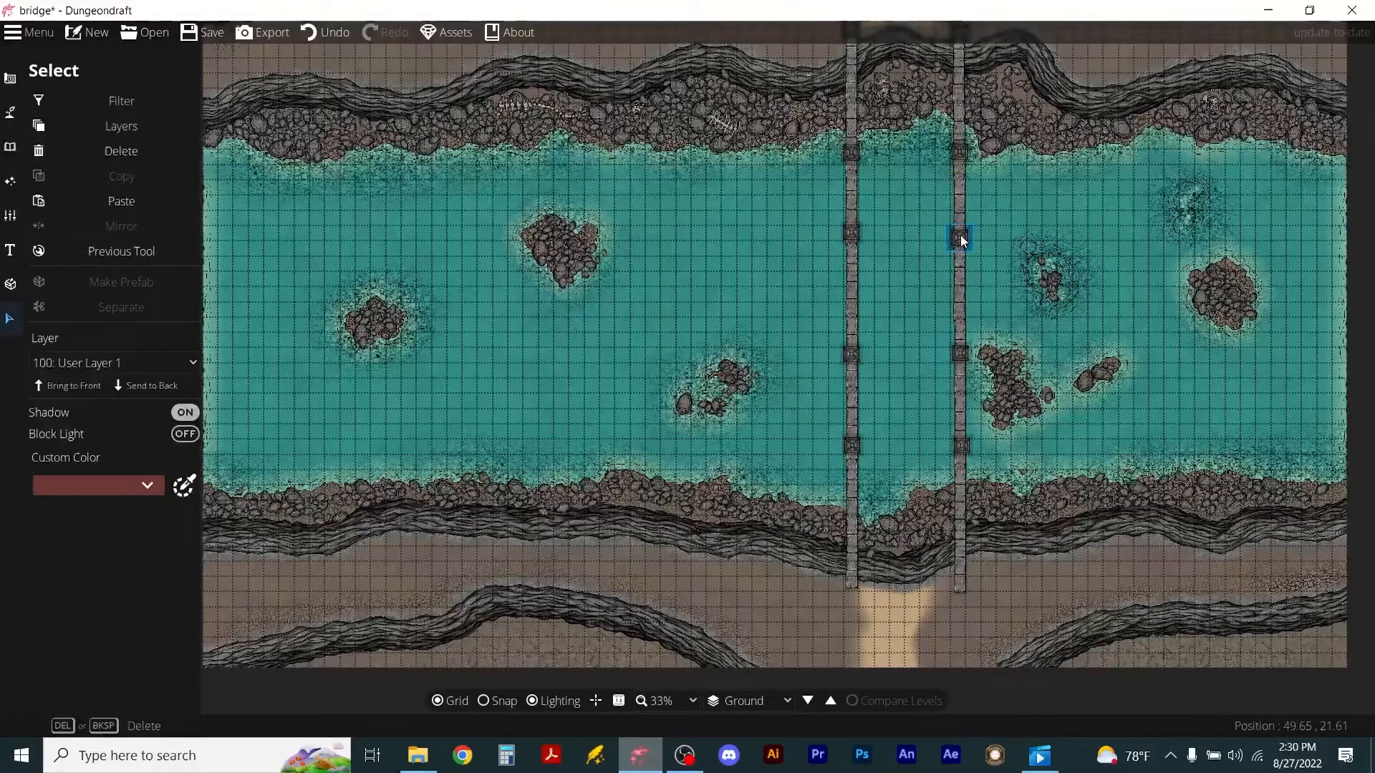
{"action": "left_click_drag", "start_coordinate": [851, 233], "coordinate": [852, 242]}
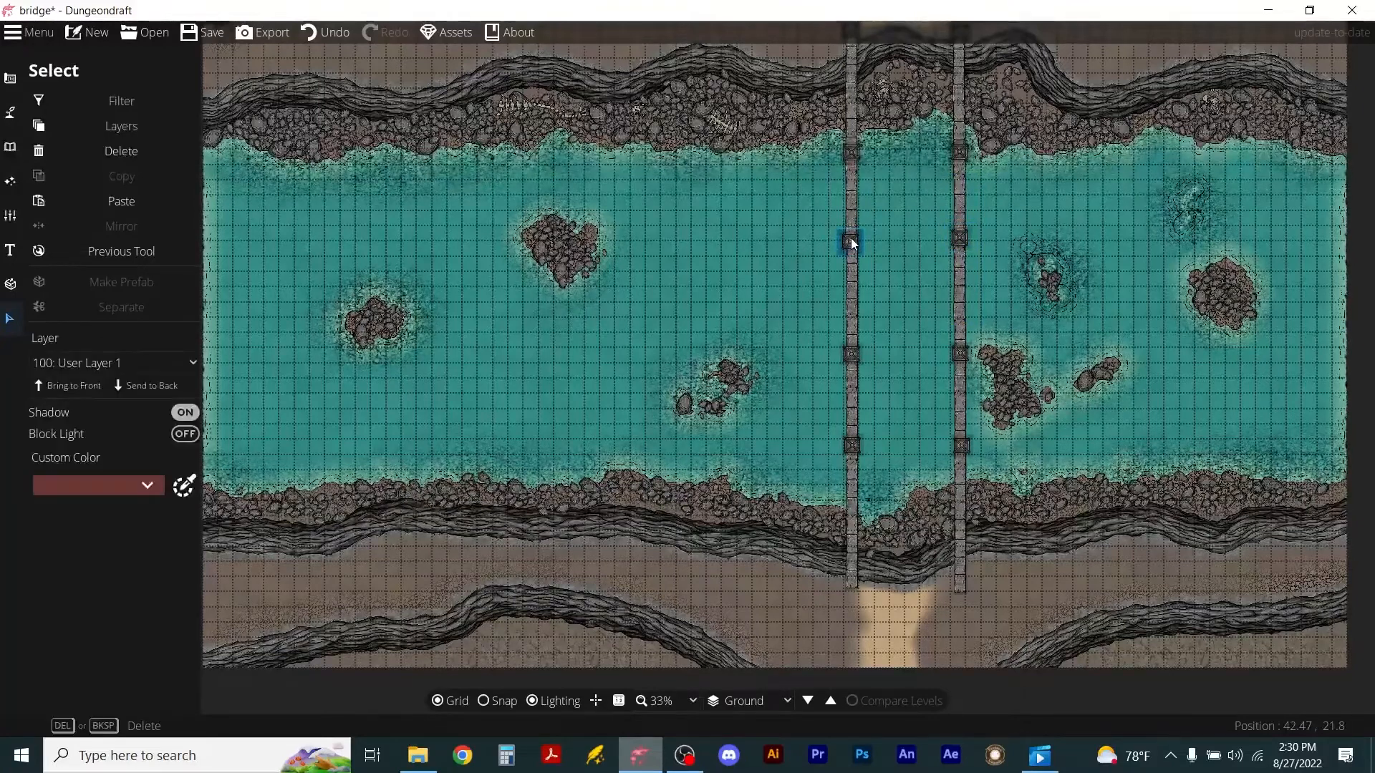
{"action": "left_click", "coordinate": [869, 247]}
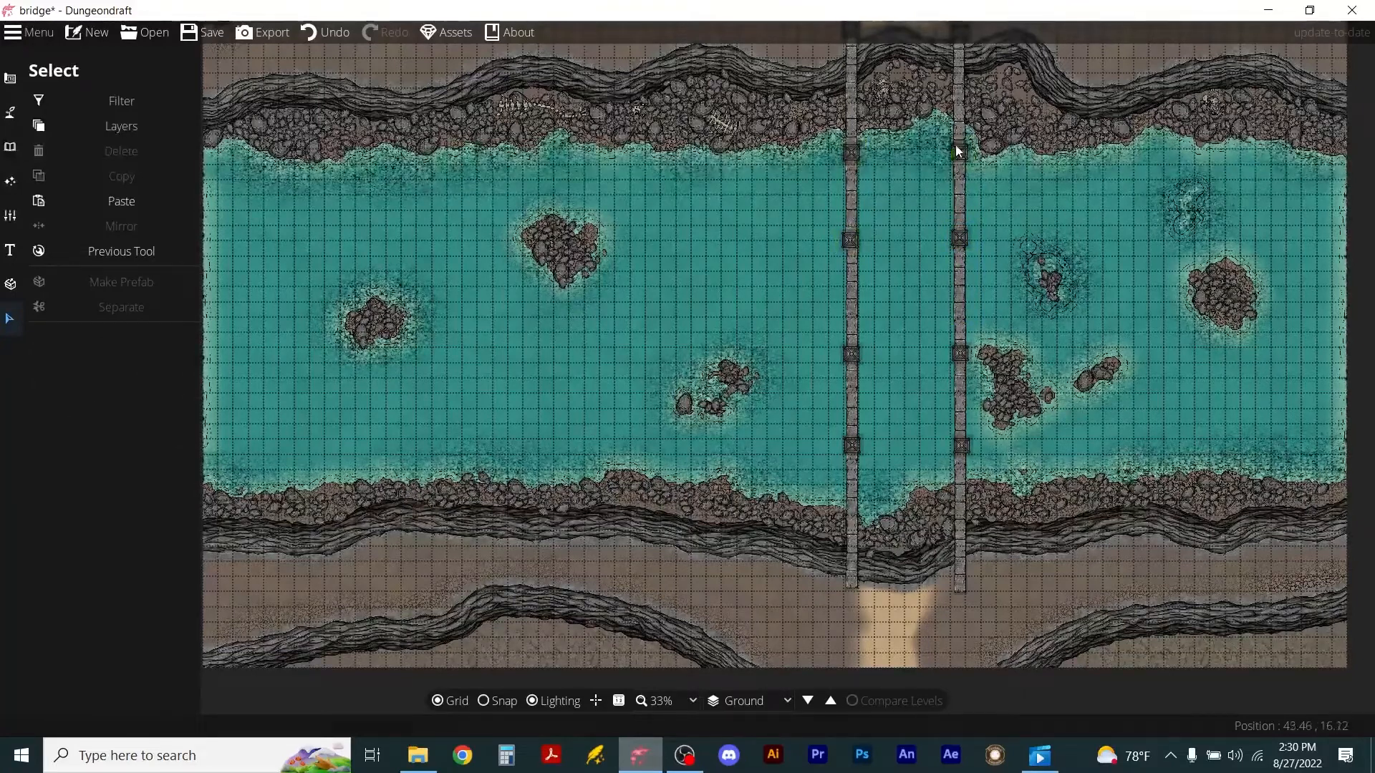
{"action": "scroll", "coordinate": [911, 179], "scroll_direction": "up", "scroll_amount": 2}
{"action": "scroll", "coordinate": [945, 208], "scroll_direction": "up", "scroll_amount": 3}
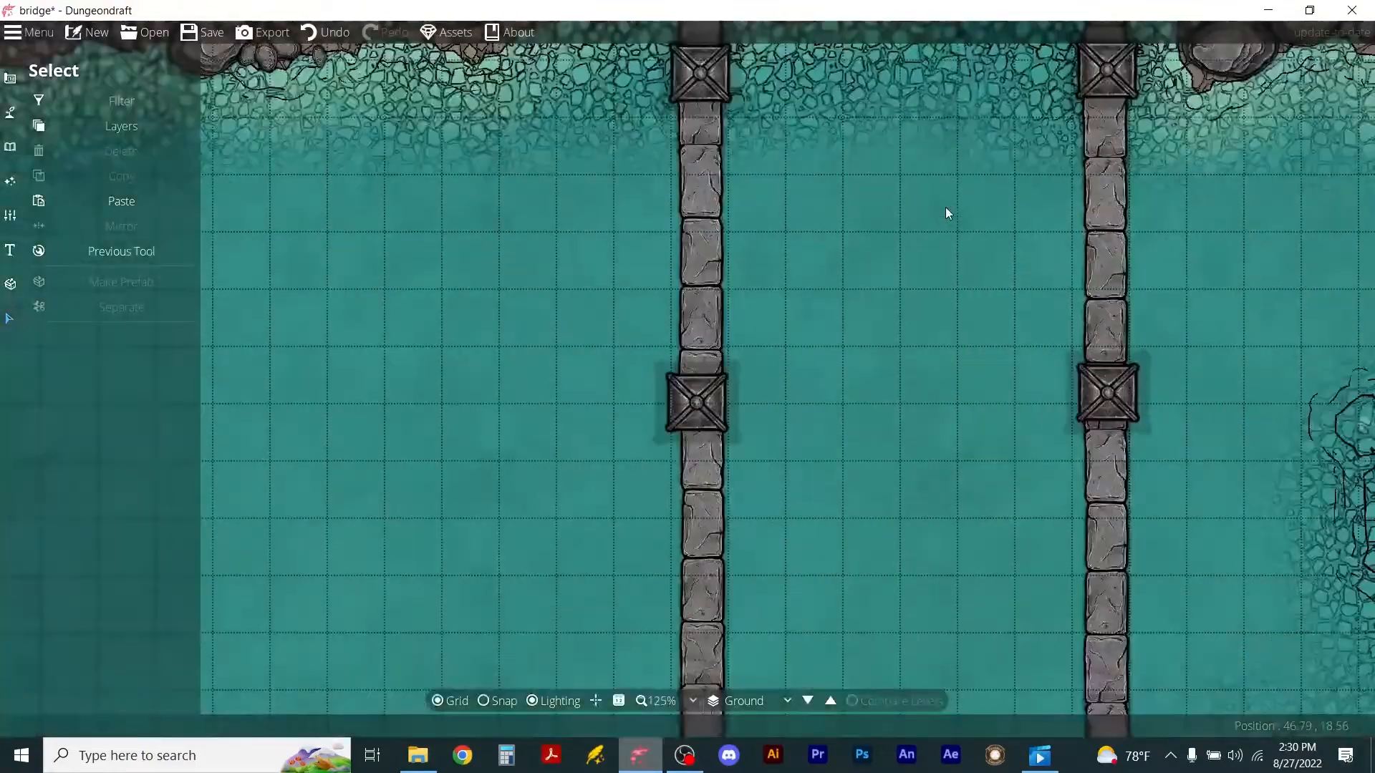
{"action": "left_click_drag", "start_coordinate": [686, 410], "coordinate": [688, 407]}
{"action": "left_click", "coordinate": [796, 378]}
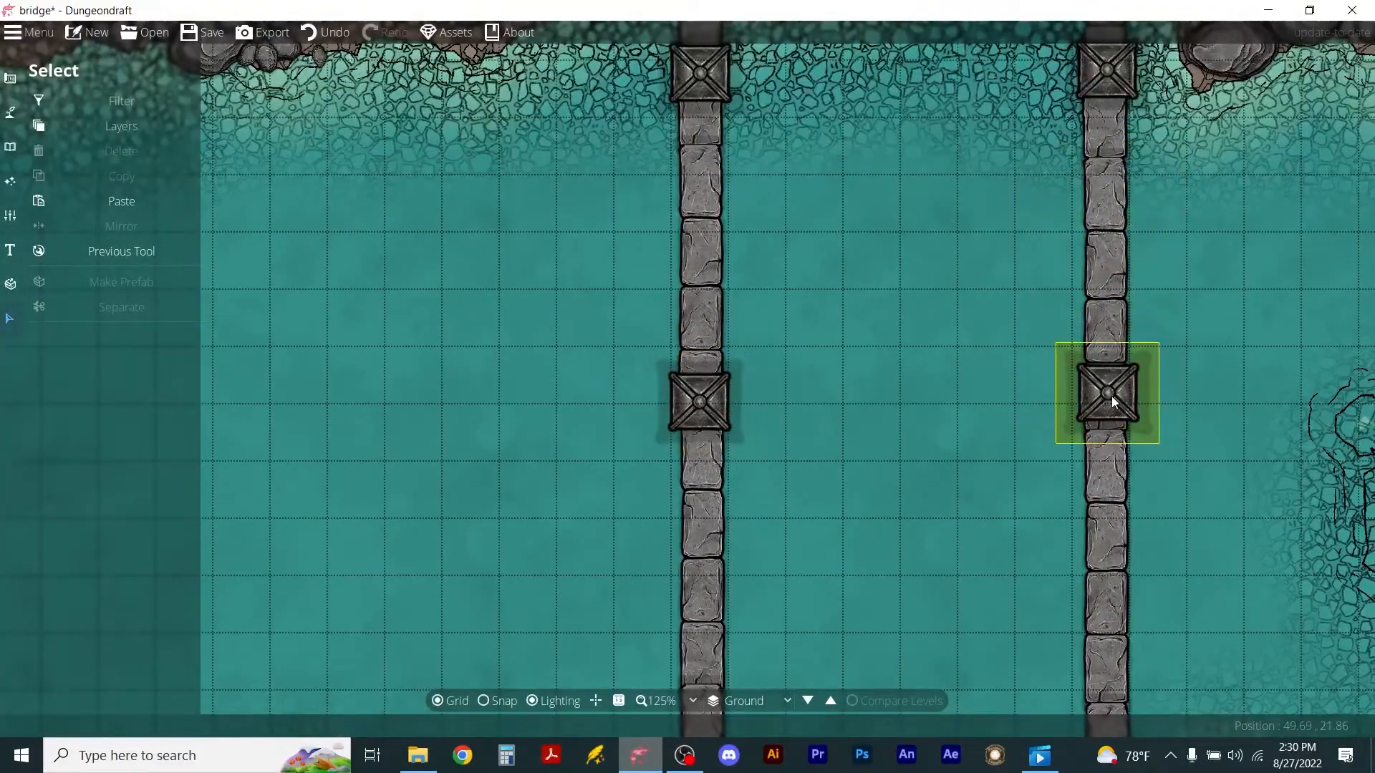
Examine the pillar alignment and spacing along both bridge walls from the northern cliff to the southern bank.
{"action": "scroll", "coordinate": [788, 384], "scroll_direction": "down", "scroll_amount": 3}
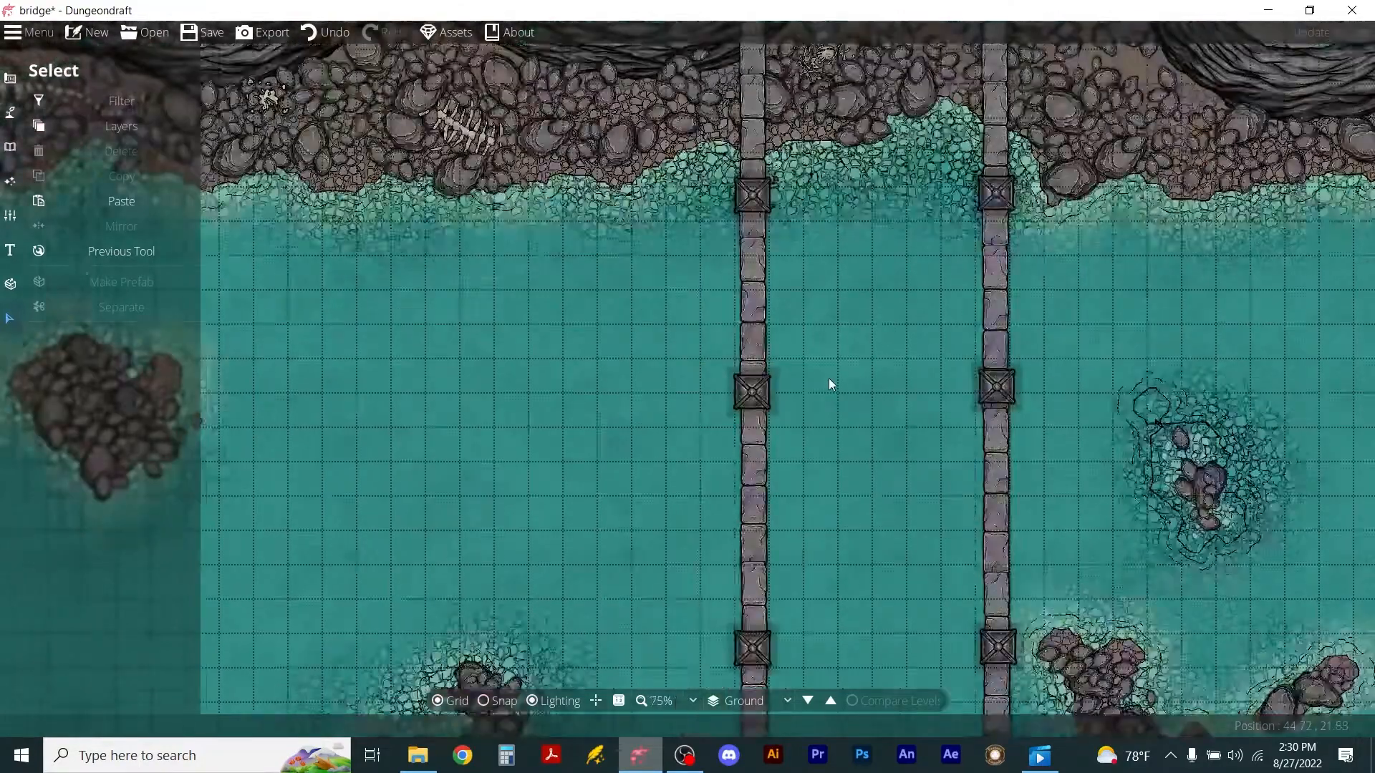
{"action": "scroll", "coordinate": [897, 249], "scroll_direction": "down", "scroll_amount": 2}
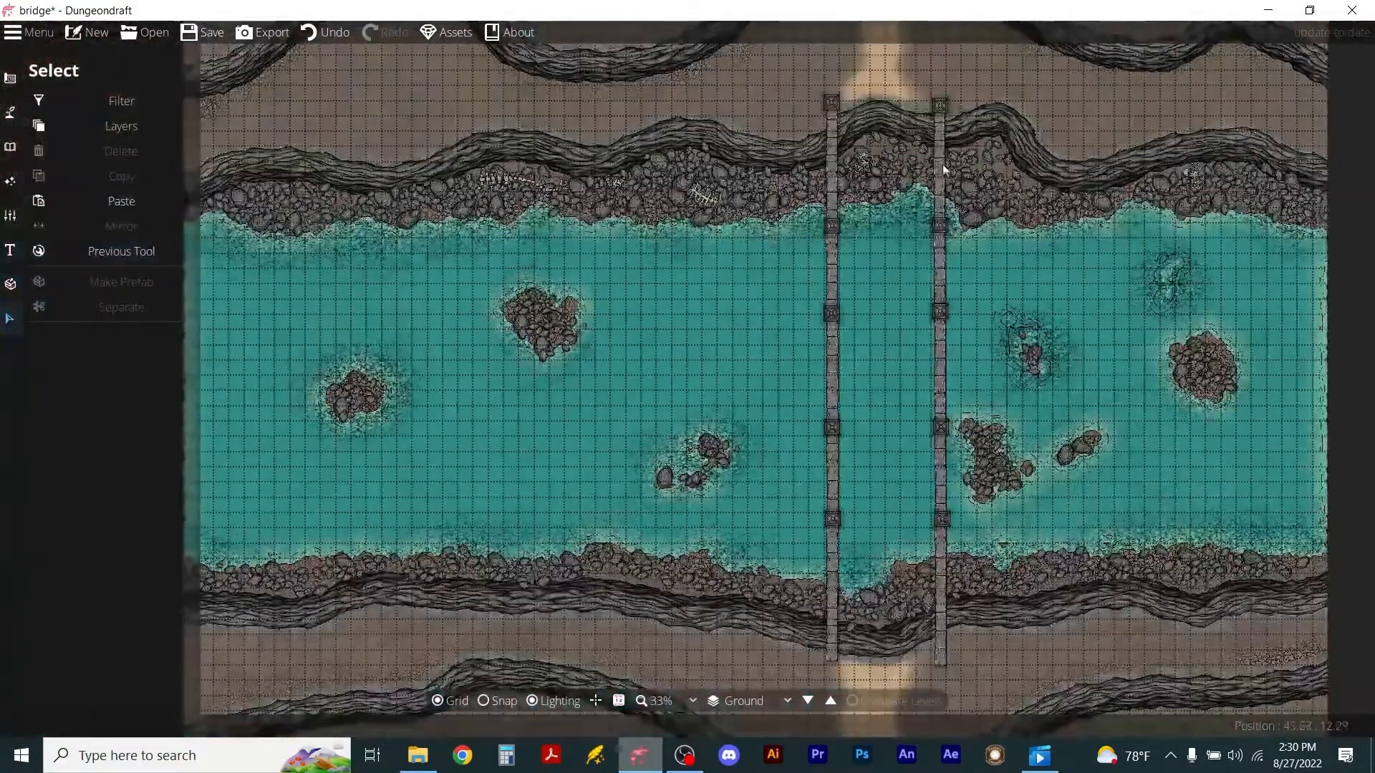
{"action": "scroll", "coordinate": [970, 157], "scroll_direction": "up", "scroll_amount": 1}
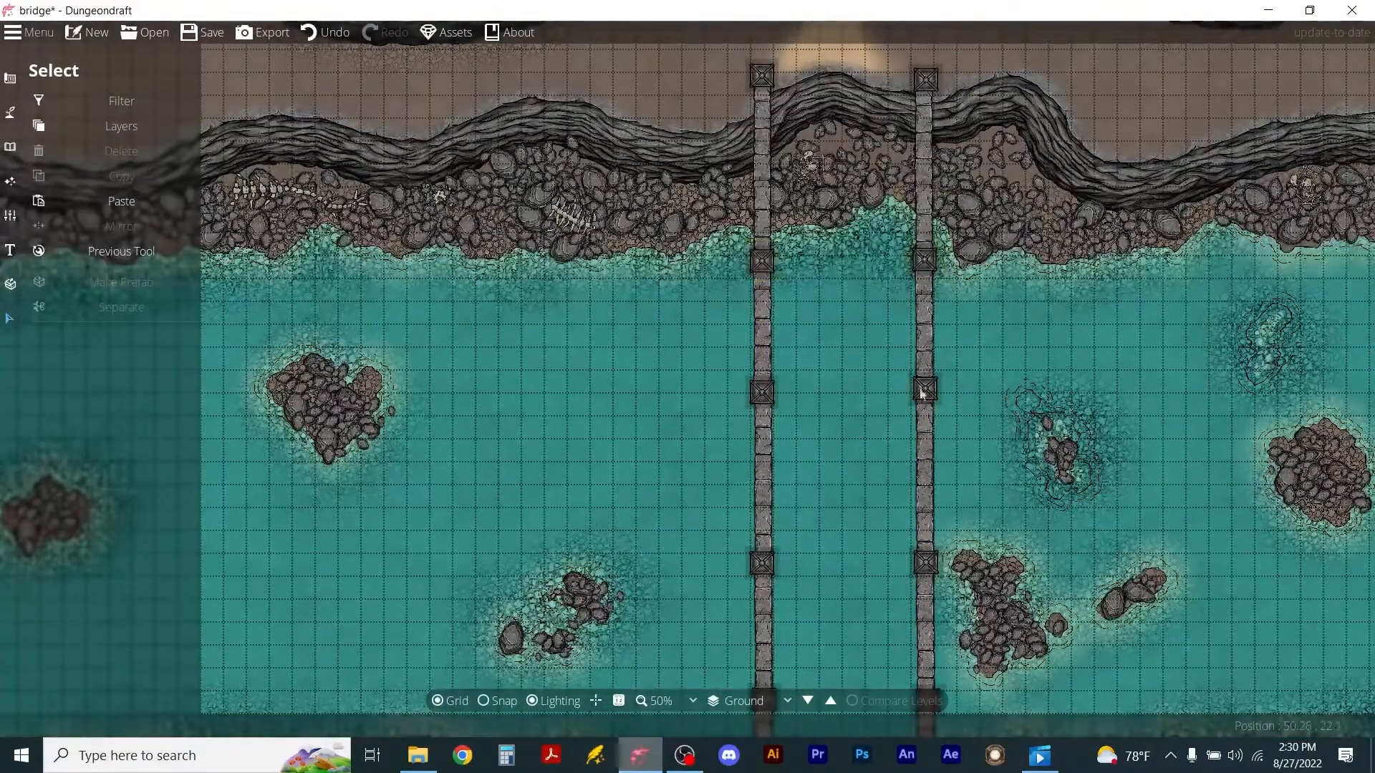
{"action": "left_click", "coordinate": [10, 113]}
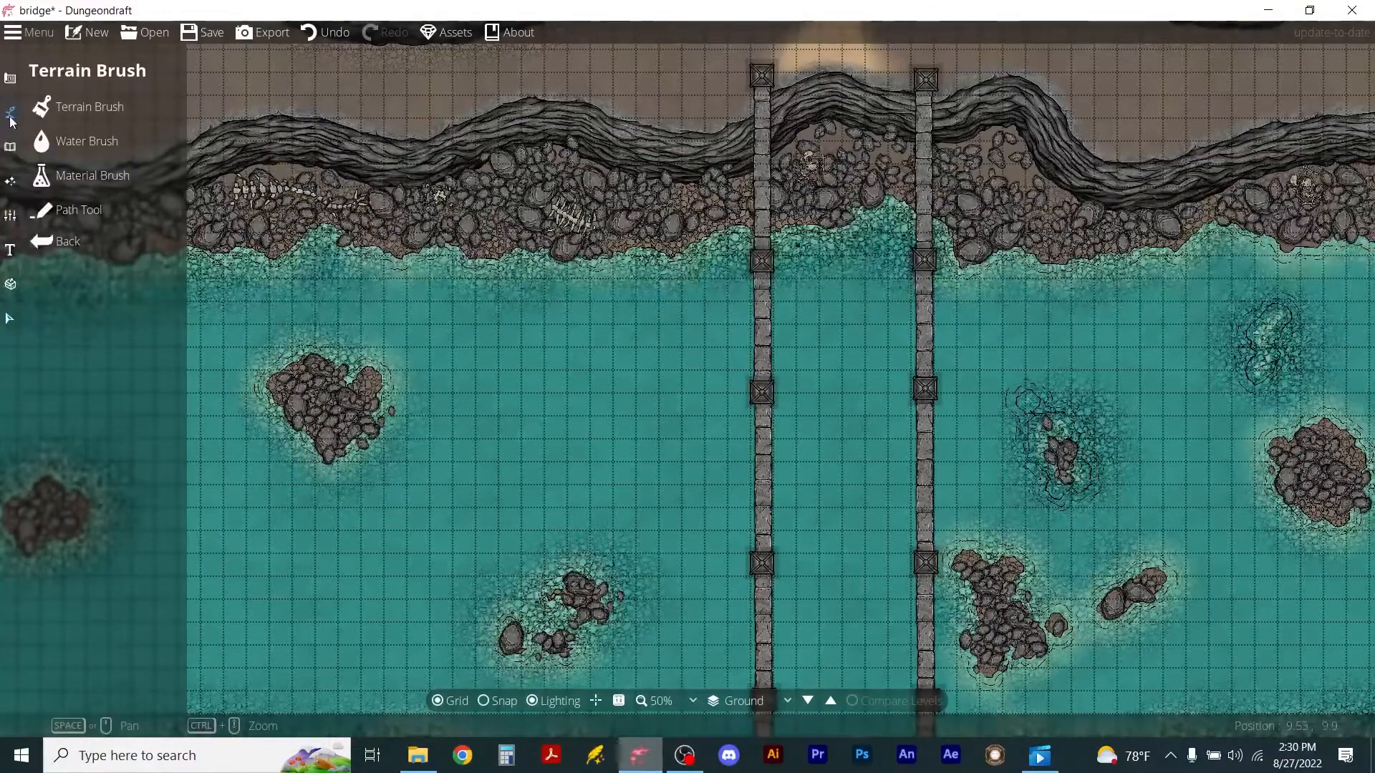
{"action": "left_click", "coordinate": [83, 141]}
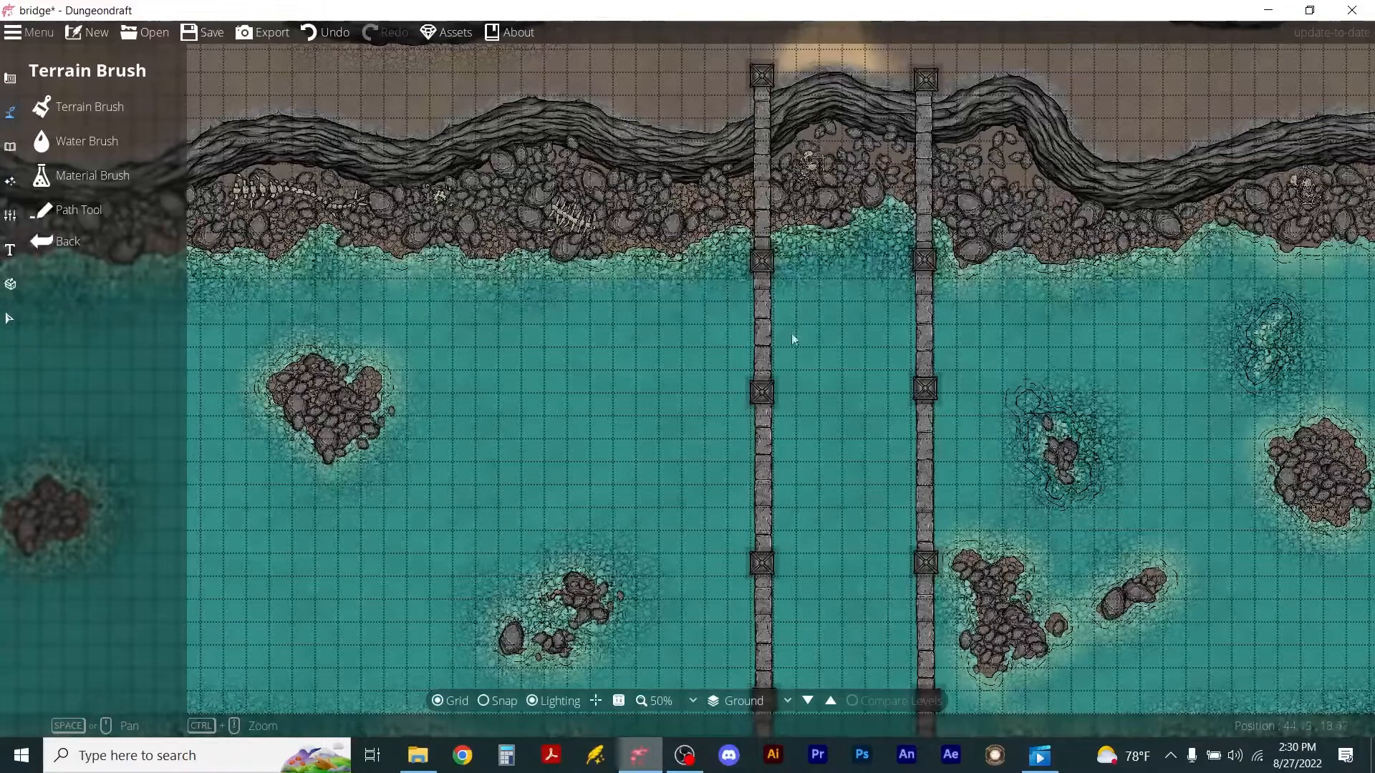
{"action": "scroll", "coordinate": [859, 501], "scroll_direction": "down", "scroll_amount": 5}
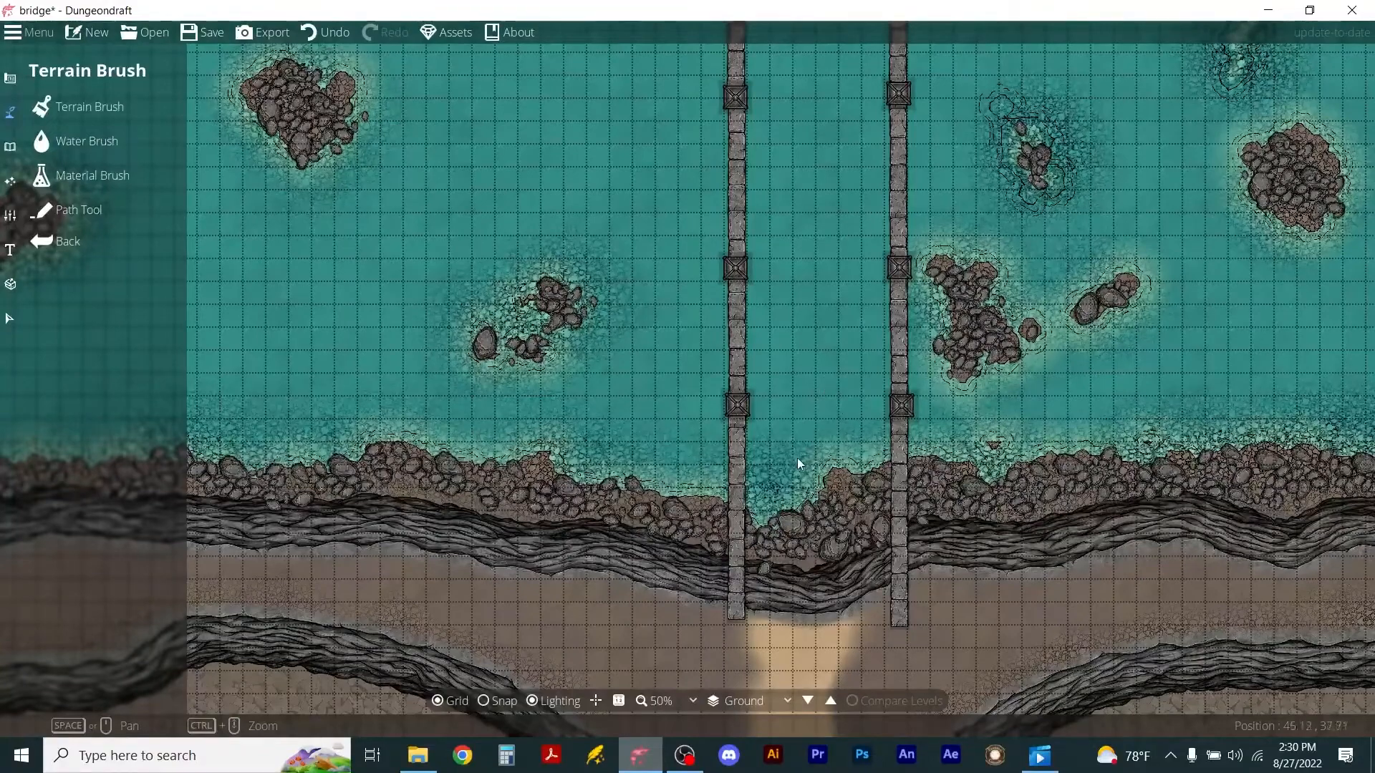
{"action": "scroll", "coordinate": [822, 482], "scroll_direction": "up", "scroll_amount": 3}
{"action": "scroll", "coordinate": [823, 490], "scroll_direction": "up", "scroll_amount": 2}
{"action": "left_click_drag", "start_coordinate": [801, 332], "coordinate": [783, 371]}
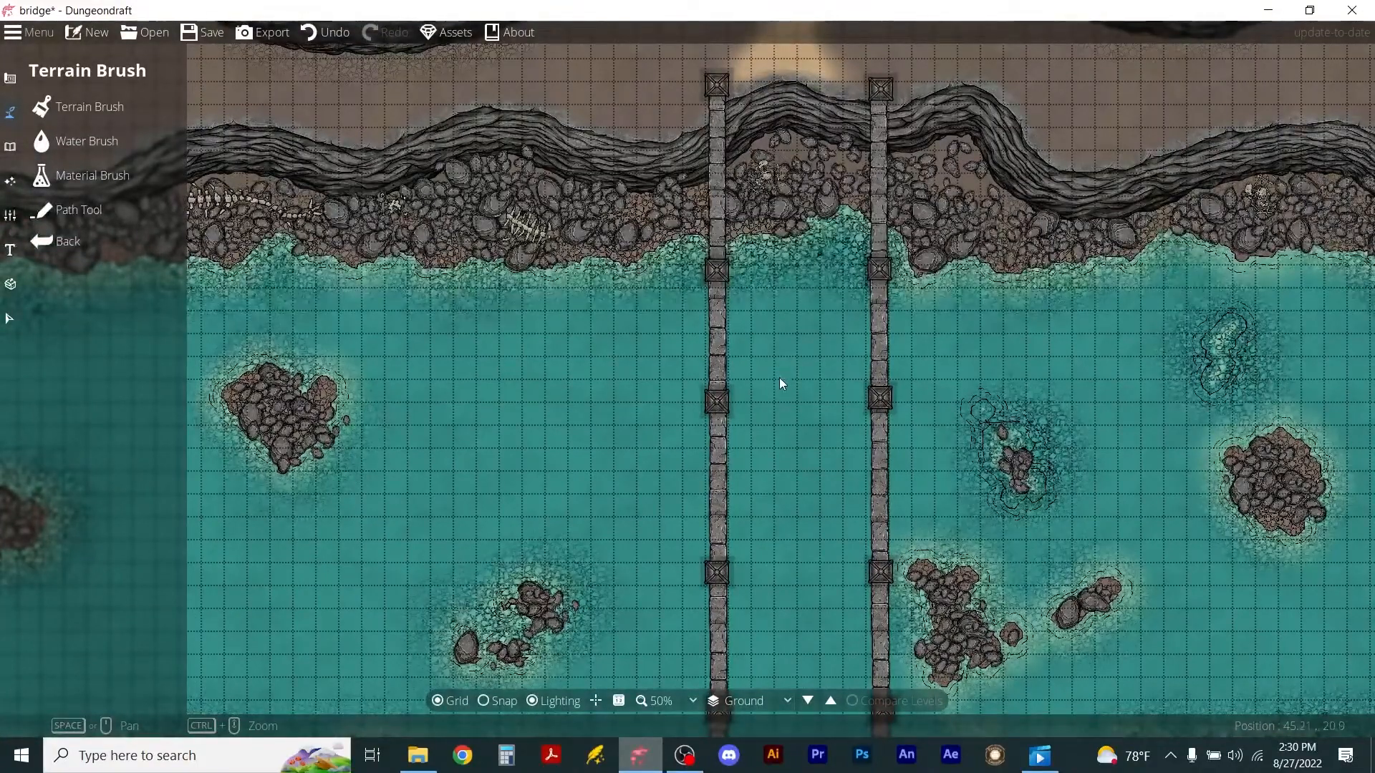
Browse the object library's bridge results and choose the cross-shaped slate stone joint.
{"action": "left_click", "coordinate": [10, 147]}
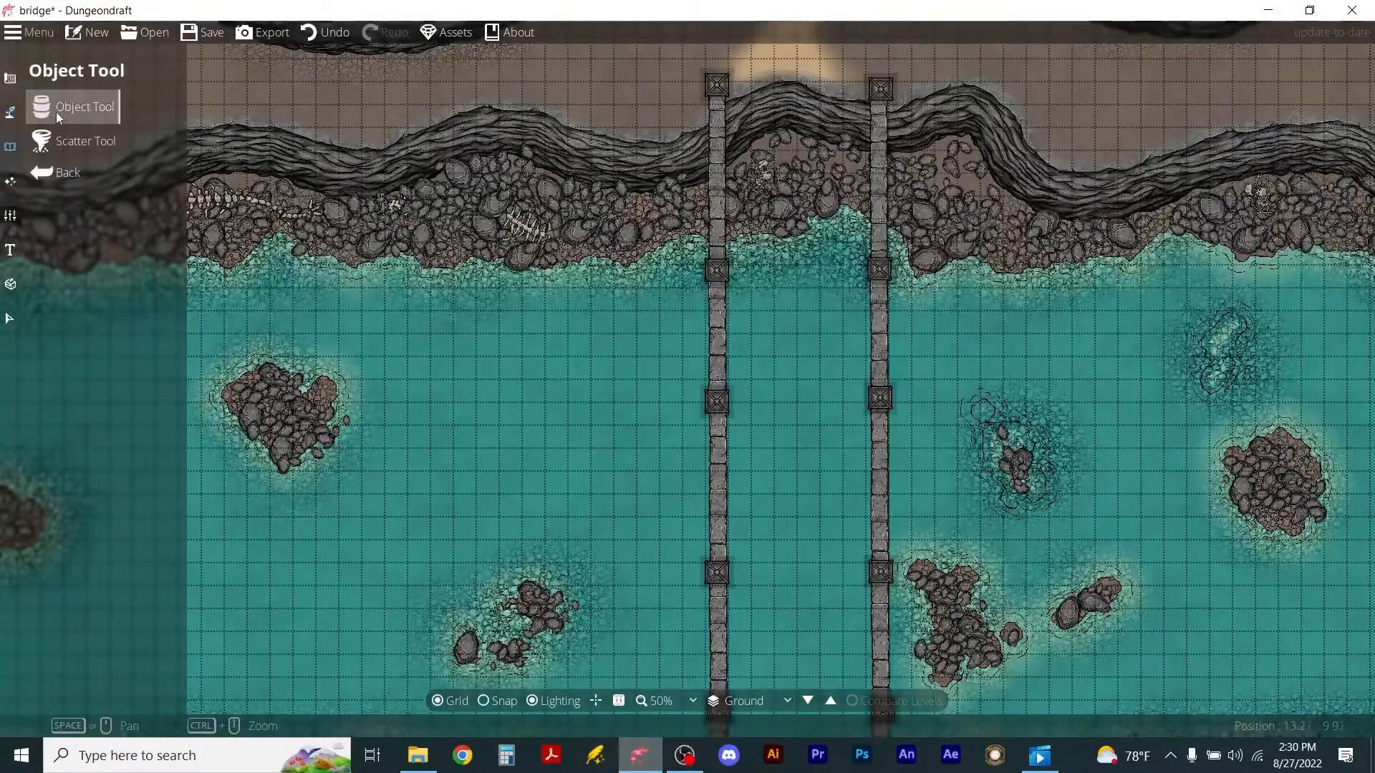
{"action": "left_click", "coordinate": [57, 111]}
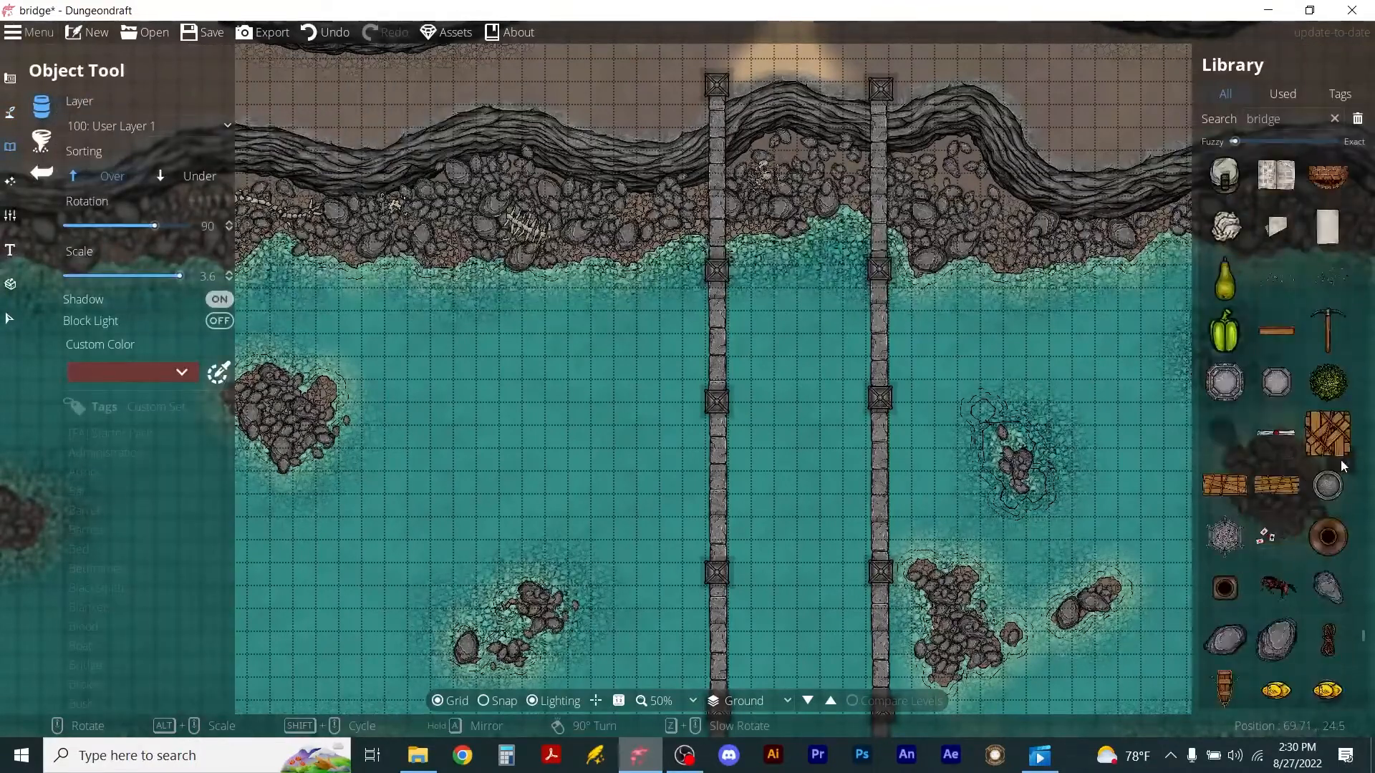
{"action": "scroll", "coordinate": [1342, 466], "scroll_direction": "down", "scroll_amount": 5}
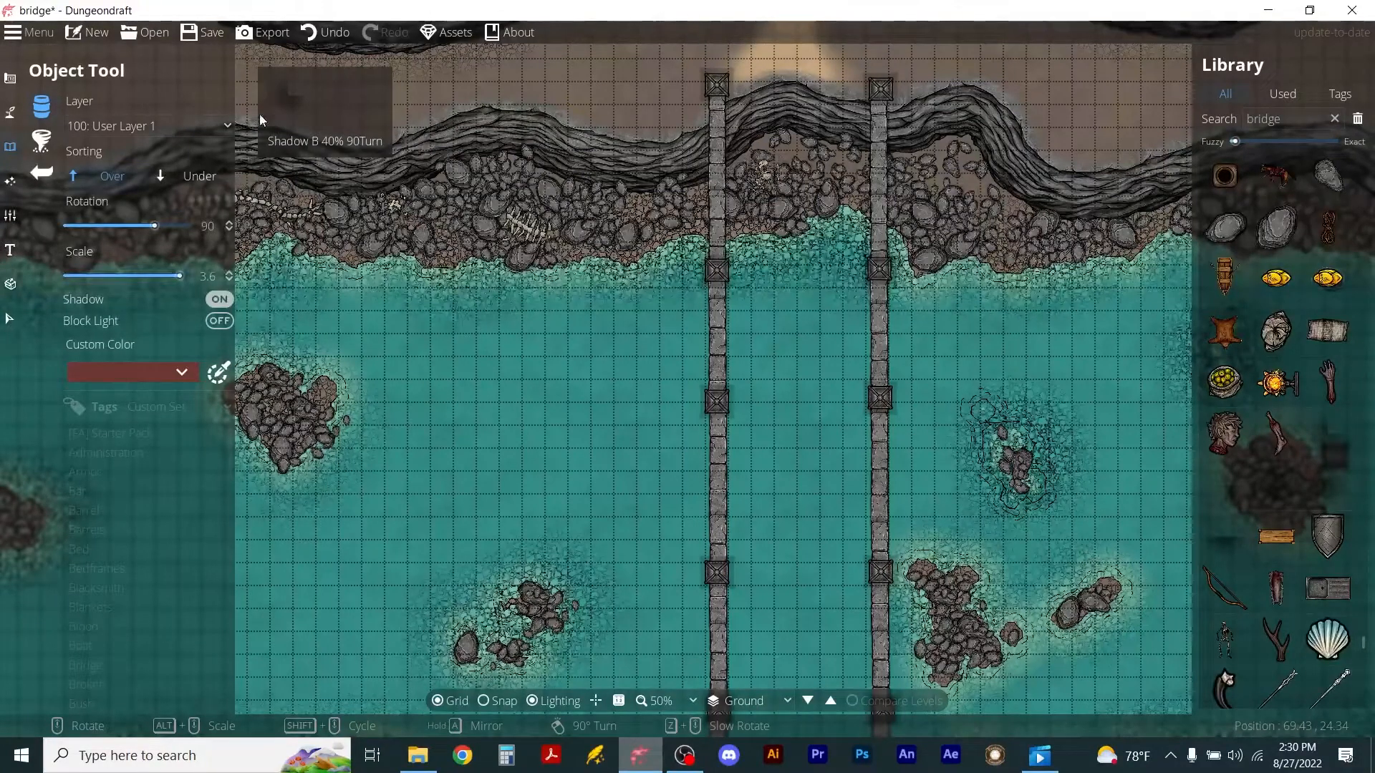
{"action": "scroll", "coordinate": [1331, 444], "scroll_direction": "up", "scroll_amount": 1}
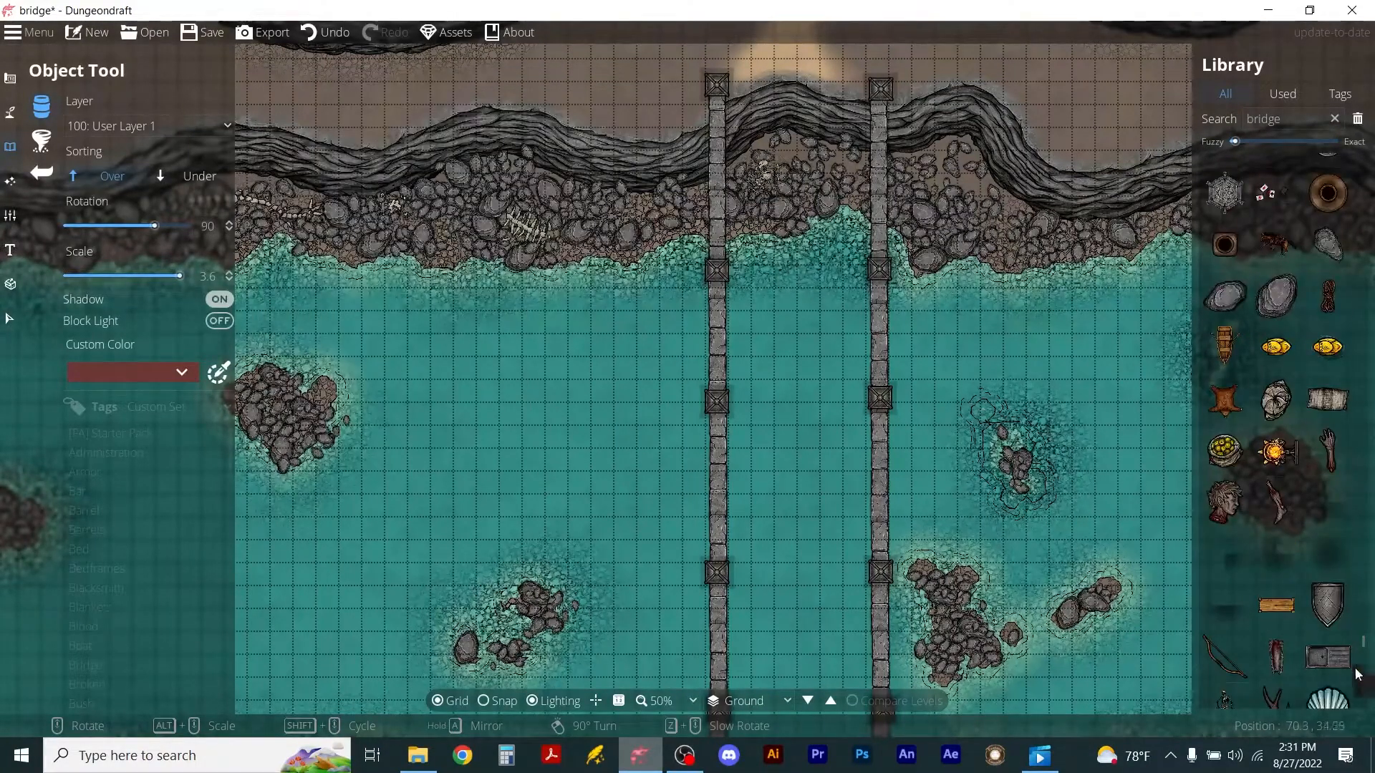
{"action": "scroll", "coordinate": [1359, 648], "scroll_direction": "down", "scroll_amount": 10}
{"action": "left_click_drag", "start_coordinate": [1363, 660], "coordinate": [1363, 659]}
{"action": "mouse_move", "coordinate": [1323, 234]}
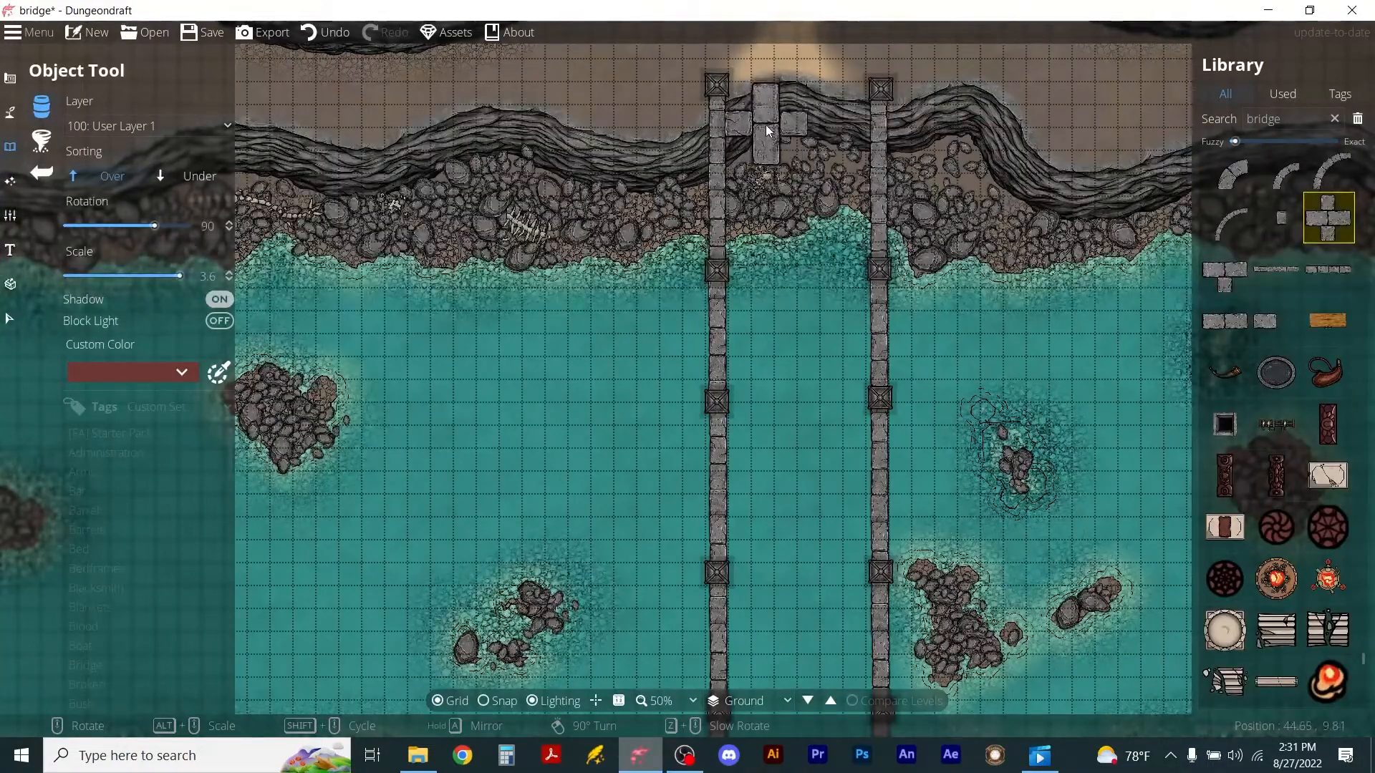
Try paving between the walls south of the northern shoreline with two interlocking cross-shaped stone joints, and undo both.
{"action": "scroll", "coordinate": [766, 129], "scroll_direction": "up", "scroll_amount": 2}
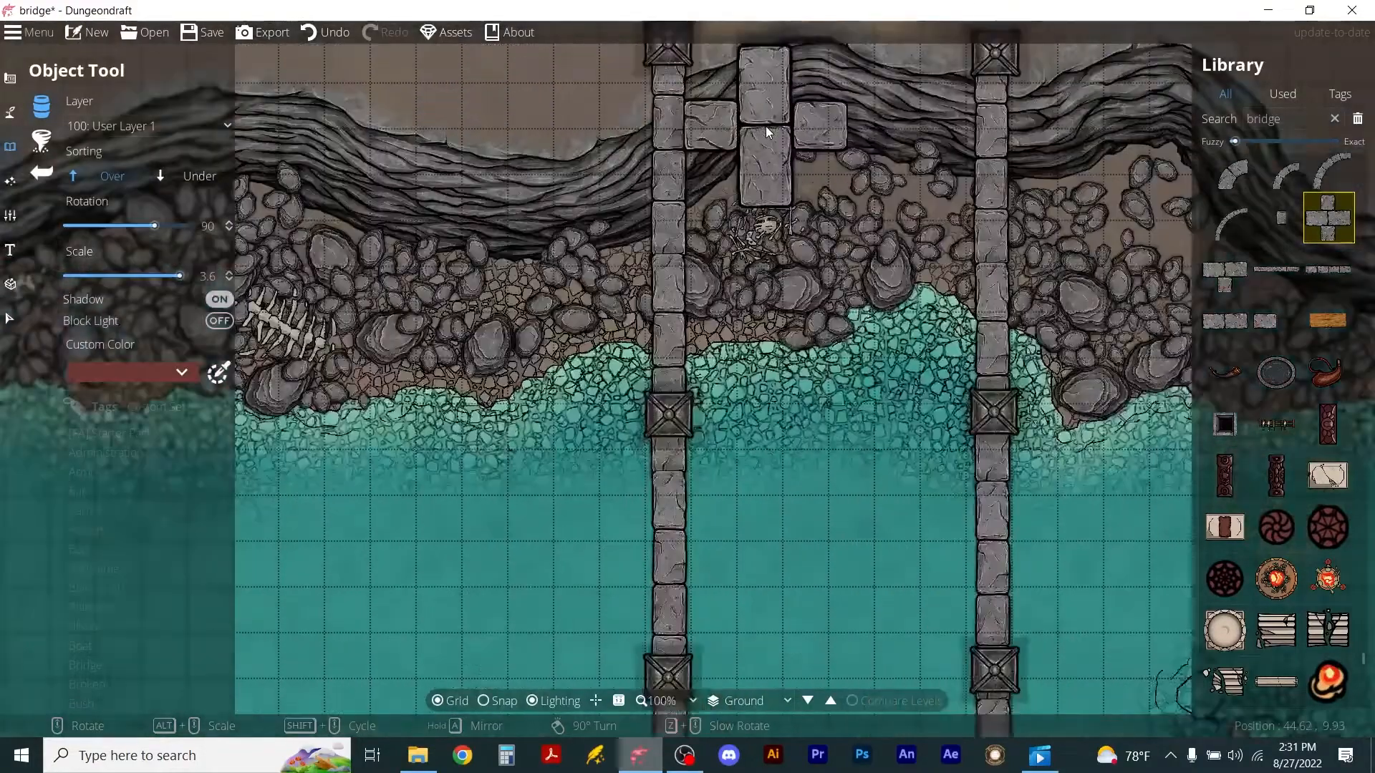
{"action": "scroll", "coordinate": [781, 147], "scroll_direction": "down", "scroll_amount": 2}
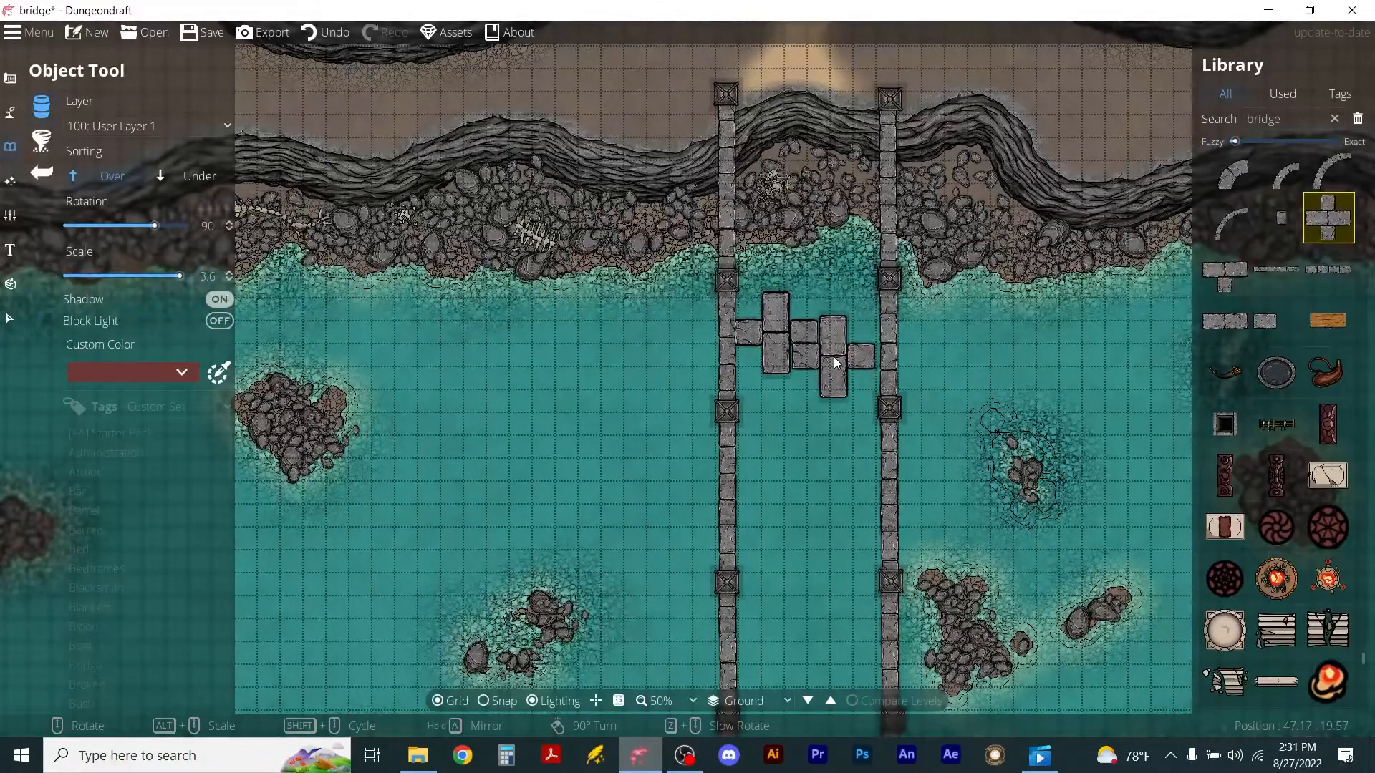
{"action": "left_click", "coordinate": [1225, 320]}
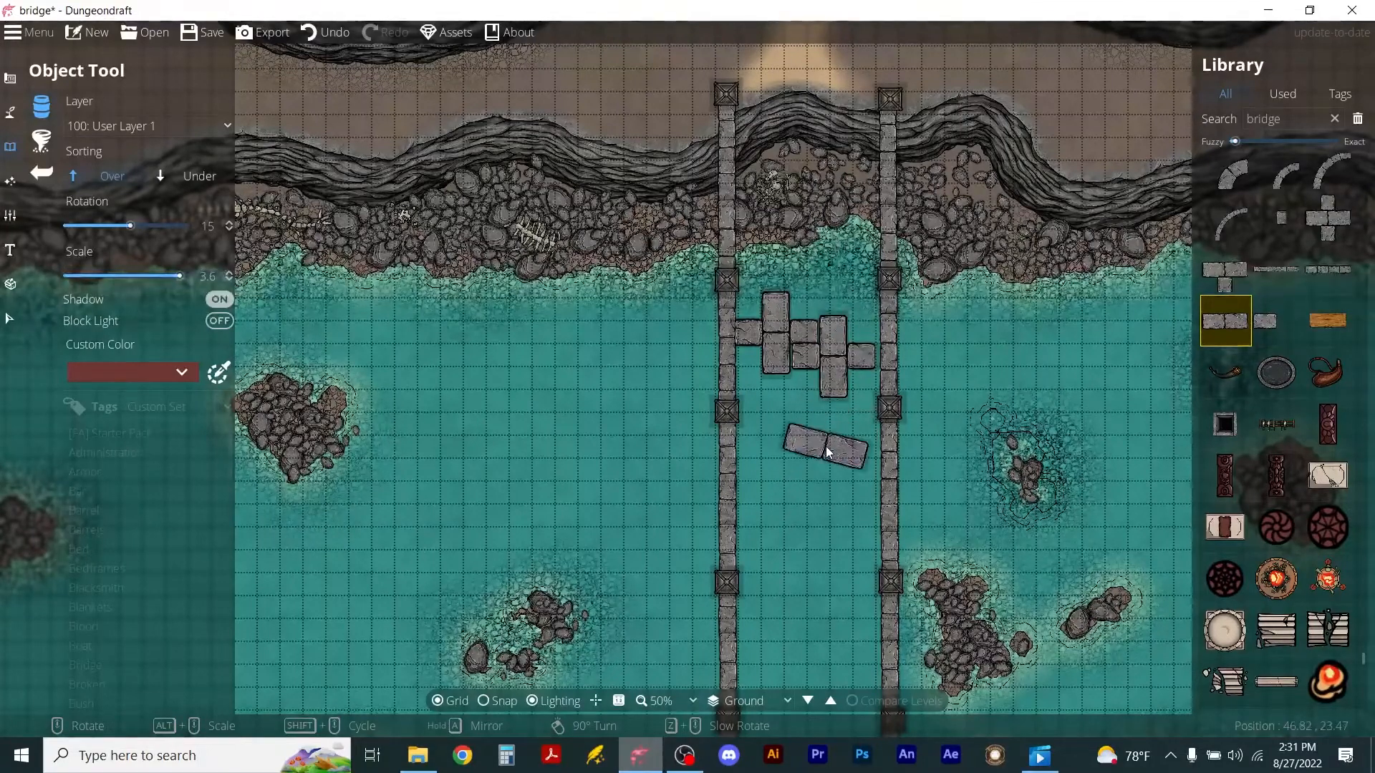
{"action": "key", "text": "ctrl+z"}
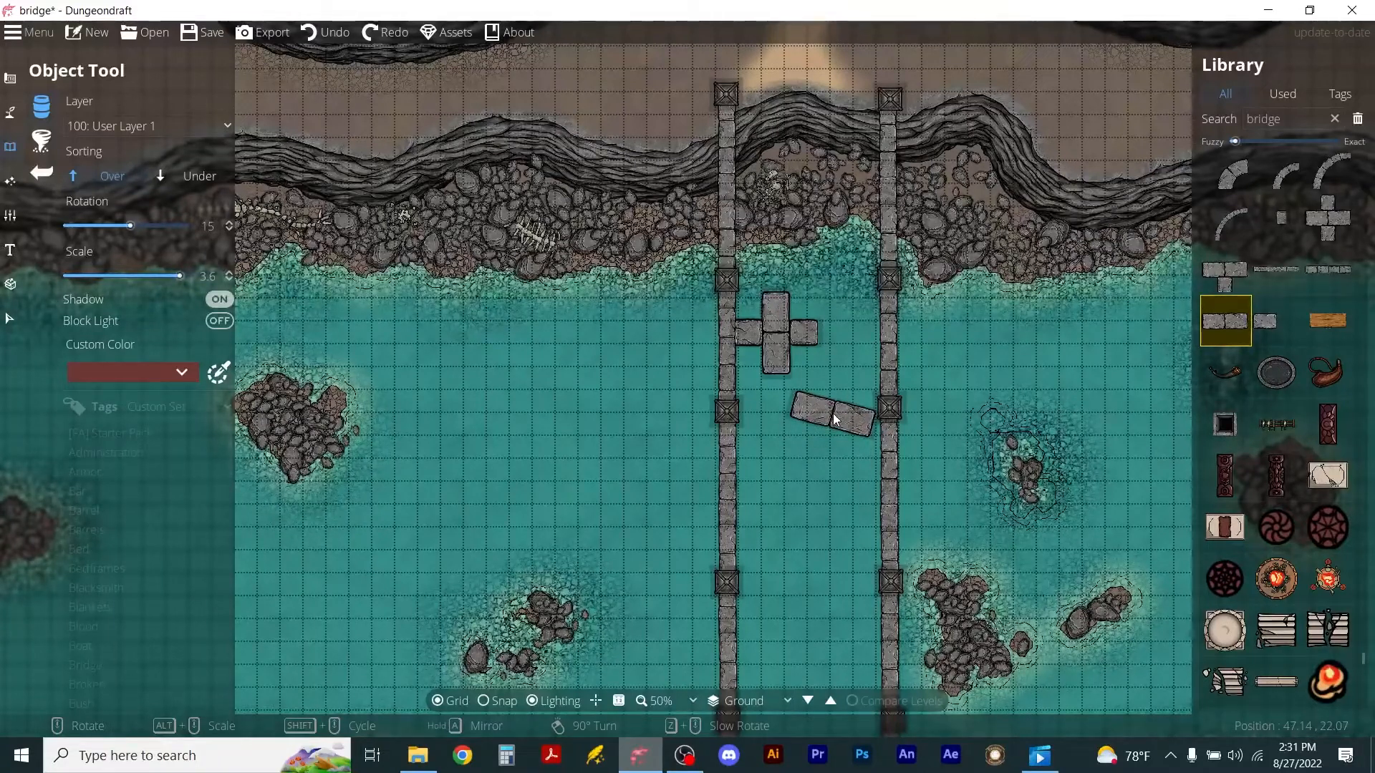
{"action": "key", "text": "ctrl+z"}
Lay a two-block stone slab rotated 90° along each wall at the northern shoreline, with a T-shaped joint at scale 4 between them.
{"action": "scroll", "coordinate": [780, 365], "scroll_direction": "down", "scroll_amount": 2}
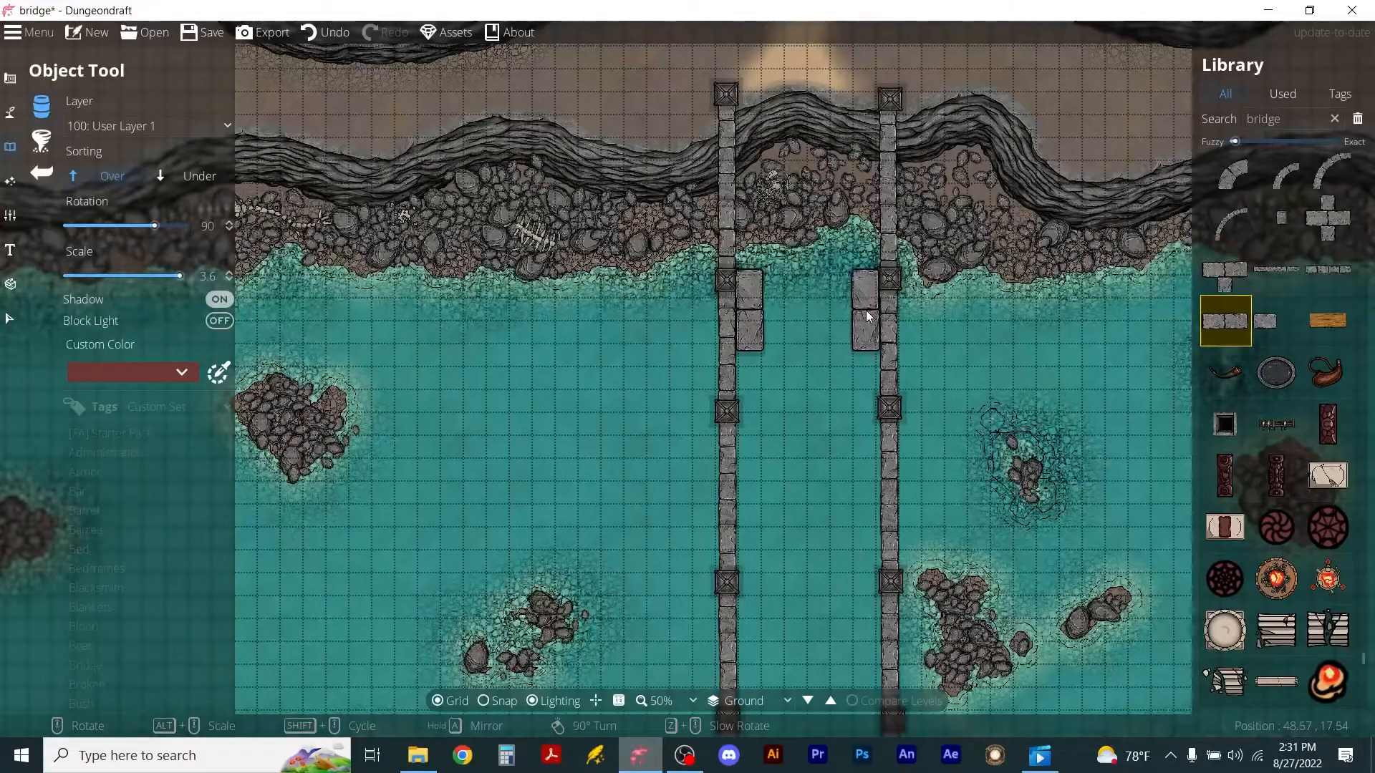
{"action": "scroll", "coordinate": [863, 322], "scroll_direction": "up", "scroll_amount": 3, "text": "shift"}
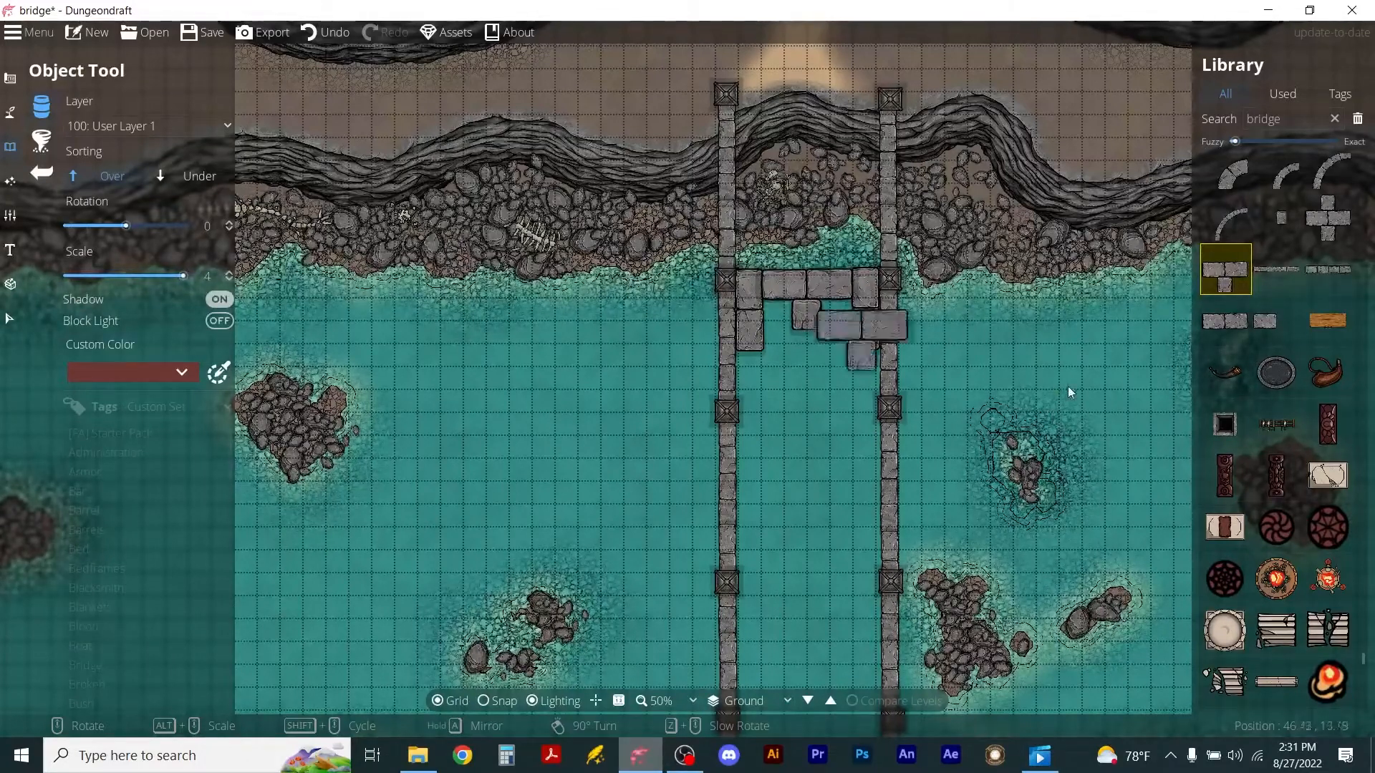
Add two two-block slabs at scale 4, rotated -90°, on either side of the T-shaped joint's stem.
{"action": "left_click", "coordinate": [1225, 320]}
{"action": "scroll", "coordinate": [866, 353], "scroll_direction": "up", "scroll_amount": 3}
{"action": "scroll", "coordinate": [866, 353], "scroll_direction": "down", "scroll_amount": 9}
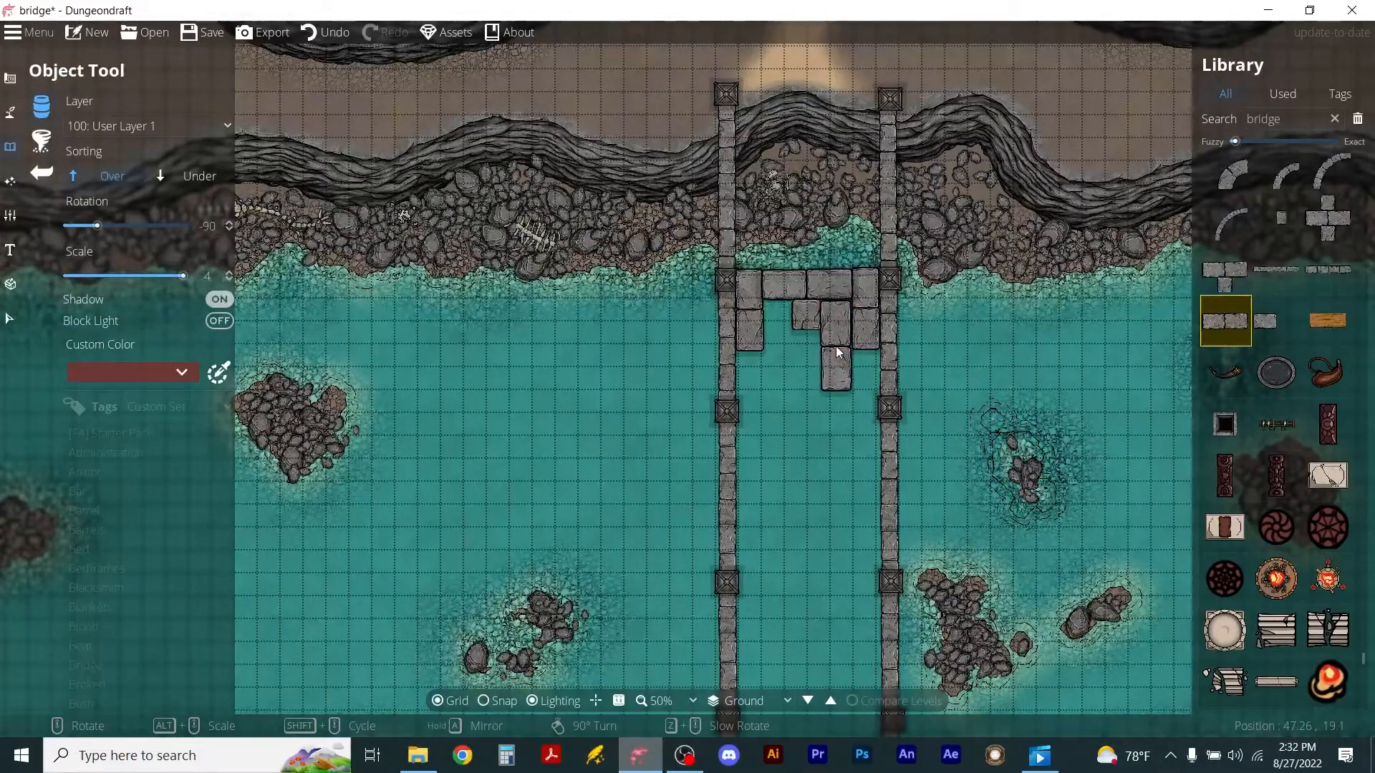
{"action": "left_click", "coordinate": [839, 350]}
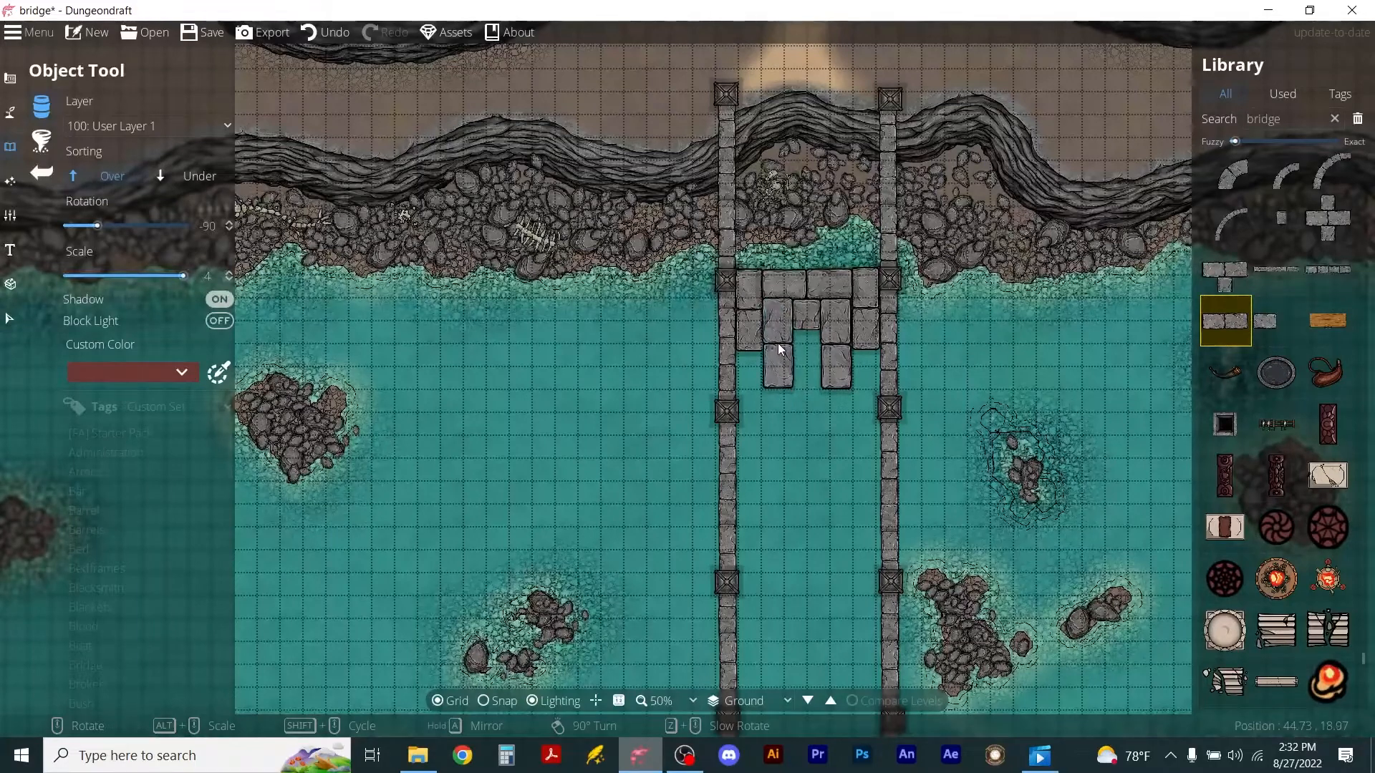
{"action": "left_click", "coordinate": [778, 347]}
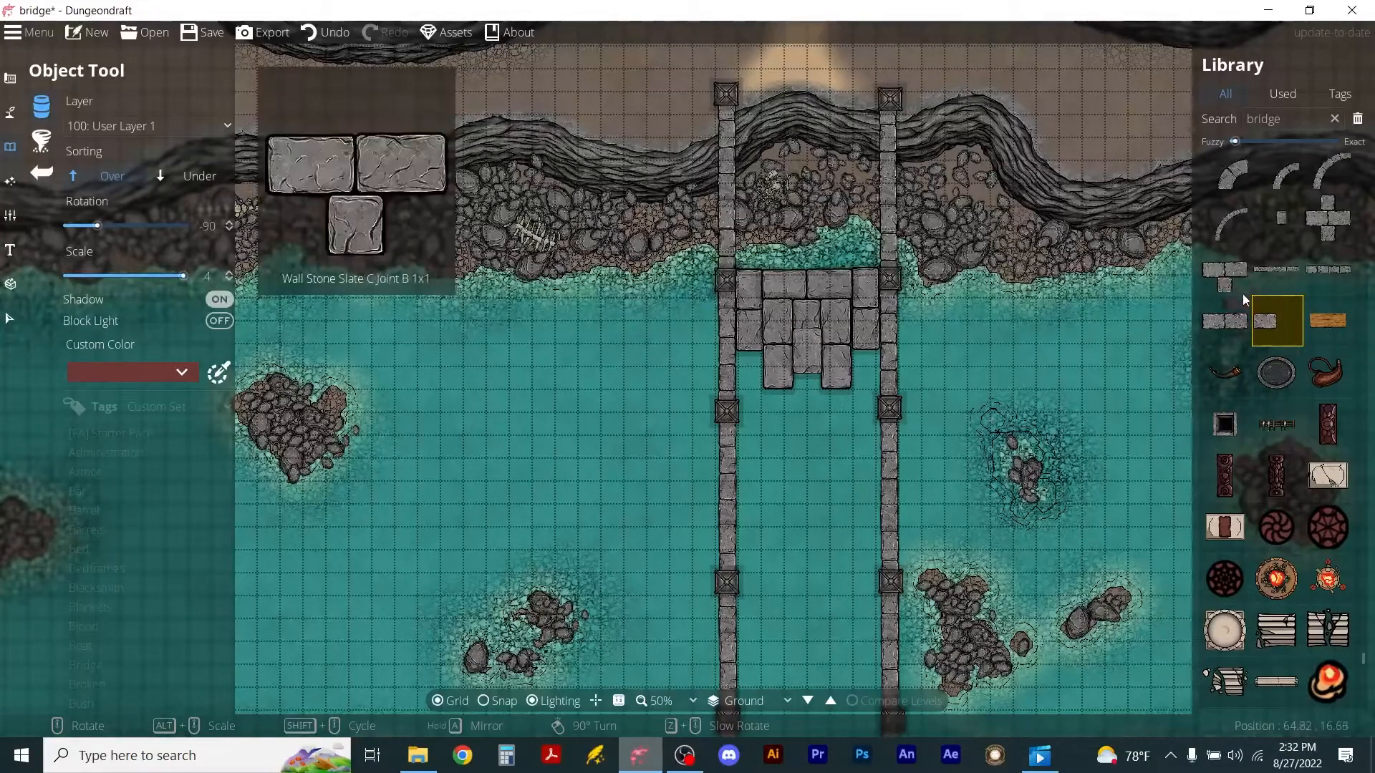
Fill the remaining gaps in the paving with single stone blocks in the centre column and beside each wall.
{"action": "left_click", "coordinate": [1279, 224]}
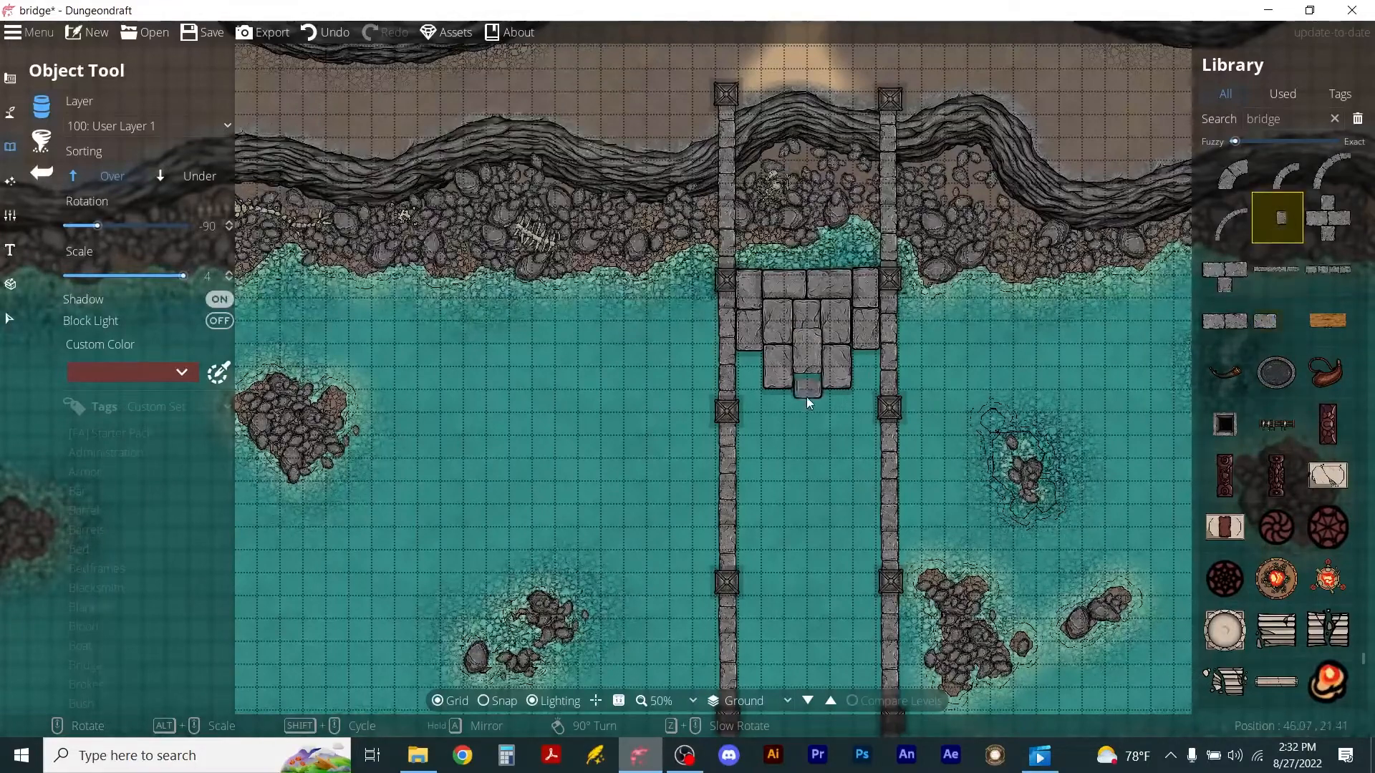
{"action": "scroll", "coordinate": [810, 385], "scroll_direction": "up", "scroll_amount": 5}
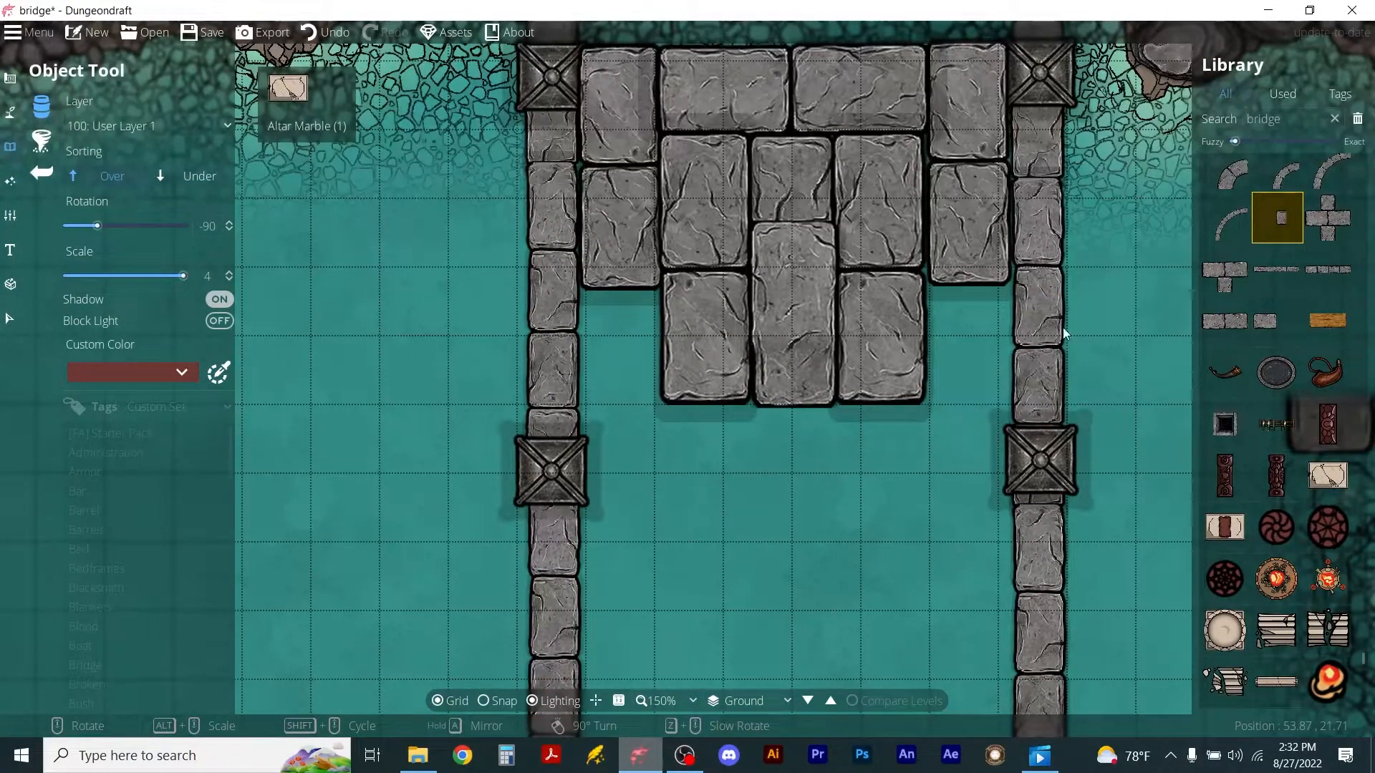
{"action": "left_click", "coordinate": [1245, 320]}
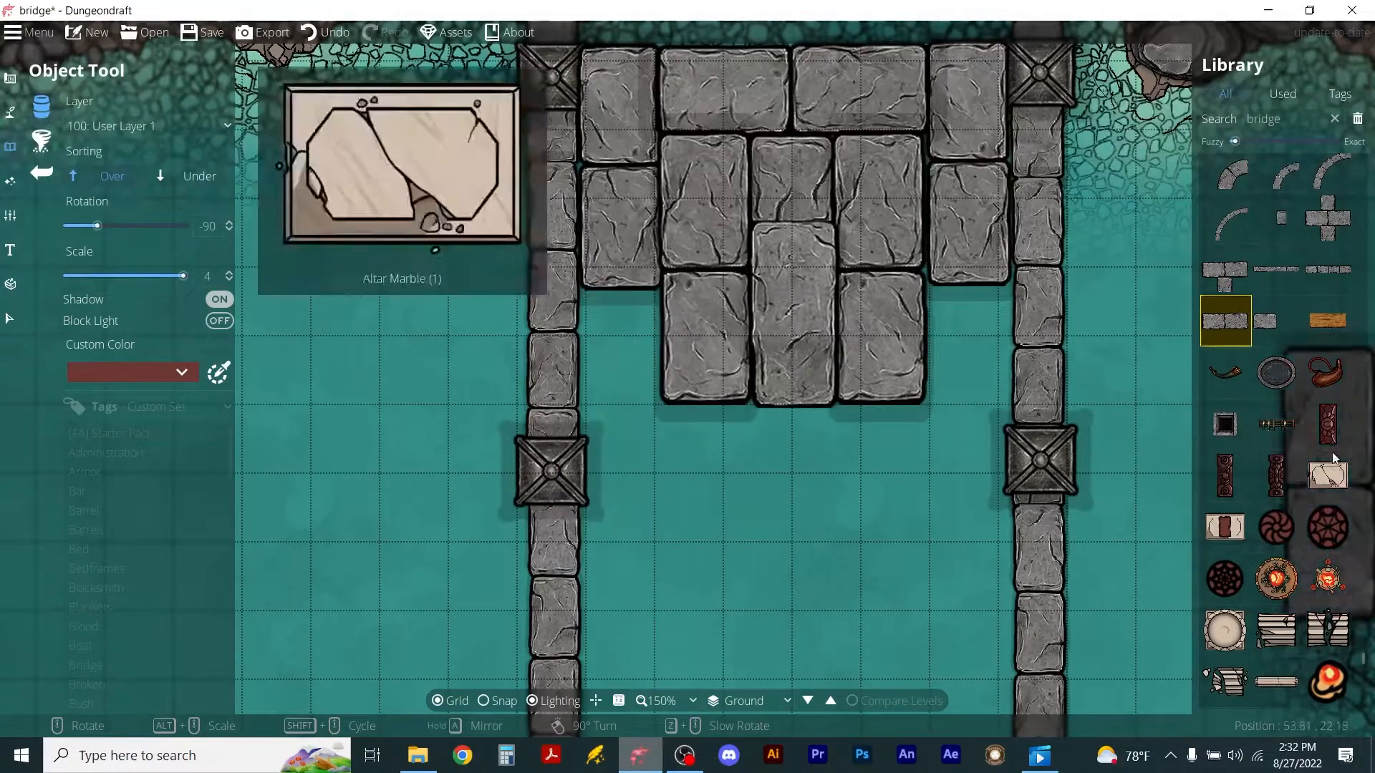
{"action": "left_click", "coordinate": [1266, 320]}
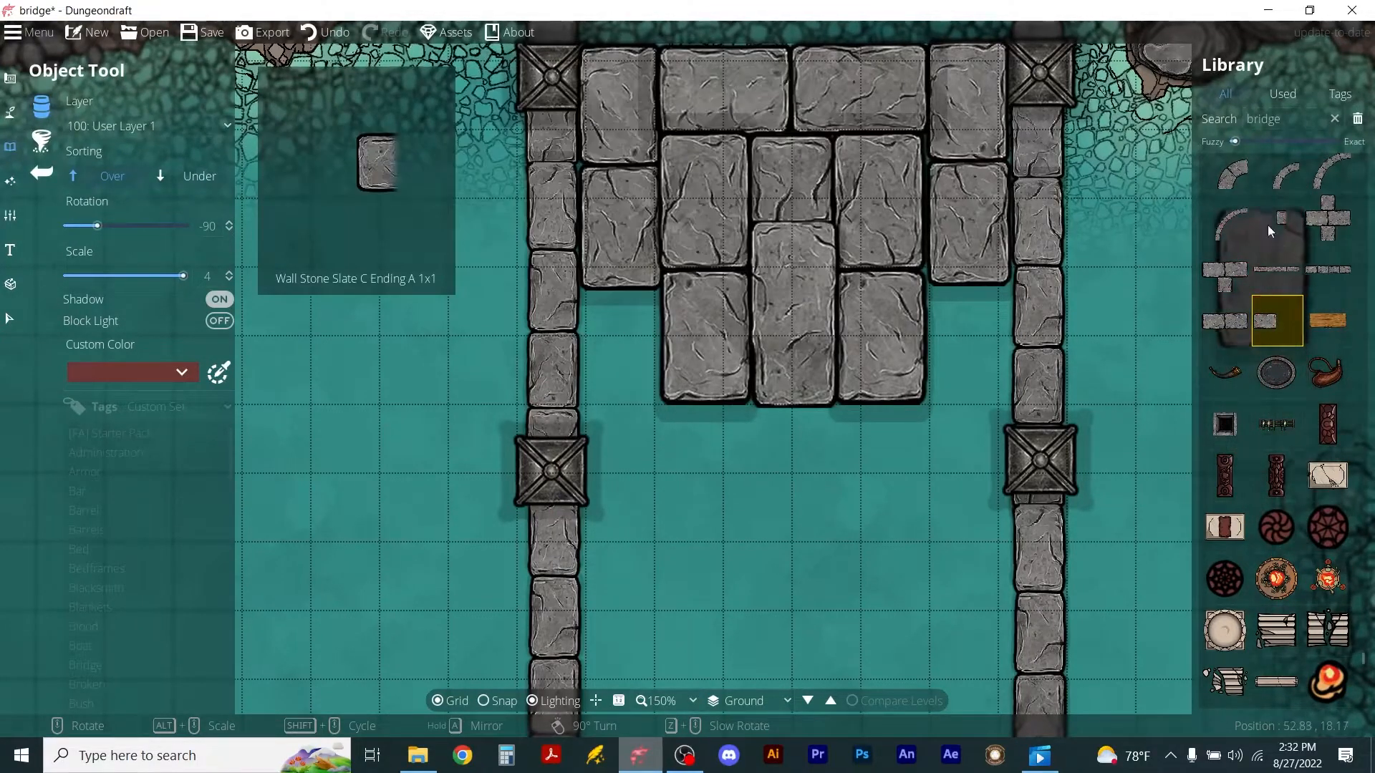
{"action": "left_click", "coordinate": [972, 272]}
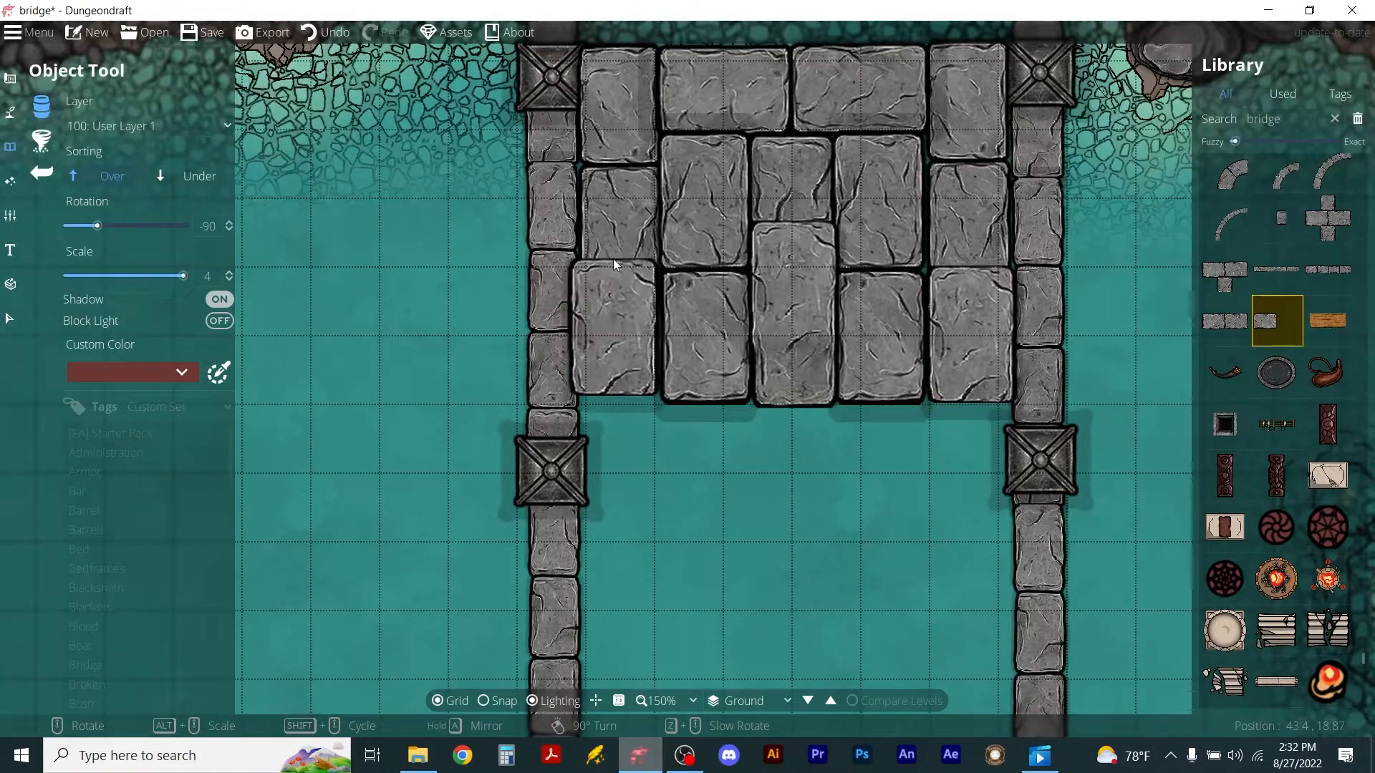
{"action": "left_click", "coordinate": [617, 268]}
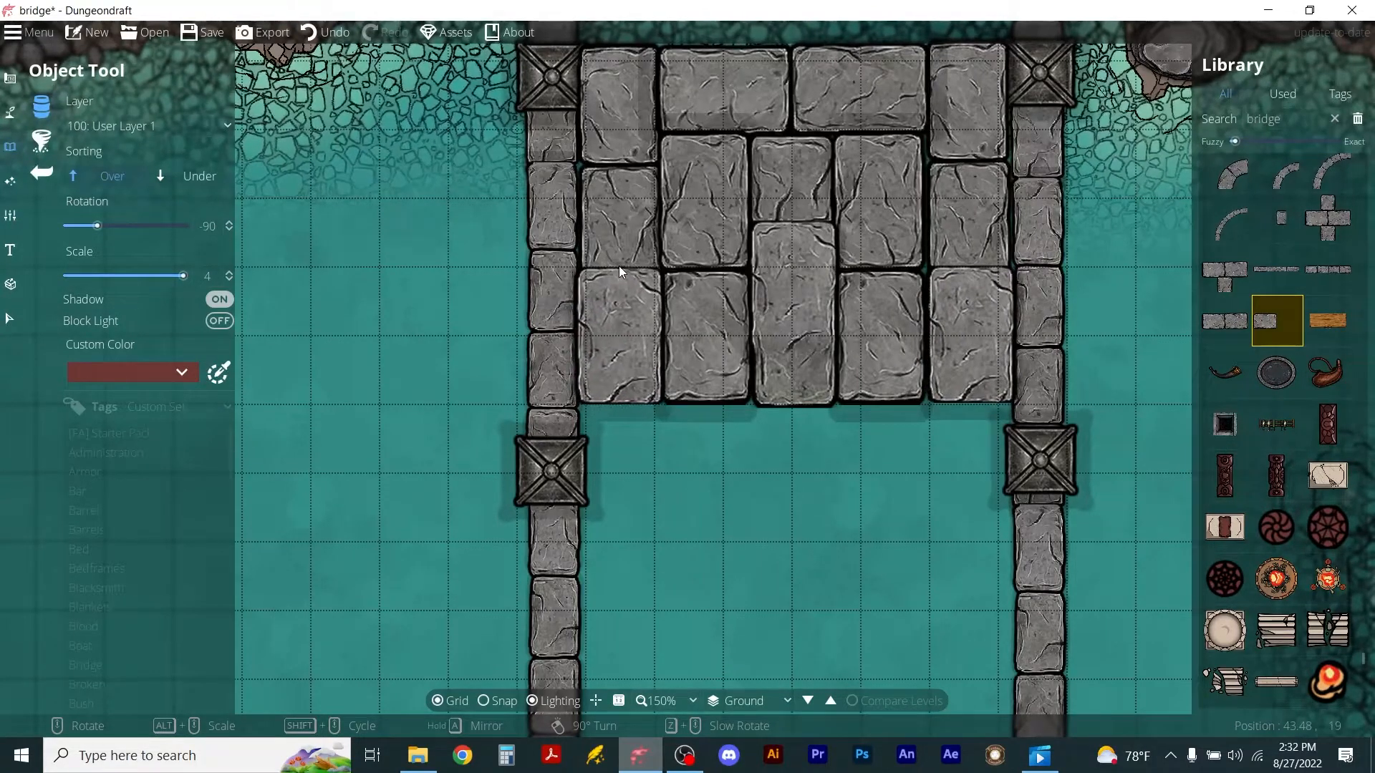
Try duplicating the paved section directly south of the original between the walls, and undo the copy.
{"action": "scroll", "coordinate": [1095, 358], "scroll_direction": "down", "scroll_amount": 5}
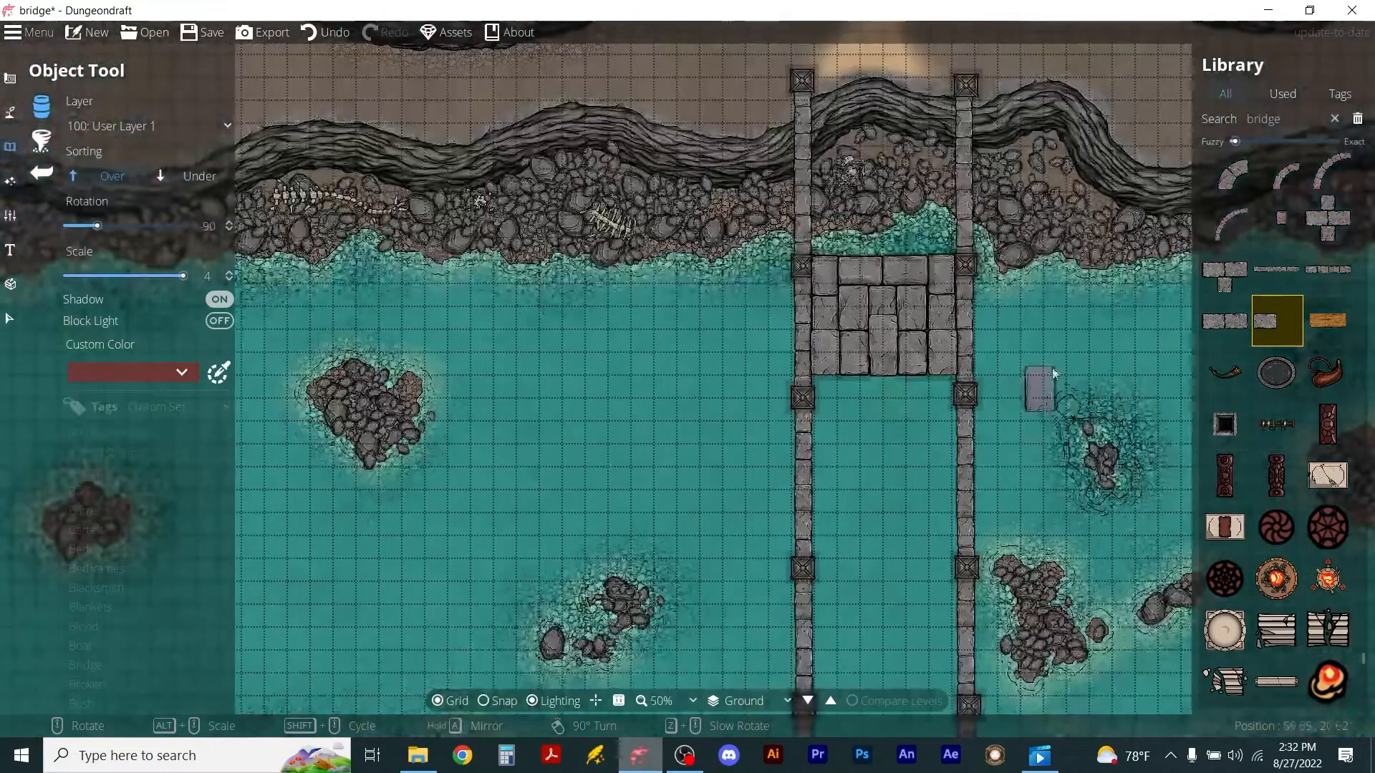
{"action": "left_click", "coordinate": [9, 318]}
{"action": "left_click_drag", "start_coordinate": [828, 218], "coordinate": [953, 398]}
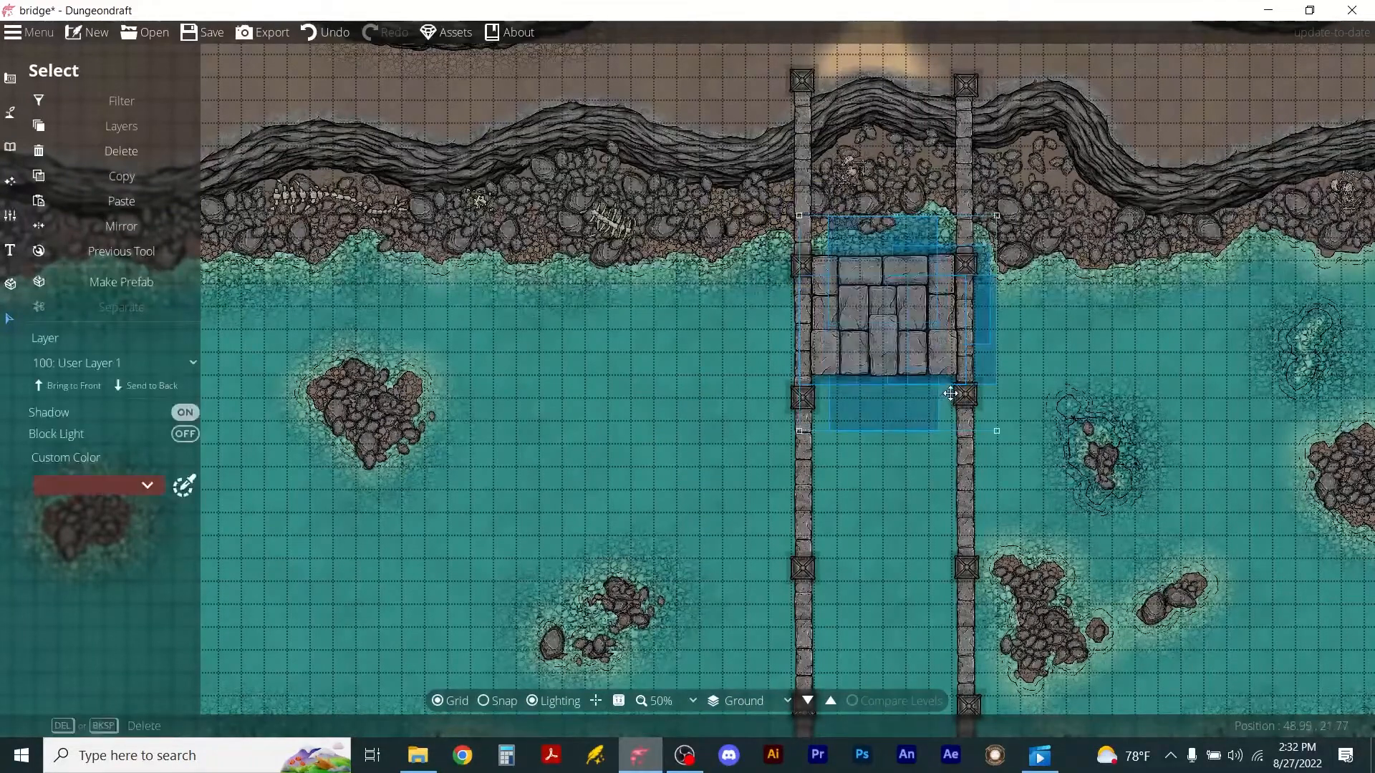
{"action": "key", "text": "ctrl+v"}
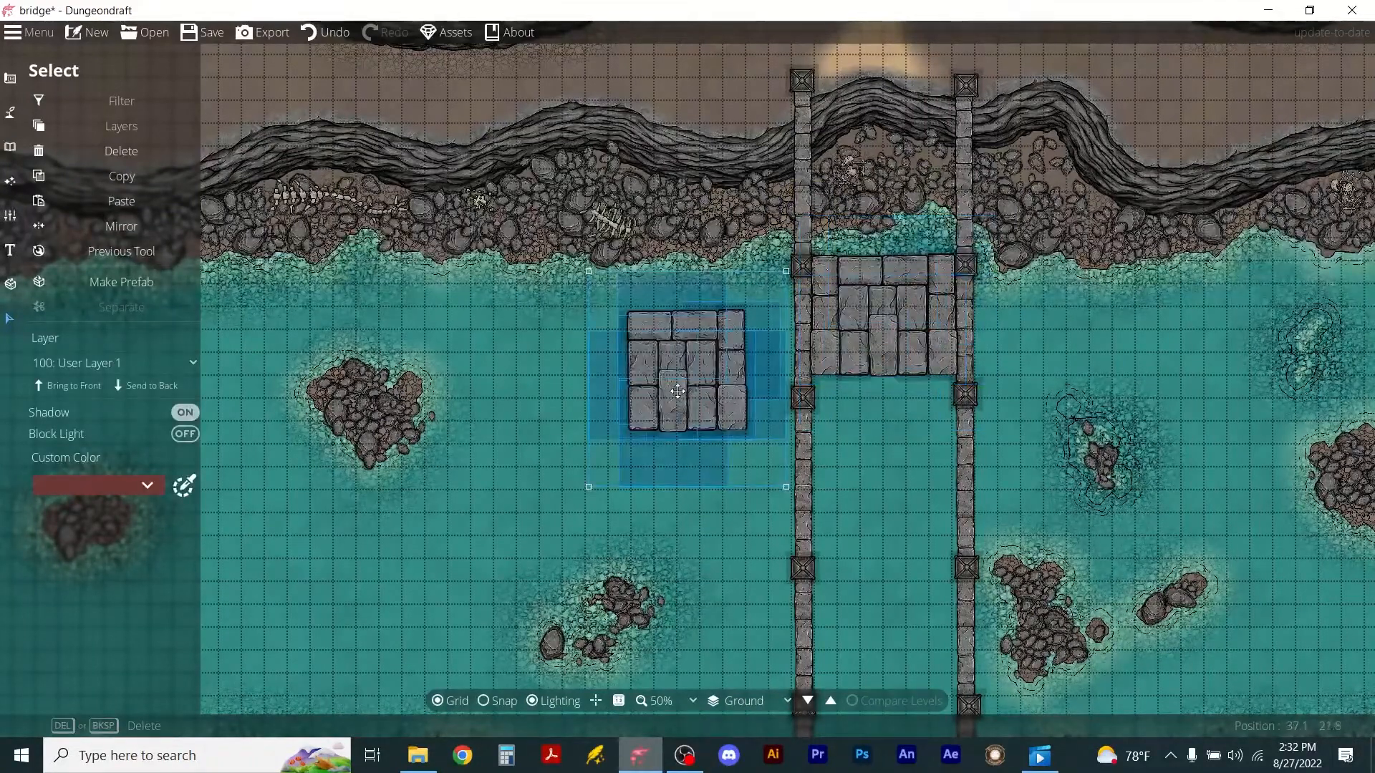
{"action": "left_click_drag", "start_coordinate": [669, 385], "coordinate": [871, 419]}
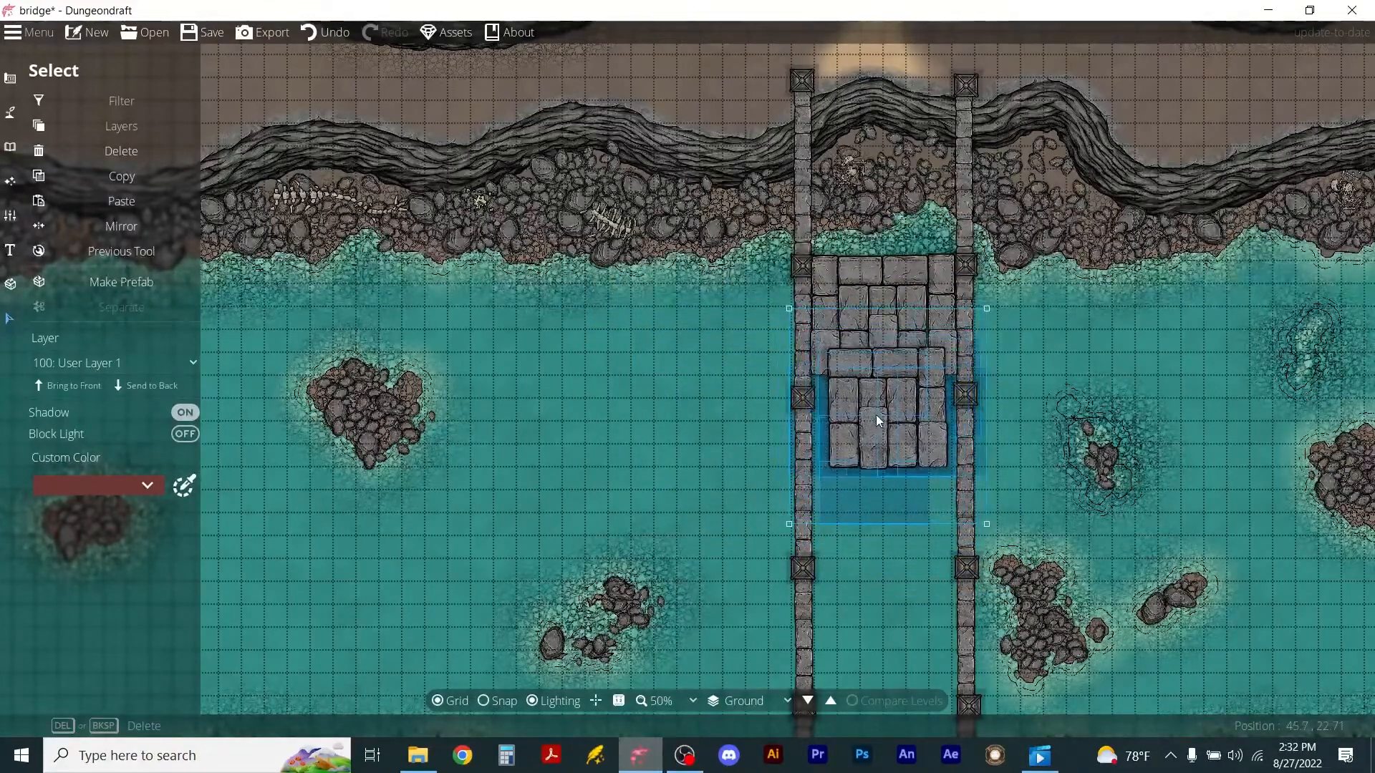
{"action": "key", "text": "ctrl+z"}
{"action": "key", "text": "ctrl+z"}
Copy all the stones of the paved section and paste the duplicate in the open water west of the bridge.
{"action": "left_click_drag", "start_coordinate": [822, 262], "coordinate": [953, 378]}
{"action": "key", "text": "ctrl+c"}
{"action": "key", "text": "ctrl+v"}
{"action": "left_click_drag", "start_coordinate": [679, 350], "coordinate": [589, 386]}
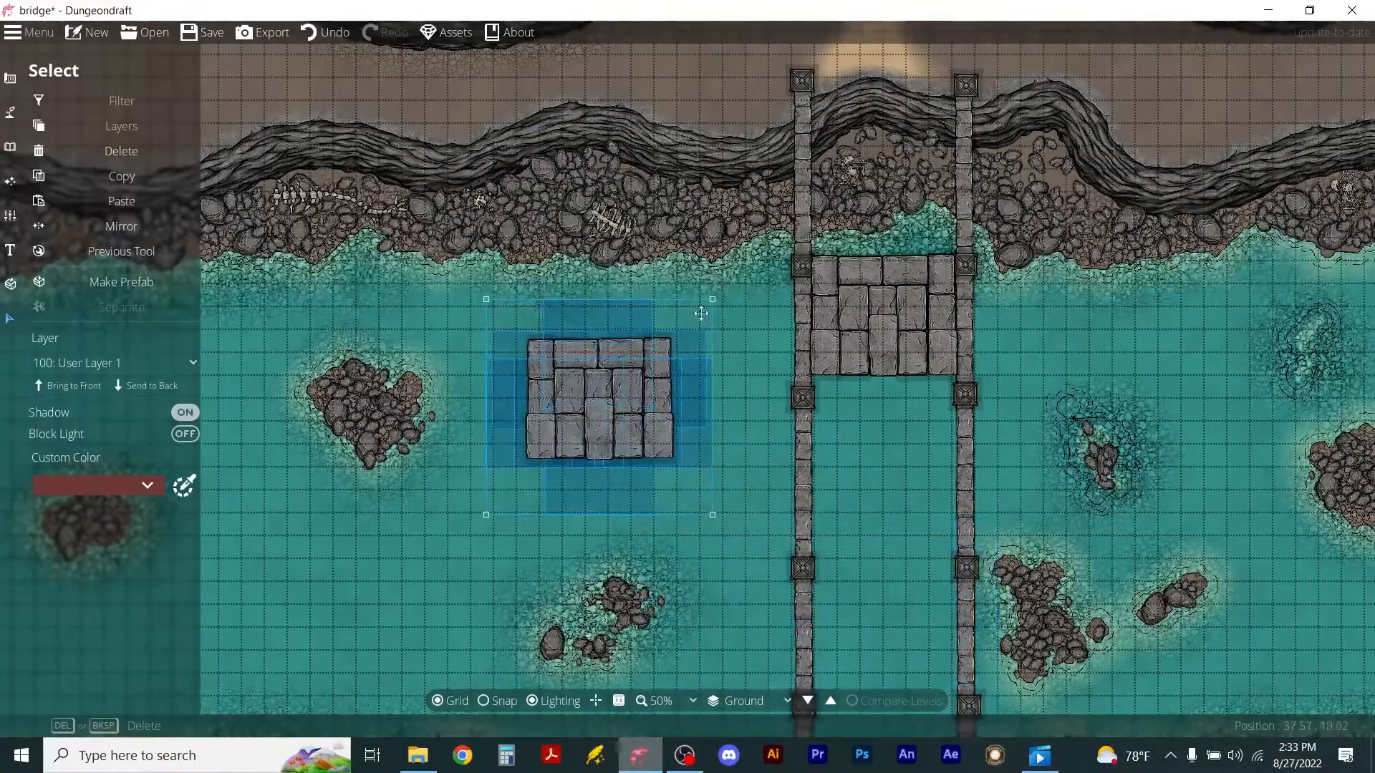
Rotate the copied paving about 180° and fit it between the walls at the pillar pair south of mid-river.
{"action": "left_click_drag", "start_coordinate": [741, 279], "coordinate": [515, 501]}
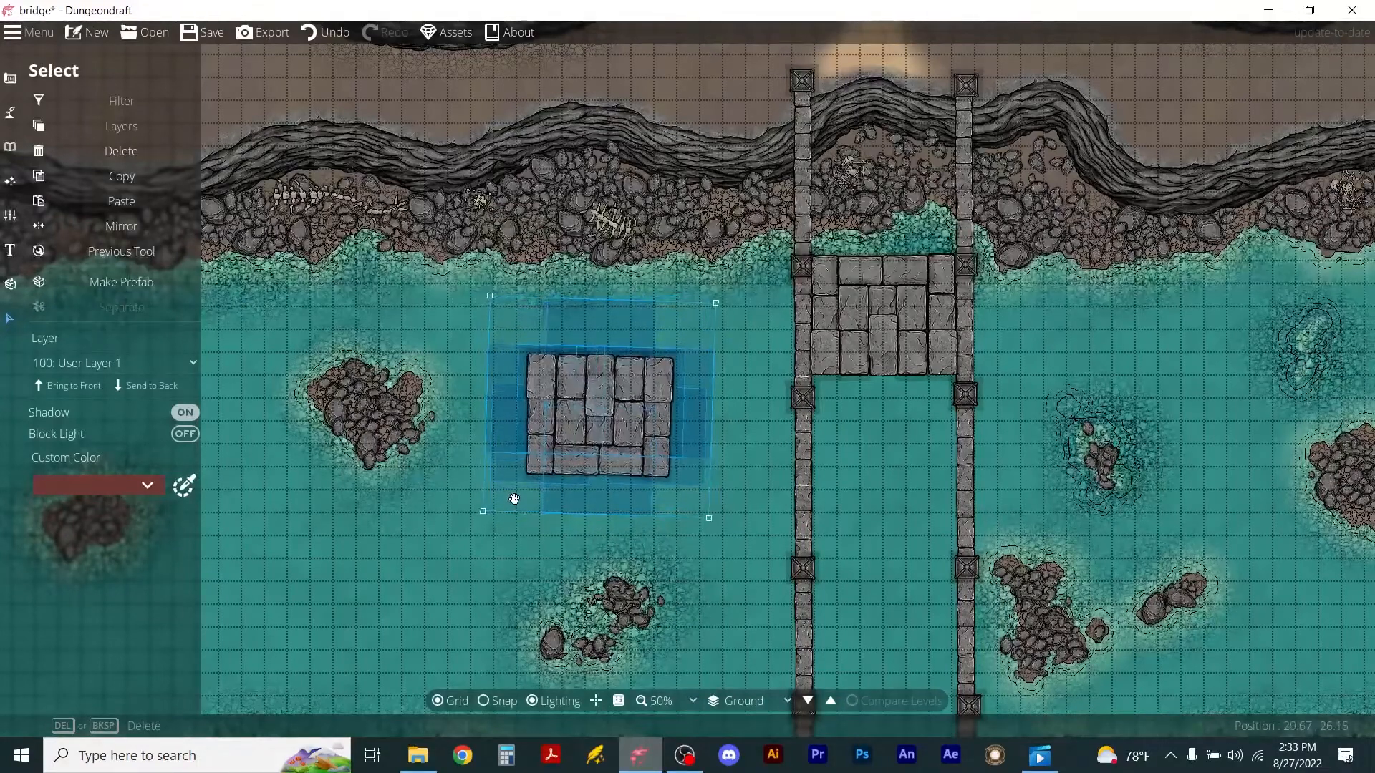
{"action": "left_click_drag", "start_coordinate": [570, 429], "coordinate": [862, 630]}
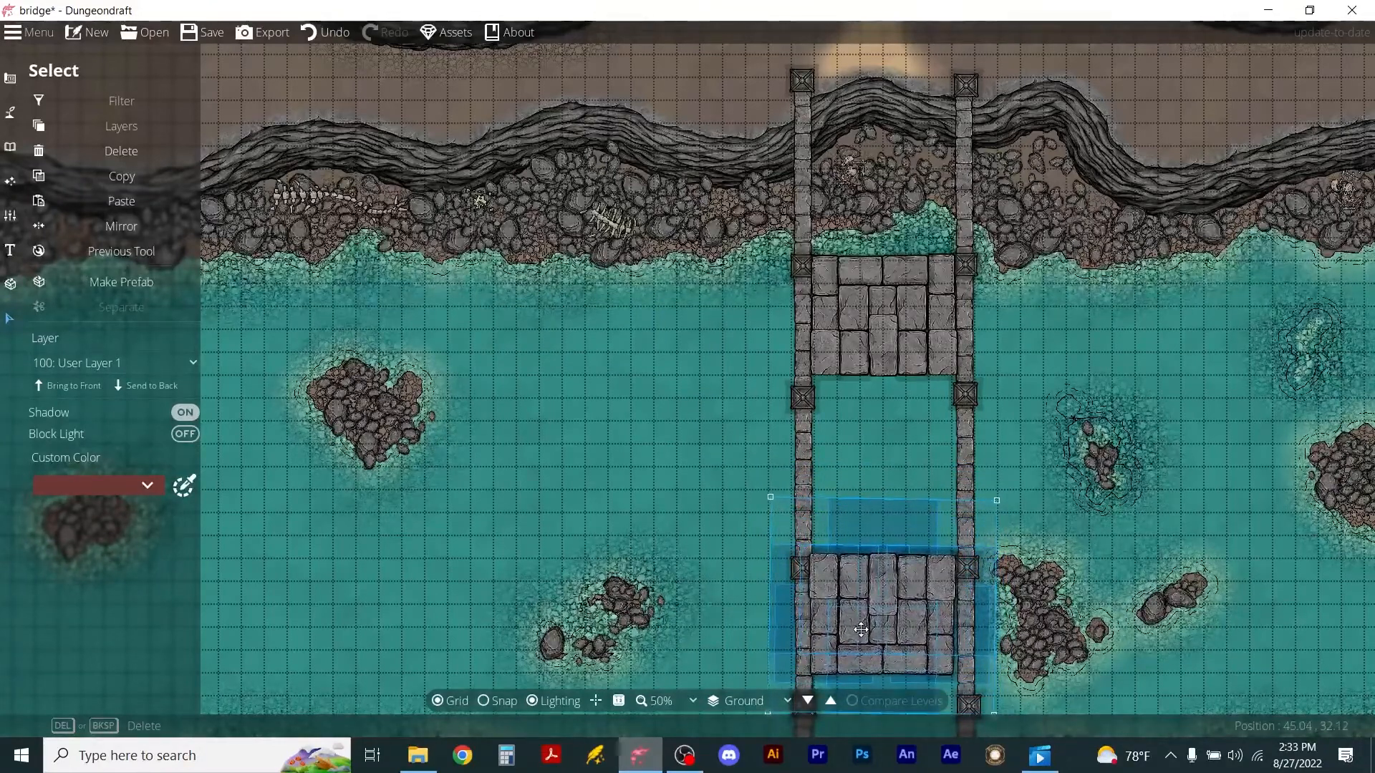
{"action": "left_click", "coordinate": [1118, 531]}
{"action": "scroll", "coordinate": [948, 281], "scroll_direction": "down", "scroll_amount": 4}
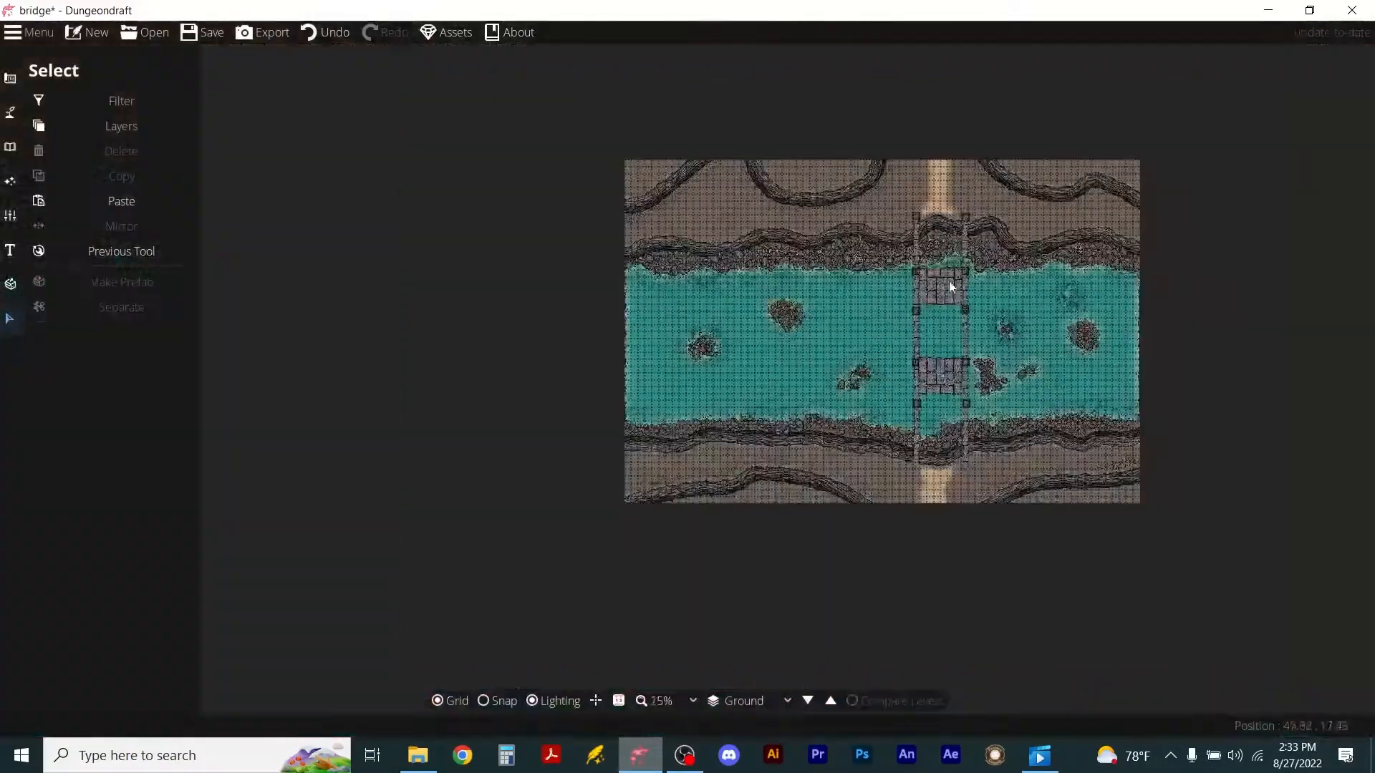
Paste another copy of the paving and place it between the walls at the bridge's south end.
{"action": "scroll", "coordinate": [968, 419], "scroll_direction": "up", "scroll_amount": 4}
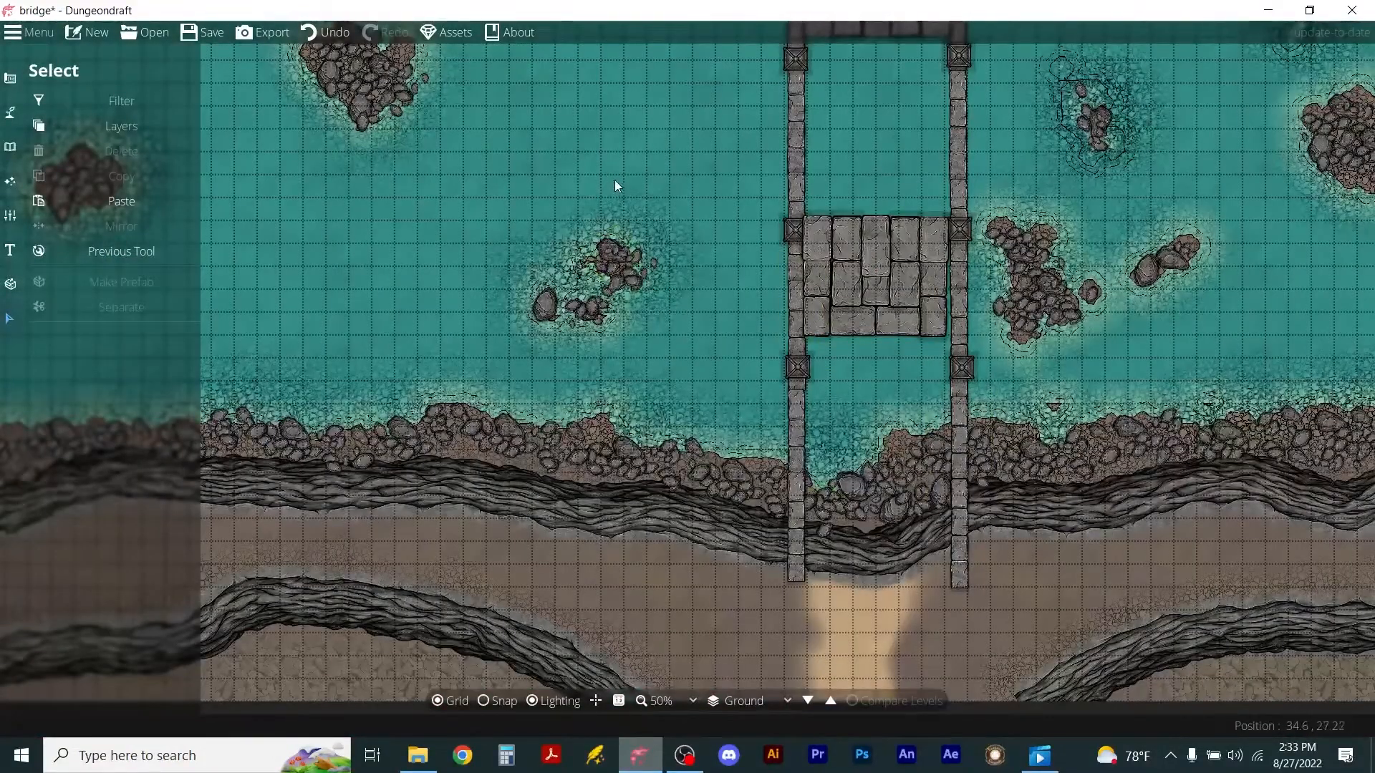
{"action": "key", "text": "ctrl+v"}
{"action": "left_click_drag", "start_coordinate": [699, 379], "coordinate": [886, 534]}
{"action": "left_click", "coordinate": [1102, 461]}
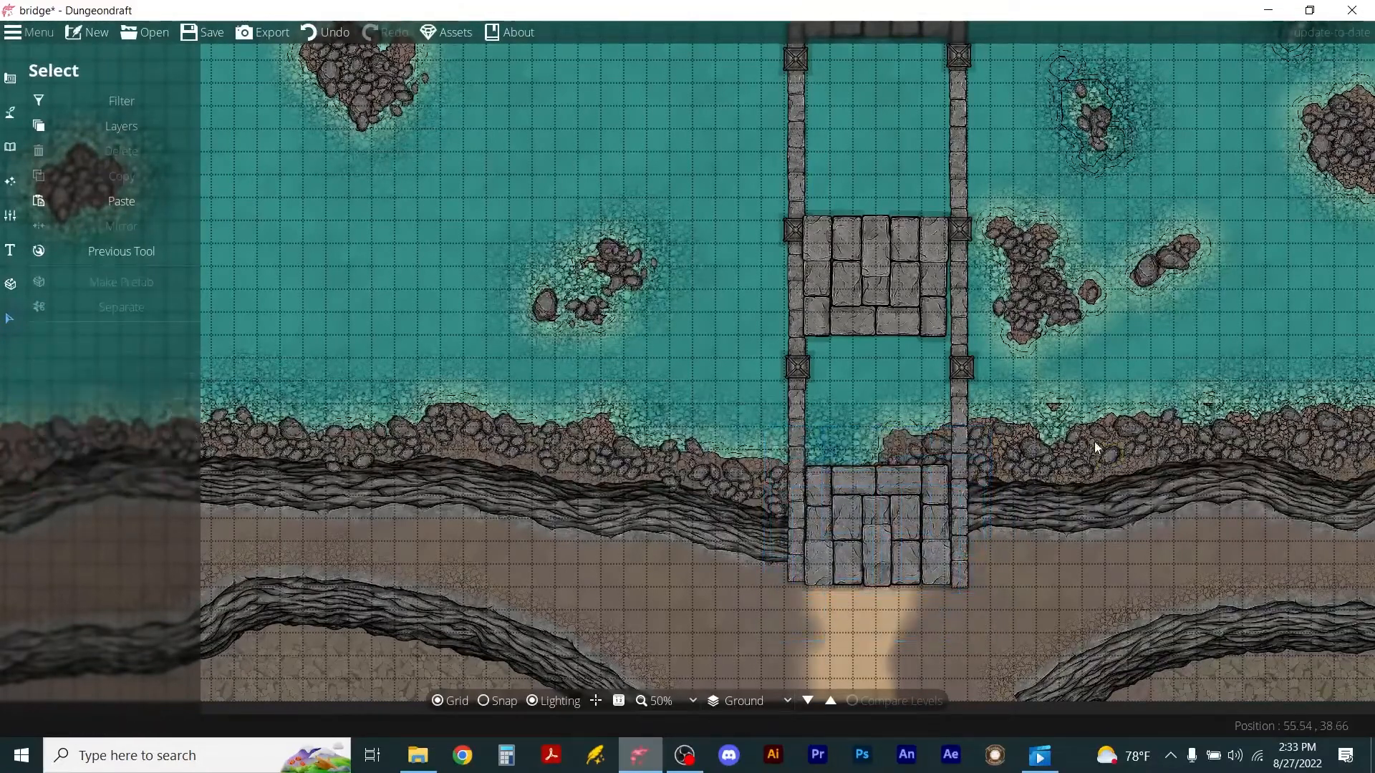
Nudge the stones along the east edge of the south-end paving to close the gap beside the wall.
{"action": "scroll", "coordinate": [990, 480], "scroll_direction": "up", "scroll_amount": 5}
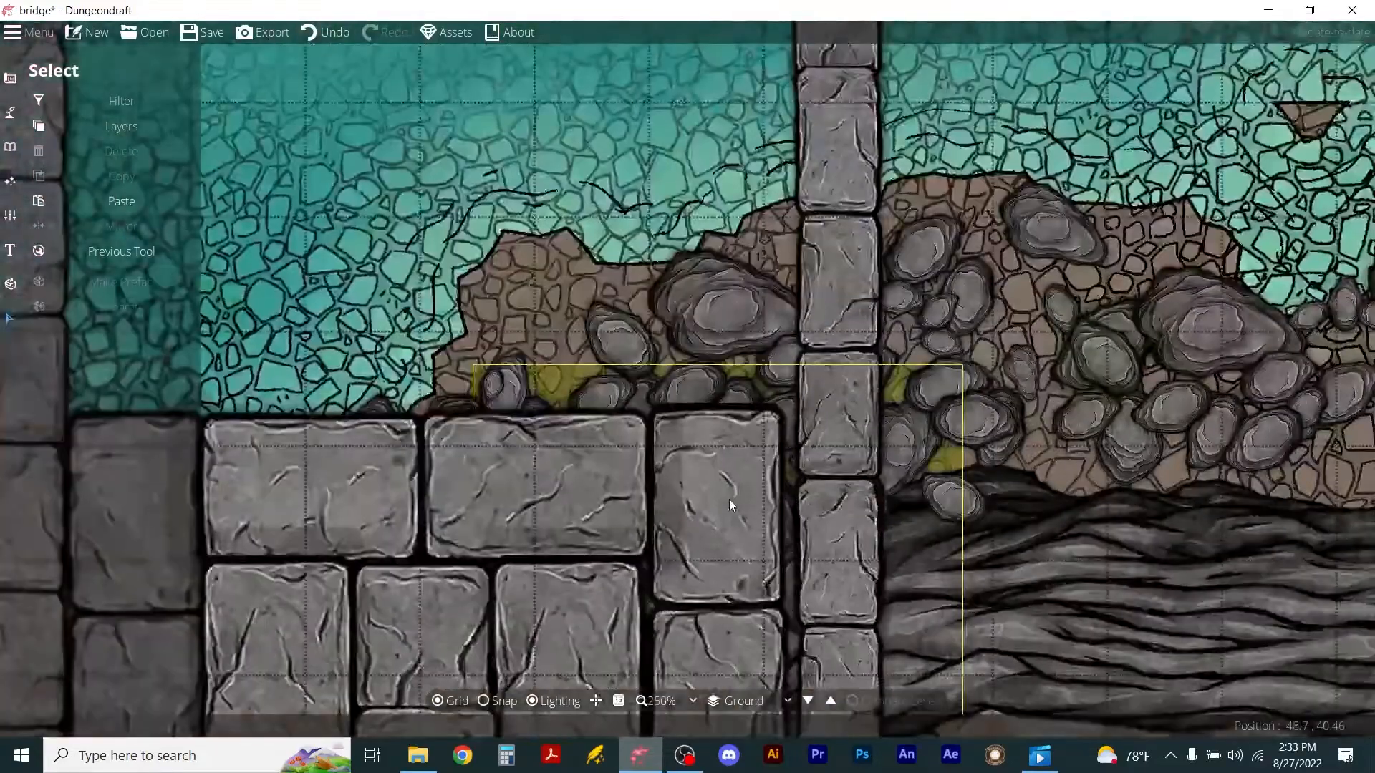
{"action": "left_click", "coordinate": [729, 500]}
{"action": "left_click_drag", "start_coordinate": [963, 365], "coordinate": [984, 354]}
{"action": "left_click_drag", "start_coordinate": [651, 567], "coordinate": [642, 580]}
{"action": "scroll", "coordinate": [926, 492], "scroll_direction": "down", "scroll_amount": 3}
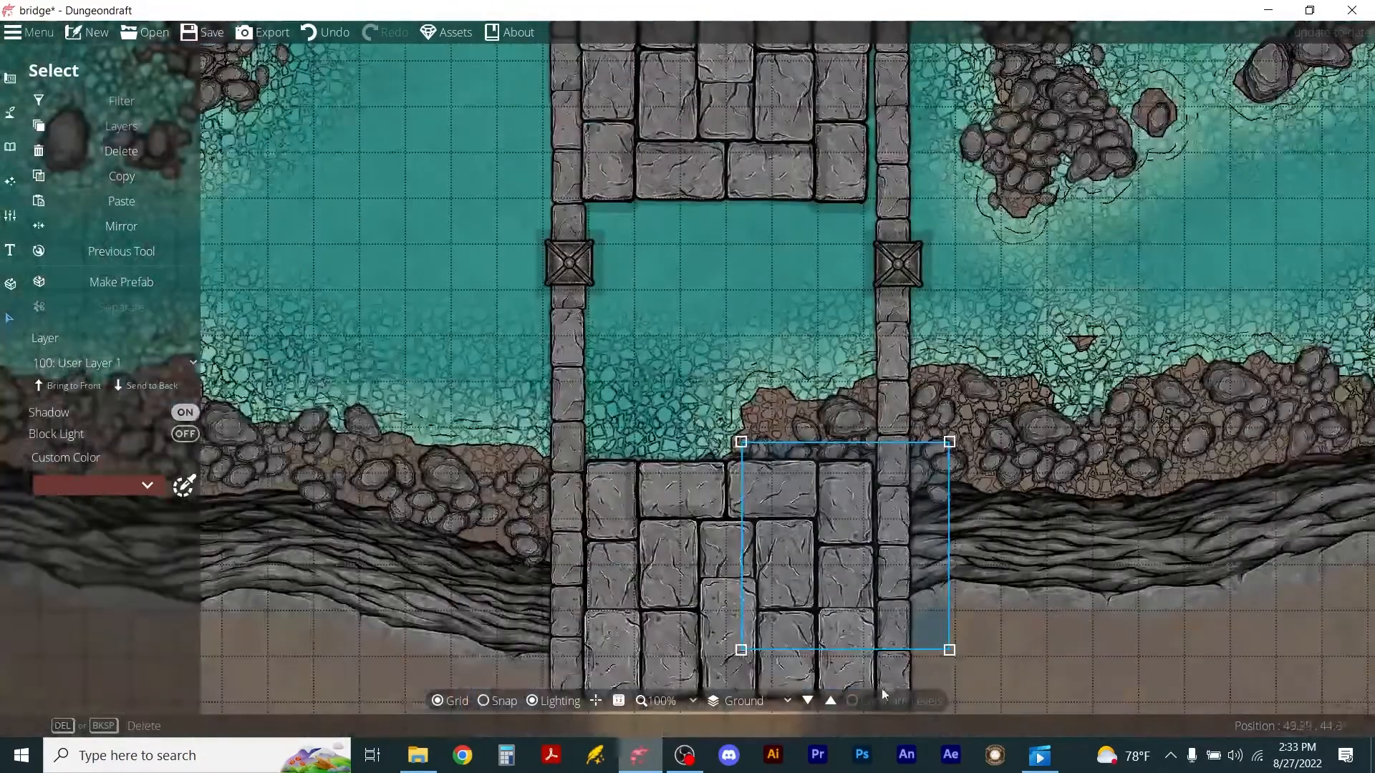
{"action": "left_click_drag", "start_coordinate": [1022, 561], "coordinate": [1032, 387]}
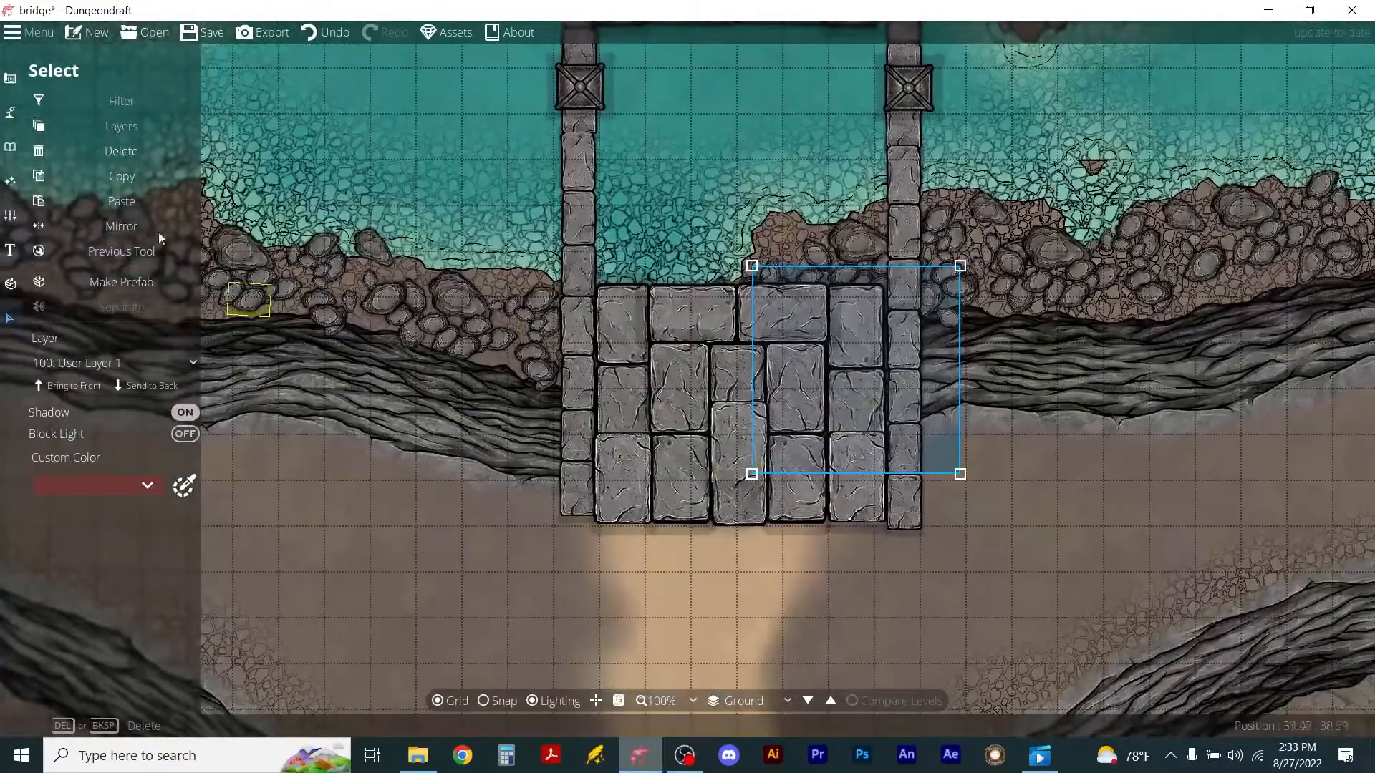
Paint Terrain Sand across the ground at the bridge's south entrance, widening the sandy path to the deck's width.
{"action": "left_click", "coordinate": [10, 111]}
{"action": "left_click", "coordinate": [86, 110]}
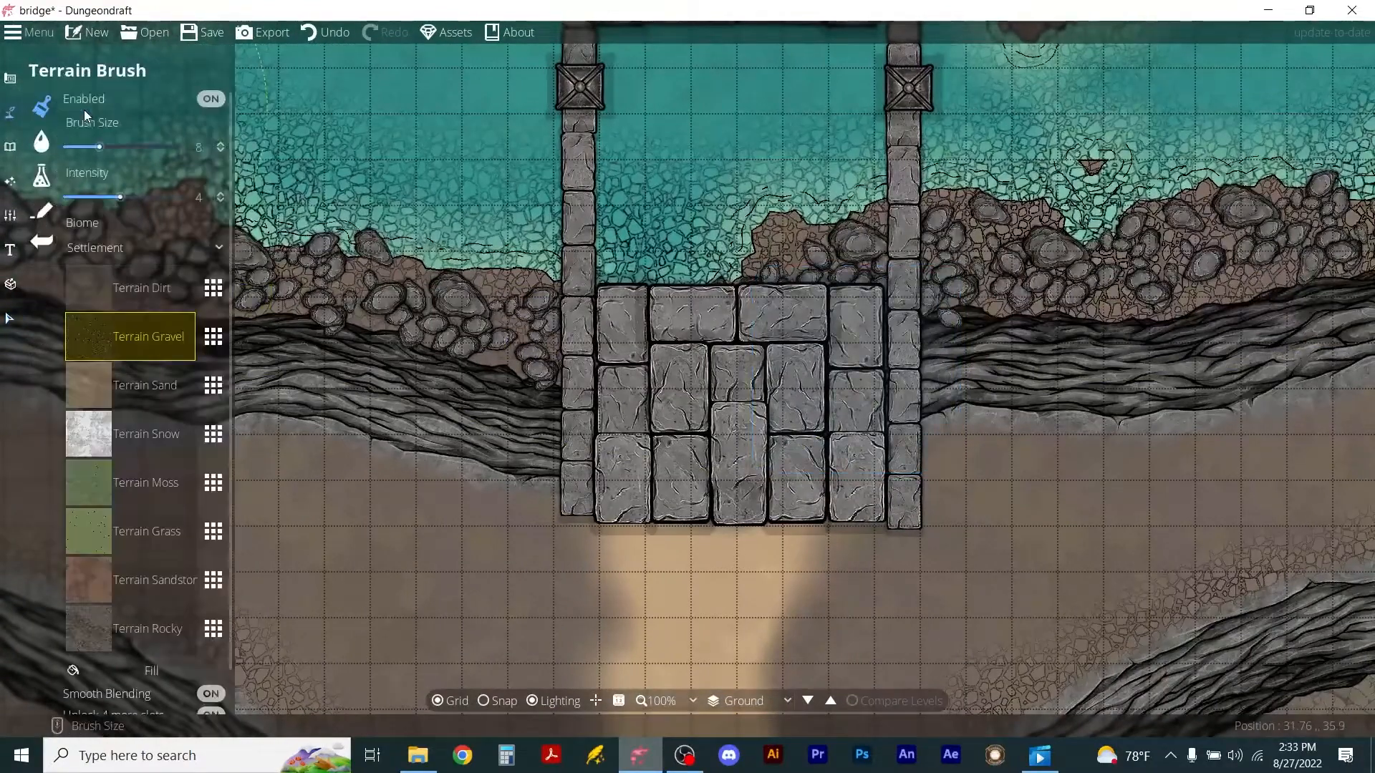
{"action": "left_click", "coordinate": [87, 385]}
{"action": "mouse_move", "coordinate": [707, 663]}
{"action": "left_mouse_down"}
{"action": "mouse_move", "coordinate": [572, 595]}
{"action": "mouse_move", "coordinate": [798, 646]}
{"action": "mouse_move", "coordinate": [808, 624]}
{"action": "mouse_move", "coordinate": [849, 680]}
{"action": "mouse_move", "coordinate": [841, 719]}
{"action": "left_mouse_up"}
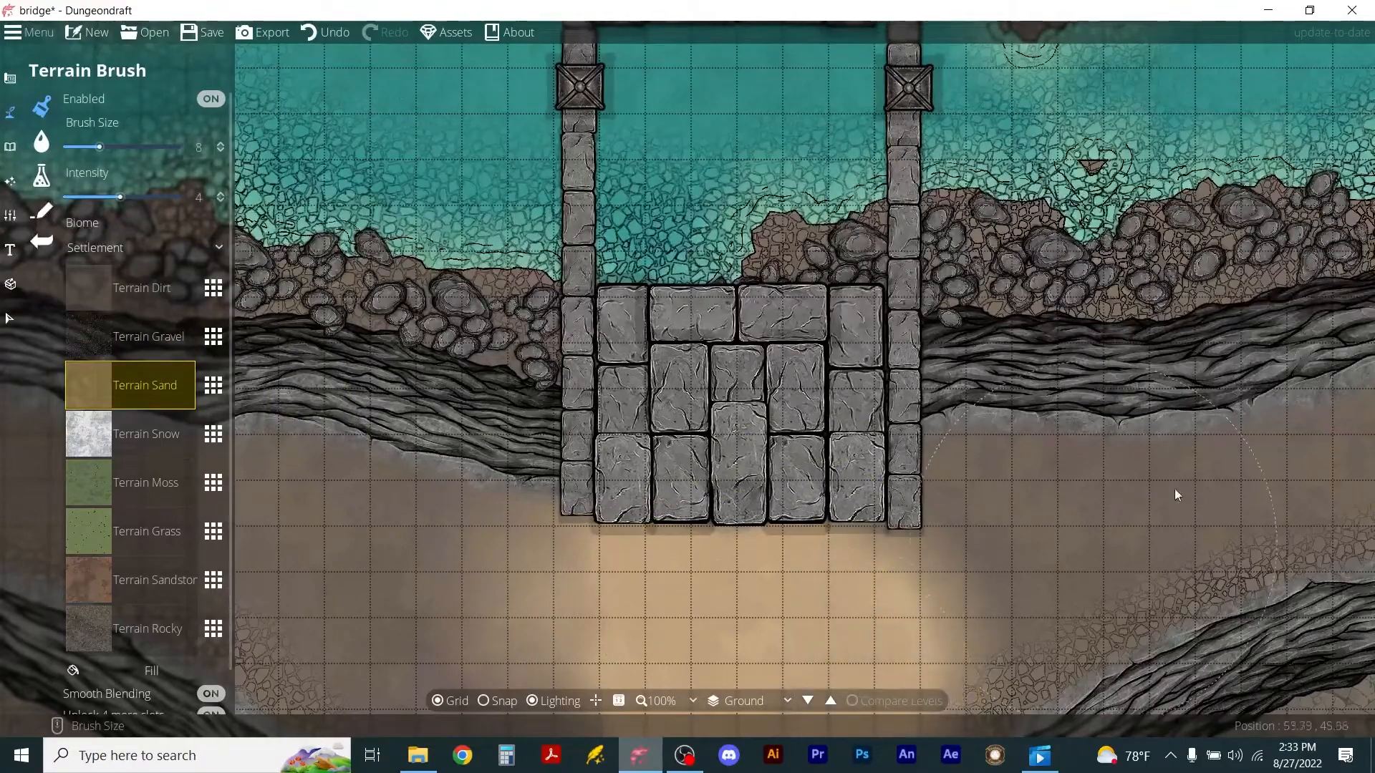
Paste another copy of the paving in the open water west of the bridge and deselect it.
{"action": "scroll", "coordinate": [911, 443], "scroll_direction": "down", "scroll_amount": 3}
{"action": "scroll", "coordinate": [935, 259], "scroll_direction": "up", "scroll_amount": 1}
{"action": "scroll", "coordinate": [934, 259], "scroll_direction": "down", "scroll_amount": 1}
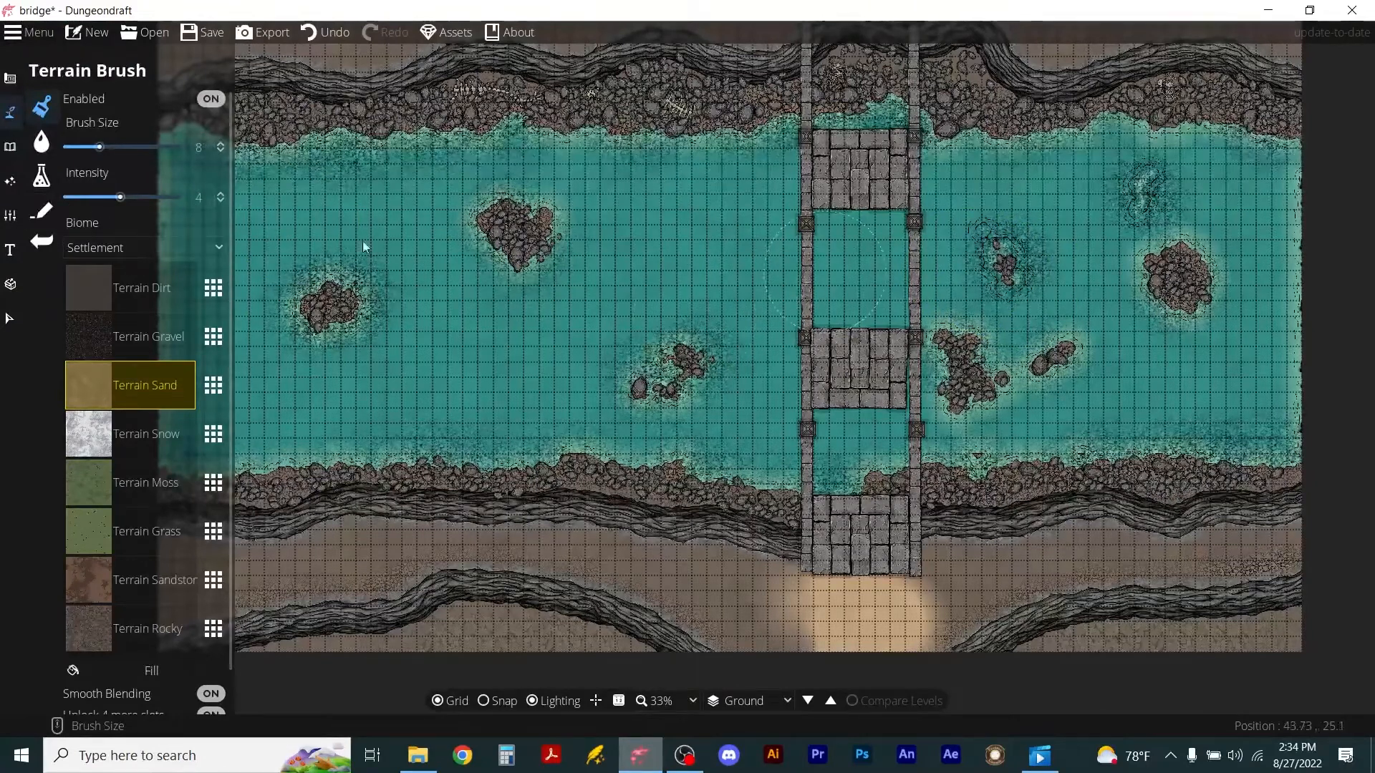
{"action": "left_click", "coordinate": [10, 318]}
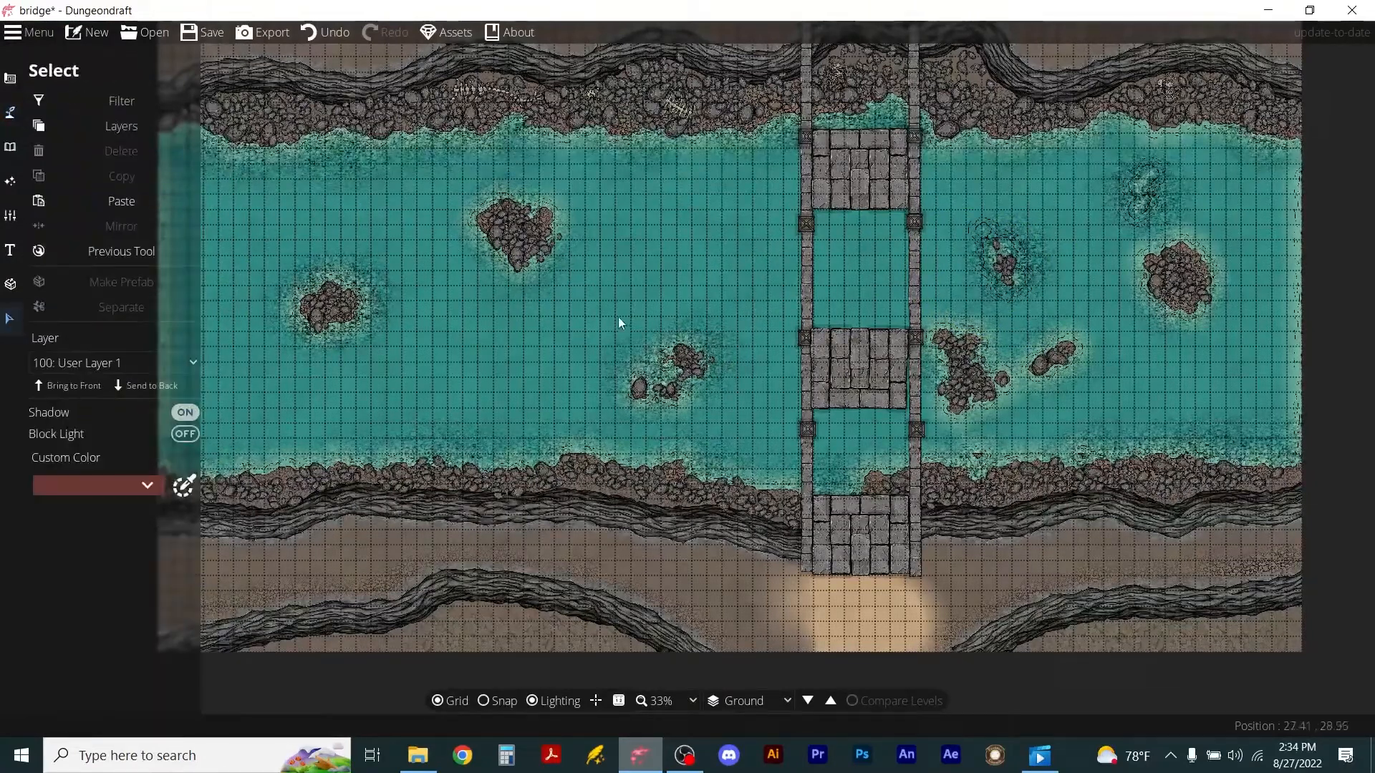
{"action": "key", "text": "ctrl+v"}
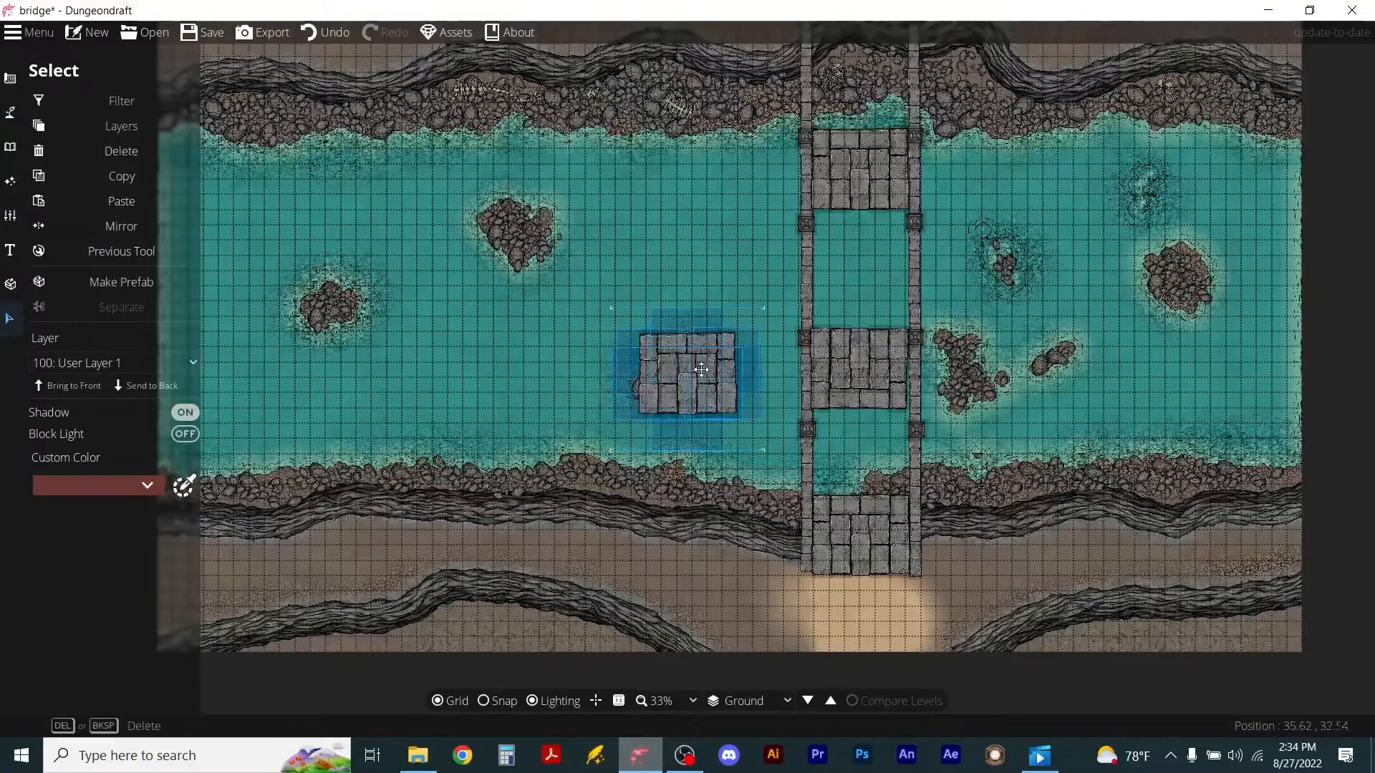
{"action": "left_click_drag", "start_coordinate": [699, 368], "coordinate": [735, 228]}
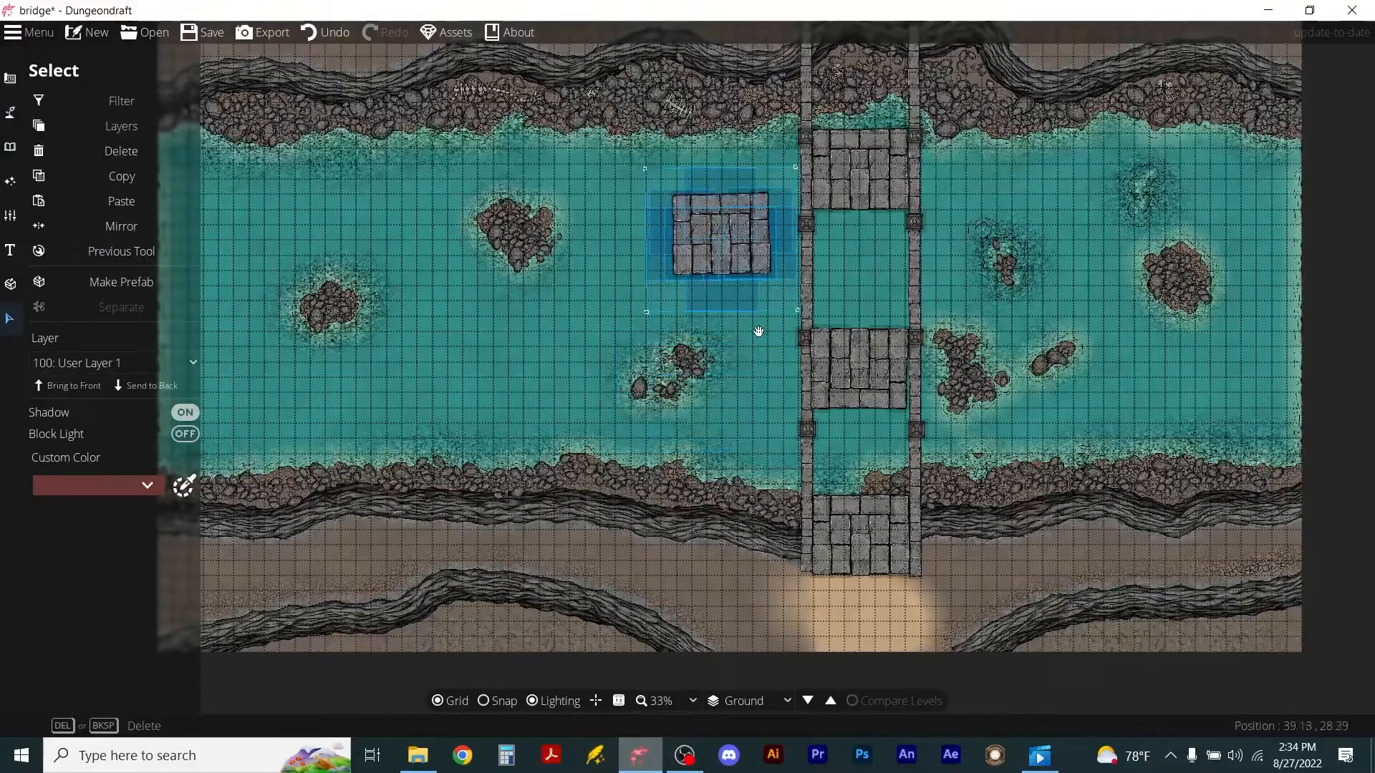
{"action": "key", "text": "ctrl+z"}
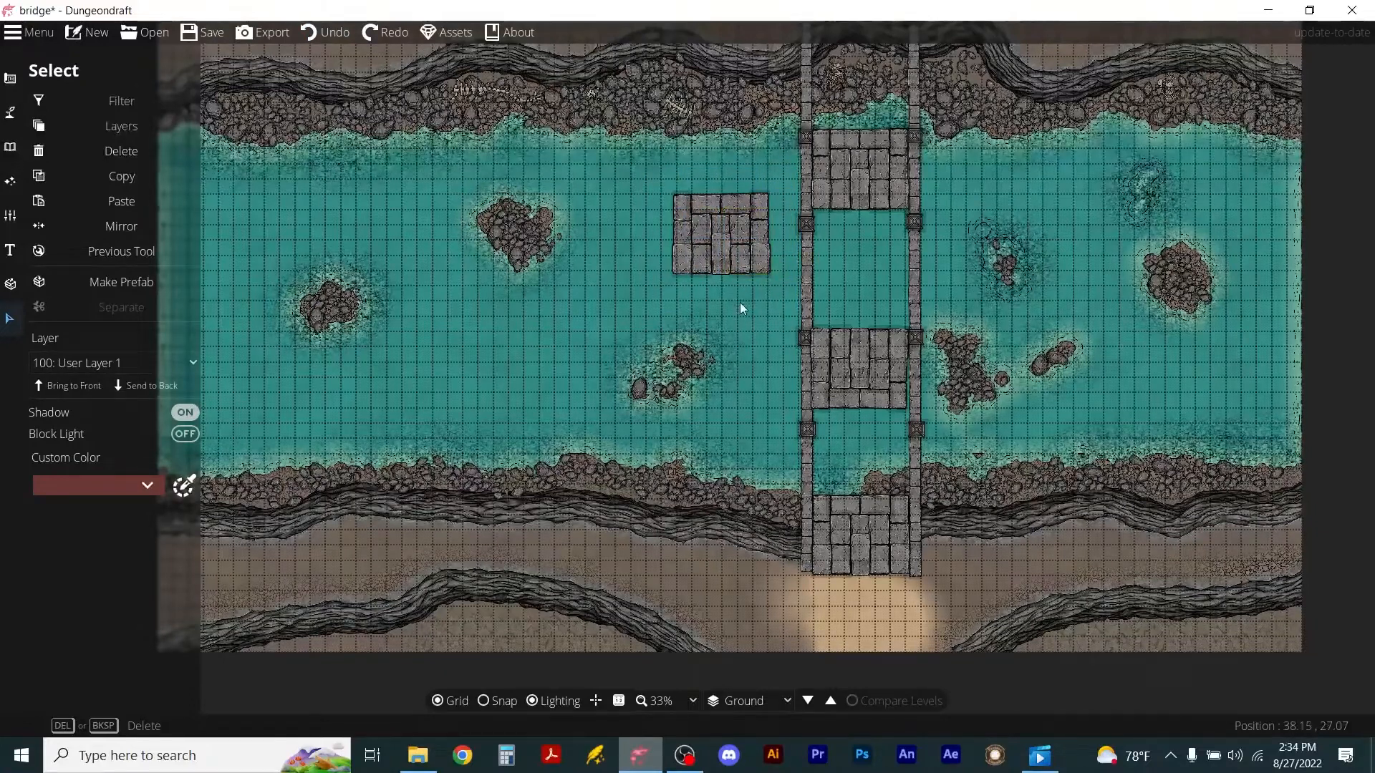
{"action": "left_click", "coordinate": [740, 305]}
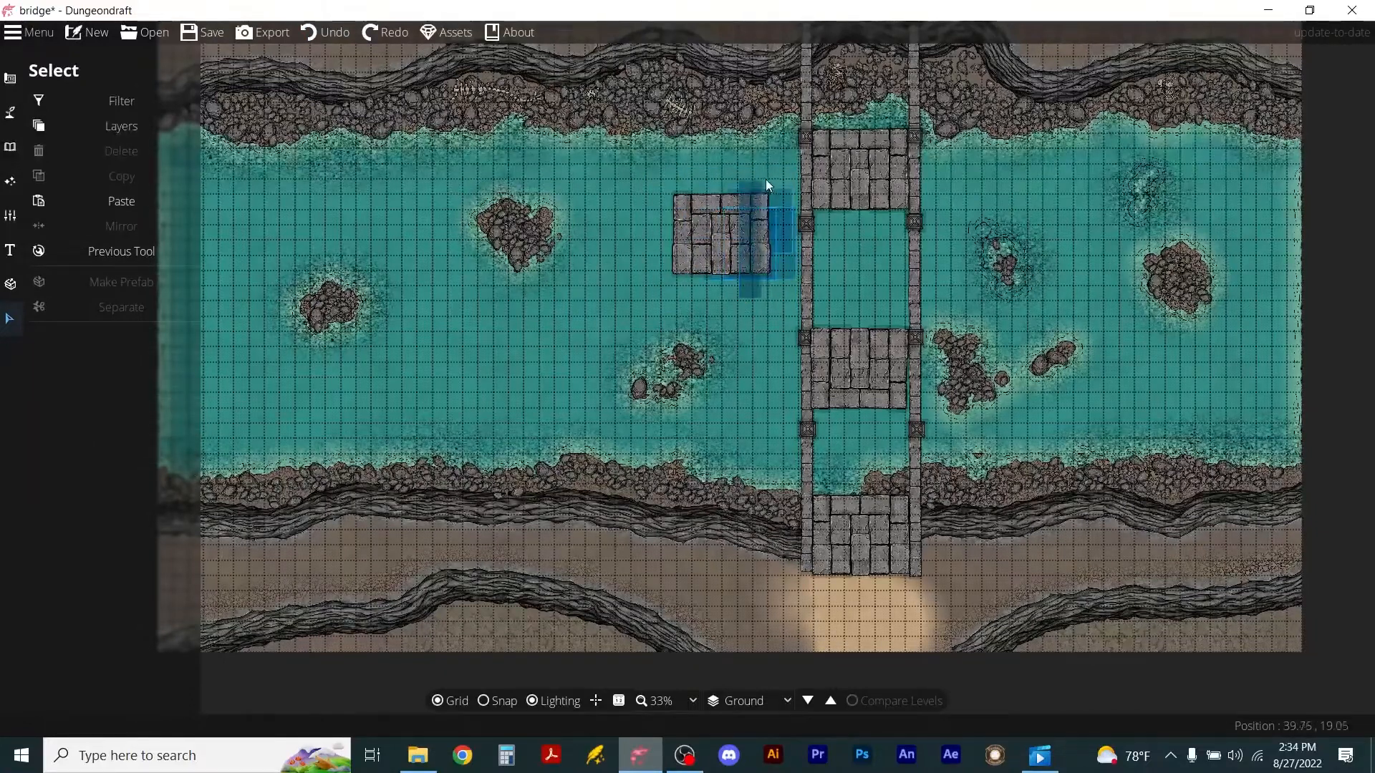
Move groups of stones from the western copy into the mid-river gap, along the walls and against the northern paving.
{"action": "left_click_drag", "start_coordinate": [766, 185], "coordinate": [893, 285]}
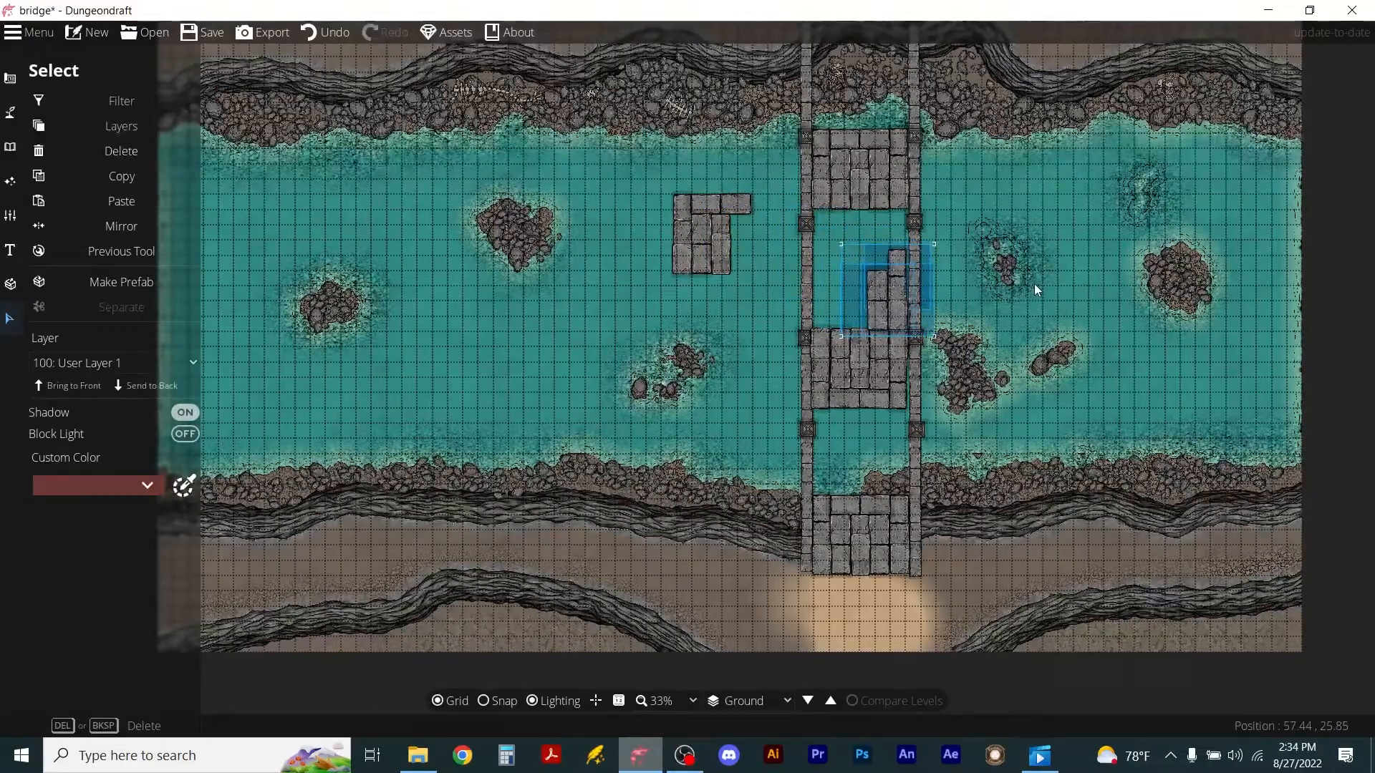
{"action": "left_click", "coordinate": [1034, 283]}
{"action": "left_click_drag", "start_coordinate": [653, 181], "coordinate": [822, 221]}
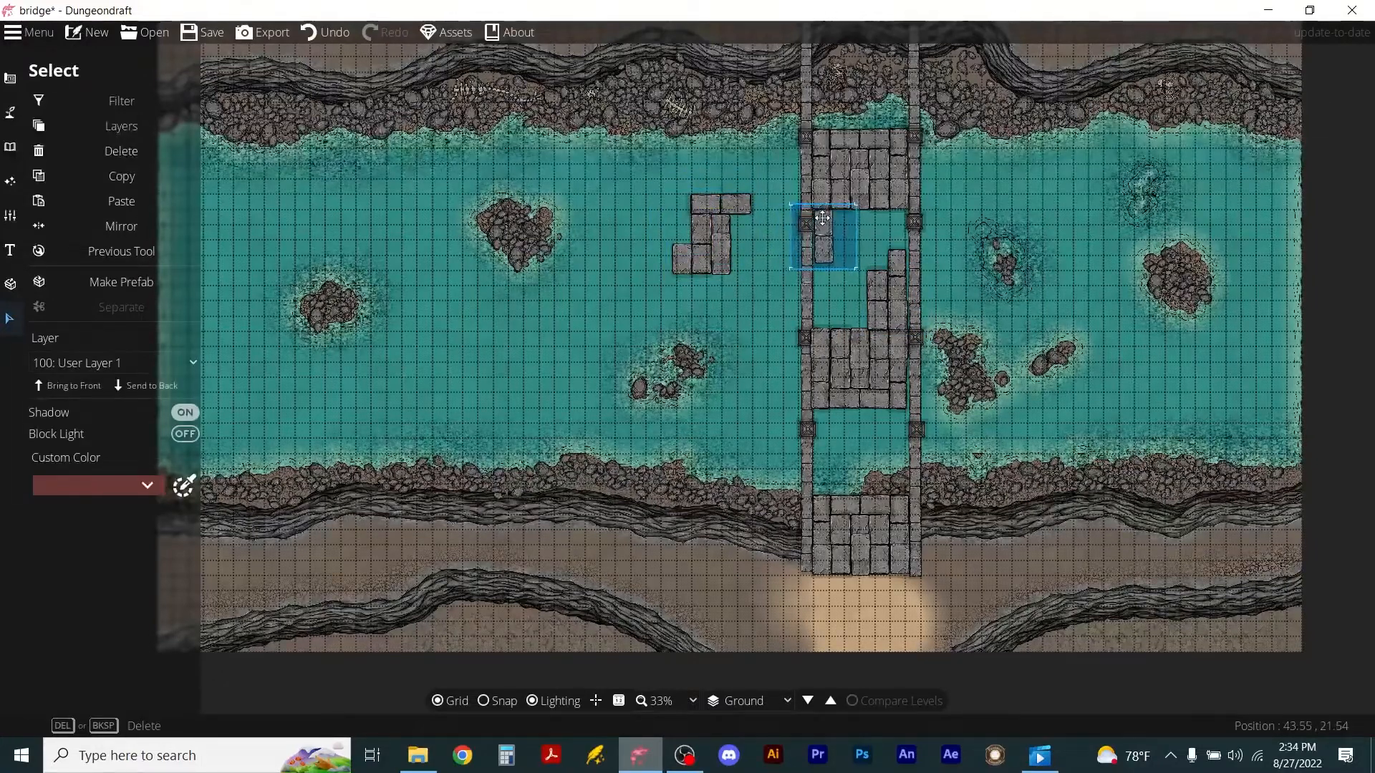
{"action": "left_click_drag", "start_coordinate": [713, 206], "coordinate": [865, 217]}
{"action": "left_click", "coordinate": [972, 333]}
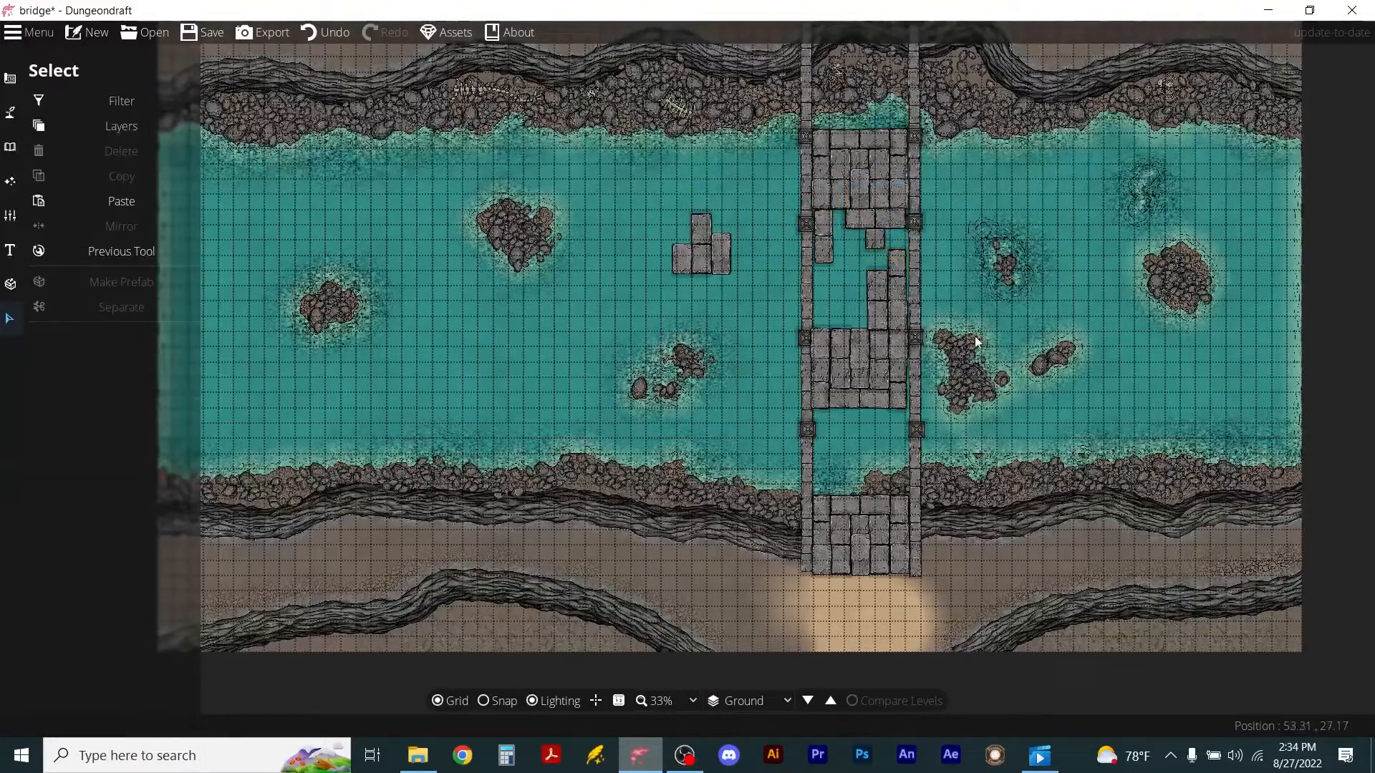
Take the stone pair beside the east wall, turn it horizontal, and lay it along the gap's southern edge by the west wall.
{"action": "double_click", "coordinate": [895, 259]}
{"action": "left_click_drag", "start_coordinate": [895, 264], "coordinate": [739, 334]}
{"action": "right_click", "coordinate": [742, 334]}
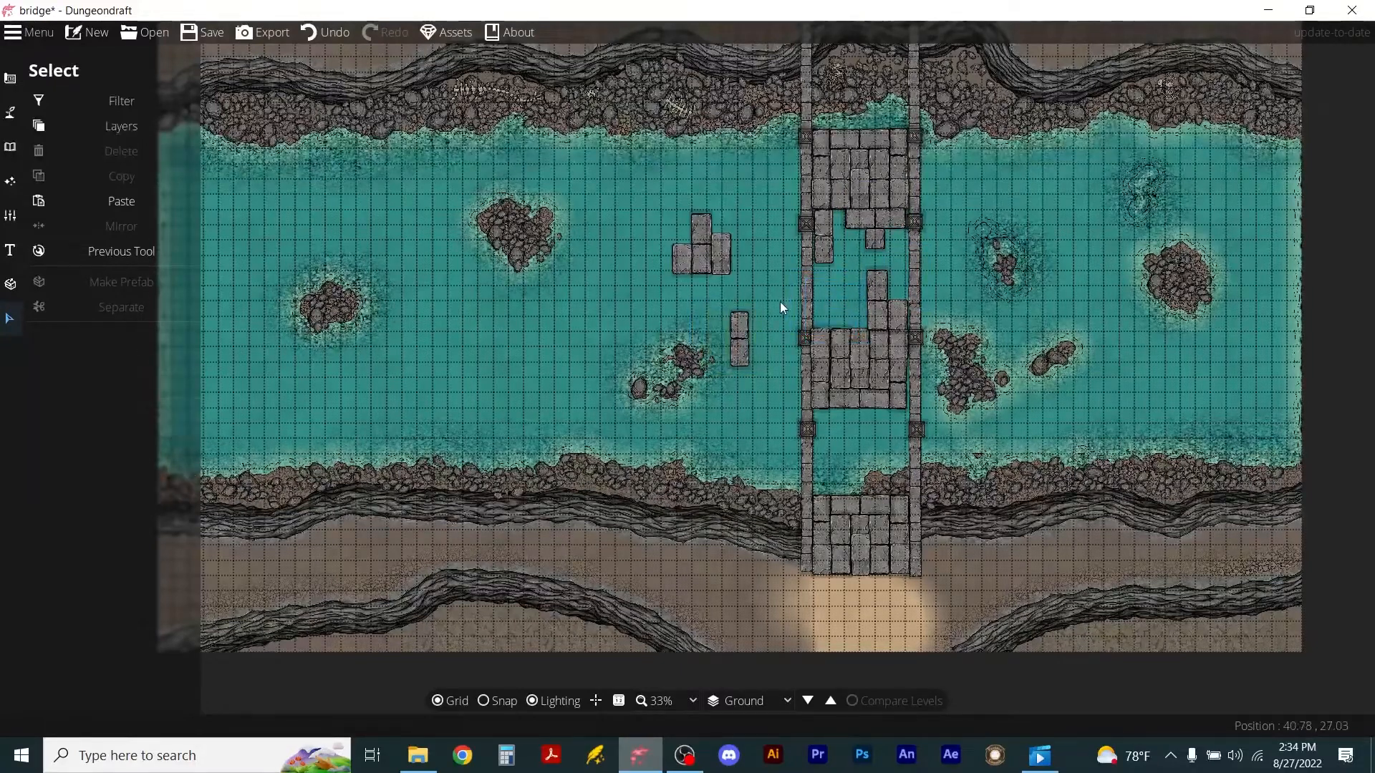
{"action": "left_click", "coordinate": [741, 316]}
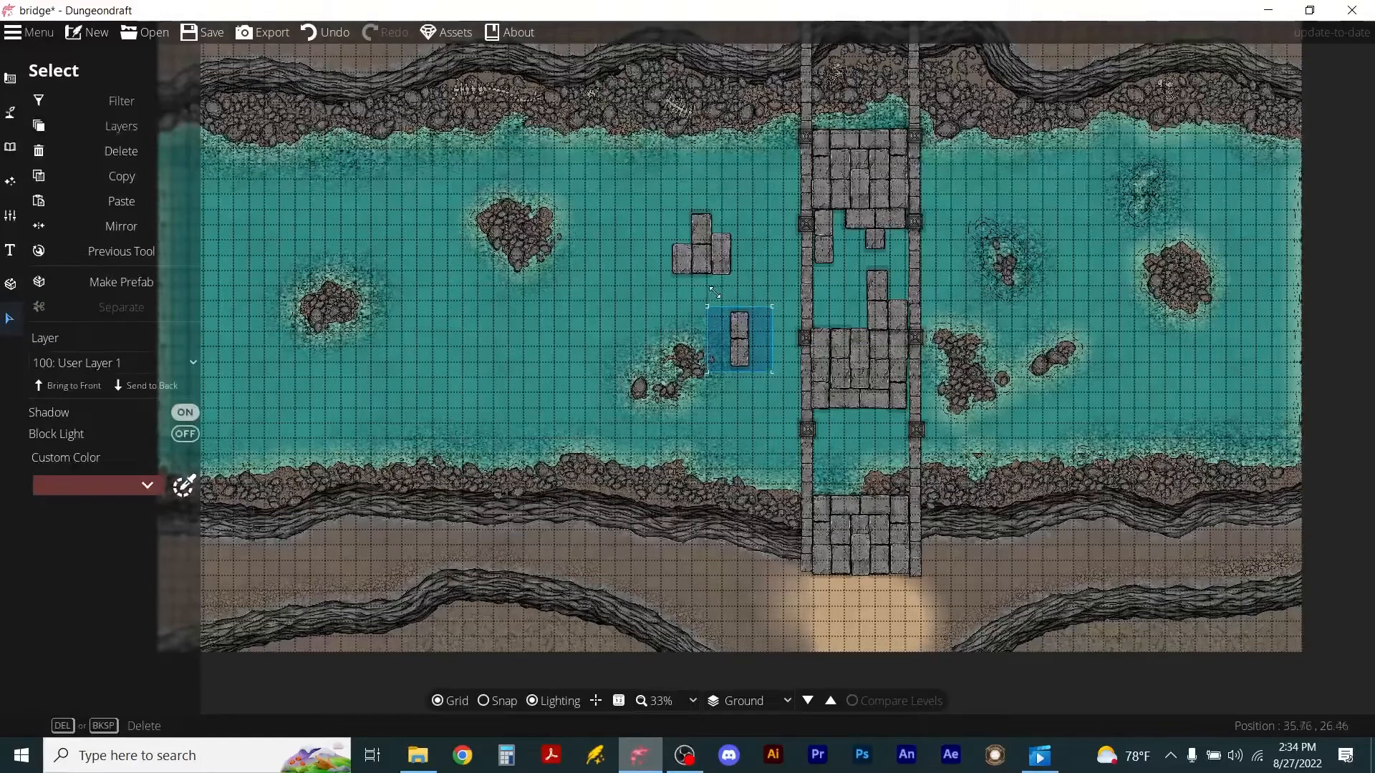
{"action": "left_click_drag", "start_coordinate": [689, 286], "coordinate": [844, 318]}
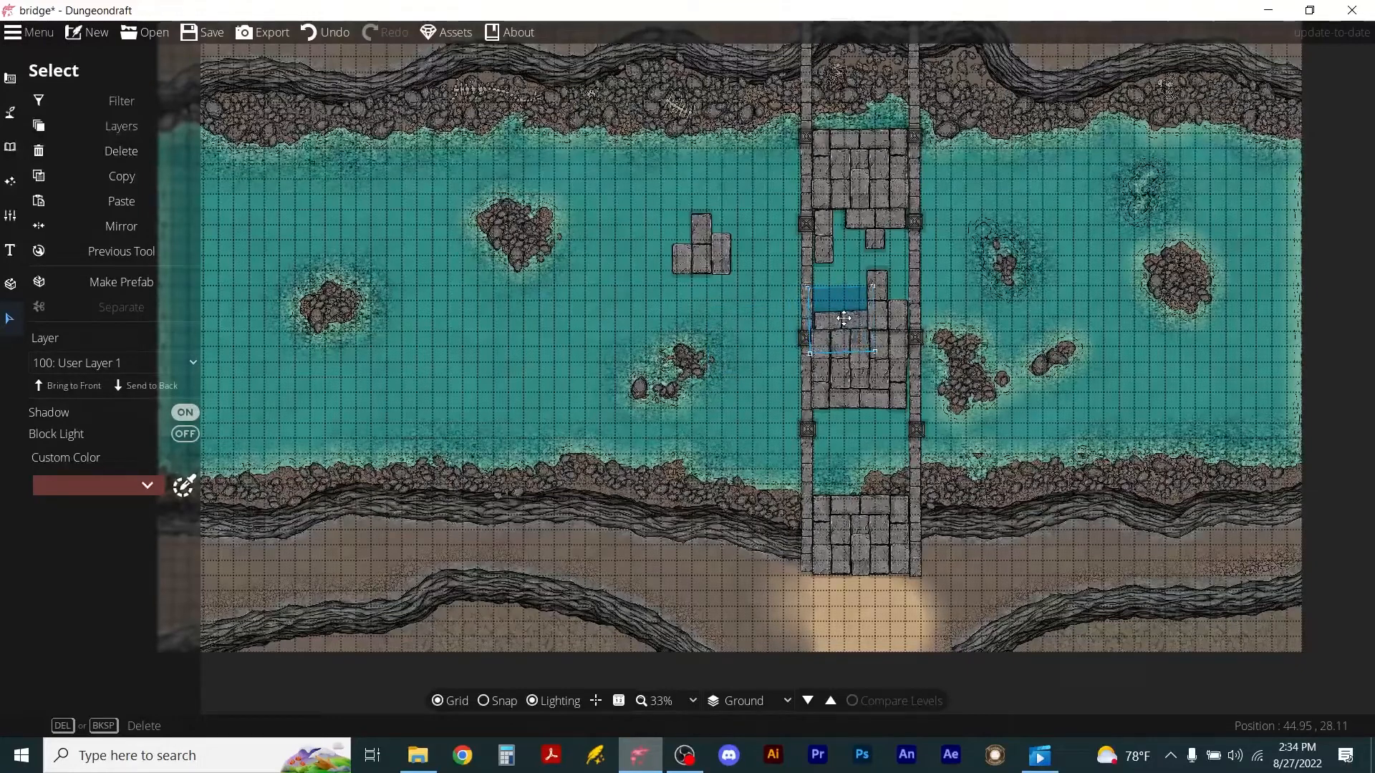
Move the T-shaped stone group into the water east of the bridge and set one block beside the northeast pillar of the gap.
{"action": "left_click", "coordinate": [872, 233]}
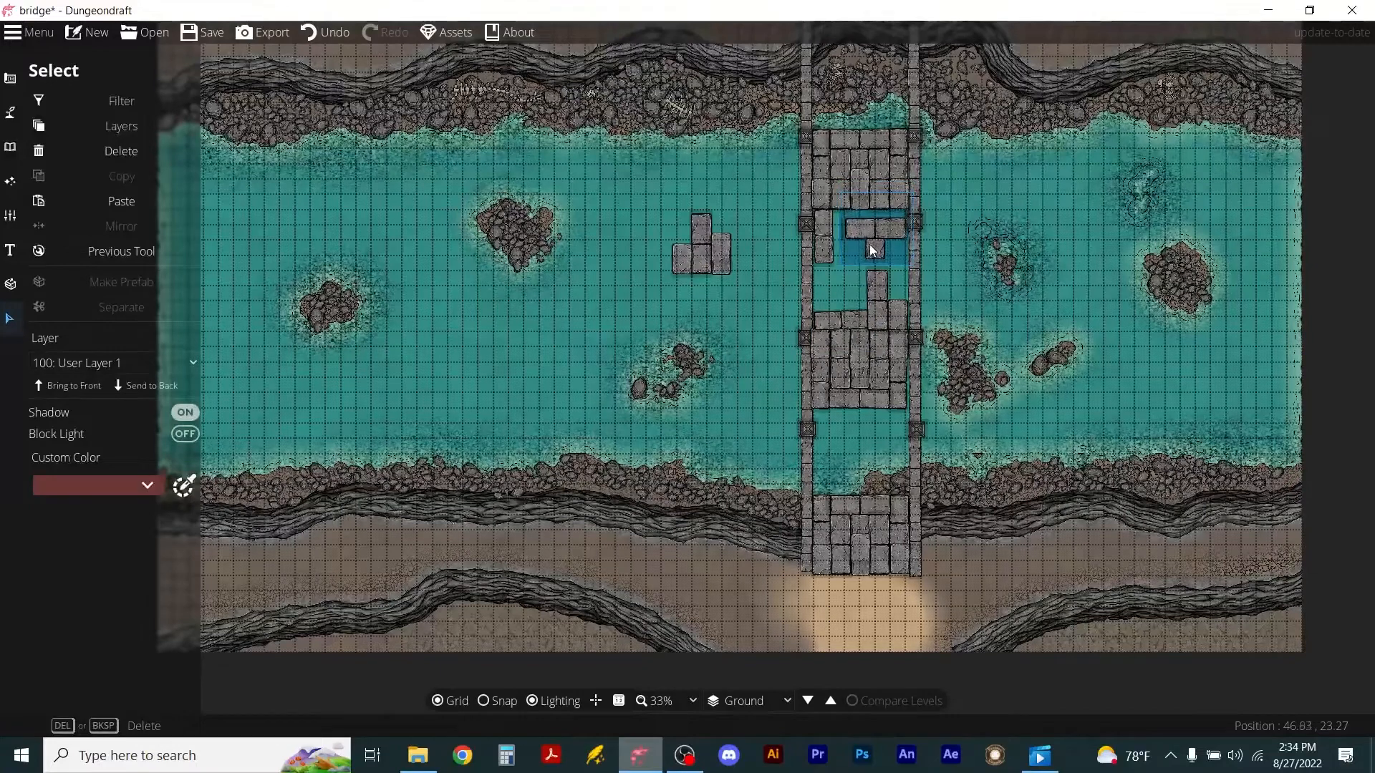
{"action": "left_click_drag", "start_coordinate": [870, 243], "coordinate": [987, 200]}
{"action": "left_click", "coordinate": [725, 246]}
{"action": "left_click_drag", "start_coordinate": [725, 247], "coordinate": [901, 225]}
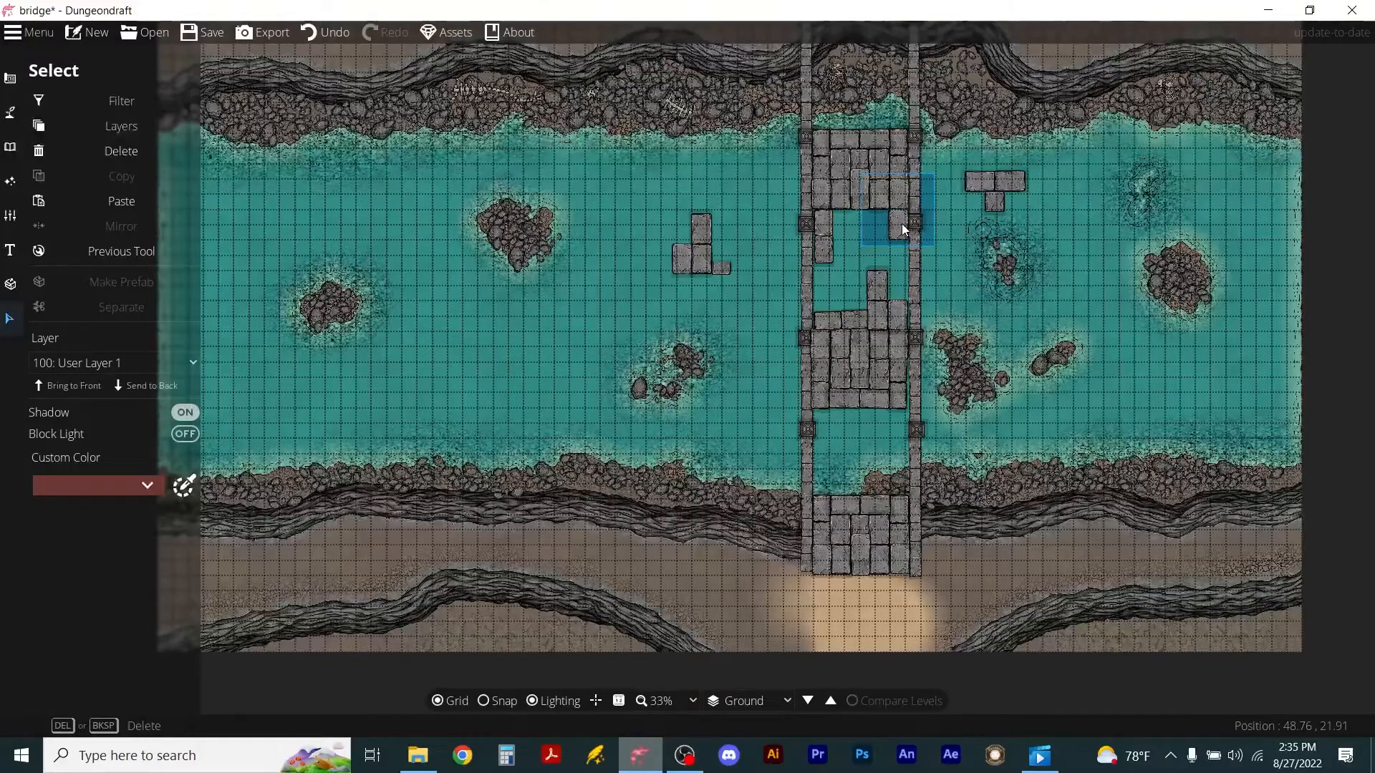
{"action": "key", "text": "Escape"}
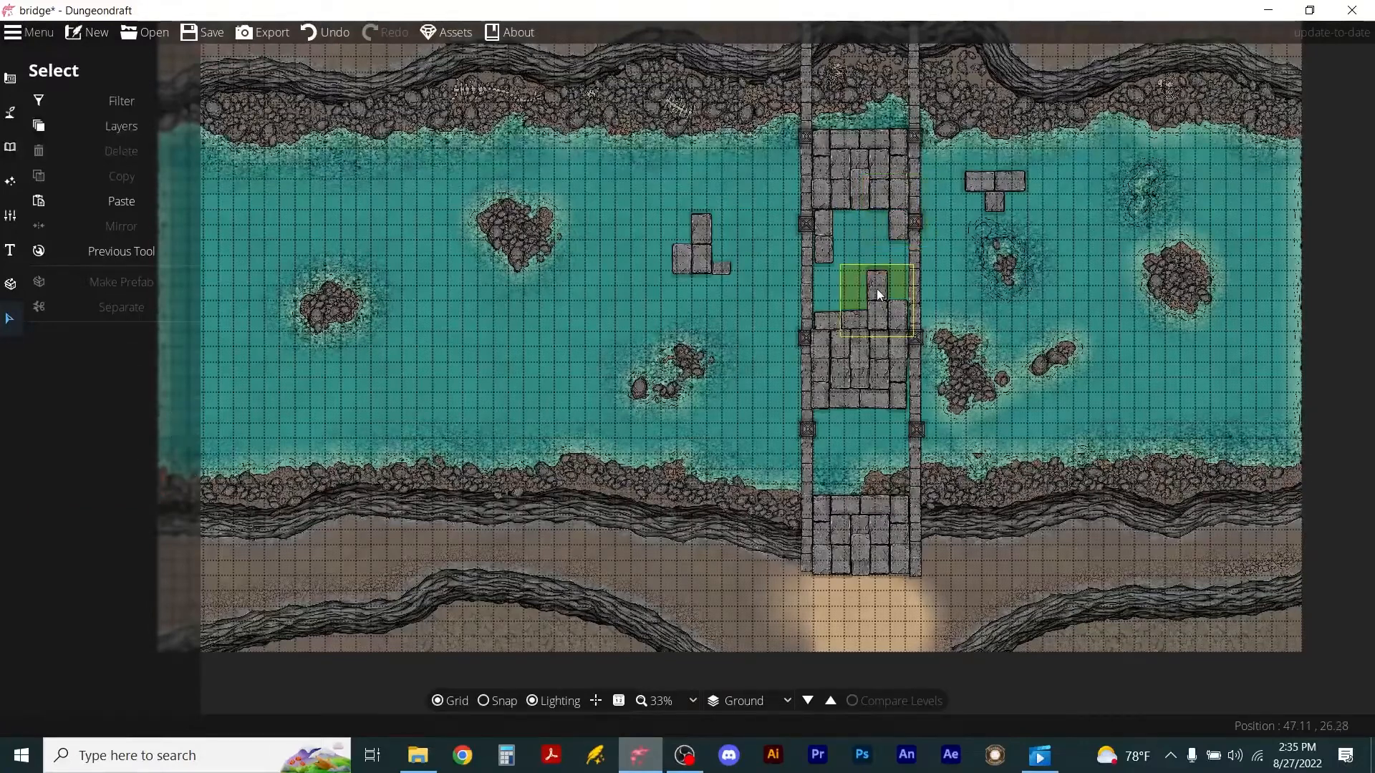
Replace the protruding stone pair at the gap's southern edge with a single block, moving the pair into the water east of the bridge.
{"action": "left_click", "coordinate": [878, 294]}
{"action": "left_click_drag", "start_coordinate": [877, 289], "coordinate": [1015, 244]}
{"action": "left_click", "coordinate": [904, 227]}
{"action": "left_click", "coordinate": [902, 229]}
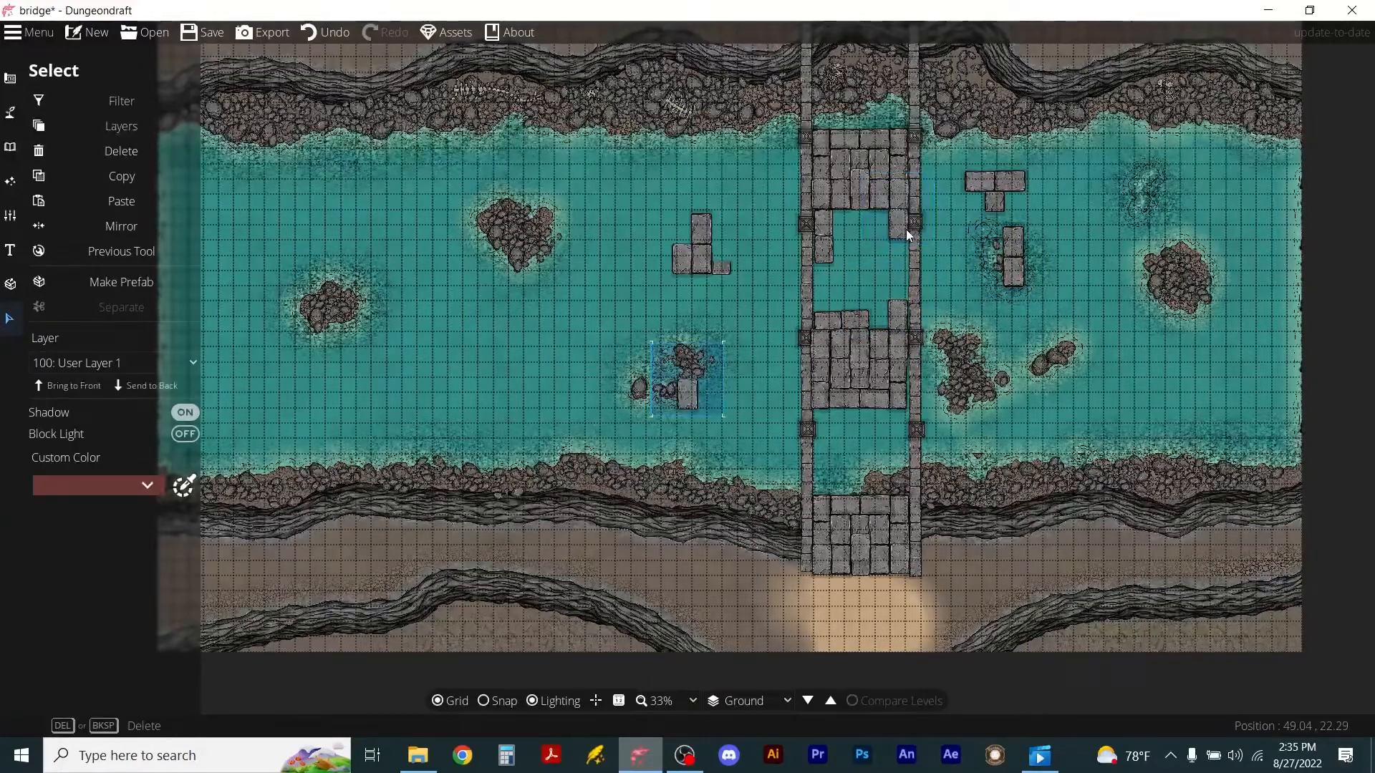
{"action": "left_click_drag", "start_coordinate": [689, 396], "coordinate": [881, 313]}
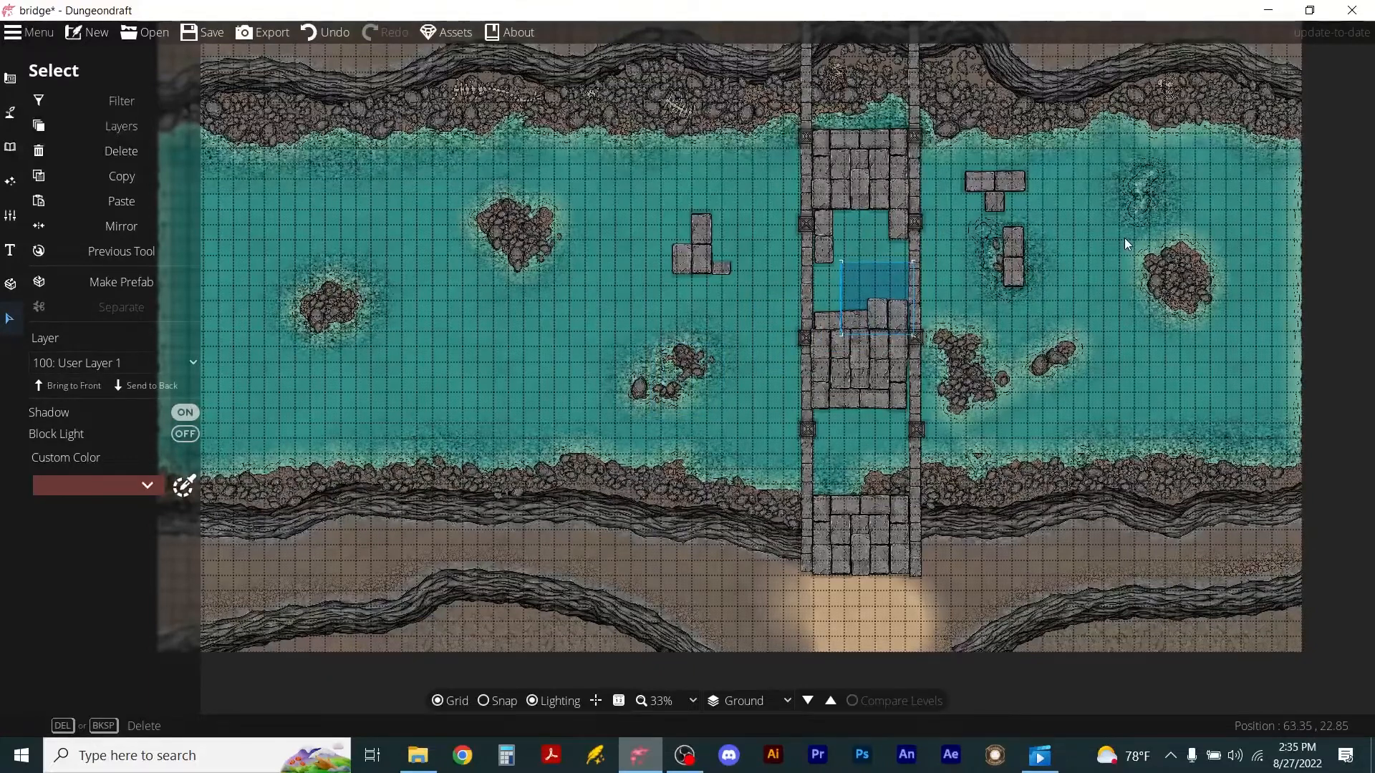
{"action": "key", "text": "Escape"}
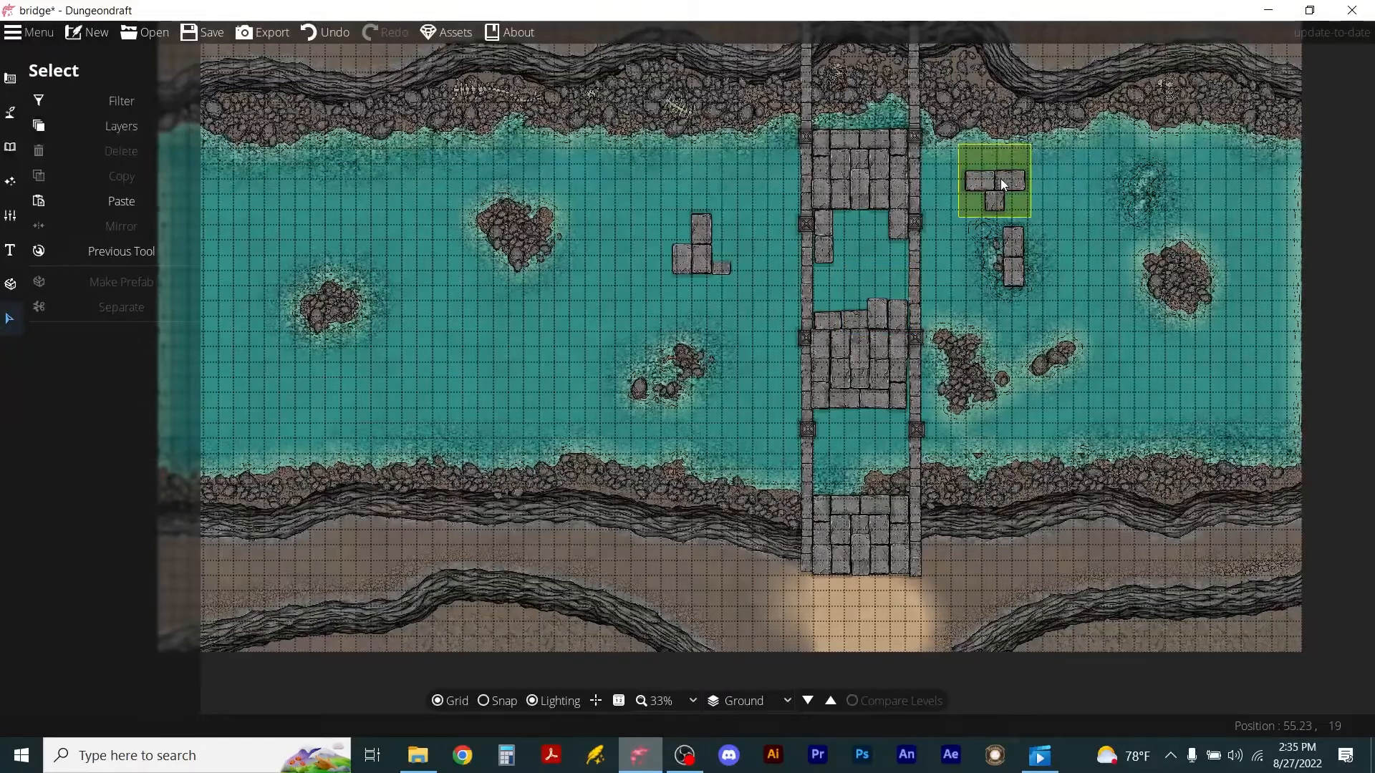
Delete the leftover T-shaped stone group in the water east of the bridge.
{"action": "left_click", "coordinate": [1000, 180]}
{"action": "mouse_move", "coordinate": [1000, 179]}
{"action": "left_mouse_down"}
{"action": "mouse_move", "coordinate": [870, 247]}
{"action": "mouse_move", "coordinate": [870, 261]}
{"action": "mouse_move", "coordinate": [1011, 187]}
{"action": "left_mouse_up"}
{"action": "key", "text": "Delete"}
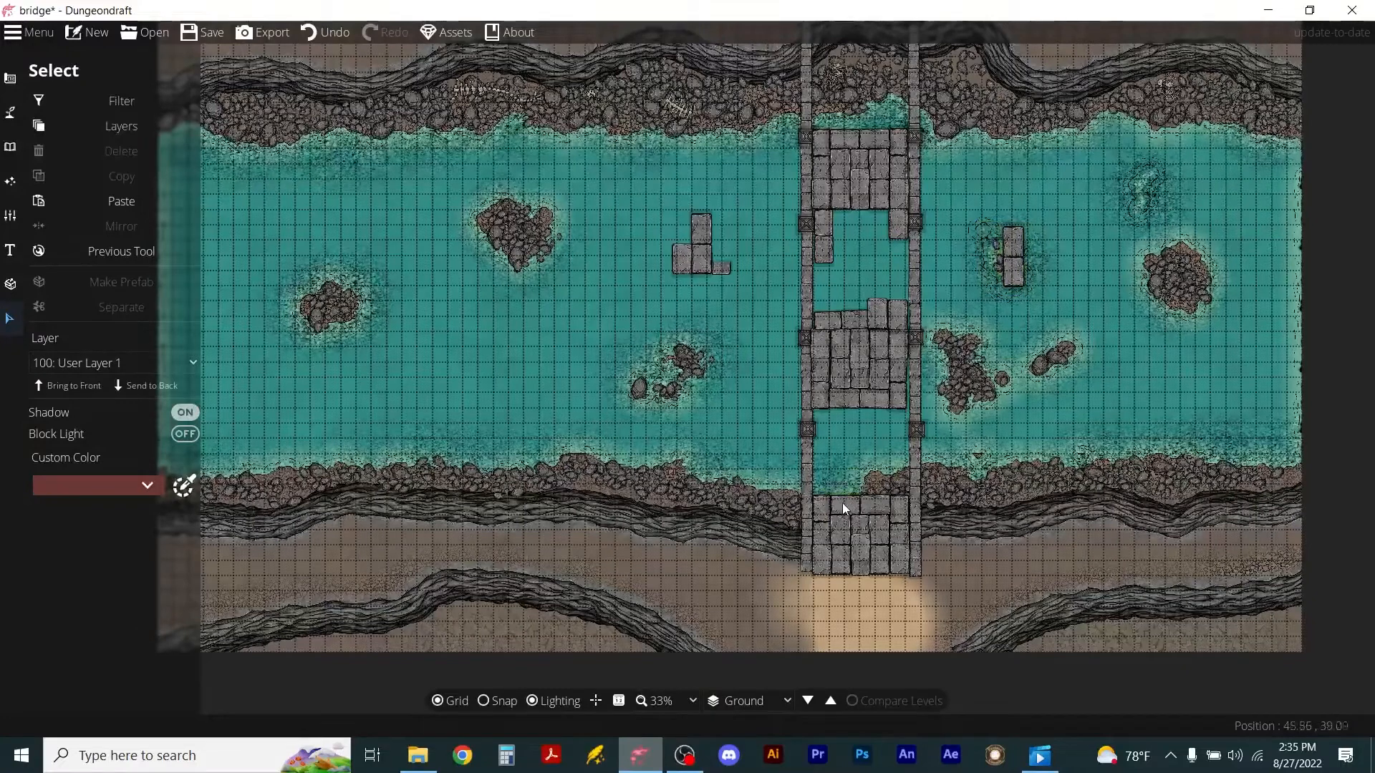
Extend the middle paving's ragged southern edge with the T-shaped stones from the south-end paving and a block beside the west wall.
{"action": "left_click_drag", "start_coordinate": [703, 260], "coordinate": [866, 492]}
{"action": "key", "text": "ctrl+z"}
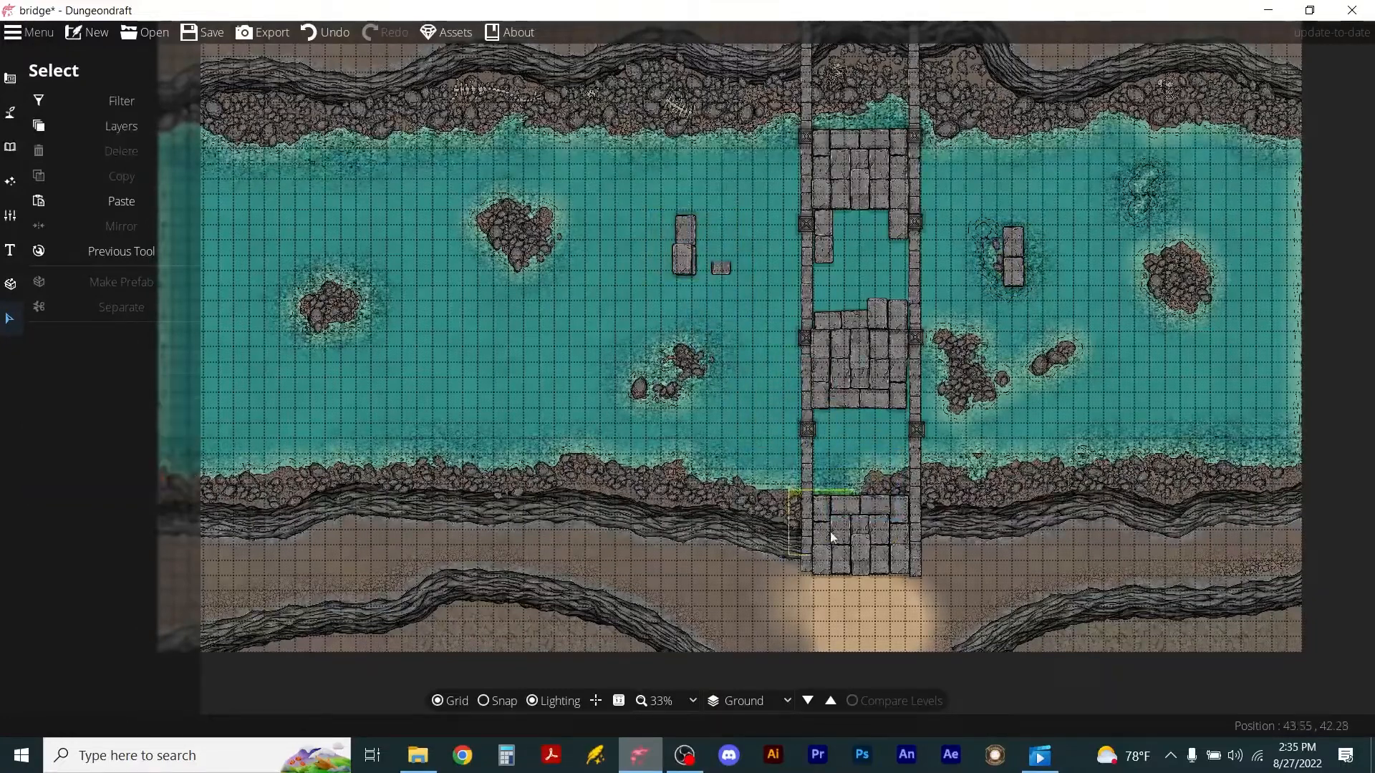
{"action": "left_click_drag", "start_coordinate": [858, 499], "coordinate": [875, 415]}
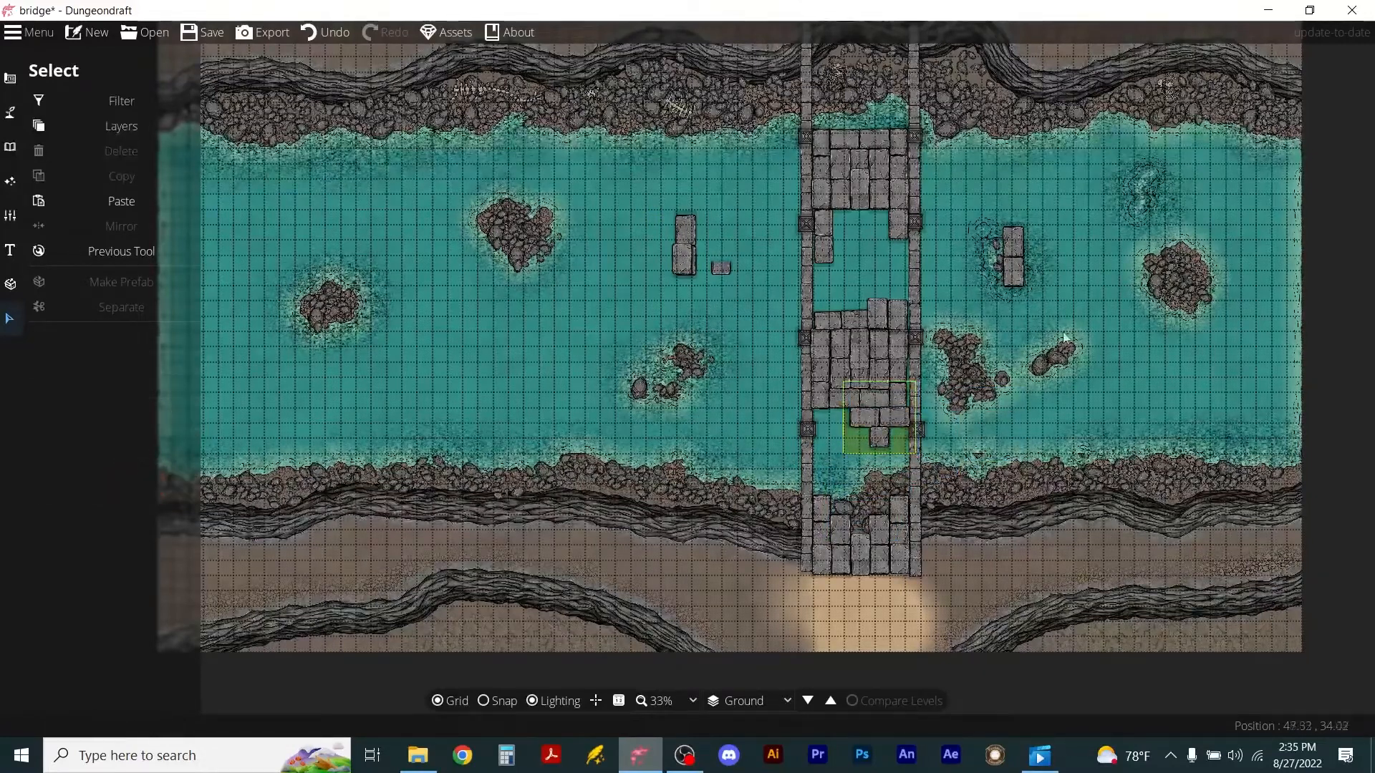
{"action": "left_click_drag", "start_coordinate": [1014, 260], "coordinate": [969, 280]}
{"action": "left_click_drag", "start_coordinate": [689, 236], "coordinate": [882, 441]}
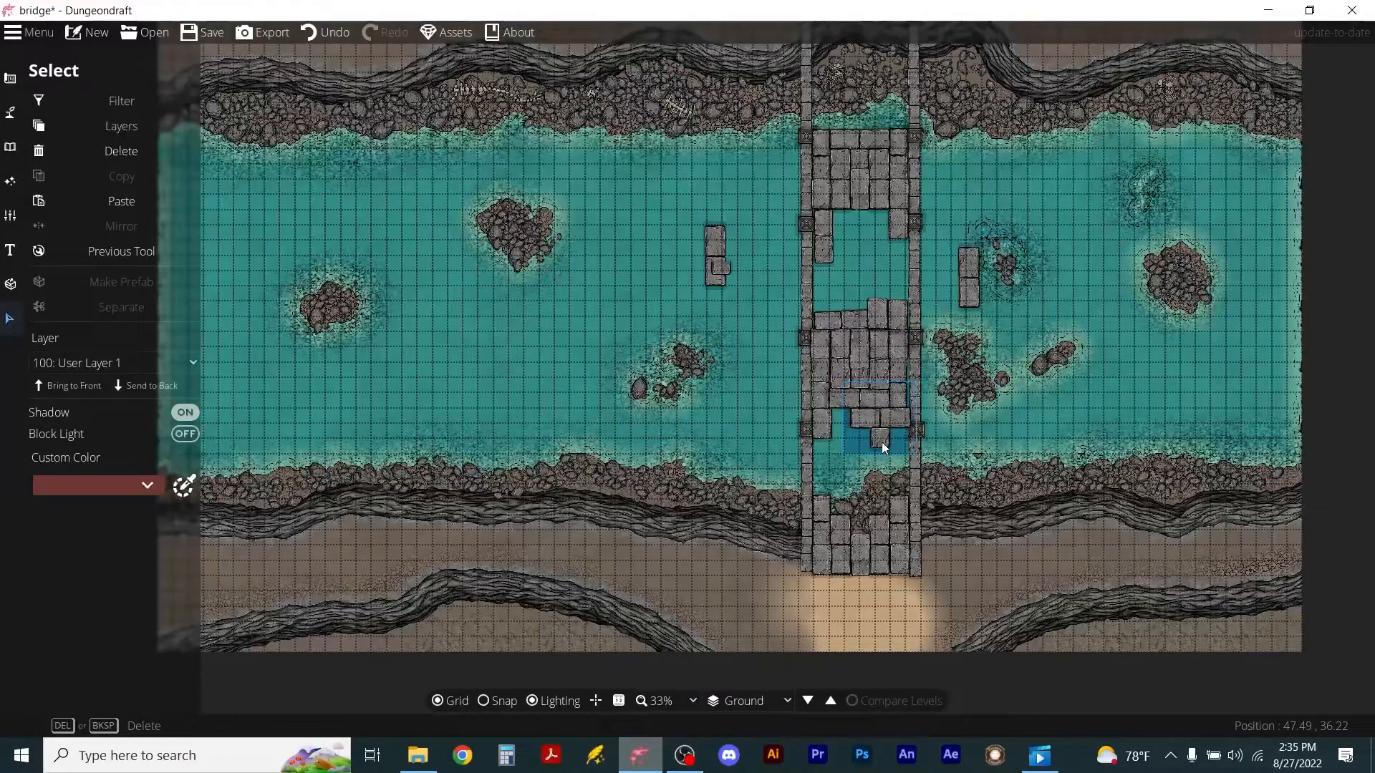
Delete the leftover stones floating in the water on both sides of the bridge.
{"action": "left_click", "coordinate": [1078, 288]}
{"action": "left_click", "coordinate": [965, 277]}
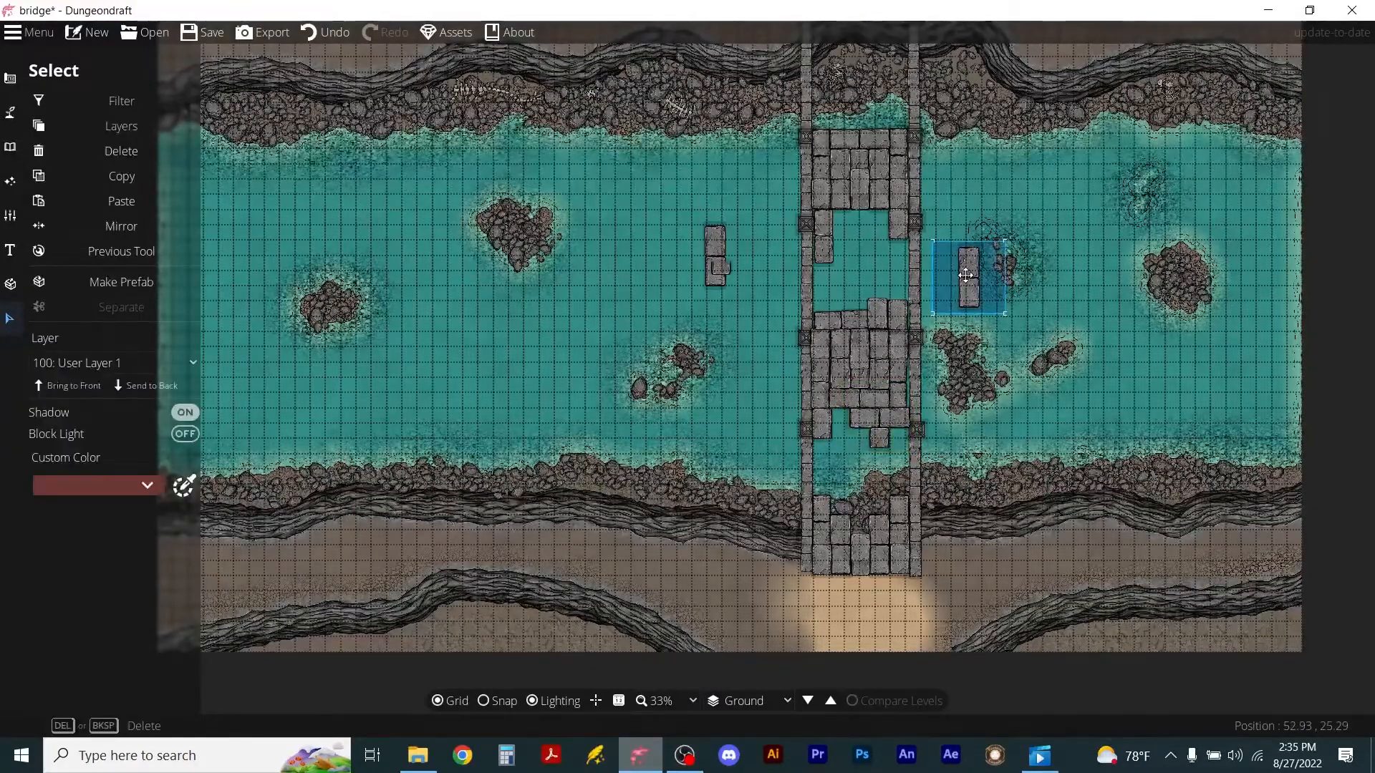
{"action": "key", "text": "Delete"}
{"action": "left_click", "coordinate": [707, 254]}
{"action": "key", "text": "Delete"}
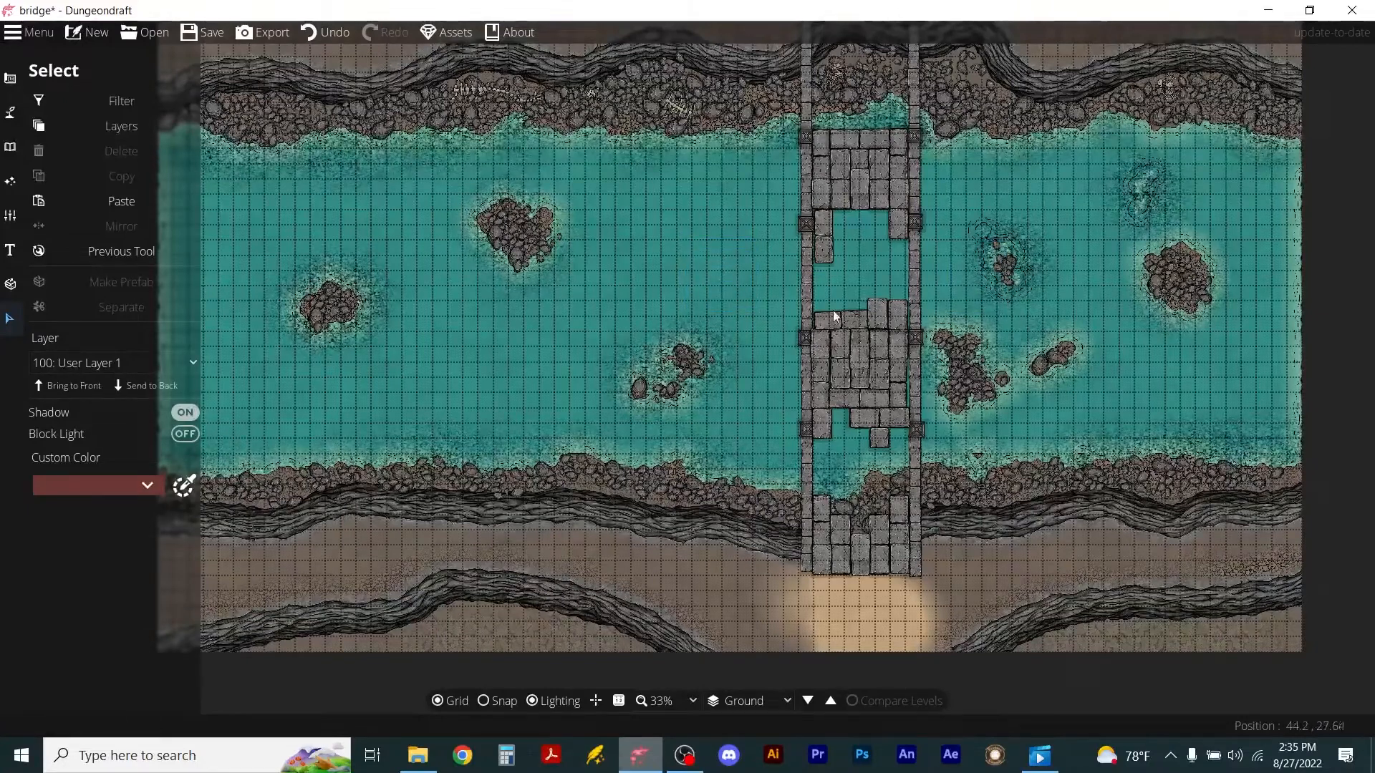
Paint a patch with the Water Brush at its largest size in the open gap between the northern and middle paving.
{"action": "left_click", "coordinate": [8, 115]}
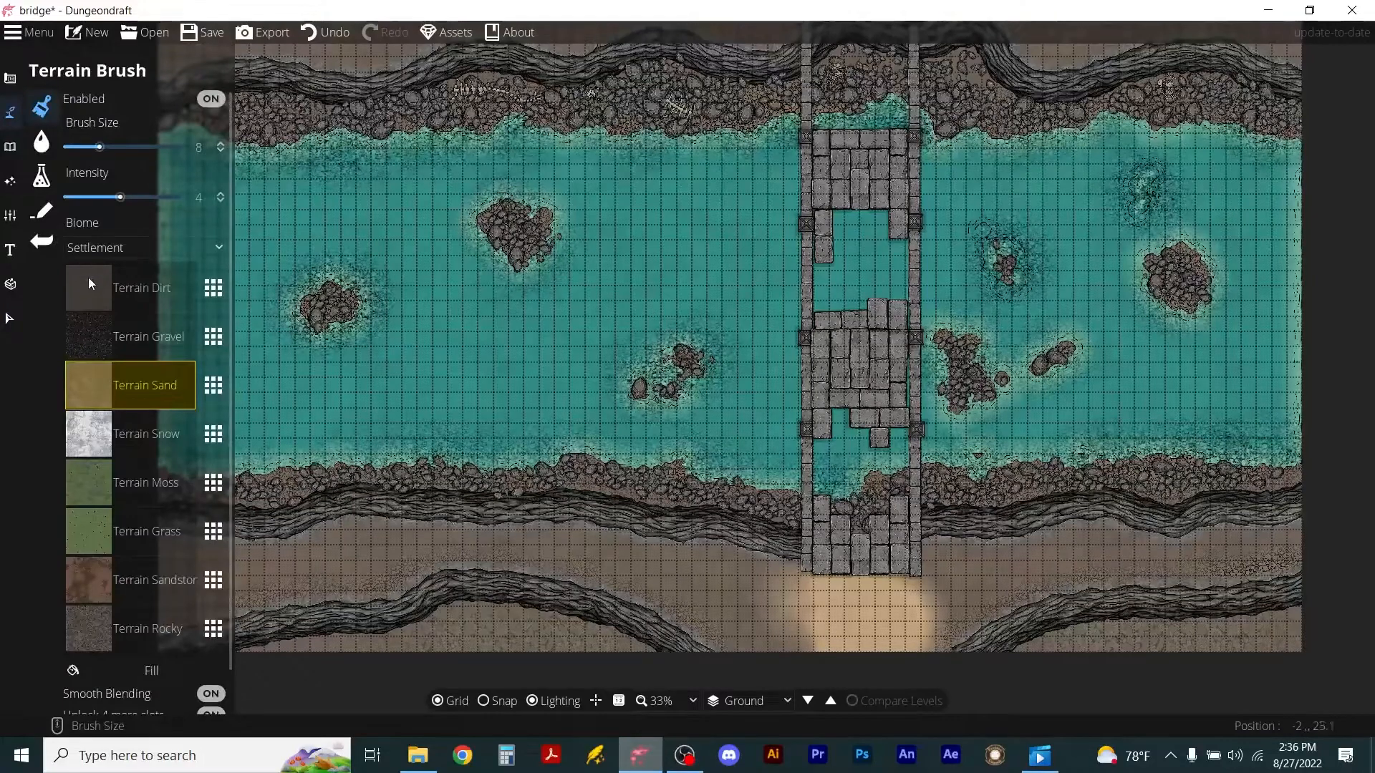
{"action": "left_click", "coordinate": [41, 143]}
{"action": "left_click", "coordinate": [216, 129]}
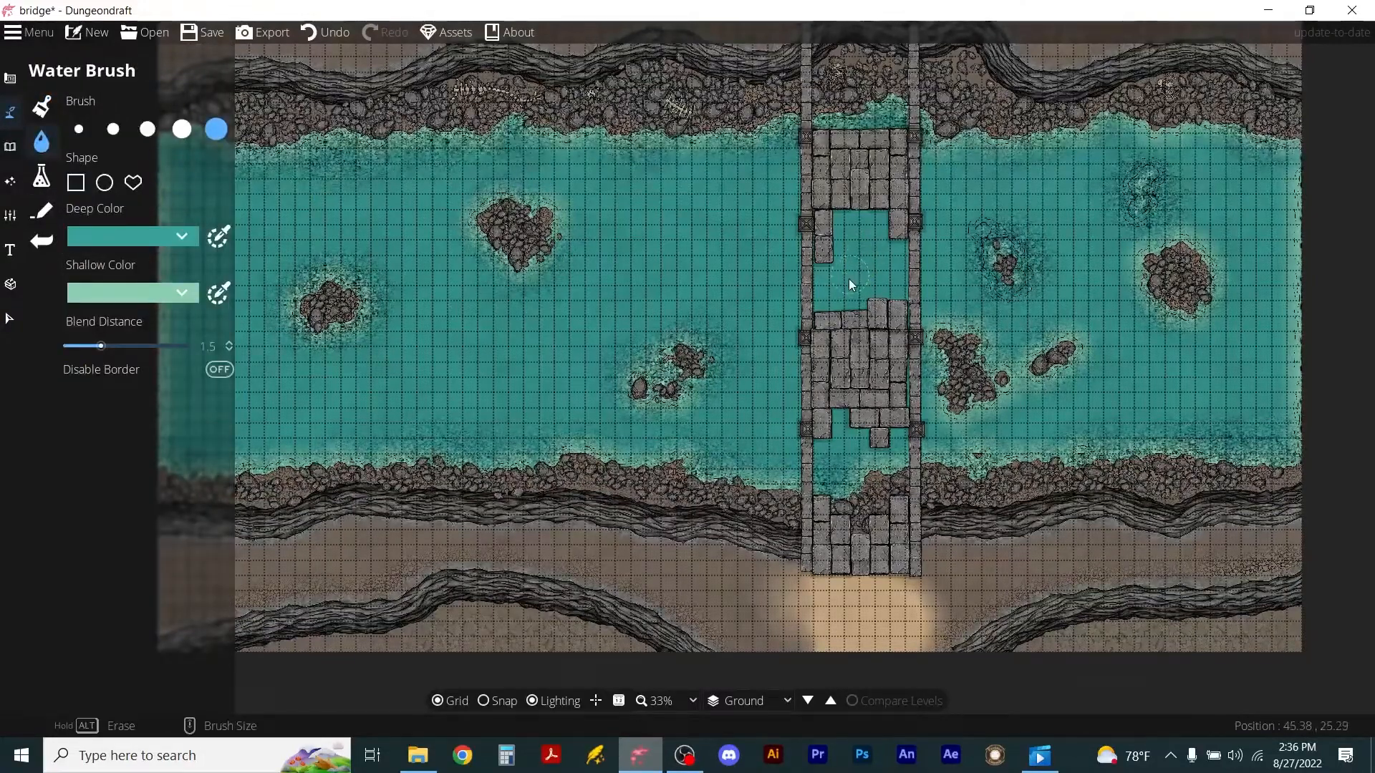
{"action": "scroll", "coordinate": [849, 278], "scroll_direction": "up", "scroll_amount": 5}
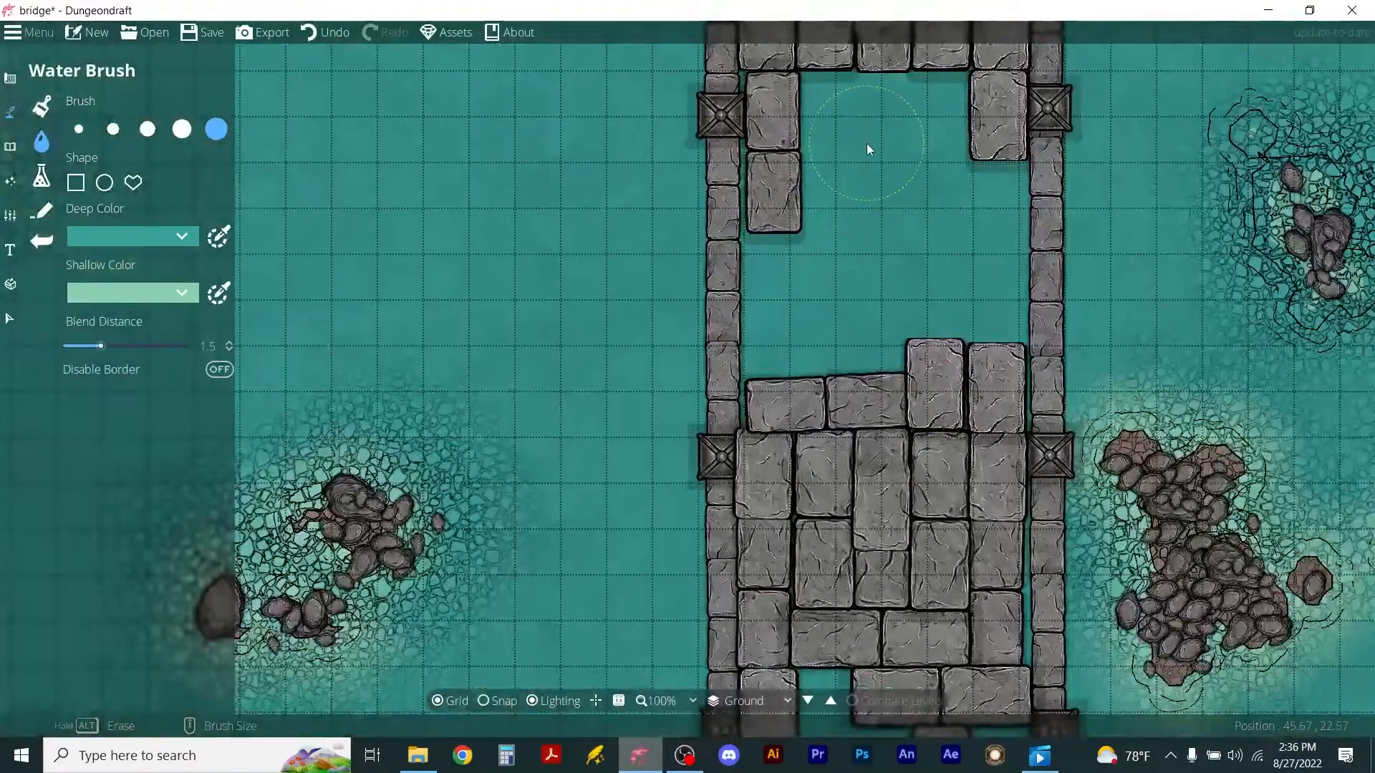
{"action": "mouse_move", "coordinate": [858, 289]}
{"action": "left_mouse_down"}
{"action": "mouse_move", "coordinate": [862, 227]}
{"action": "mouse_move", "coordinate": [885, 191]}
{"action": "mouse_move", "coordinate": [941, 252]}
{"action": "left_mouse_up"}
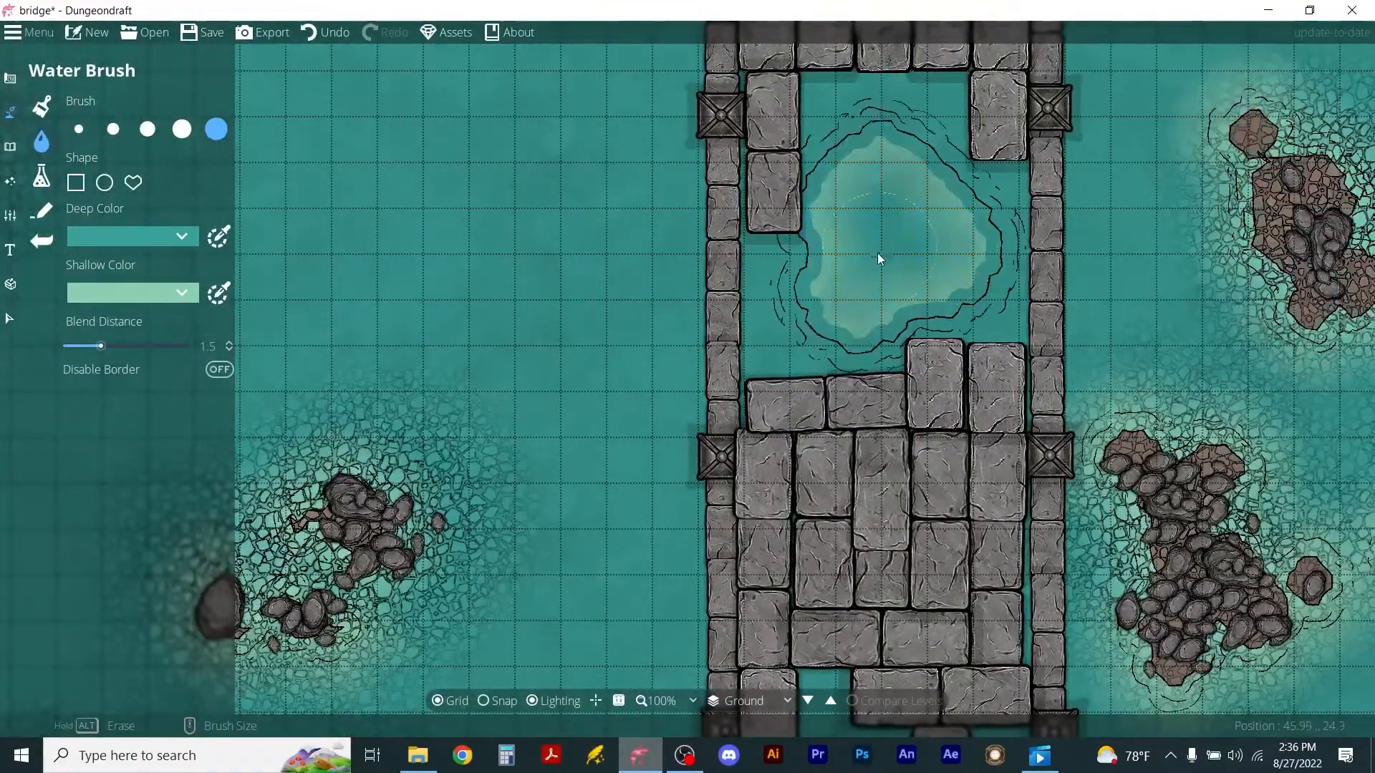
Form a ground island in the gap's water and place two broken pillars on it at scale 1.7, rotated -135° and -90°.
{"action": "left_click_drag", "start_coordinate": [308, 466], "coordinate": [305, 467]}
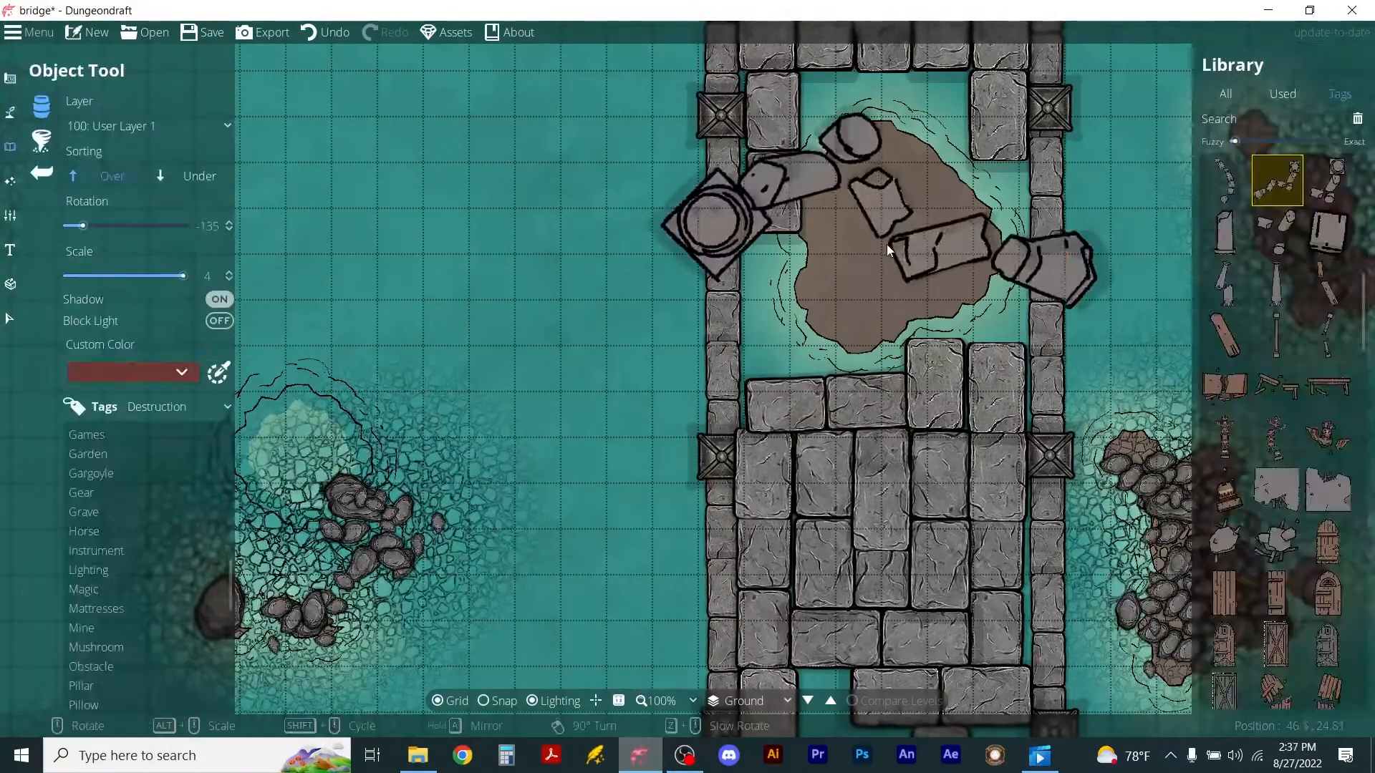
{"action": "left_click_drag", "start_coordinate": [886, 245], "coordinate": [917, 255]}
{"action": "scroll", "coordinate": [916, 251], "scroll_direction": "down", "scroll_amount": 10, "text": "alt"}
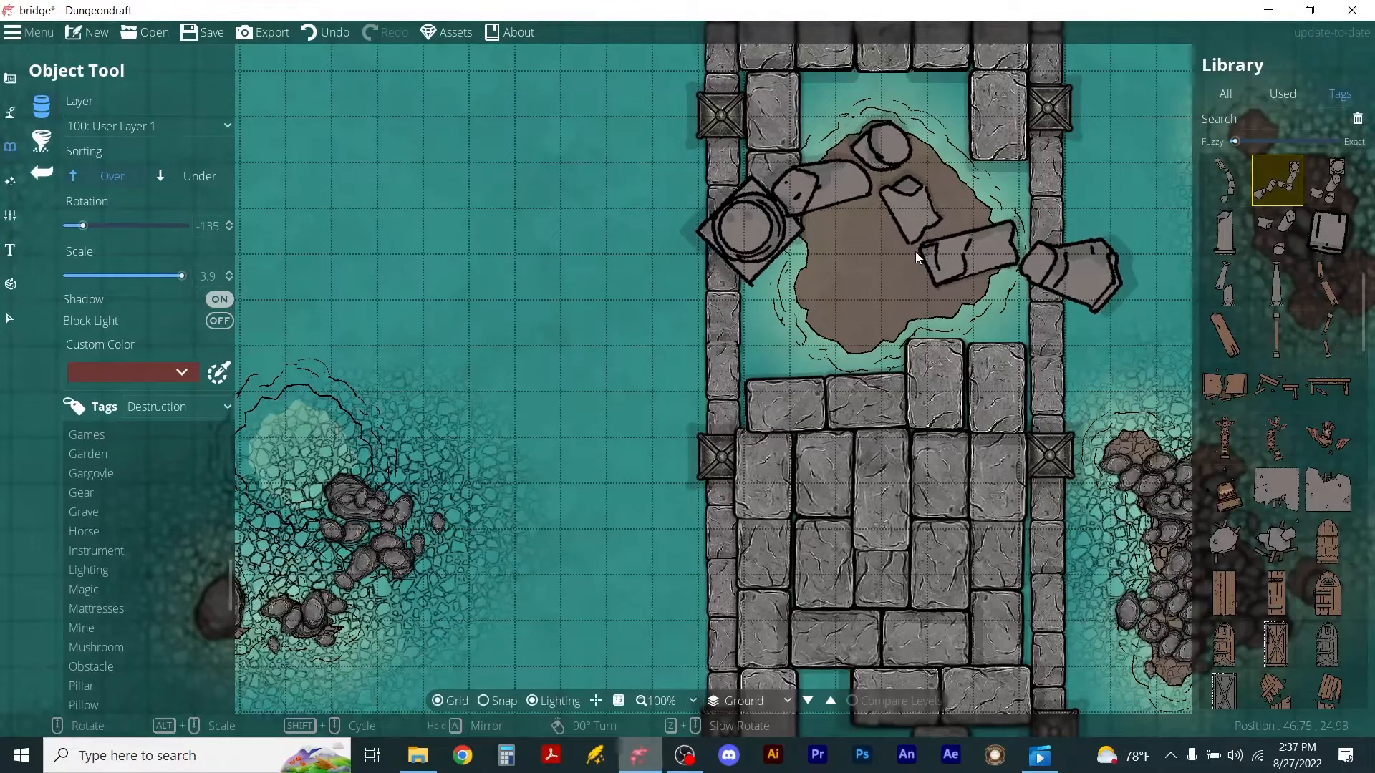
{"action": "scroll", "coordinate": [894, 198], "scroll_direction": "up", "scroll_amount": 2, "text": "alt"}
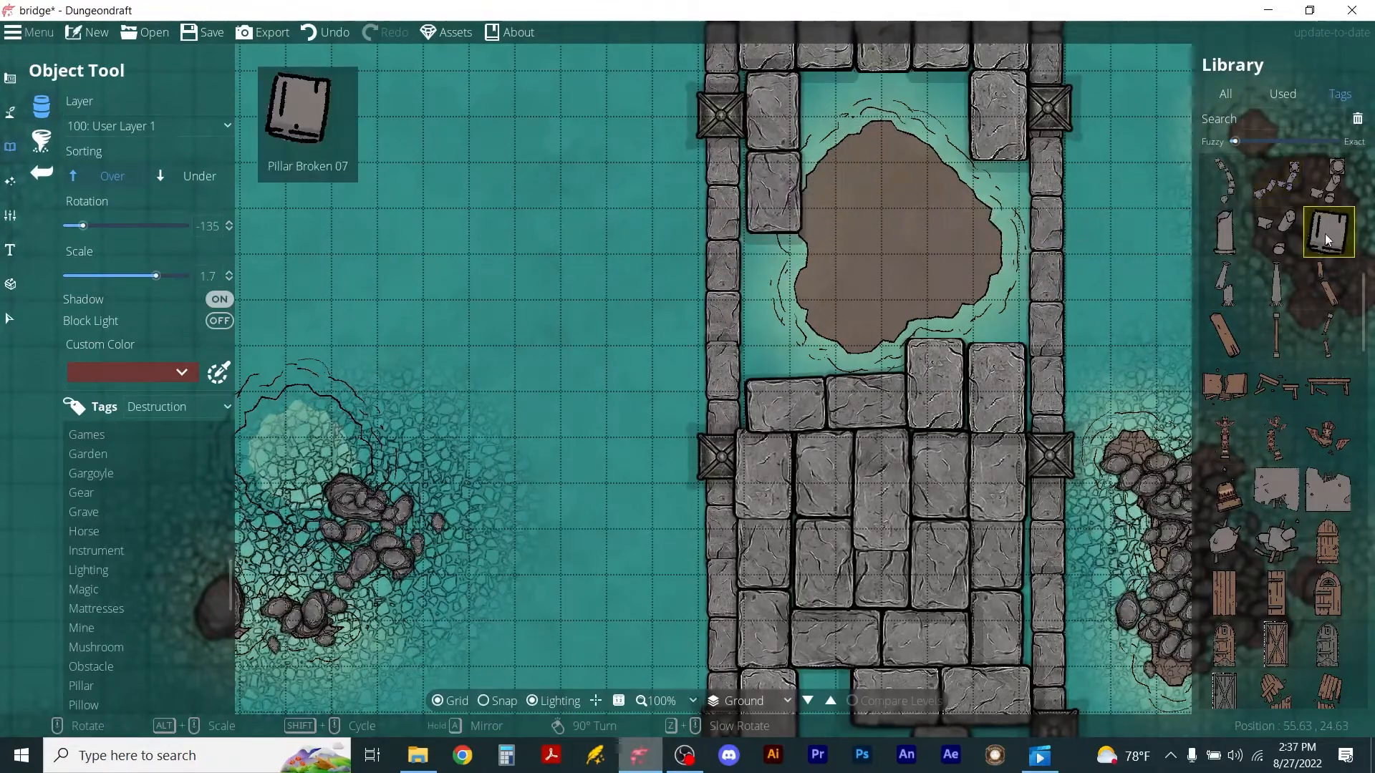
{"action": "left_click", "coordinate": [1329, 180]}
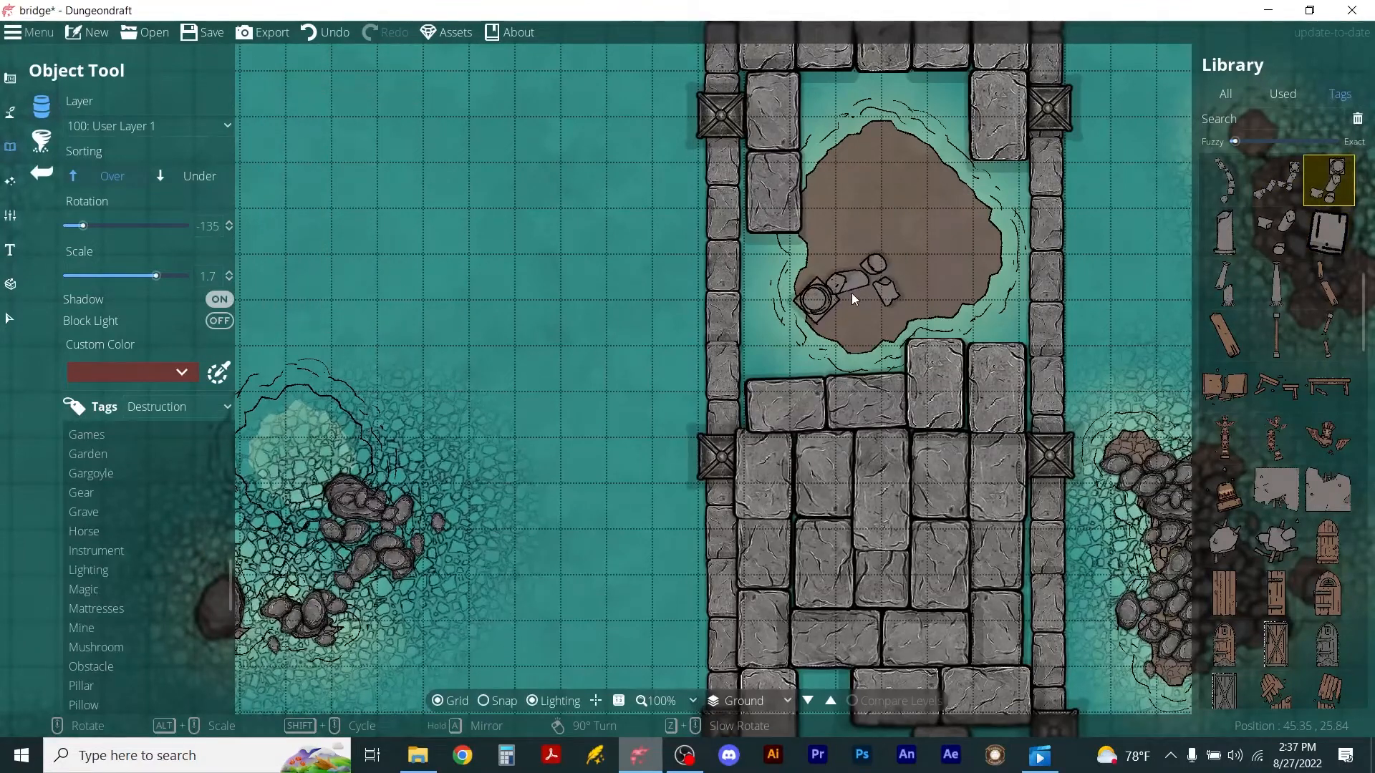
{"action": "left_click", "coordinate": [853, 293]}
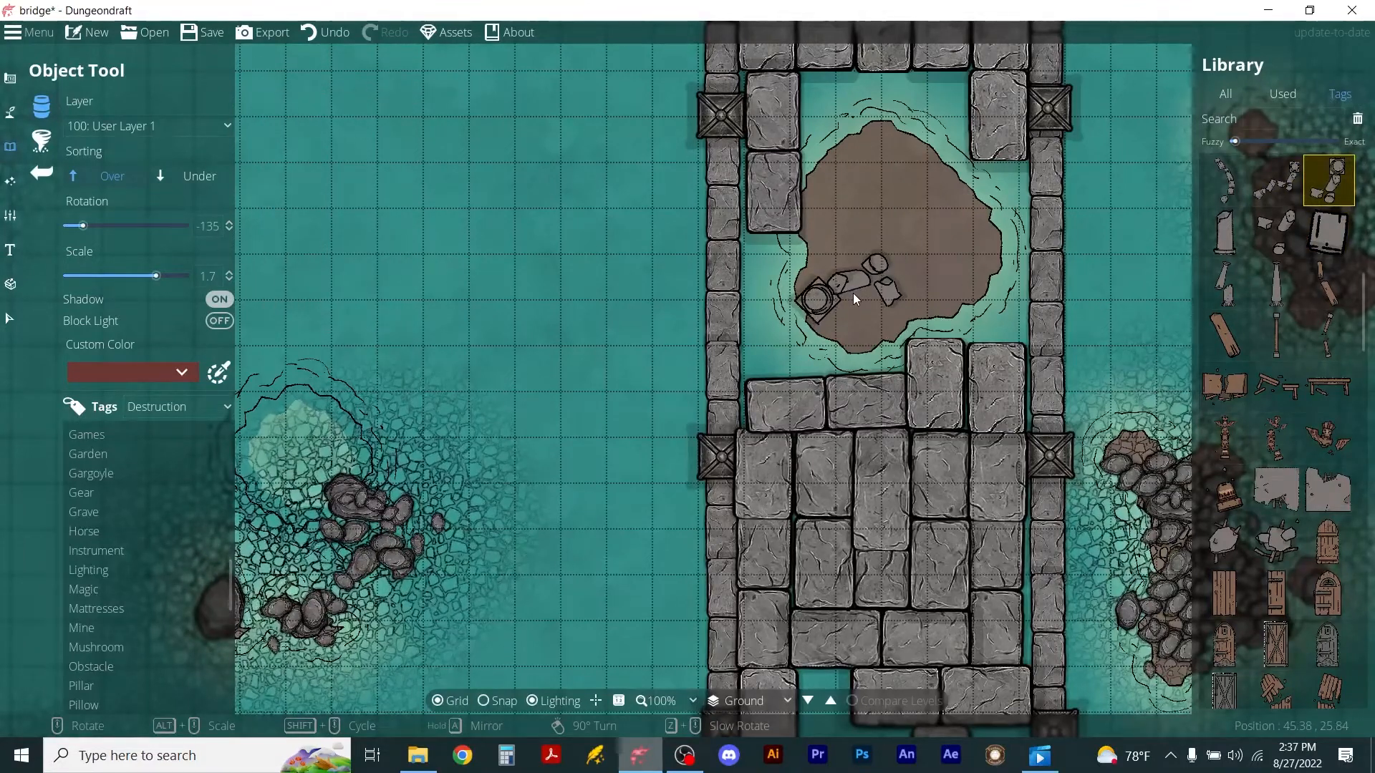
{"action": "left_click", "coordinate": [1277, 180]}
{"action": "scroll", "coordinate": [908, 226], "scroll_direction": "up", "scroll_amount": 3}
{"action": "left_click", "coordinate": [904, 226]}
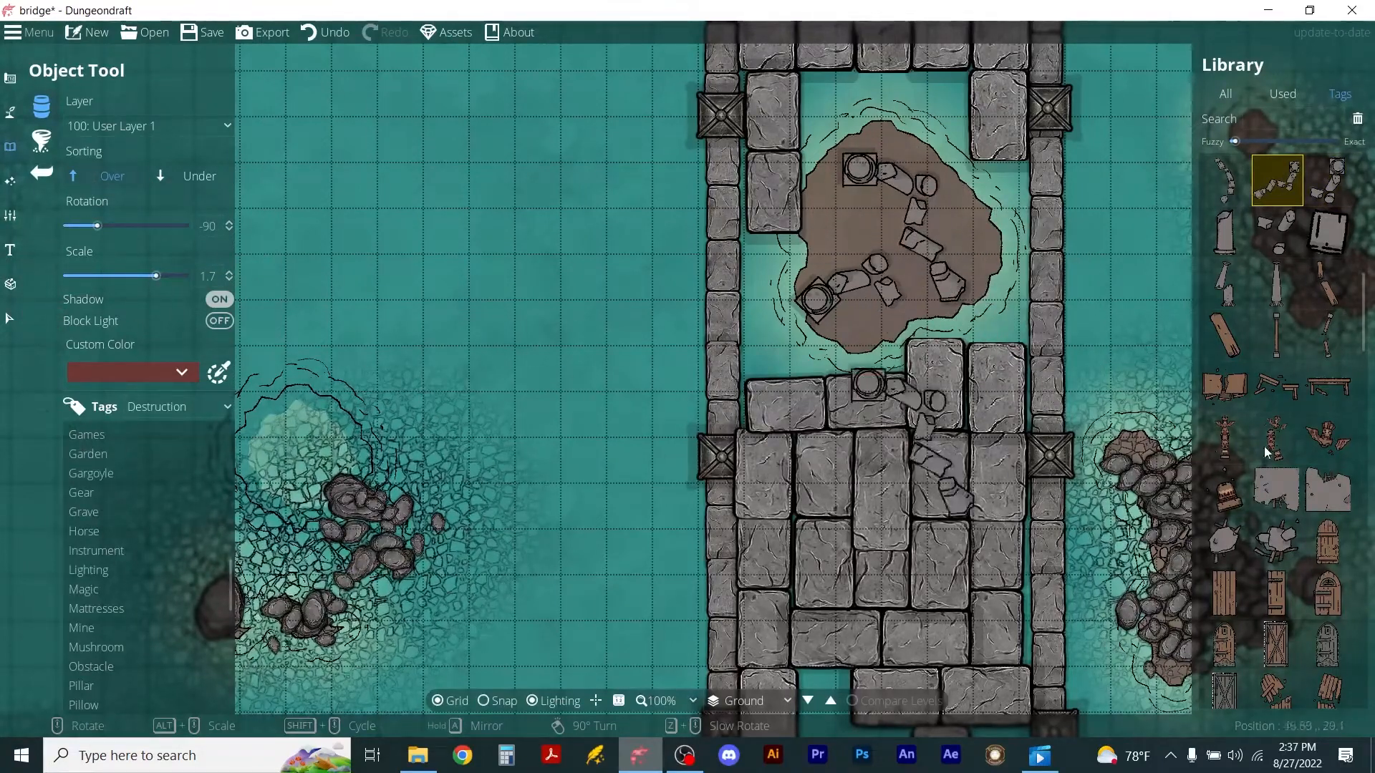
Copy the rock pile west of the bridge onto the gap's island and spread individual rocks toward its western side.
{"action": "left_click", "coordinate": [10, 319]}
{"action": "left_click_drag", "start_coordinate": [311, 435], "coordinate": [452, 635]}
{"action": "key", "text": "ctrl+c"}
{"action": "key", "text": "ctrl+v"}
{"action": "left_click_drag", "start_coordinate": [712, 457], "coordinate": [908, 311]}
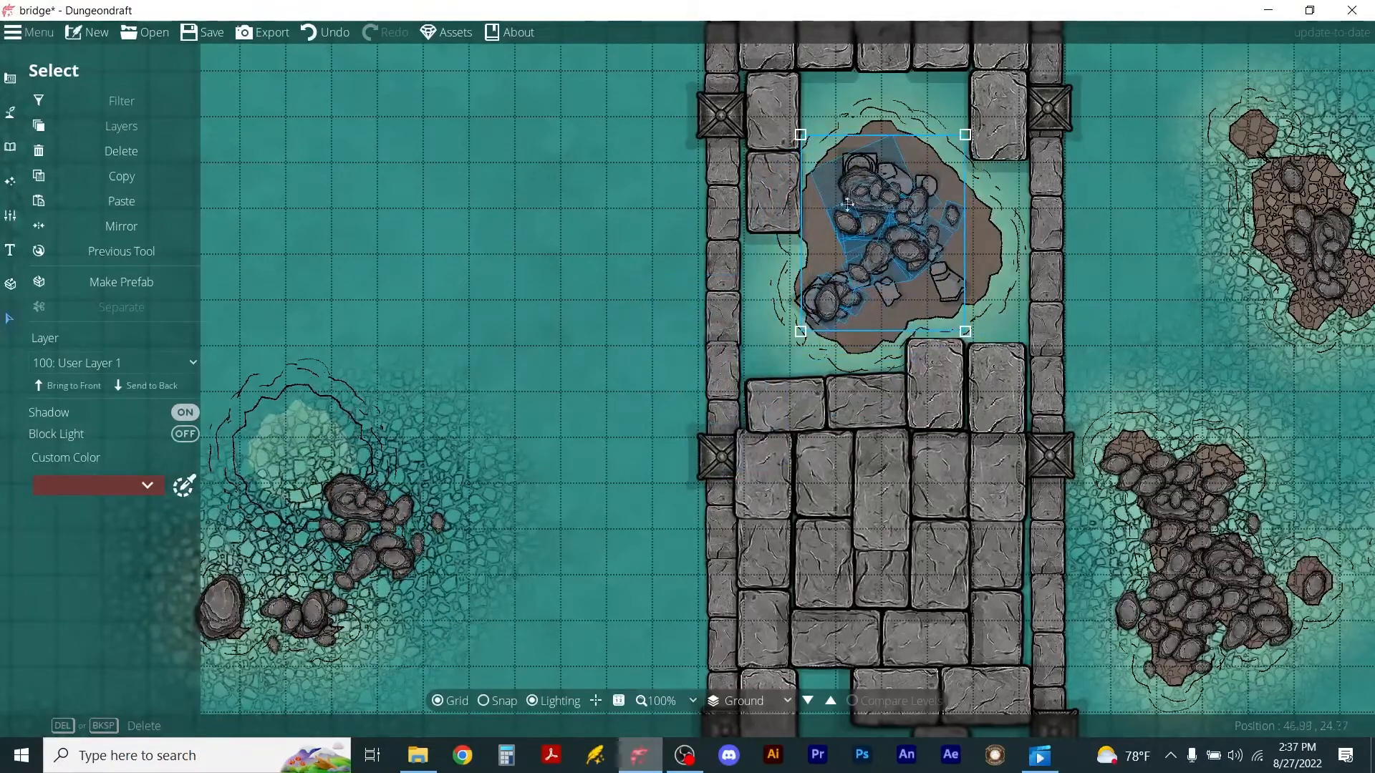
{"action": "left_click", "coordinate": [642, 253]}
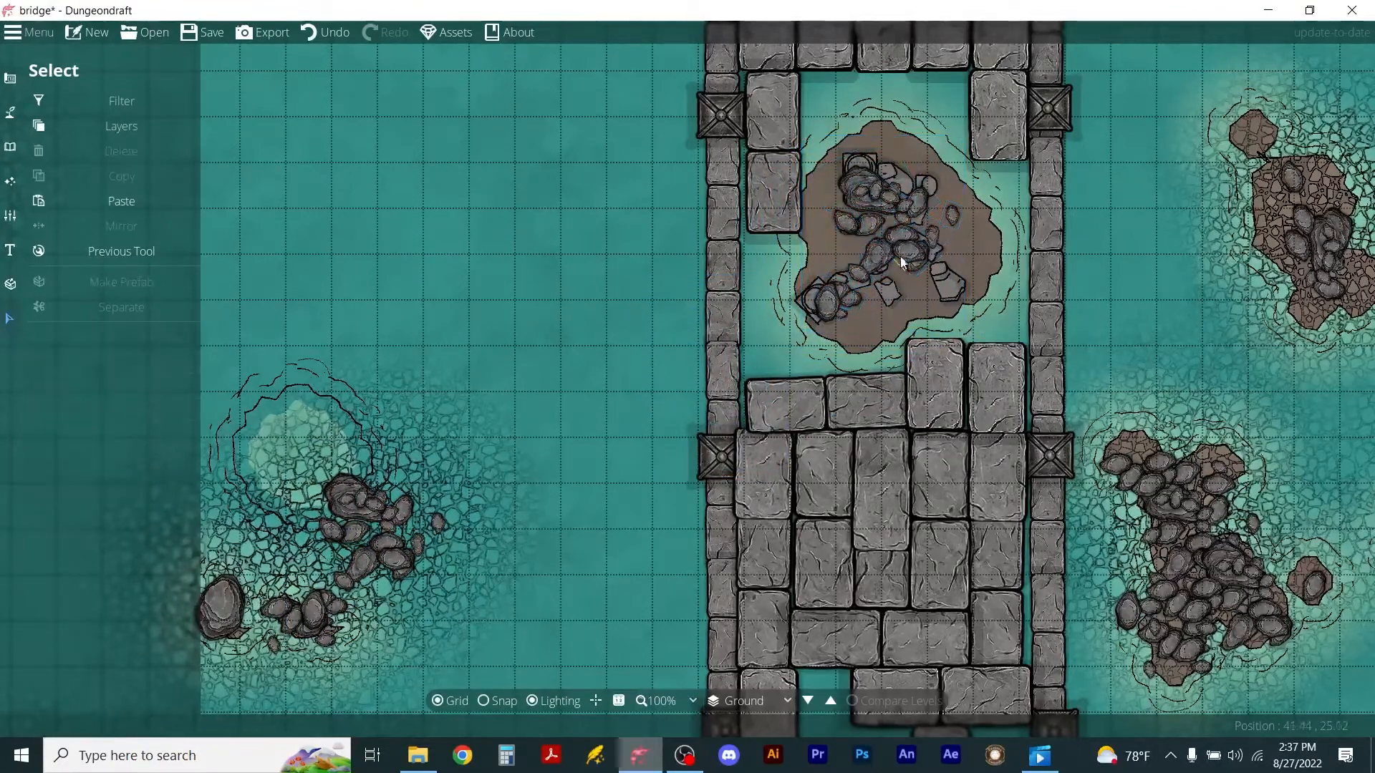
{"action": "left_click_drag", "start_coordinate": [818, 197], "coordinate": [821, 195]}
{"action": "left_click_drag", "start_coordinate": [871, 191], "coordinate": [831, 255]}
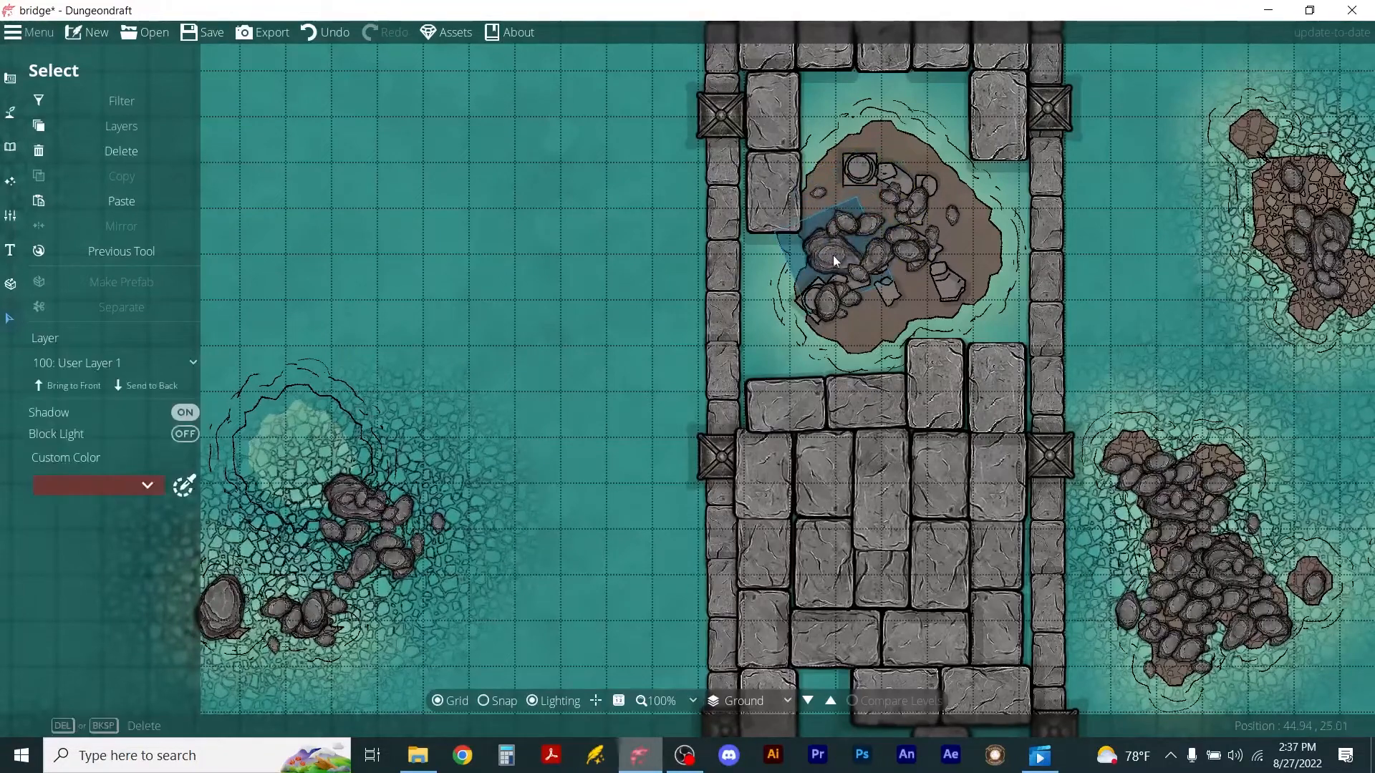
Copy the northern rock cluster east of the bridge and paste it onto the eastern side of the gap's island.
{"action": "left_click_drag", "start_coordinate": [1206, 130], "coordinate": [1369, 325]}
{"action": "key", "text": "ctrl+c"}
{"action": "key", "text": "ctrl+v"}
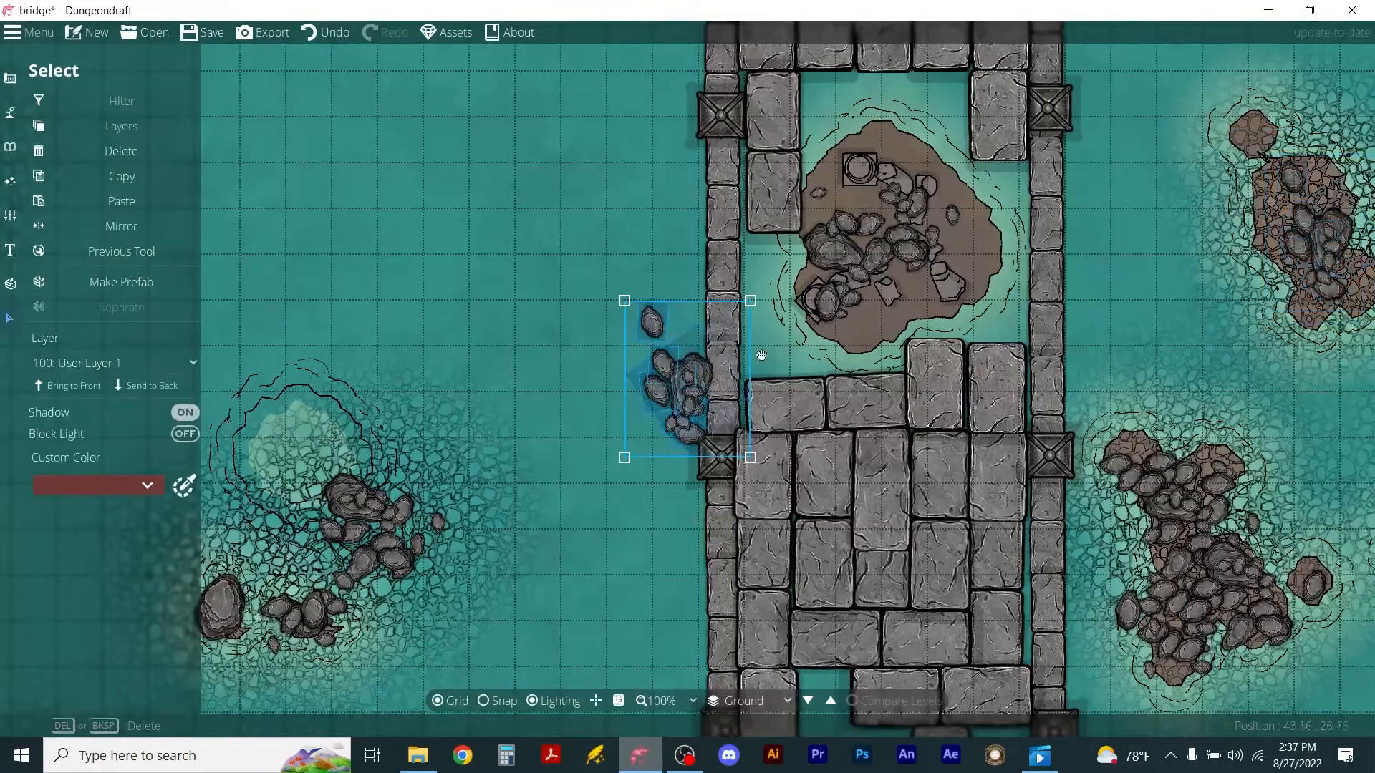
{"action": "left_click_drag", "start_coordinate": [665, 395], "coordinate": [955, 235]}
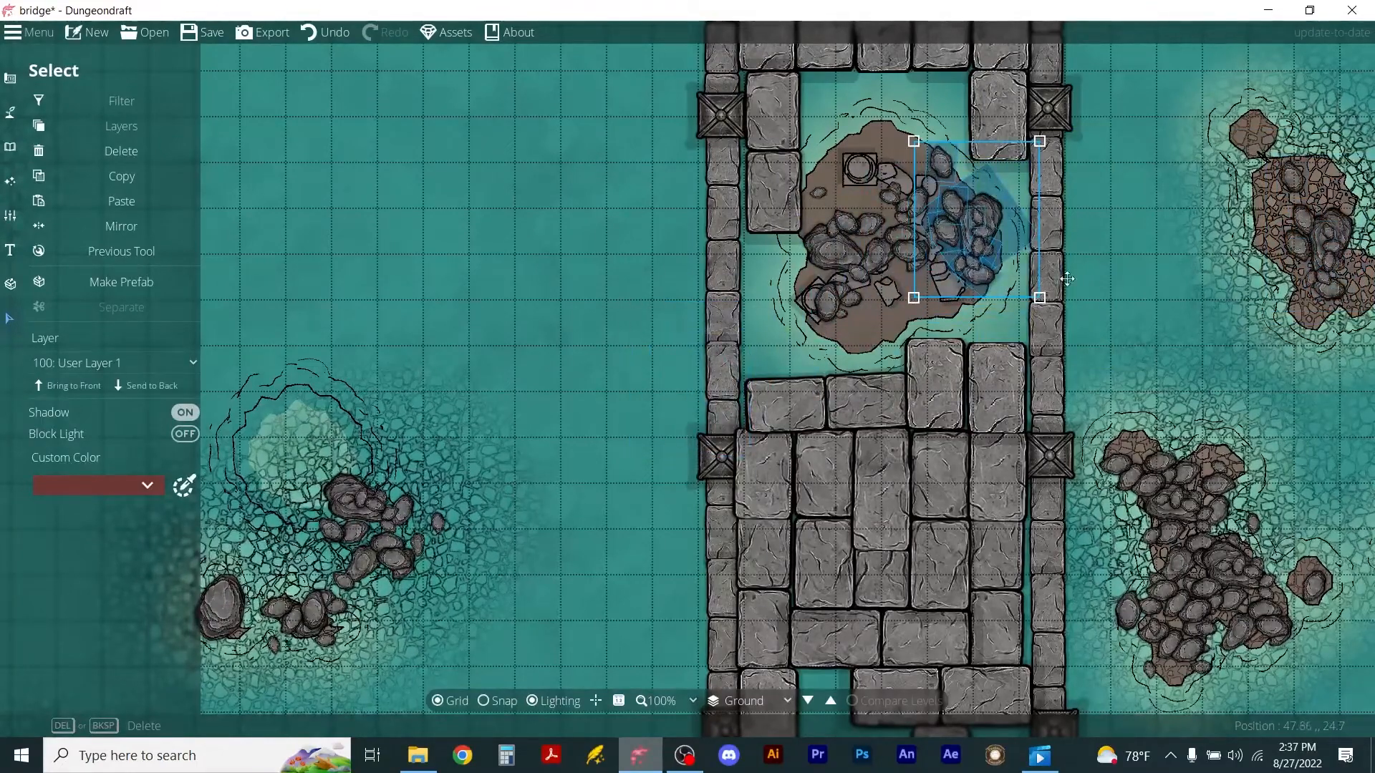
Paint Terrain Gravel over the island and surrounding shallows in the gap with brush size 8 and intensity 4.
{"action": "left_click", "coordinate": [13, 113]}
{"action": "left_click", "coordinate": [83, 103]}
{"action": "left_click", "coordinate": [119, 350]}
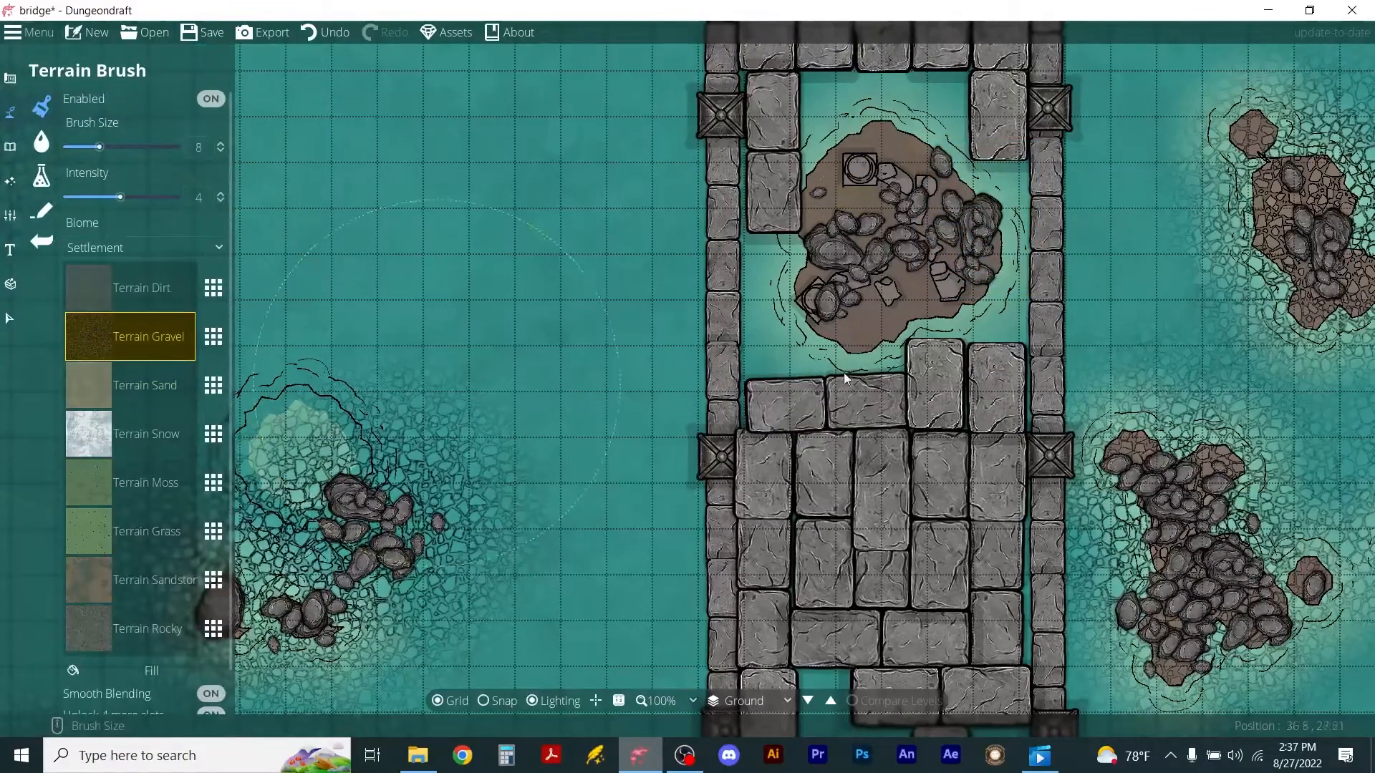
{"action": "mouse_move", "coordinate": [886, 215]}
{"action": "left_mouse_down"}
{"action": "mouse_move", "coordinate": [877, 272]}
{"action": "mouse_move", "coordinate": [921, 279]}
{"action": "left_mouse_up"}
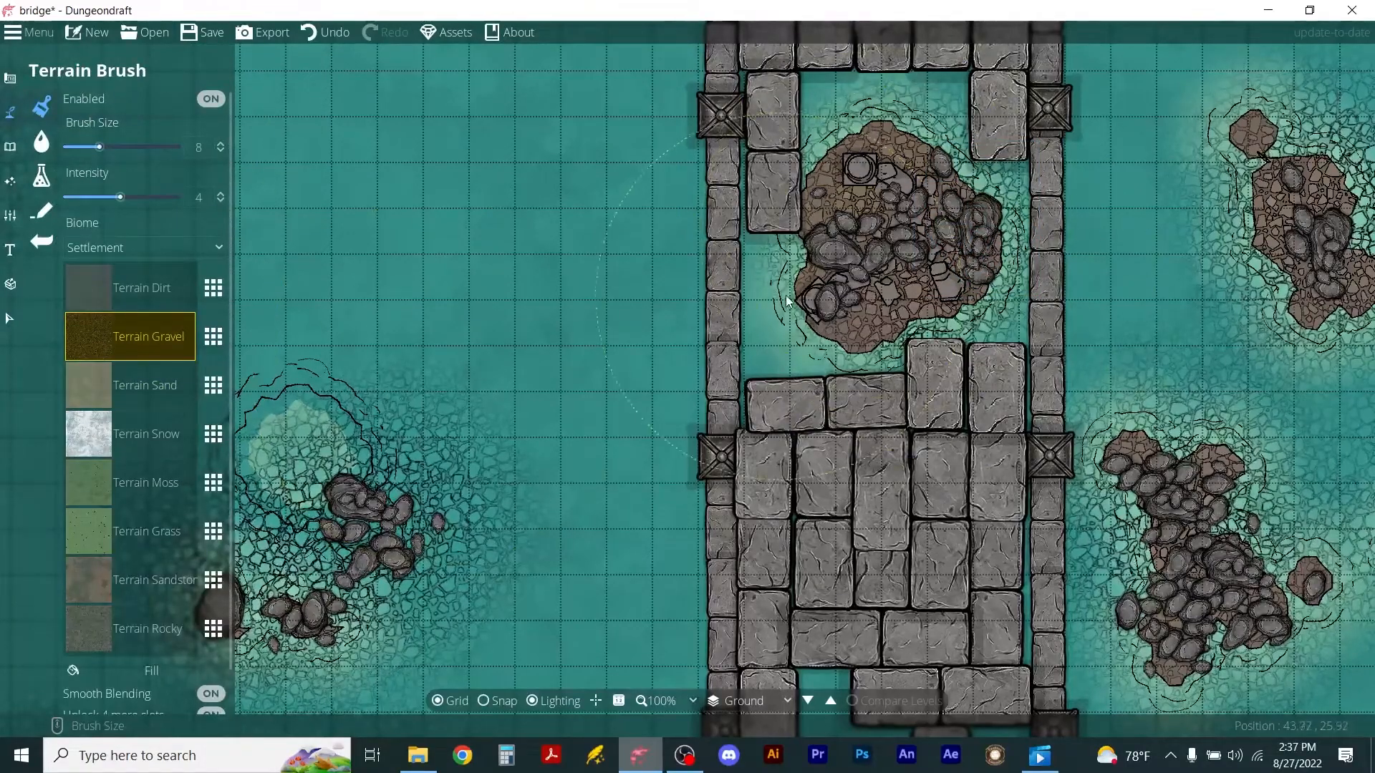
{"action": "scroll", "coordinate": [881, 358], "scroll_direction": "down", "scroll_amount": 3}
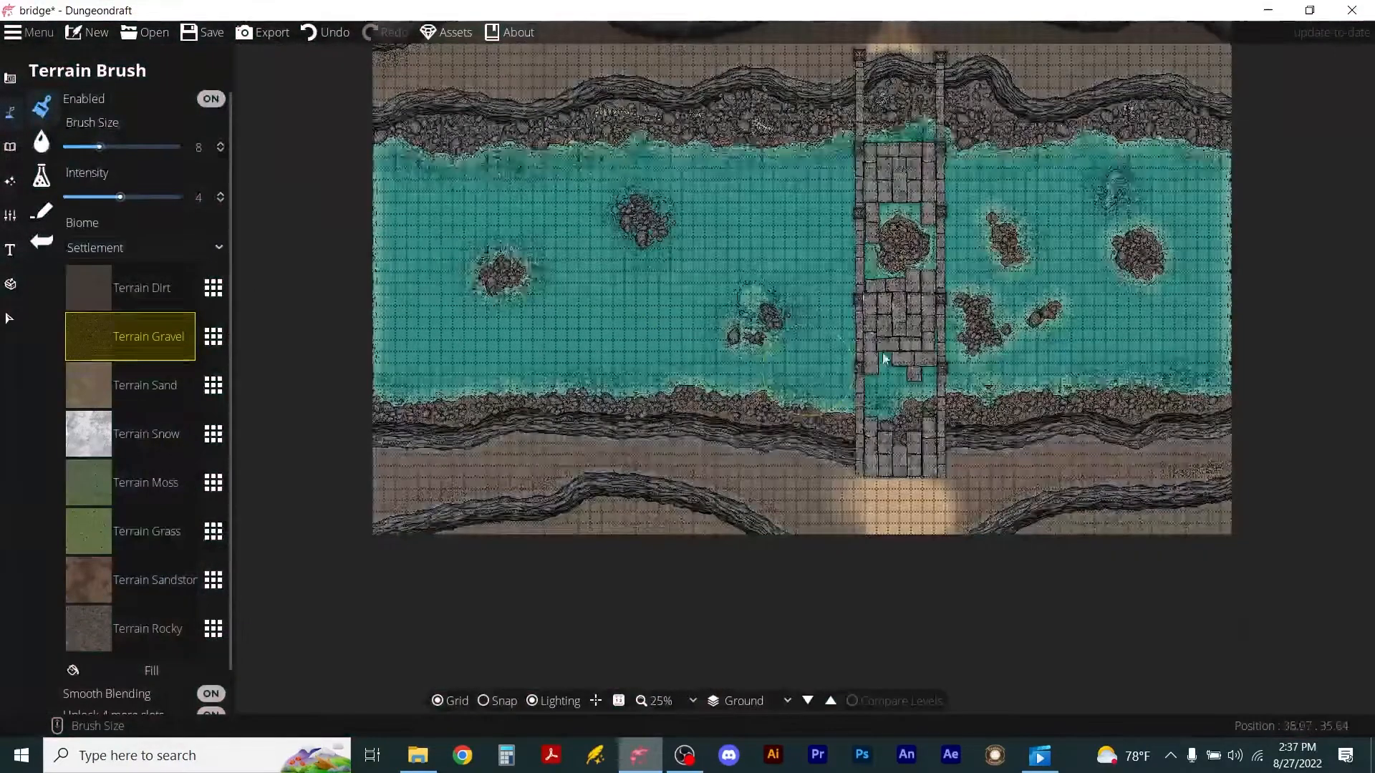
{"action": "scroll", "coordinate": [865, 380], "scroll_direction": "up", "scroll_amount": 2}
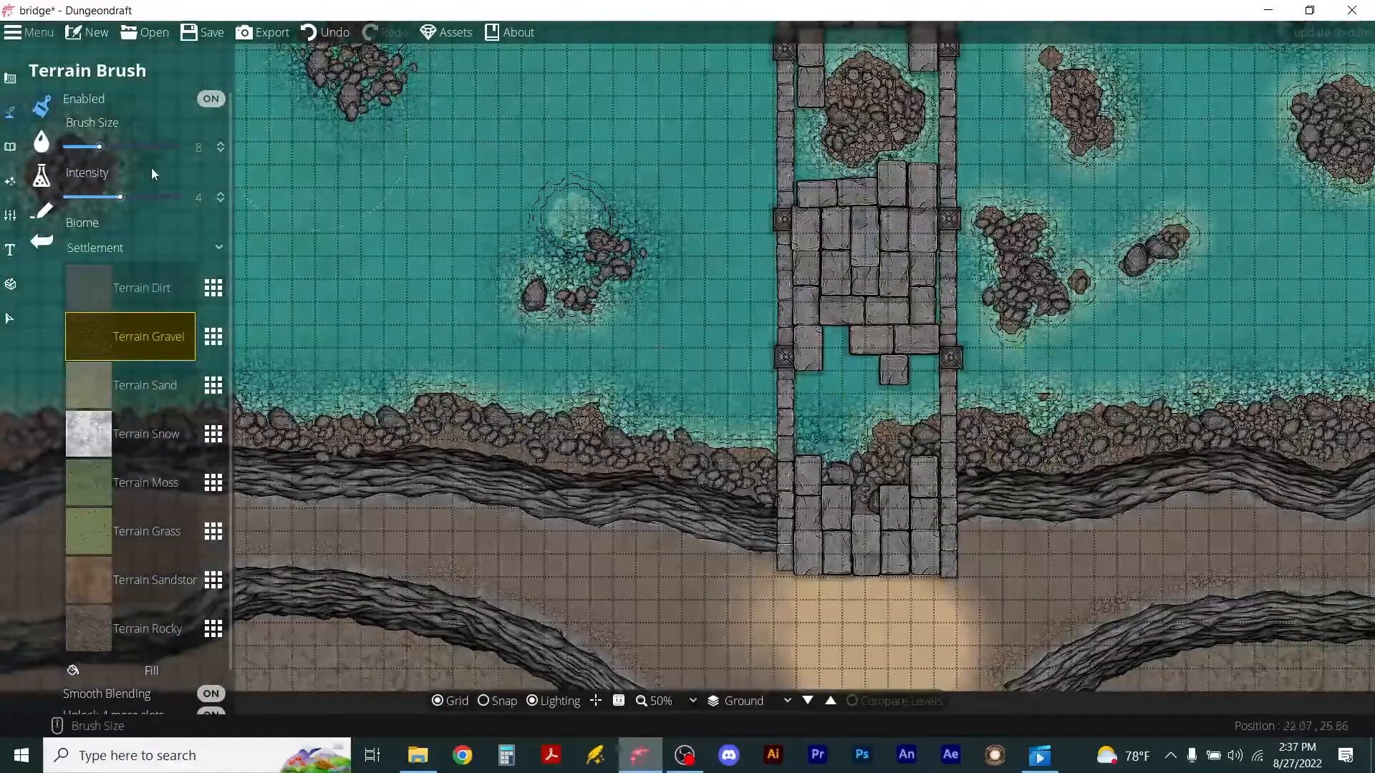
Place another broken pillar on the southern edge of the gap's rocky island at scale 1.7, rotated -165°.
{"action": "left_click", "coordinate": [10, 182]}
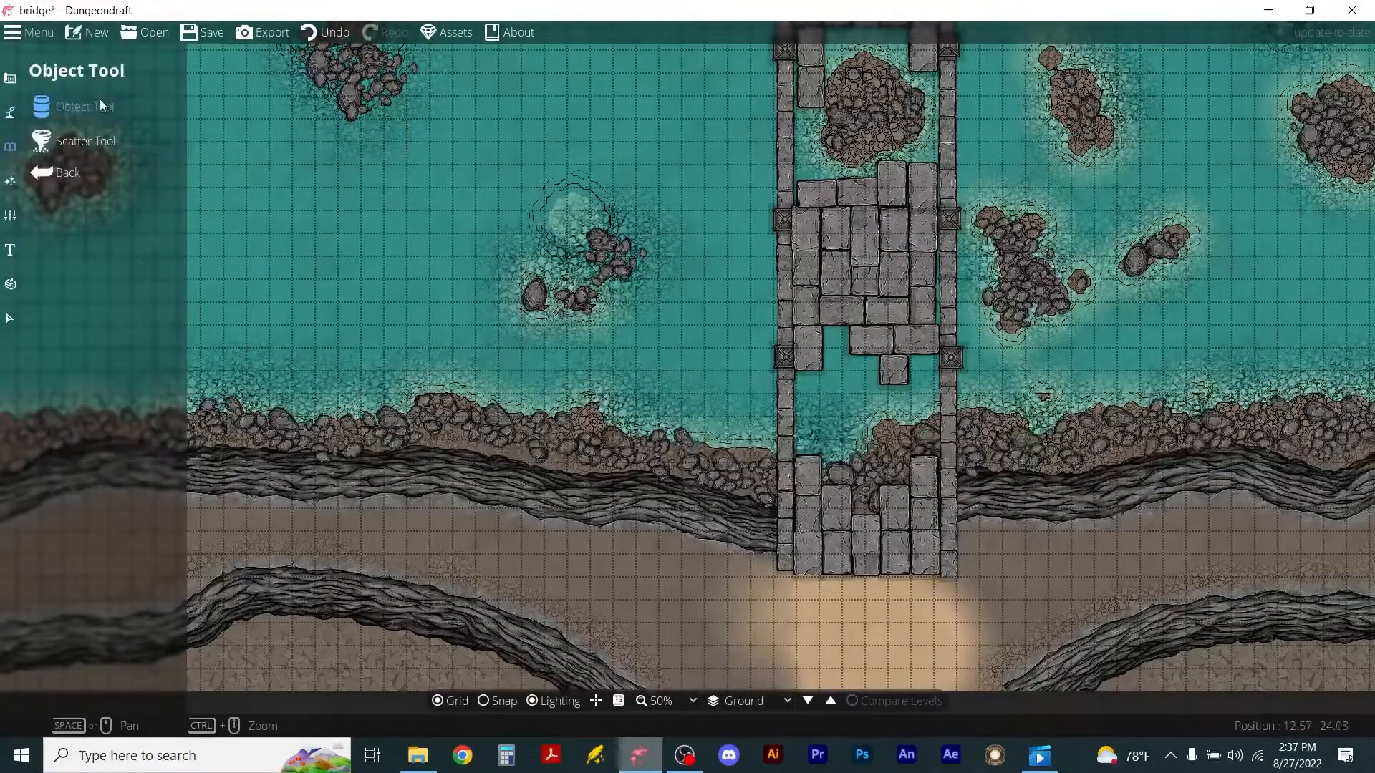
{"action": "left_click", "coordinate": [84, 106]}
{"action": "left_click", "coordinate": [1333, 143]}
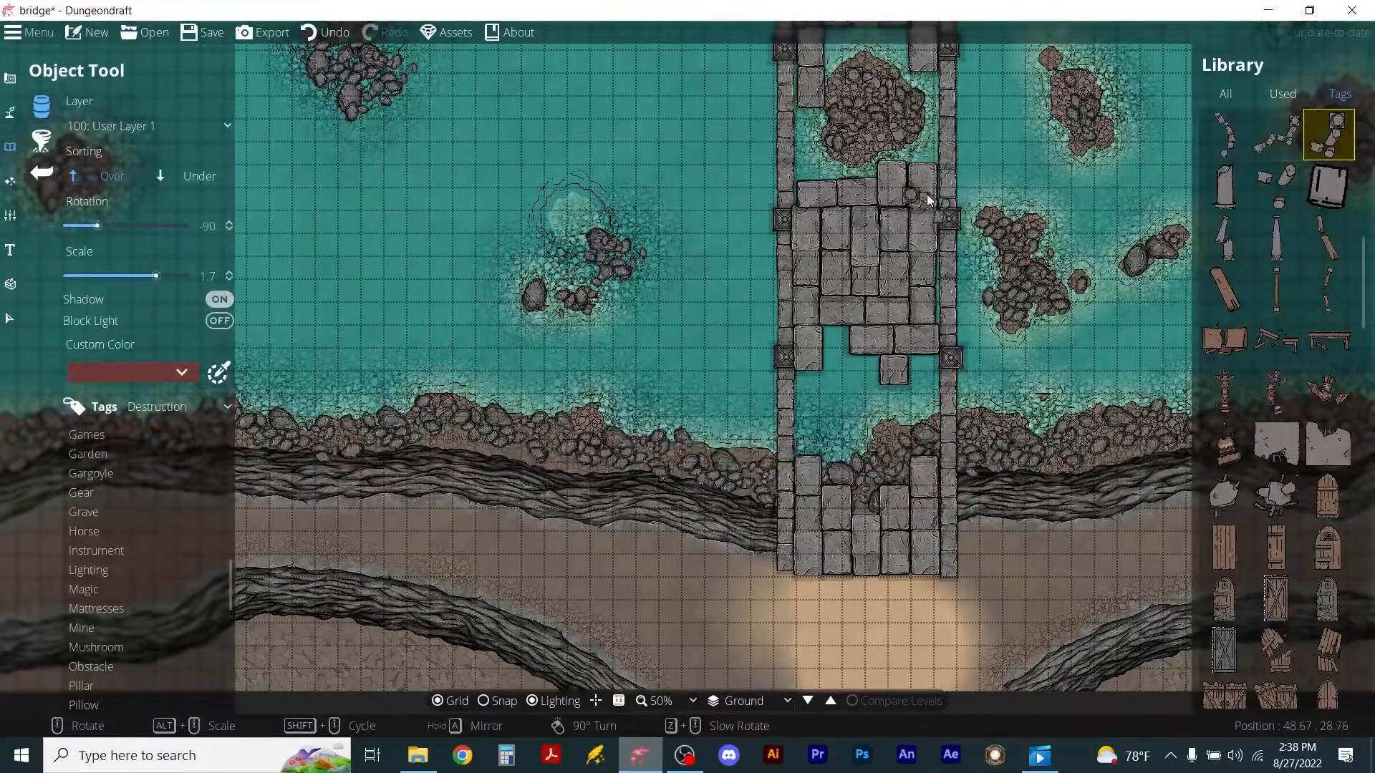
{"action": "scroll", "coordinate": [878, 157], "scroll_direction": "down", "scroll_amount": 8}
{"action": "left_click", "coordinate": [874, 151]}
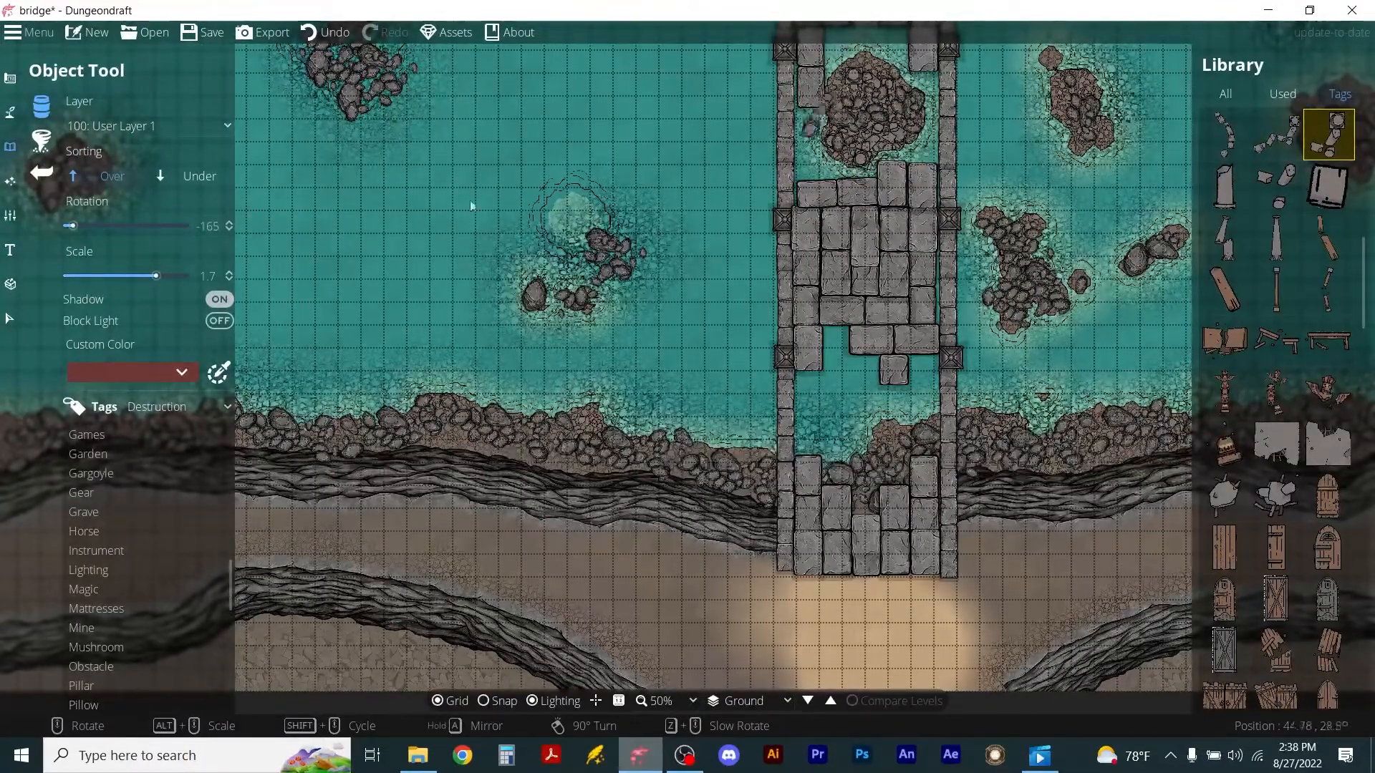
Add a piece of broken stone rubble to the rocky island in the gap at scale 1.3.
{"action": "mouse_move", "coordinate": [1333, 401]}
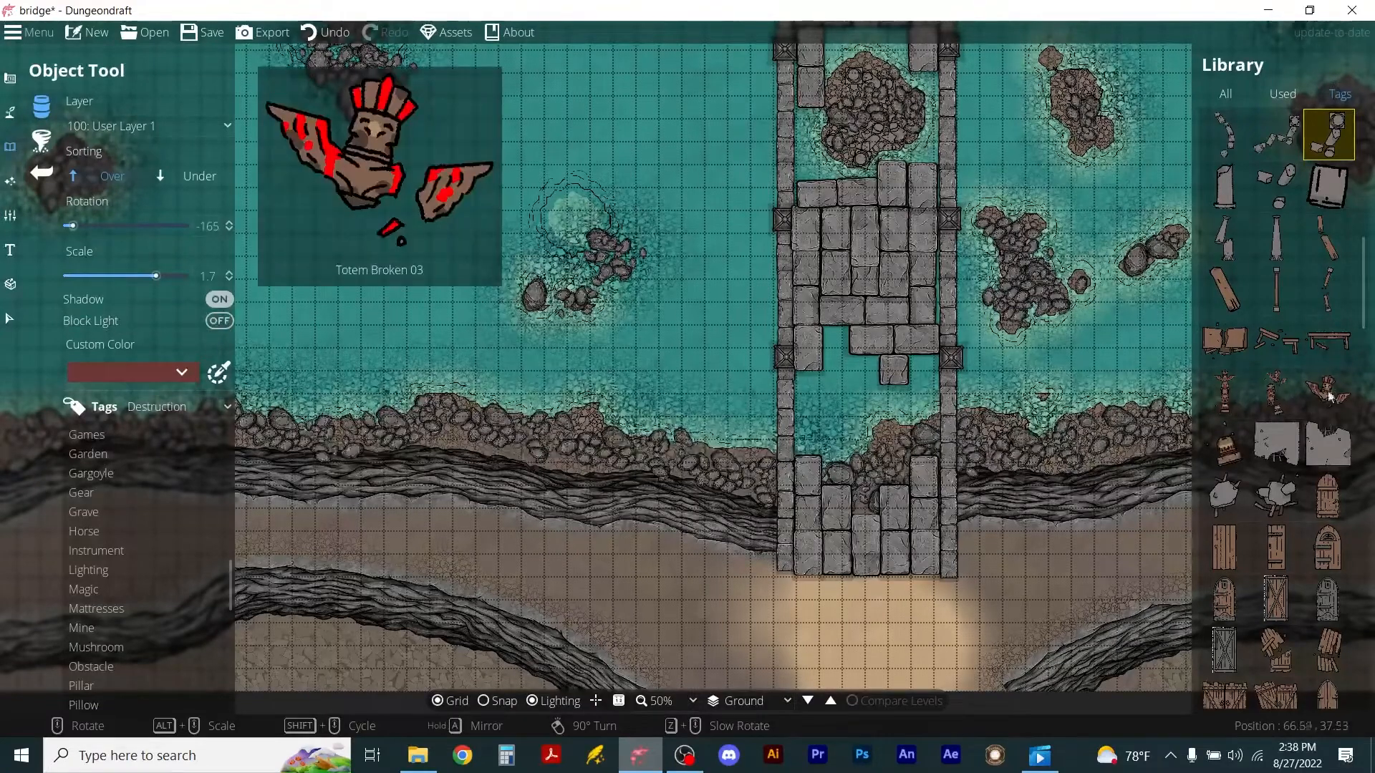
{"action": "scroll", "coordinate": [1285, 506], "scroll_direction": "down", "scroll_amount": 2}
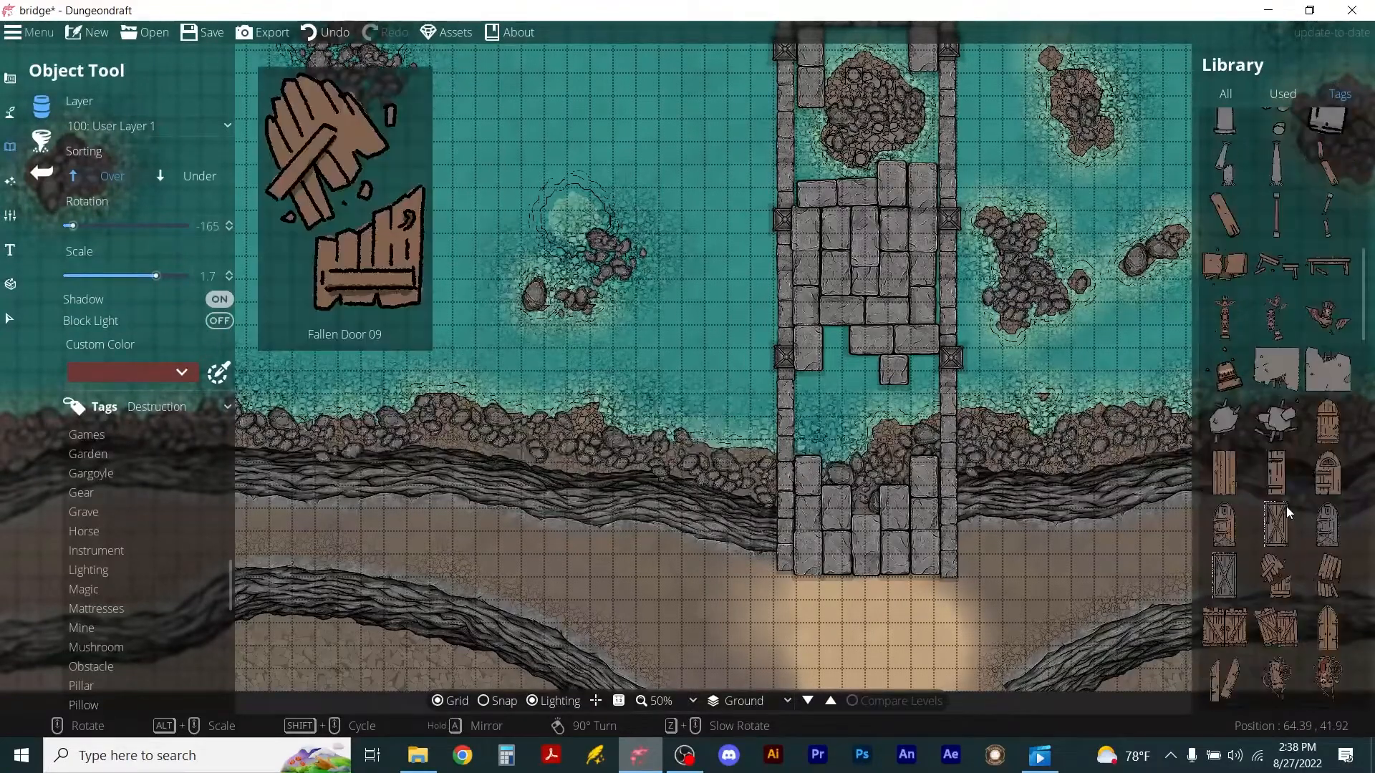
{"action": "left_click", "coordinate": [1276, 418]}
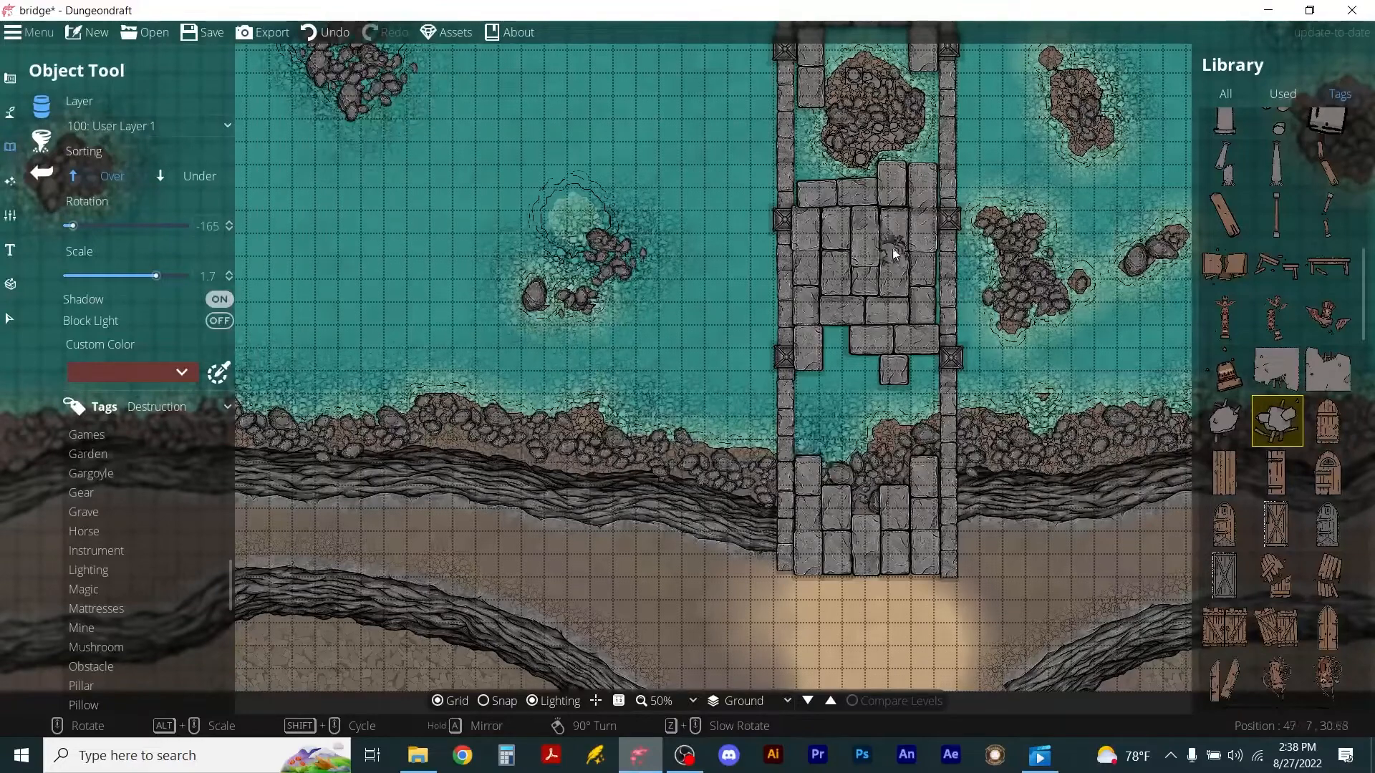
{"action": "scroll", "coordinate": [879, 86], "scroll_direction": "up", "scroll_amount": 4}
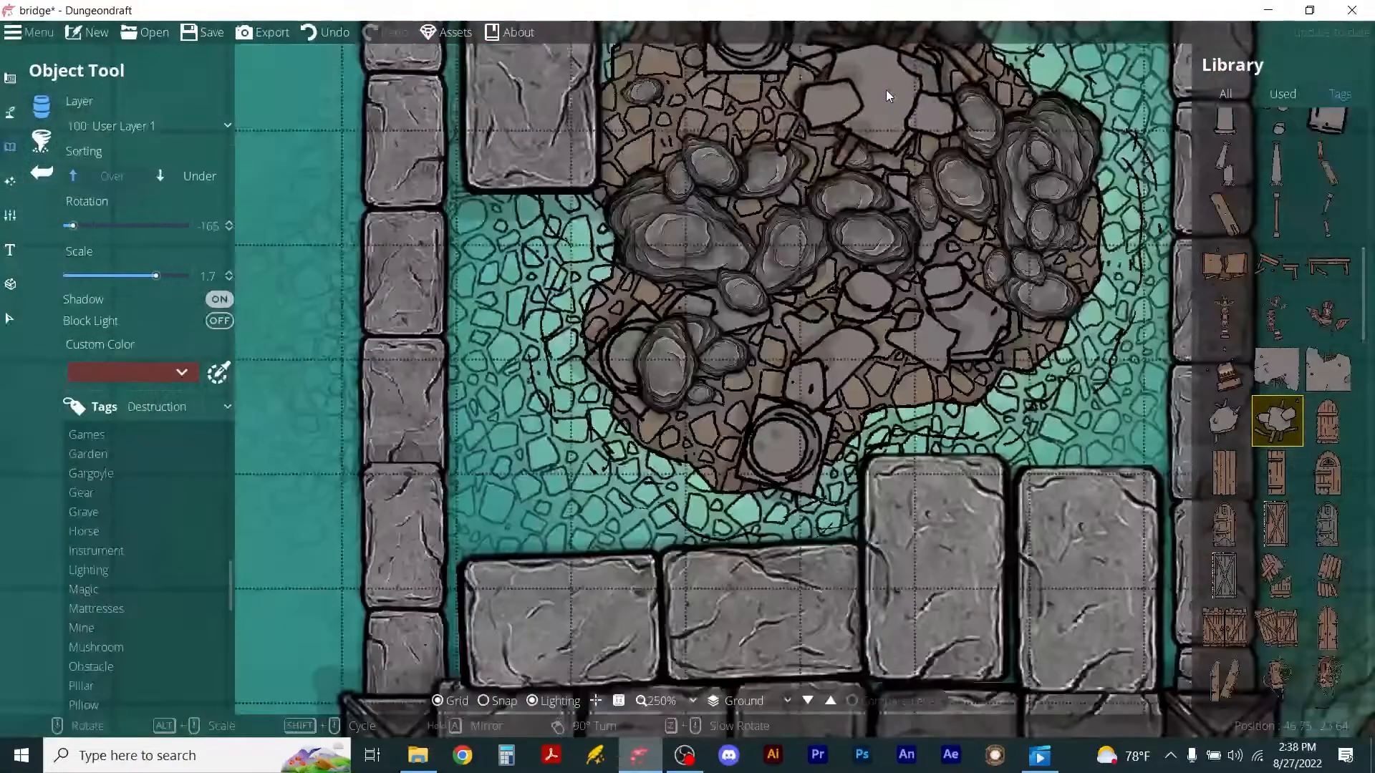
{"action": "scroll", "coordinate": [924, 367], "scroll_direction": "down", "scroll_amount": 4}
{"action": "left_click", "coordinate": [912, 367]}
{"action": "scroll", "coordinate": [888, 351], "scroll_direction": "down", "scroll_amount": 4}
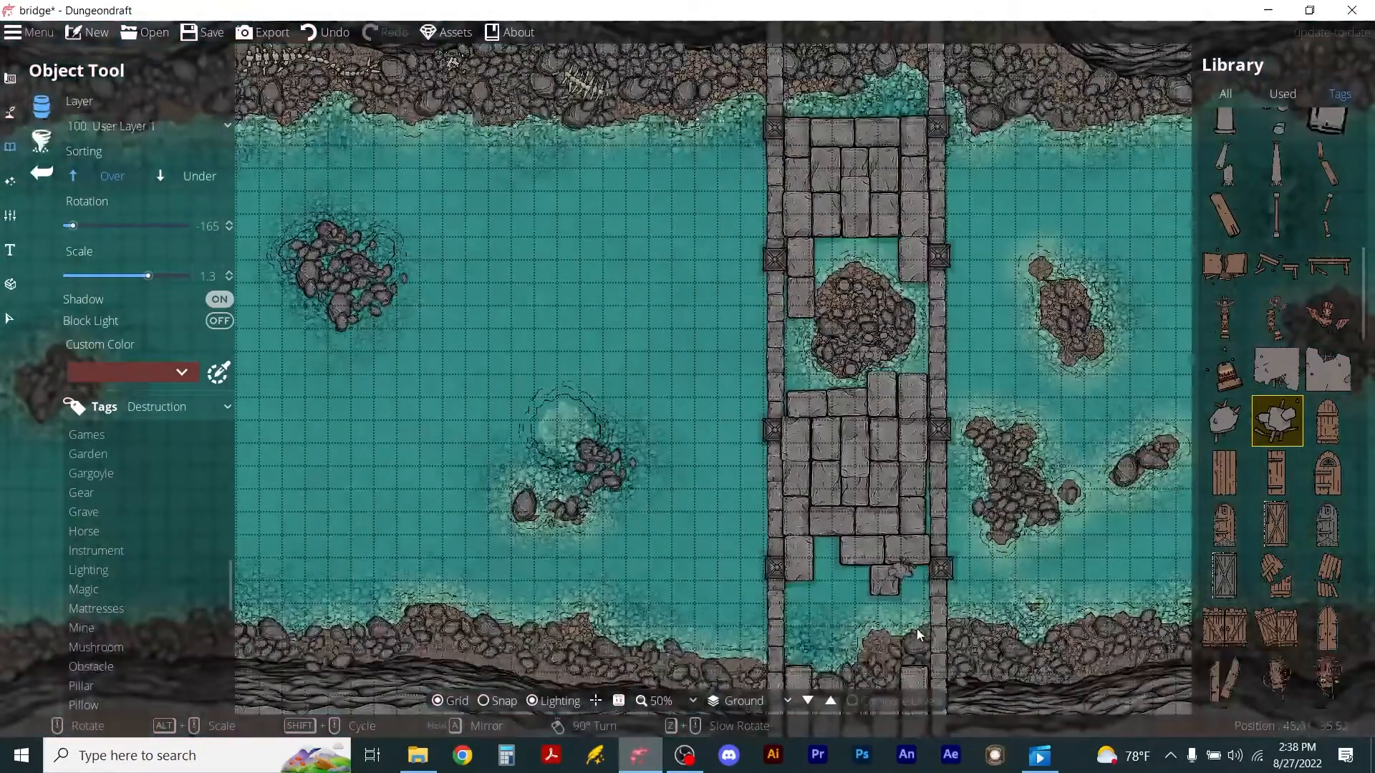
Shape a ground island in the bridge's southern gap with the largest Water Brush and remove the stray patch beside the western rocks.
{"action": "left_click_drag", "start_coordinate": [1041, 599], "coordinate": [1022, 320]}
{"action": "left_click", "coordinate": [765, 323]}
{"action": "left_click", "coordinate": [76, 109]}
{"action": "left_click", "coordinate": [83, 135]}
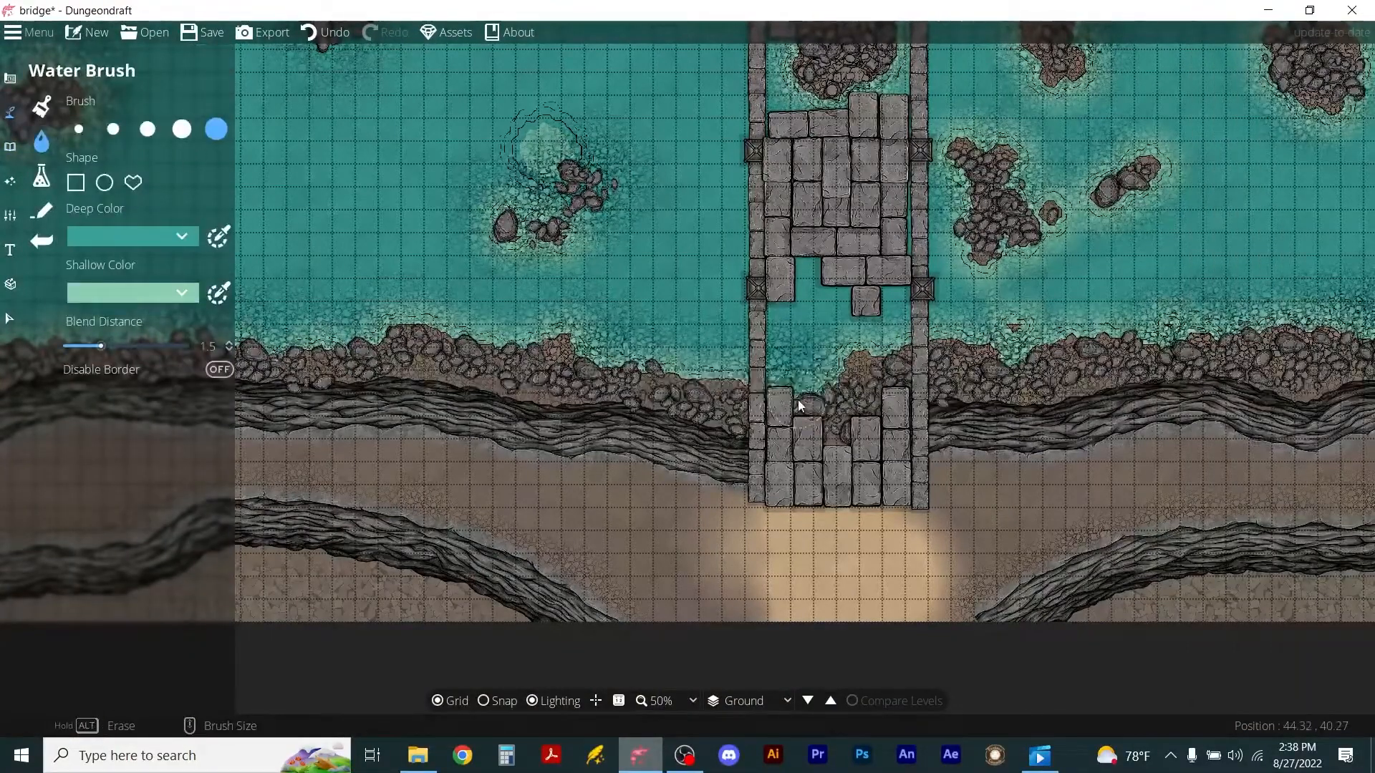
{"action": "left_click", "coordinate": [825, 360]}
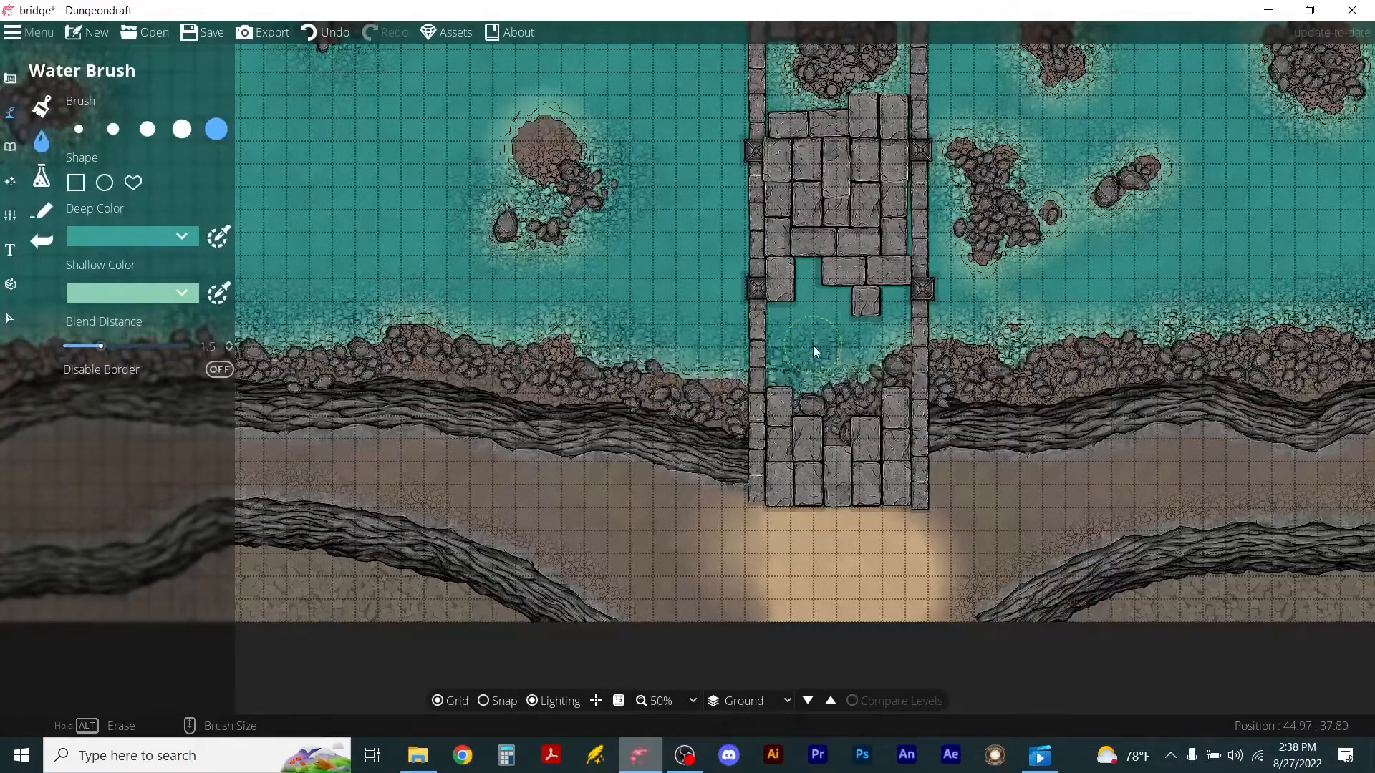
{"action": "left_click_drag", "start_coordinate": [814, 350], "coordinate": [860, 360]}
{"action": "left_click_drag", "start_coordinate": [856, 365], "coordinate": [855, 362]}
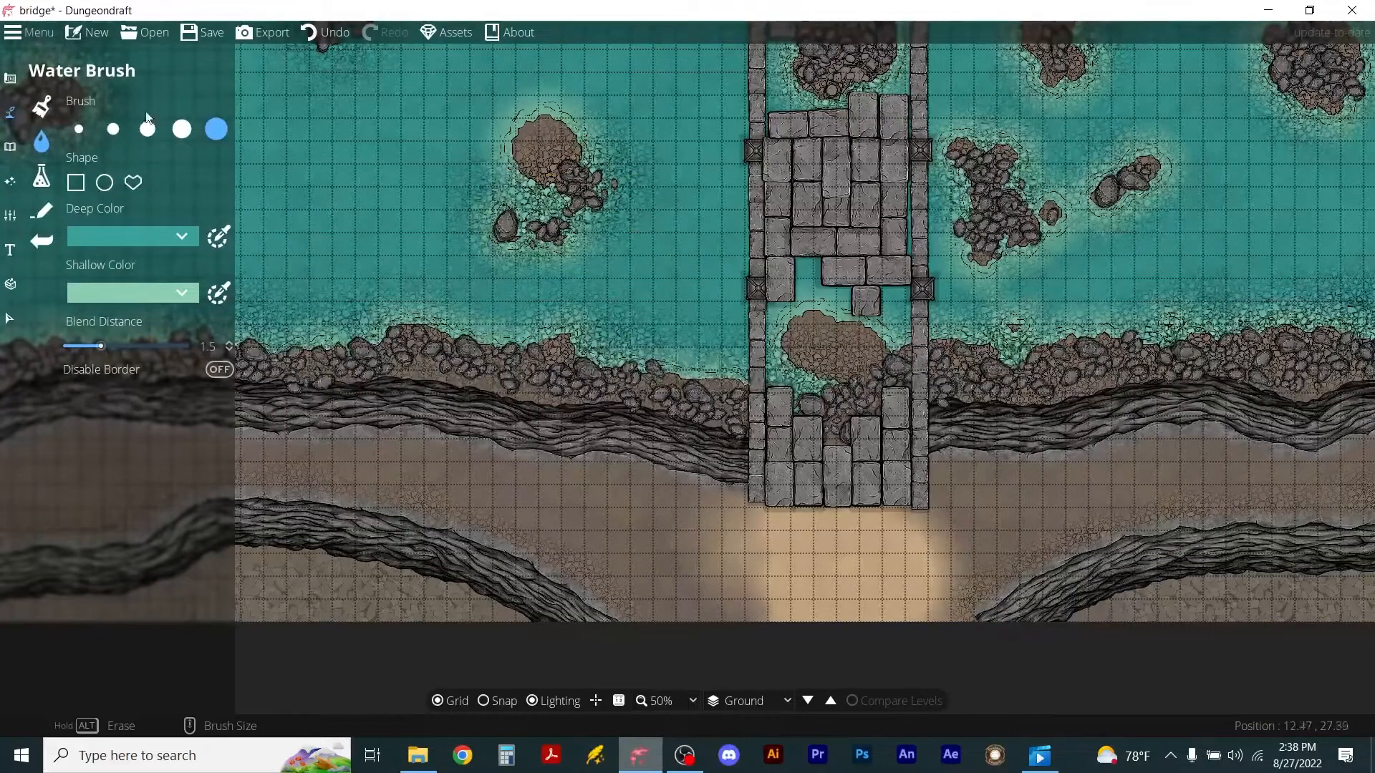
{"action": "left_click_drag", "start_coordinate": [539, 159], "coordinate": [540, 159]}
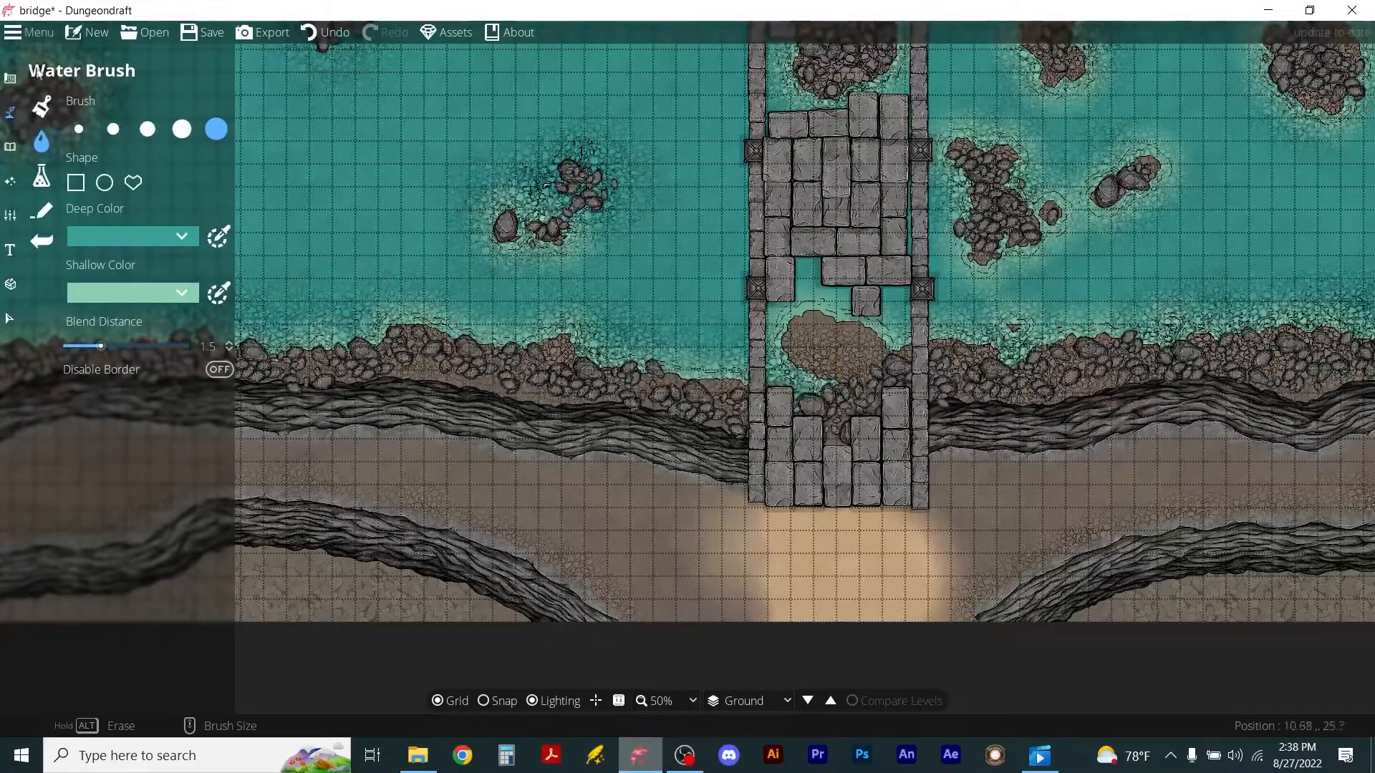
Place broken pillar debris on the southern gap's island at scale 1.3, using rotations of 60° and -15°.
{"action": "left_click", "coordinate": [10, 148]}
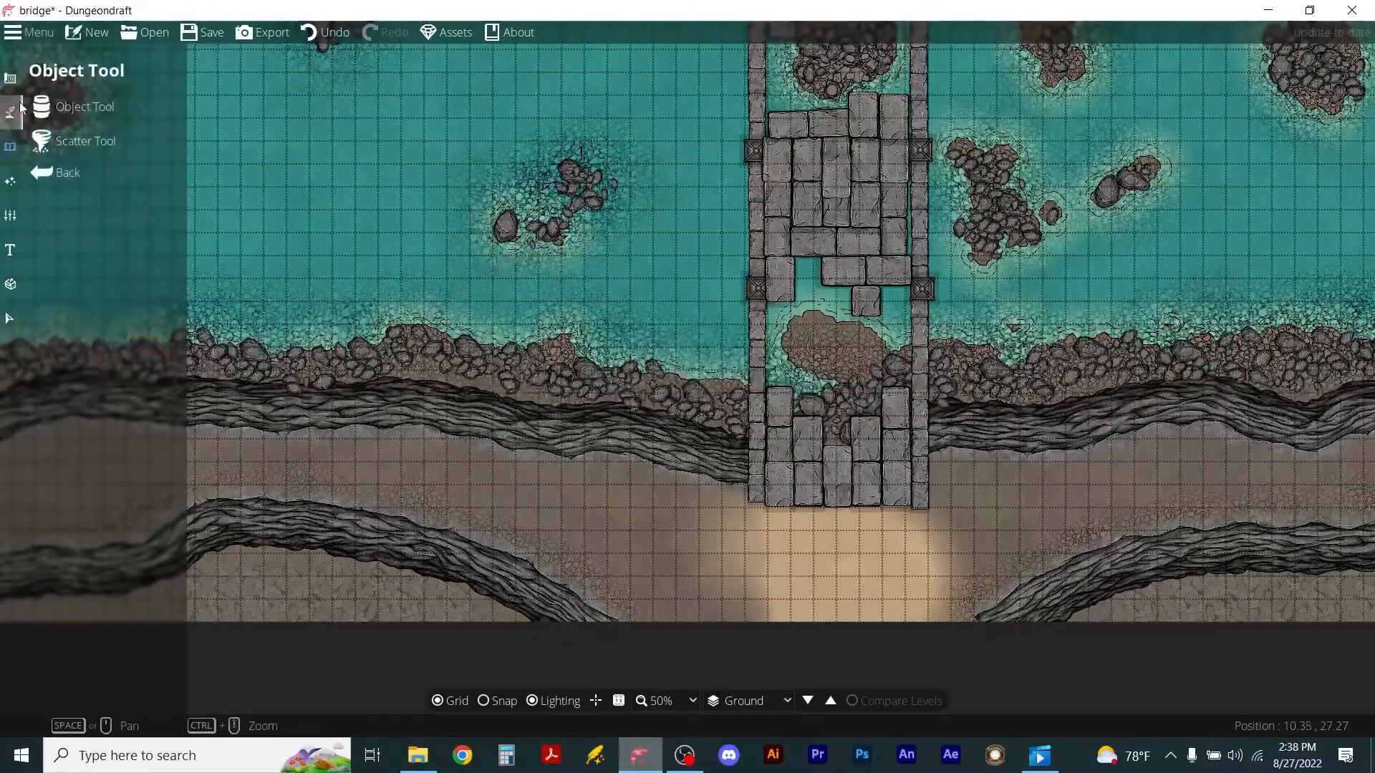
{"action": "left_click", "coordinate": [50, 109]}
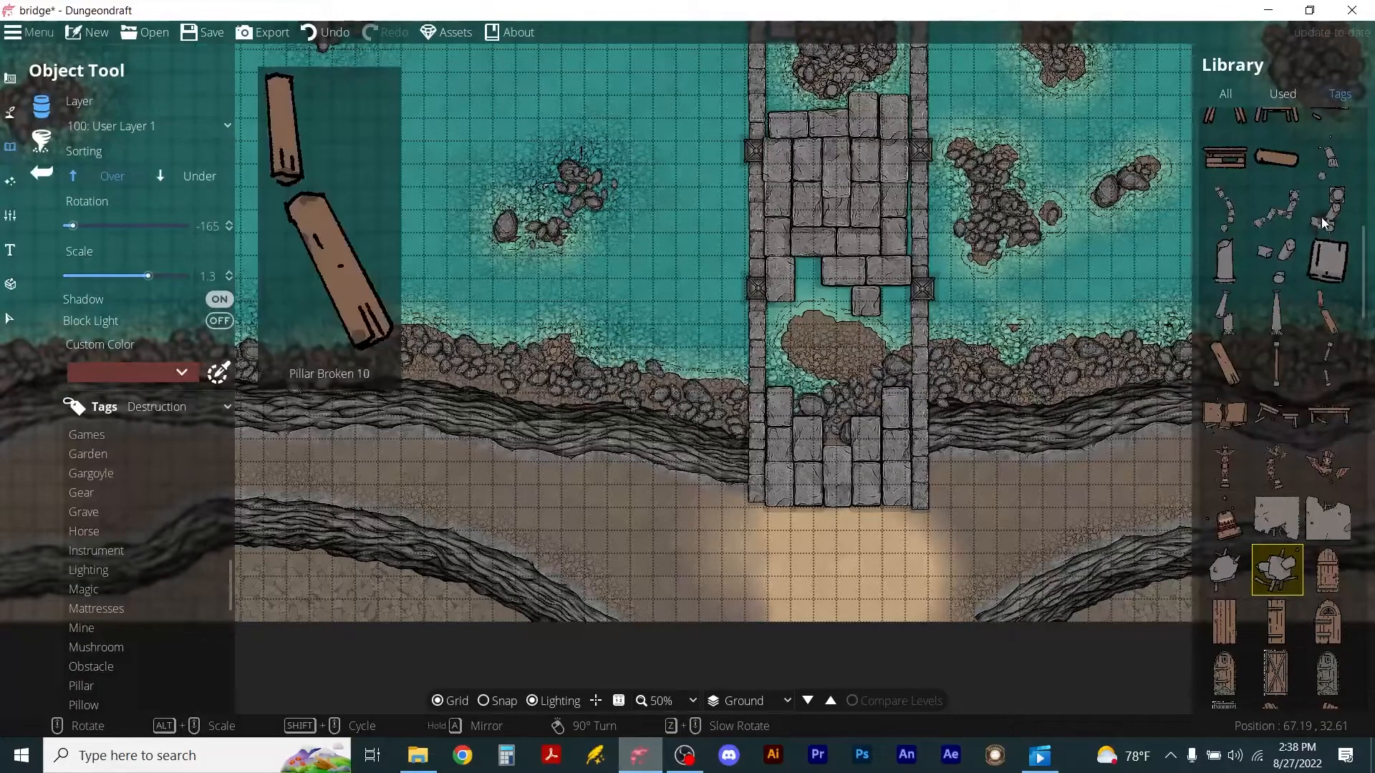
{"action": "scroll", "coordinate": [1324, 229], "scroll_direction": "up", "scroll_amount": 3}
{"action": "left_click", "coordinate": [1328, 433]}
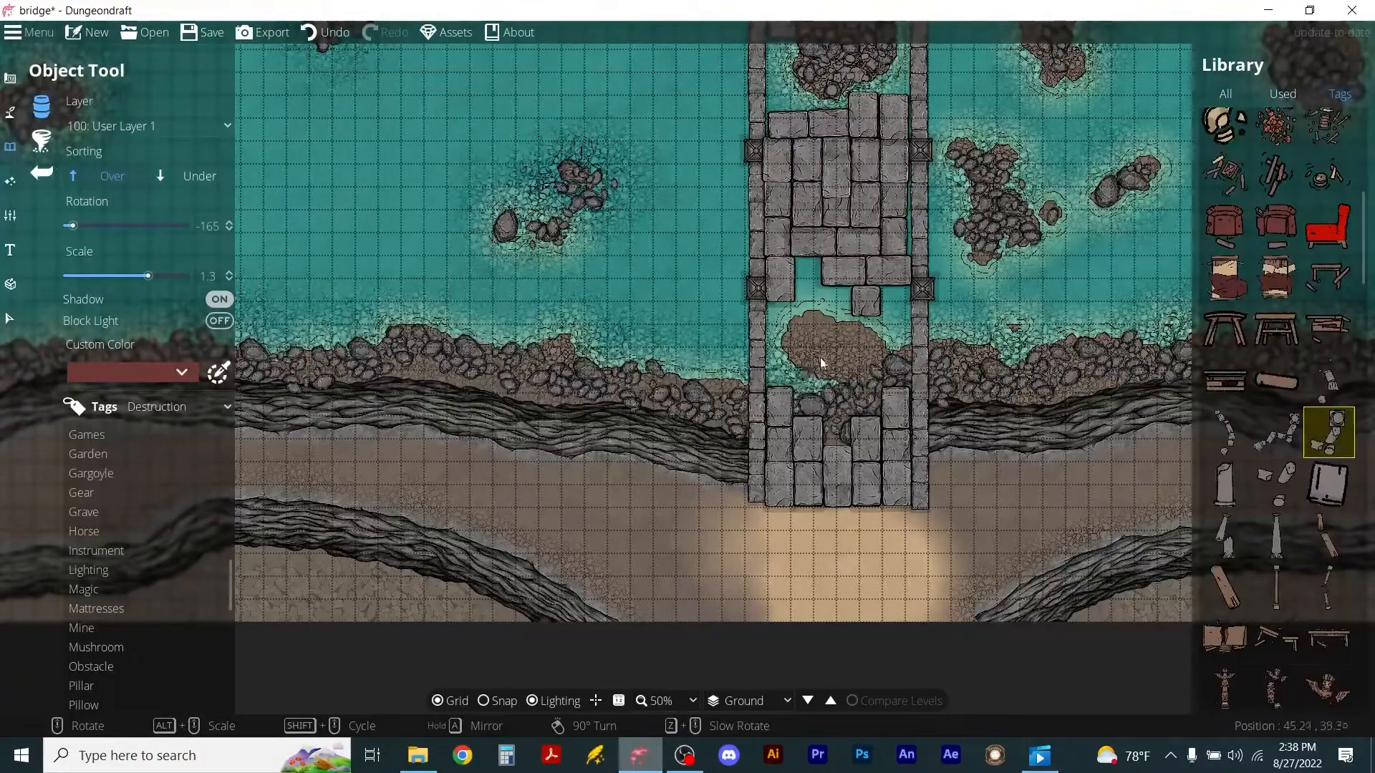
{"action": "scroll", "coordinate": [851, 354], "scroll_direction": "down", "scroll_amount": 5}
{"action": "scroll", "coordinate": [849, 354], "scroll_direction": "down", "scroll_amount": 4}
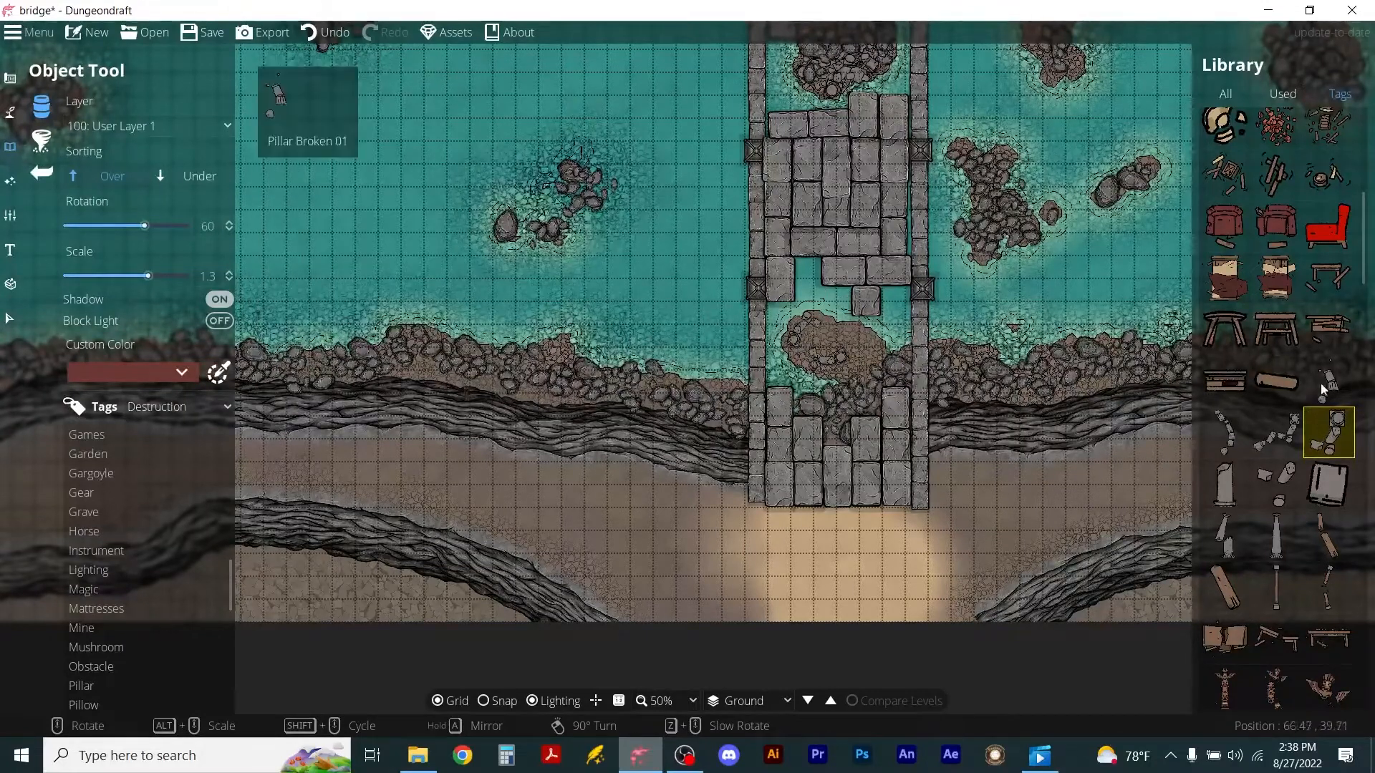
{"action": "left_click", "coordinate": [1278, 434]}
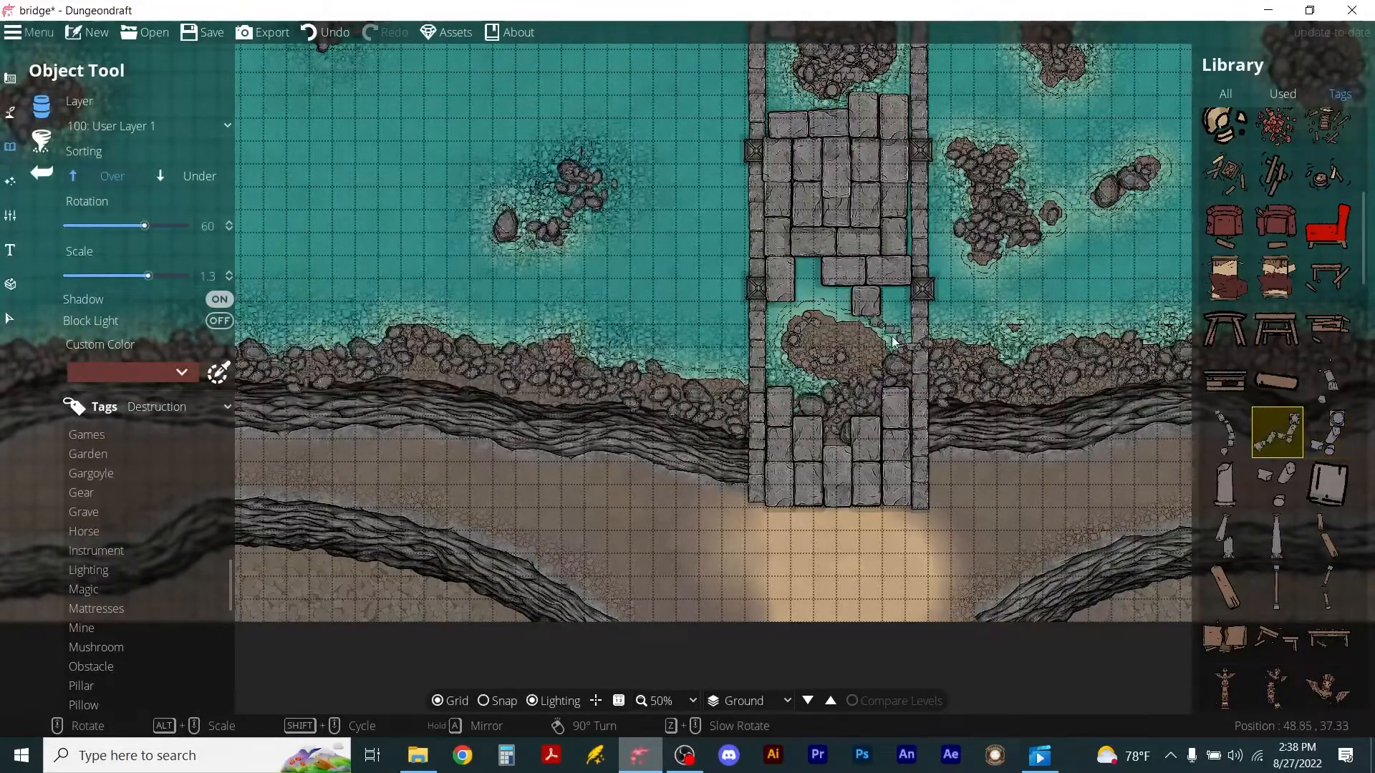
{"action": "scroll", "coordinate": [842, 337], "scroll_direction": "down", "scroll_amount": 5}
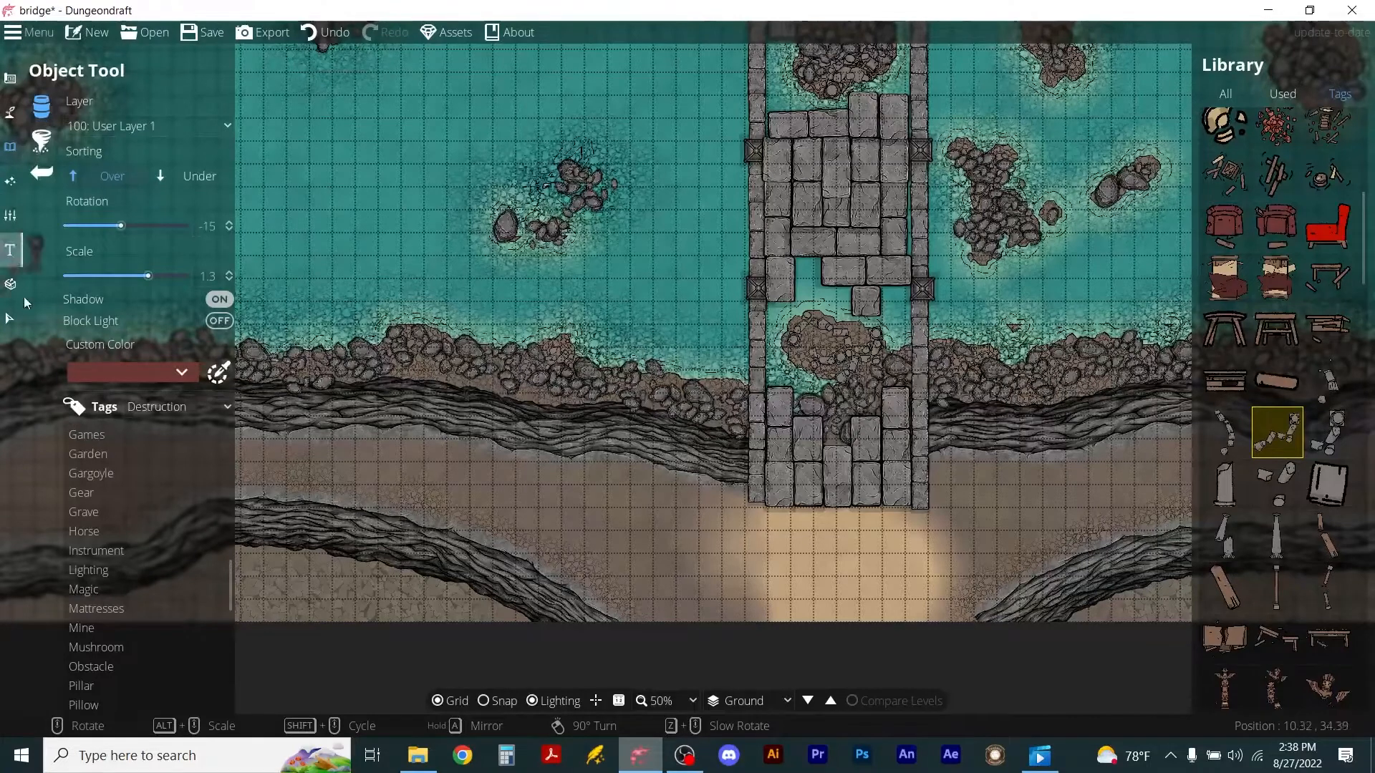
Copy part of the large rock cluster east of the bridge onto the western half of the southern gap's island.
{"action": "left_click", "coordinate": [29, 321]}
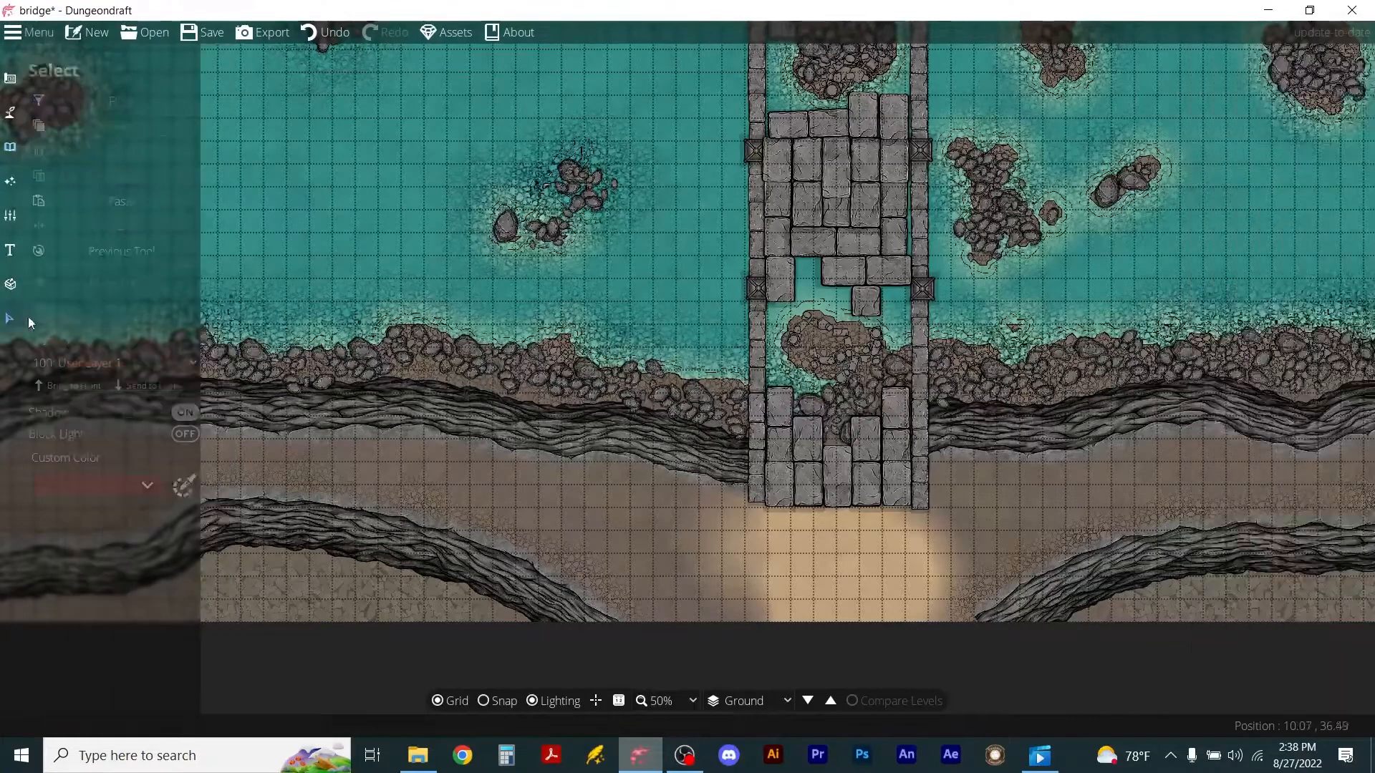
{"action": "left_click", "coordinate": [1031, 208]}
{"action": "left_click_drag", "start_coordinate": [1038, 207], "coordinate": [811, 347]}
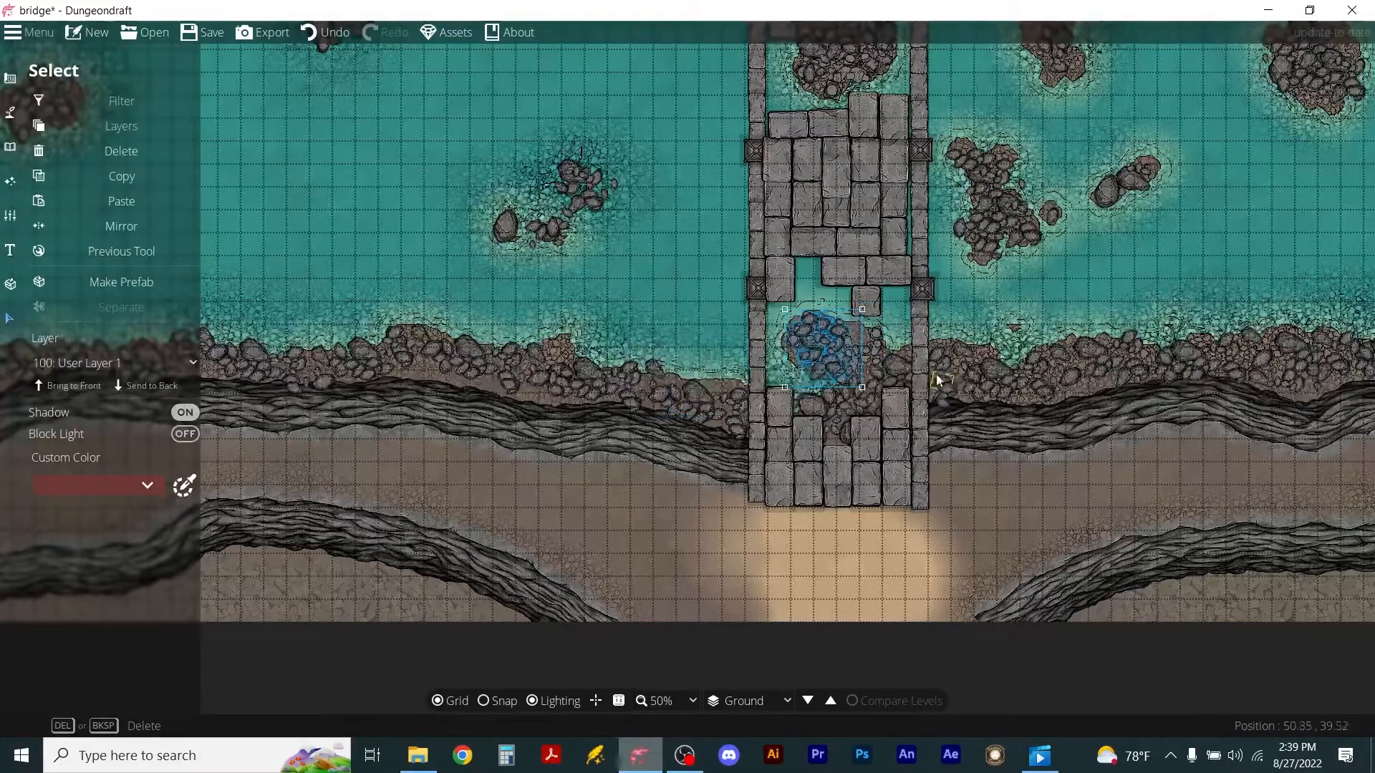
{"action": "left_click", "coordinate": [1005, 302]}
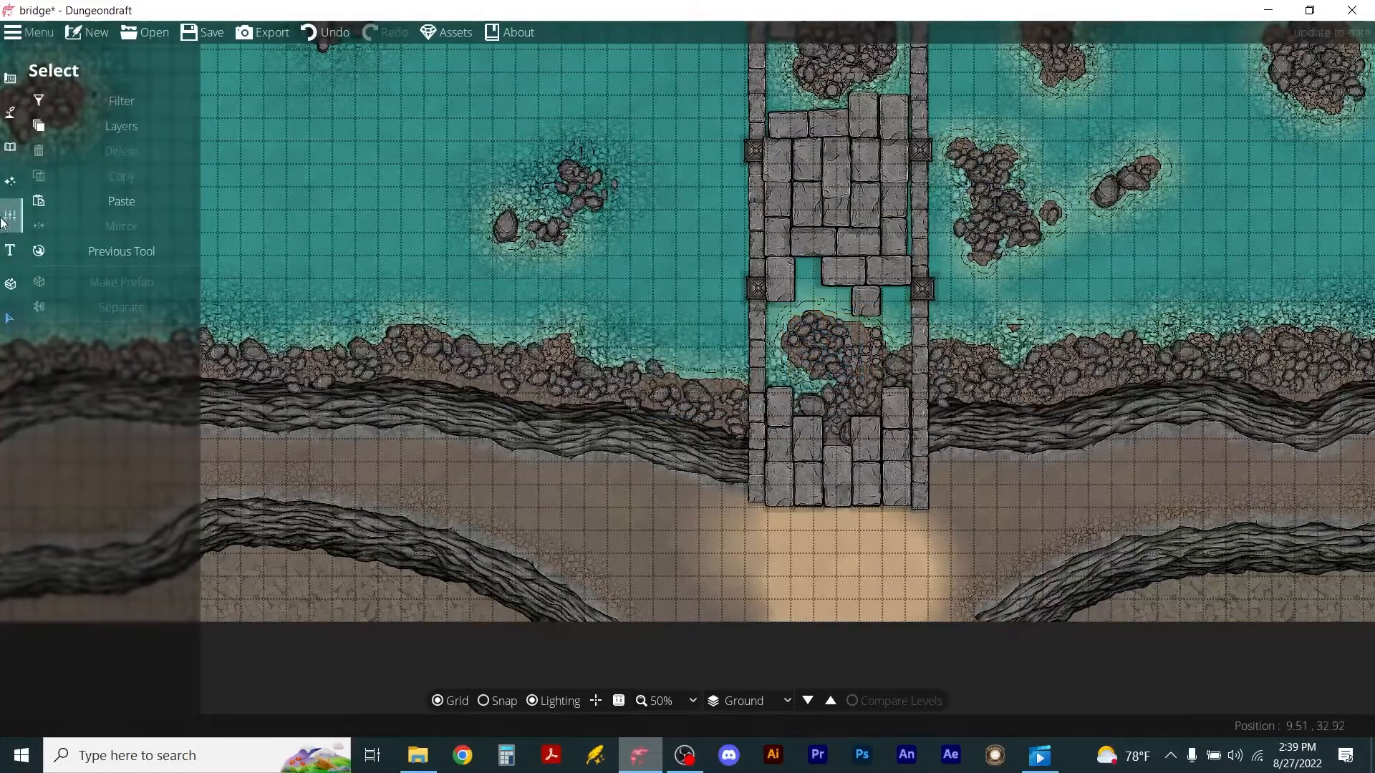
{"action": "mouse_move", "coordinate": [10, 113]}
{"action": "left_click", "coordinate": [54, 105]}
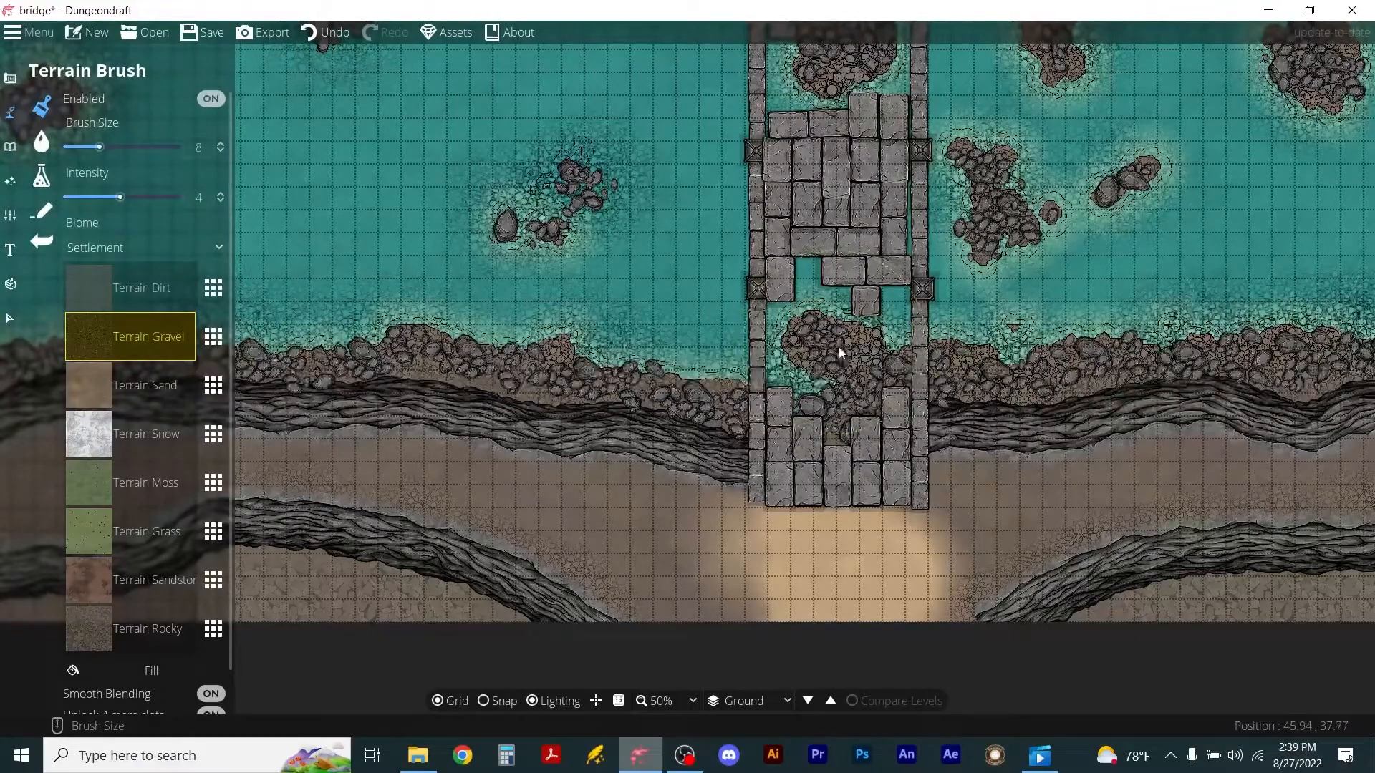
Copy the paving block just south of the northern riverbank and place the copy at the bridge's northern end.
{"action": "scroll", "coordinate": [957, 213], "scroll_direction": "down", "scroll_amount": 2}
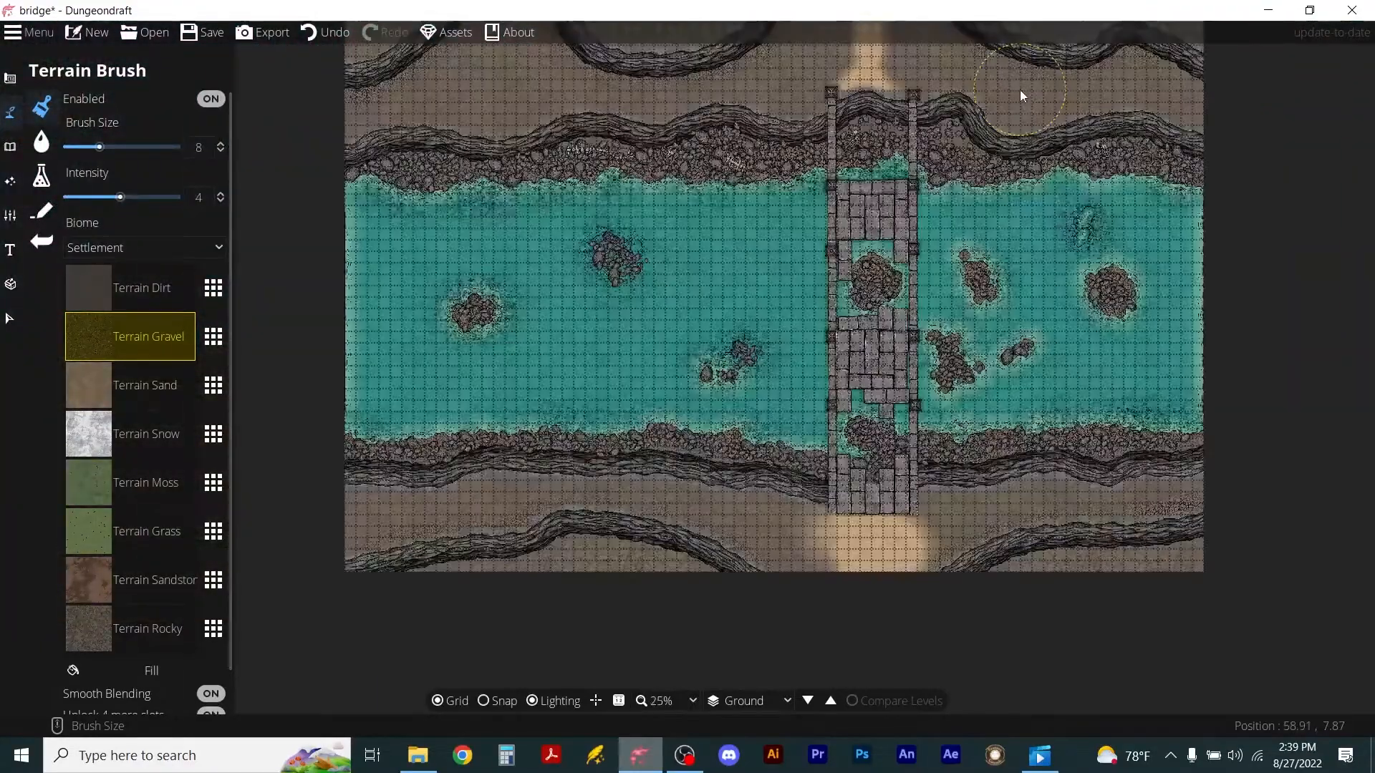
{"action": "scroll", "coordinate": [908, 117], "scroll_direction": "up", "scroll_amount": 1}
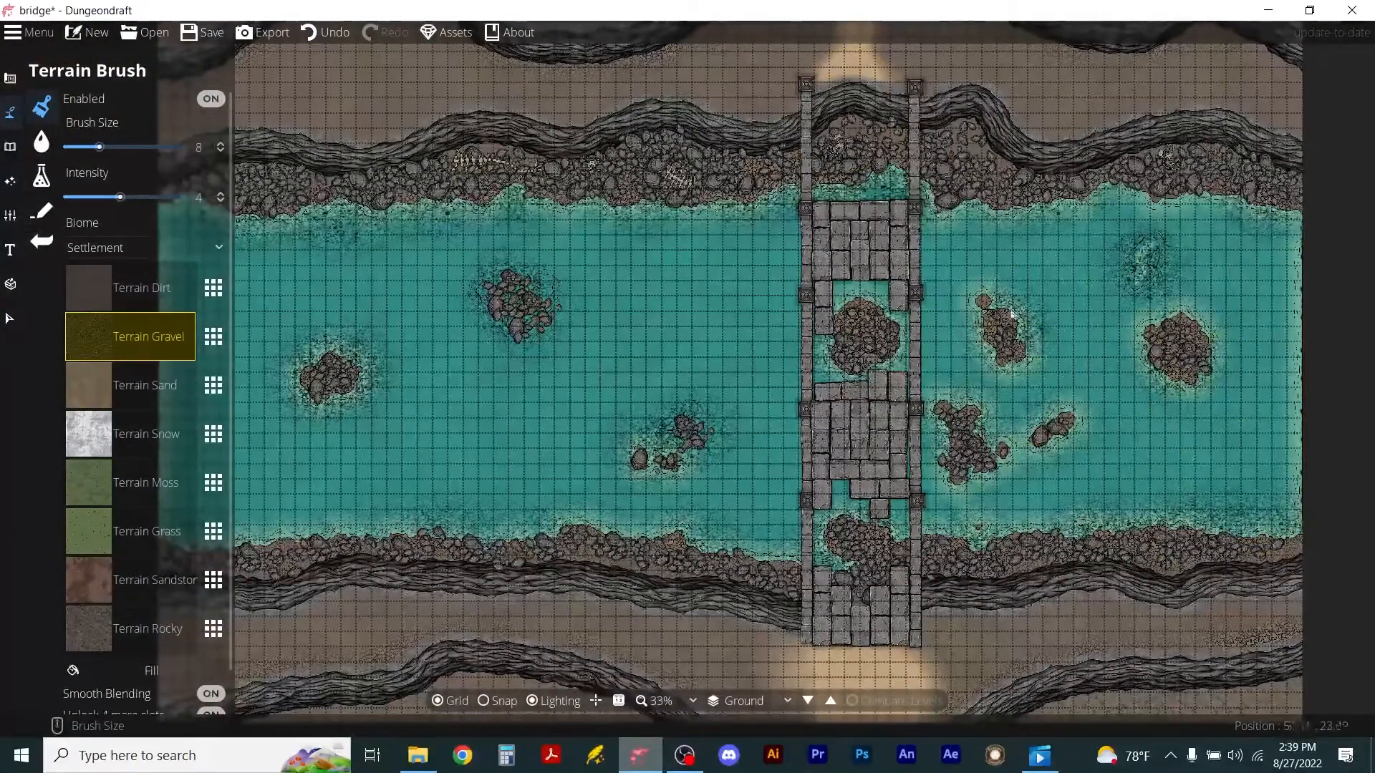
{"action": "left_click", "coordinate": [10, 318]}
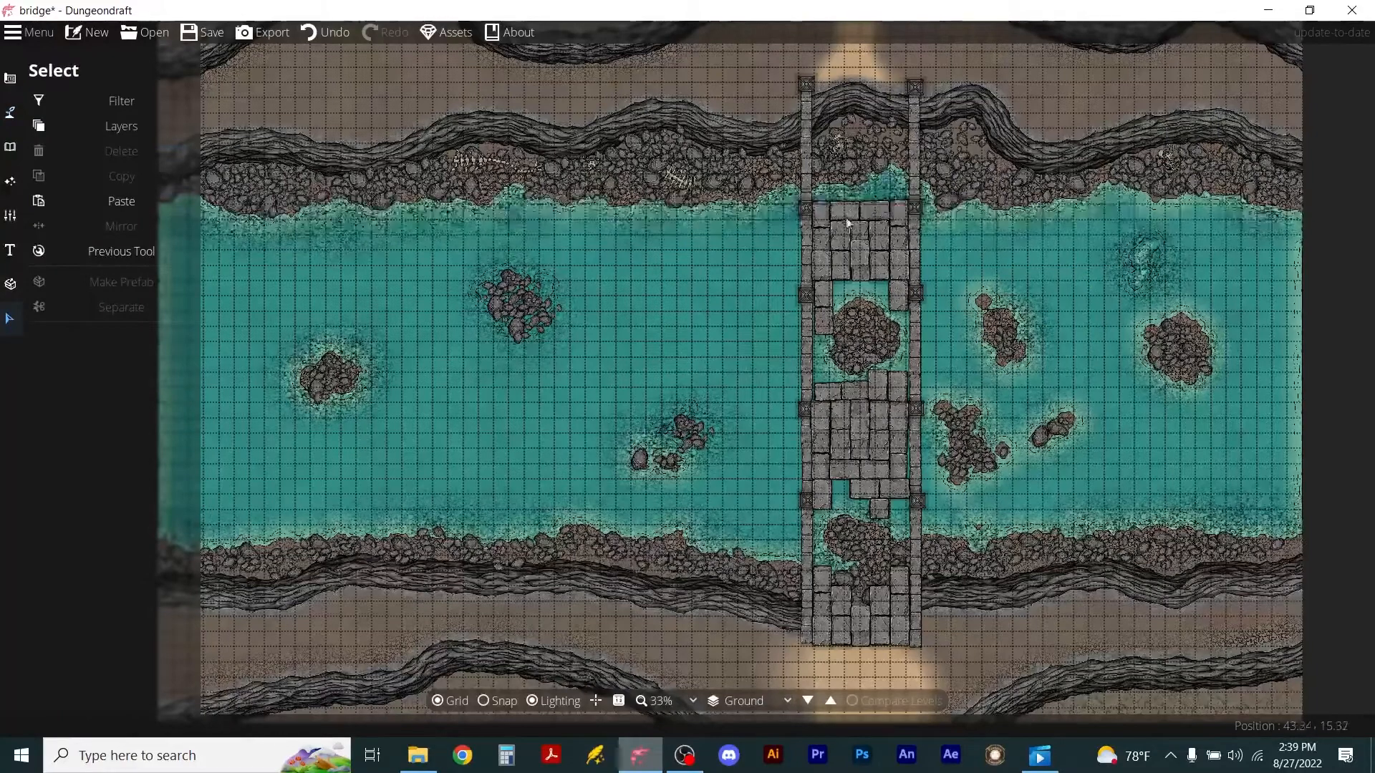
{"action": "left_click", "coordinate": [907, 273]}
{"action": "key", "text": "ctrl+v"}
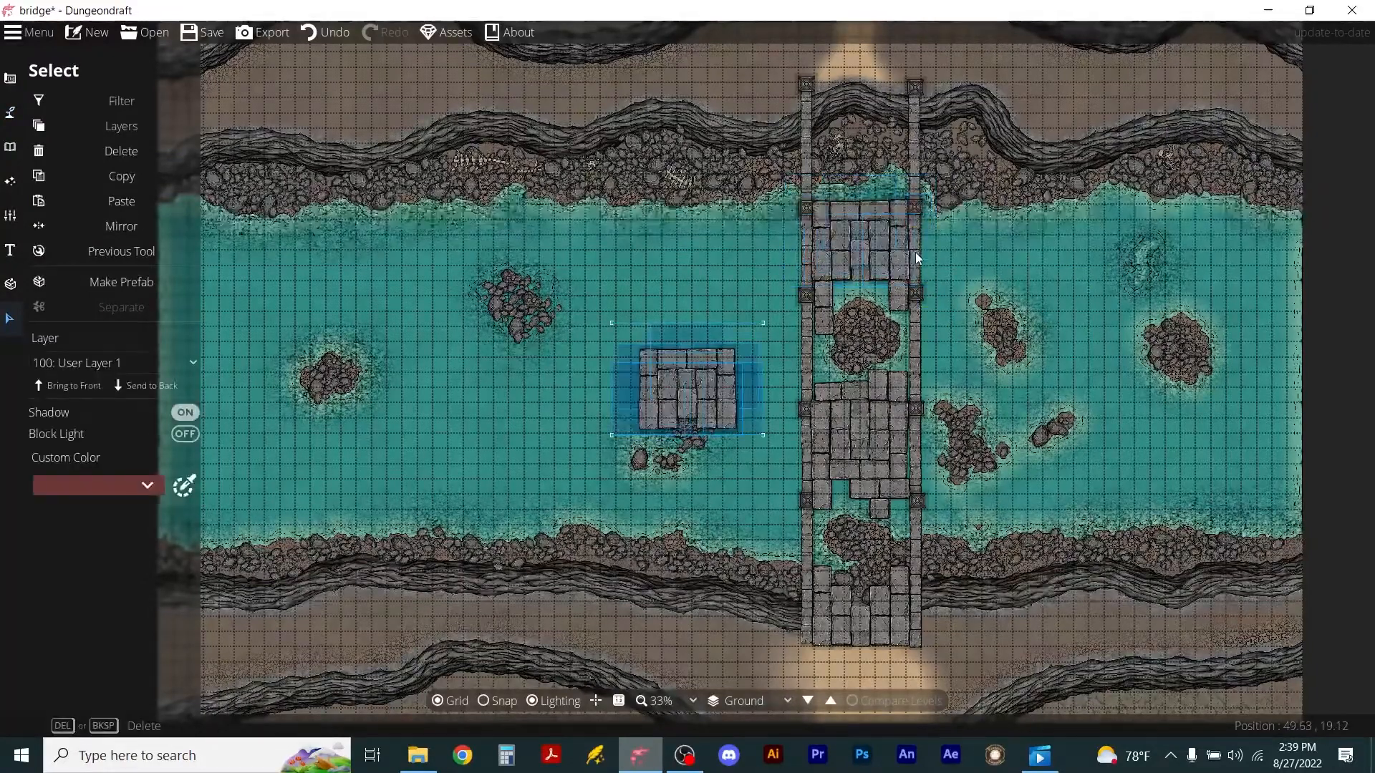
{"action": "left_click_drag", "start_coordinate": [695, 378], "coordinate": [868, 108]}
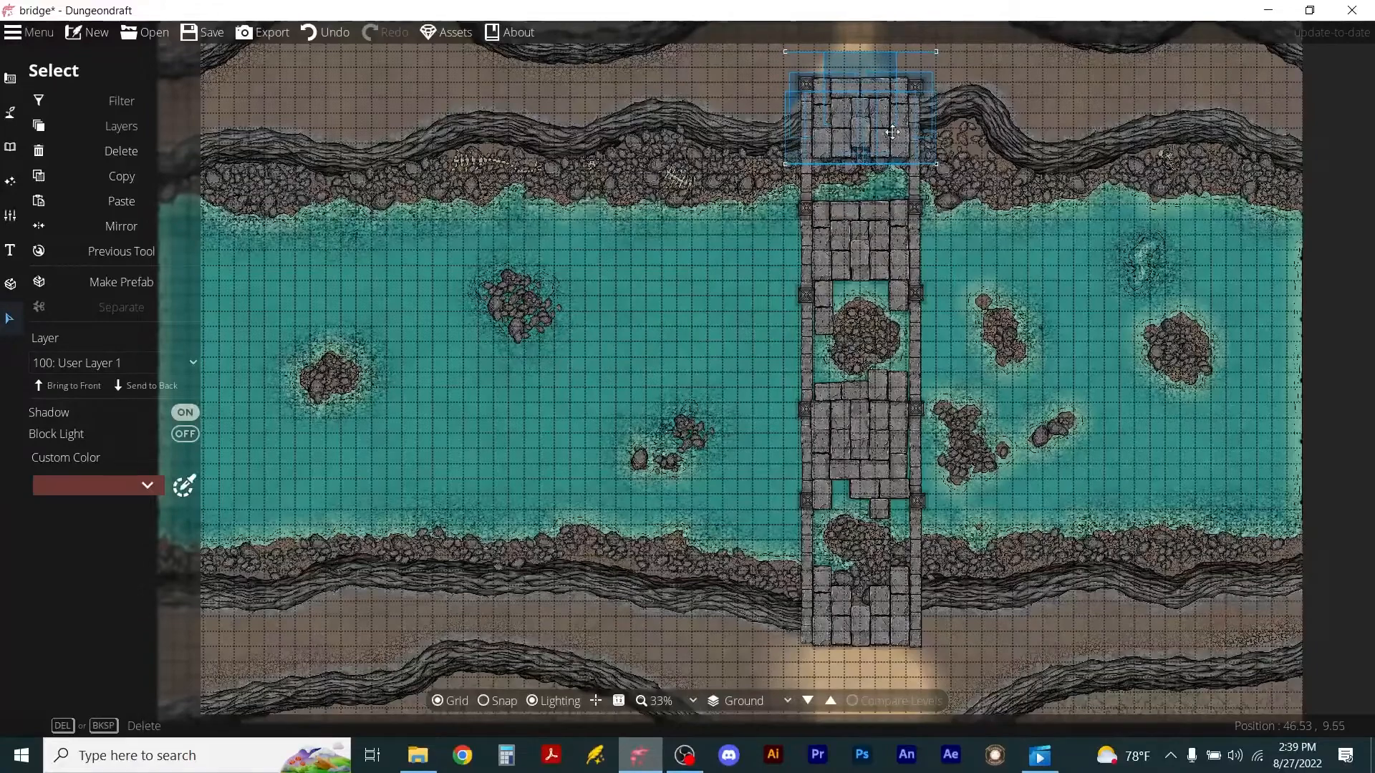
{"action": "left_click", "coordinate": [1061, 268]}
Delete the two outermost stones from the southern edge of the northernmost paving block.
{"action": "scroll", "coordinate": [973, 213], "scroll_direction": "up", "scroll_amount": 5}
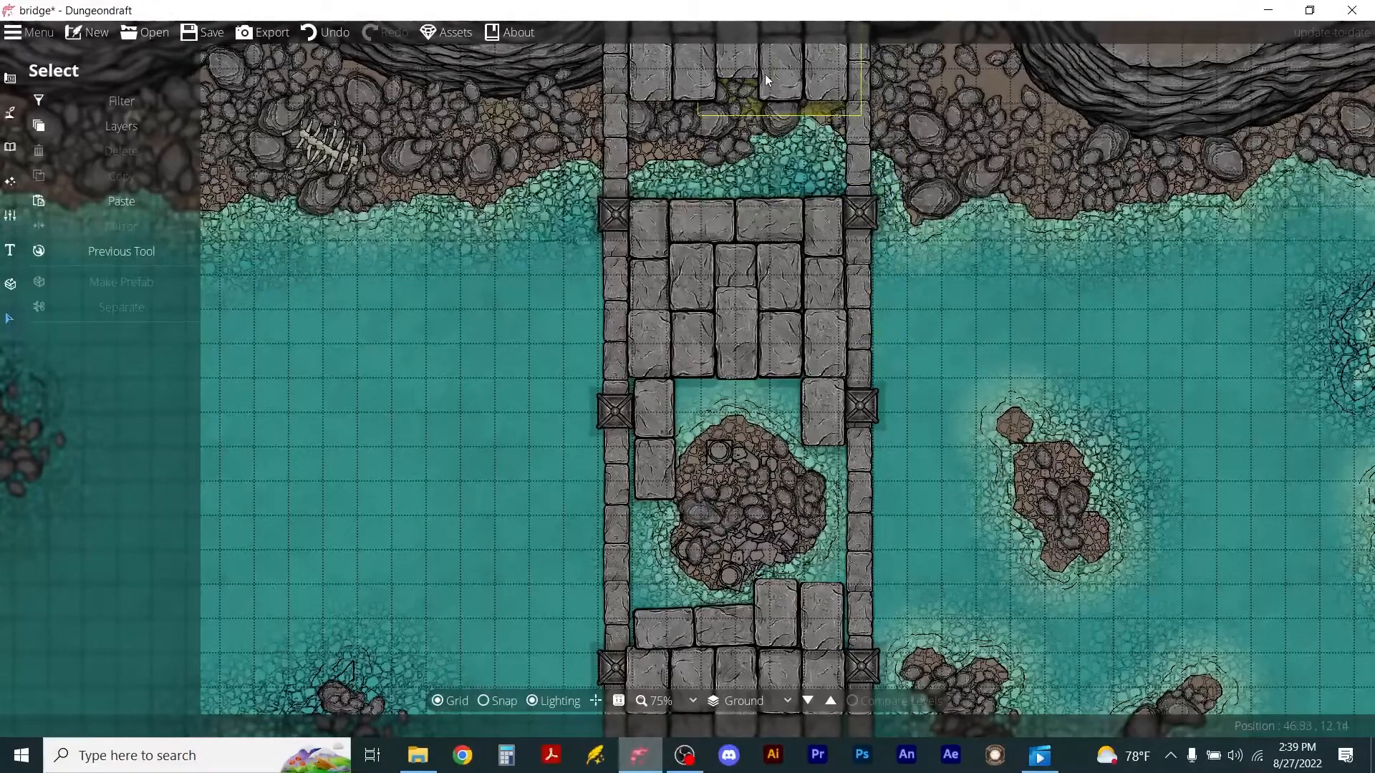
{"action": "left_click_drag", "start_coordinate": [1025, 316], "coordinate": [1034, 473]}
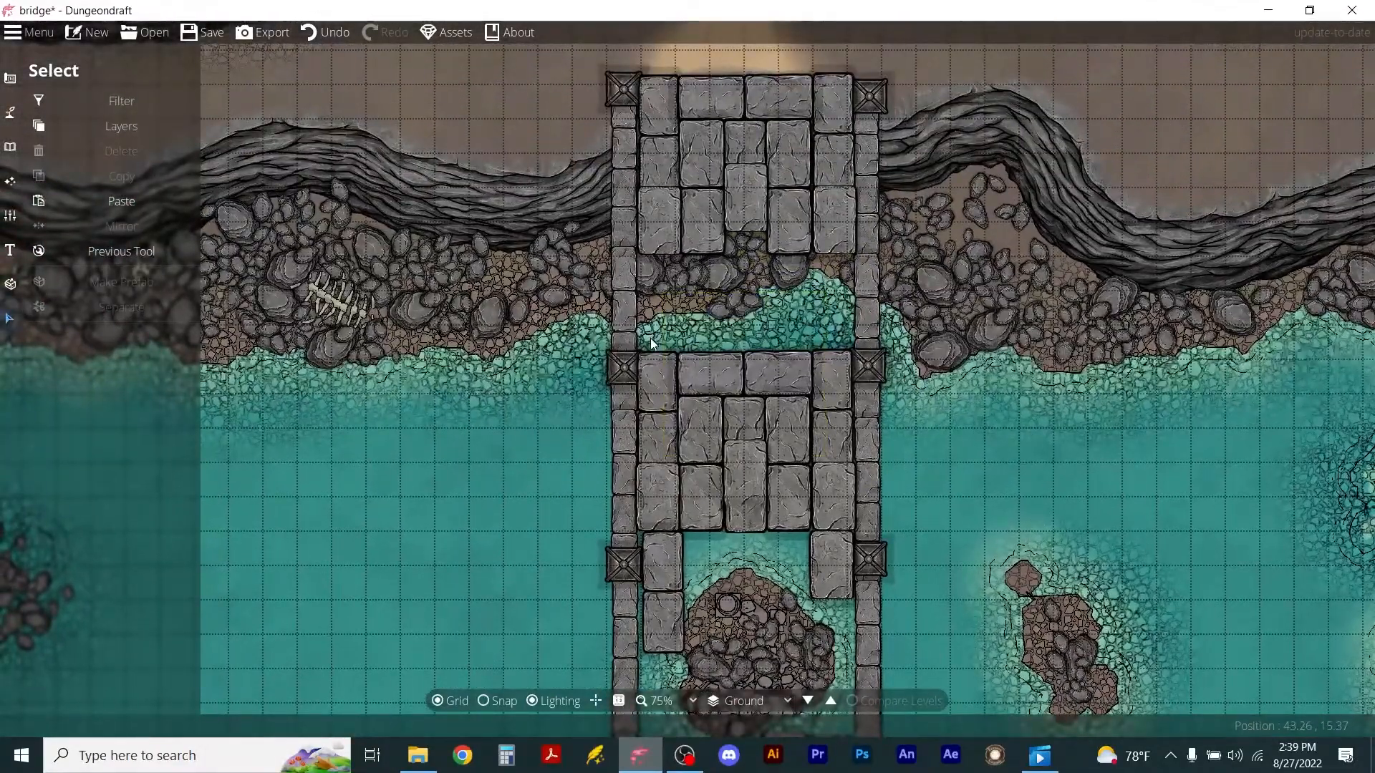
{"action": "left_click", "coordinate": [696, 227]}
{"action": "left_click_drag", "start_coordinate": [697, 226], "coordinate": [834, 303]}
{"action": "left_click", "coordinate": [1050, 454]}
{"action": "left_click", "coordinate": [833, 301]}
{"action": "key", "text": "Delete"}
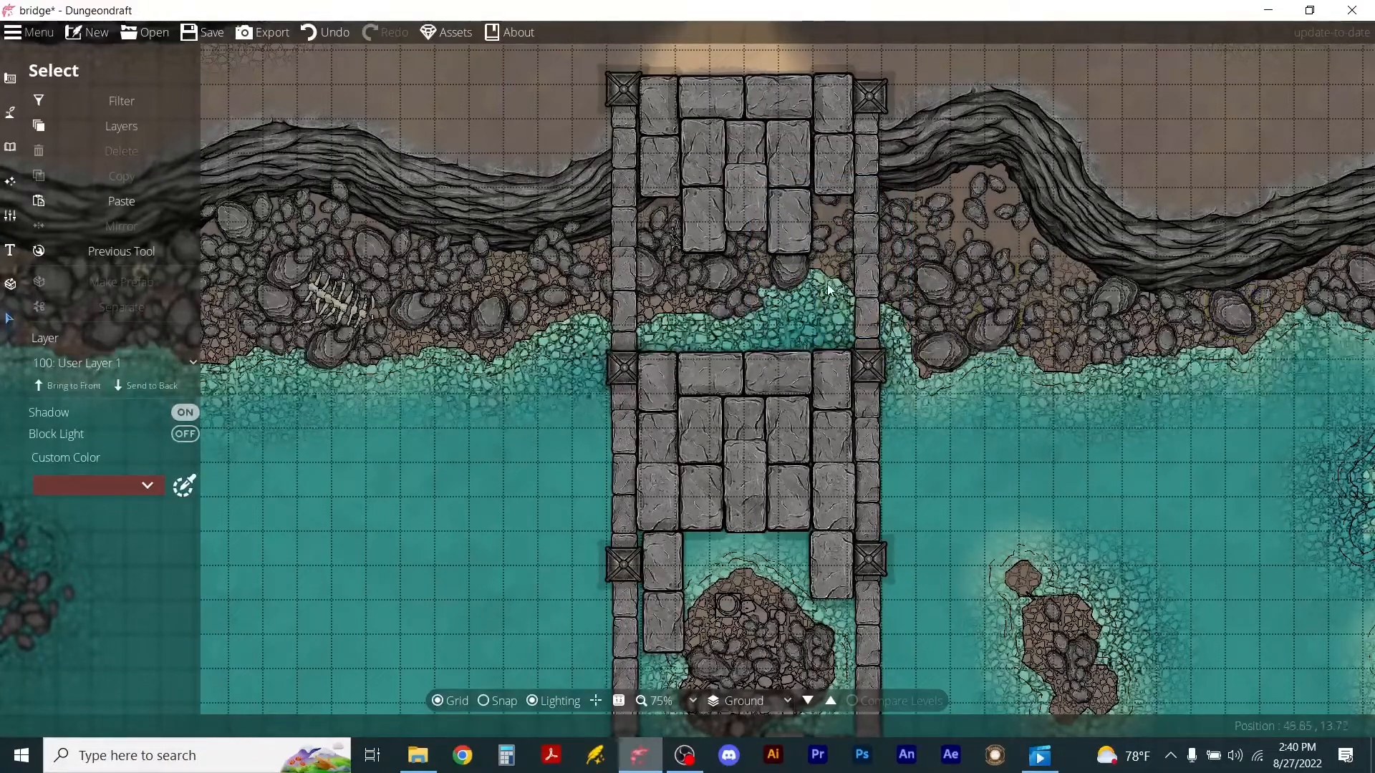
Extend the bank's ground across most of the northern gap with the largest Water Brush, leaving water only near the railings.
{"action": "left_click", "coordinate": [10, 112]}
{"action": "left_click", "coordinate": [84, 148]}
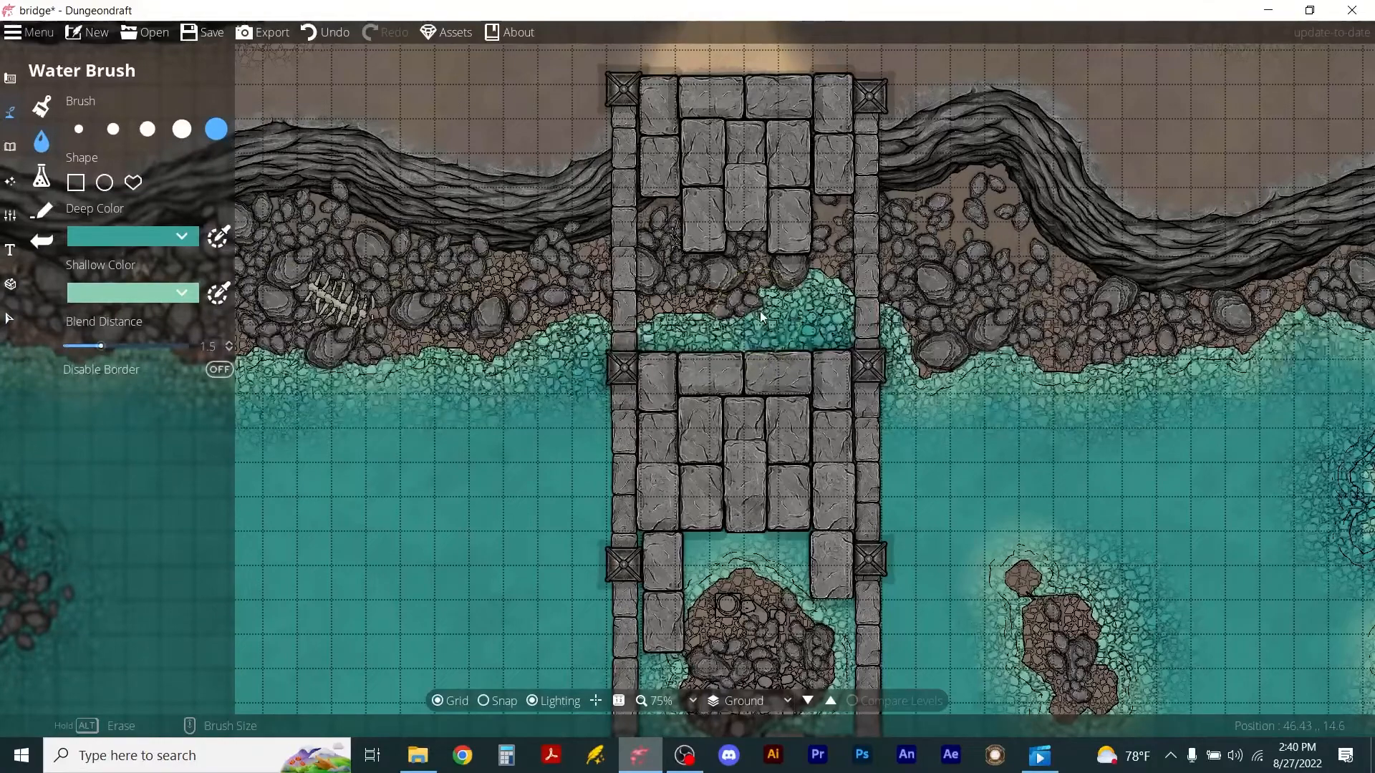
{"action": "left_click_drag", "start_coordinate": [762, 307], "coordinate": [779, 316]}
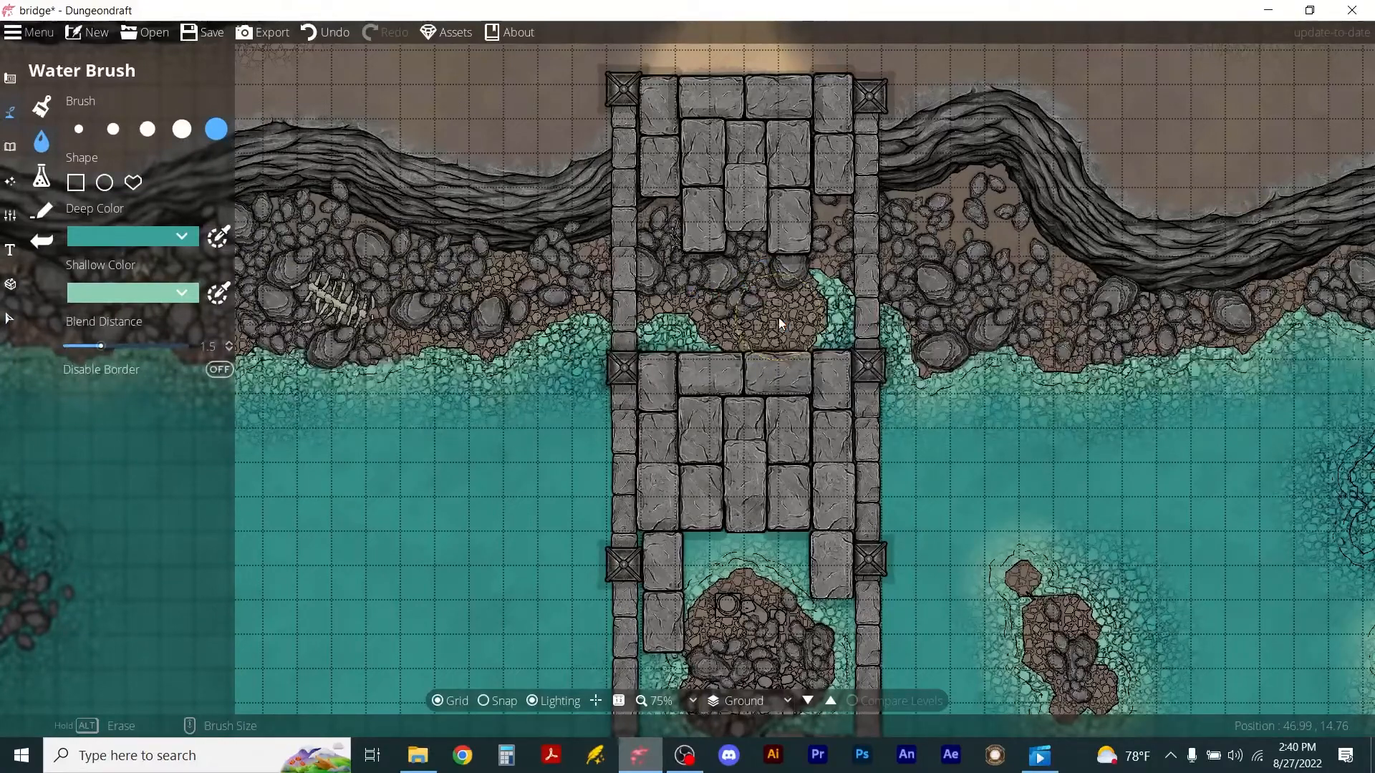
{"action": "left_click_drag", "start_coordinate": [700, 331], "coordinate": [730, 315]}
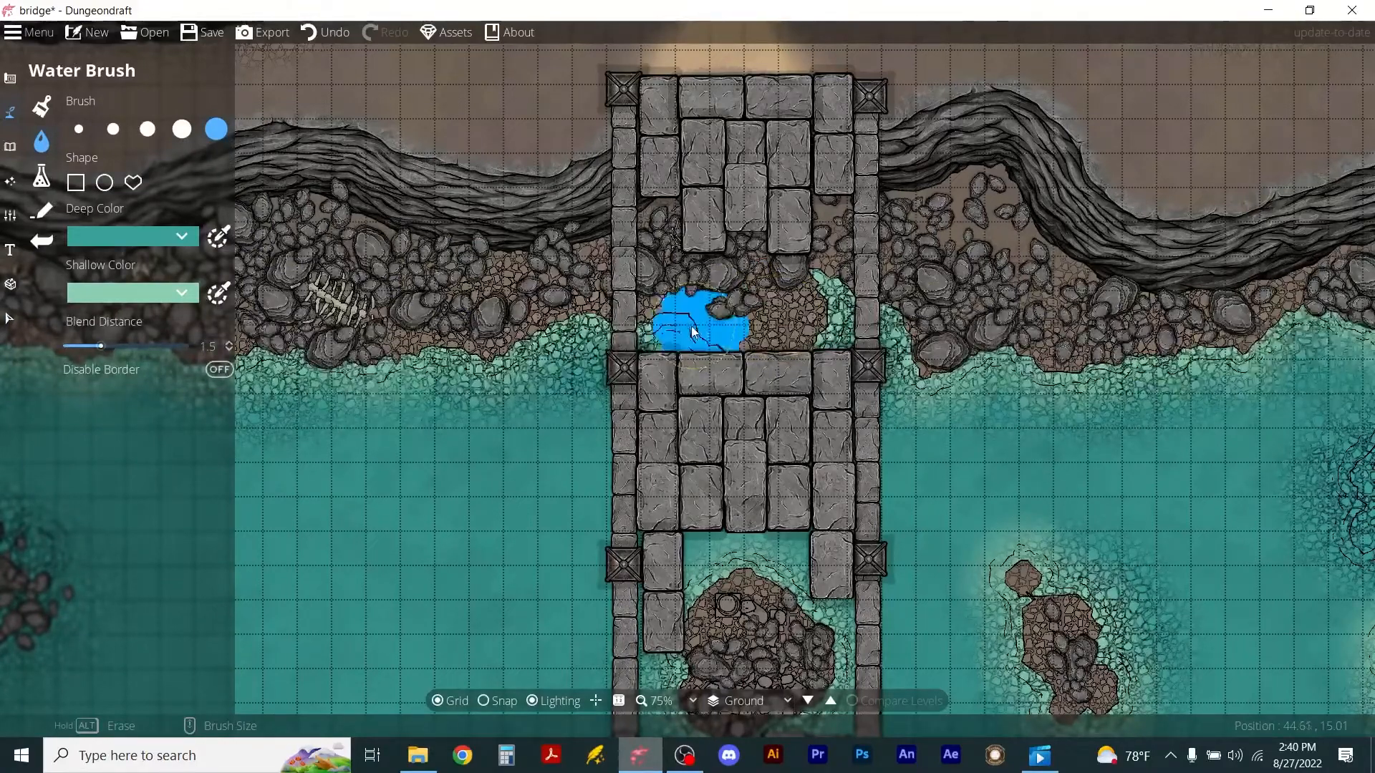
{"action": "left_click_drag", "start_coordinate": [802, 285], "coordinate": [793, 294]}
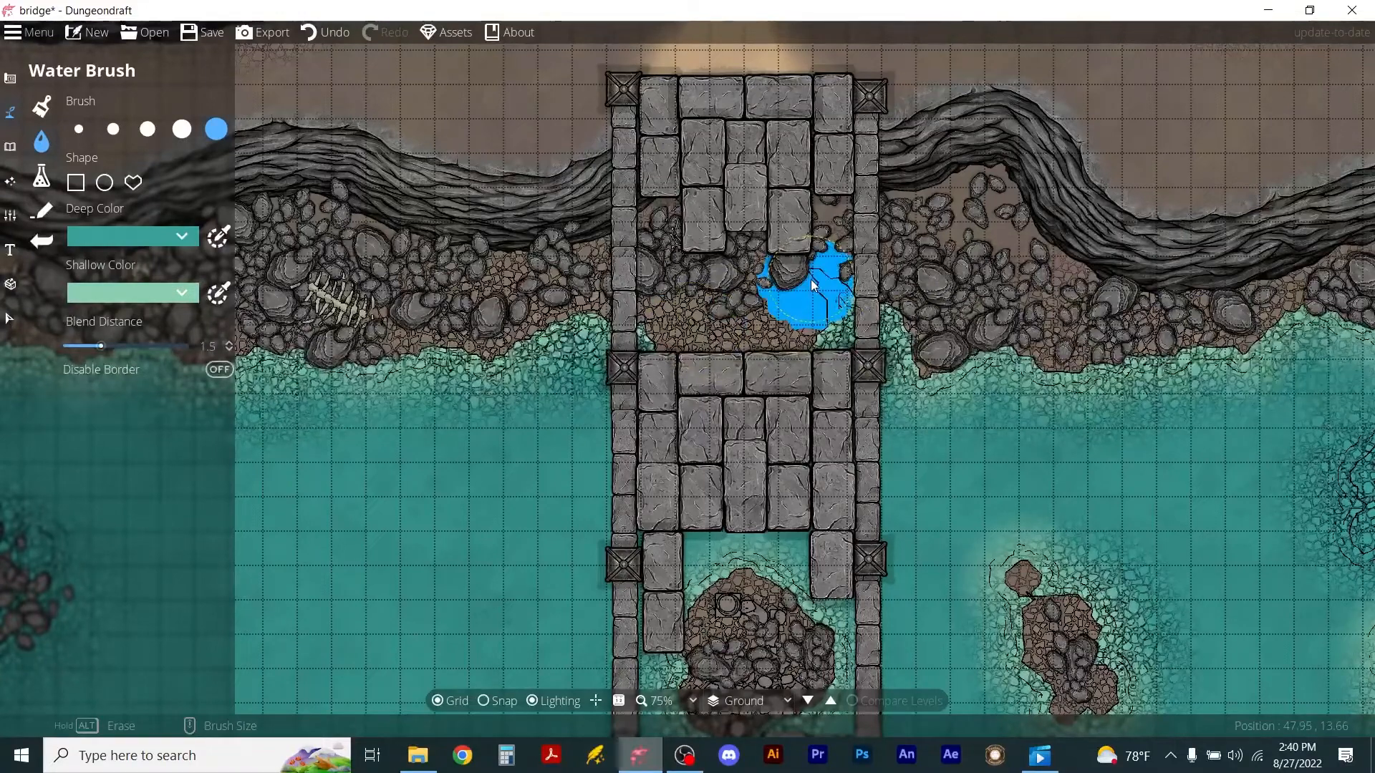
Place two groups of broken stone debris on the northern gap's ground at scale 1.7.
{"action": "left_click", "coordinate": [10, 146]}
{"action": "left_click", "coordinate": [58, 116]}
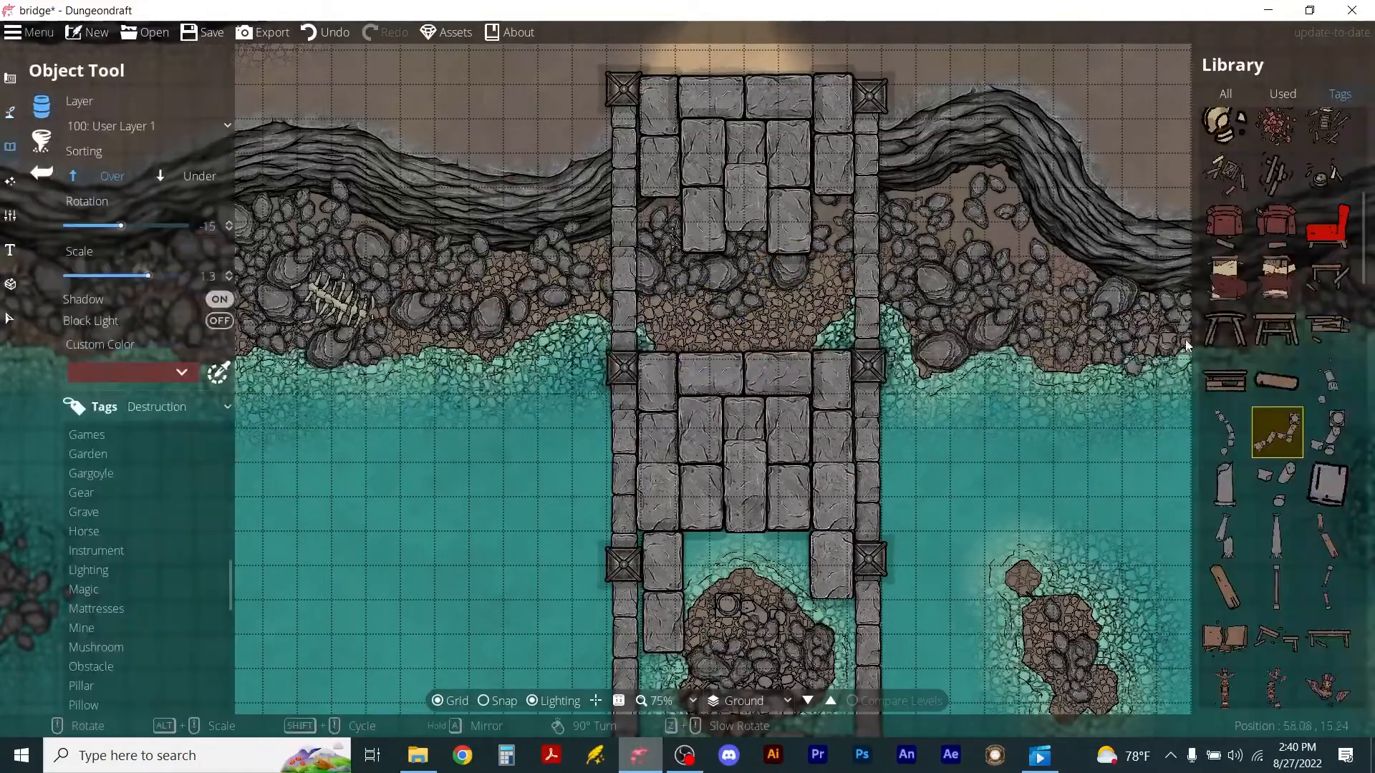
{"action": "scroll", "coordinate": [694, 325], "scroll_direction": "up", "scroll_amount": 4}
{"action": "left_click", "coordinate": [687, 332]}
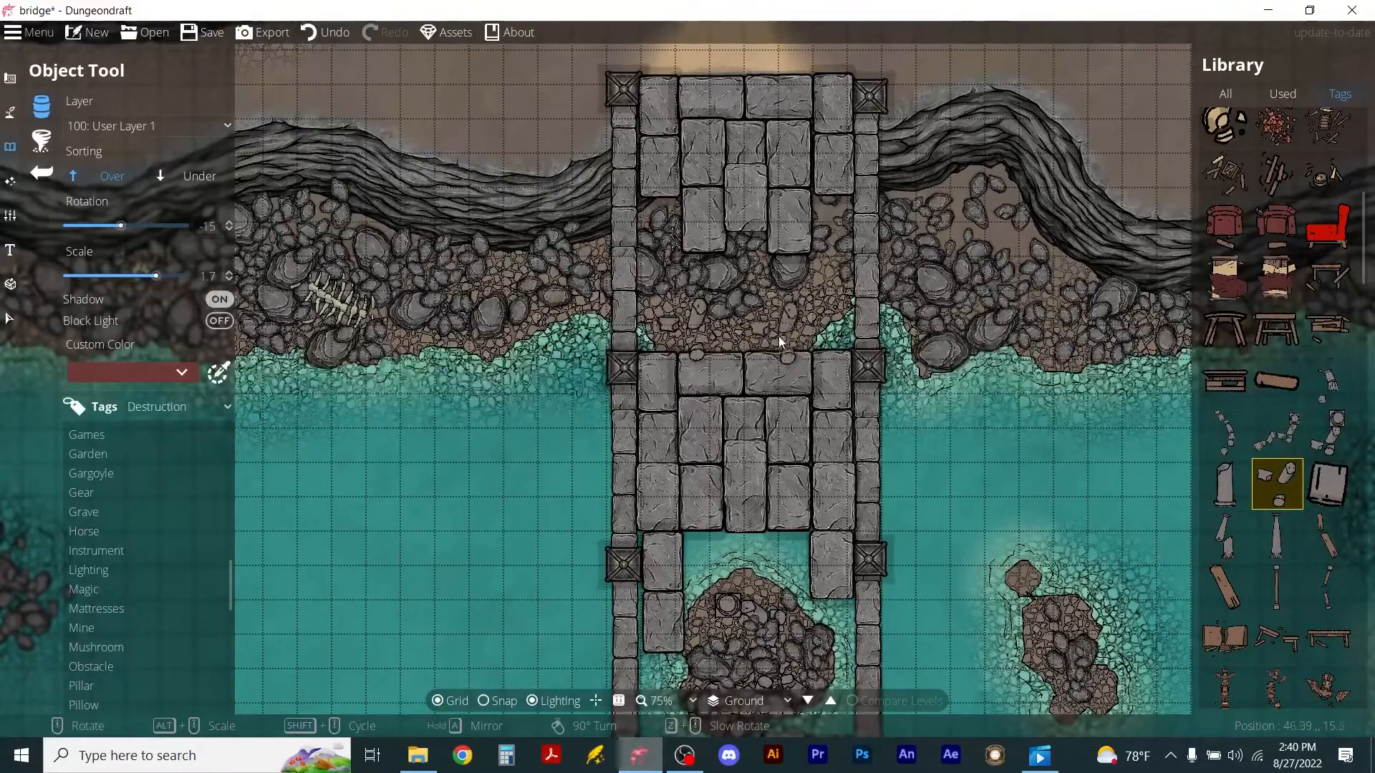
{"action": "left_click", "coordinate": [784, 321]}
Scatter broken pillar pieces with round capitals across the northern gap at scale 1.7, using varied rotations including 75° and -60°.
{"action": "left_click", "coordinate": [1329, 433]}
{"action": "right_click", "coordinate": [758, 334]}
{"action": "left_click", "coordinate": [749, 330]}
{"action": "scroll", "coordinate": [798, 319], "scroll_direction": "down", "scroll_amount": 4}
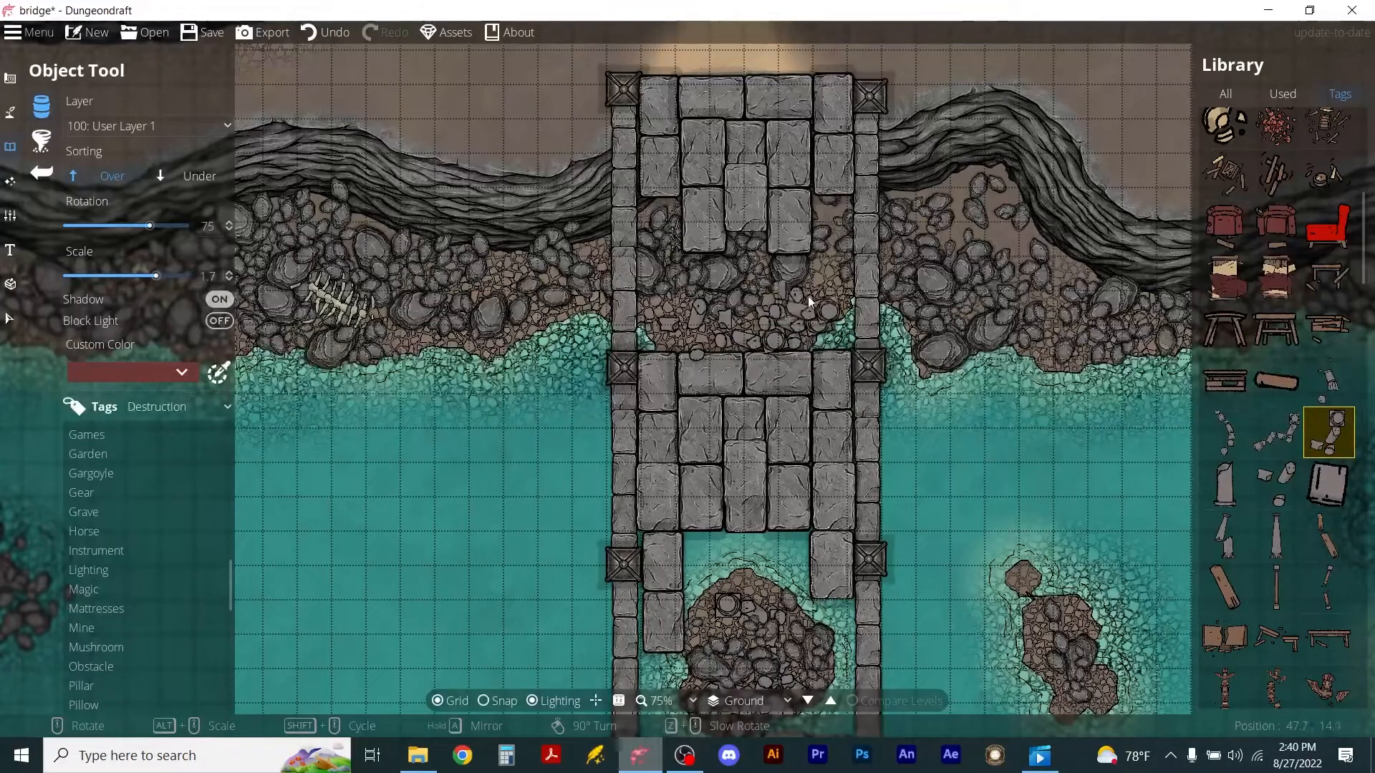
{"action": "left_click", "coordinate": [819, 266]}
{"action": "scroll", "coordinate": [664, 277], "scroll_direction": "down", "scroll_amount": 5}
{"action": "left_click", "coordinate": [664, 279]}
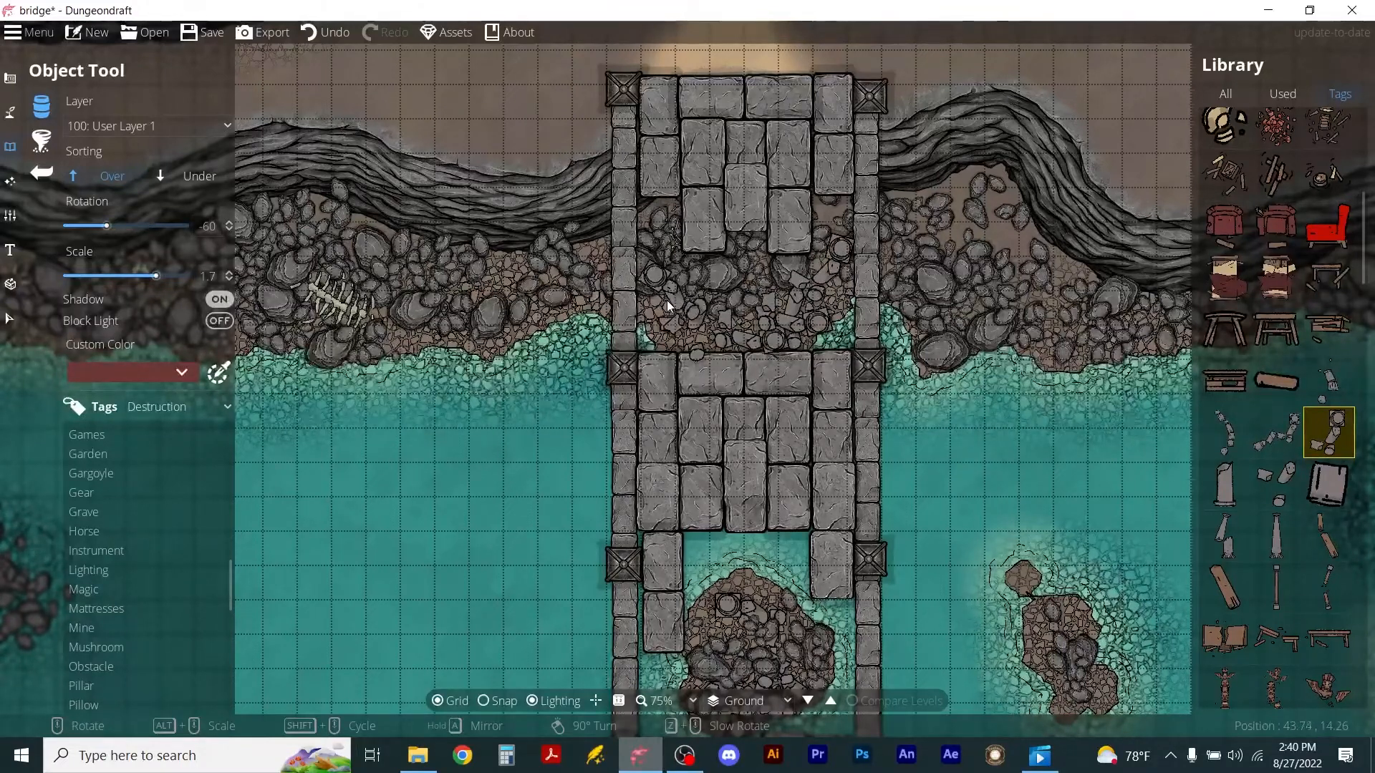
Move the skeleton out from under the northern paving to the open ground beside the western railing.
{"action": "scroll", "coordinate": [683, 193], "scroll_direction": "up", "scroll_amount": 4}
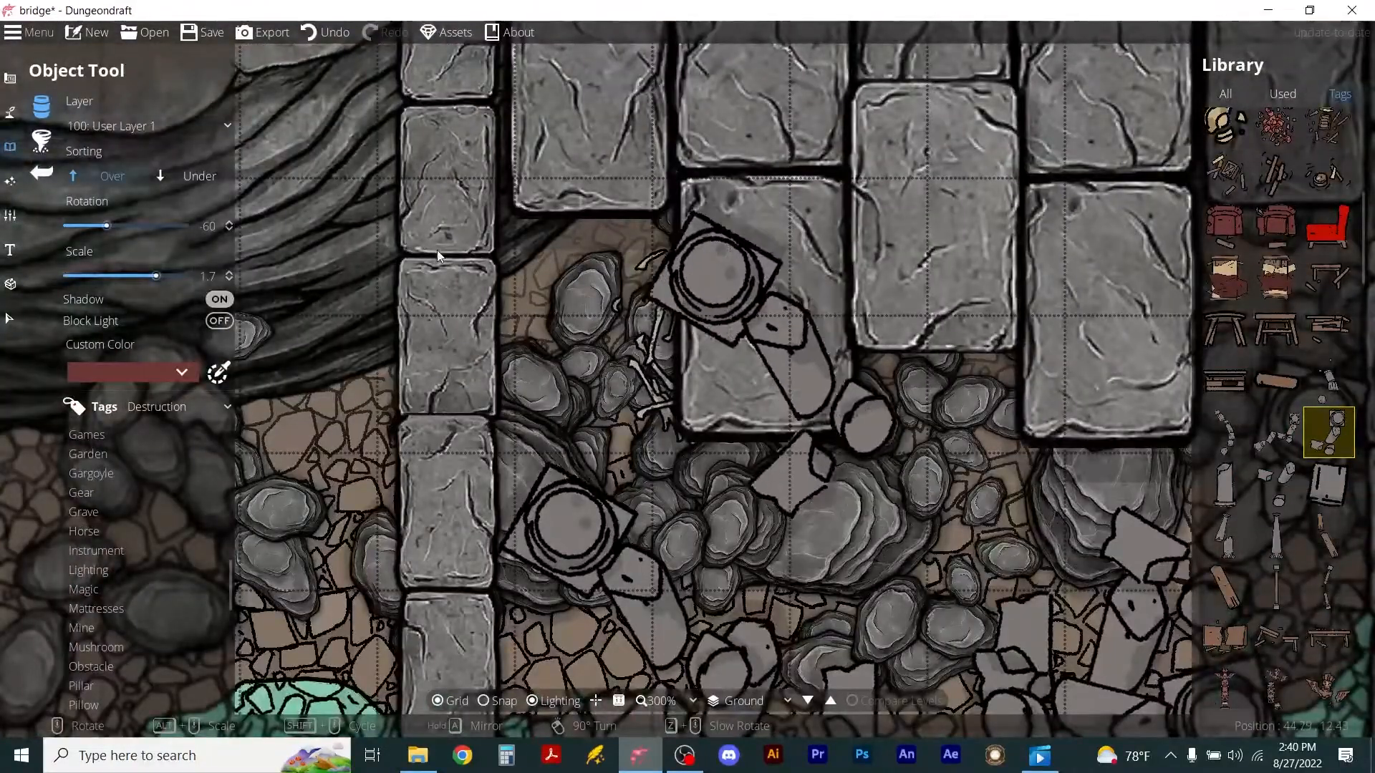
{"action": "left_click", "coordinate": [9, 317]}
{"action": "left_click", "coordinate": [654, 365]}
{"action": "left_click_drag", "start_coordinate": [654, 365], "coordinate": [517, 372]}
{"action": "right_click", "coordinate": [517, 374]}
{"action": "scroll", "coordinate": [906, 445], "scroll_direction": "down", "scroll_amount": 1}
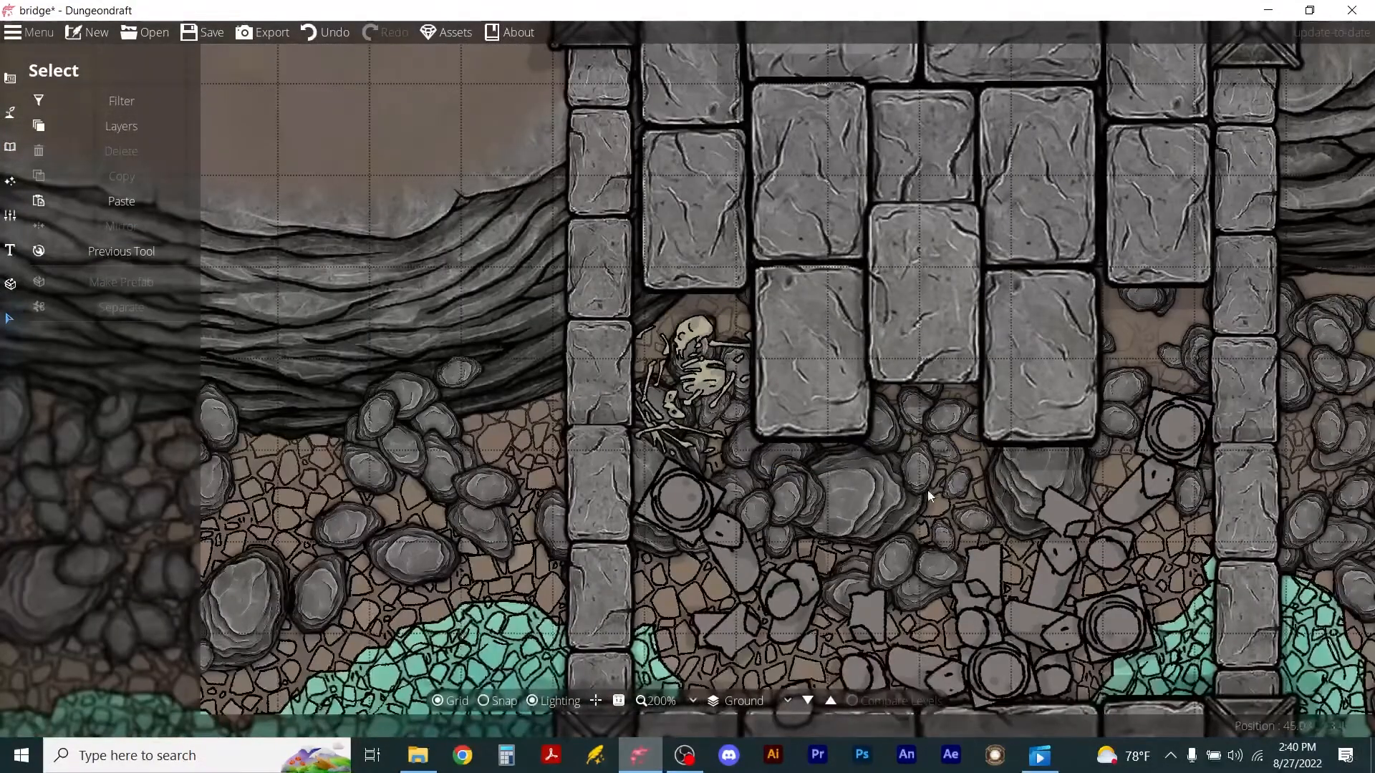
Examine the northern gap's debris and the remaining gaps along the bridge down to the southern bank.
{"action": "scroll", "coordinate": [895, 480], "scroll_direction": "down", "scroll_amount": 5}
{"action": "scroll", "coordinate": [671, 479], "scroll_direction": "up", "scroll_amount": 2}
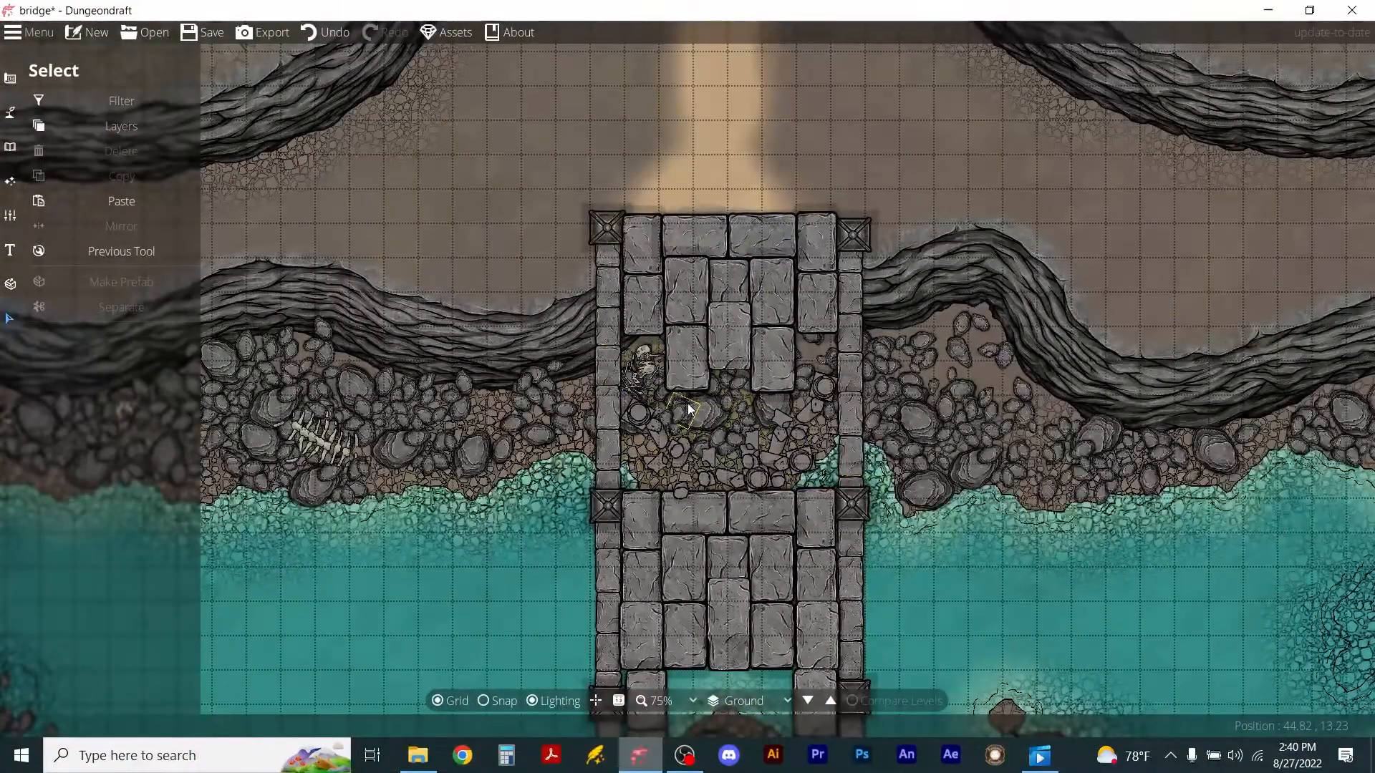
{"action": "scroll", "coordinate": [711, 437], "scroll_direction": "up", "scroll_amount": 4}
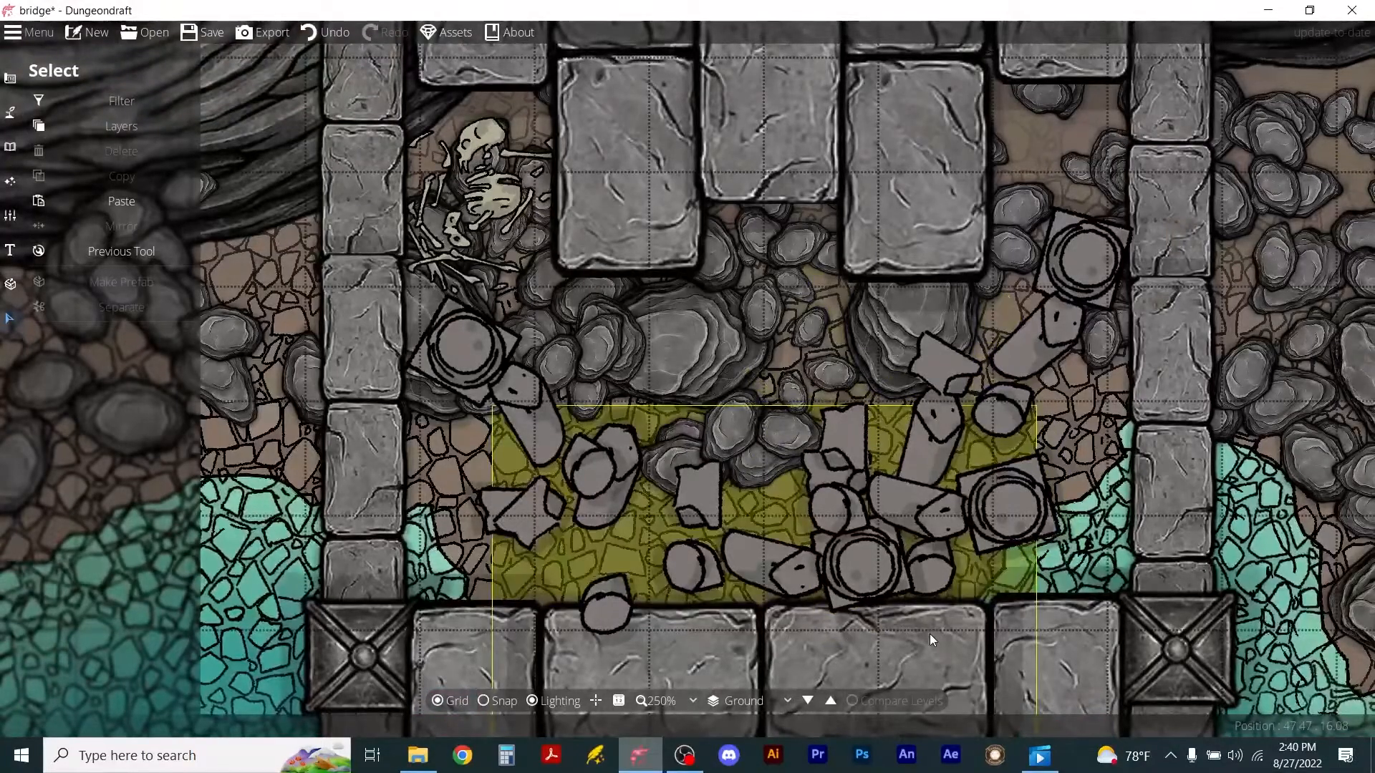
{"action": "scroll", "coordinate": [715, 325], "scroll_direction": "down", "scroll_amount": 4}
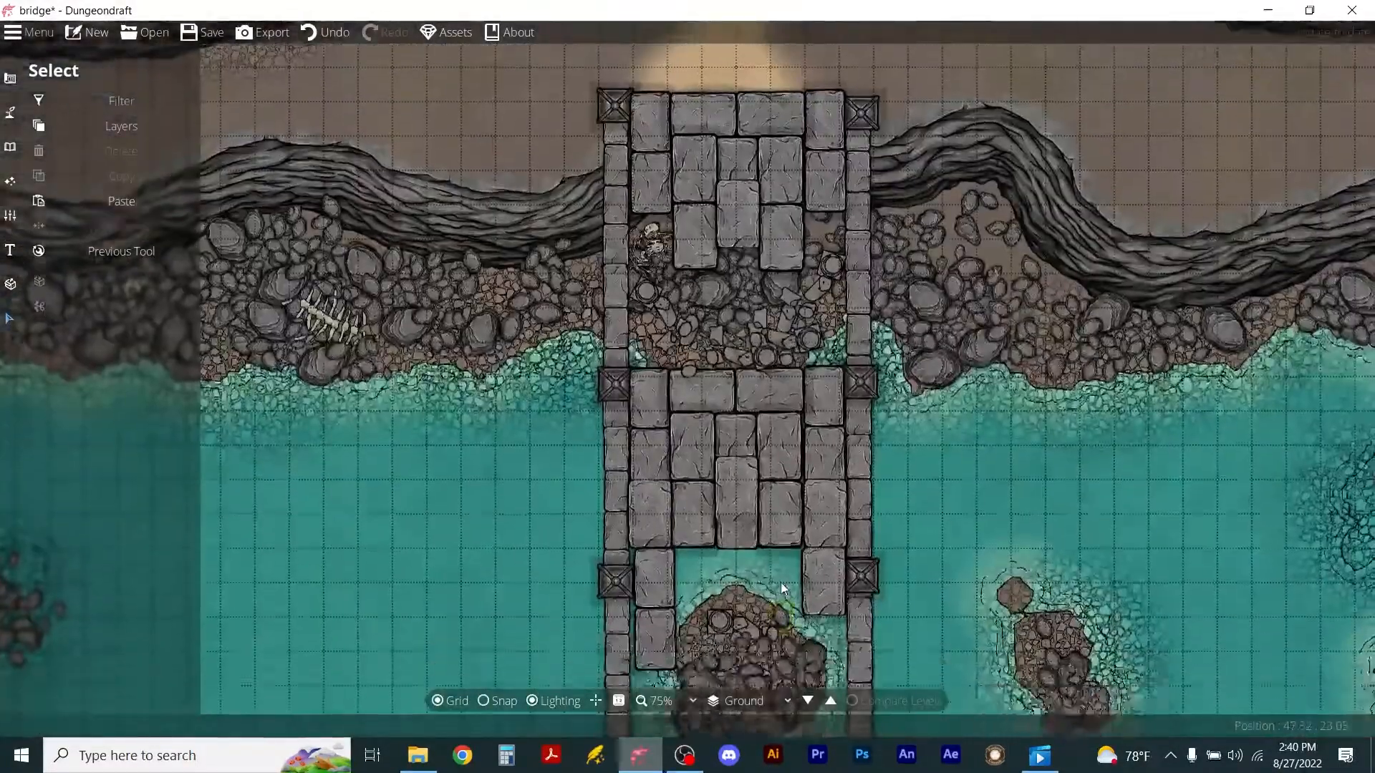
{"action": "left_click_drag", "start_coordinate": [780, 582], "coordinate": [757, 259]}
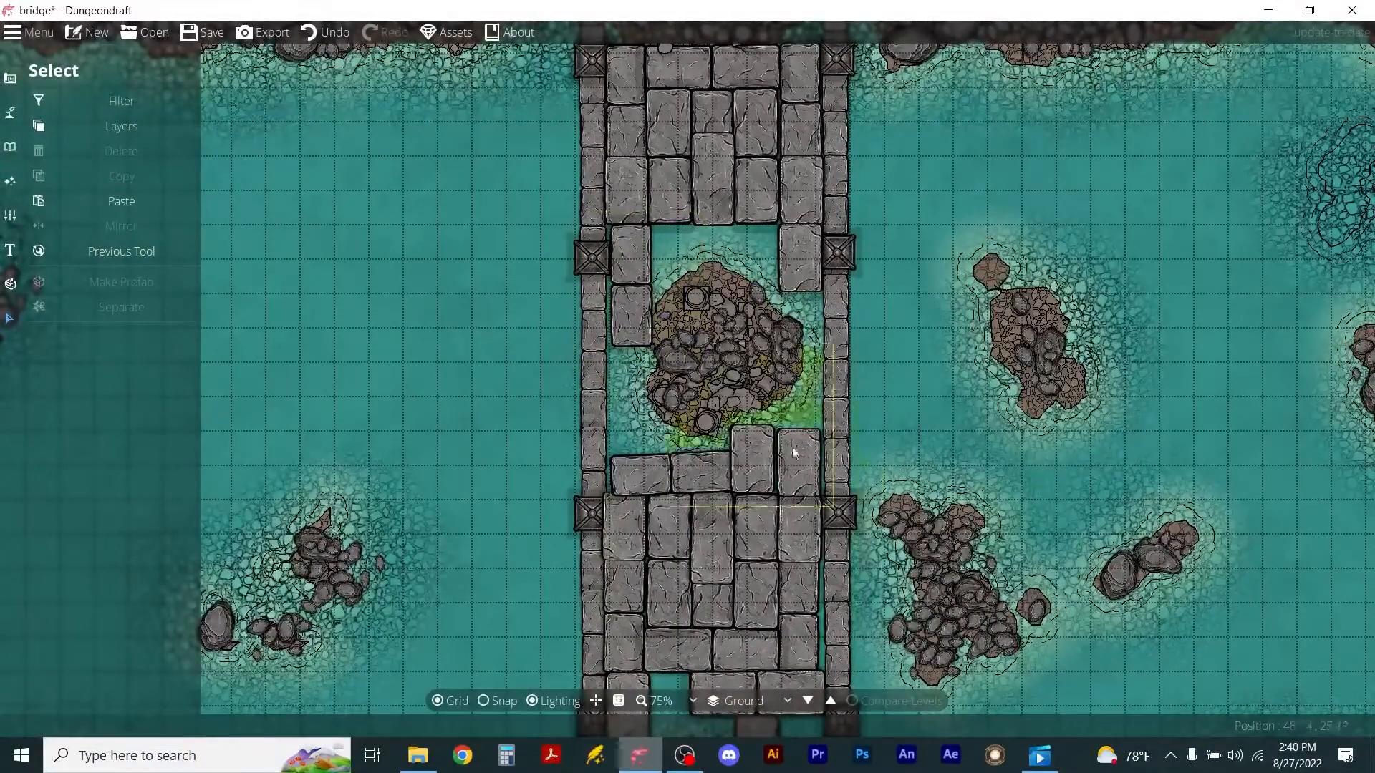
{"action": "left_click_drag", "start_coordinate": [784, 519], "coordinate": [755, 201]}
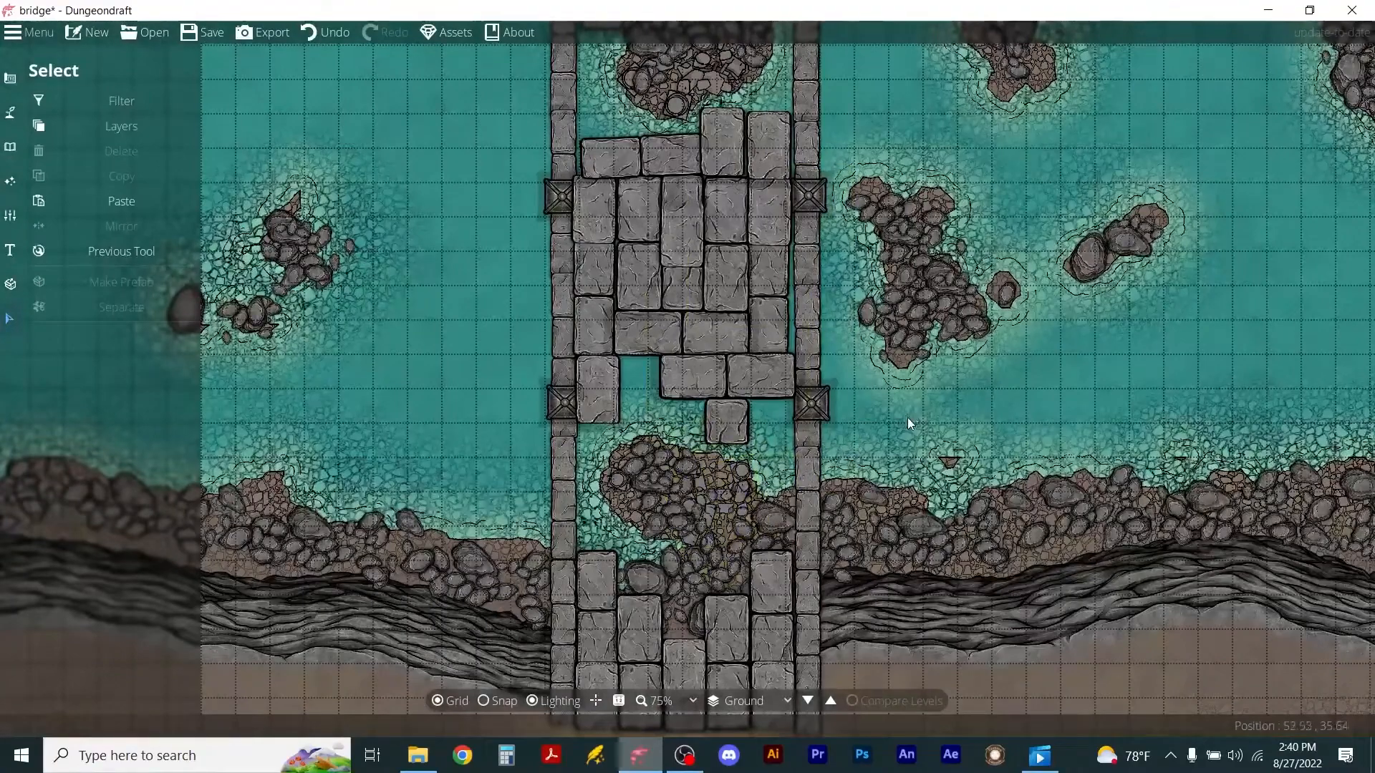
{"action": "scroll", "coordinate": [908, 416], "scroll_direction": "down", "scroll_amount": 2}
{"action": "scroll", "coordinate": [859, 369], "scroll_direction": "up", "scroll_amount": 1}
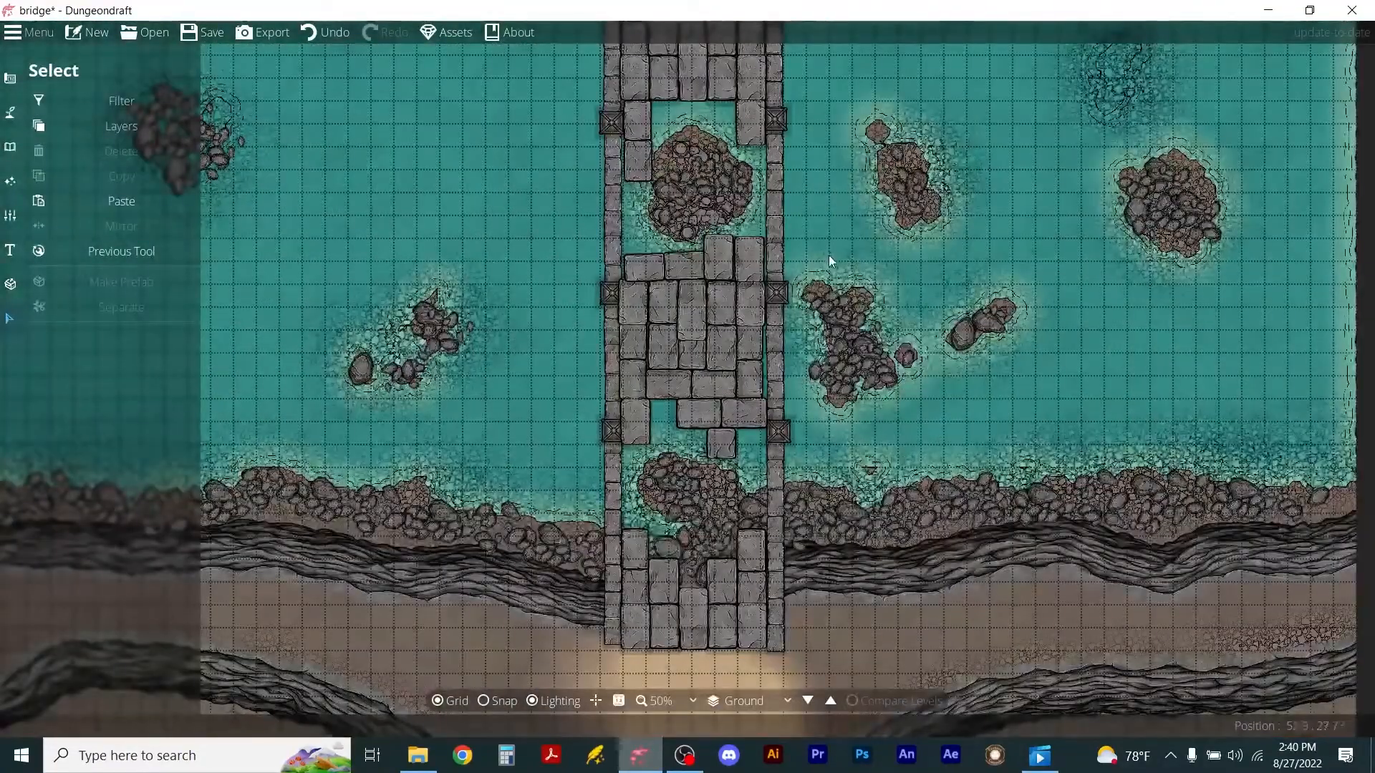
Delete the eastern and western railing sections beside the central gap's rubble island.
{"action": "left_click", "coordinate": [772, 182]}
{"action": "key", "text": "Delete"}
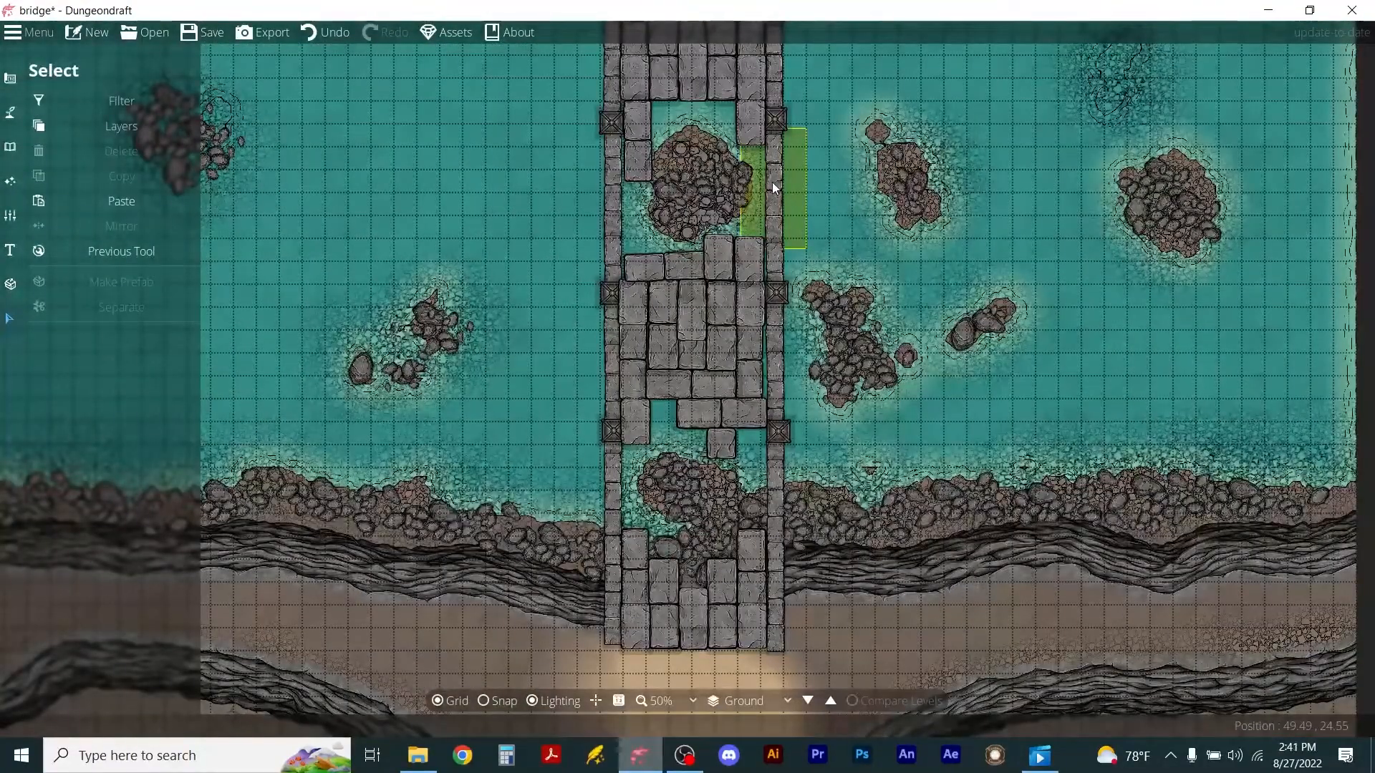
{"action": "left_click", "coordinate": [772, 184]}
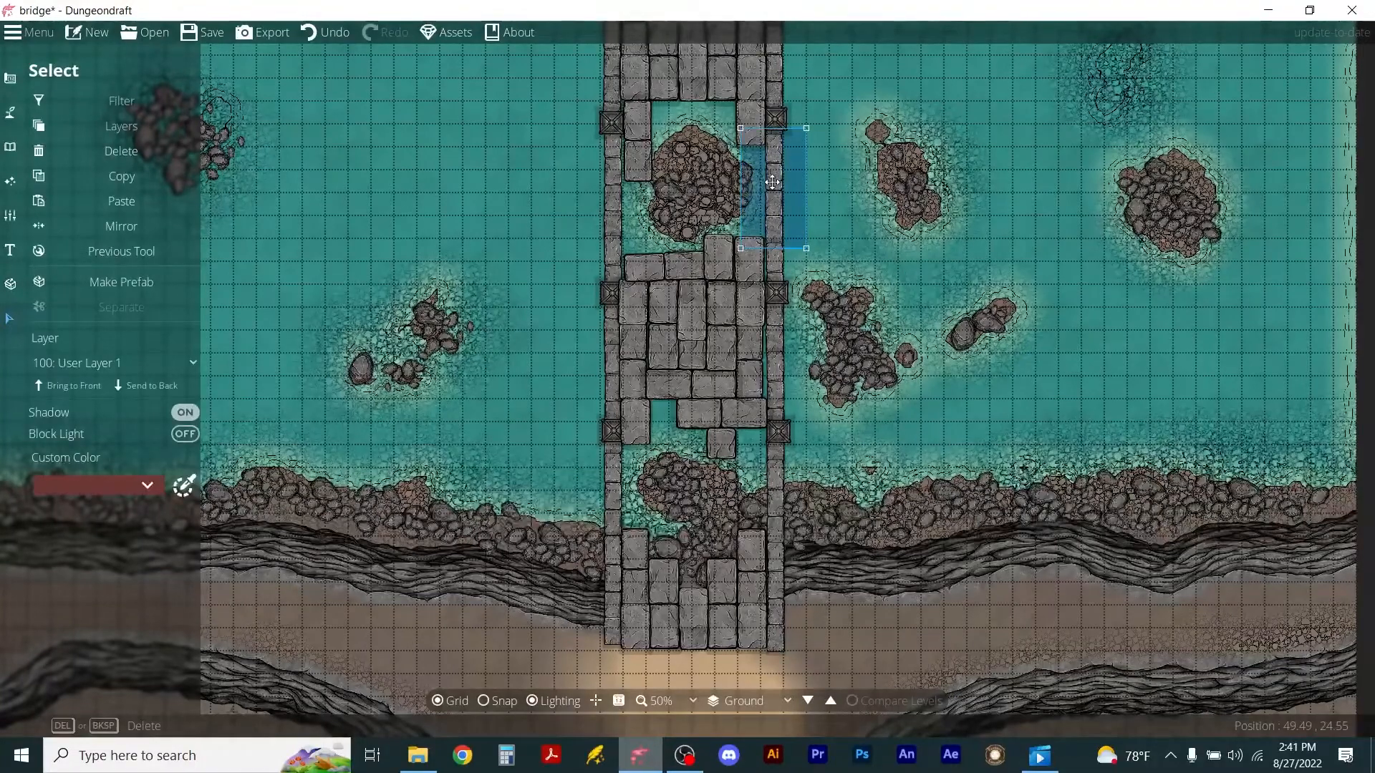
{"action": "key", "text": "Delete"}
{"action": "left_click", "coordinate": [607, 208]}
{"action": "key", "text": "Delete"}
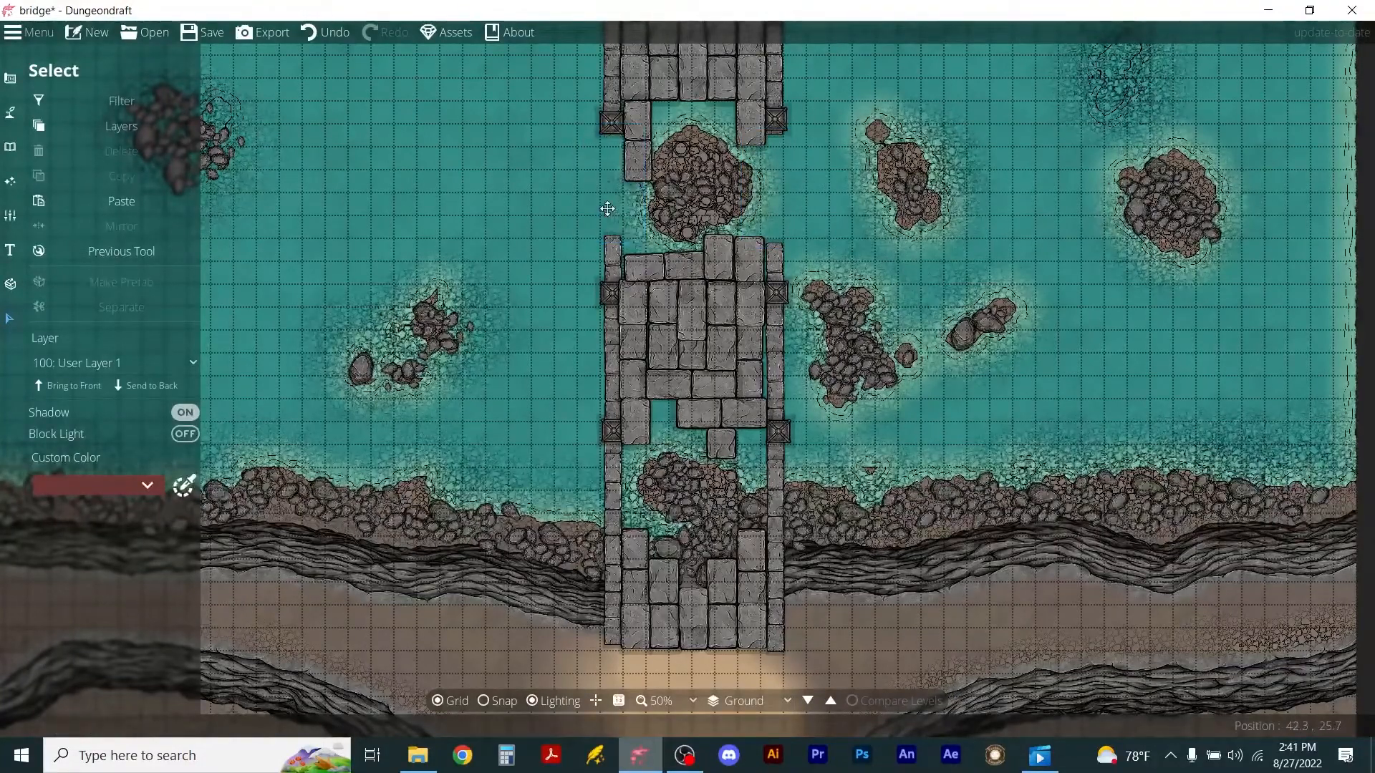
Delete the eastern and western railing sections beside the bridge's southern gap.
{"action": "left_click", "coordinate": [773, 475]}
{"action": "key", "text": "Delete"}
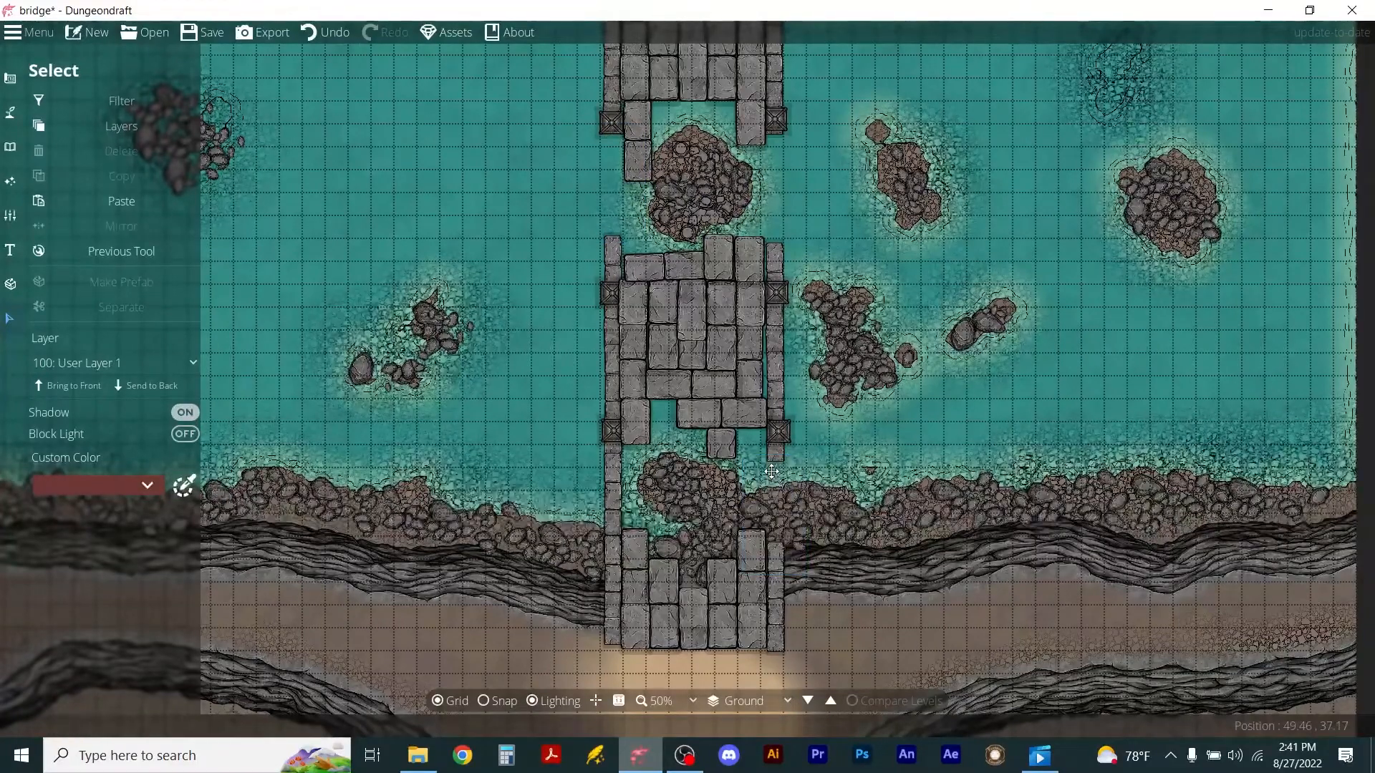
{"action": "left_click", "coordinate": [626, 486]}
{"action": "key", "text": "Delete"}
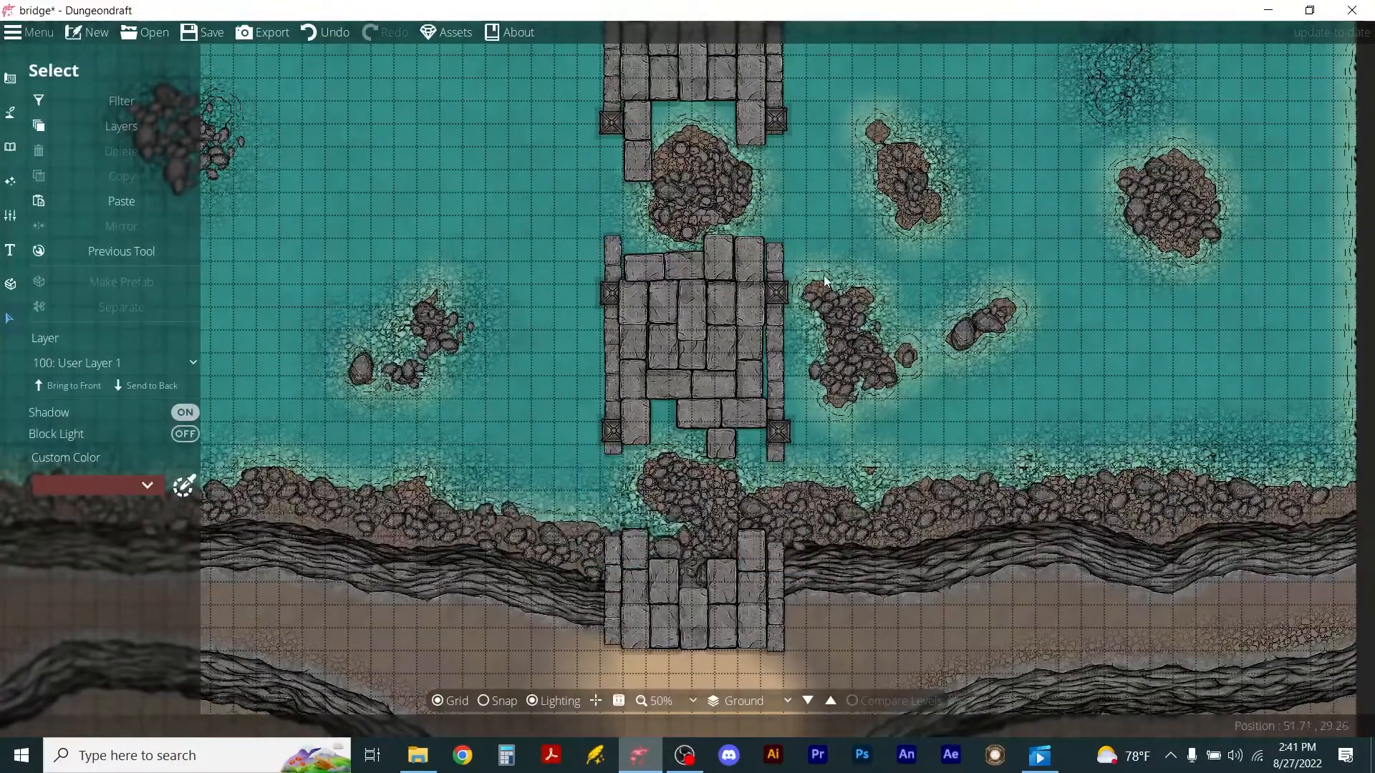
{"action": "scroll", "coordinate": [780, 213], "scroll_direction": "down", "scroll_amount": 5}
{"action": "scroll", "coordinate": [746, 93], "scroll_direction": "up", "scroll_amount": 5}
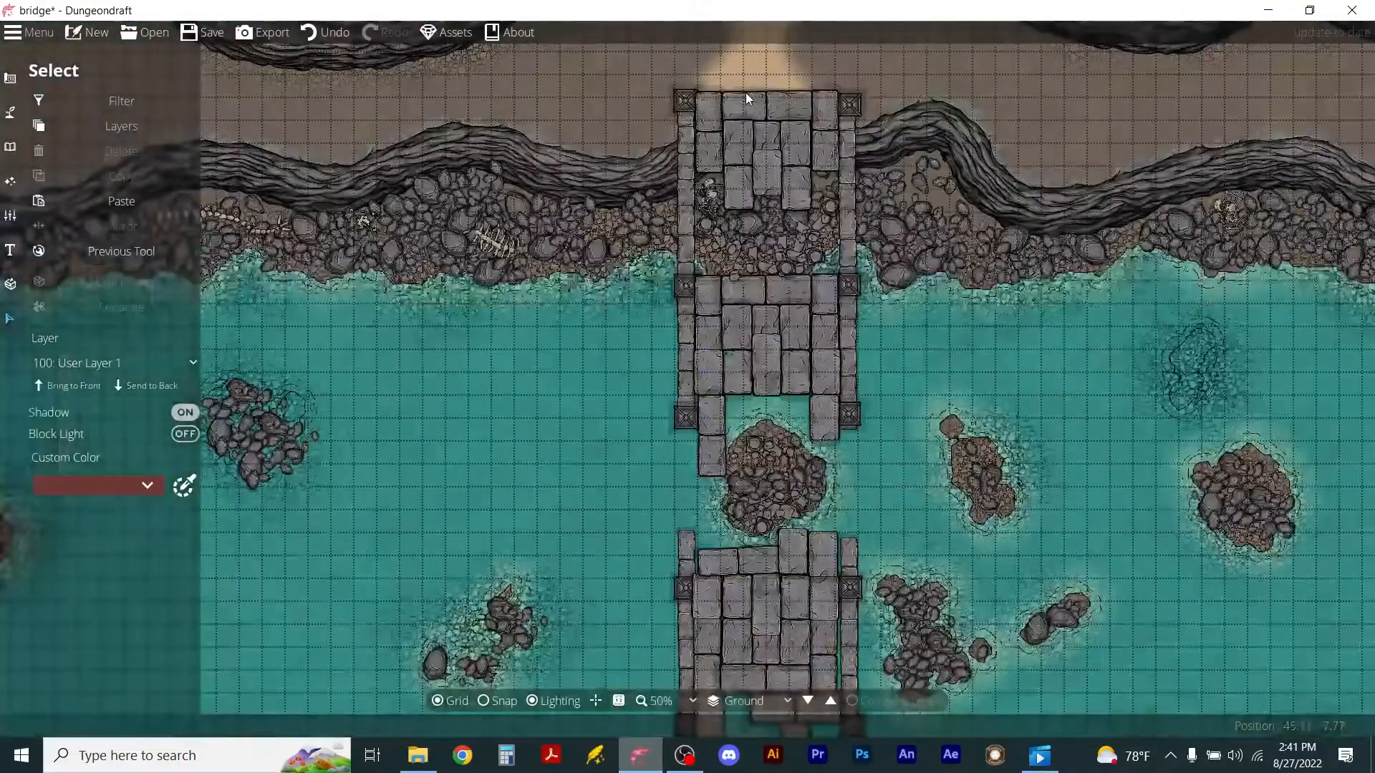
{"action": "scroll", "coordinate": [931, 460], "scroll_direction": "down", "scroll_amount": 1}
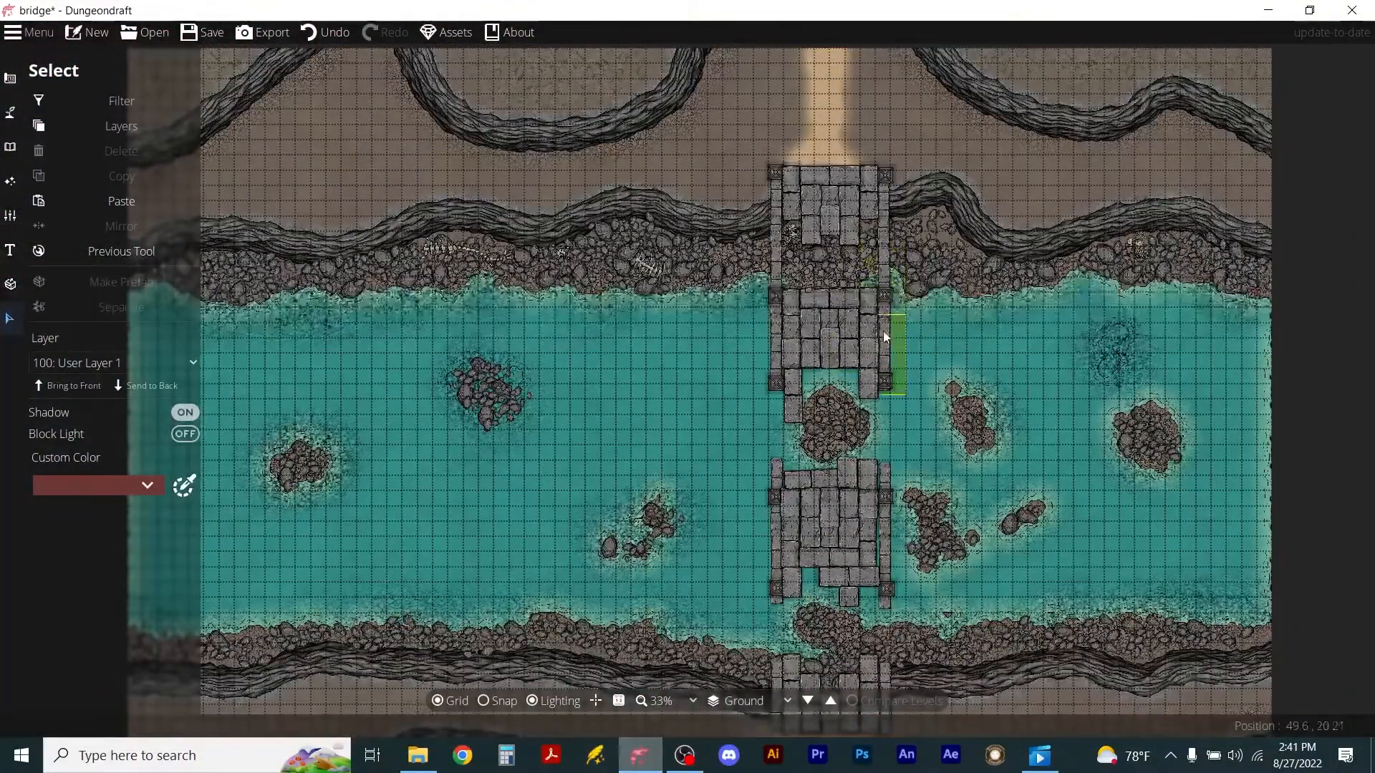
{"action": "scroll", "coordinate": [862, 336], "scroll_direction": "down", "scroll_amount": 2}
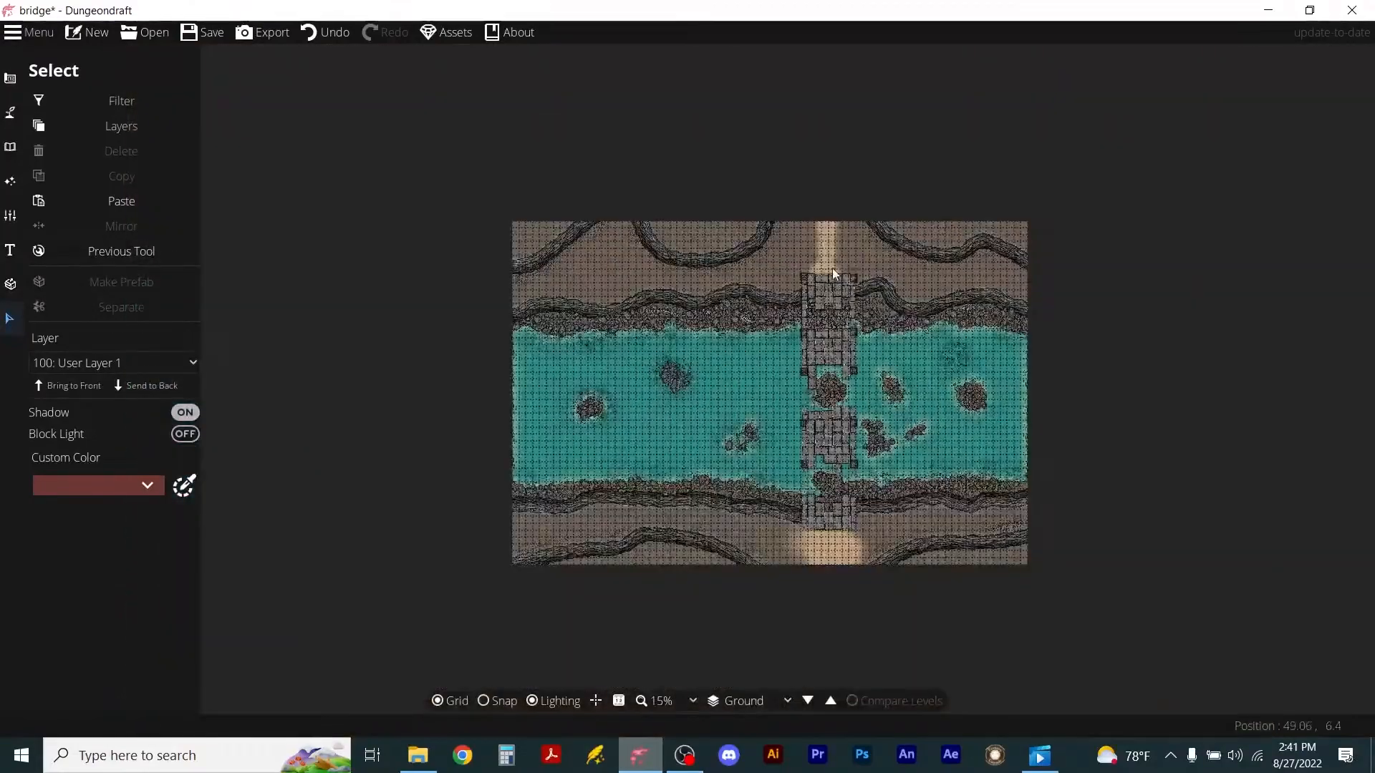
{"action": "scroll", "coordinate": [832, 267], "scroll_direction": "up", "scroll_amount": 4}
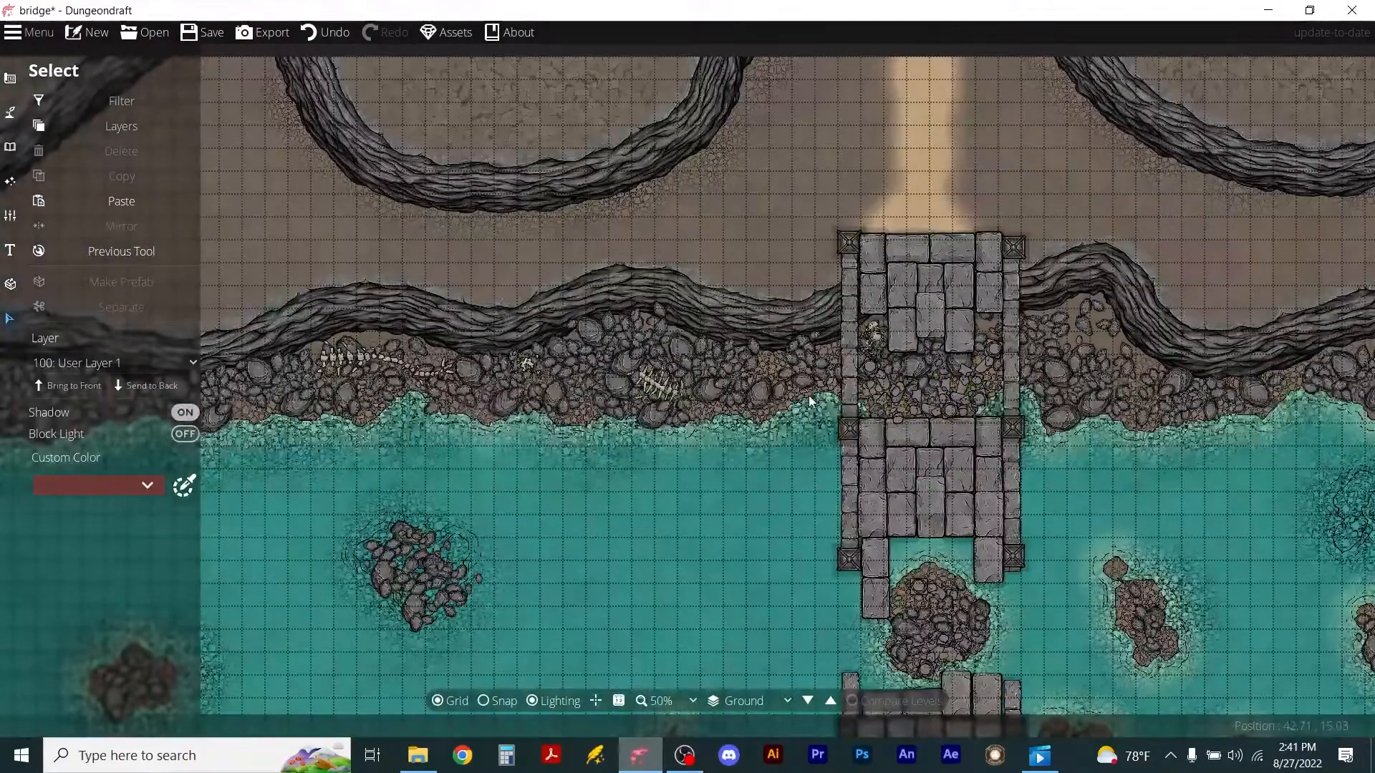
Switch to the Object Tool and browse the complete asset library down to the wooden bridge pieces.
{"action": "scroll", "coordinate": [905, 560], "scroll_direction": "down", "scroll_amount": 3}
{"action": "scroll", "coordinate": [917, 533], "scroll_direction": "up", "scroll_amount": 2}
{"action": "scroll", "coordinate": [917, 528], "scroll_direction": "up", "scroll_amount": 2}
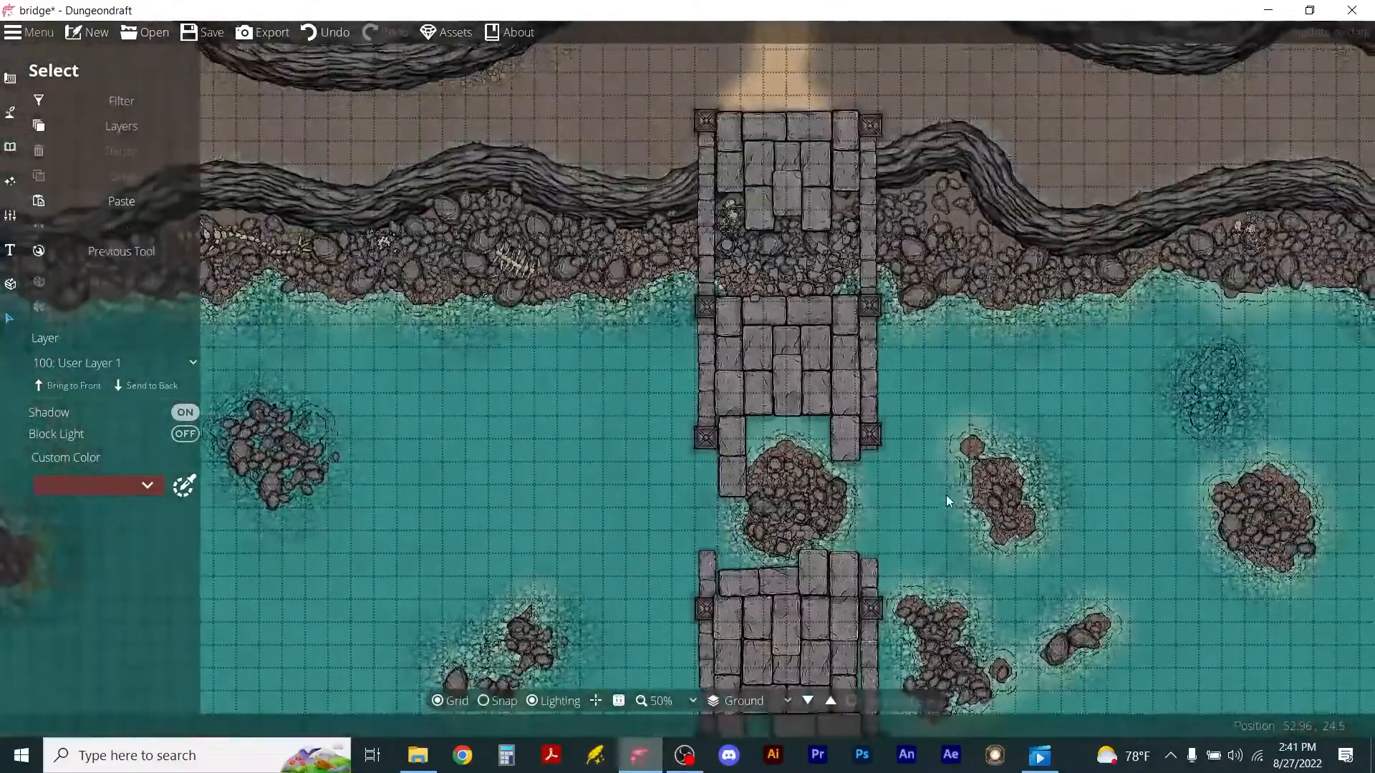
{"action": "left_click_drag", "start_coordinate": [946, 495], "coordinate": [961, 410]}
{"action": "left_click", "coordinate": [10, 147]}
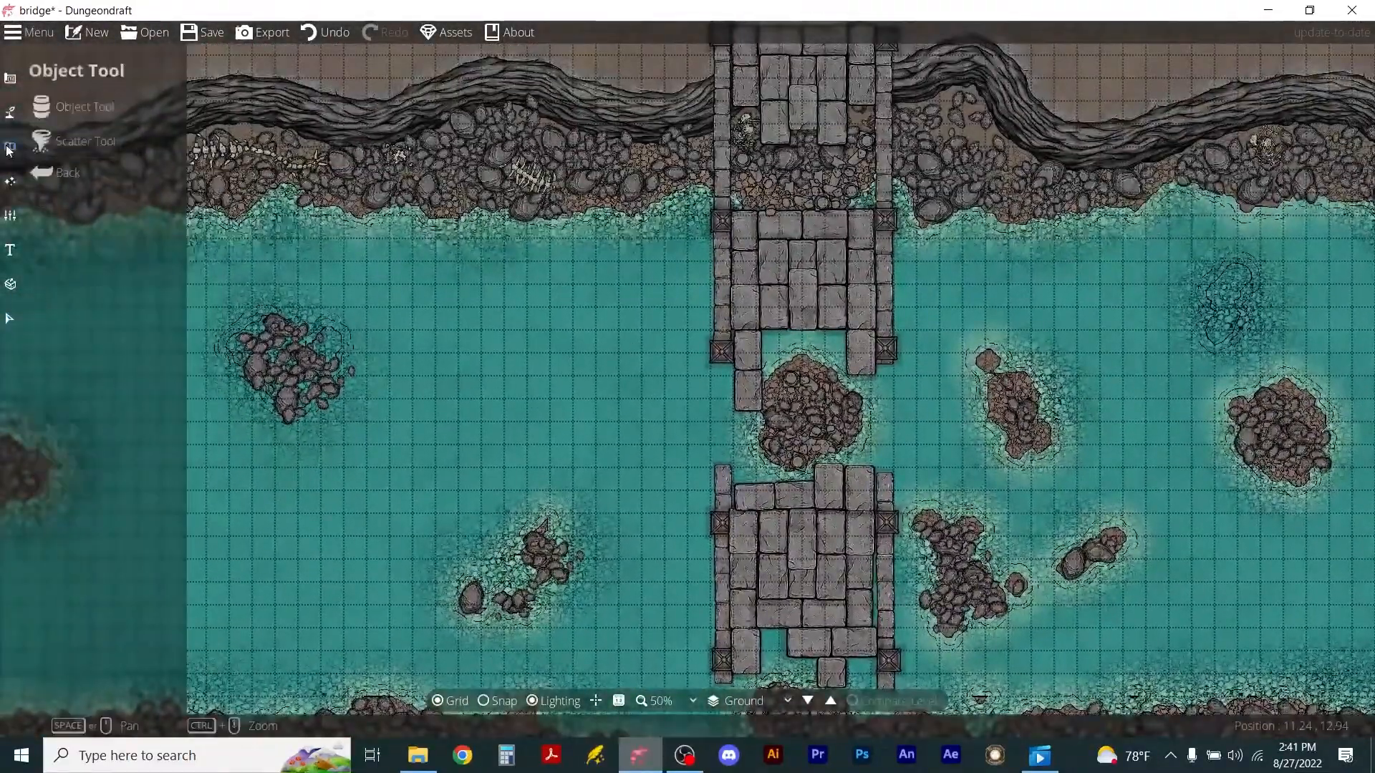
{"action": "left_click", "coordinate": [87, 112]}
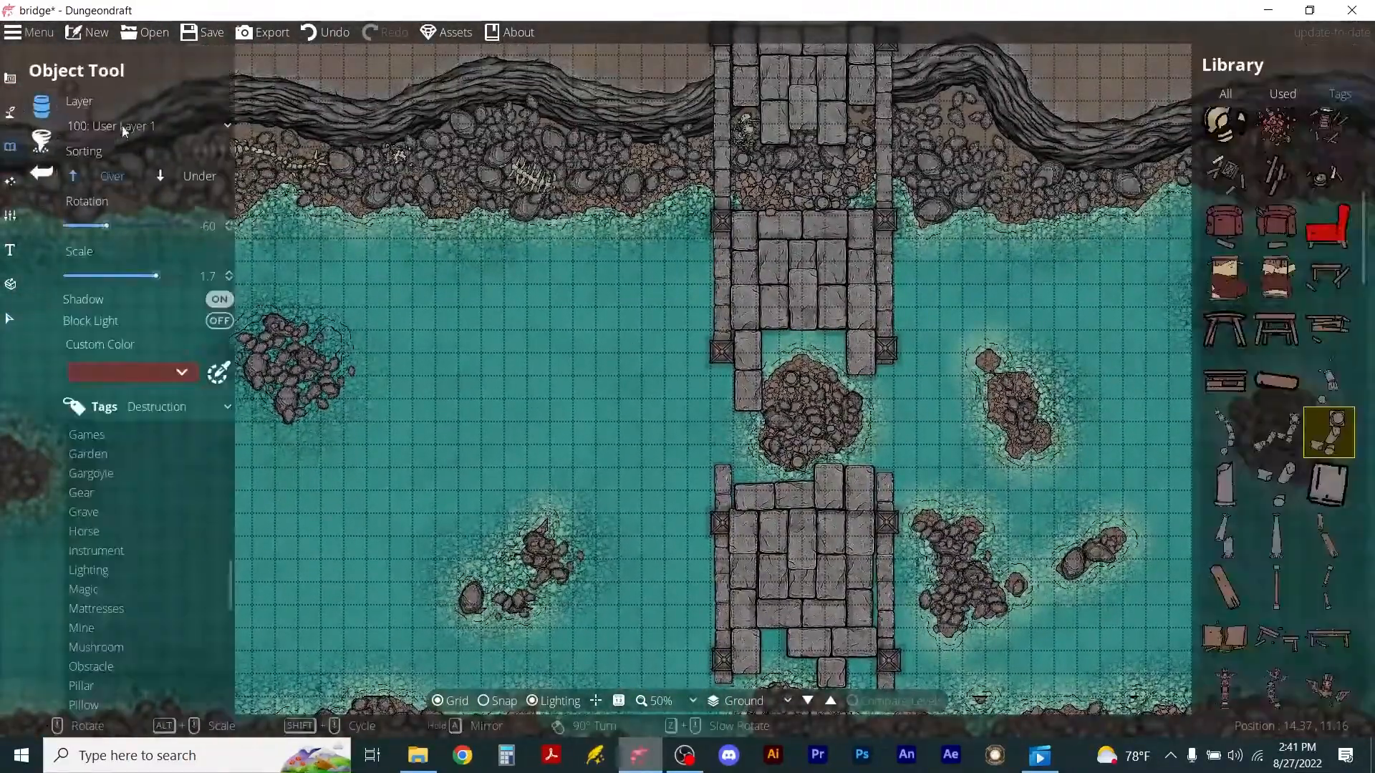
{"action": "left_click", "coordinate": [1245, 94]}
{"action": "left_click_drag", "start_coordinate": [1368, 179], "coordinate": [1363, 397]}
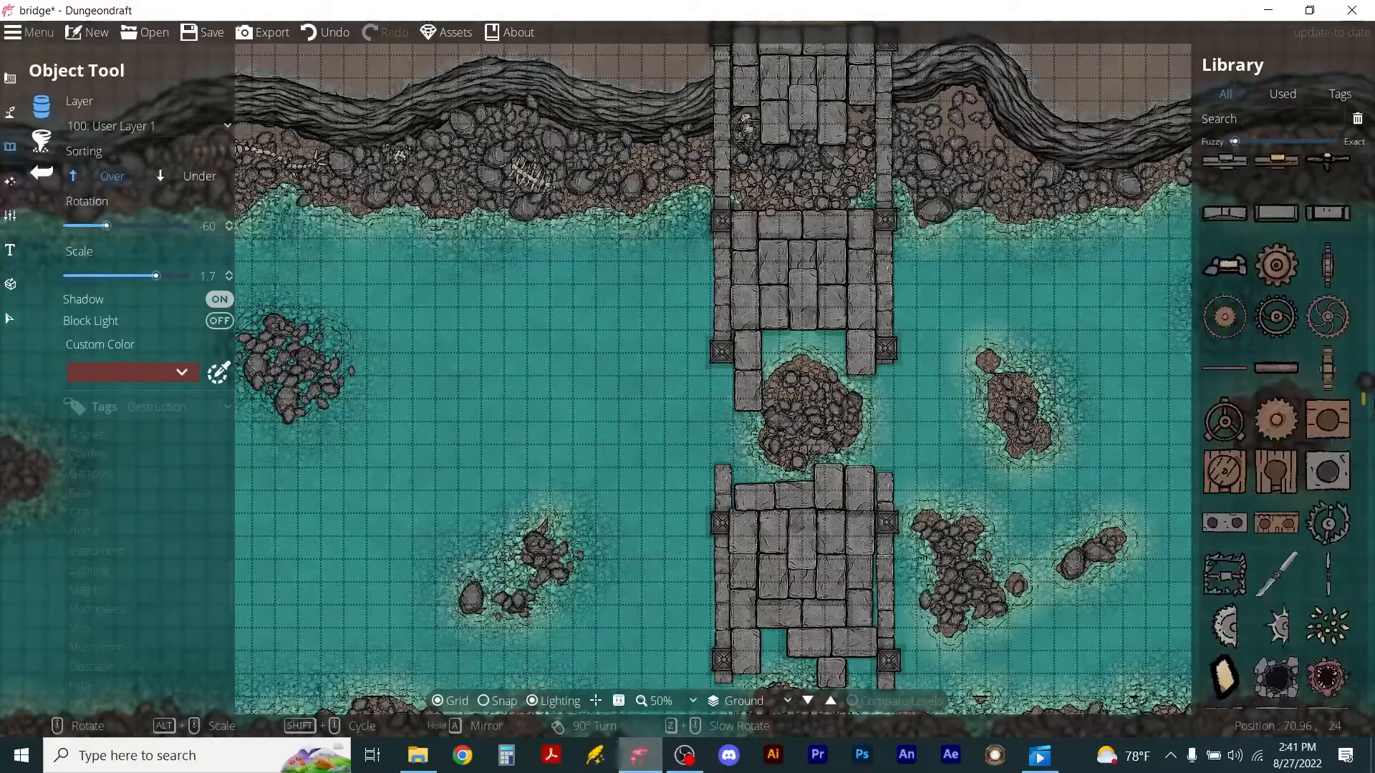
{"action": "mouse_move", "coordinate": [1286, 375]}
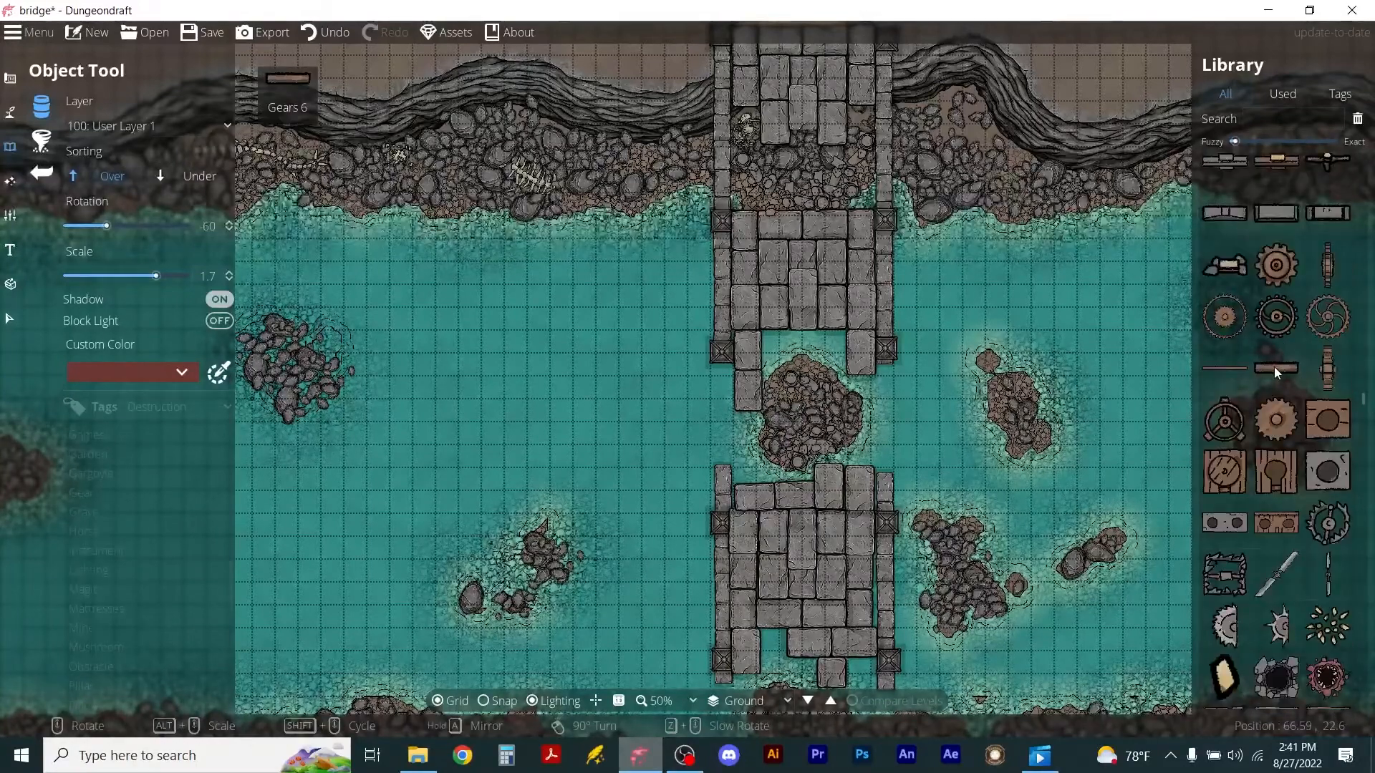
{"action": "scroll", "coordinate": [1303, 539], "scroll_direction": "down", "scroll_amount": 7}
{"action": "scroll", "coordinate": [1300, 538], "scroll_direction": "down", "scroll_amount": 8}
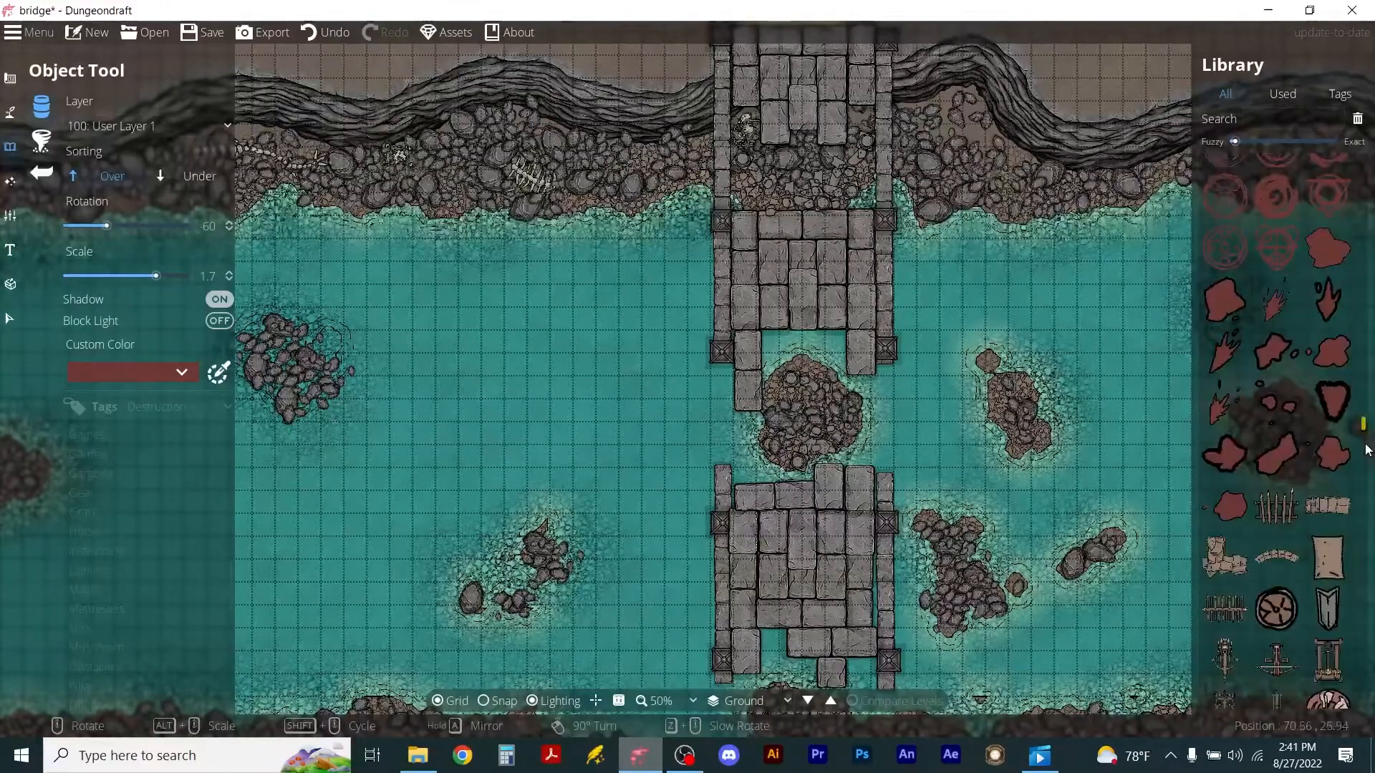
{"action": "scroll", "coordinate": [1367, 450], "scroll_direction": "down", "scroll_amount": 5}
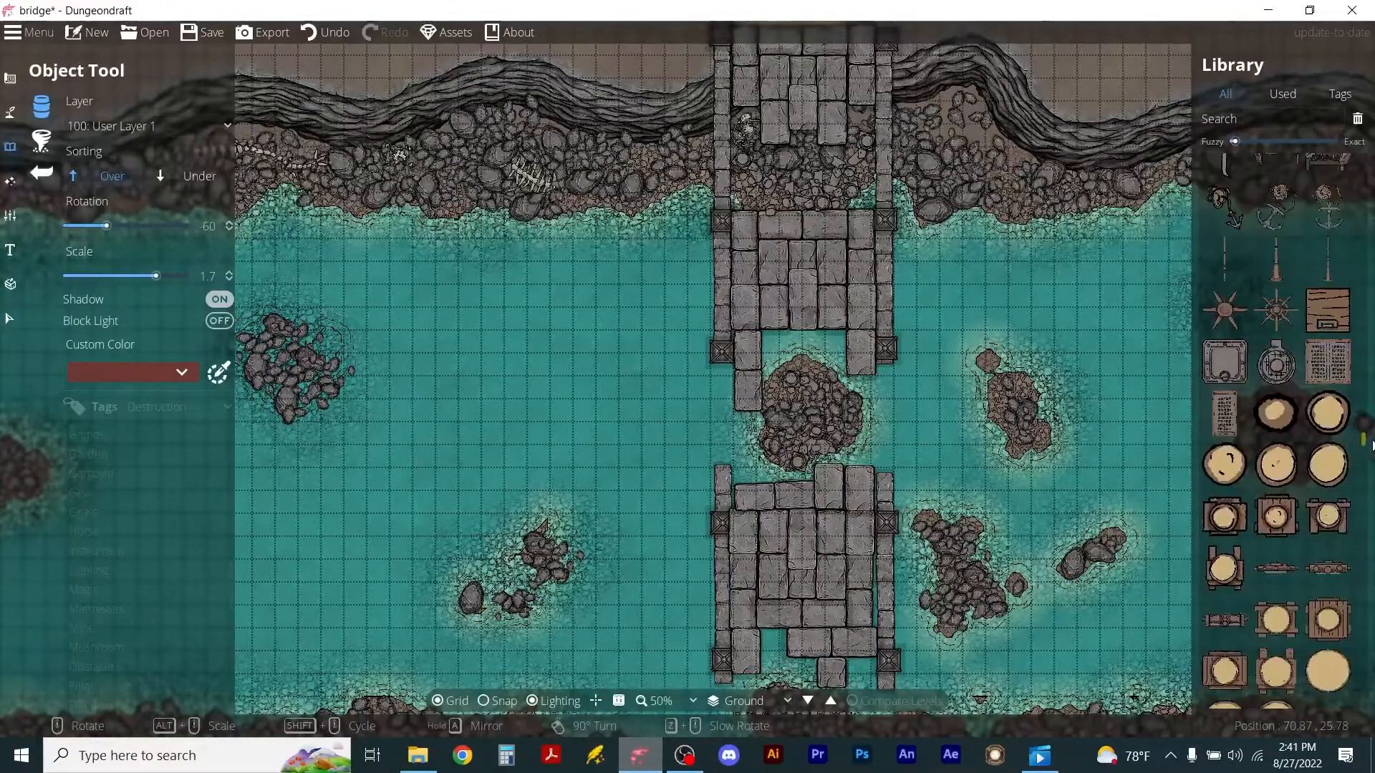
{"action": "scroll", "coordinate": [1371, 445], "scroll_direction": "down", "scroll_amount": 6}
{"action": "left_click_drag", "start_coordinate": [1374, 455], "coordinate": [1372, 456]}
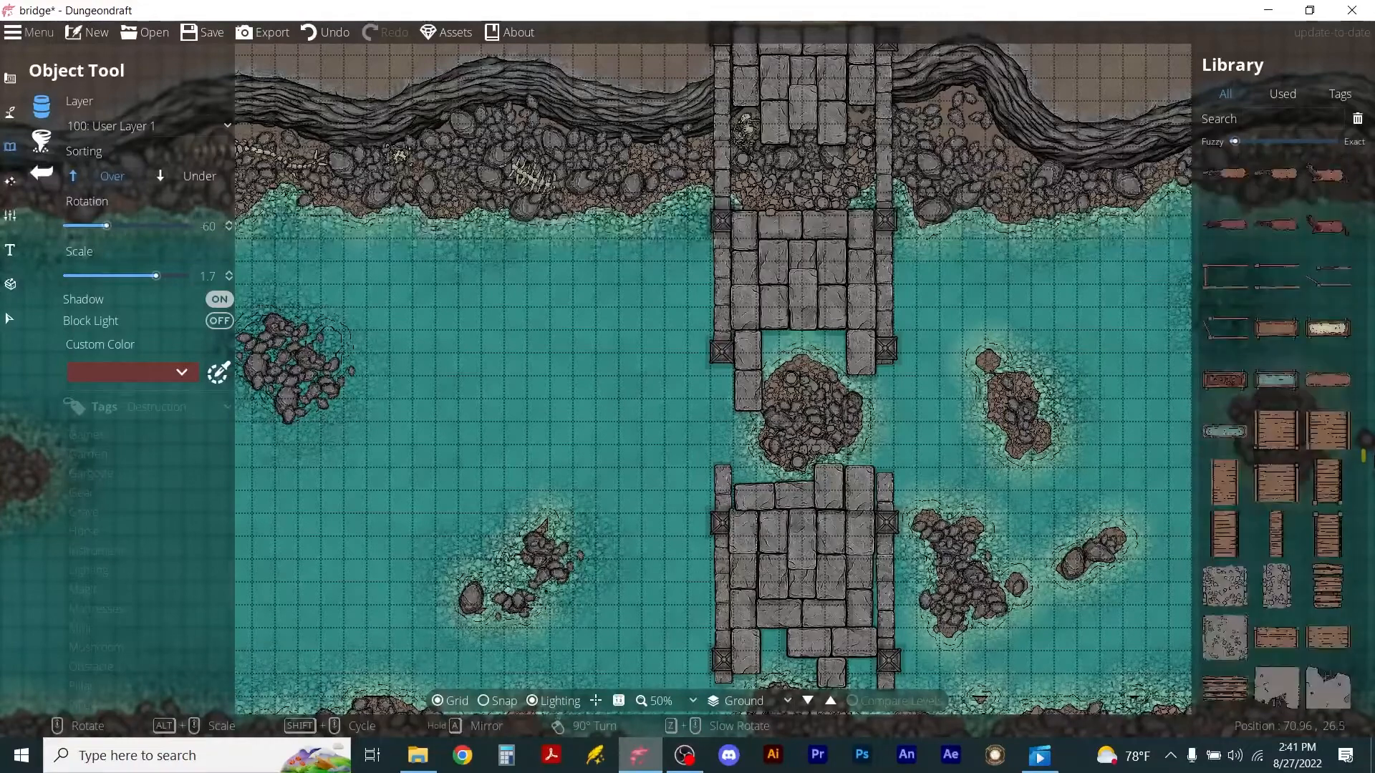
Place the long brown wooden piece, turned north-south and scaled 1.9, across the eastern part of the northern gap.
{"action": "left_click", "coordinate": [1326, 387]}
{"action": "scroll", "coordinate": [763, 228], "scroll_direction": "down", "scroll_amount": 2}
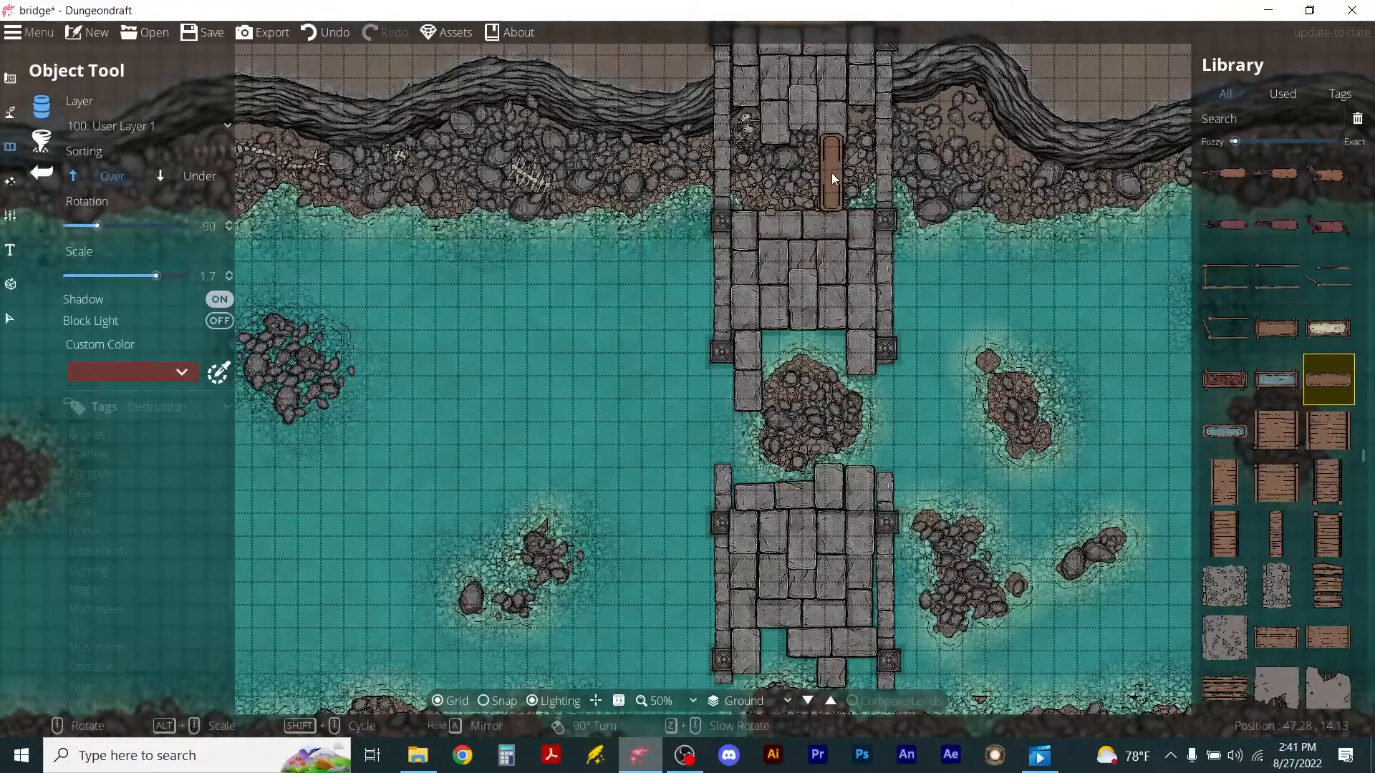
{"action": "scroll", "coordinate": [834, 174], "scroll_direction": "up", "scroll_amount": 2}
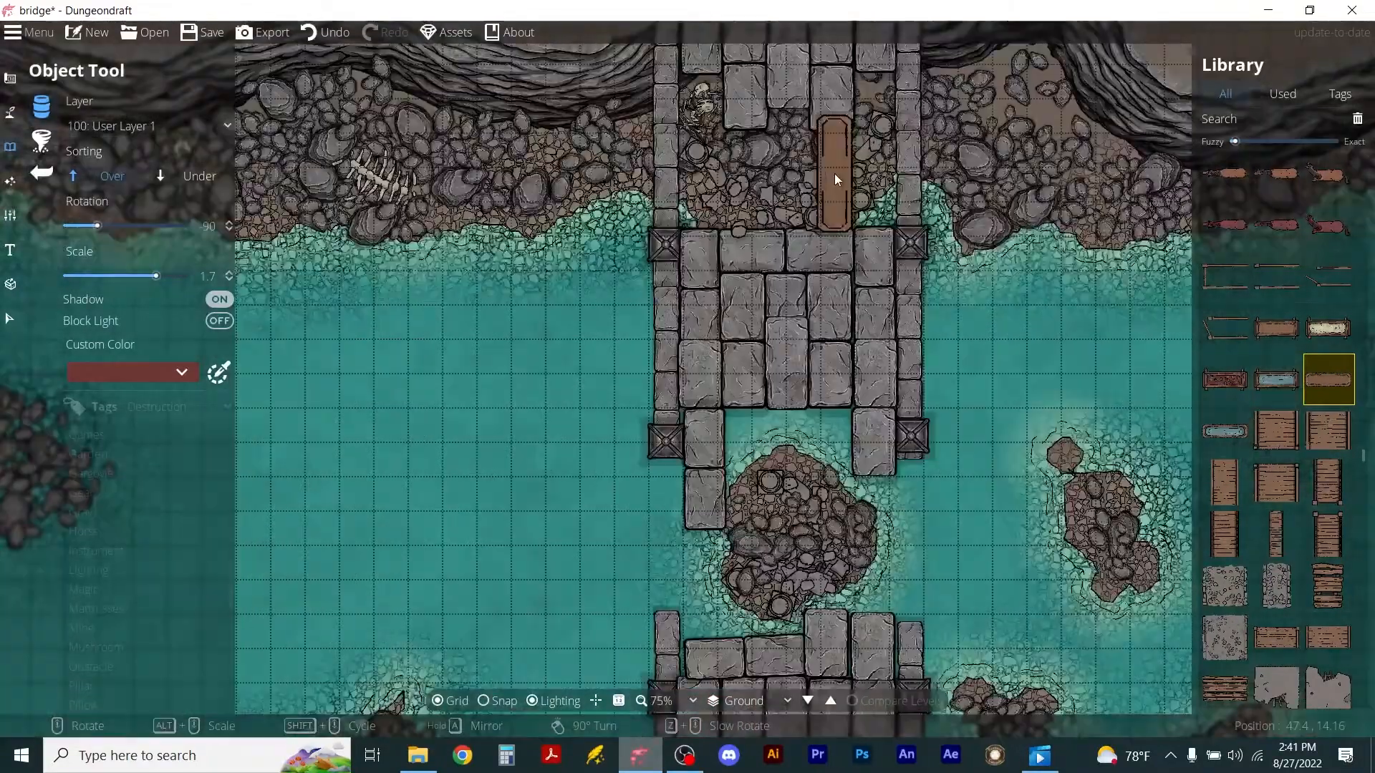
{"action": "scroll", "coordinate": [832, 179], "scroll_direction": "up", "scroll_amount": 2, "text": "alt"}
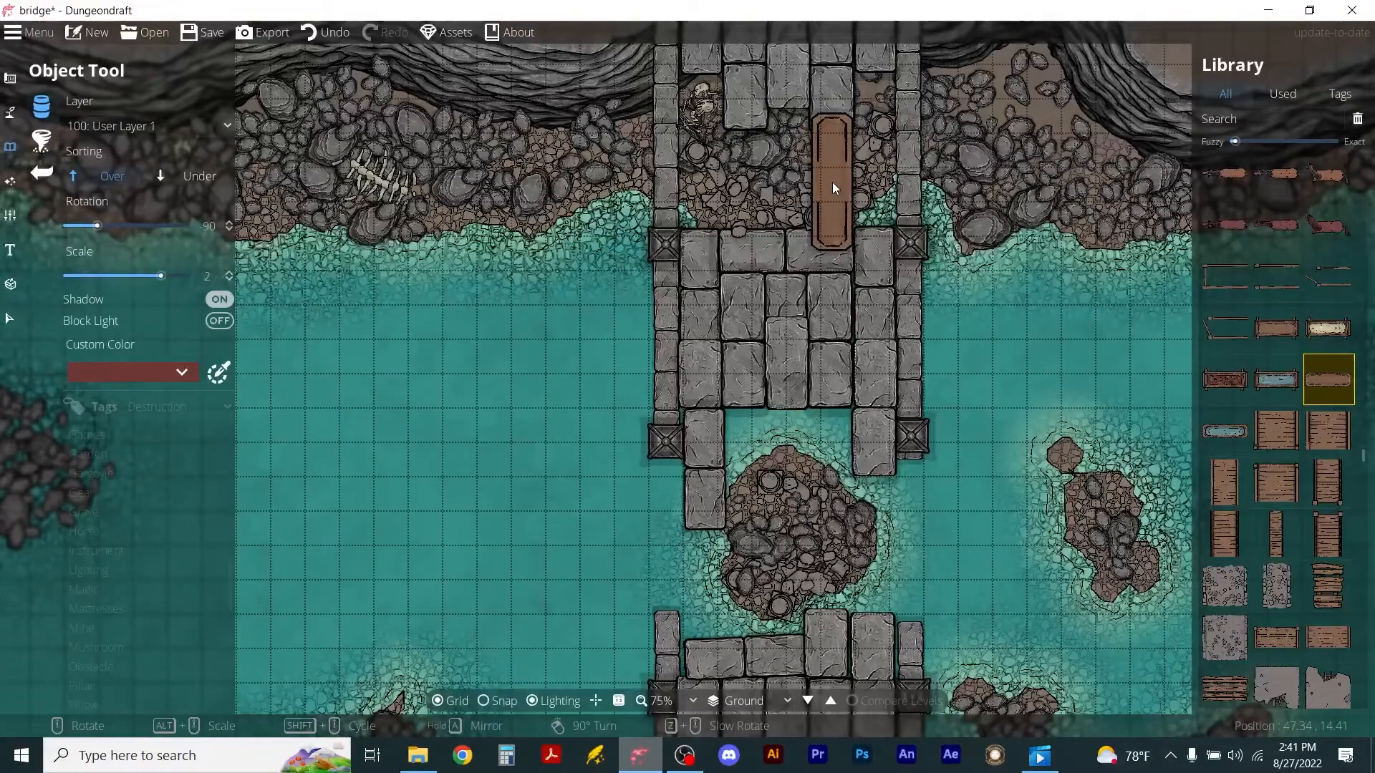
{"action": "left_click", "coordinate": [832, 182]}
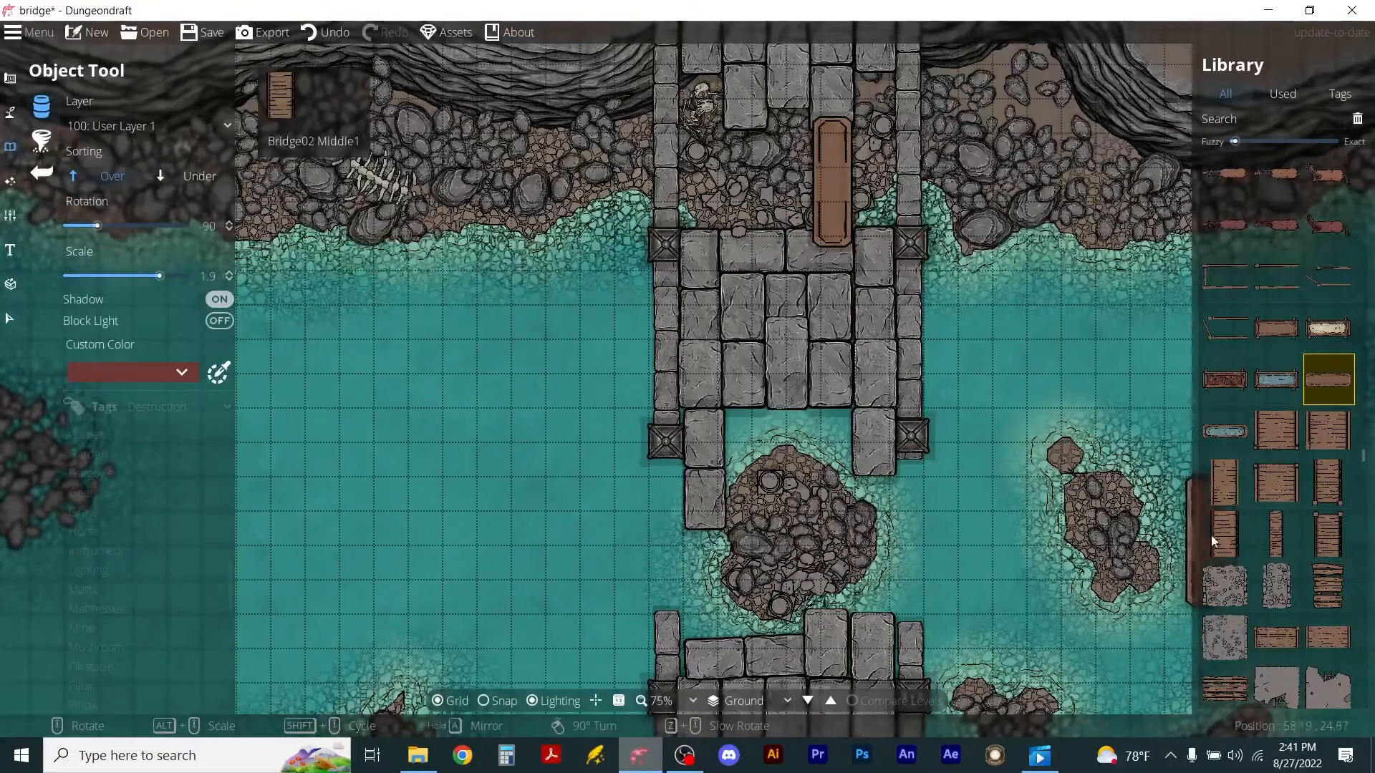
Place the ragged wooden plank bridge piece at rotation 0 and scale 3.2 across the western part of the northern gap.
{"action": "scroll", "coordinate": [1269, 574], "scroll_direction": "down", "scroll_amount": 1}
{"action": "left_click", "coordinate": [1327, 510]}
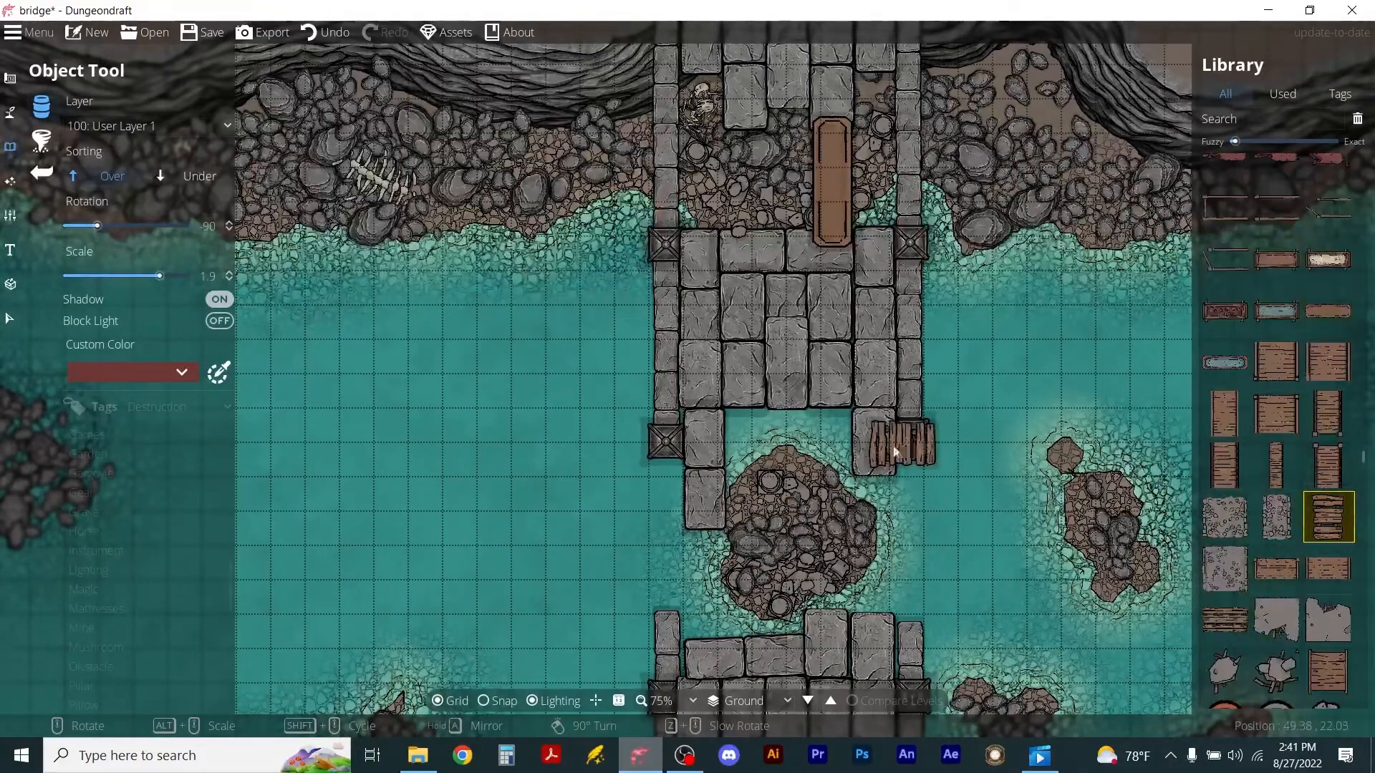
{"action": "scroll", "coordinate": [806, 447], "scroll_direction": "down", "scroll_amount": 5}
{"action": "scroll", "coordinate": [805, 446], "scroll_direction": "down", "scroll_amount": 1}
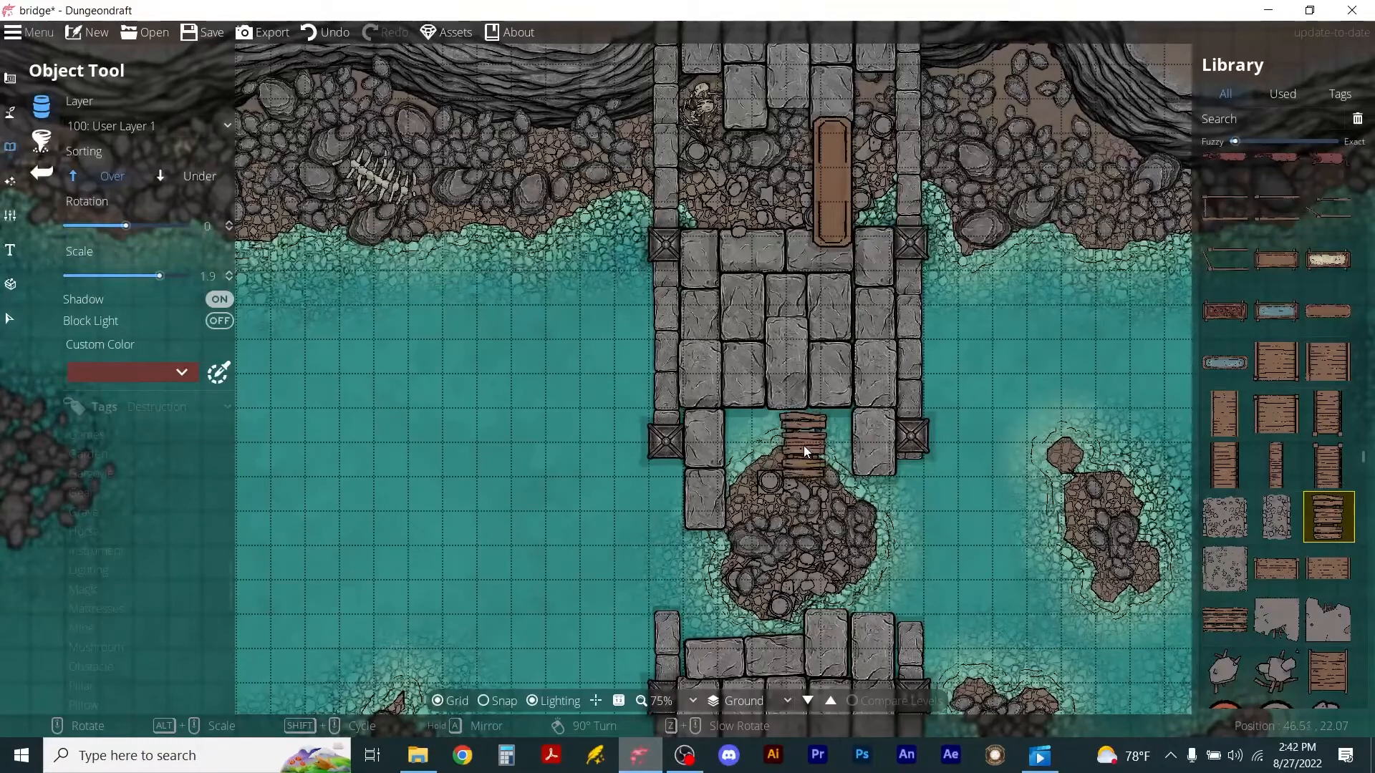
{"action": "scroll", "coordinate": [745, 172], "scroll_direction": "up", "scroll_amount": 10, "text": "alt"}
{"action": "scroll", "coordinate": [744, 181], "scroll_direction": "up", "scroll_amount": 3, "text": "alt"}
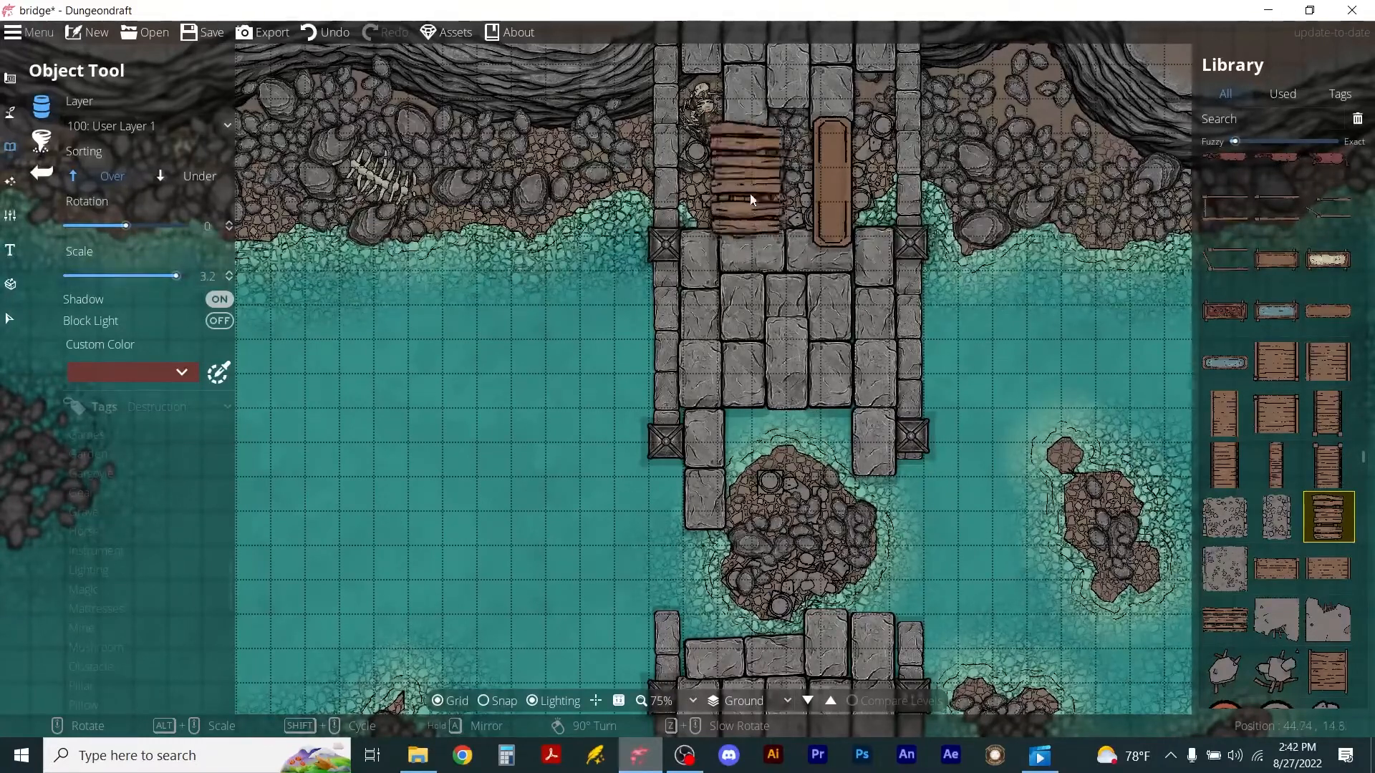
{"action": "left_click", "coordinate": [745, 179]}
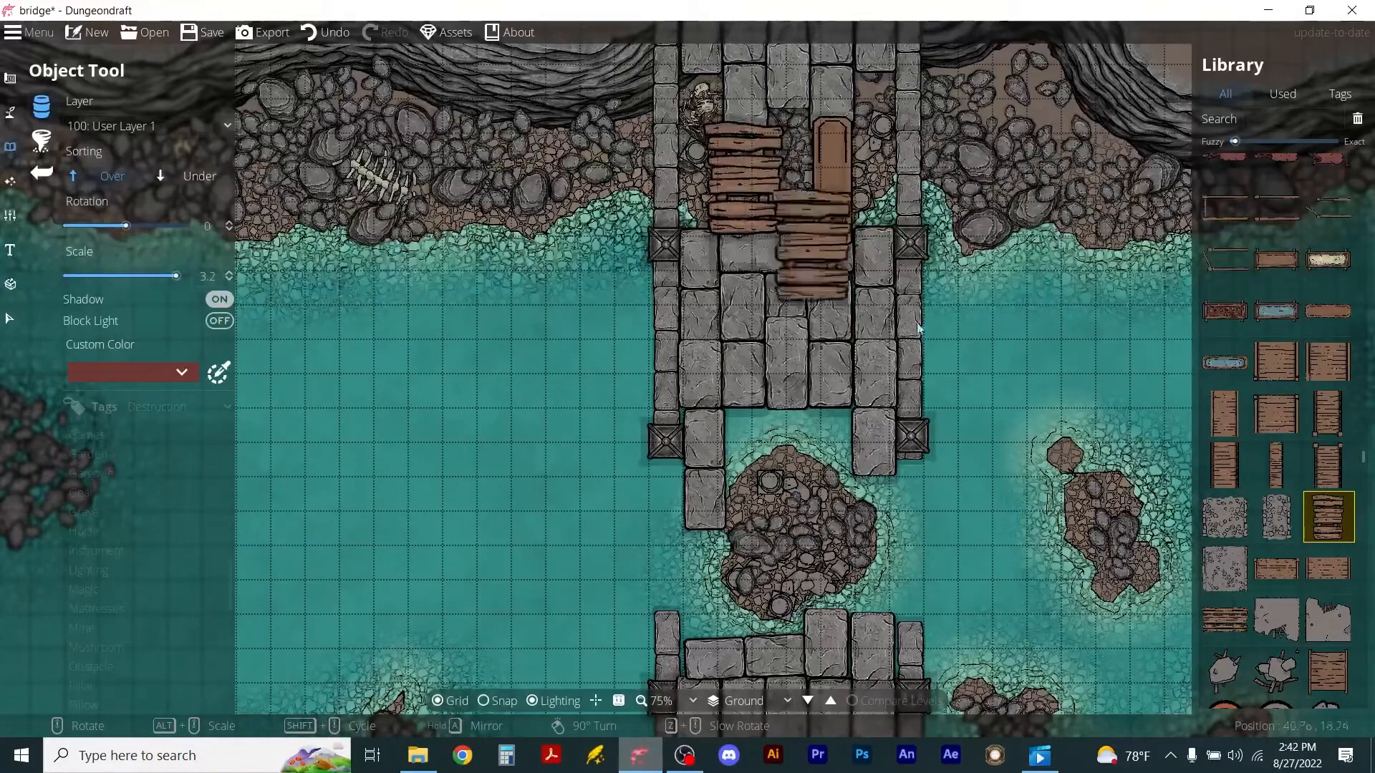
Delete the long brown wooden piece beside the ragged planks in the northern gap.
{"action": "mouse_move", "coordinate": [1286, 569]}
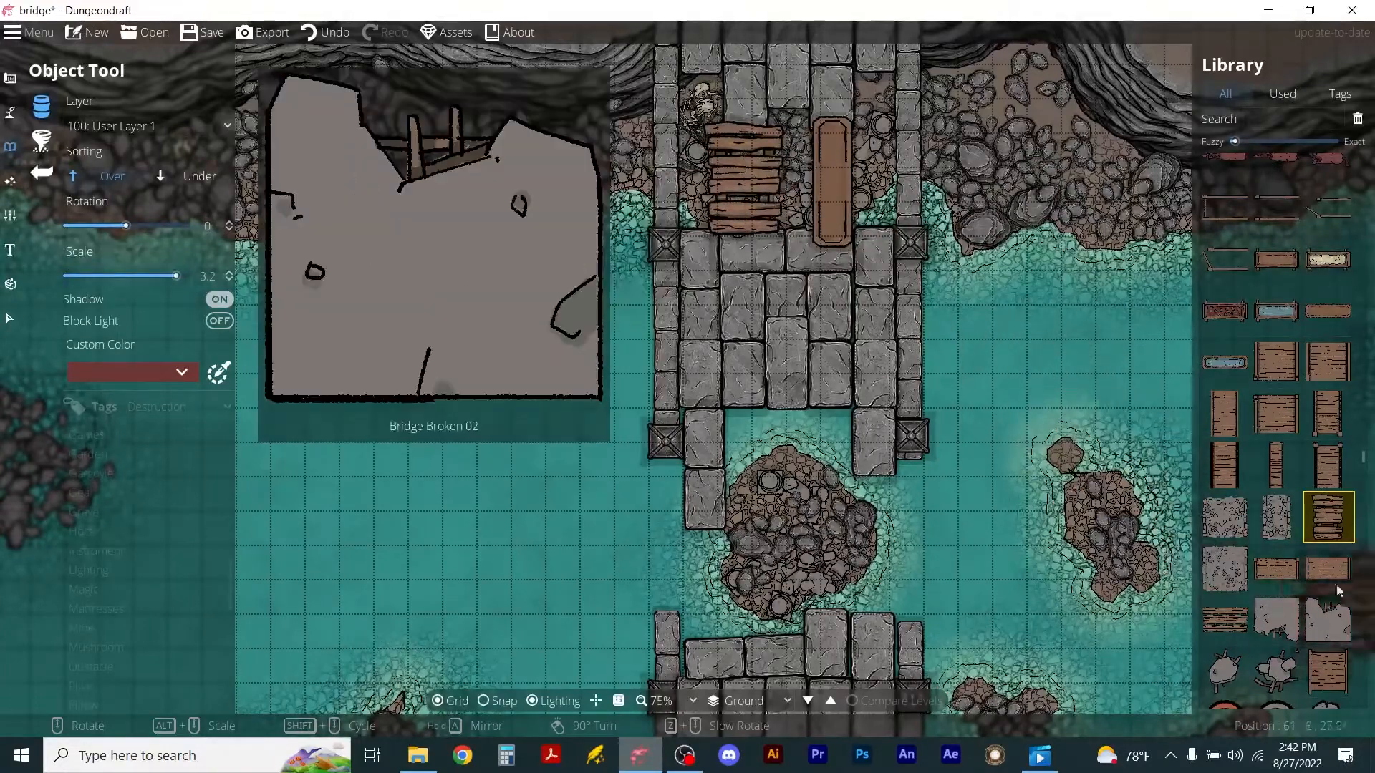
{"action": "left_click", "coordinate": [10, 318]}
{"action": "left_click", "coordinate": [843, 191]}
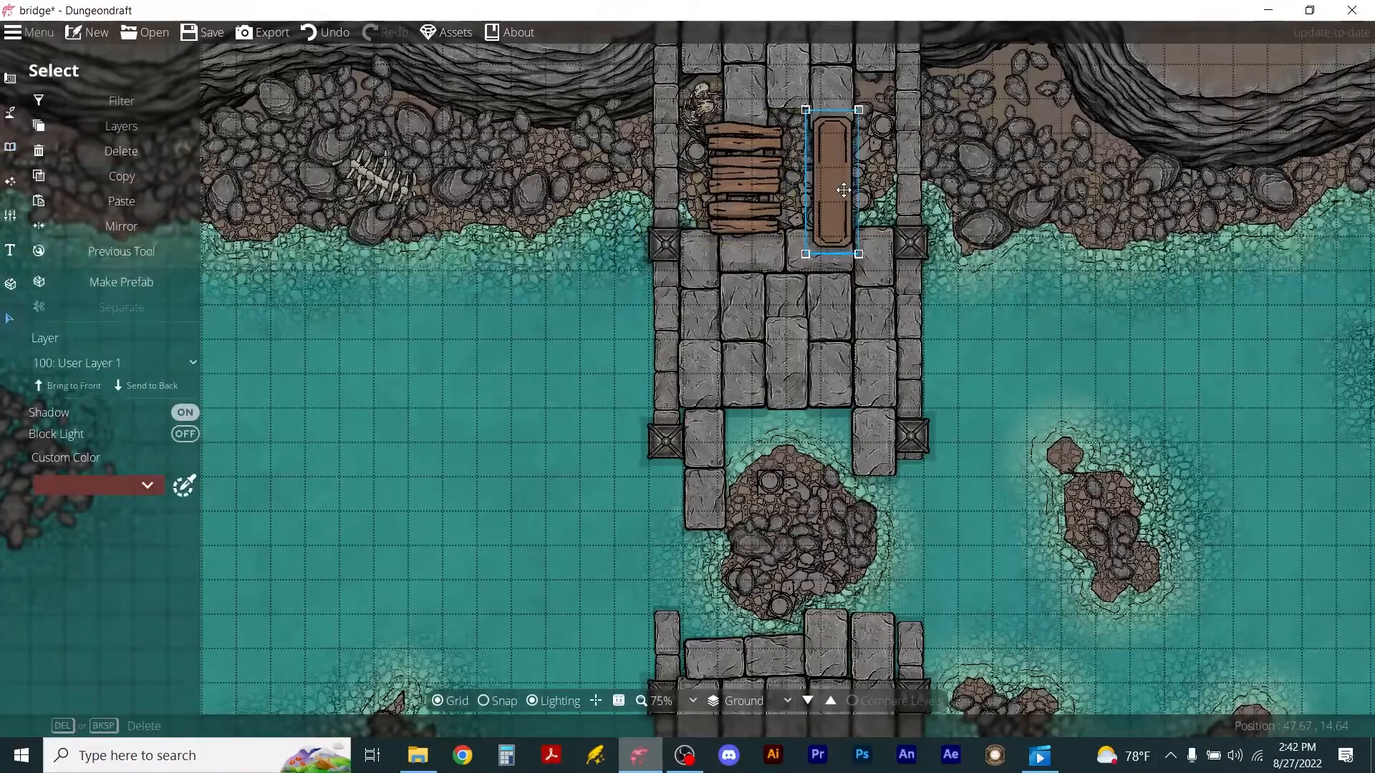
{"action": "key", "text": "Delete"}
Lay two ragged plank pieces scaled 2.4 end to end along both the eastern and western sides of the central gap.
{"action": "scroll", "coordinate": [825, 332], "scroll_direction": "down", "scroll_amount": 5}
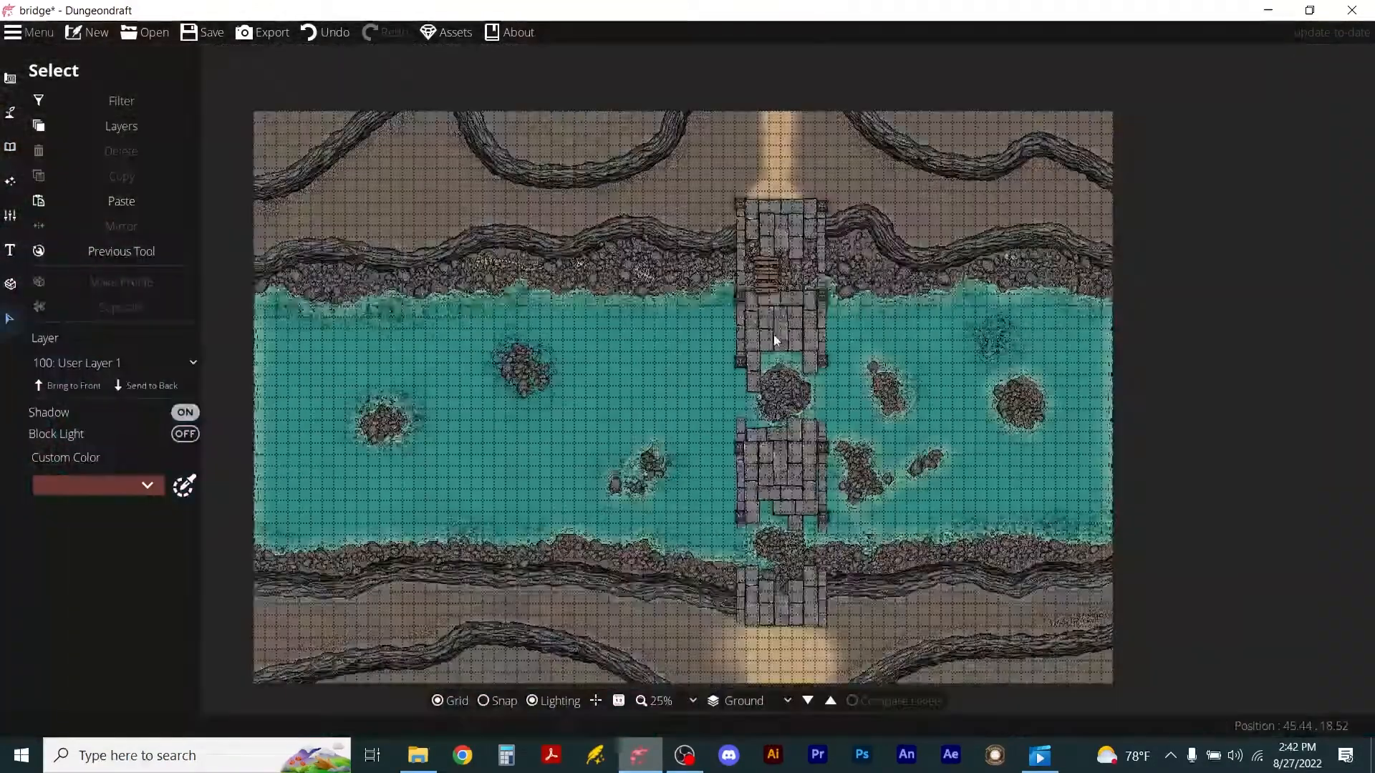
{"action": "scroll", "coordinate": [894, 308], "scroll_direction": "up", "scroll_amount": 5}
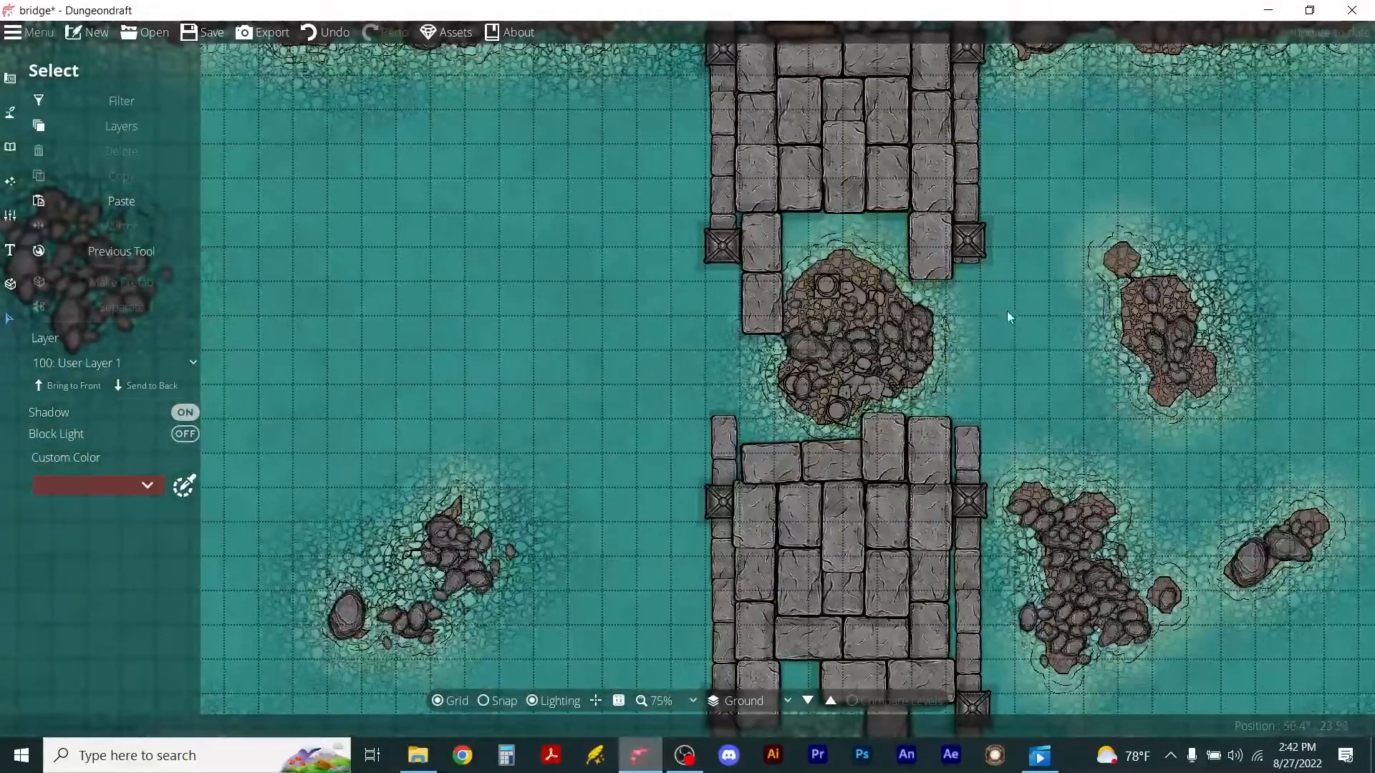
{"action": "left_click", "coordinate": [10, 146]}
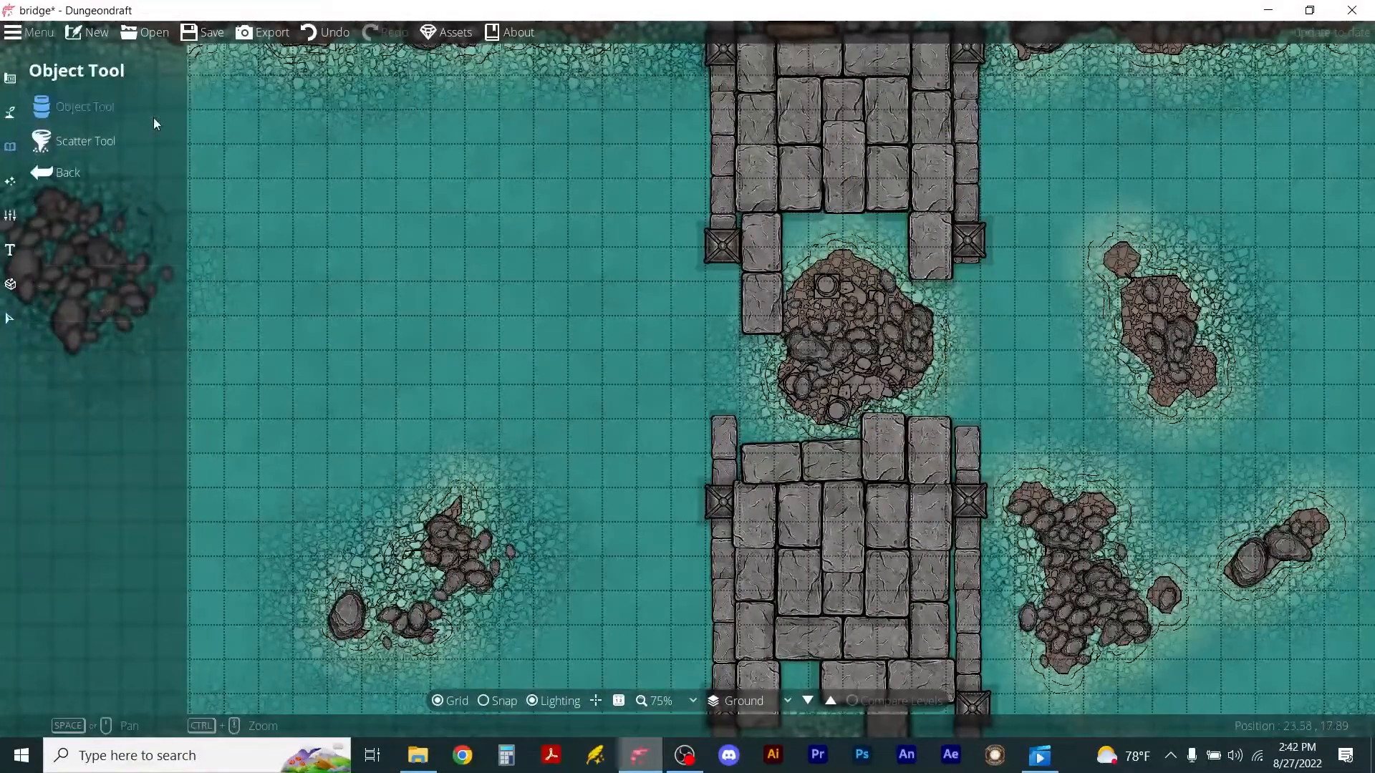
{"action": "left_click", "coordinate": [153, 118]}
{"action": "scroll", "coordinate": [930, 313], "scroll_direction": "down", "scroll_amount": 7, "text": "alt"}
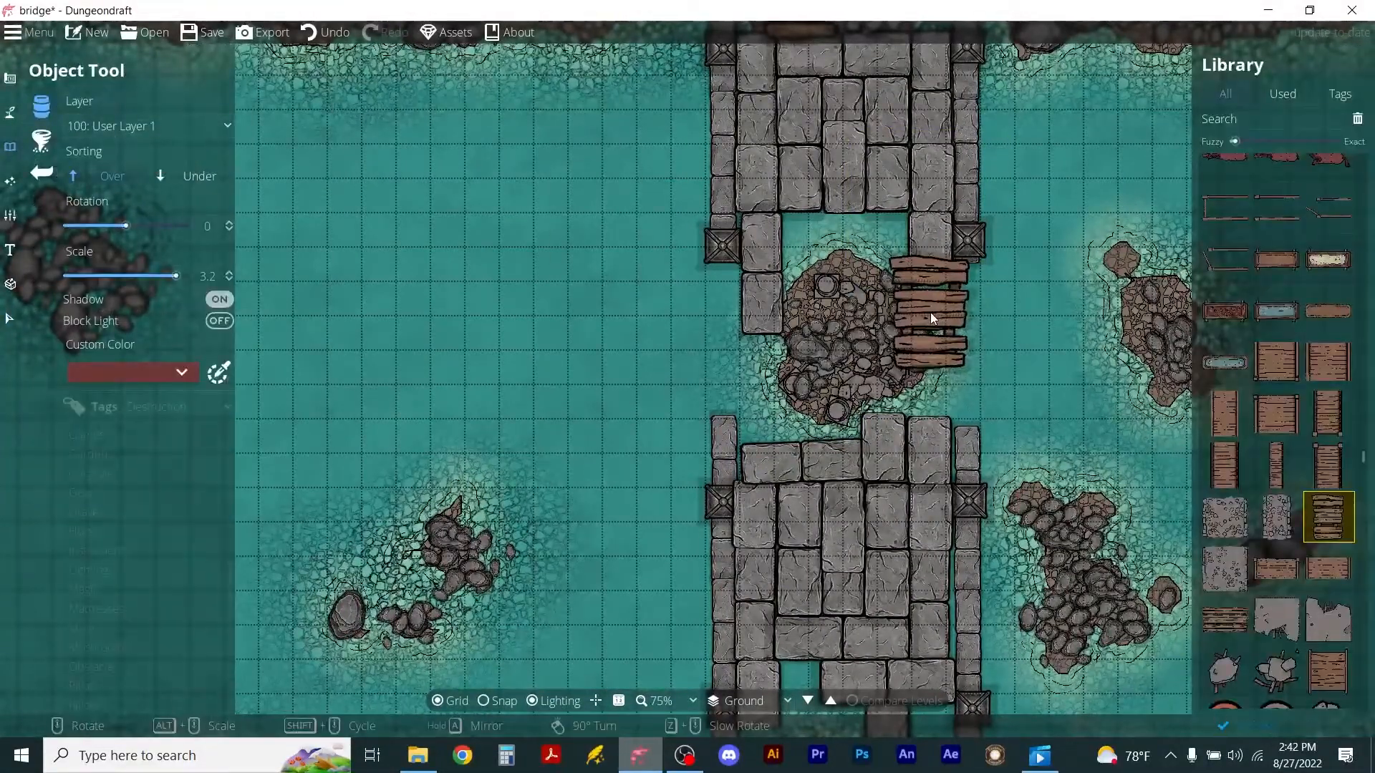
{"action": "left_click", "coordinate": [929, 312]}
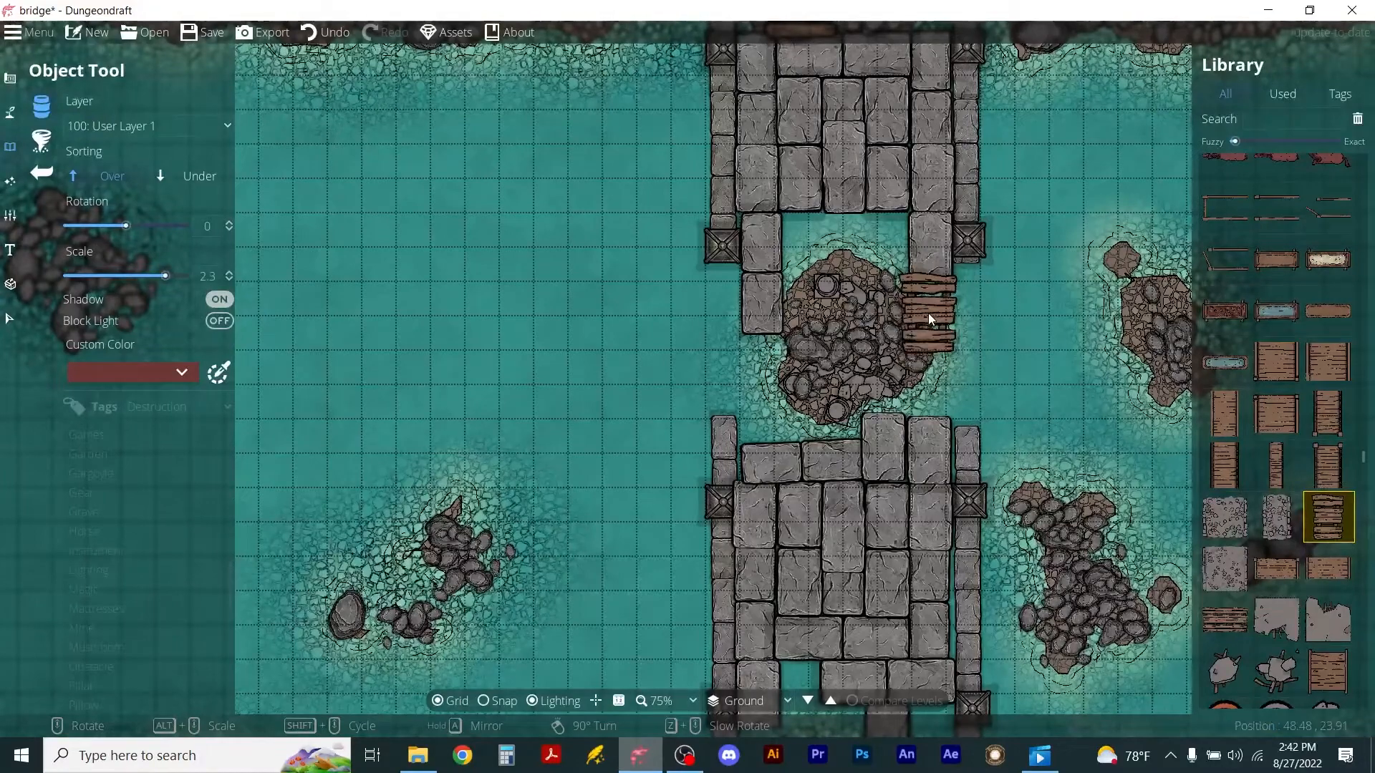
{"action": "scroll", "coordinate": [929, 308], "scroll_direction": "down", "scroll_amount": 1, "text": "alt"}
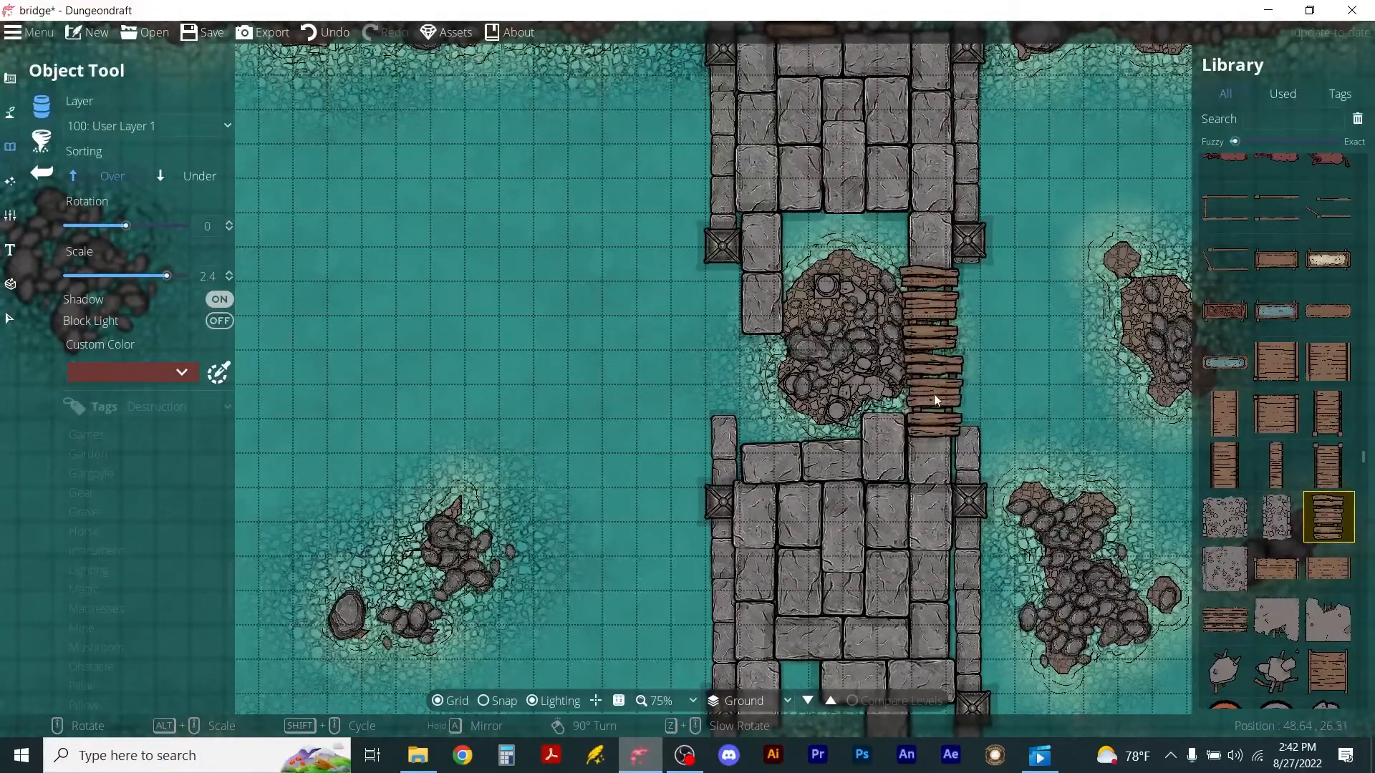
{"action": "left_click", "coordinate": [930, 385]}
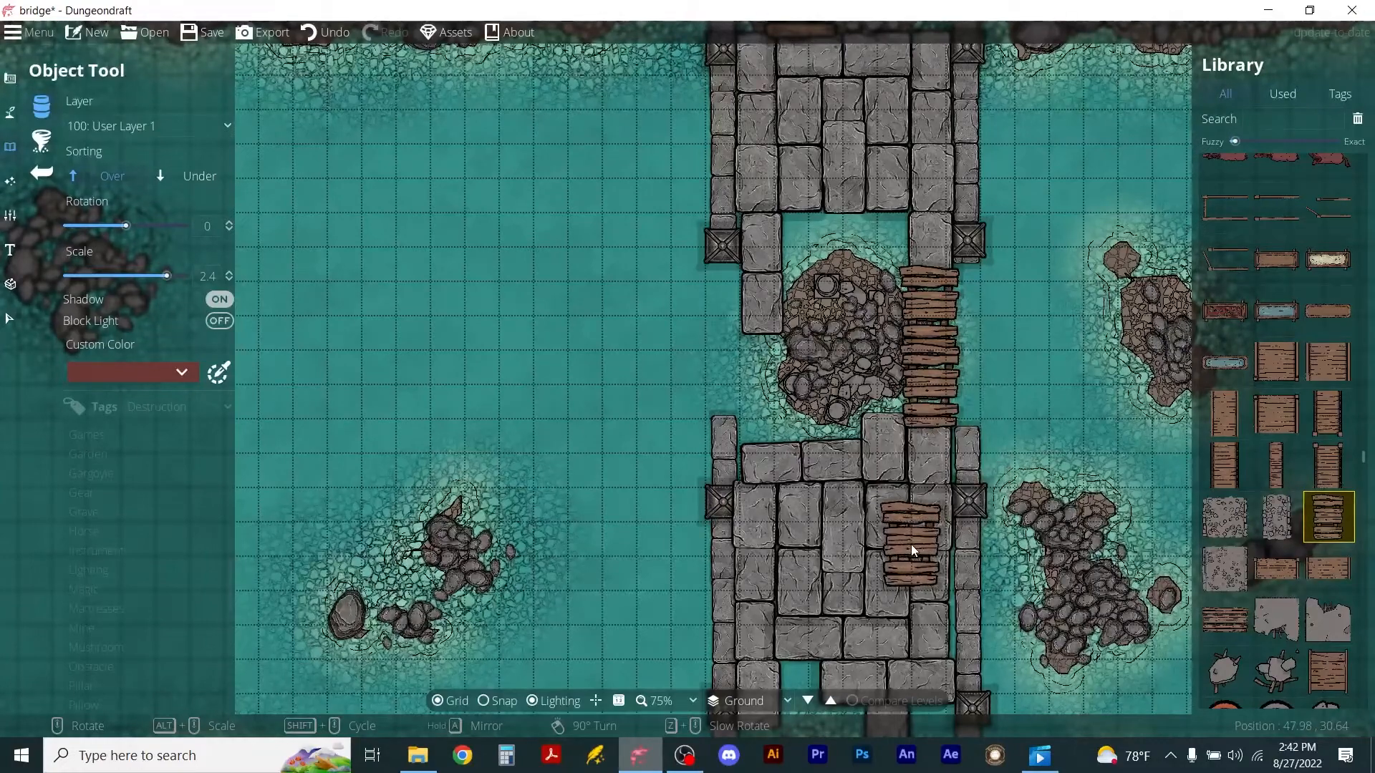
{"action": "left_click", "coordinate": [762, 363]}
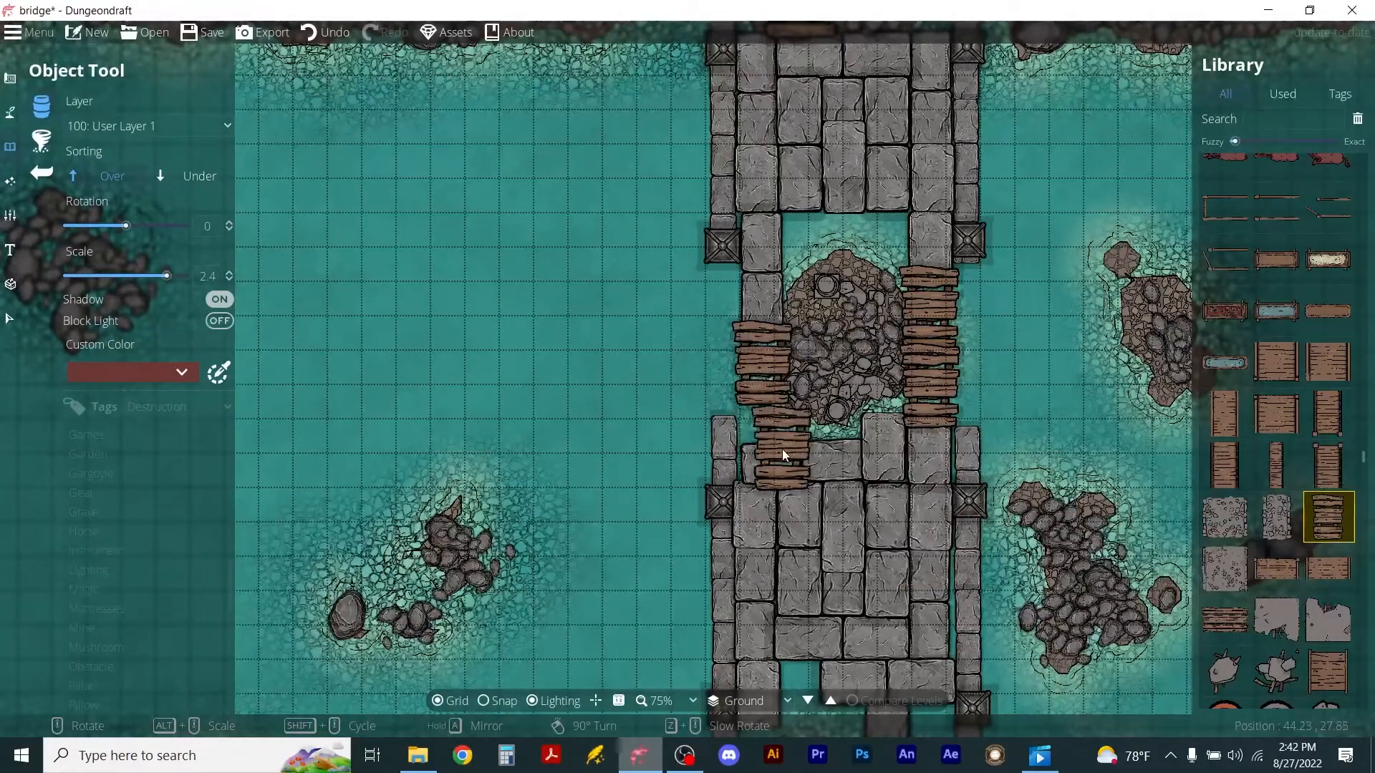
{"action": "left_click", "coordinate": [765, 414]}
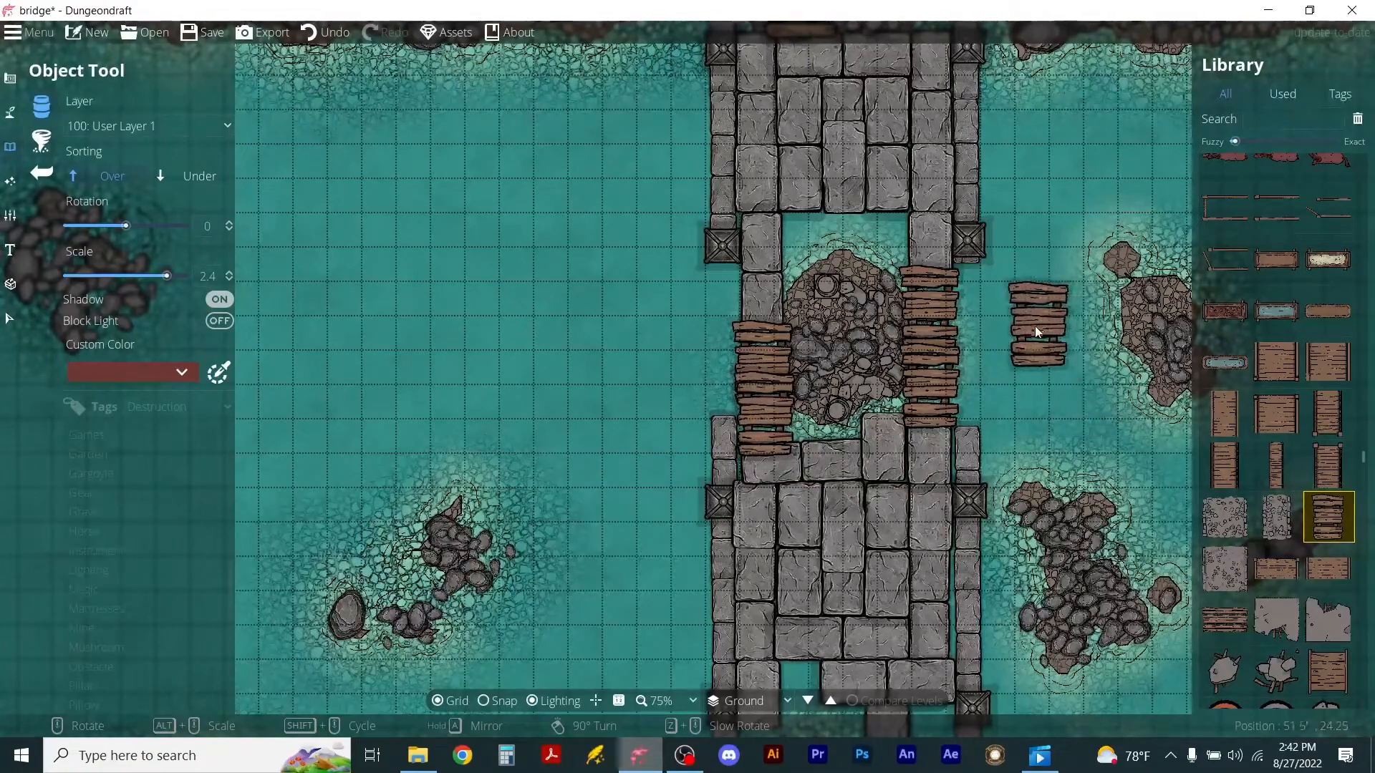
Lay two ragged plank pieces scaled 2.4 end to end along the western side of the southern gap.
{"action": "scroll", "coordinate": [1037, 324], "scroll_direction": "down", "scroll_amount": 3}
{"action": "scroll", "coordinate": [984, 159], "scroll_direction": "up", "scroll_amount": 3}
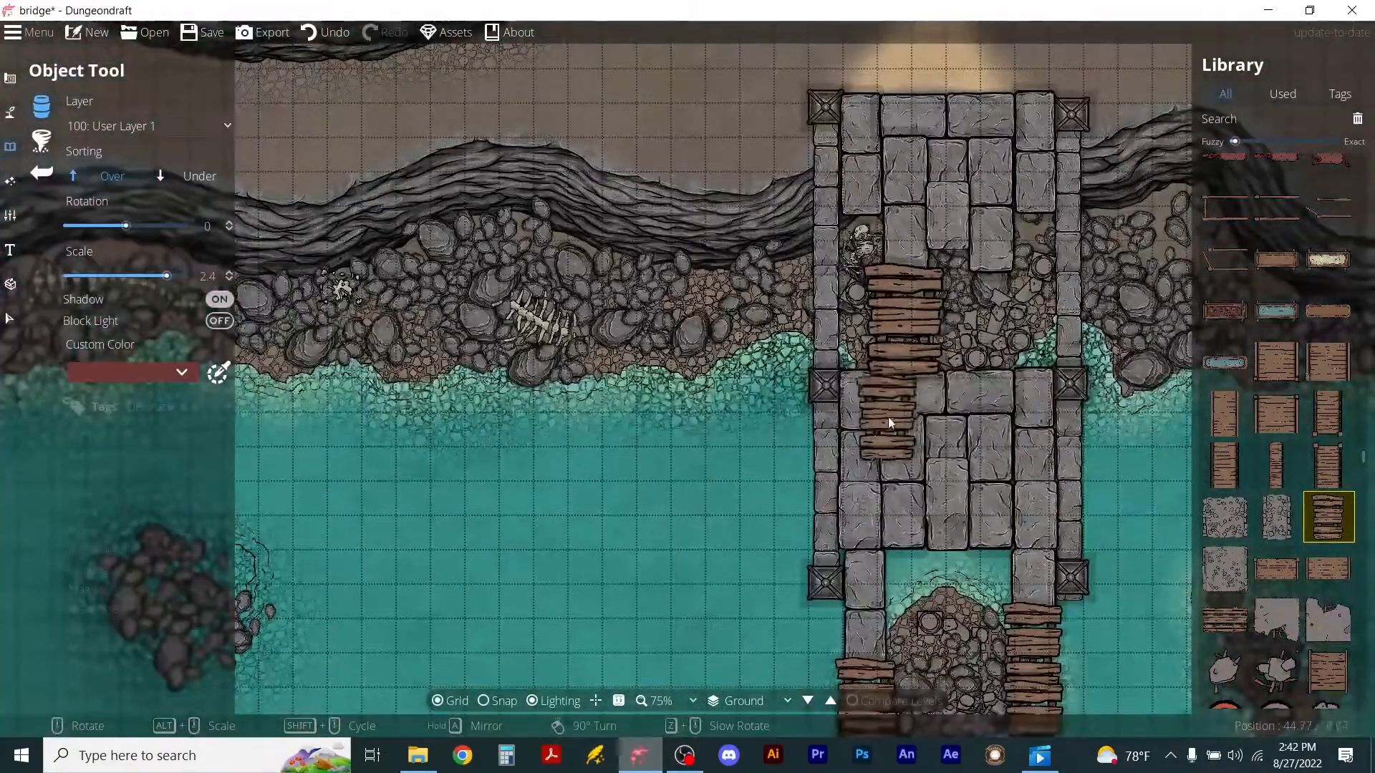
{"action": "scroll", "coordinate": [891, 427], "scroll_direction": "down", "scroll_amount": 5}
{"action": "scroll", "coordinate": [880, 599], "scroll_direction": "up", "scroll_amount": 5}
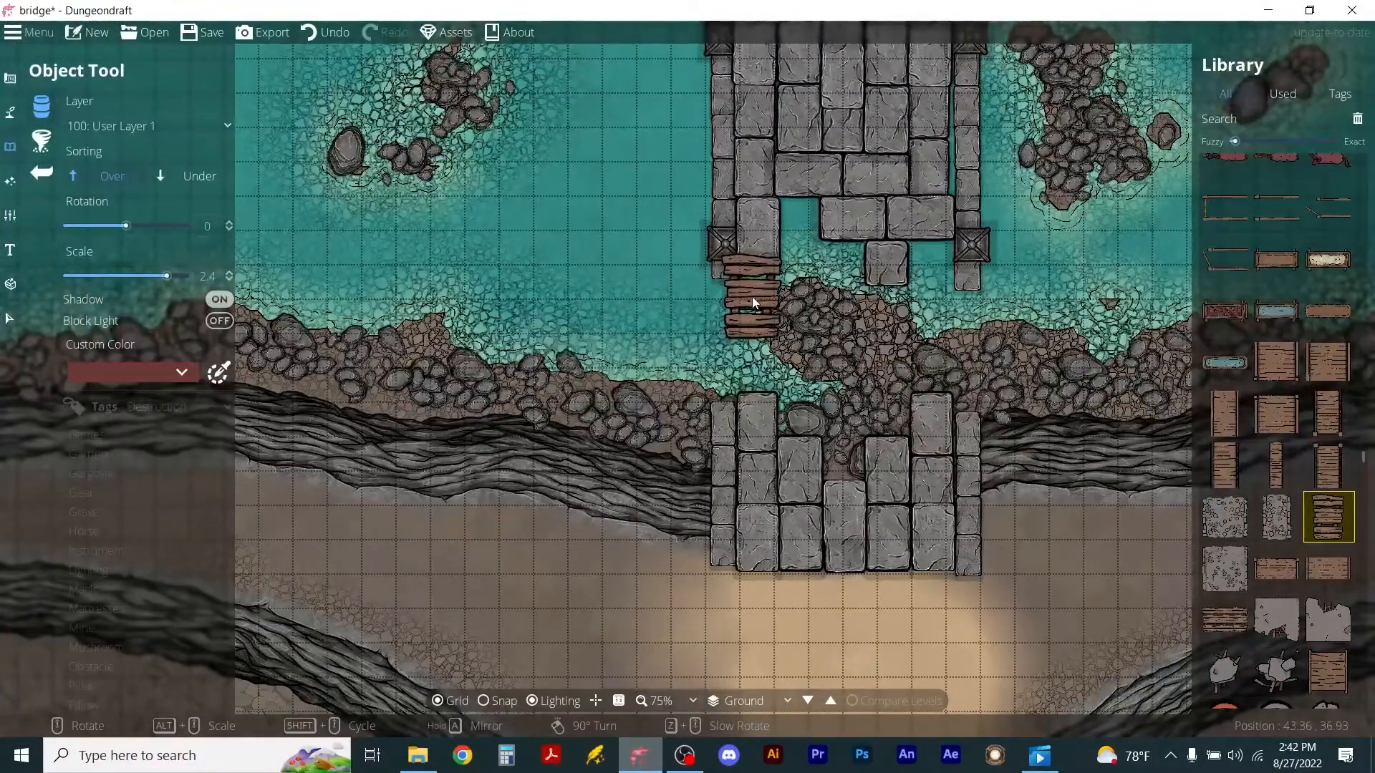
{"action": "left_click", "coordinate": [756, 293]}
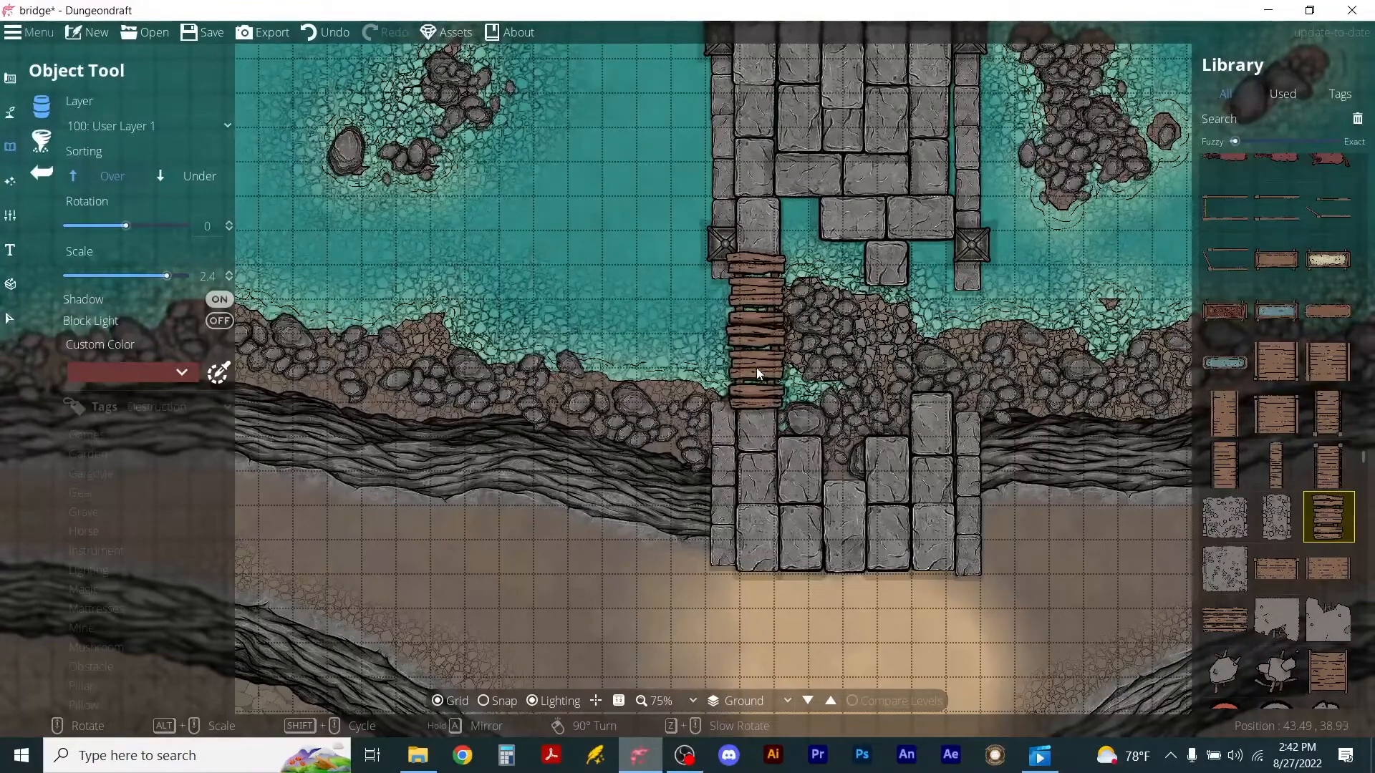
Lay ragged planks scaled 2.4 across the eastern part of the northern gap, beside the larger plank piece.
{"action": "scroll", "coordinate": [981, 385], "scroll_direction": "down", "scroll_amount": 4}
{"action": "scroll", "coordinate": [995, 89], "scroll_direction": "up", "scroll_amount": 4}
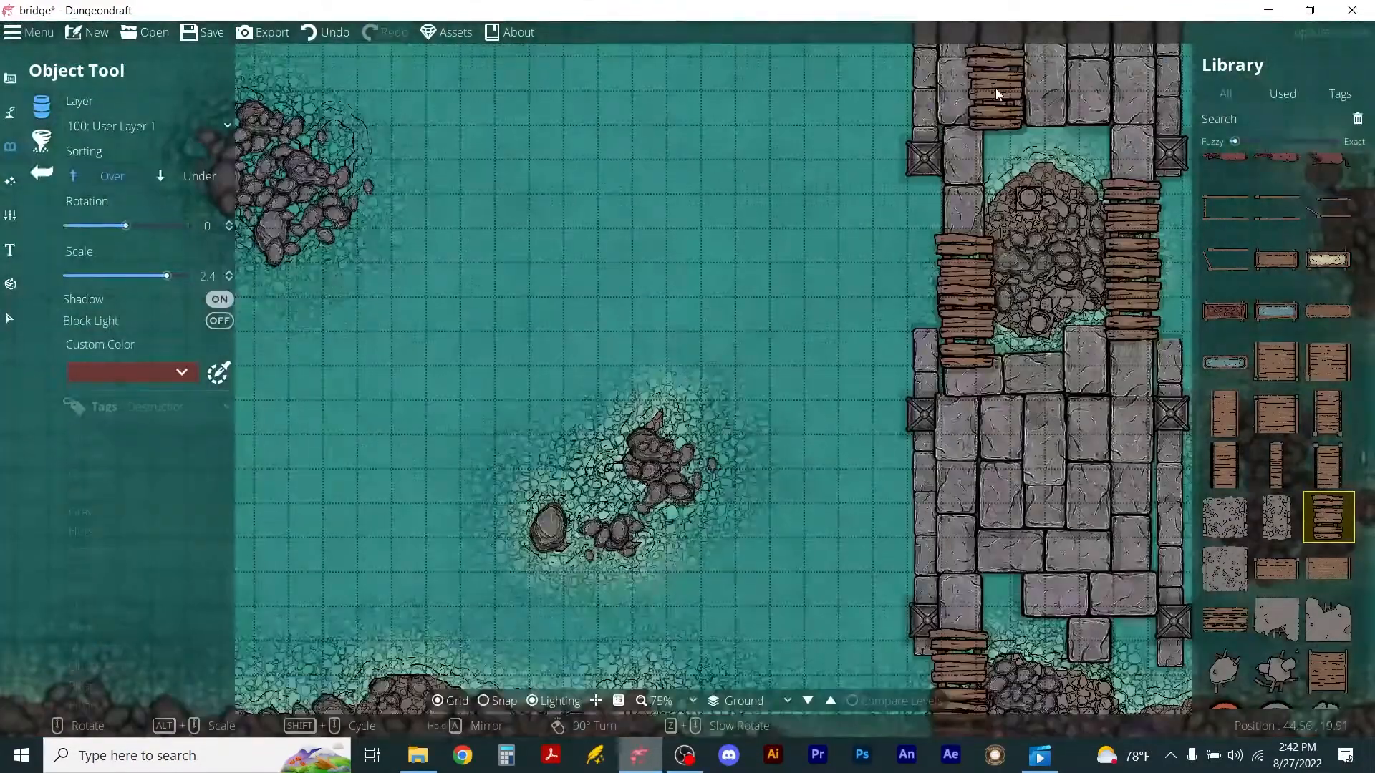
{"action": "scroll", "coordinate": [1050, 356], "scroll_direction": "down", "scroll_amount": 4}
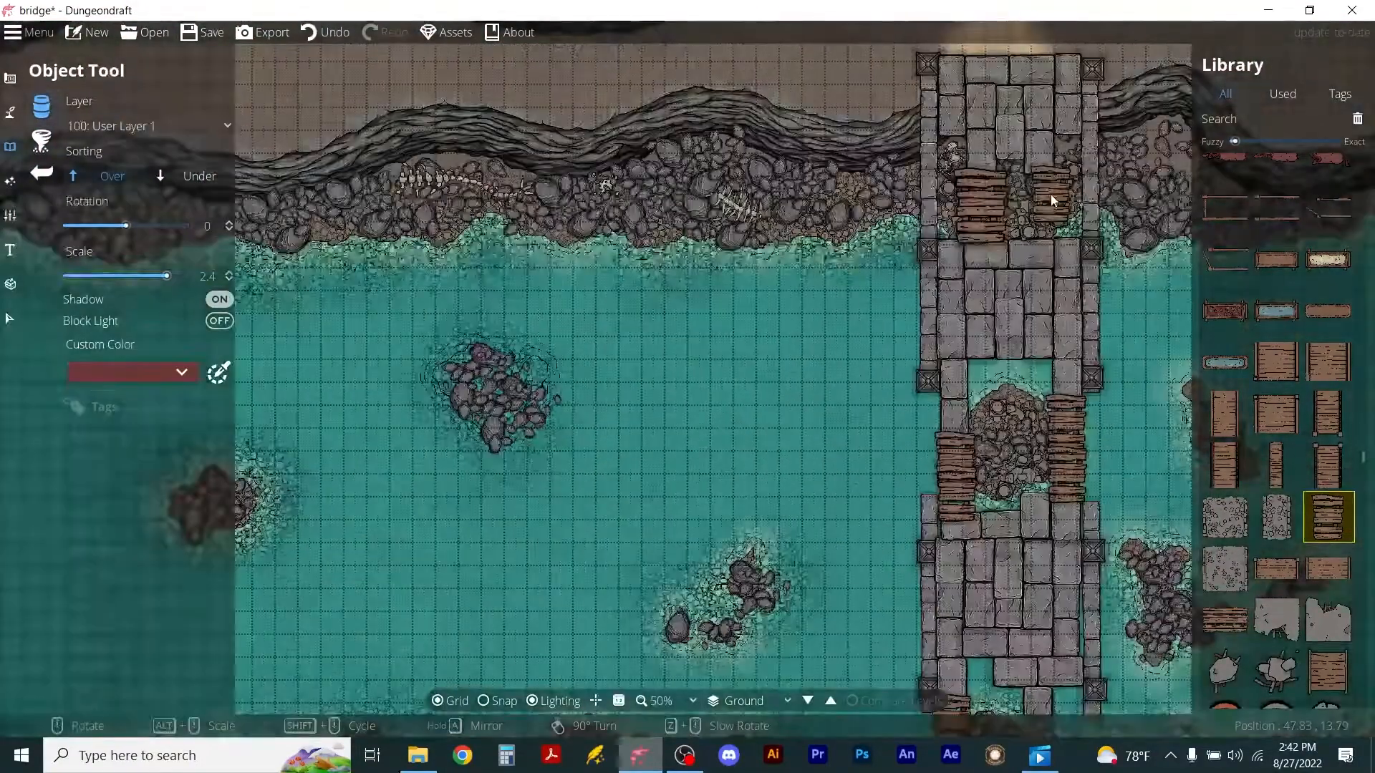
{"action": "scroll", "coordinate": [1050, 195], "scroll_direction": "up", "scroll_amount": 2}
{"action": "left_click", "coordinate": [1042, 192]}
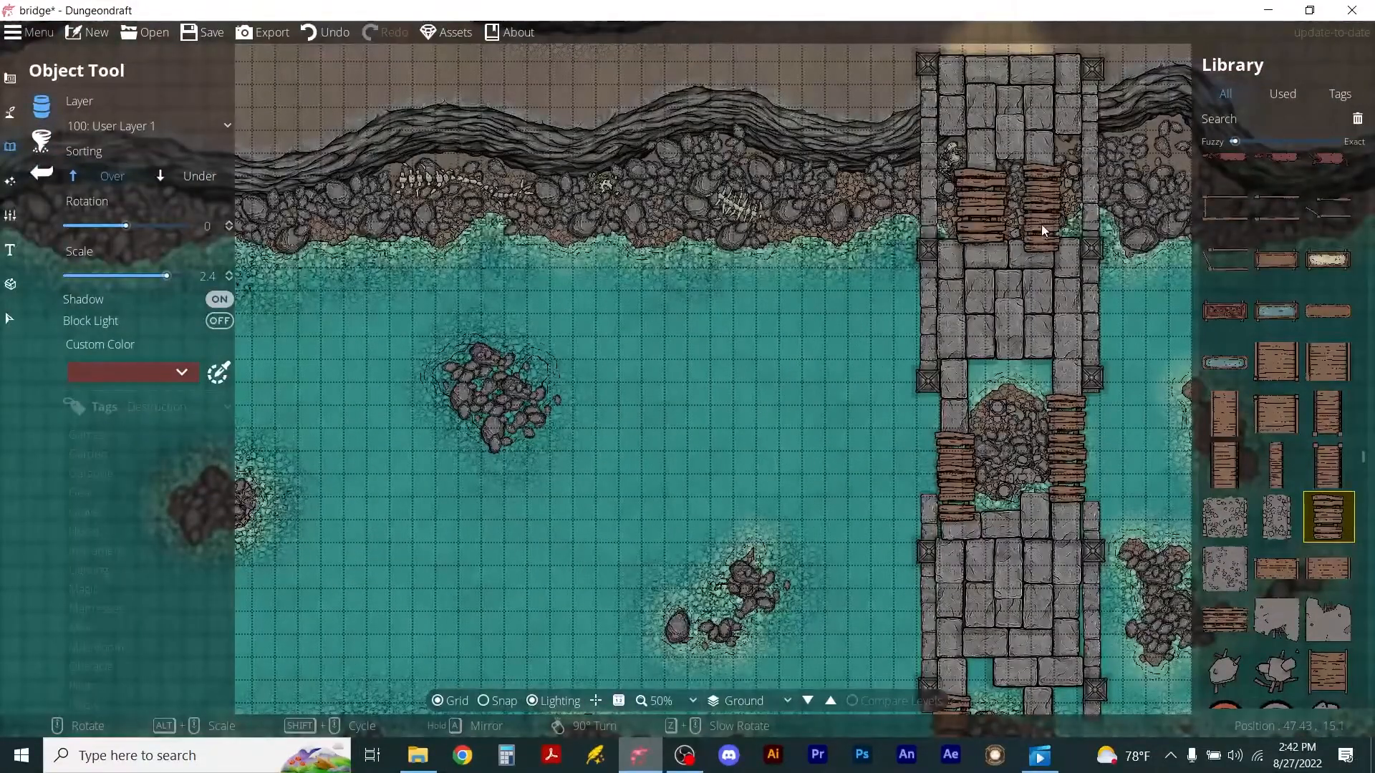
Lay ragged planks scaled 2.4 end to end along the eastern side of the southern gap.
{"action": "scroll", "coordinate": [1050, 466], "scroll_direction": "down", "scroll_amount": 3}
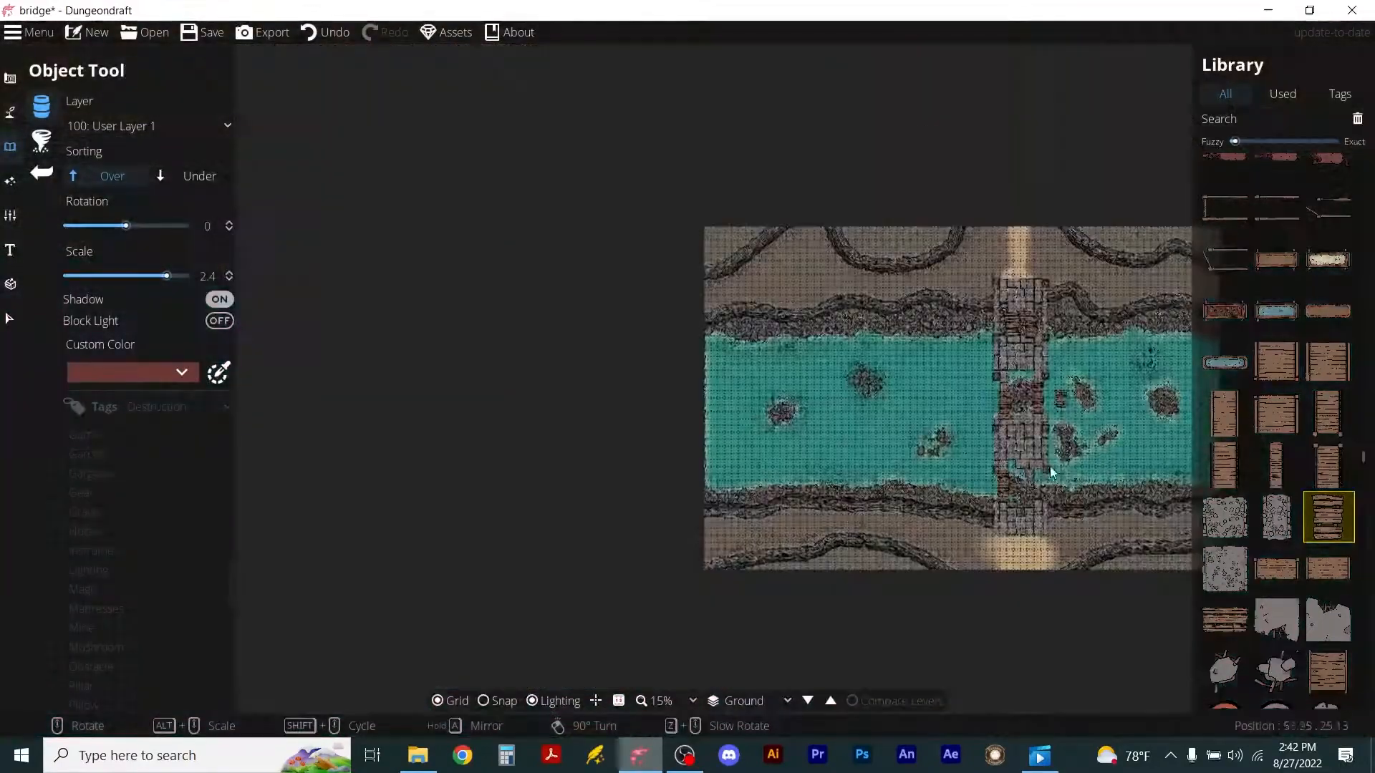
{"action": "scroll", "coordinate": [999, 530], "scroll_direction": "up", "scroll_amount": 3}
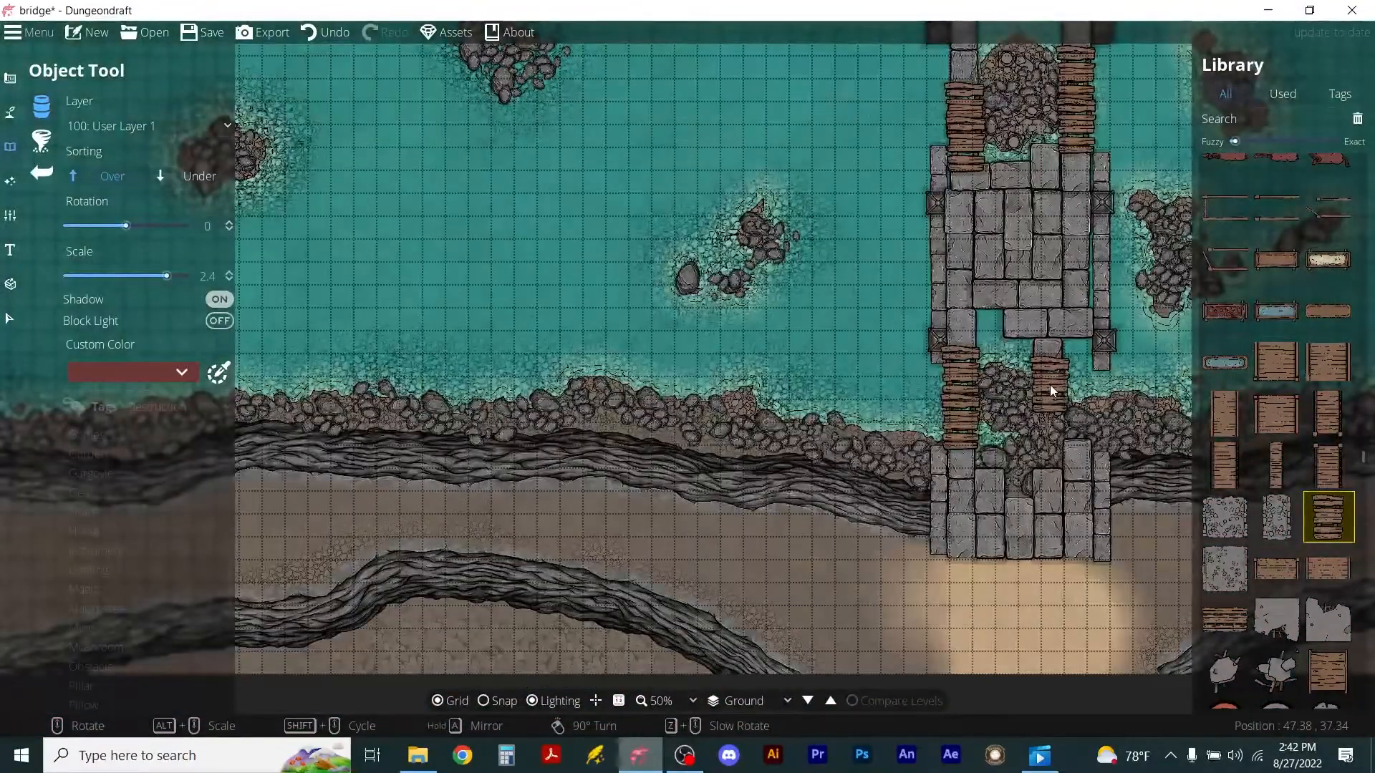
{"action": "left_click", "coordinate": [1051, 403]}
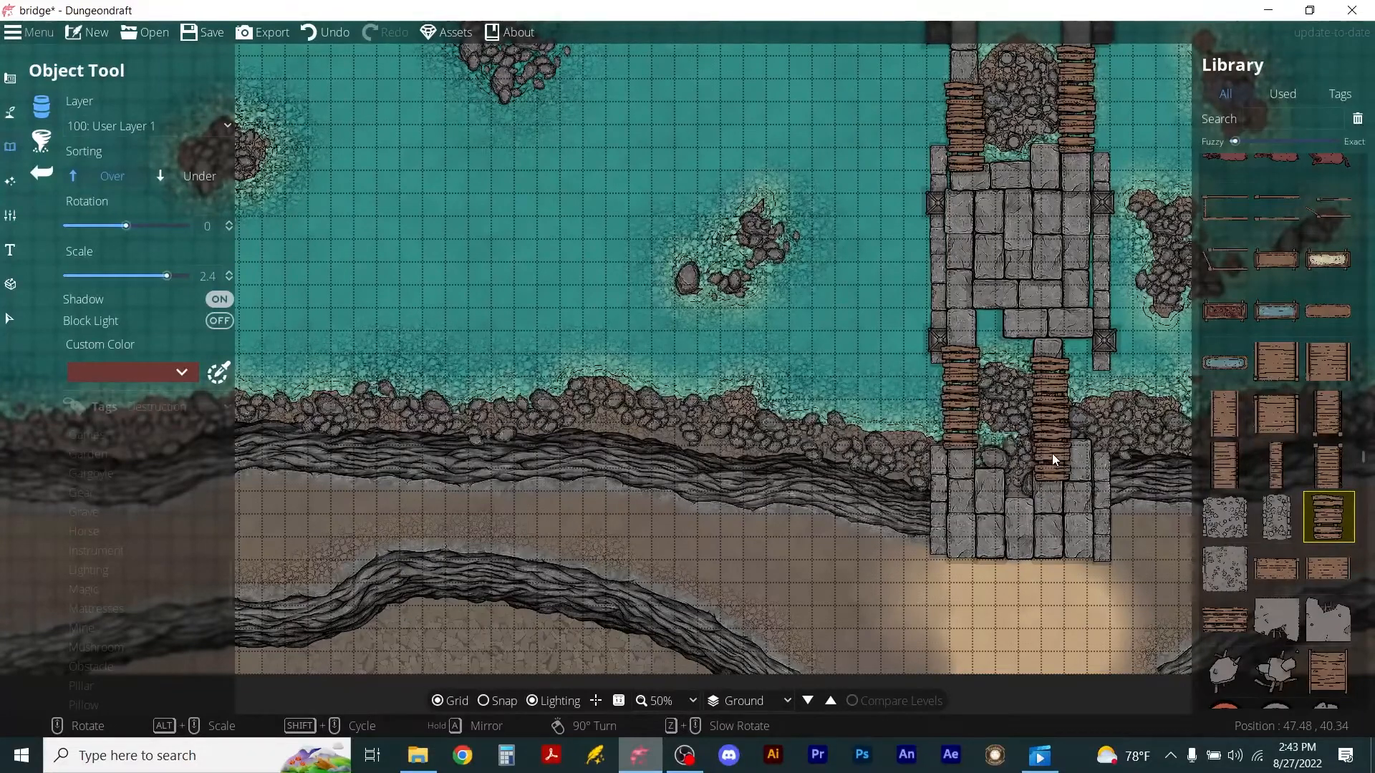
{"action": "scroll", "coordinate": [1050, 453], "scroll_direction": "down", "scroll_amount": 3}
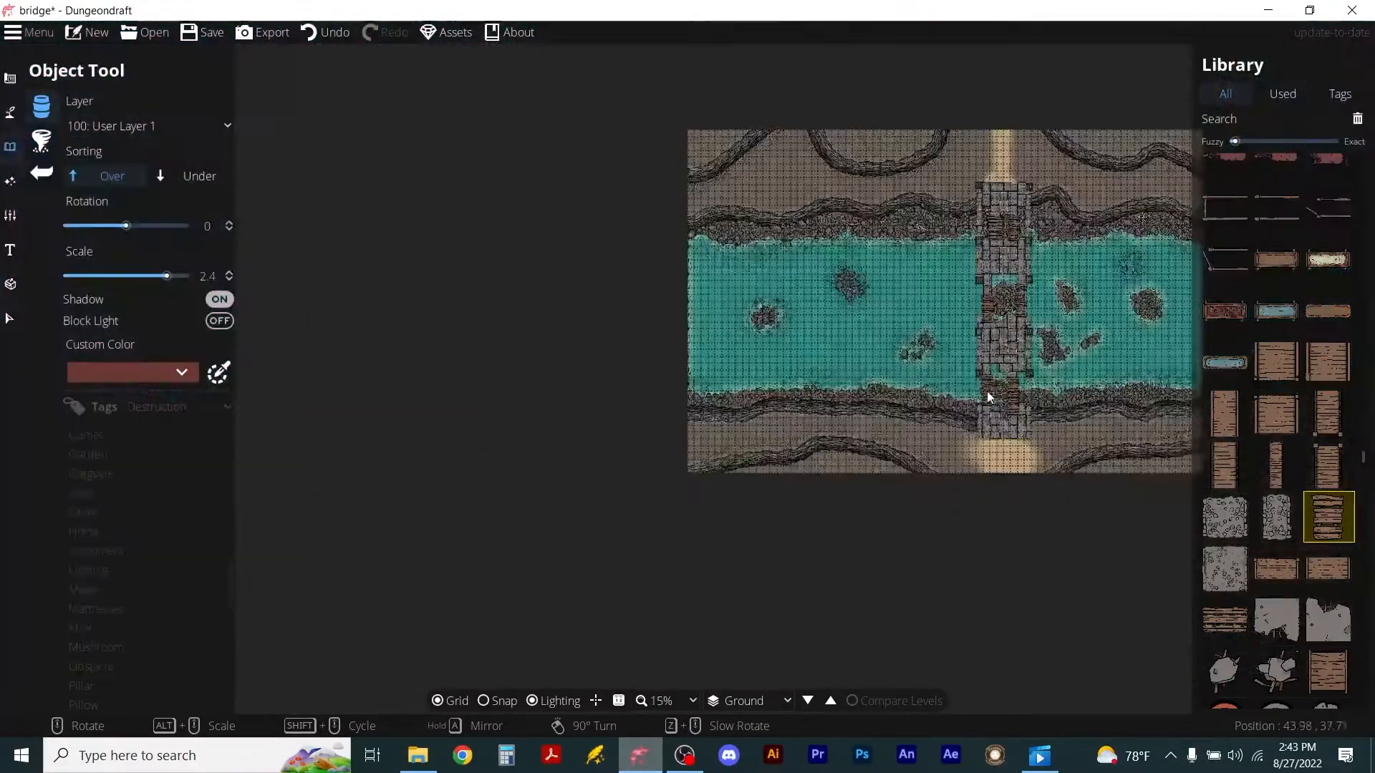
{"action": "scroll", "coordinate": [1019, 275], "scroll_direction": "up", "scroll_amount": 3}
{"action": "scroll", "coordinate": [1069, 330], "scroll_direction": "down", "scroll_amount": 1}
{"action": "left_click_drag", "start_coordinate": [1138, 375], "coordinate": [945, 358]}
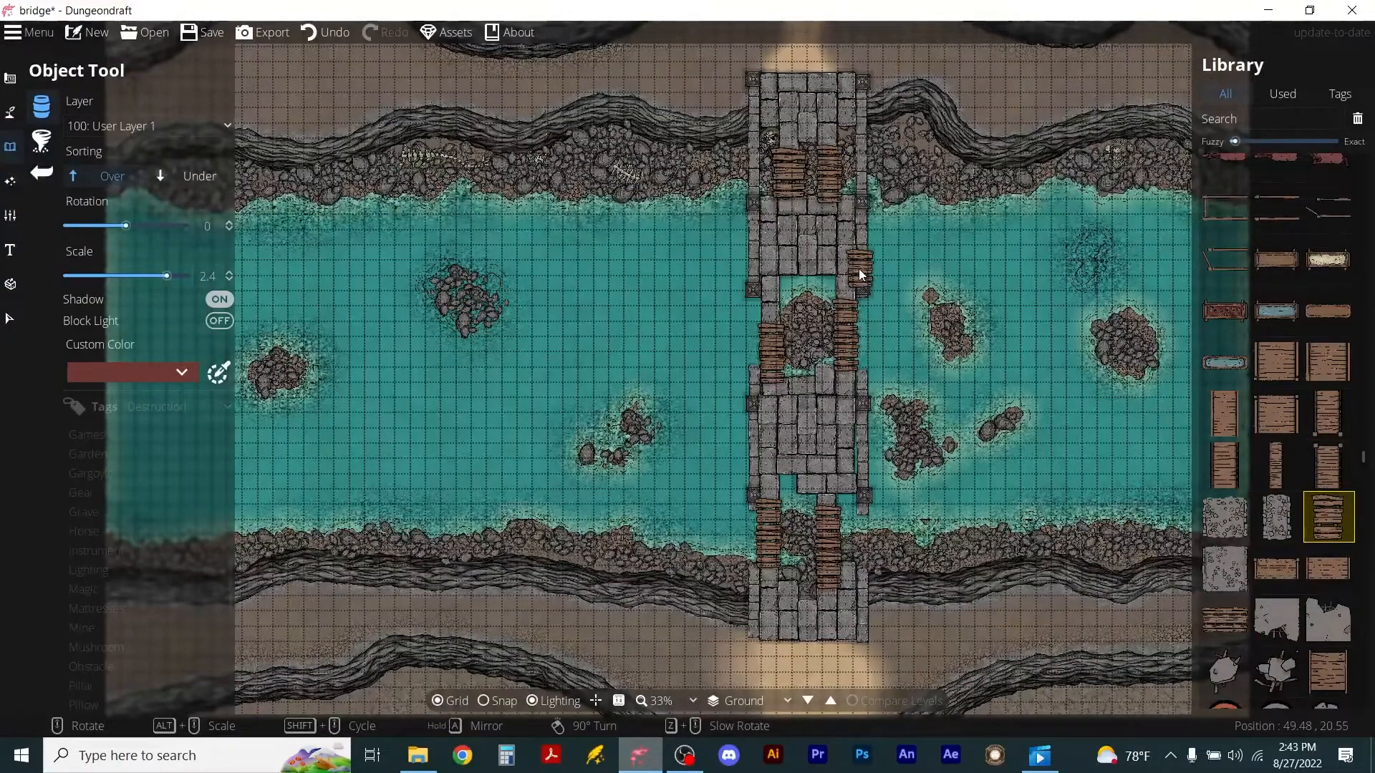
{"action": "left_click_drag", "start_coordinate": [896, 238], "coordinate": [781, 293]}
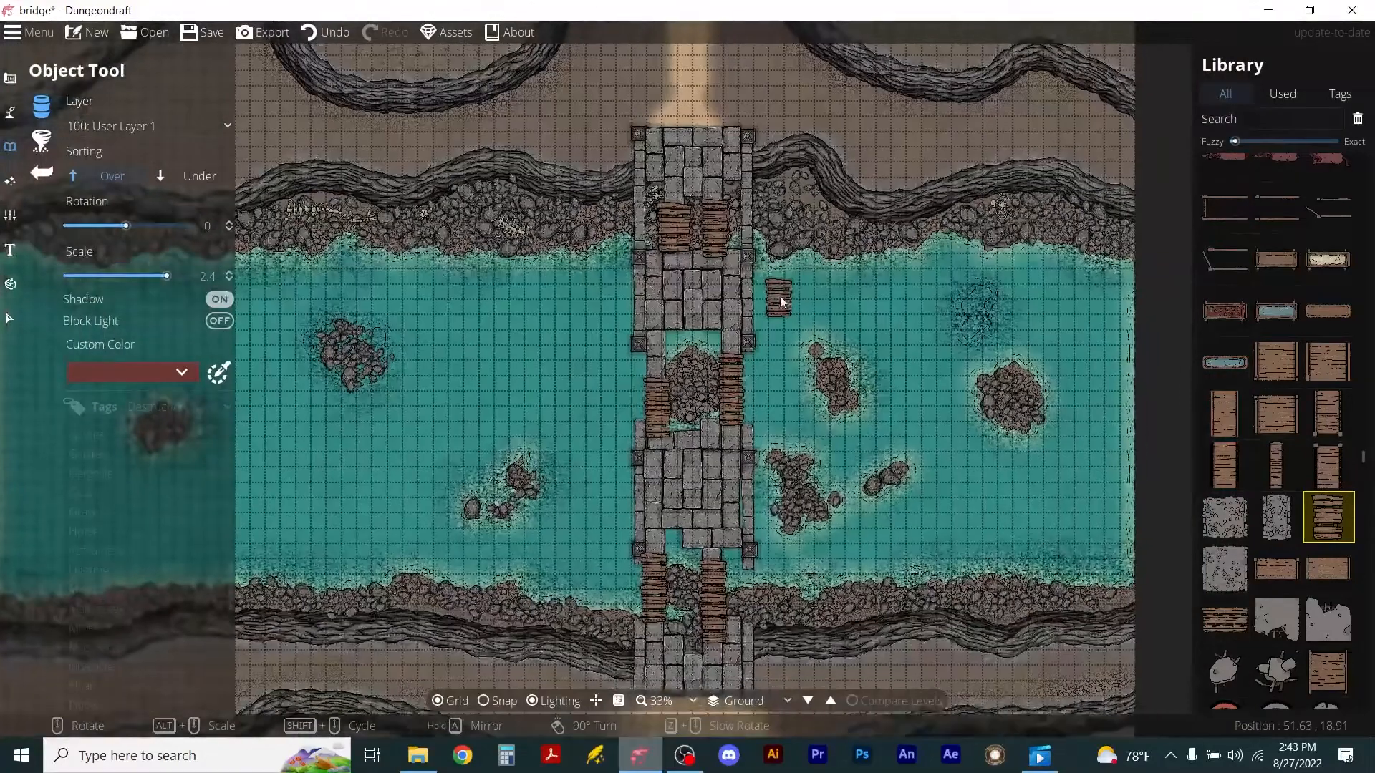
Filter the object library by the Military tag set and look through its objects.
{"action": "left_click", "coordinate": [11, 149]}
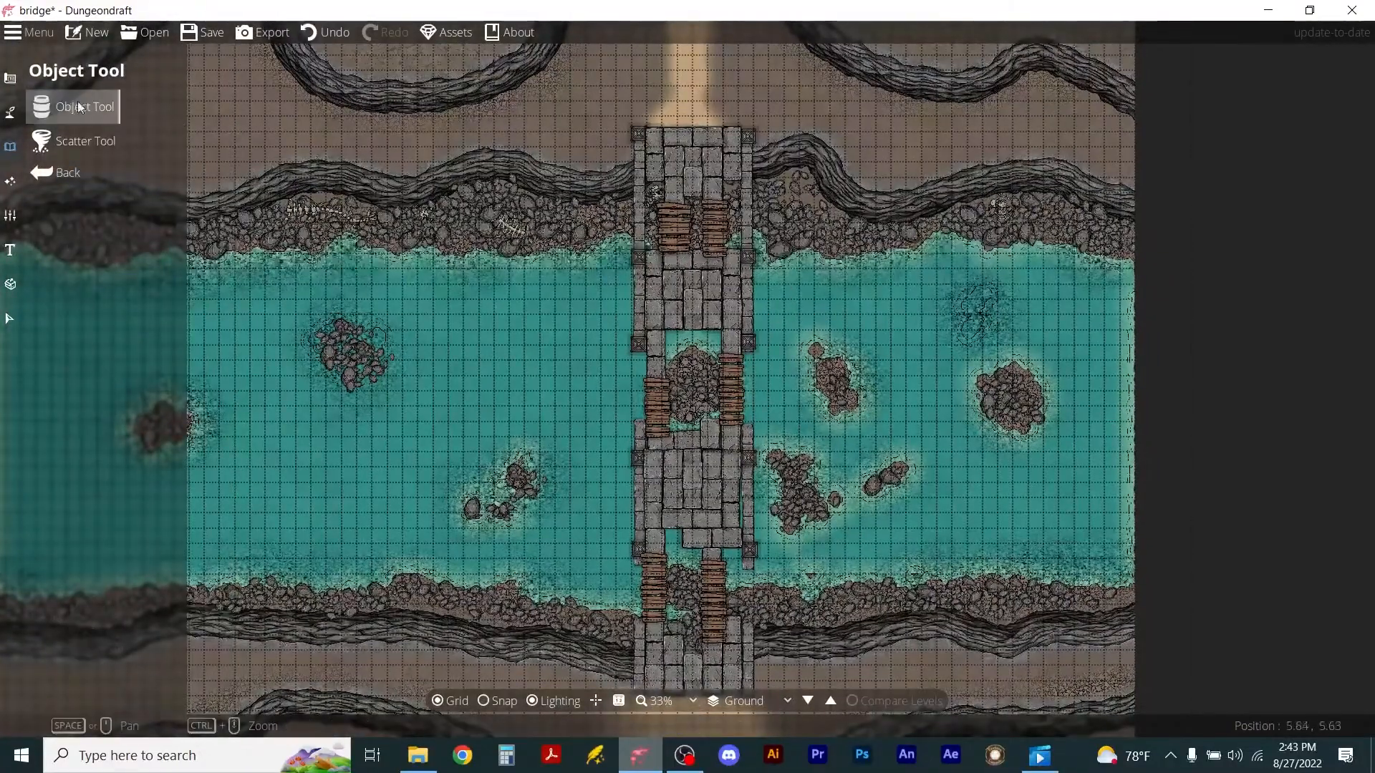
{"action": "left_click", "coordinate": [54, 105]}
{"action": "left_click", "coordinate": [184, 406]}
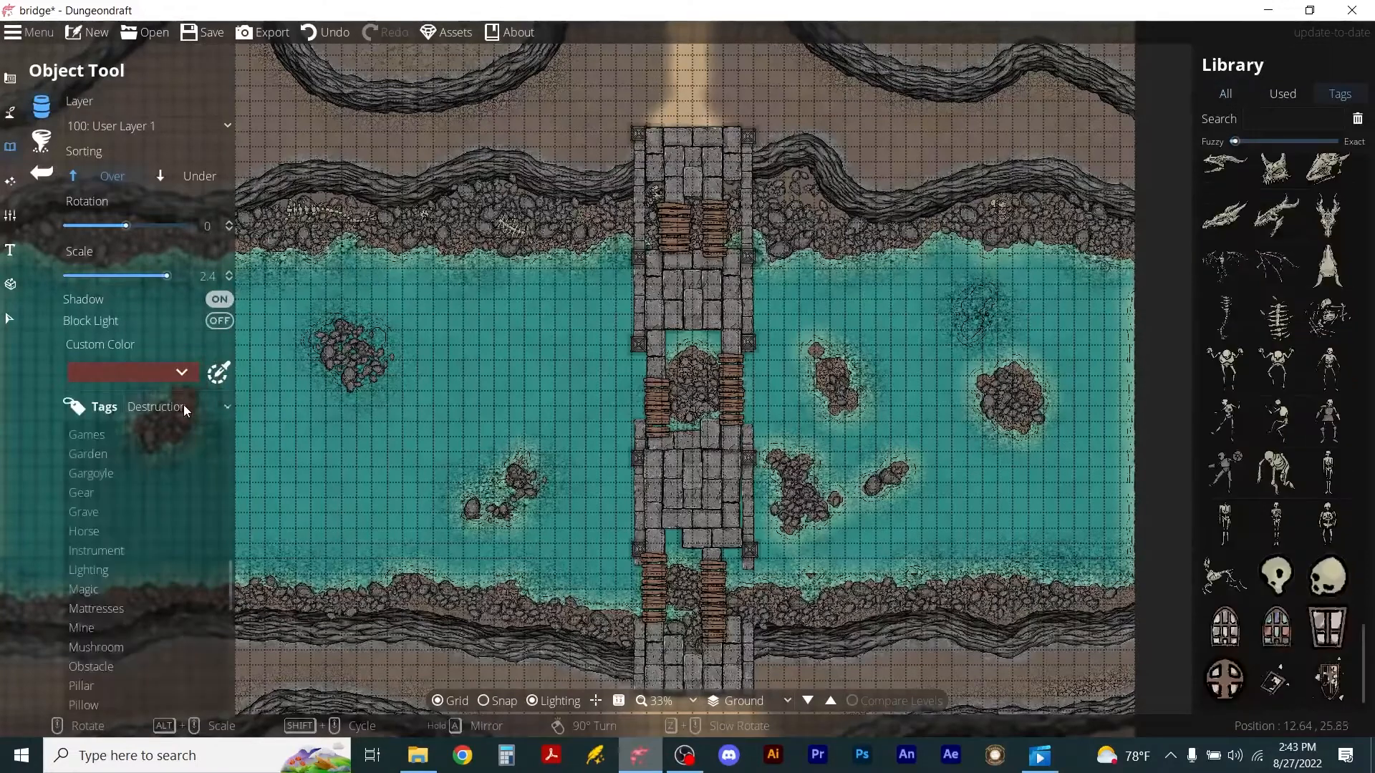
{"action": "scroll", "coordinate": [239, 540], "scroll_direction": "down", "scroll_amount": 1}
{"action": "left_click_drag", "start_coordinate": [230, 550], "coordinate": [228, 576]}
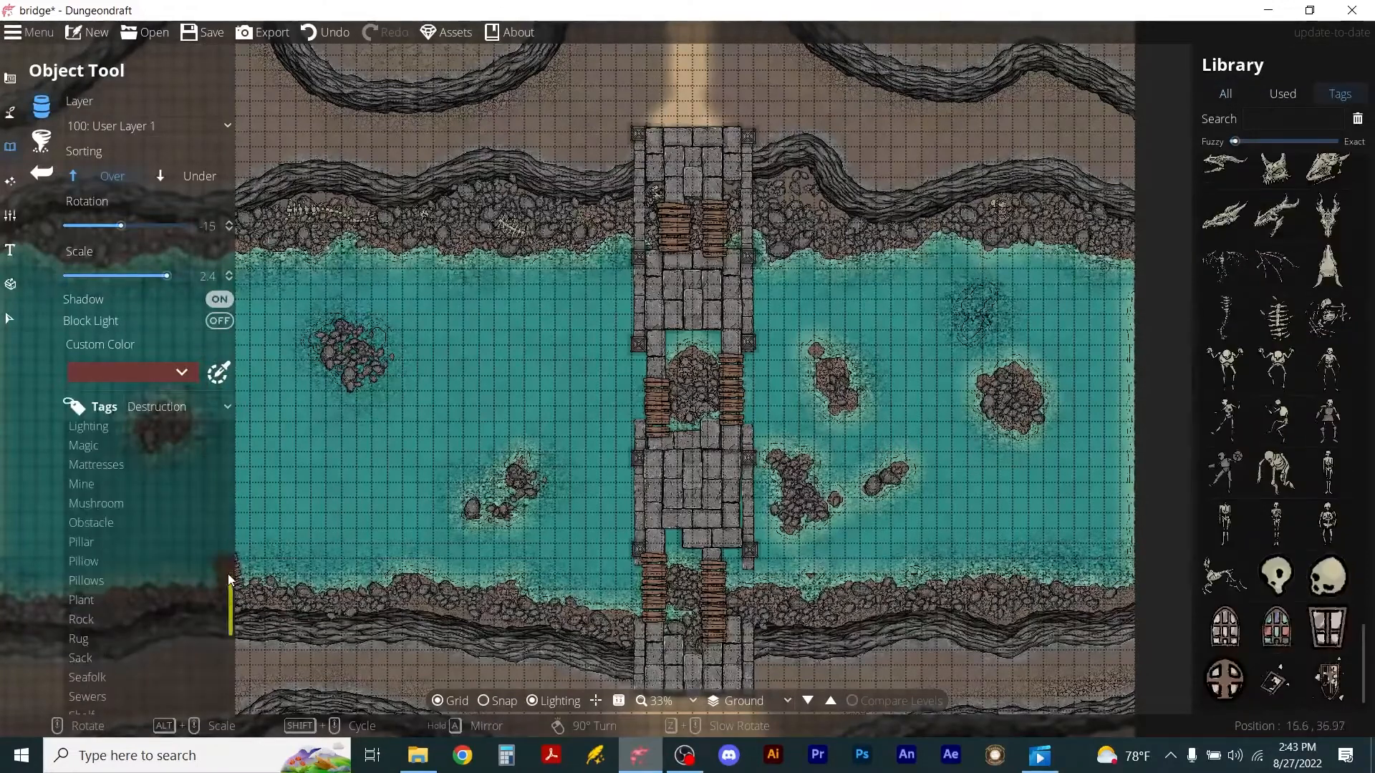
{"action": "left_click", "coordinate": [149, 412]}
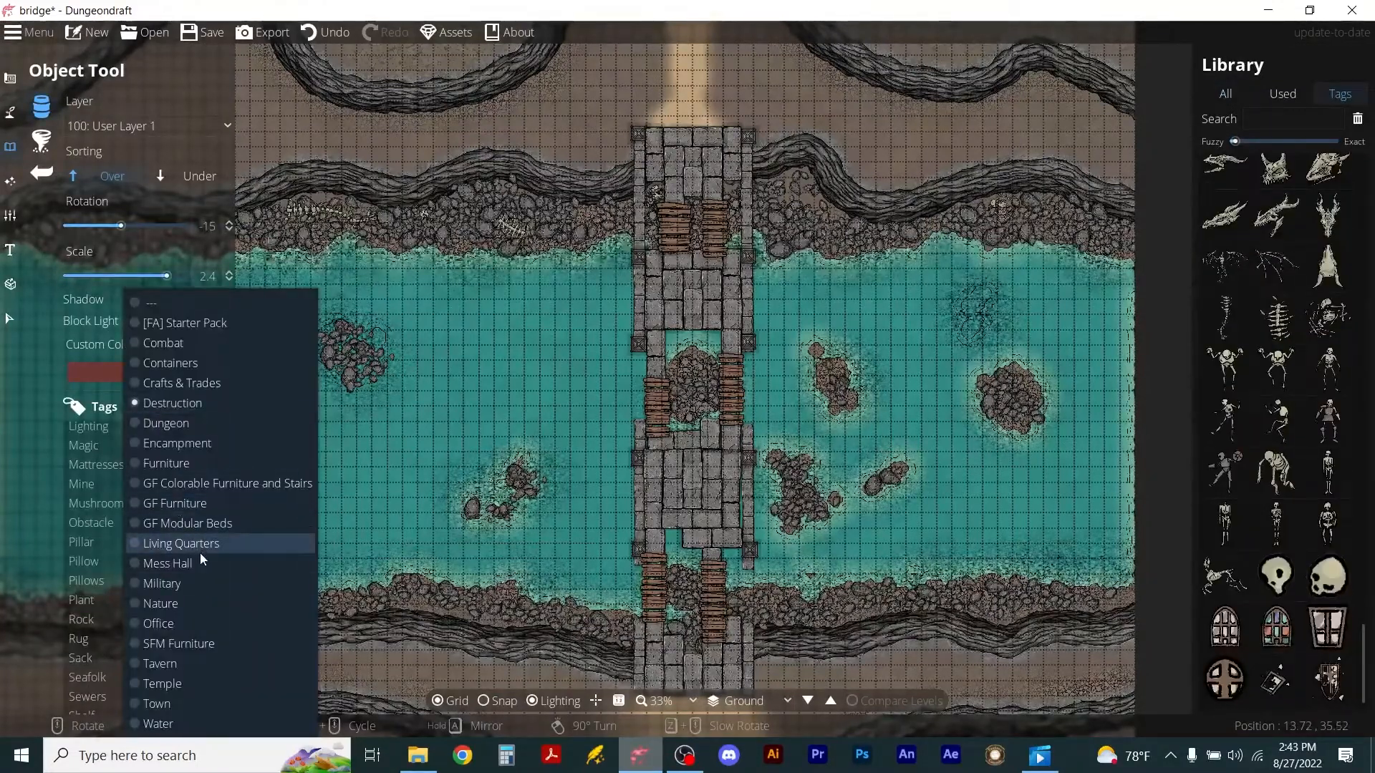
{"action": "left_click", "coordinate": [176, 582]}
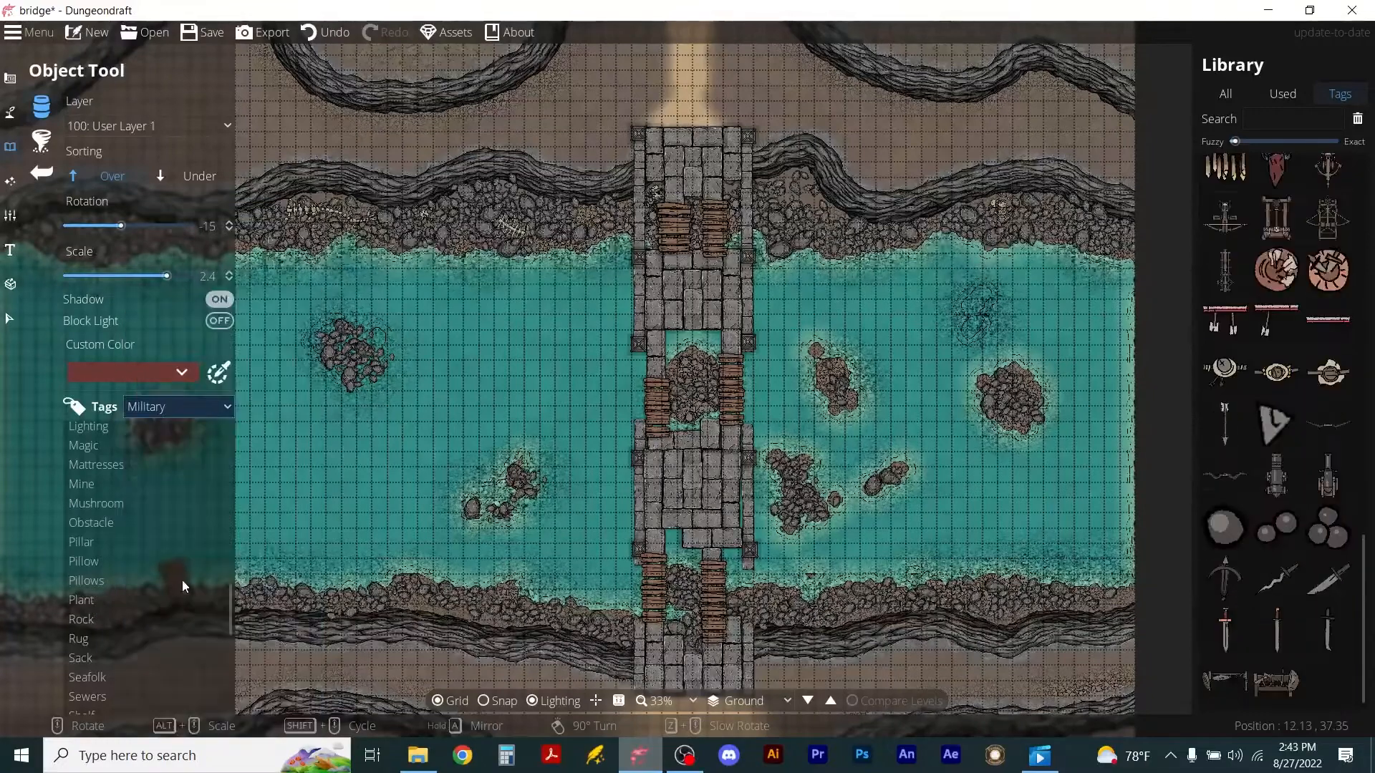
{"action": "scroll", "coordinate": [1321, 519], "scroll_direction": "up", "scroll_amount": 4}
{"action": "mouse_move", "coordinate": [1315, 460]}
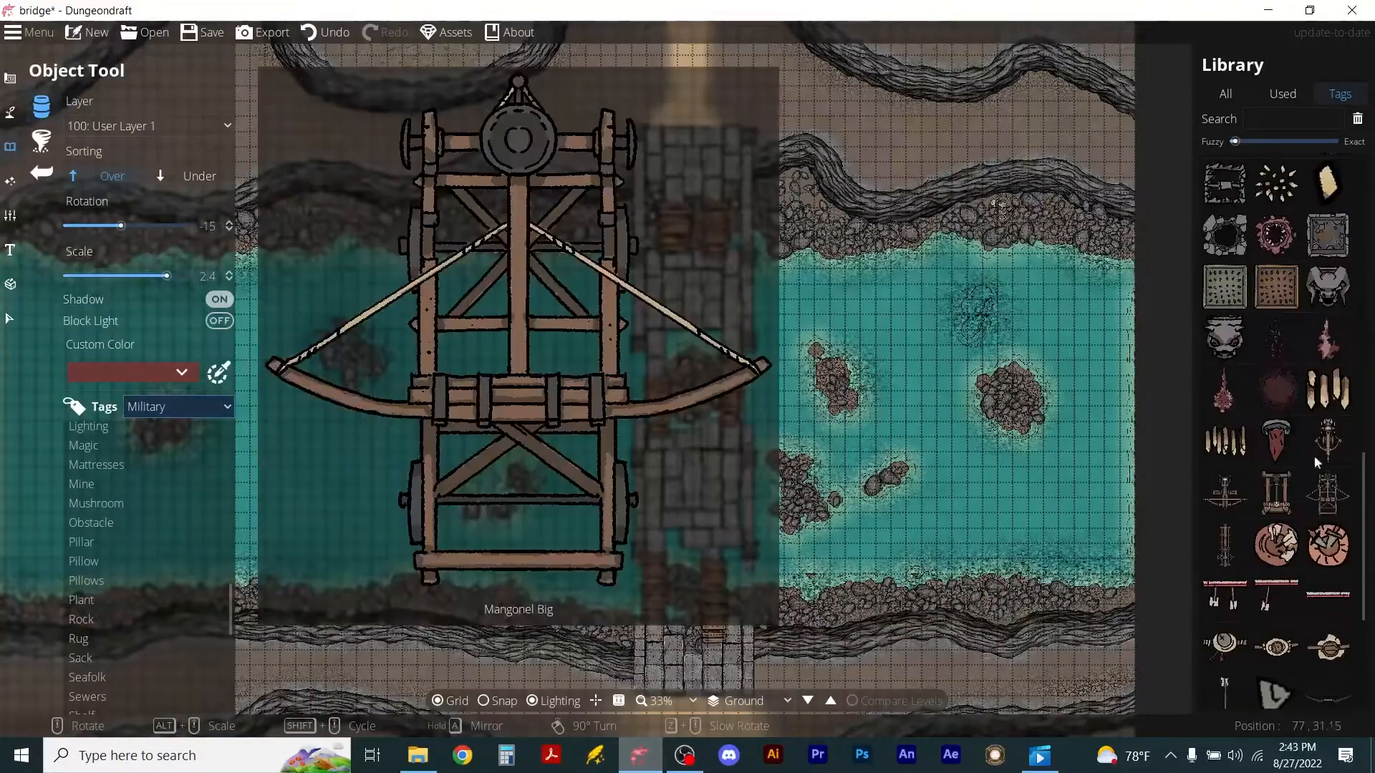
{"action": "left_click", "coordinate": [1225, 502]}
{"action": "scroll", "coordinate": [906, 77], "scroll_direction": "up", "scroll_amount": 3}
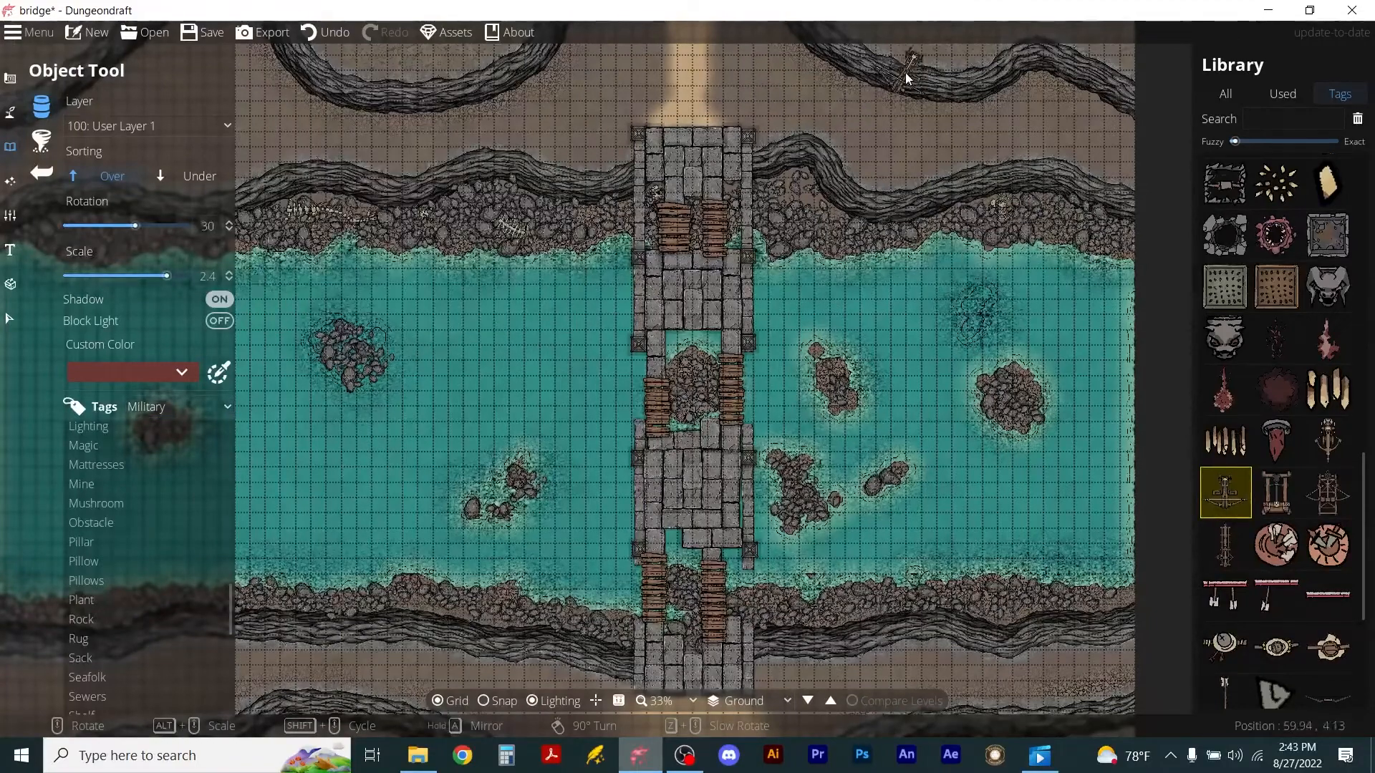
{"action": "left_click_drag", "start_coordinate": [883, 115], "coordinate": [863, 236]}
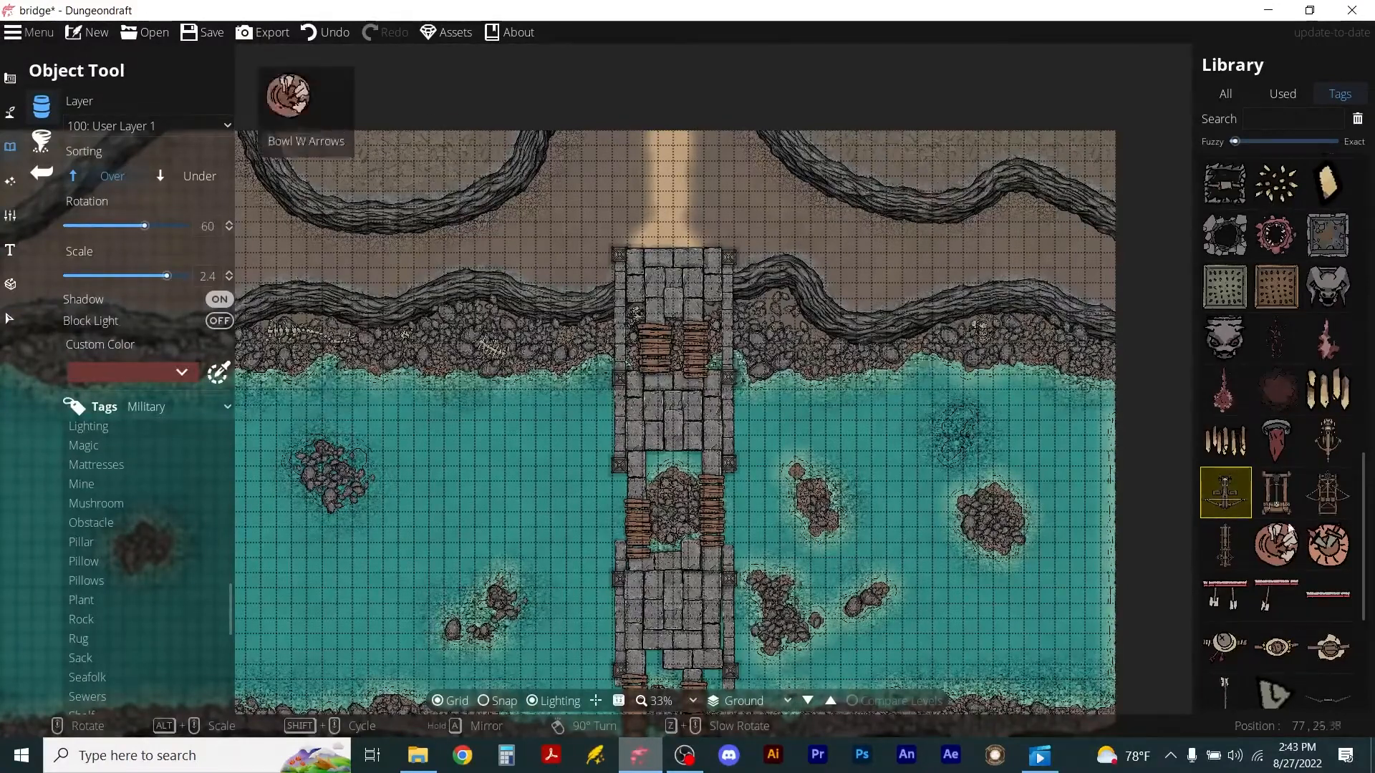
Place a row of wooden spikes, rotated -180 and scaled 2.4, across the bridge along the northern edge of the central gap.
{"action": "scroll", "coordinate": [1277, 514], "scroll_direction": "down", "scroll_amount": 1}
{"action": "left_click", "coordinate": [1225, 371]}
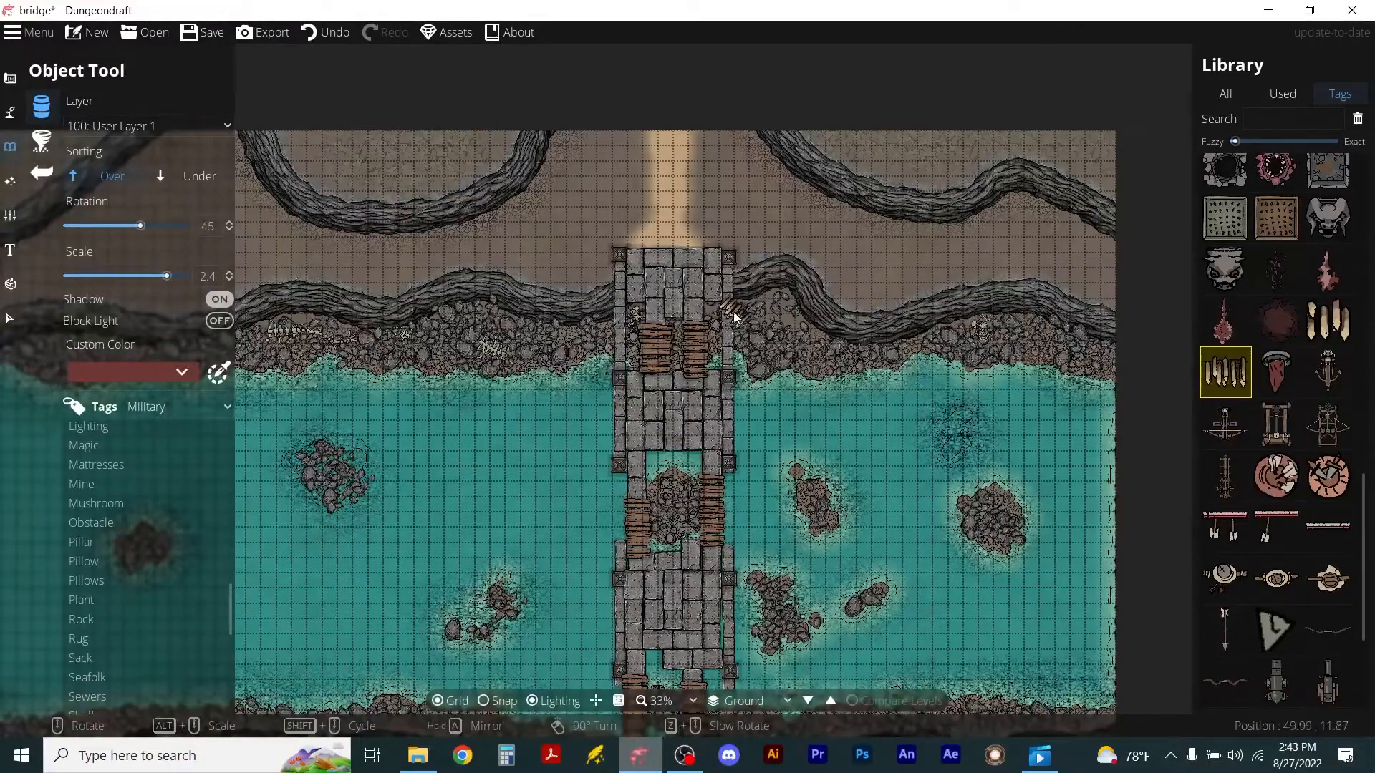
{"action": "left_click", "coordinate": [710, 328]}
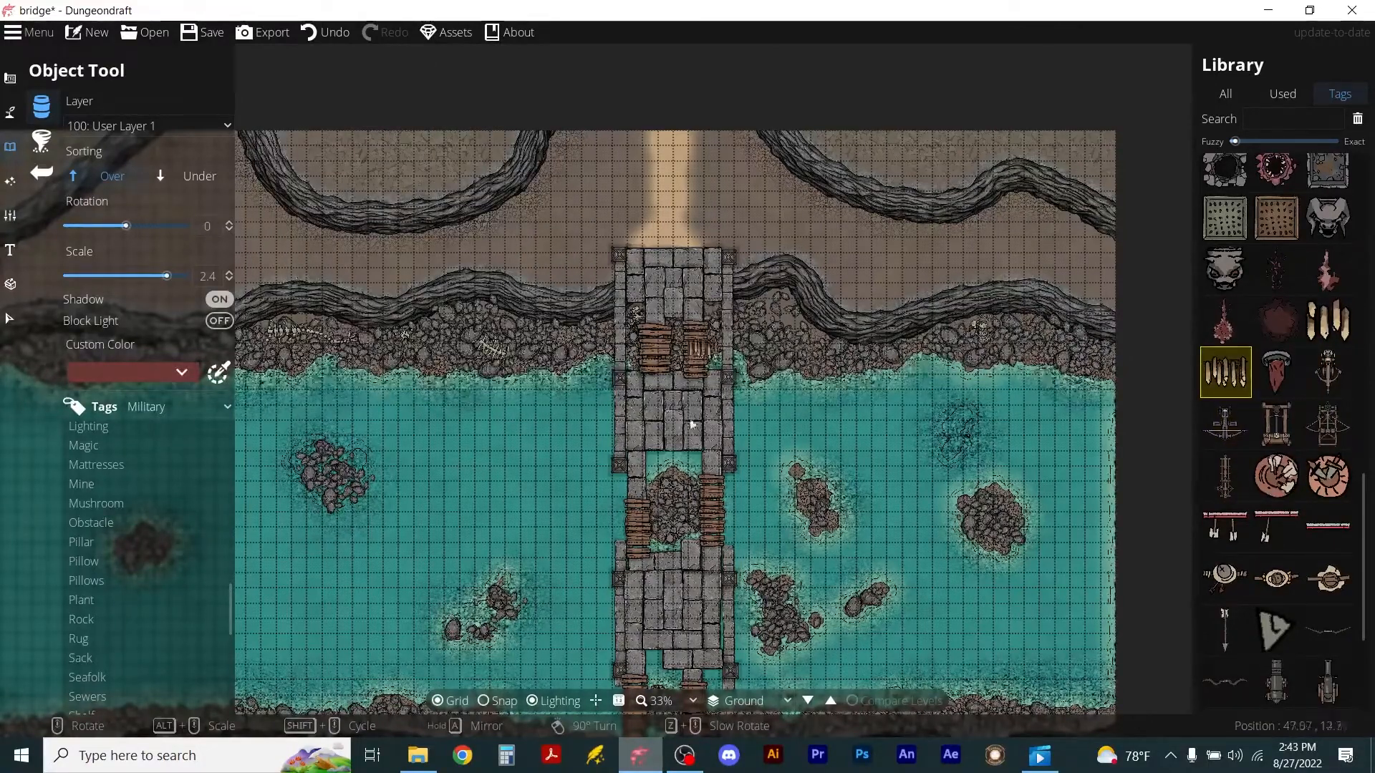
{"action": "left_click_drag", "start_coordinate": [785, 534], "coordinate": [791, 298]}
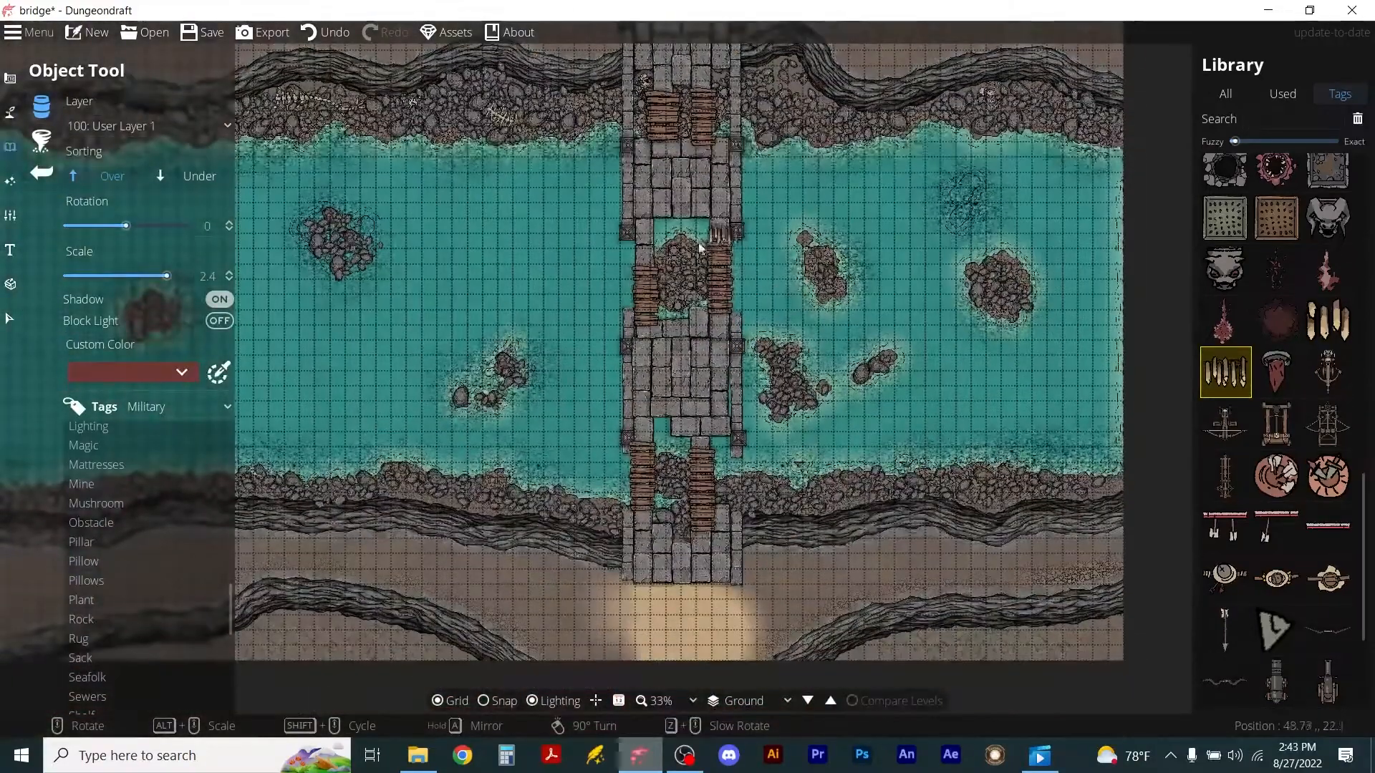
{"action": "scroll", "coordinate": [664, 222], "scroll_direction": "up", "scroll_amount": 4}
{"action": "scroll", "coordinate": [595, 193], "scroll_direction": "down", "scroll_amount": 7}
{"action": "scroll", "coordinate": [595, 196], "scroll_direction": "down", "scroll_amount": 5}
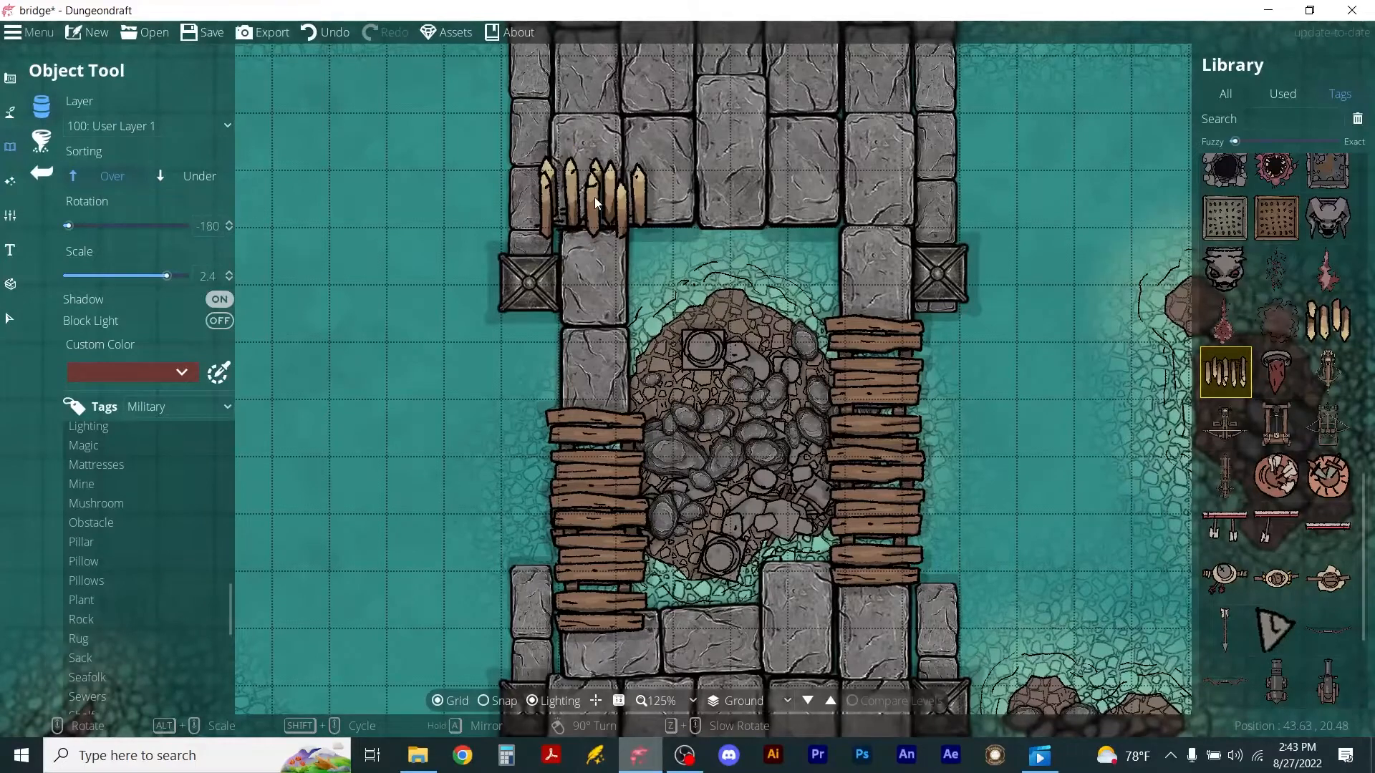
{"action": "left_click", "coordinate": [607, 190]}
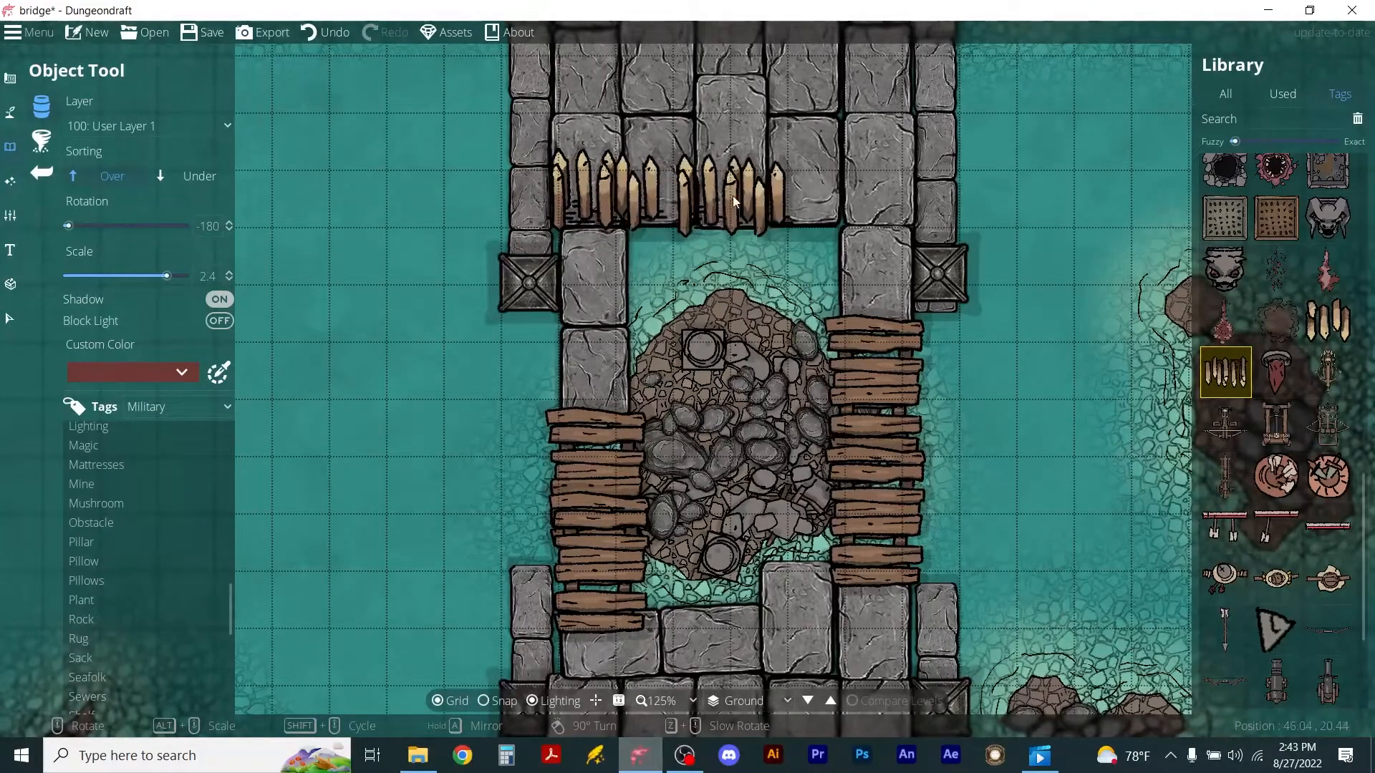
{"action": "left_click", "coordinate": [718, 187]}
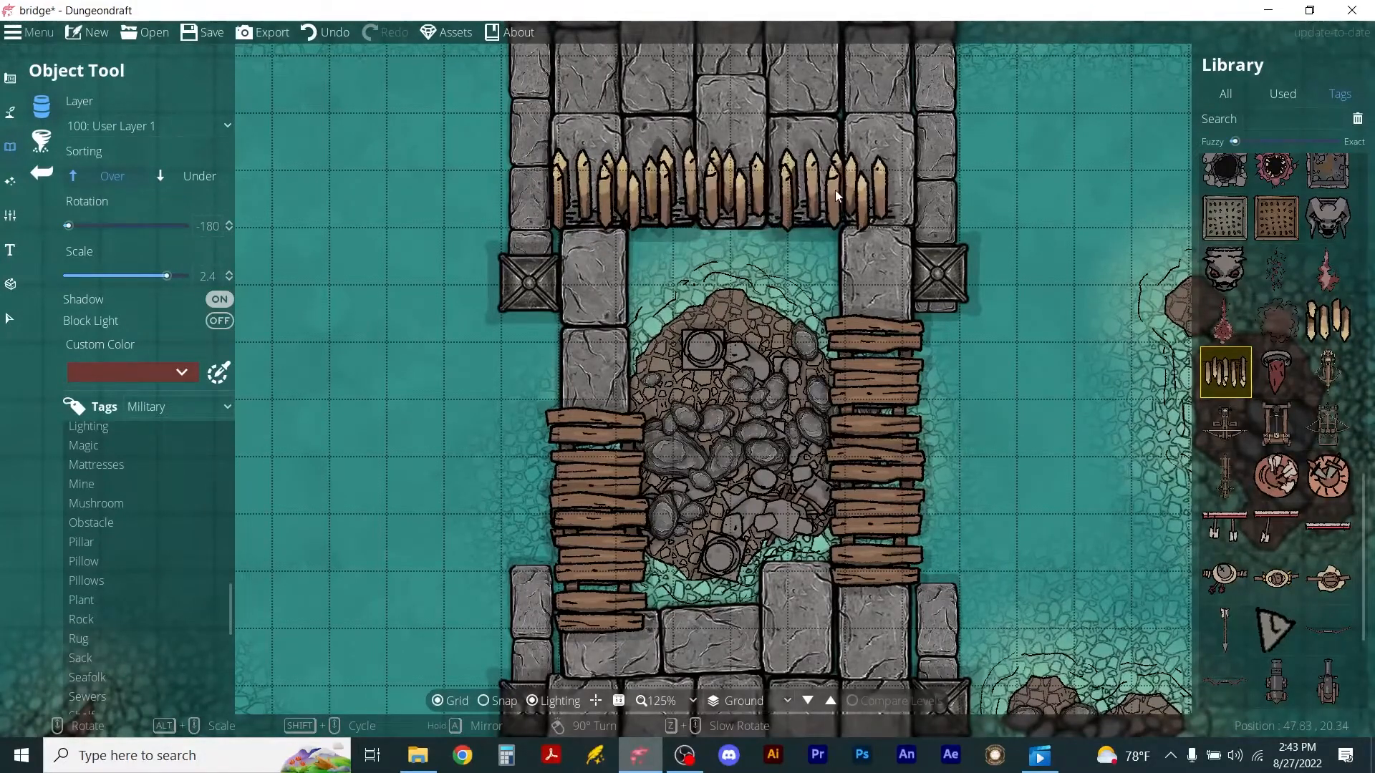
{"action": "left_click", "coordinate": [866, 190]}
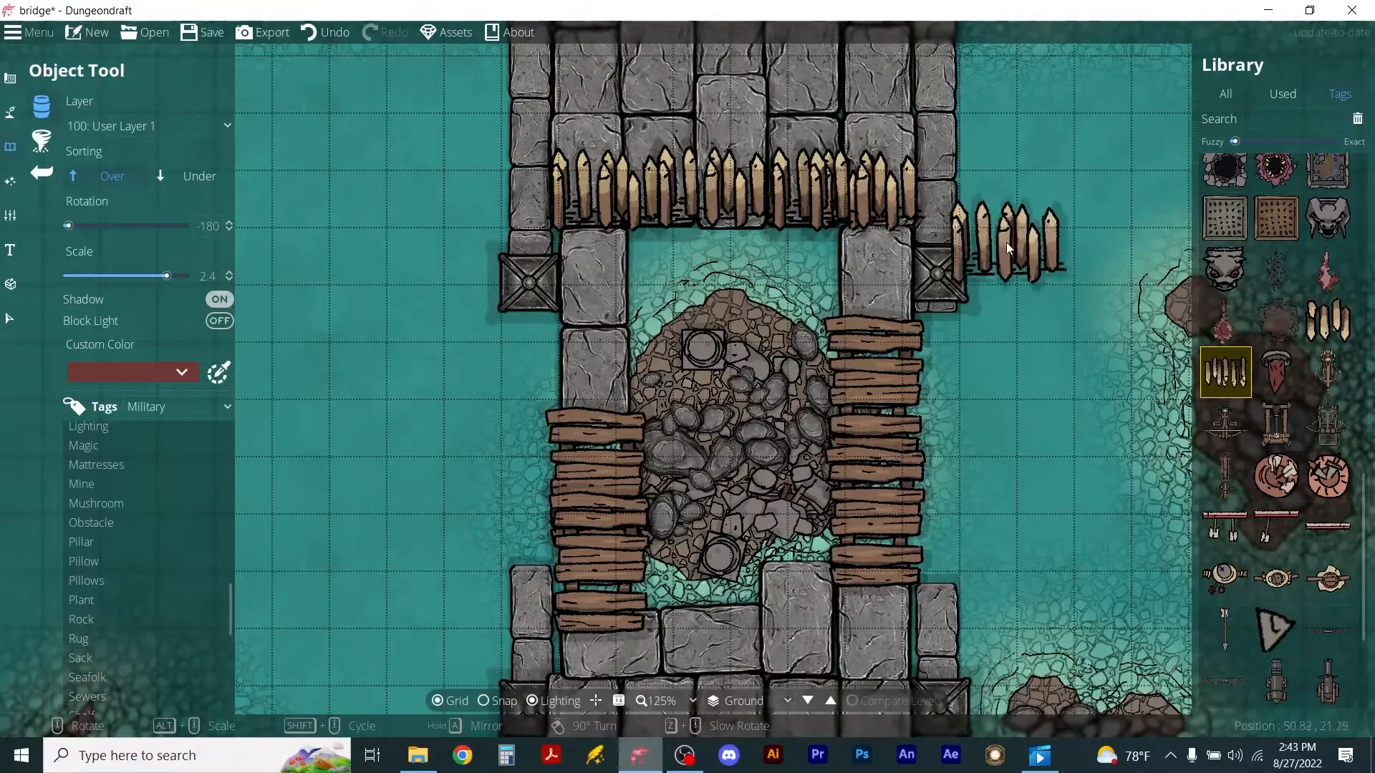
Place a second row of wooden spikes, scaled 2.4, across the bridge section between the central and southern gaps.
{"action": "scroll", "coordinate": [1007, 242], "scroll_direction": "down", "scroll_amount": 4}
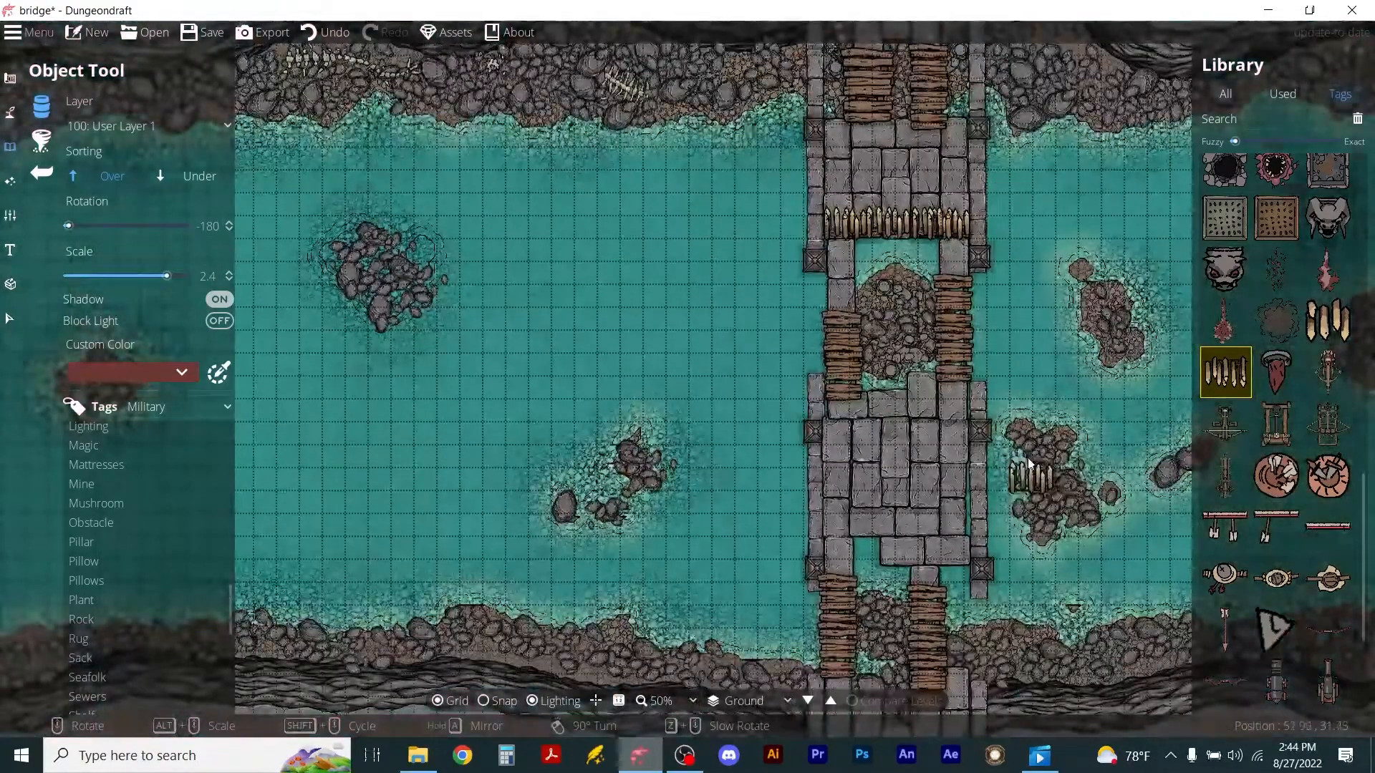
{"action": "left_click_drag", "start_coordinate": [1032, 484], "coordinate": [972, 303]}
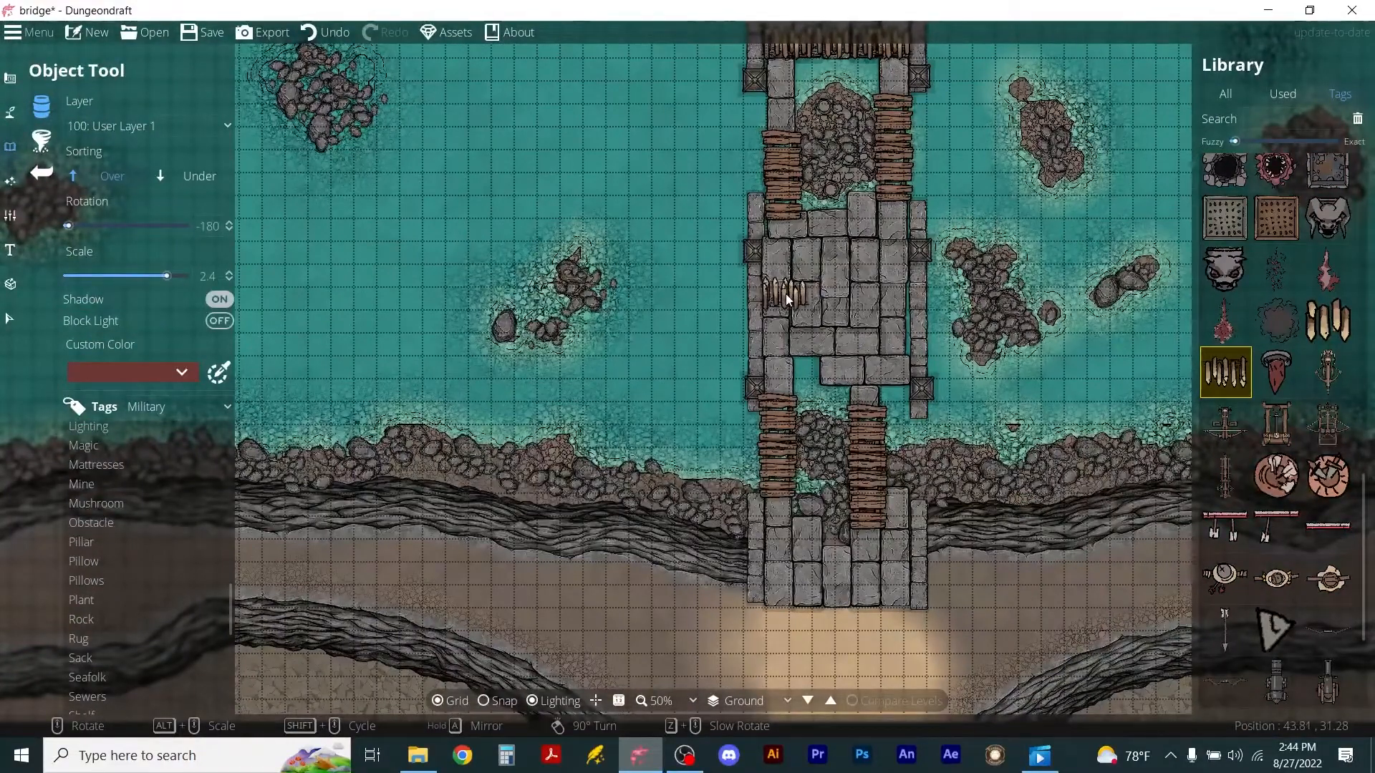
{"action": "left_click_drag", "start_coordinate": [785, 302], "coordinate": [903, 306]}
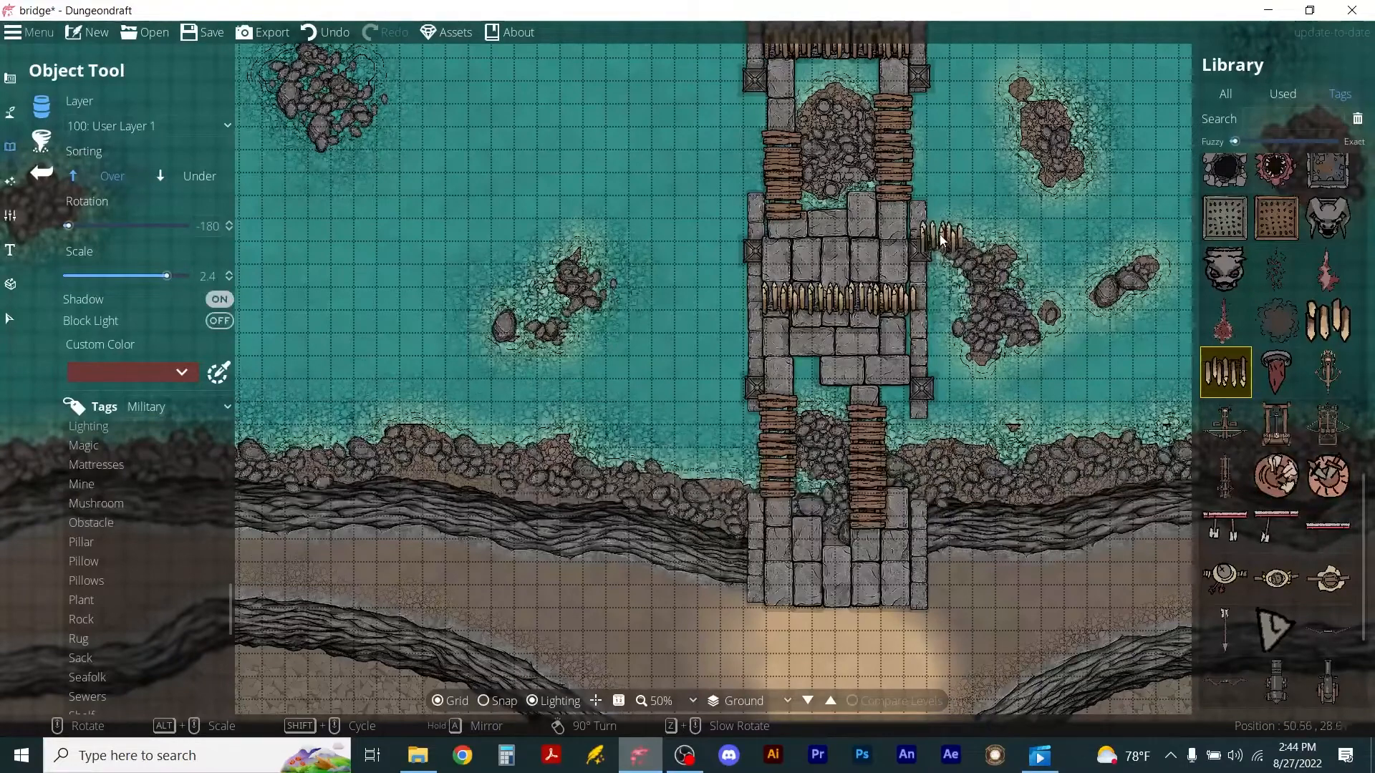
Place a row of wooden spikes, scaled 2.4, across the bridge's northern end, just above the northern gap.
{"action": "scroll", "coordinate": [934, 136], "scroll_direction": "down", "scroll_amount": 4}
{"action": "scroll", "coordinate": [922, 157], "scroll_direction": "up", "scroll_amount": 3}
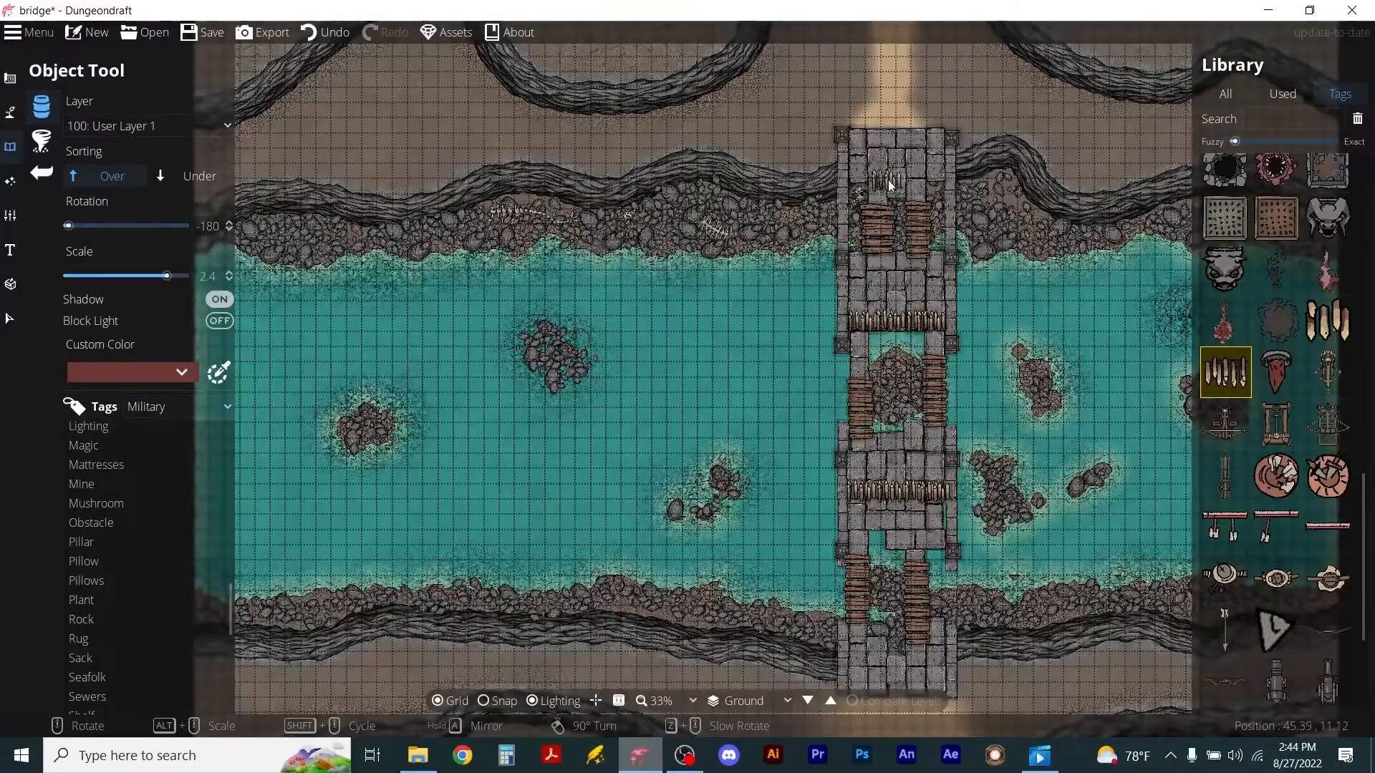
{"action": "left_click", "coordinate": [861, 176]}
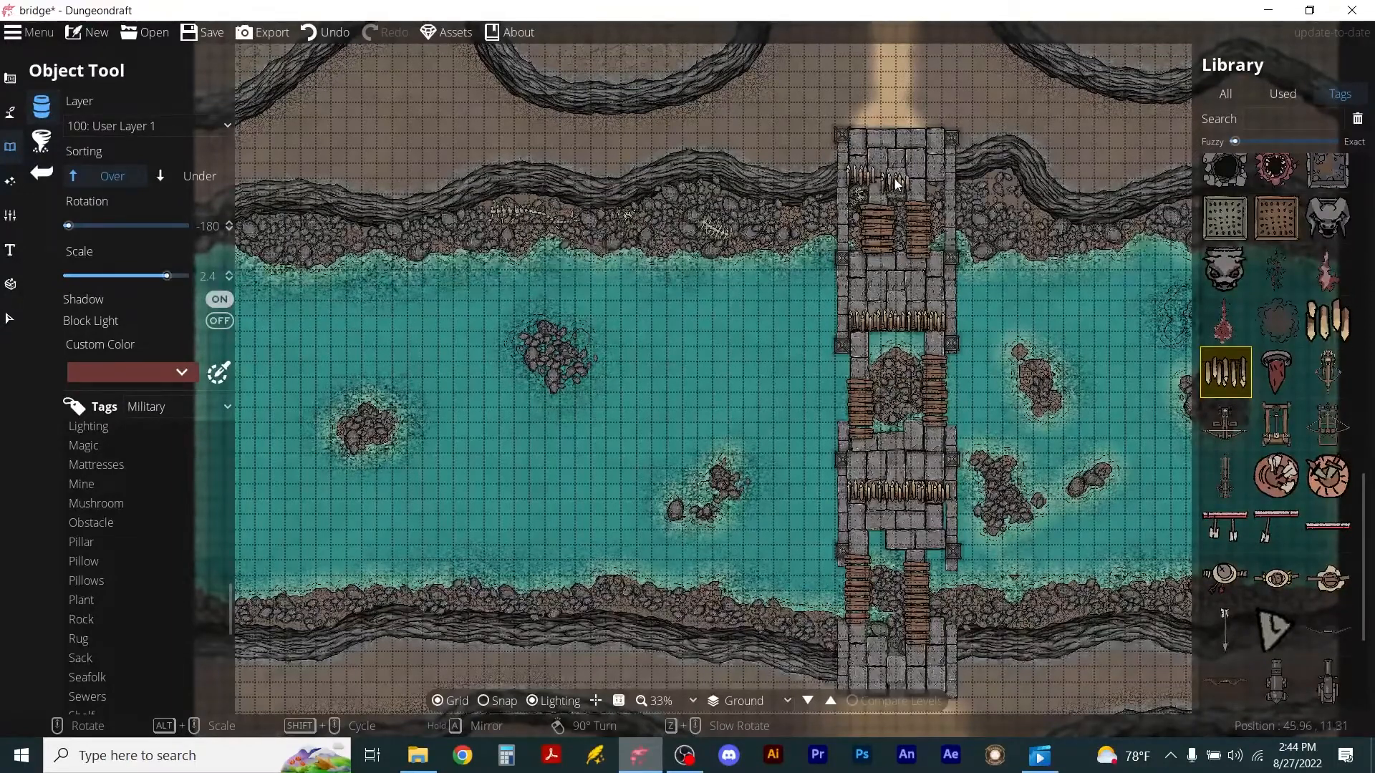
{"action": "left_click", "coordinate": [890, 176]}
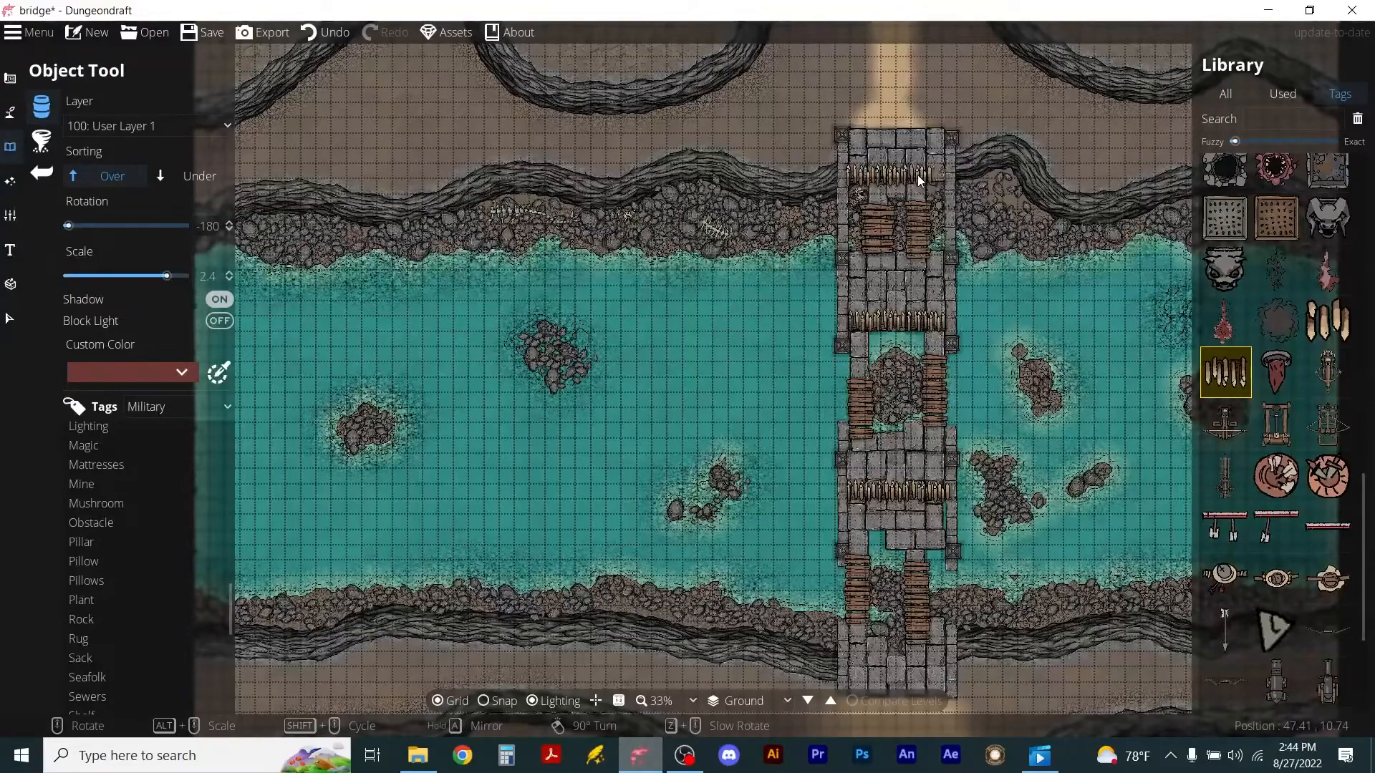
Show only the objects already used on the map and select the large grey boulder for placing.
{"action": "scroll", "coordinate": [931, 236], "scroll_direction": "down", "scroll_amount": 2}
{"action": "scroll", "coordinate": [918, 284], "scroll_direction": "up", "scroll_amount": 4}
{"action": "scroll", "coordinate": [863, 300], "scroll_direction": "down", "scroll_amount": 3}
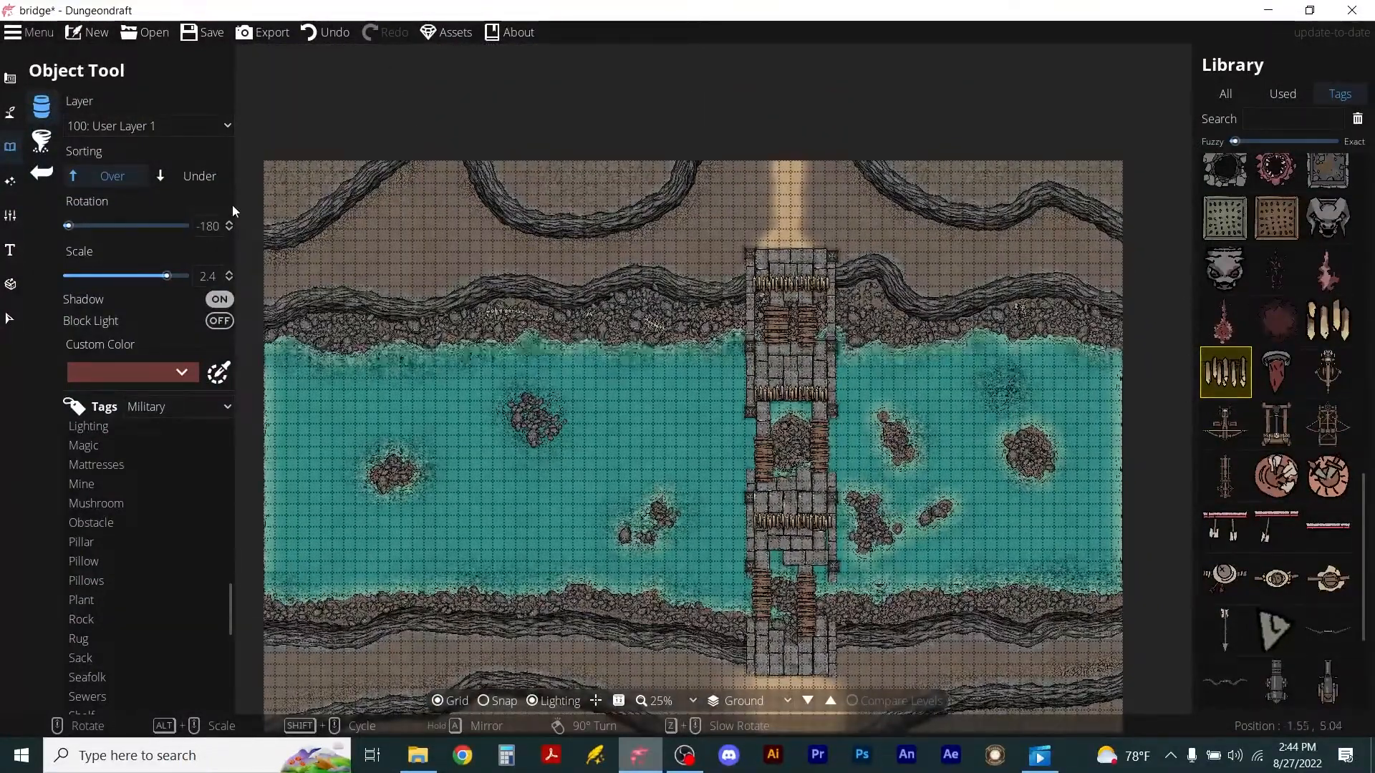
{"action": "left_click", "coordinate": [10, 113]}
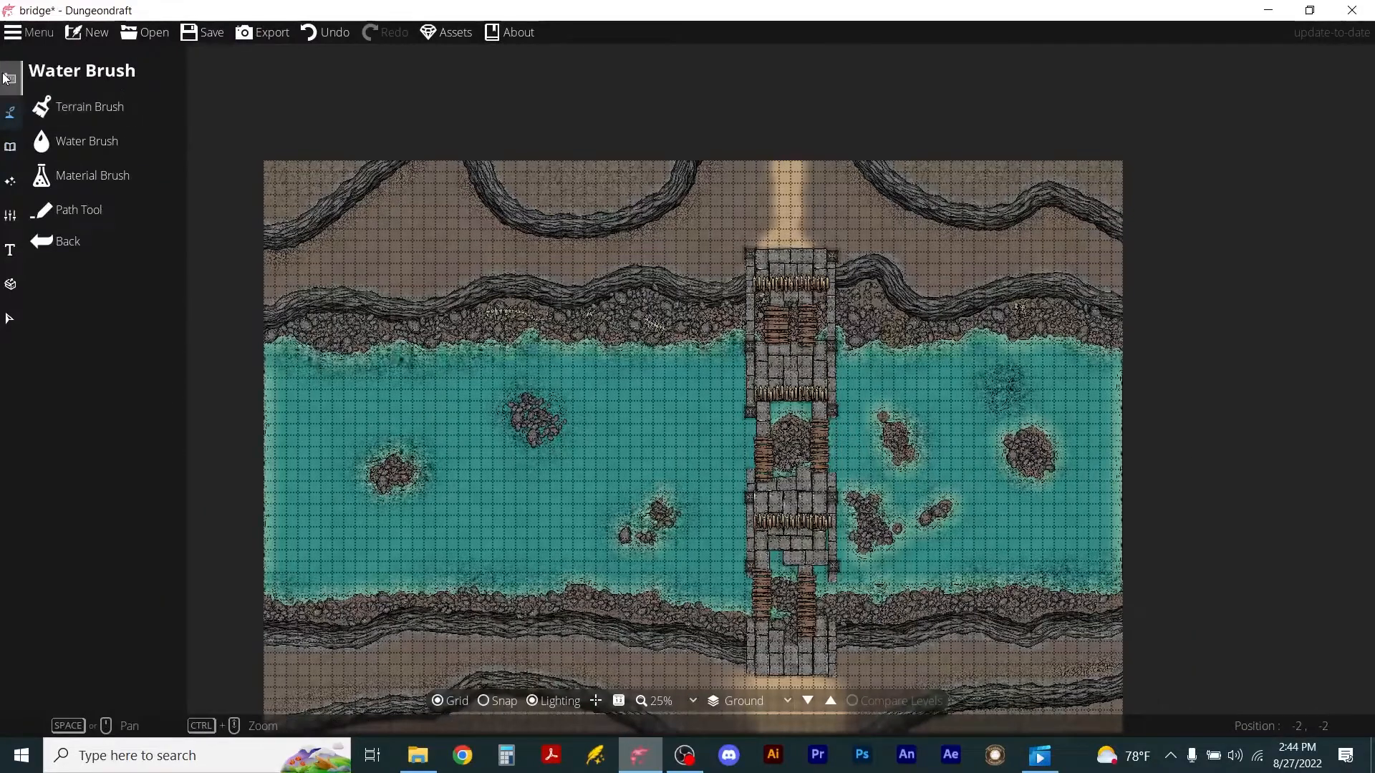
{"action": "left_click", "coordinate": [11, 146]}
{"action": "left_click", "coordinate": [75, 106]}
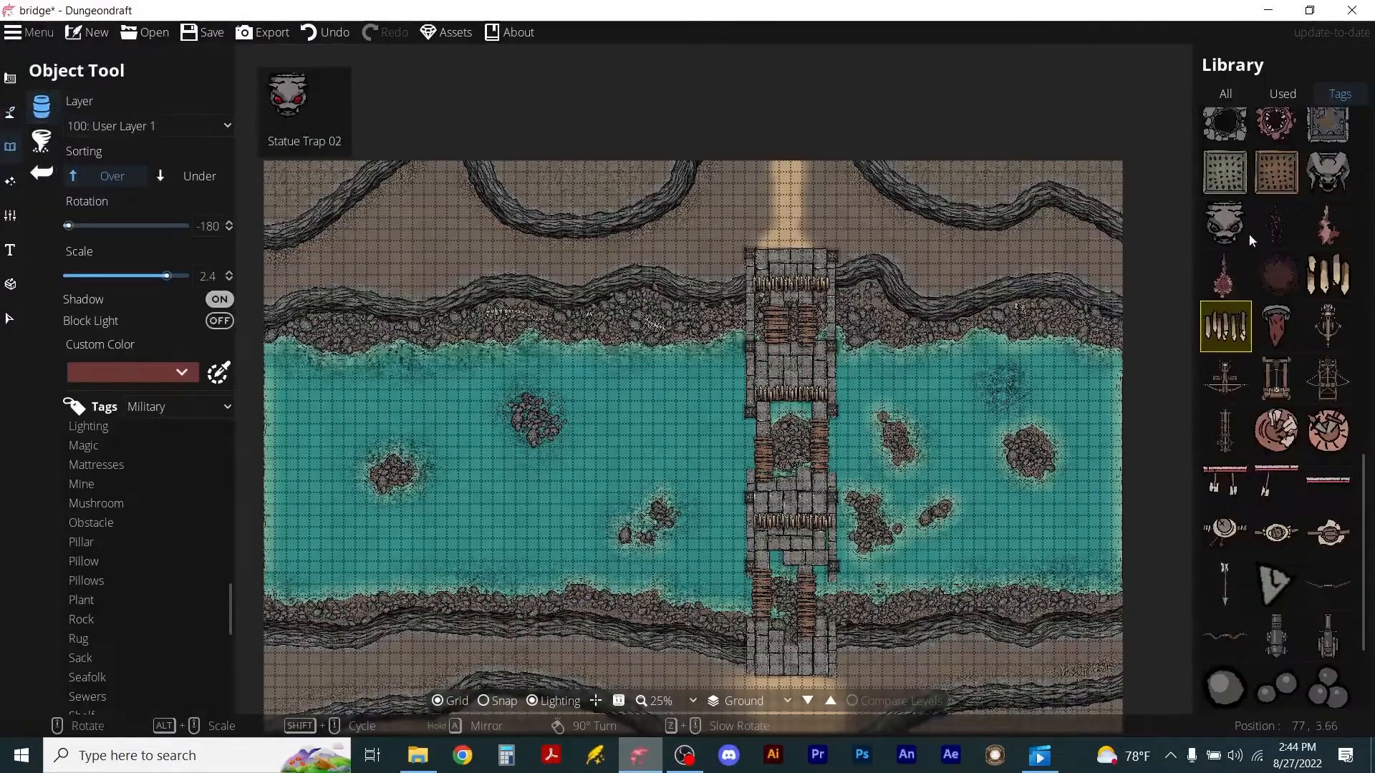
{"action": "left_click", "coordinate": [1298, 93]}
{"action": "left_click", "coordinate": [1225, 134]}
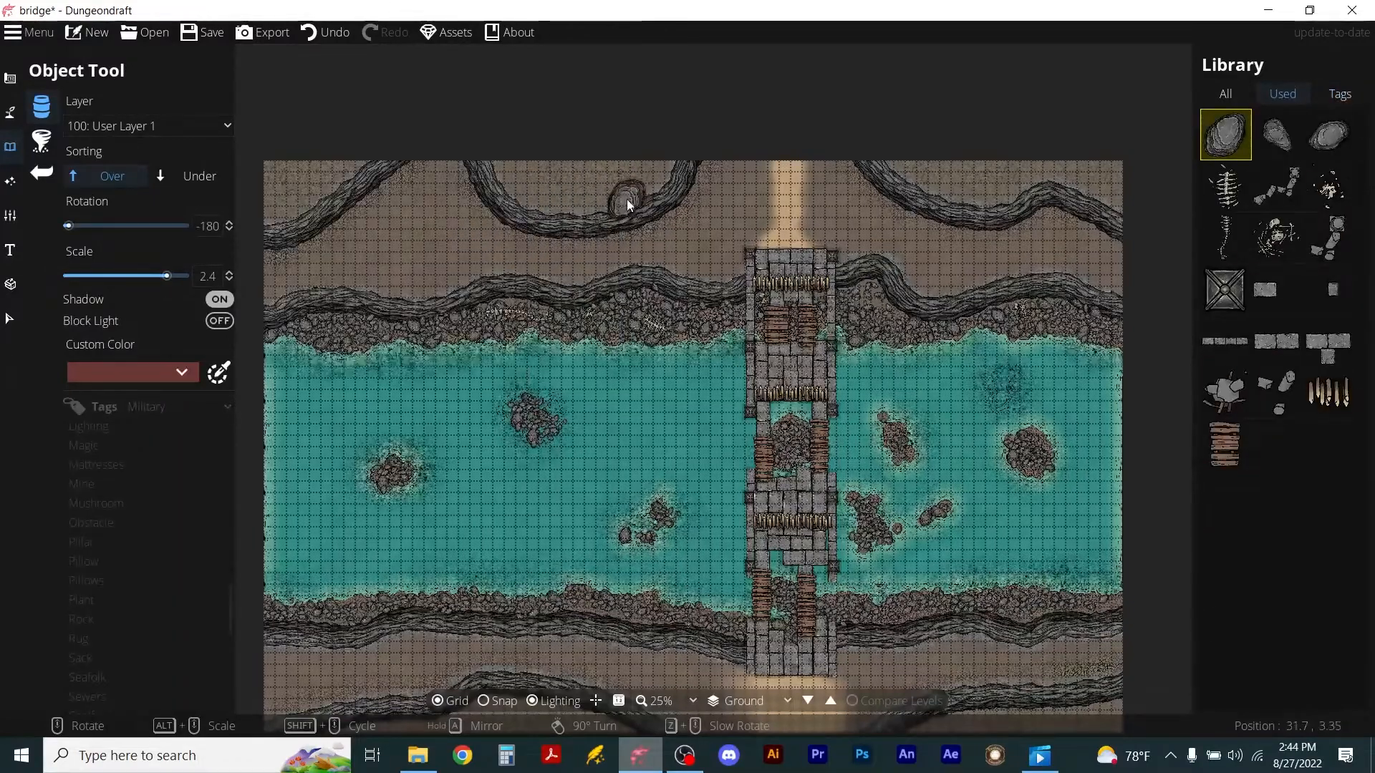
Place a cluster of boulders of decreasing size, down to scale 0.8, inside the cliff curve northwest of the bridge.
{"action": "scroll", "coordinate": [627, 199], "scroll_direction": "down", "scroll_amount": 2}
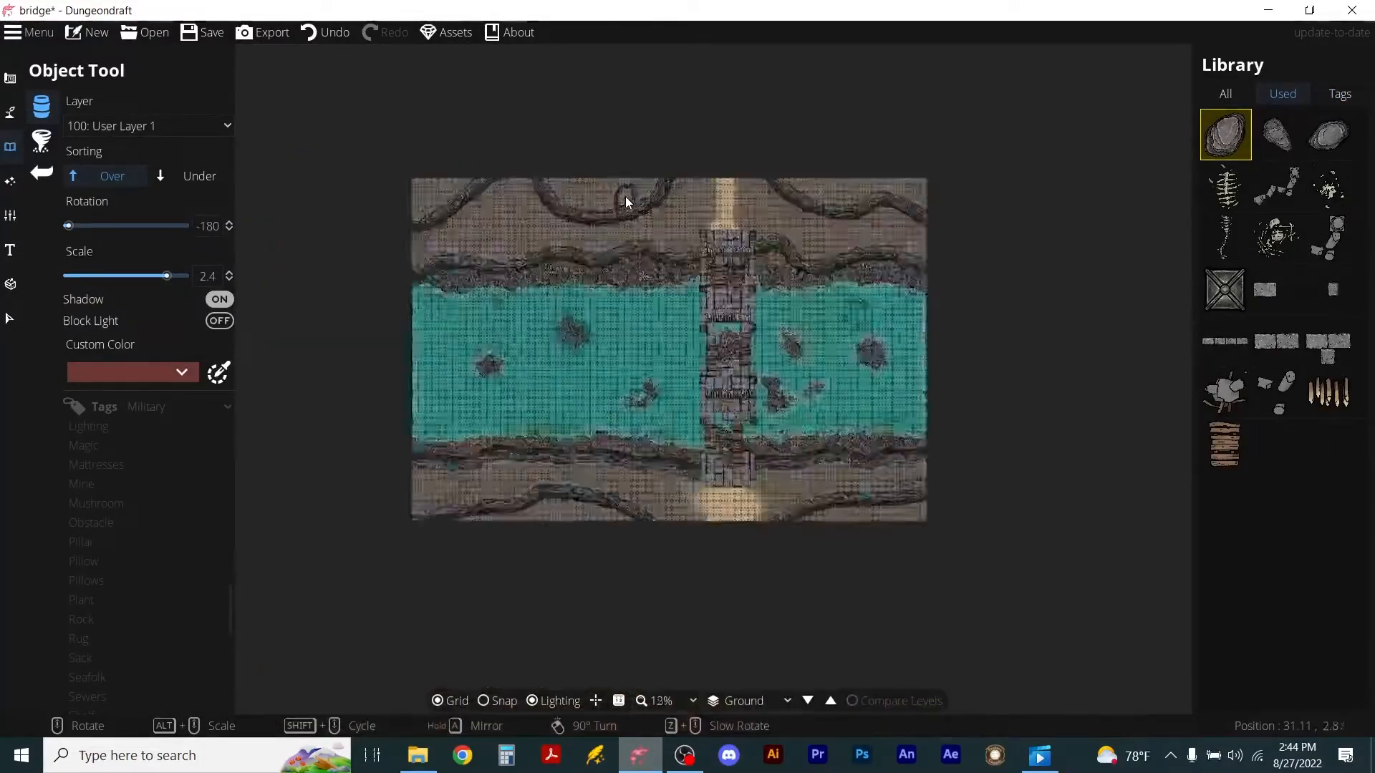
{"action": "scroll", "coordinate": [626, 199], "scroll_direction": "up", "scroll_amount": 5}
{"action": "scroll", "coordinate": [626, 215], "scroll_direction": "down", "scroll_amount": 3}
{"action": "left_click_drag", "start_coordinate": [627, 140], "coordinate": [668, 372]}
{"action": "scroll", "coordinate": [612, 303], "scroll_direction": "up", "scroll_amount": 4}
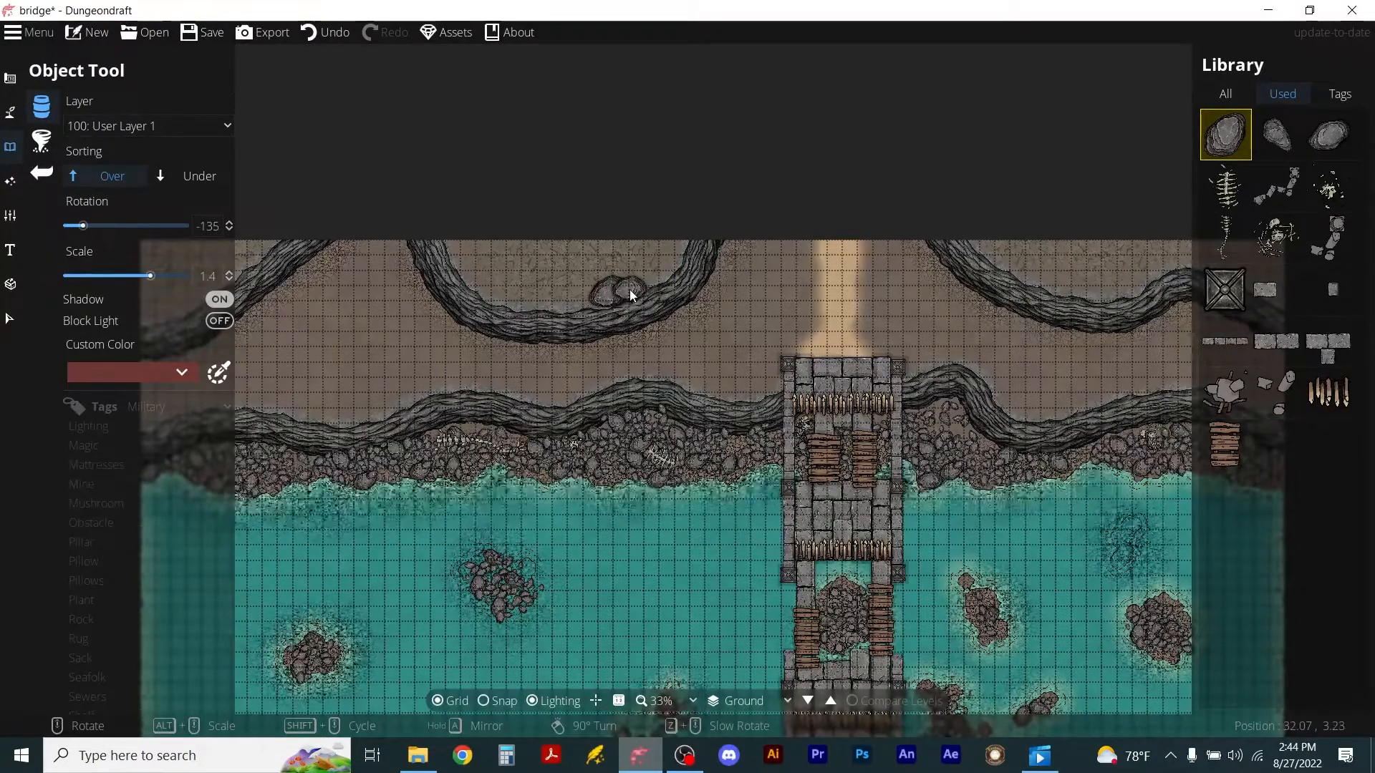
{"action": "left_click", "coordinate": [637, 286]}
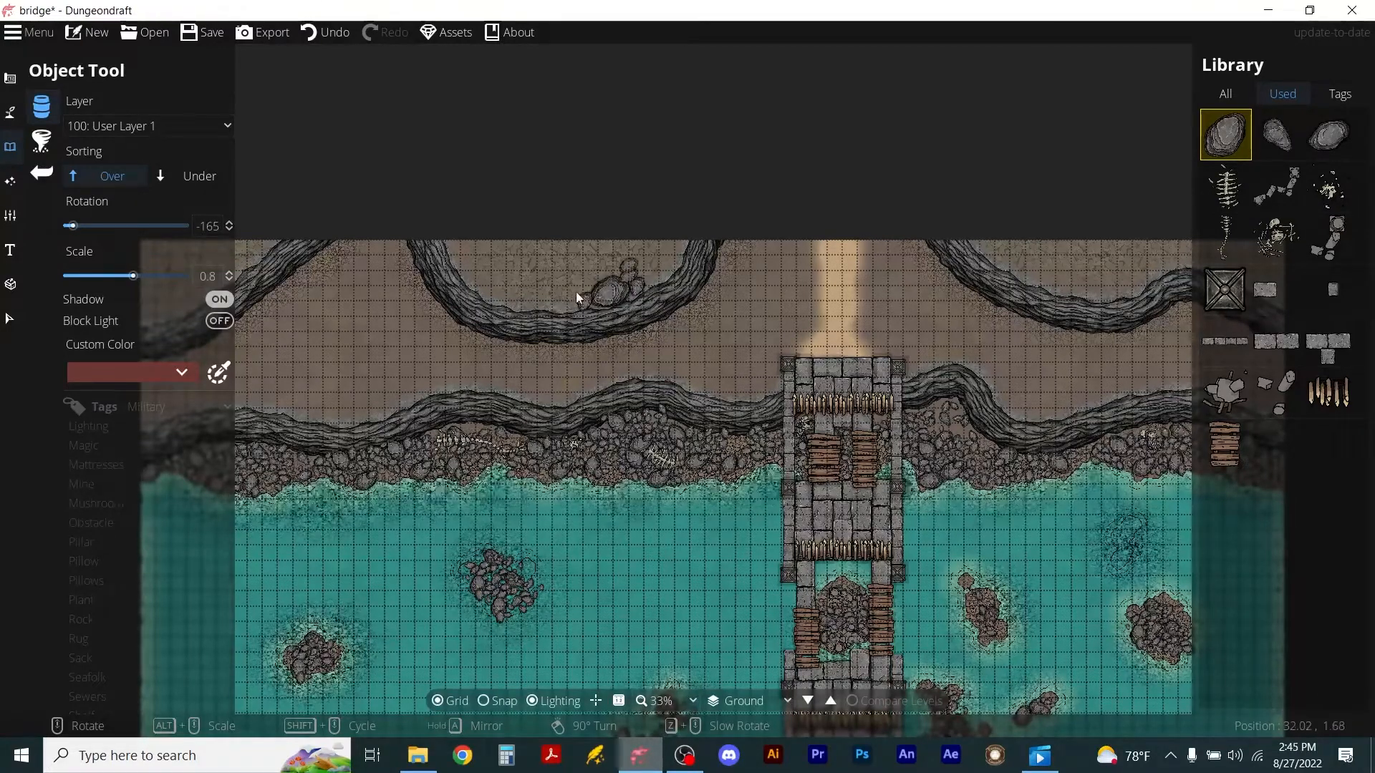
{"action": "scroll", "coordinate": [1044, 268], "scroll_direction": "up", "scroll_amount": 4}
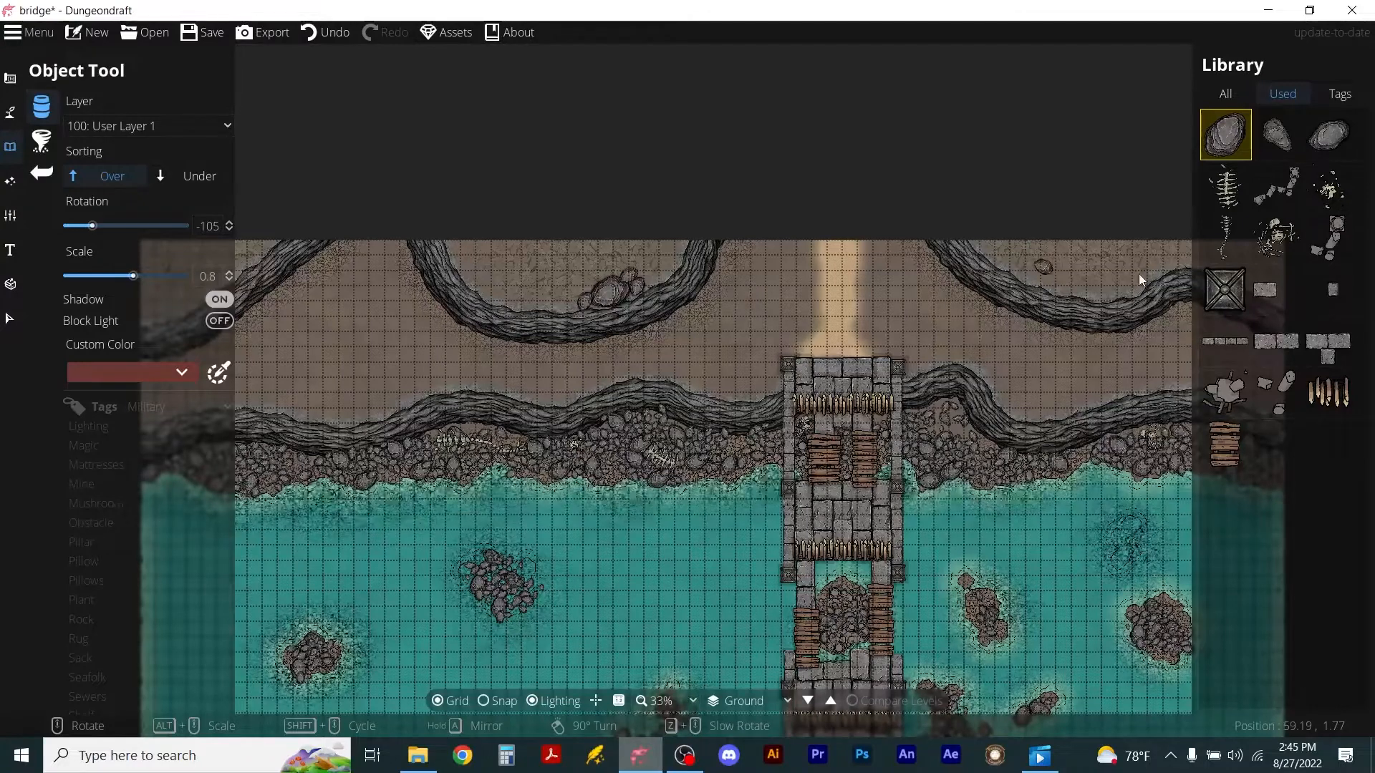
Line a row of grey boulders, scaled down from 1.4 to 1.2, along the inside of the cliff curve northeast of the bridge.
{"action": "left_click", "coordinate": [1328, 134]}
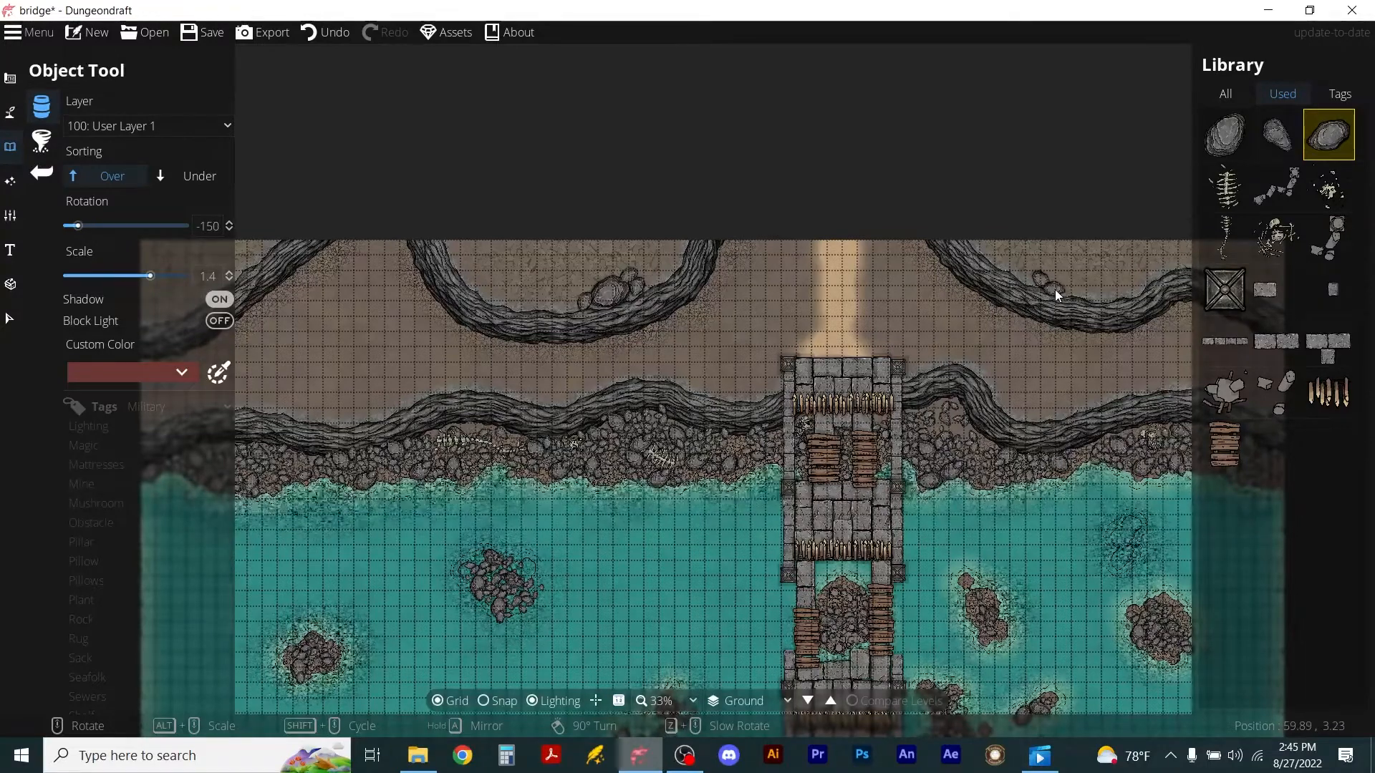
{"action": "scroll", "coordinate": [1029, 274], "scroll_direction": "down", "scroll_amount": 2, "text": "alt"}
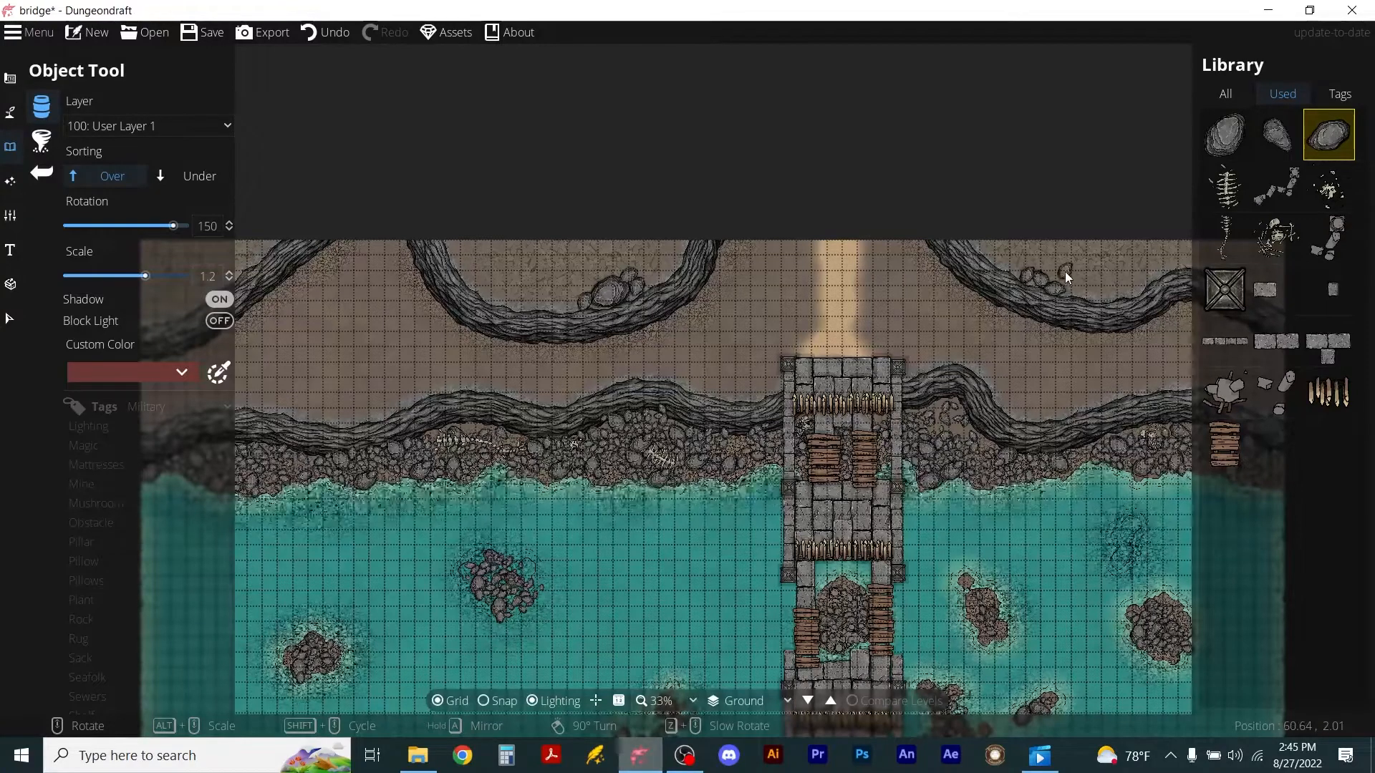
{"action": "left_click", "coordinate": [1068, 294]}
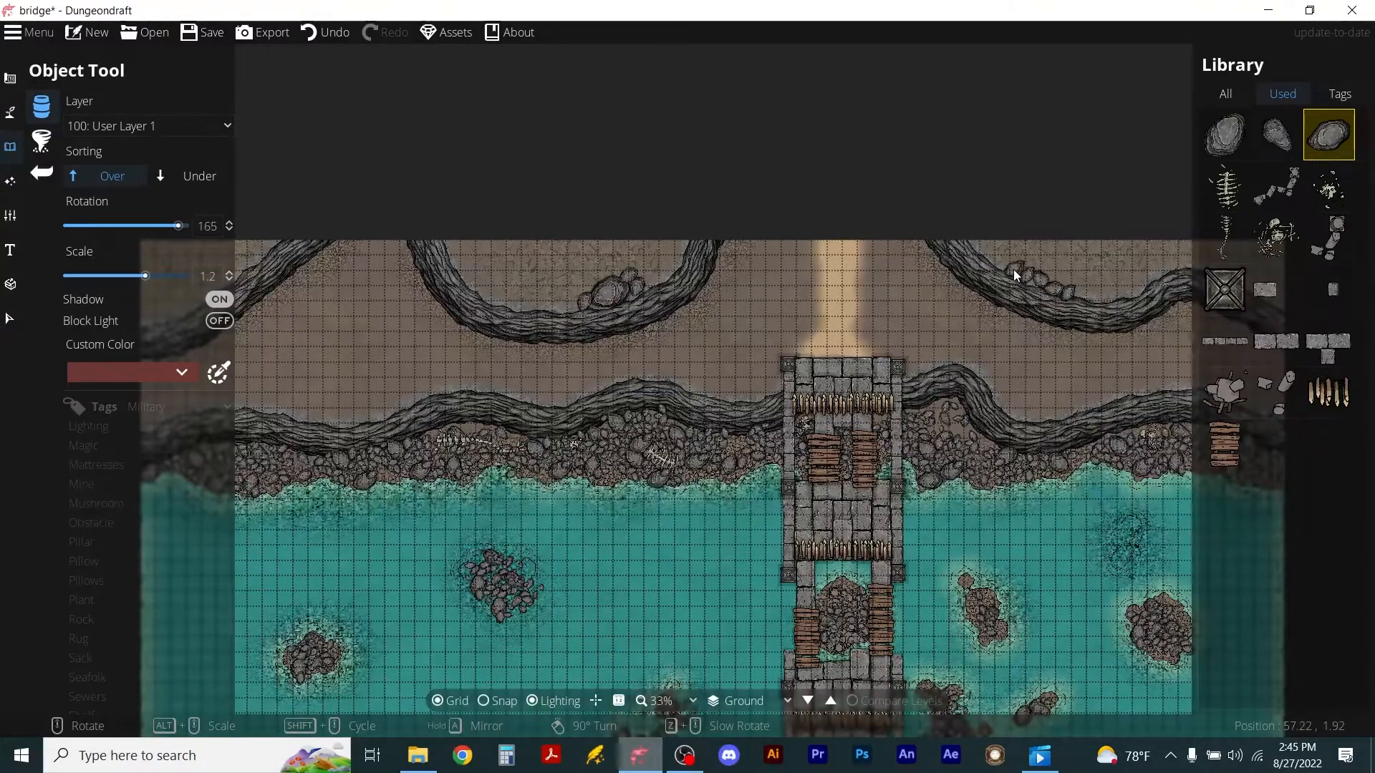
{"action": "left_click", "coordinate": [1003, 265]}
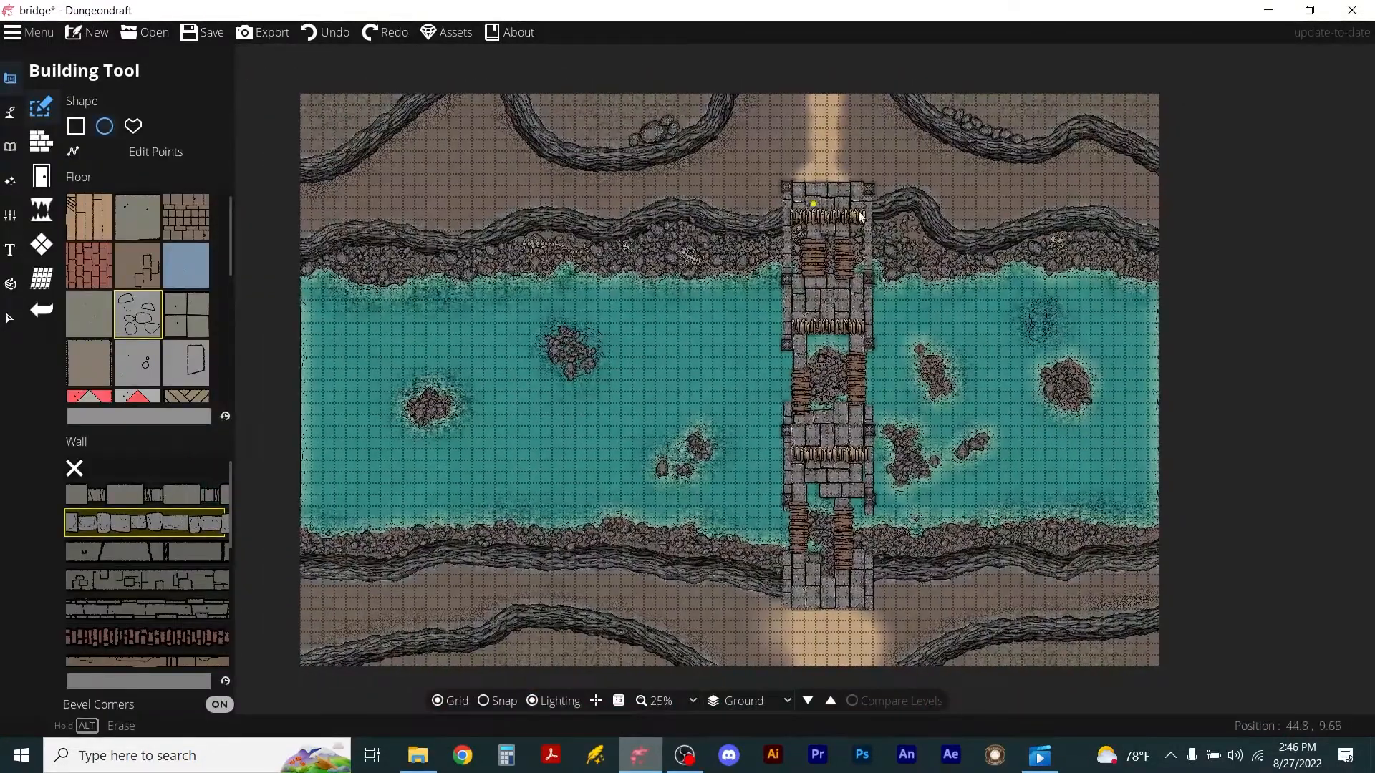
Place four red-ringed goblin tokens at scale 1.2 in a row behind the spikes at the bridge's northern end.
{"action": "left_click", "coordinate": [10, 115]}
{"action": "left_click", "coordinate": [11, 147]}
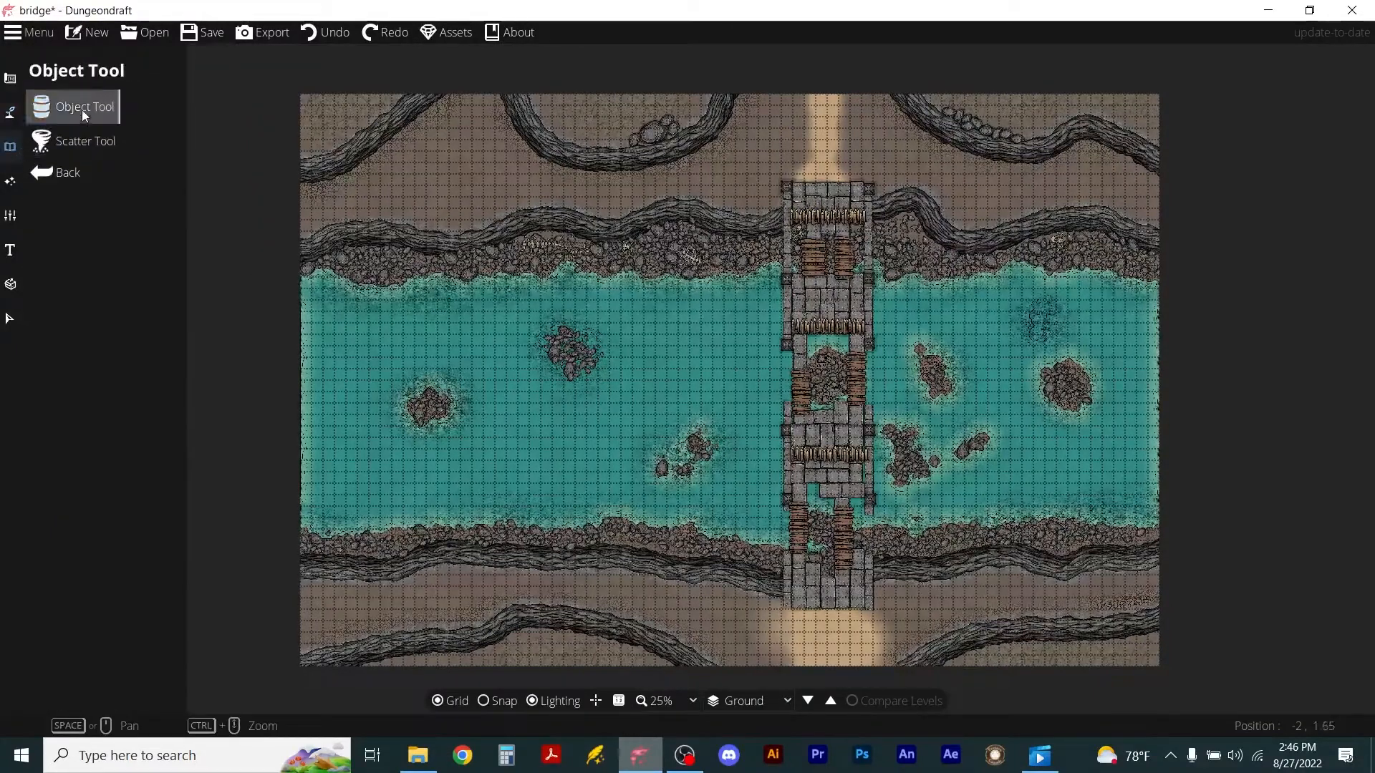
{"action": "left_click", "coordinate": [81, 109]}
{"action": "left_click", "coordinate": [1226, 85]}
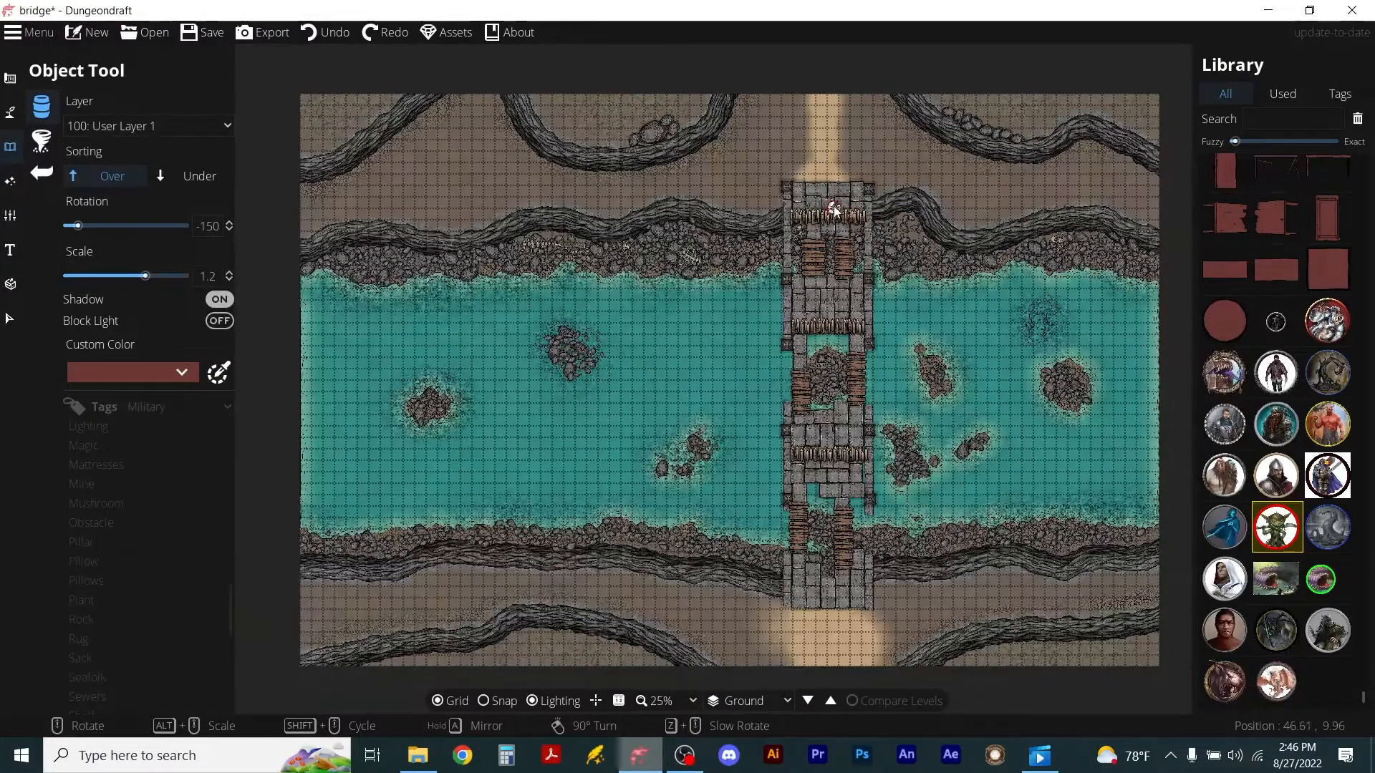
{"action": "scroll", "coordinate": [833, 210], "scroll_direction": "up", "scroll_amount": 4}
{"action": "scroll", "coordinate": [950, 213], "scroll_direction": "down", "scroll_amount": 7}
{"action": "scroll", "coordinate": [947, 215], "scroll_direction": "down", "scroll_amount": 7}
{"action": "left_click", "coordinate": [947, 213]}
{"action": "left_click", "coordinate": [875, 214]}
{"action": "left_click", "coordinate": [809, 213]}
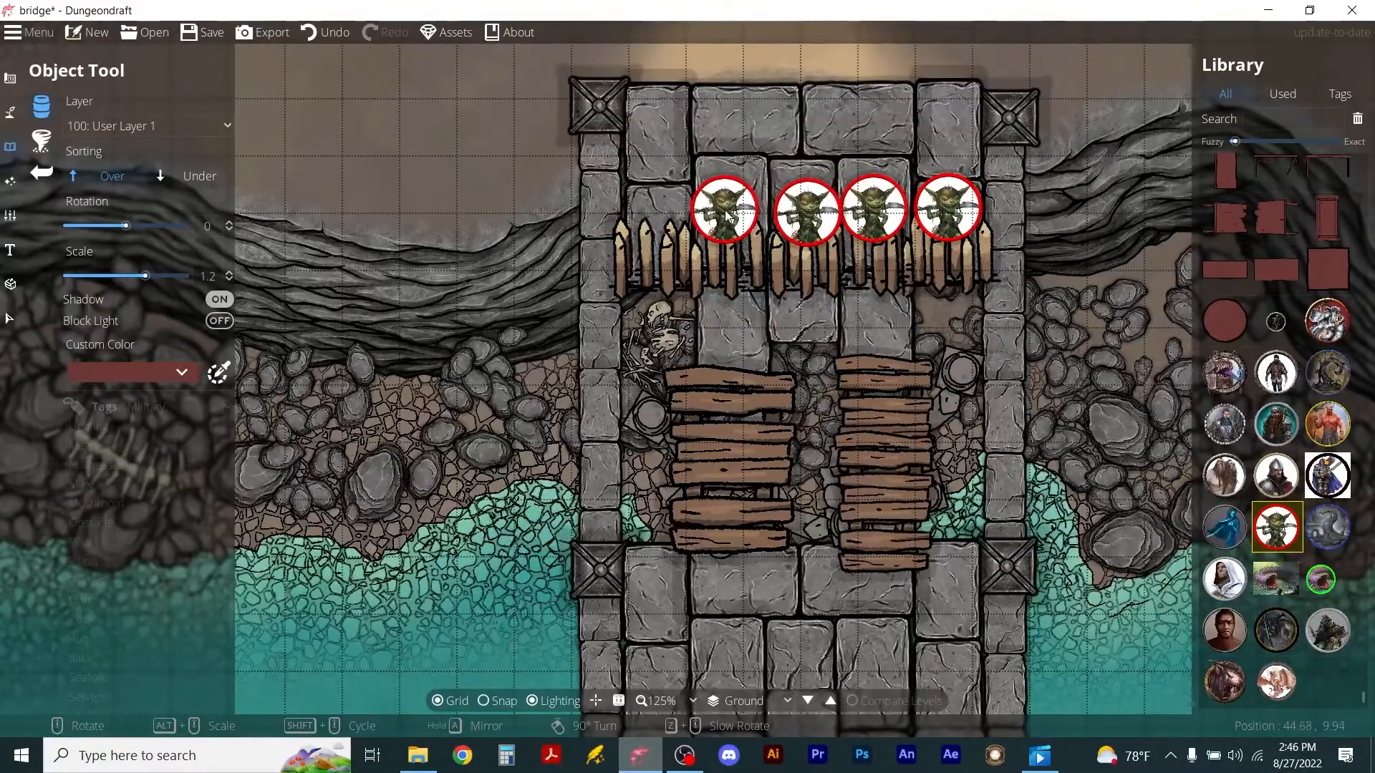
{"action": "left_click", "coordinate": [733, 212]}
Place three goblin tokens side by side at the spike row just north of the bridge's central gap.
{"action": "scroll", "coordinate": [837, 368], "scroll_direction": "down", "scroll_amount": 3}
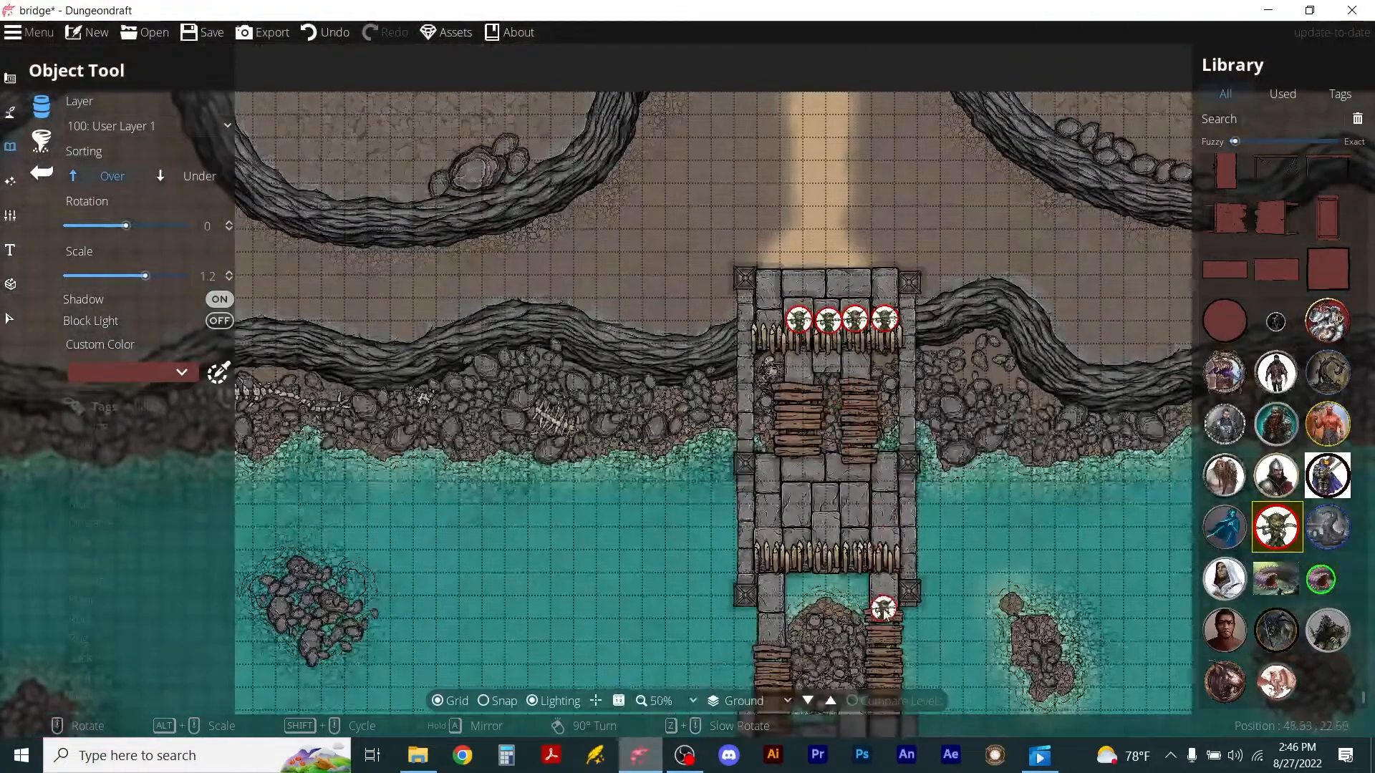
{"action": "left_click_drag", "start_coordinate": [883, 609], "coordinate": [873, 434]}
{"action": "left_click", "coordinate": [788, 372]}
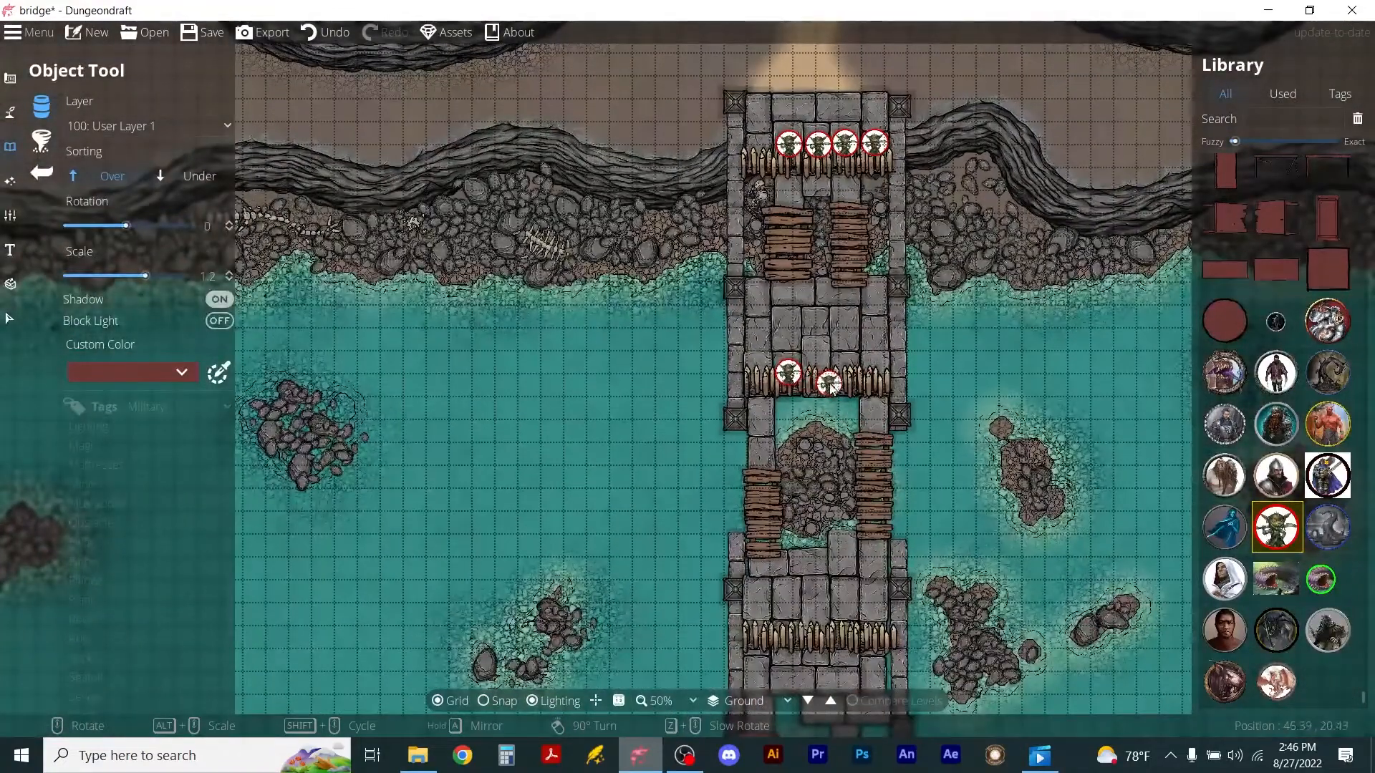
{"action": "left_click", "coordinate": [821, 372]}
{"action": "left_click", "coordinate": [846, 370]}
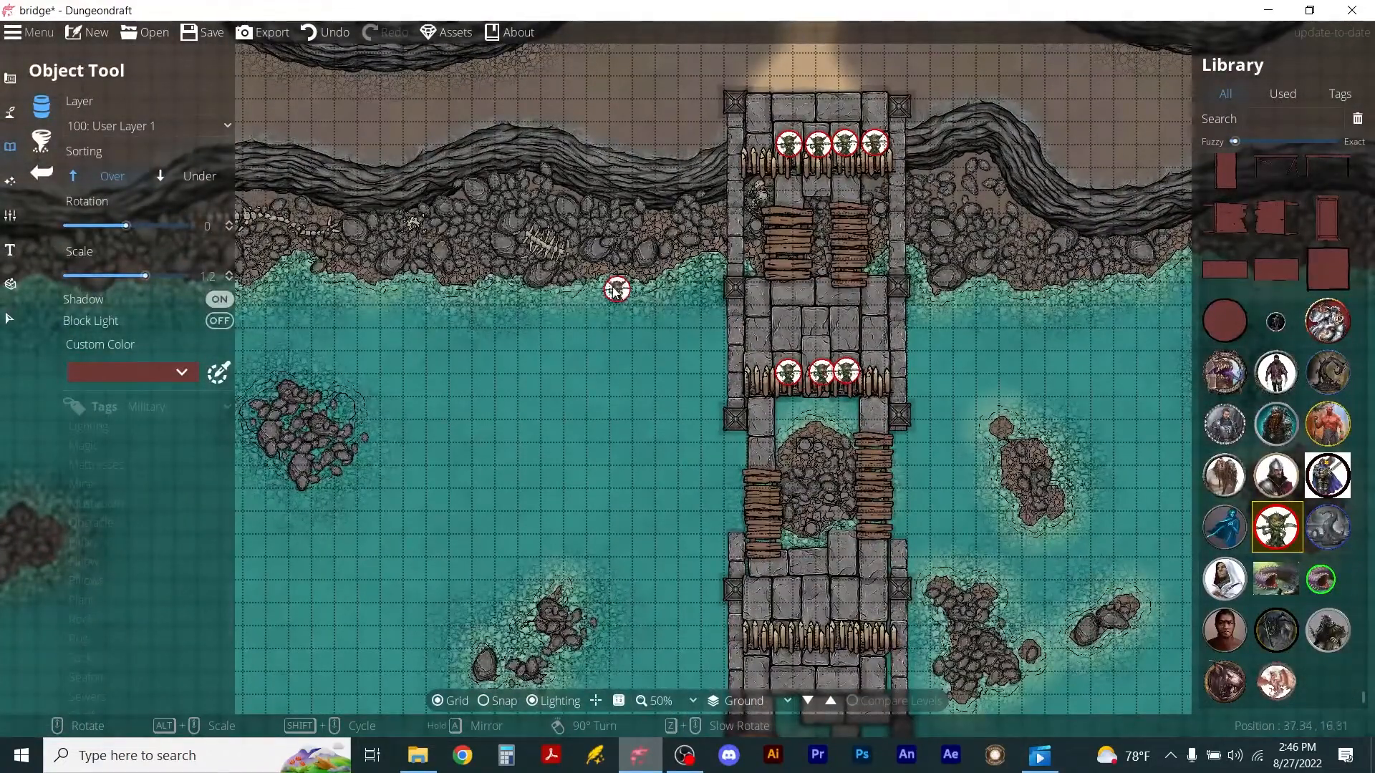
Place a goblin token and an Ettin token beside the boulder cluster in the cliff curve northwest of the bridge.
{"action": "scroll", "coordinate": [615, 293], "scroll_direction": "down", "scroll_amount": 4}
{"action": "scroll", "coordinate": [585, 208], "scroll_direction": "up", "scroll_amount": 4}
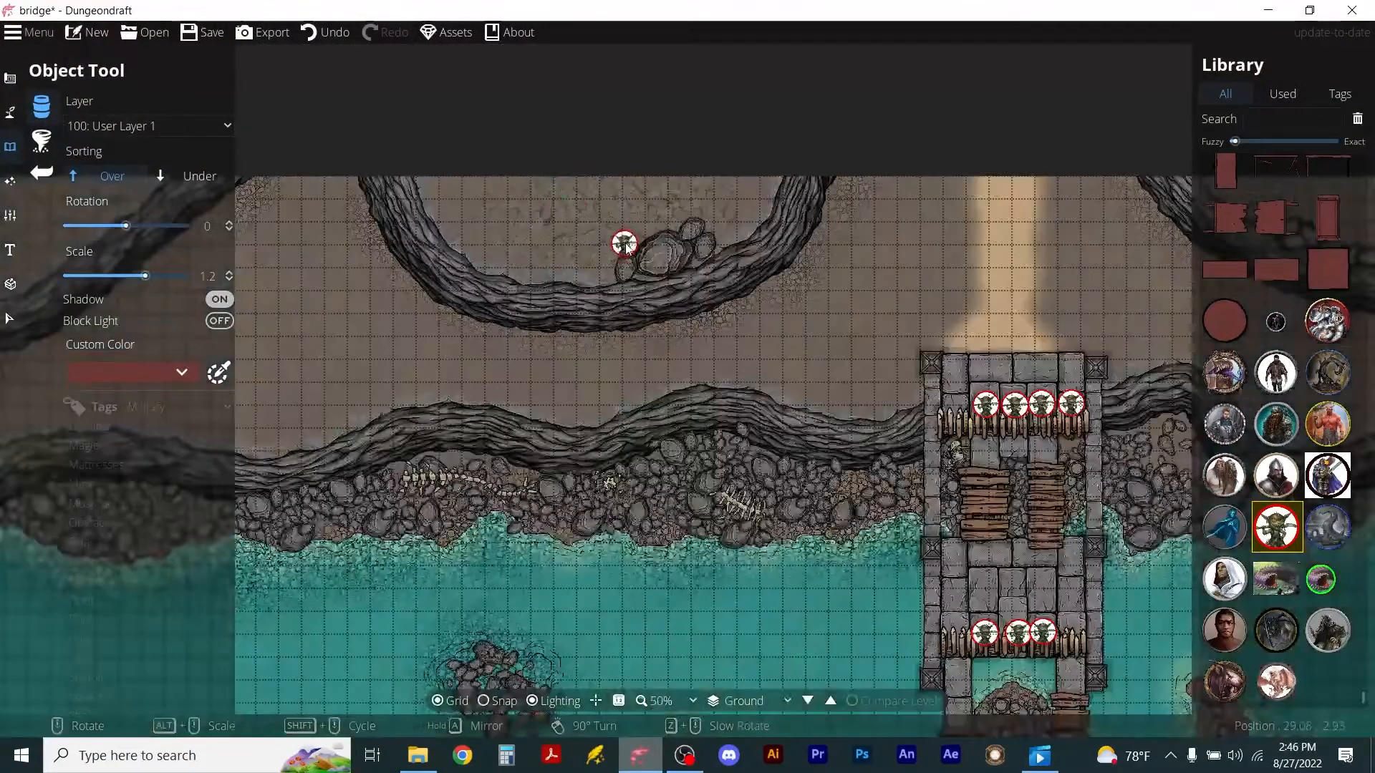
{"action": "mouse_move", "coordinate": [1226, 480]}
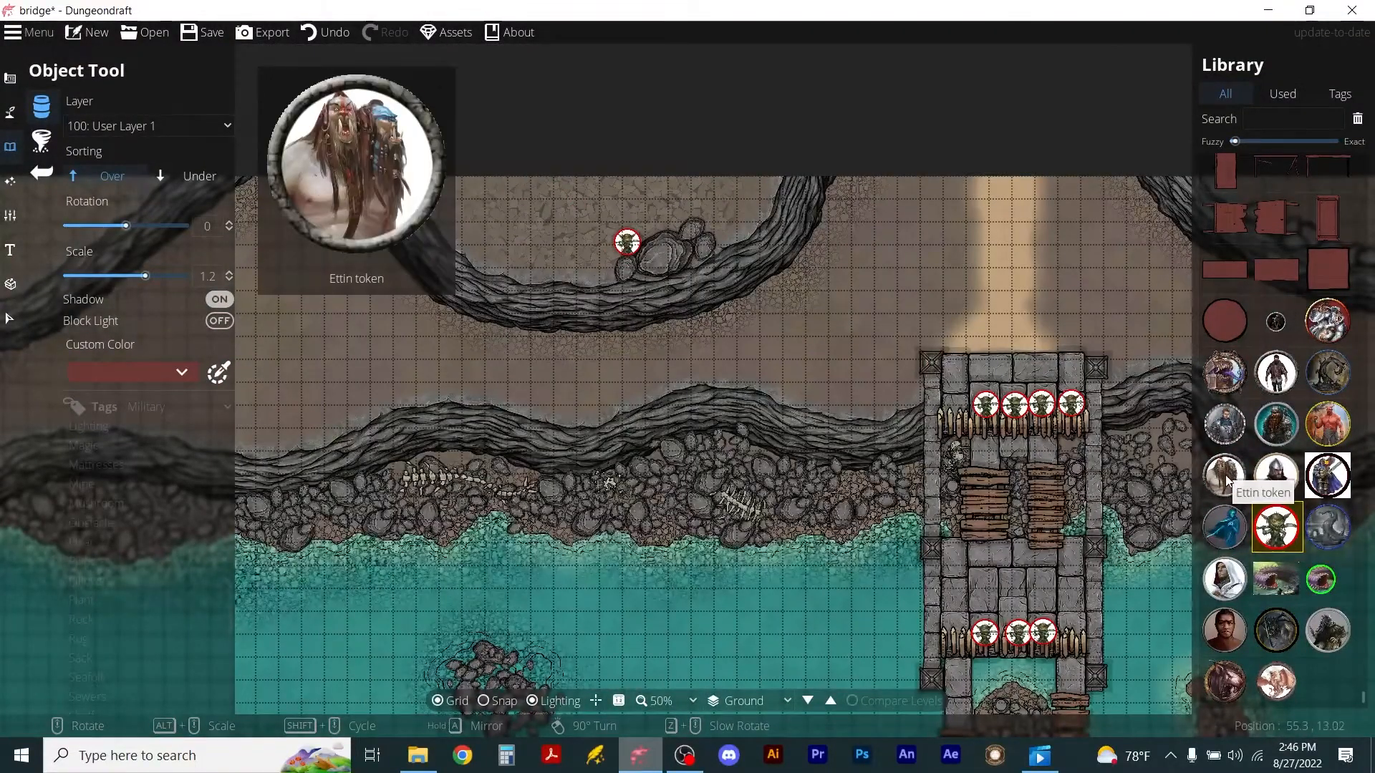
{"action": "mouse_move", "coordinate": [1321, 337]}
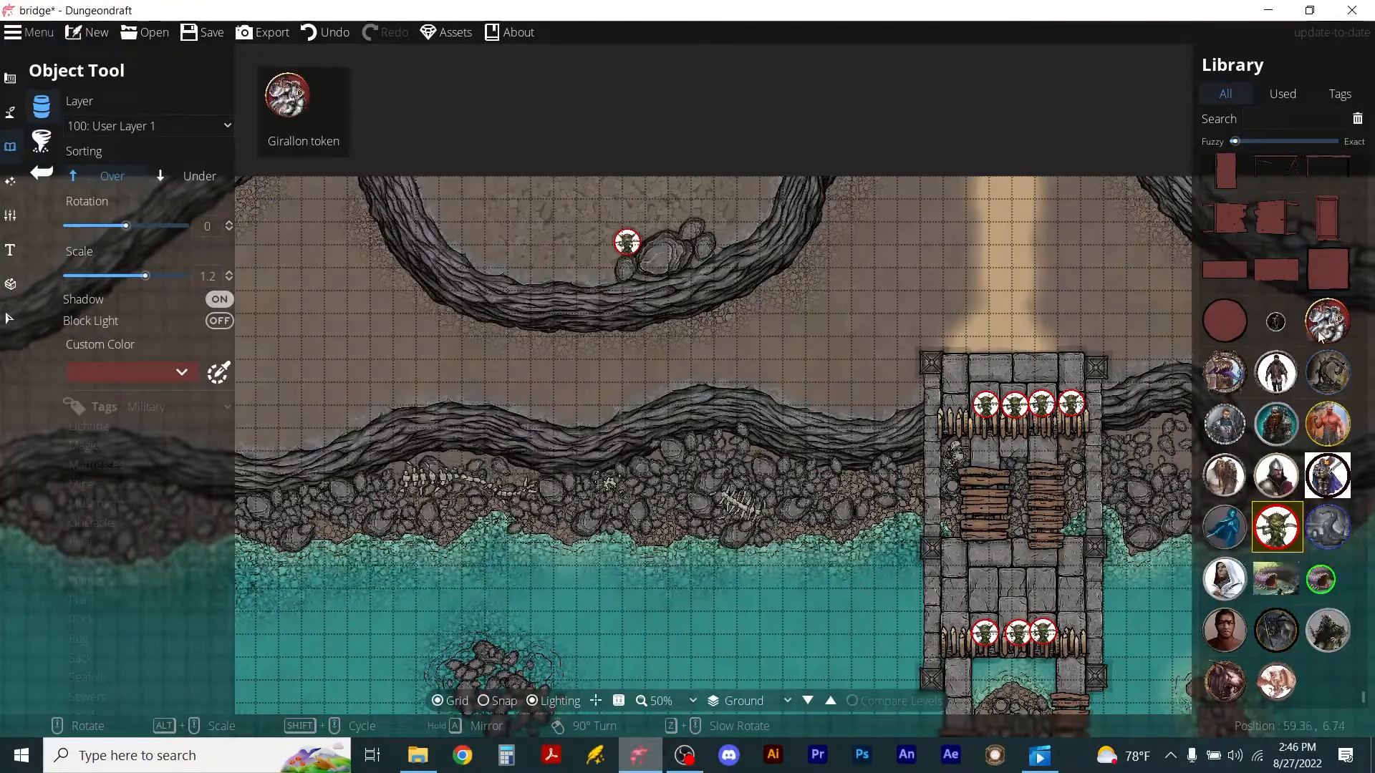
{"action": "mouse_move", "coordinate": [1243, 372]}
{"action": "mouse_move", "coordinate": [1329, 641]}
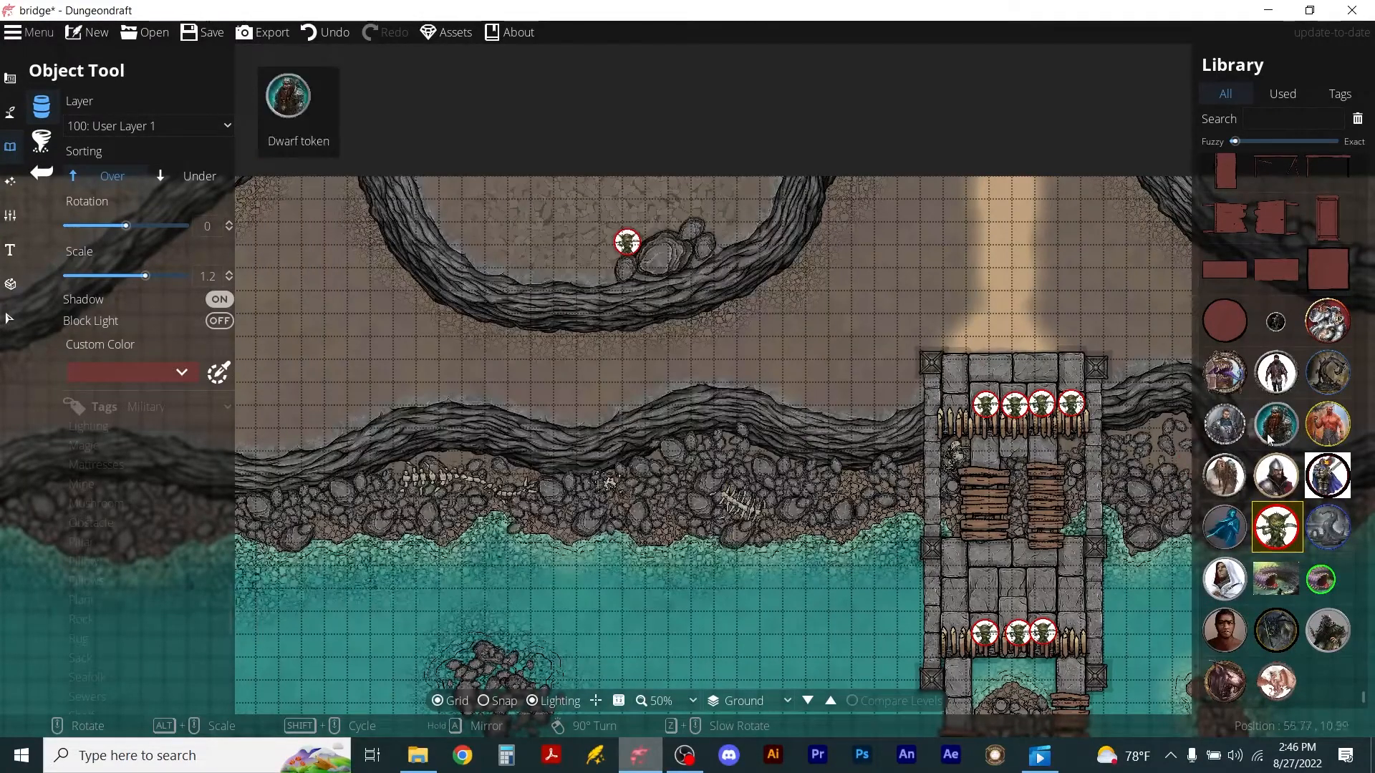
{"action": "mouse_move", "coordinate": [1271, 433]}
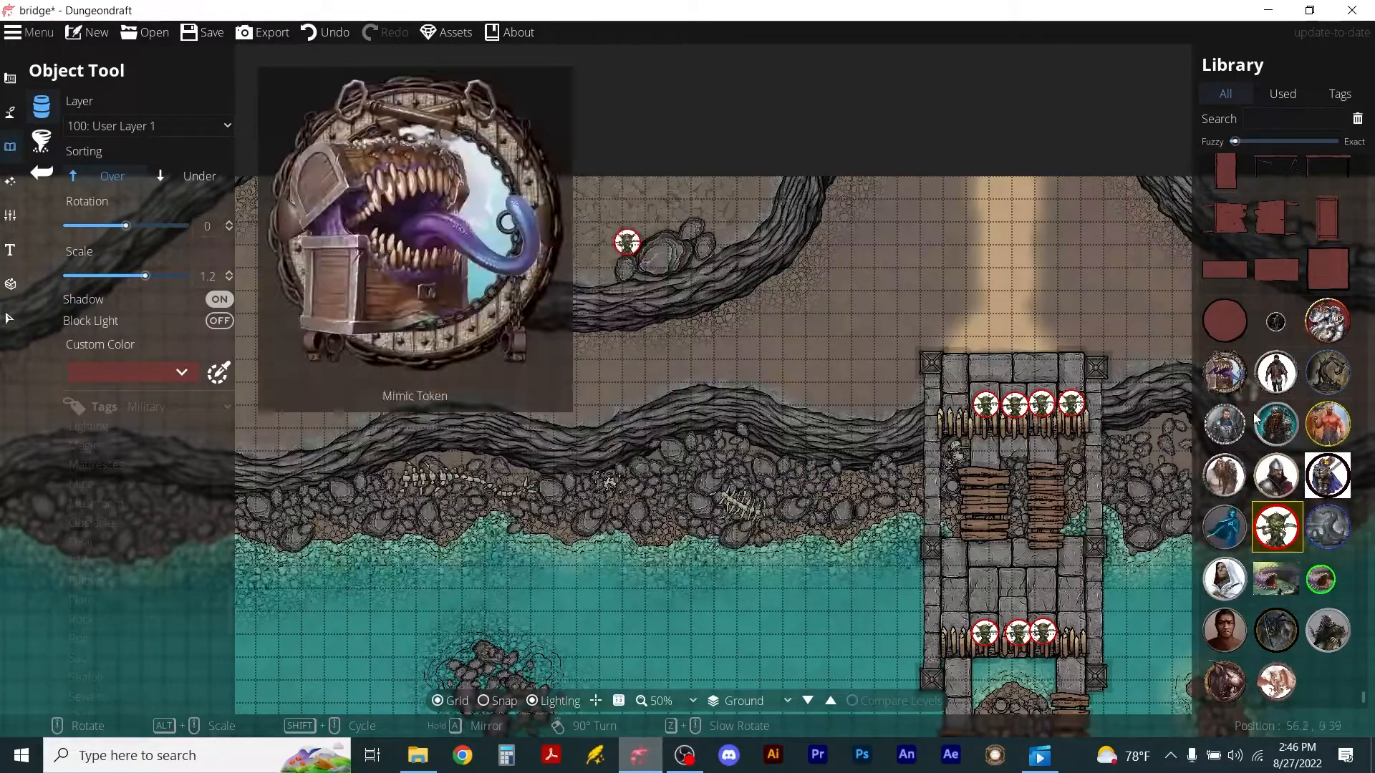
{"action": "left_click", "coordinate": [1224, 484]}
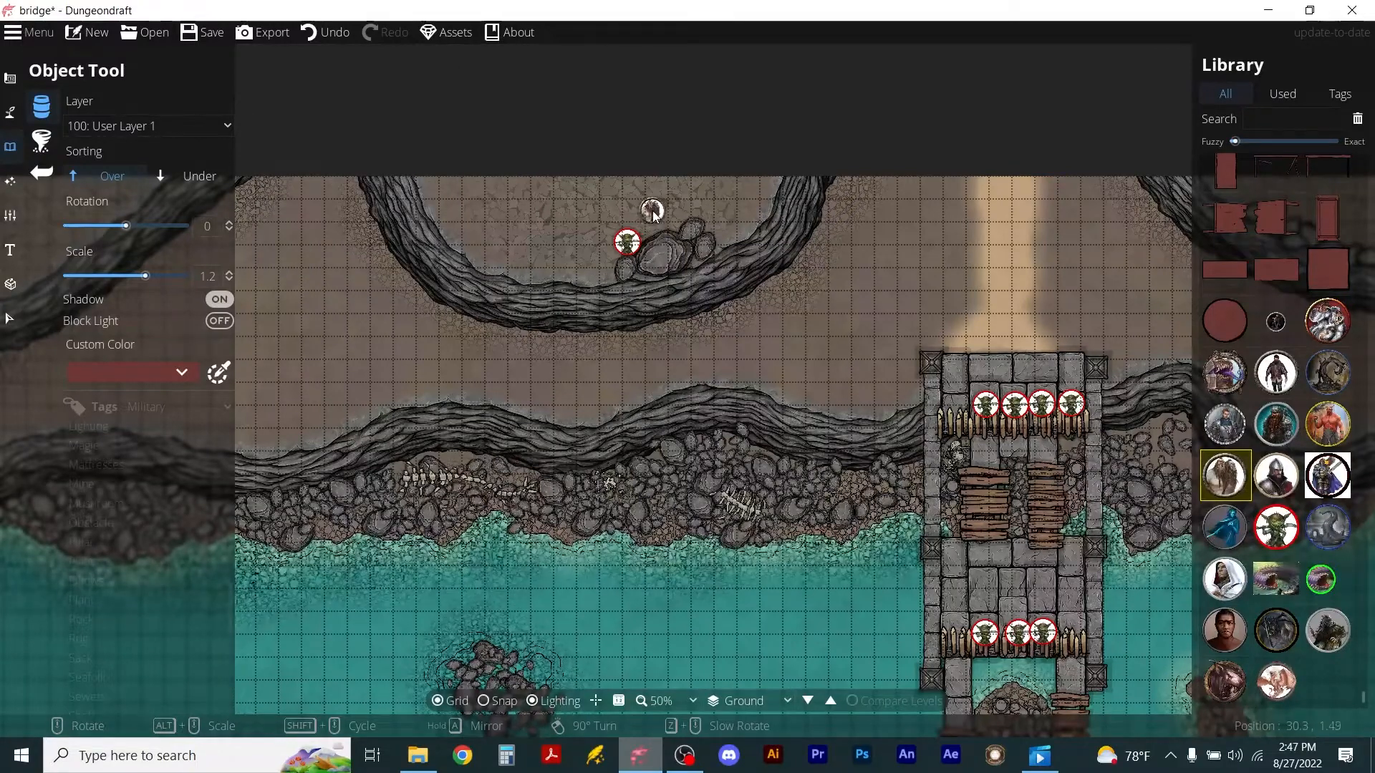
Place three Ettin tokens at scale 1.2 behind the spike row between the bridge's central and southern gaps.
{"action": "left_click_drag", "start_coordinate": [1082, 307], "coordinate": [723, 333]}
{"action": "mouse_move", "coordinate": [1325, 369]}
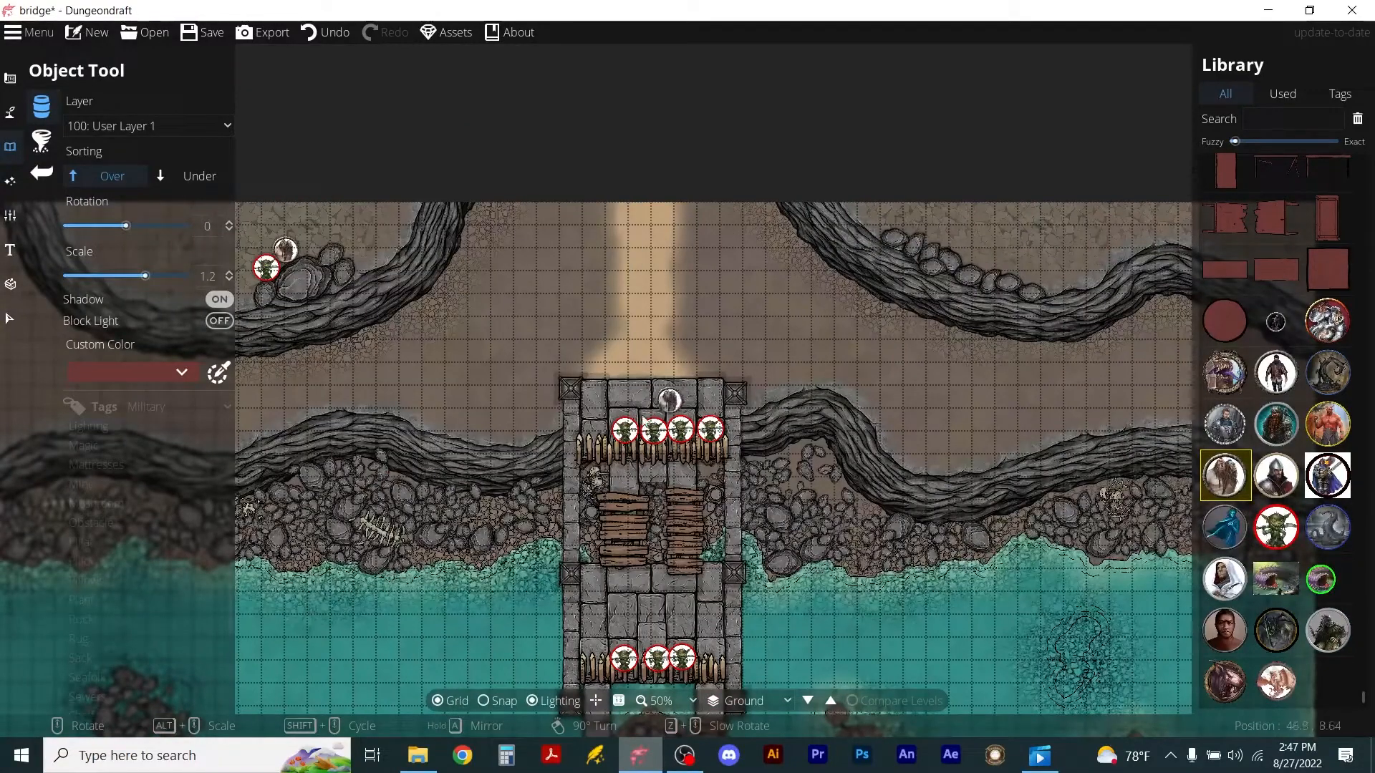
{"action": "left_click_drag", "start_coordinate": [715, 537], "coordinate": [835, 251]}
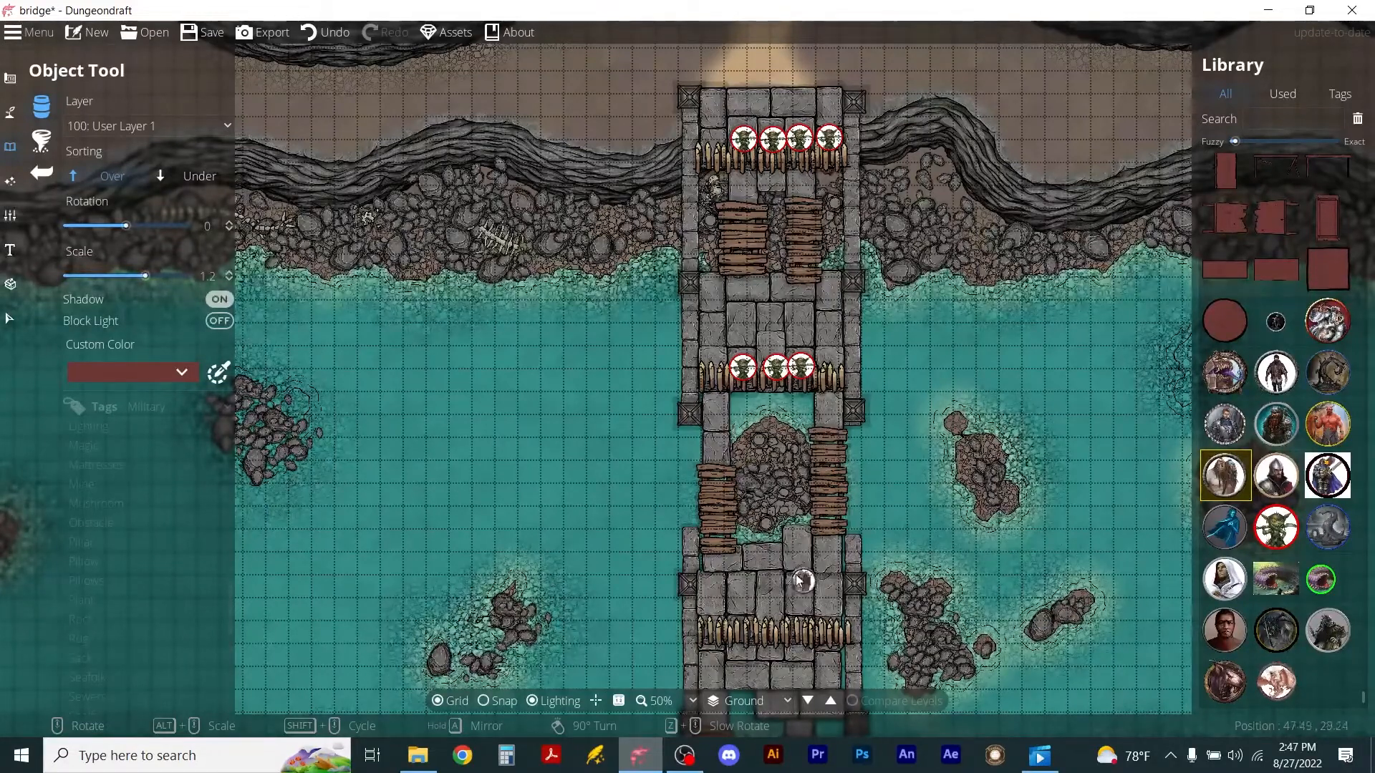
{"action": "left_click_drag", "start_coordinate": [814, 577], "coordinate": [773, 315]}
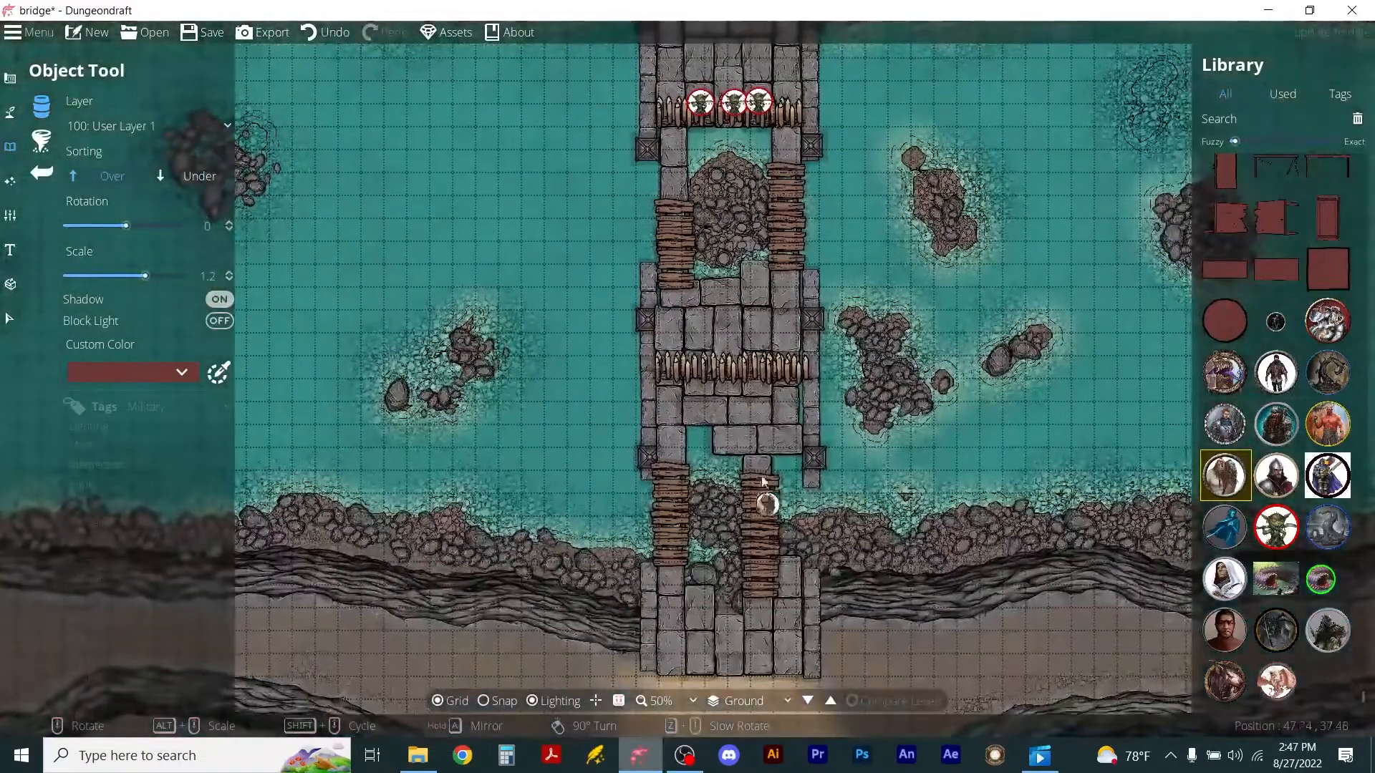
{"action": "left_click", "coordinate": [693, 349]}
{"action": "left_click", "coordinate": [729, 349]}
{"action": "left_click", "coordinate": [772, 349]}
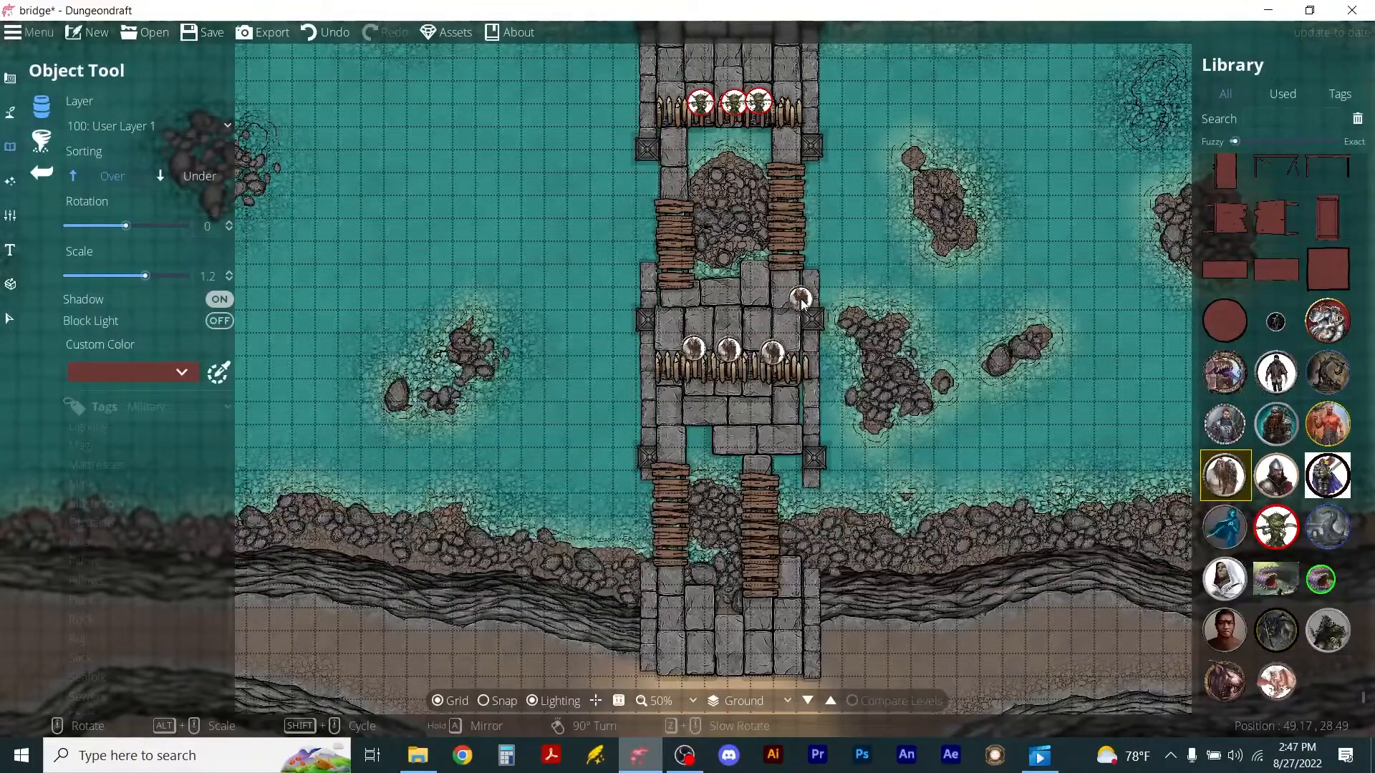
Leave object placement and save the bridge map.
{"action": "scroll", "coordinate": [802, 294], "scroll_direction": "down", "scroll_amount": 5}
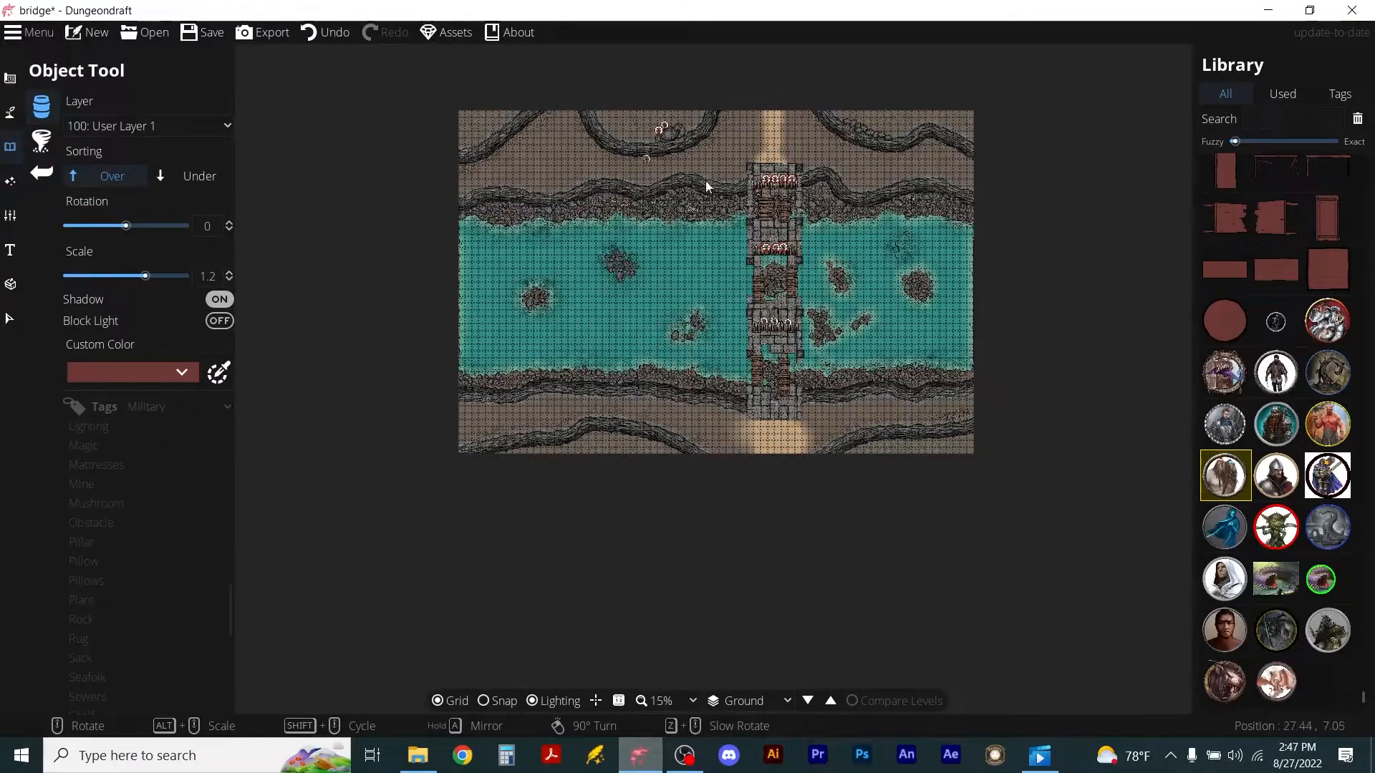
{"action": "scroll", "coordinate": [867, 271], "scroll_direction": "up", "scroll_amount": 2}
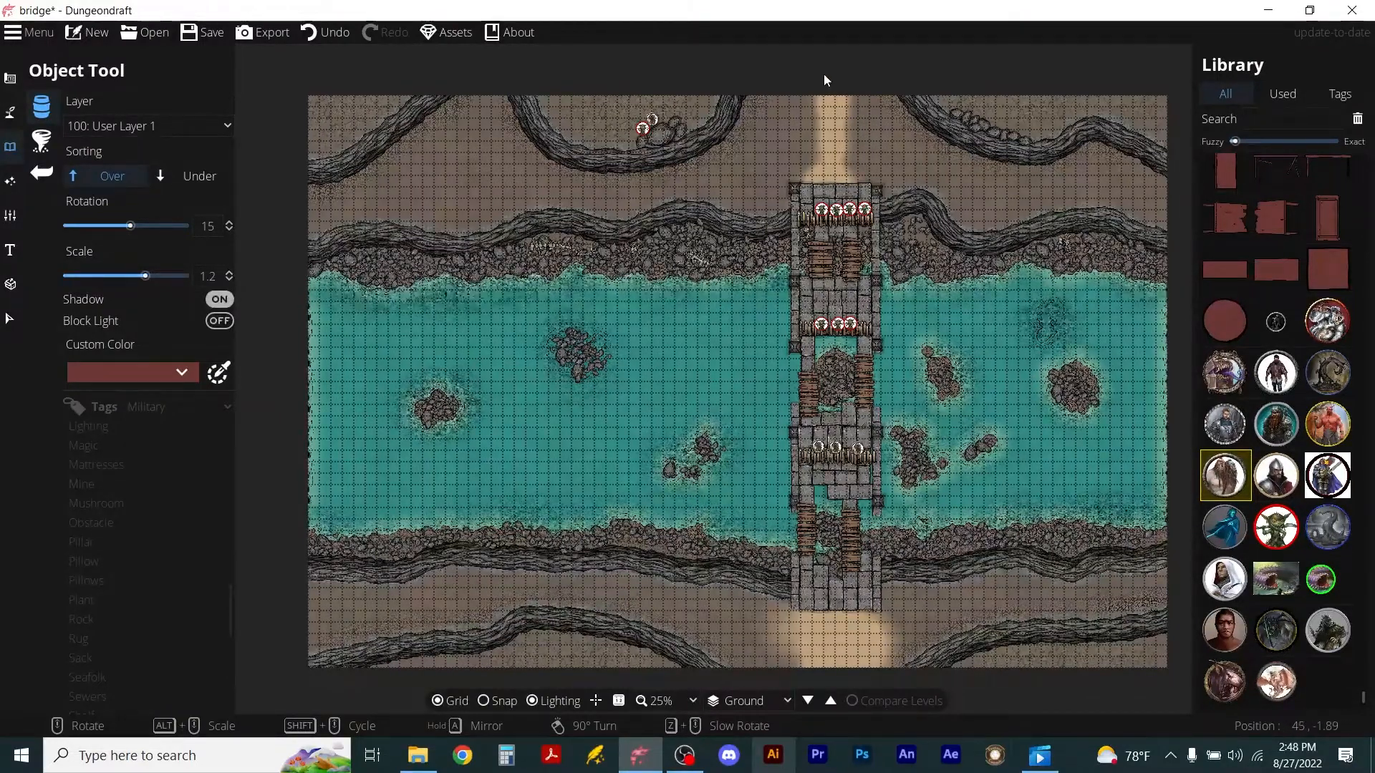
{"action": "left_click", "coordinate": [4, 106]}
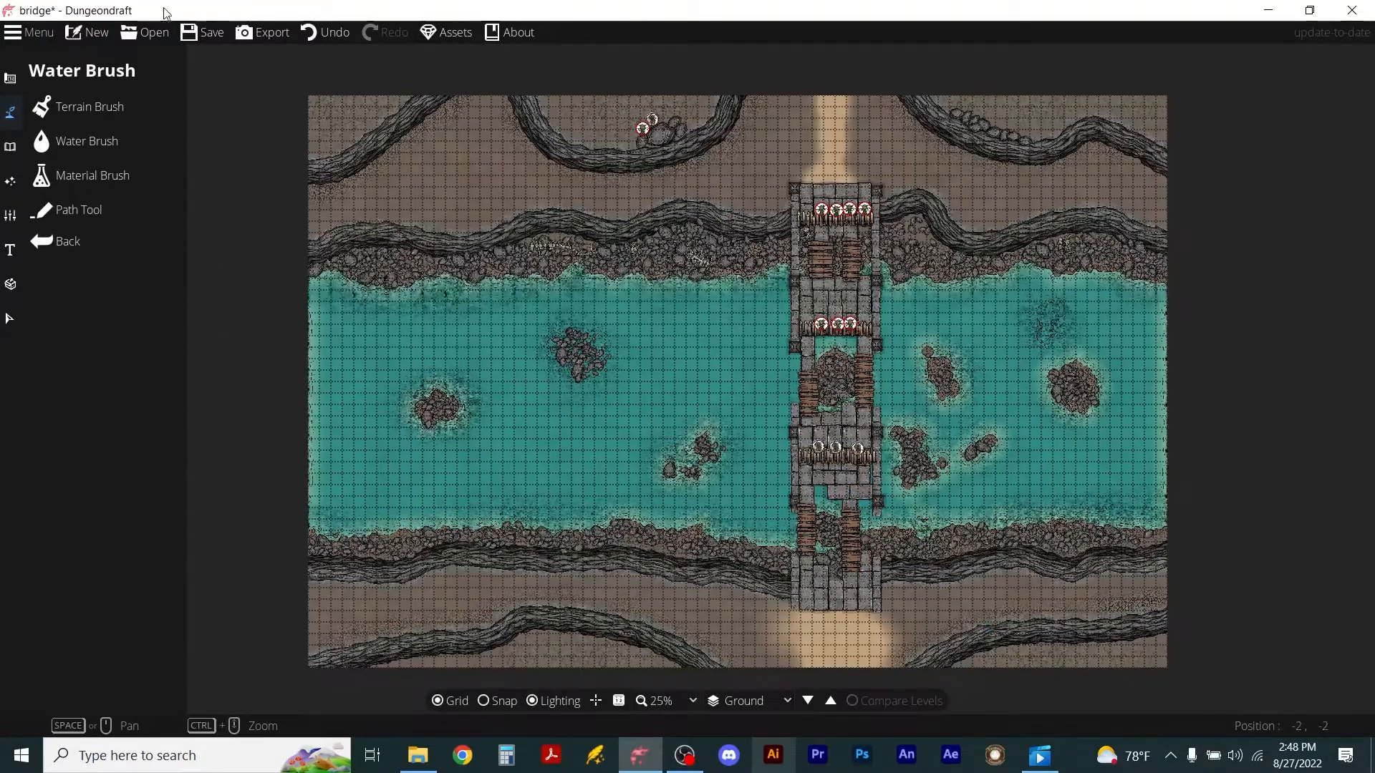
{"action": "left_click", "coordinate": [203, 32]}
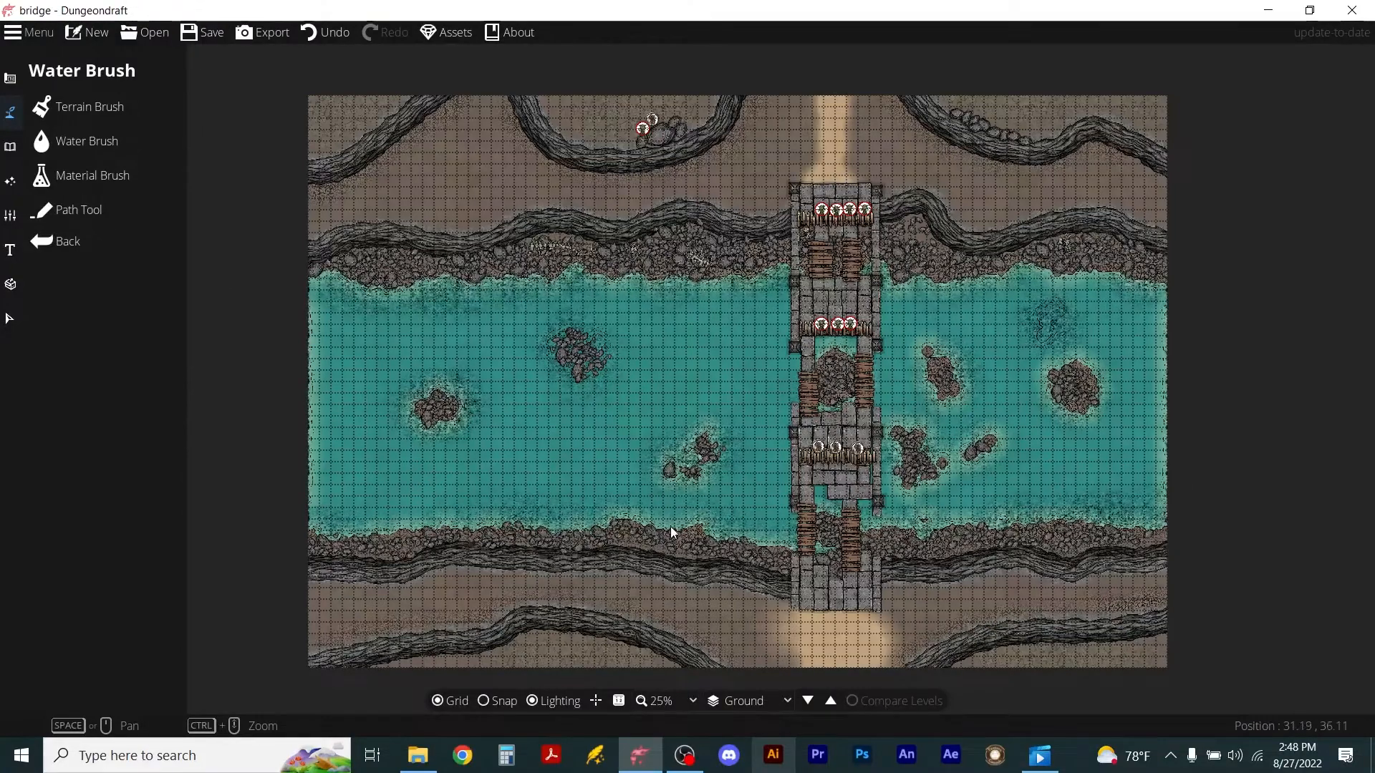
Examine the whole map, then the bridge's southern plank crossings and the token positions around the central gap up close.
{"action": "scroll", "coordinate": [1051, 577], "scroll_direction": "up", "scroll_amount": 5, "text": "ctrl"}
{"action": "scroll", "coordinate": [994, 496], "scroll_direction": "up", "scroll_amount": 1, "text": "ctrl"}
{"action": "scroll", "coordinate": [960, 452], "scroll_direction": "down", "scroll_amount": 6, "text": "ctrl"}
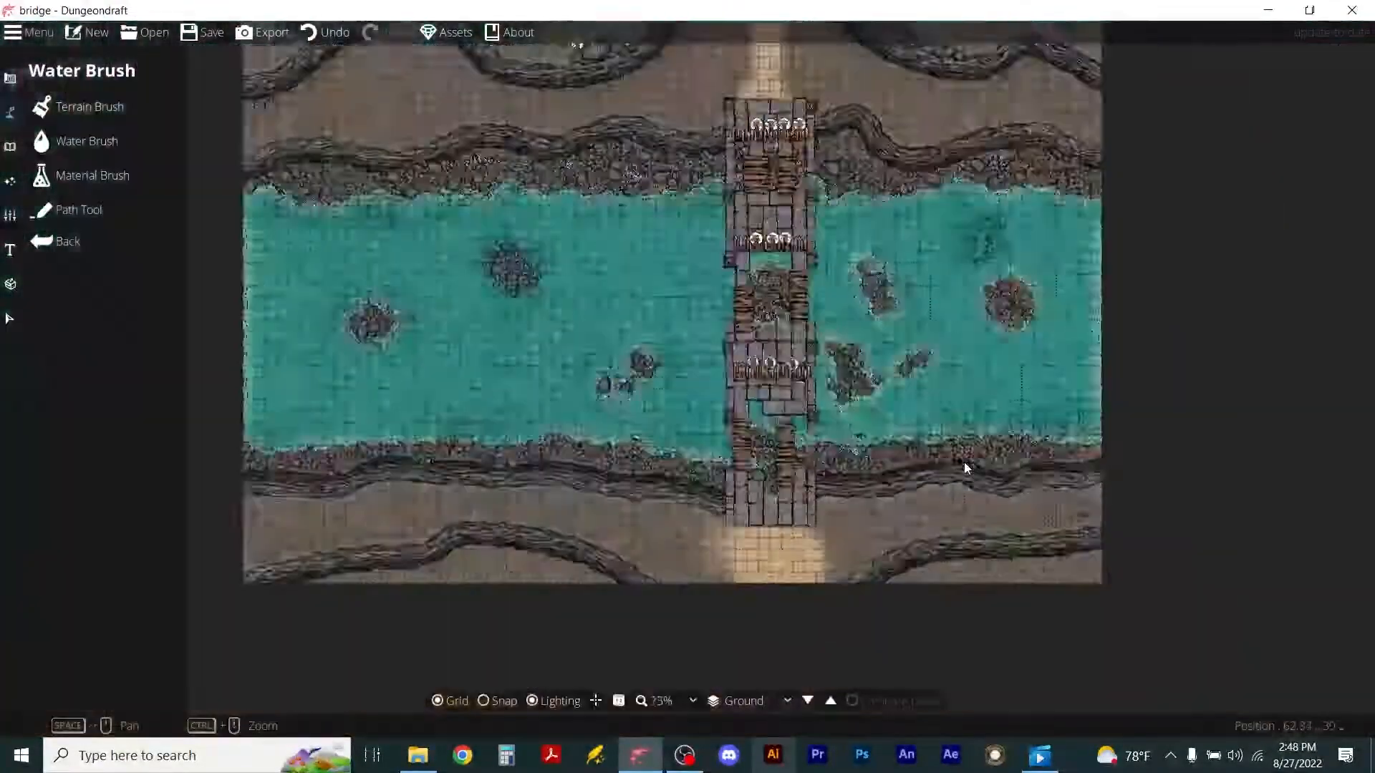
{"action": "scroll", "coordinate": [939, 373], "scroll_direction": "down", "scroll_amount": 2, "text": "ctrl"}
{"action": "scroll", "coordinate": [938, 363], "scroll_direction": "up", "scroll_amount": 2, "text": "ctrl"}
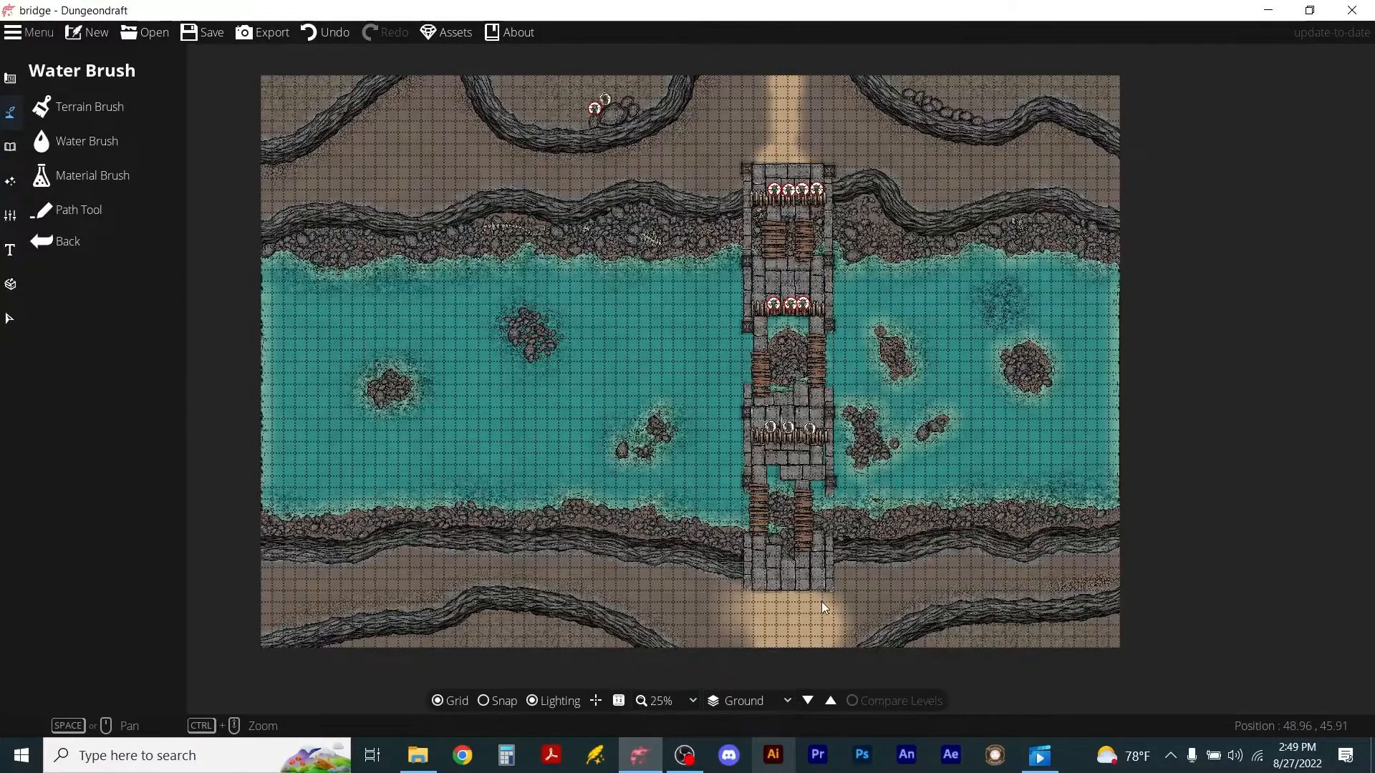
{"action": "scroll", "coordinate": [822, 601], "scroll_direction": "up", "scroll_amount": 2}
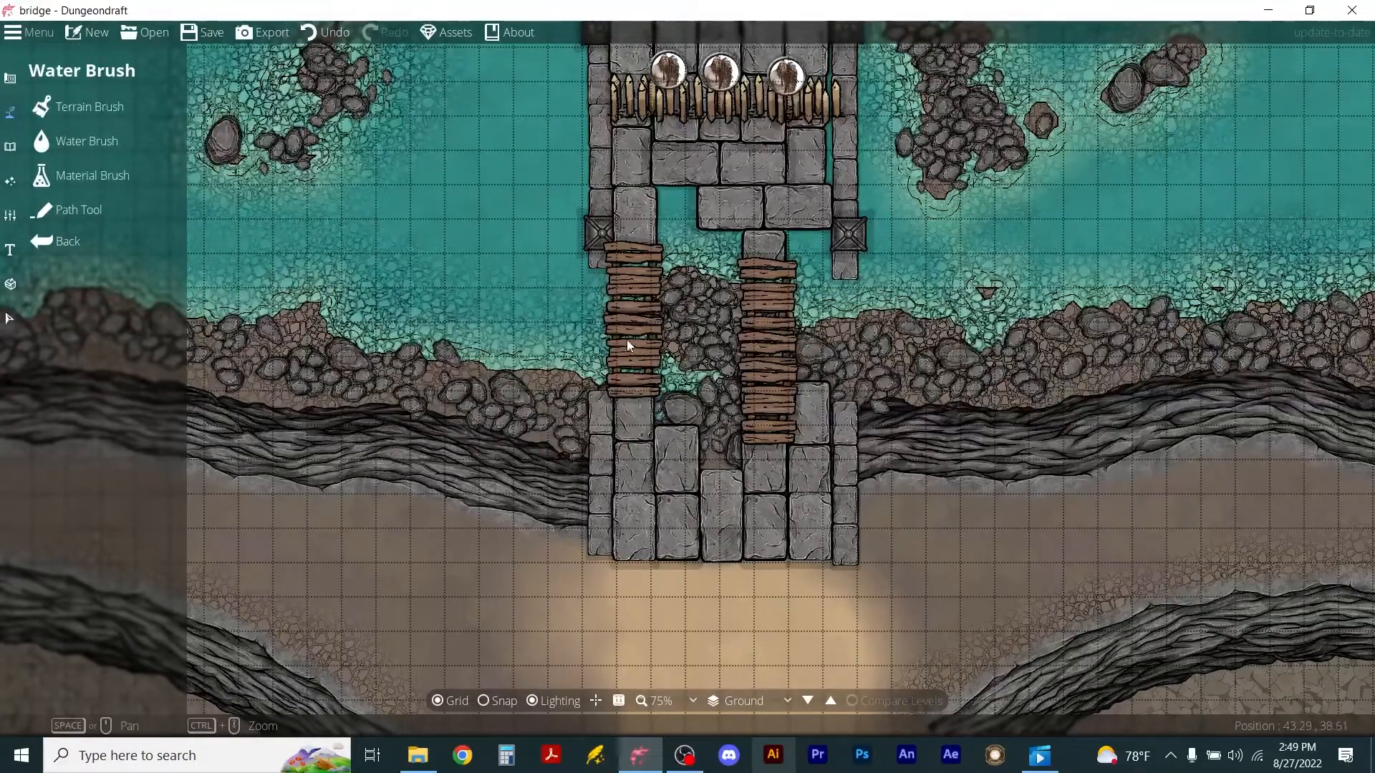
{"action": "scroll", "coordinate": [883, 204], "scroll_direction": "down", "scroll_amount": 2}
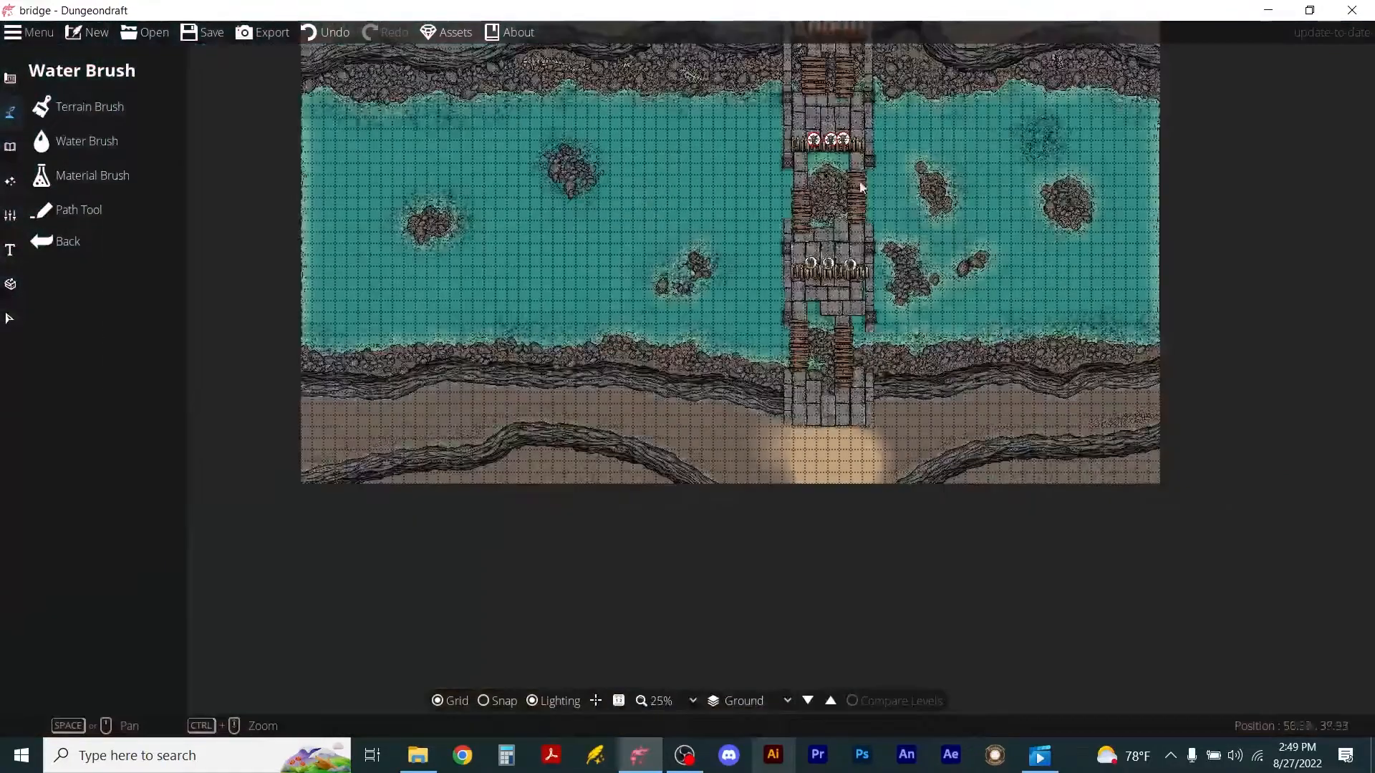
{"action": "scroll", "coordinate": [859, 172], "scroll_direction": "up", "scroll_amount": 2}
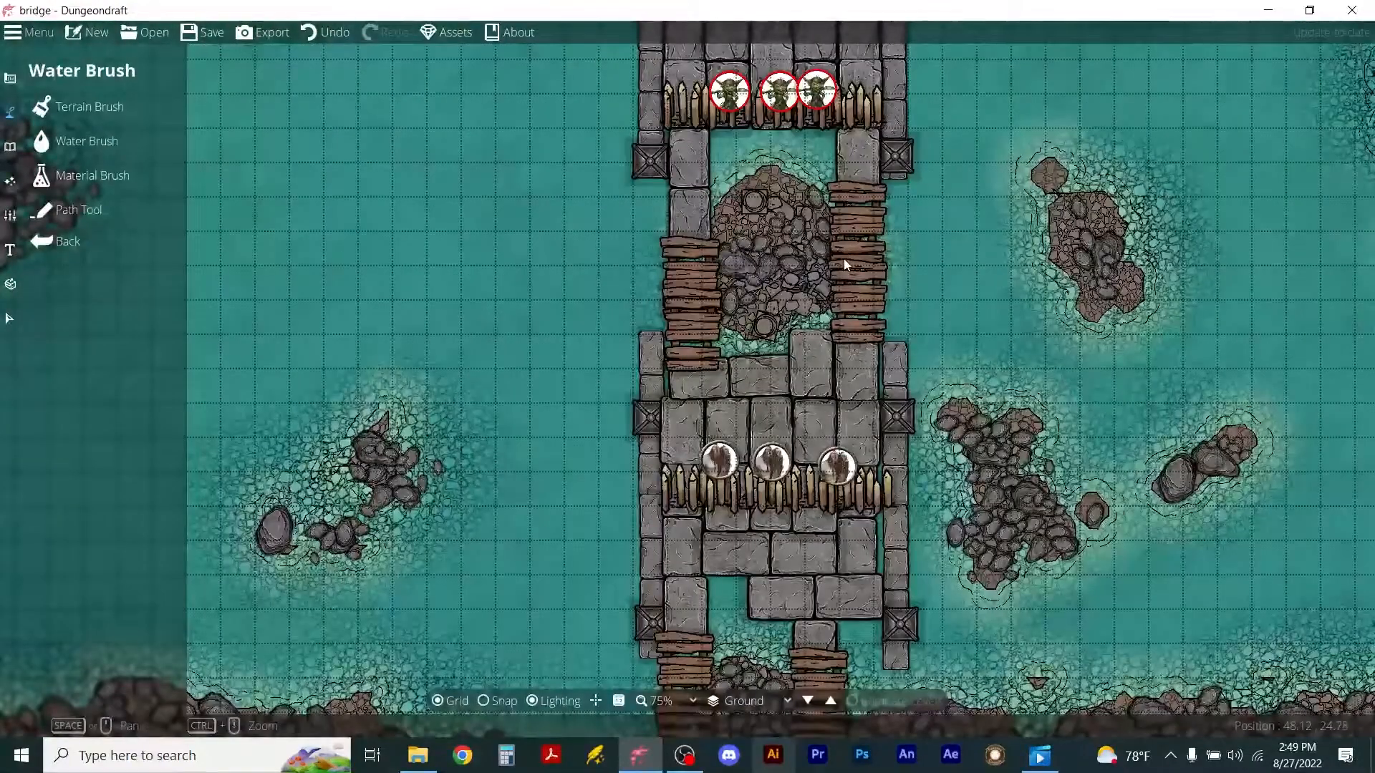